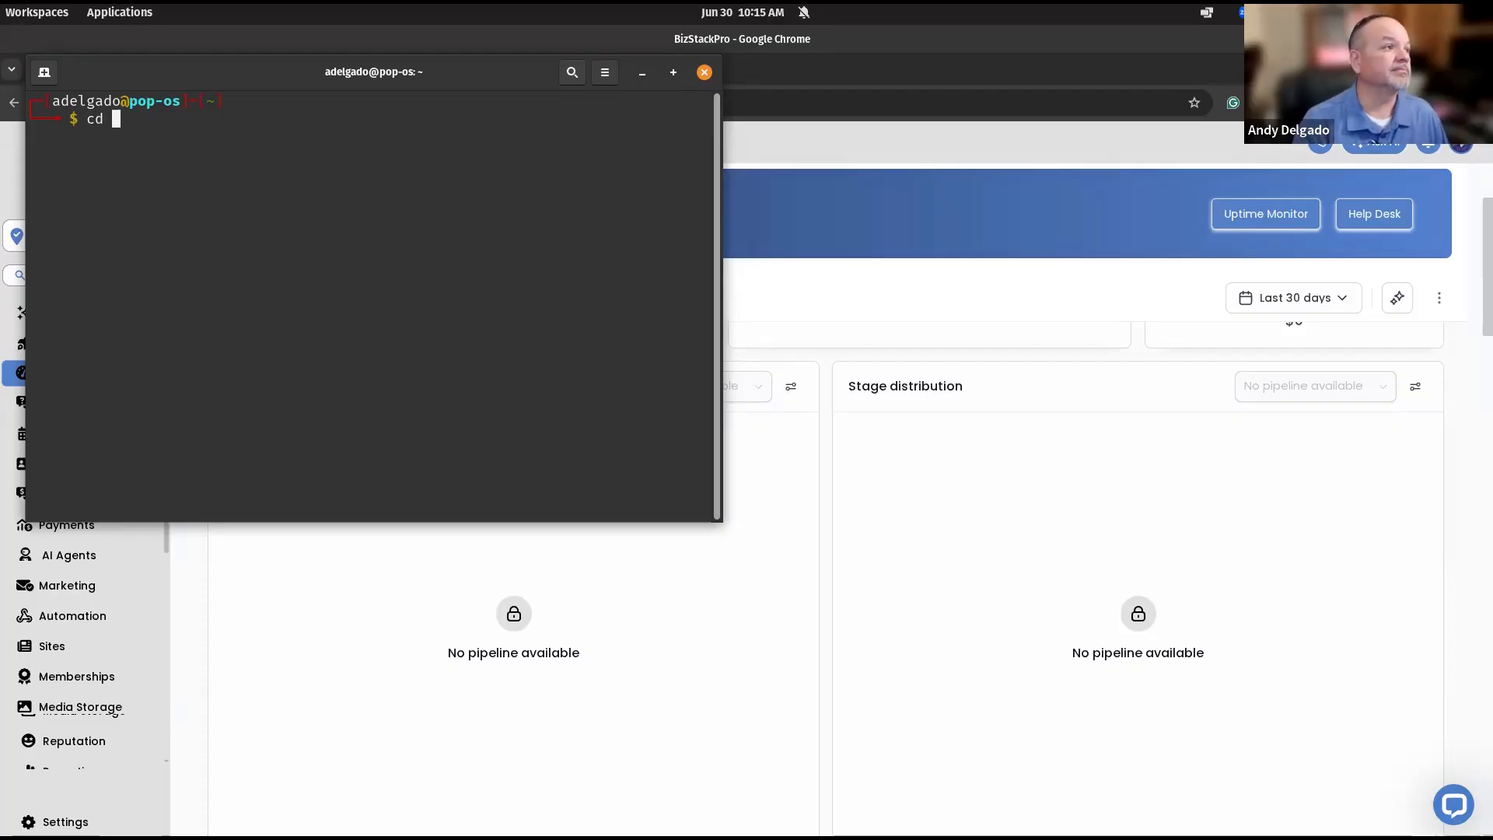
Run the mouse-y.sh script from the bin folder in the terminal.
text(bin)
key(Return)
text(sh mouse-y.)
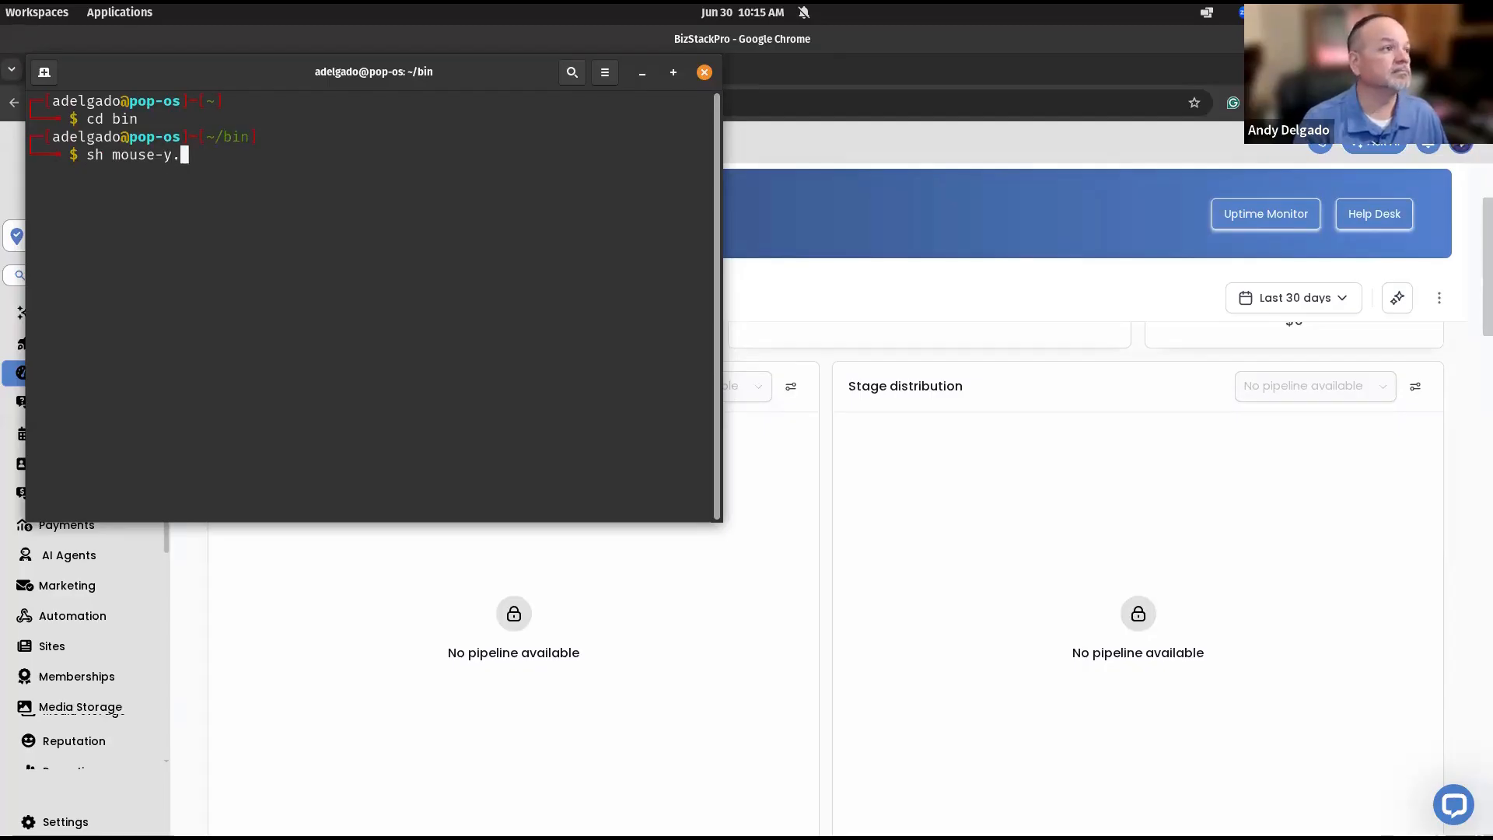
text(sh)
key(Return)
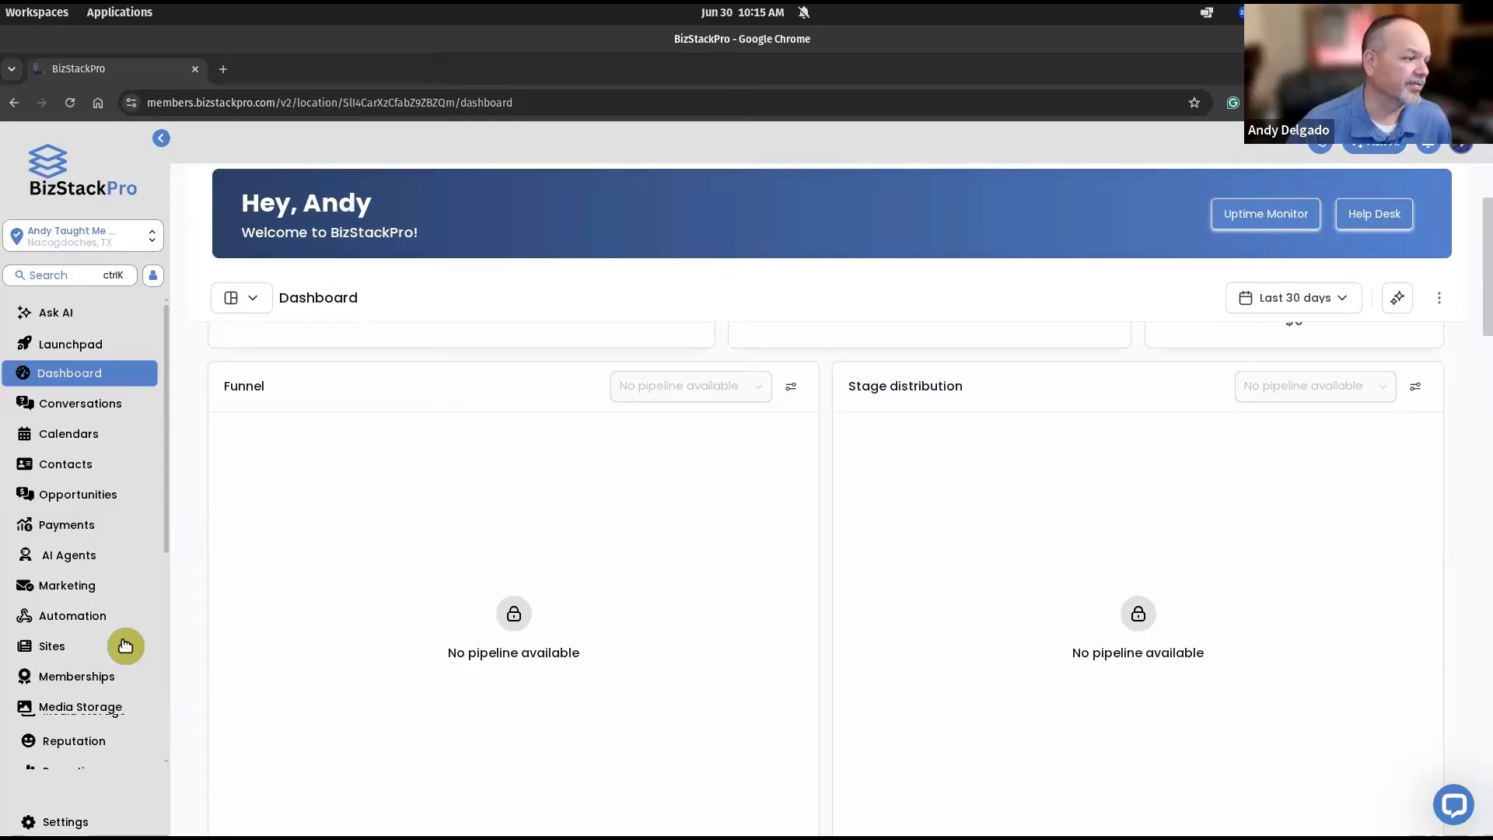
Open the Andy Taught Me How website's Home page in the builder from Sites > Websites.
click(62, 647)
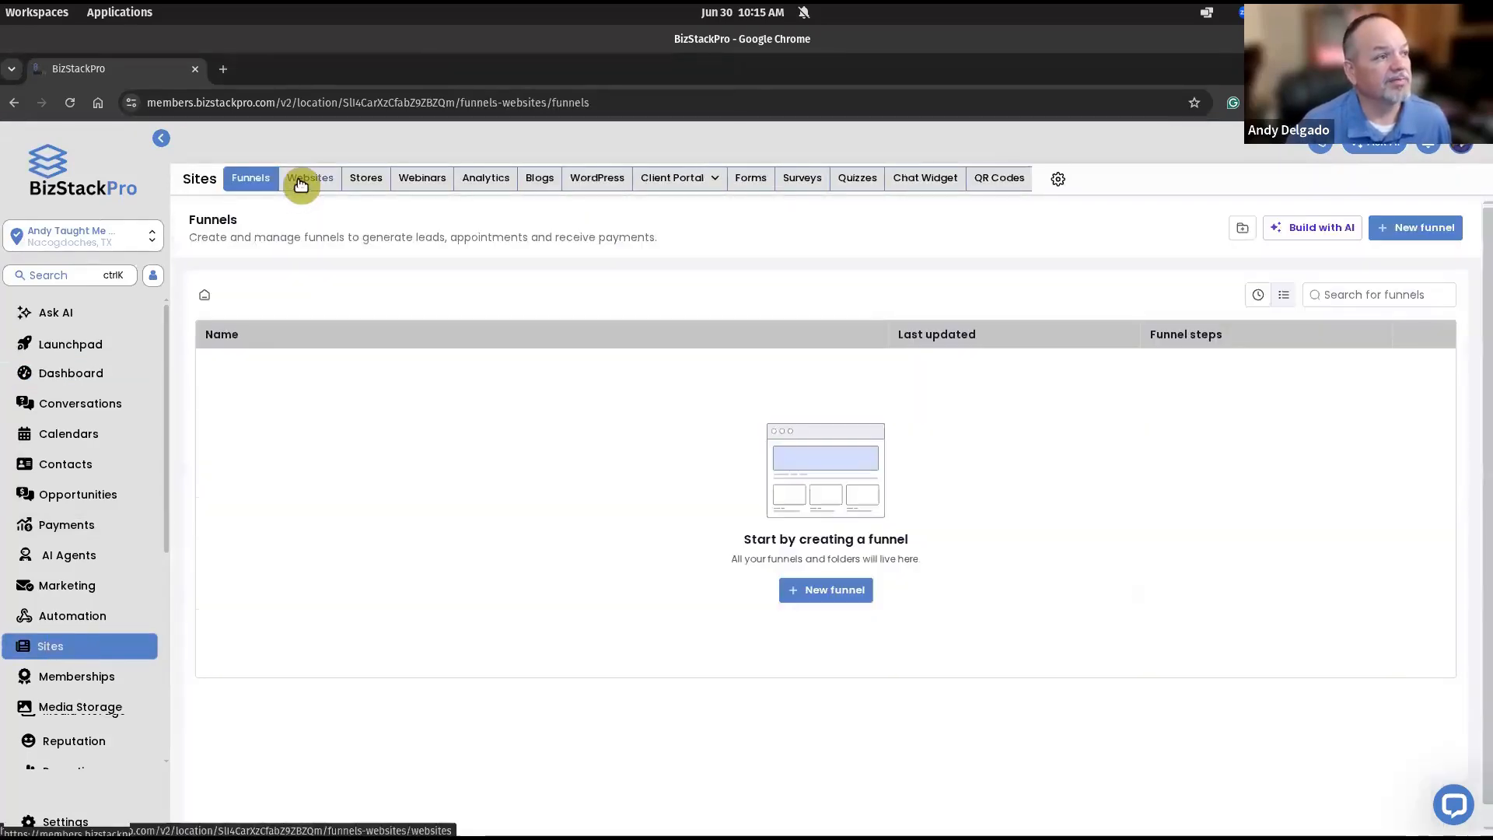
click(300, 180)
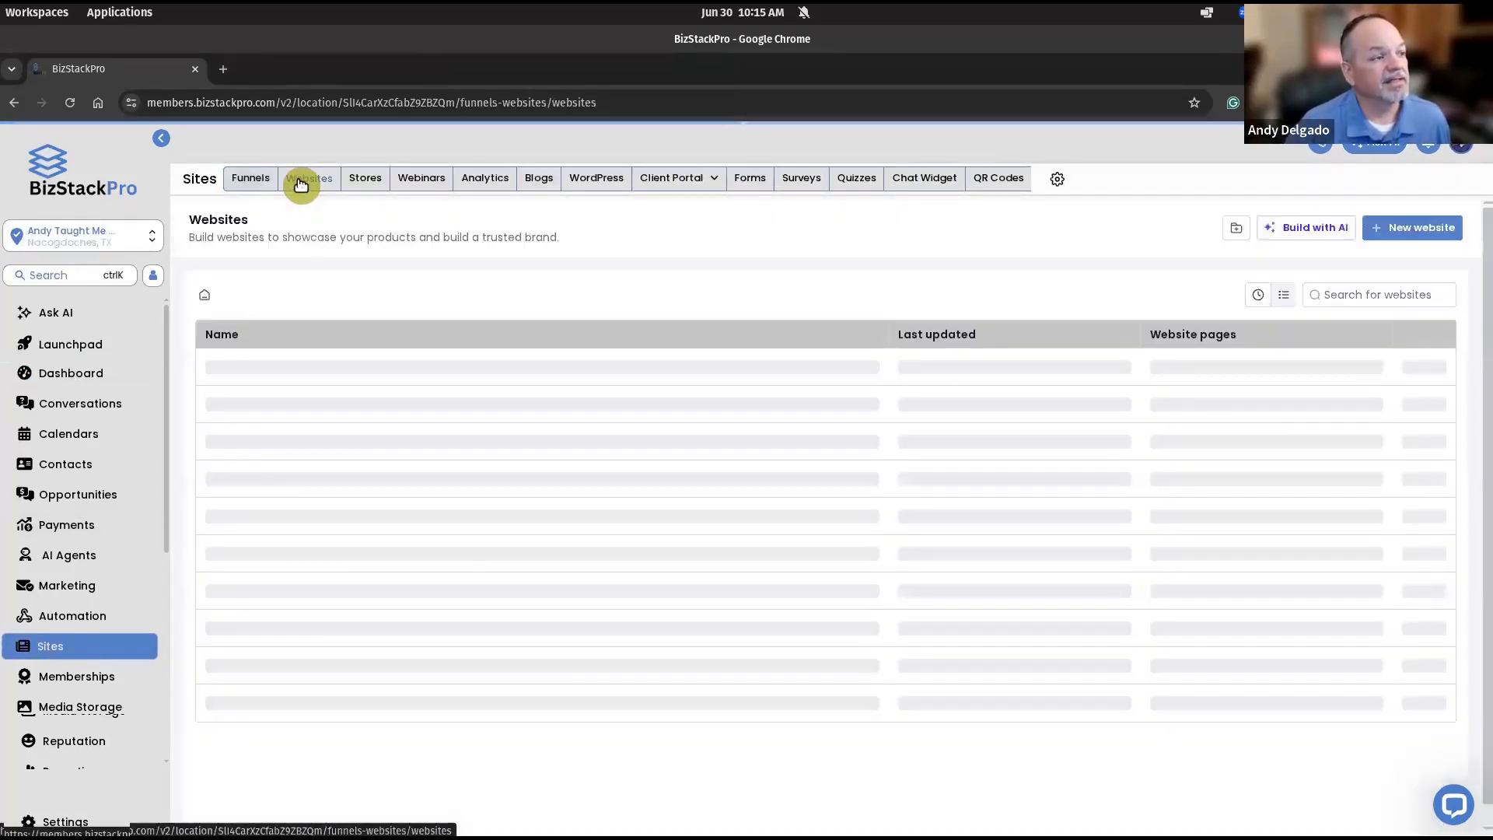
click(277, 370)
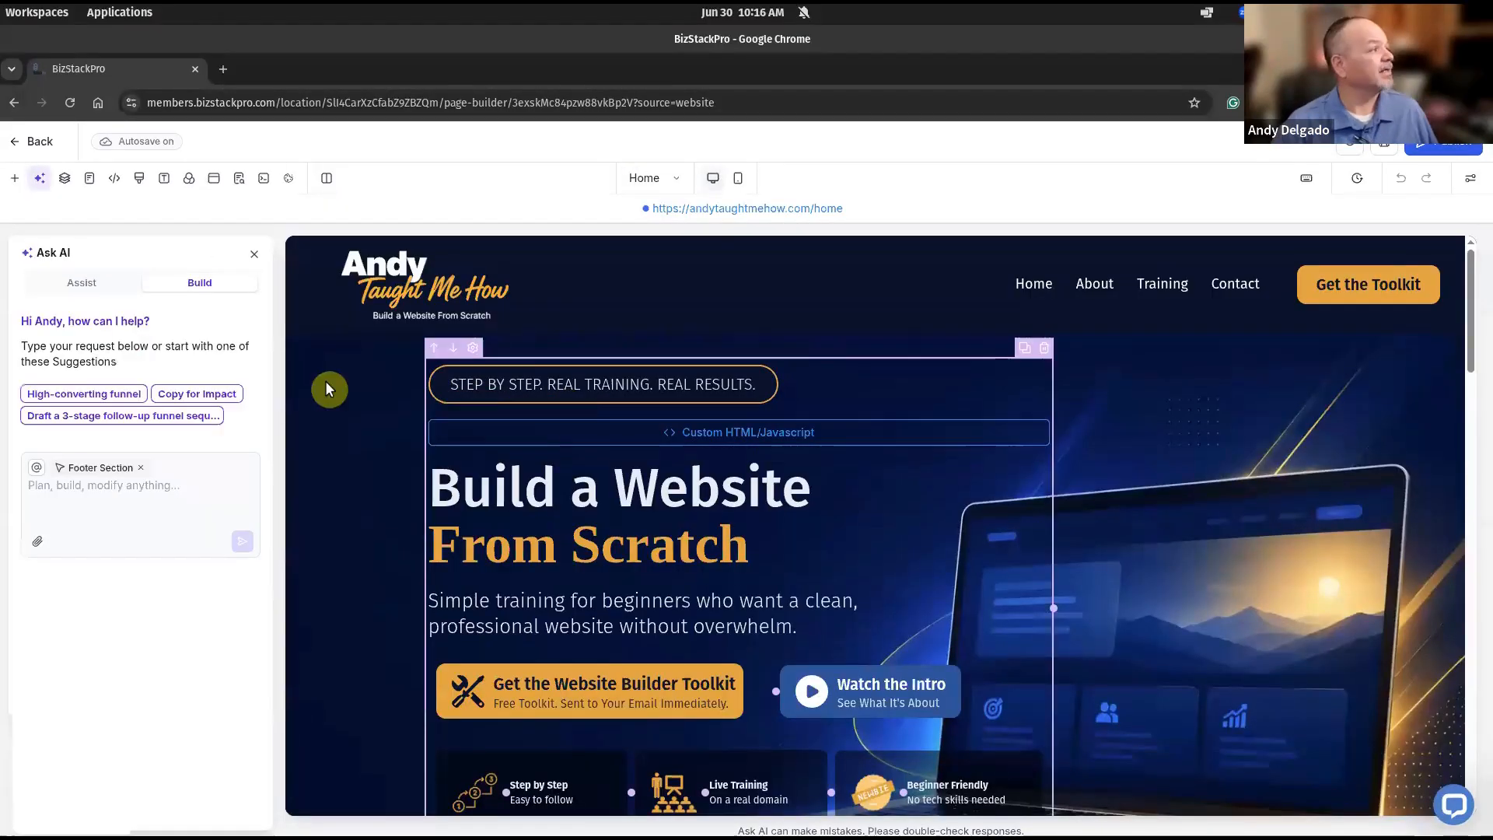
Inspect the 'Build a Website' and 'From Scratch' headline fonts, then close the Ask AI panel.
click(655, 507)
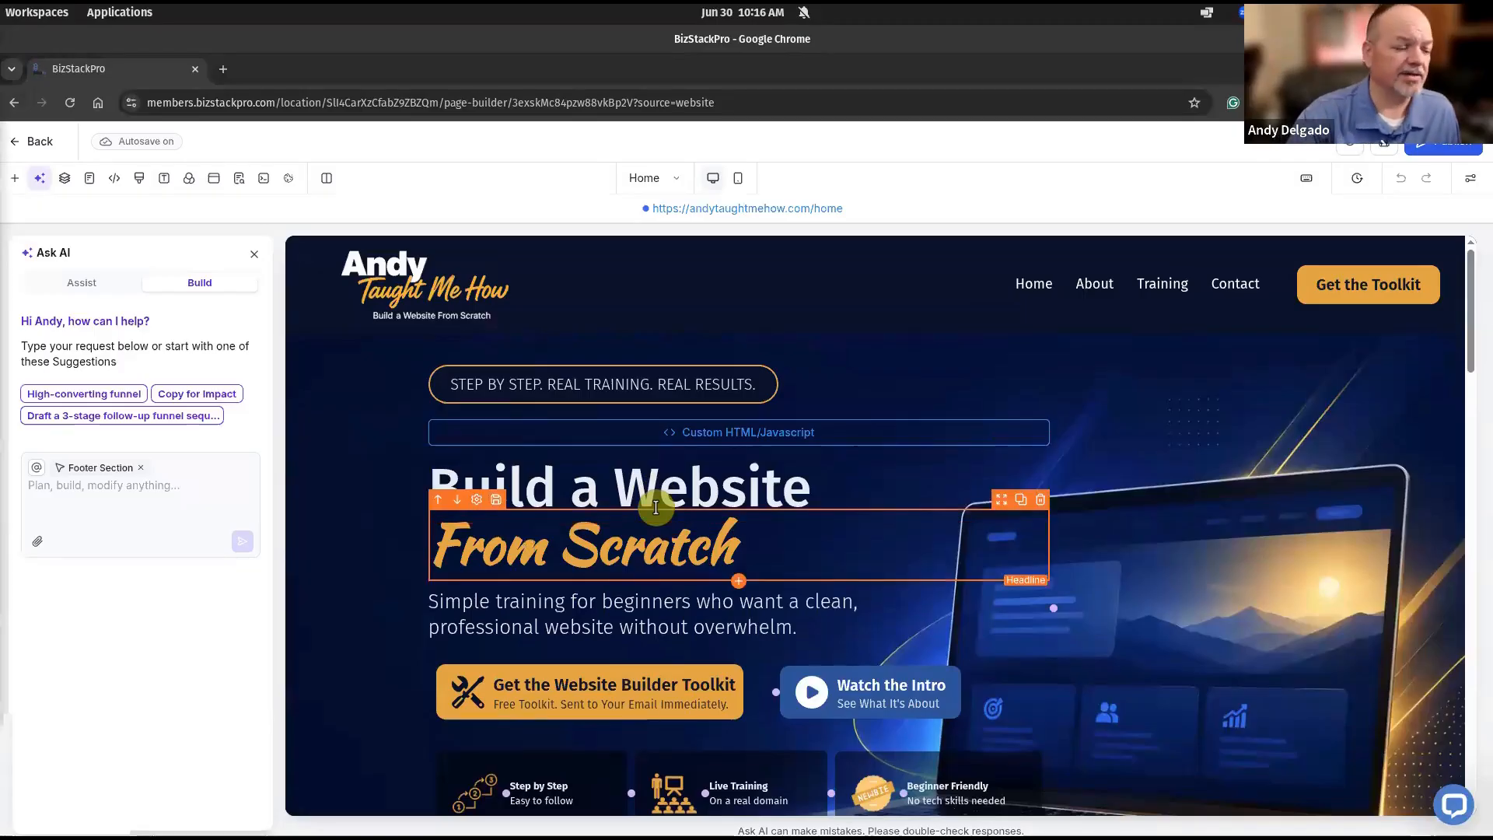
click(746, 482)
click(716, 565)
click(690, 497)
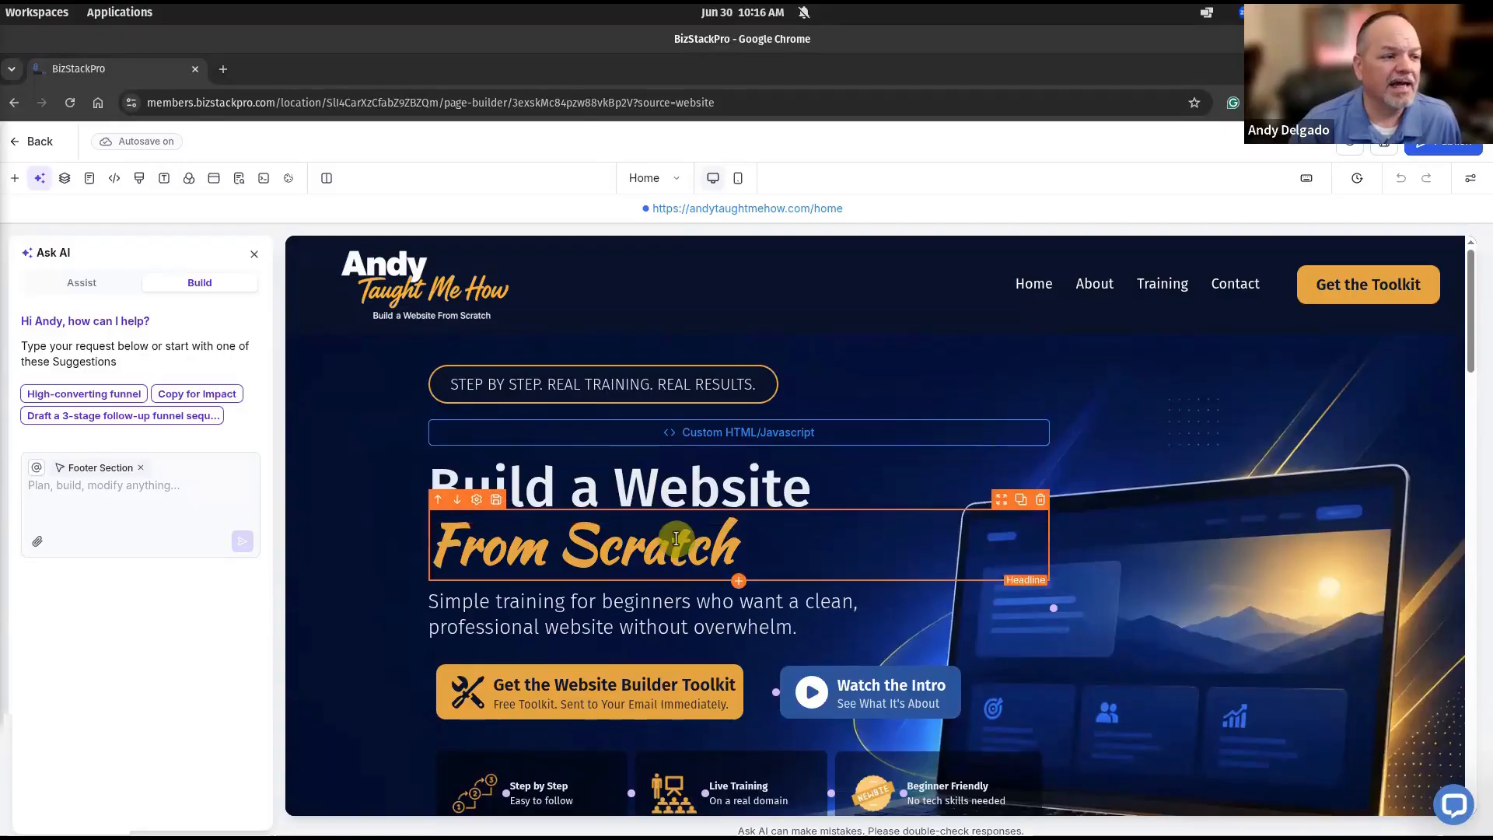
click(727, 480)
drag(727, 480, 564, 483)
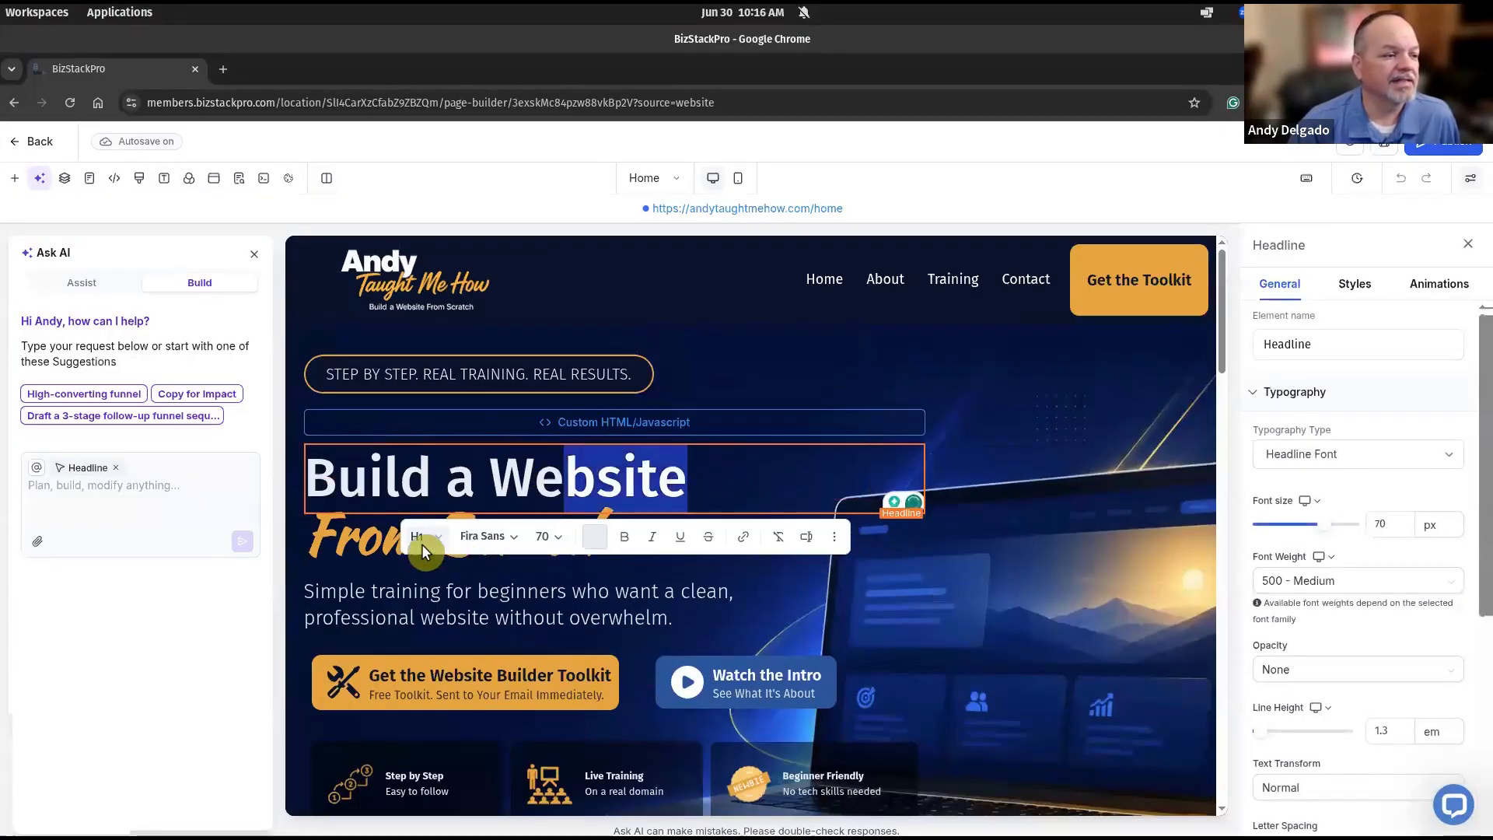
click(469, 539)
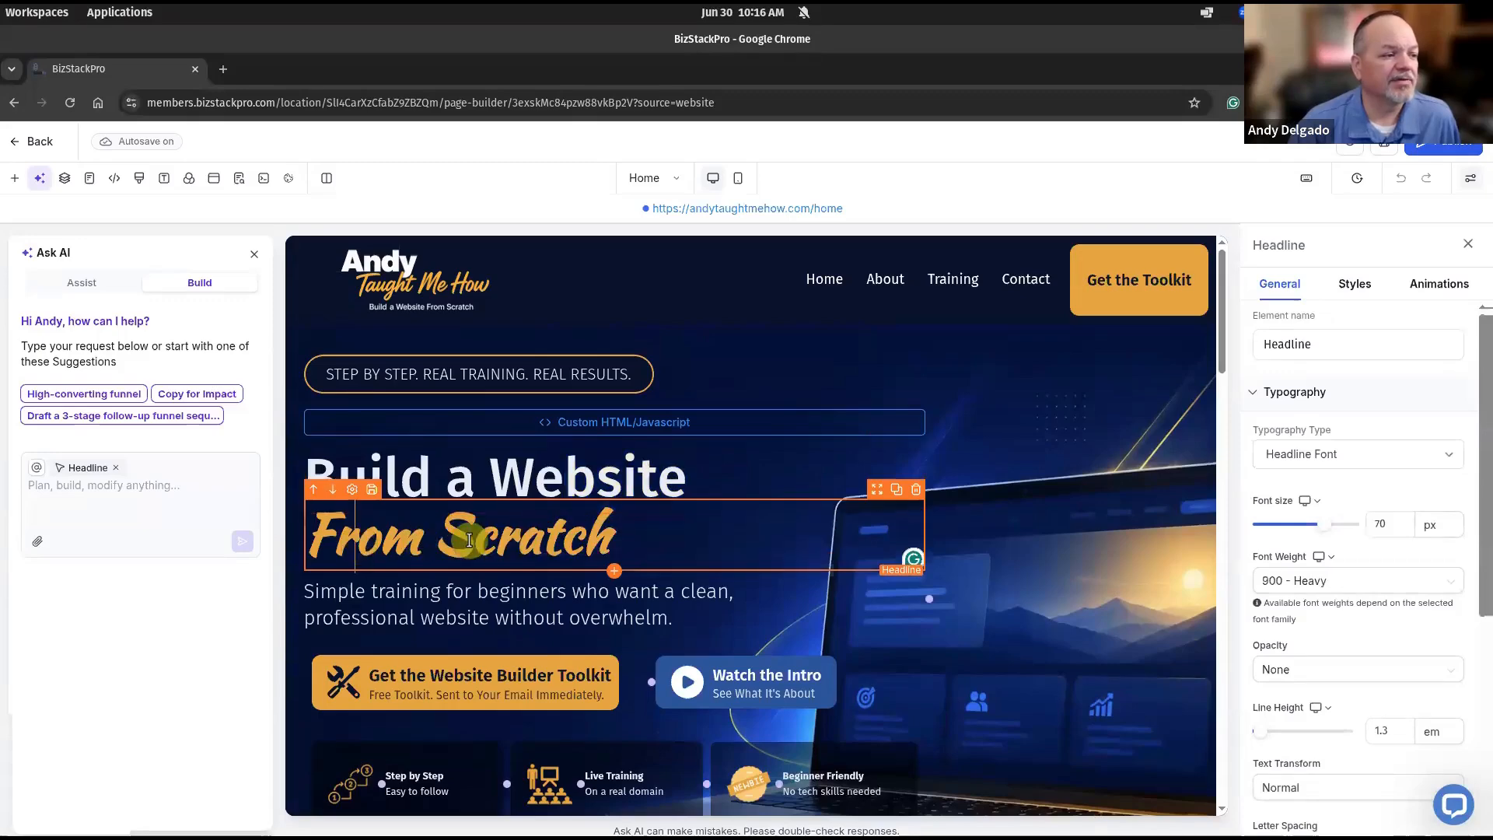
drag(469, 539, 355, 540)
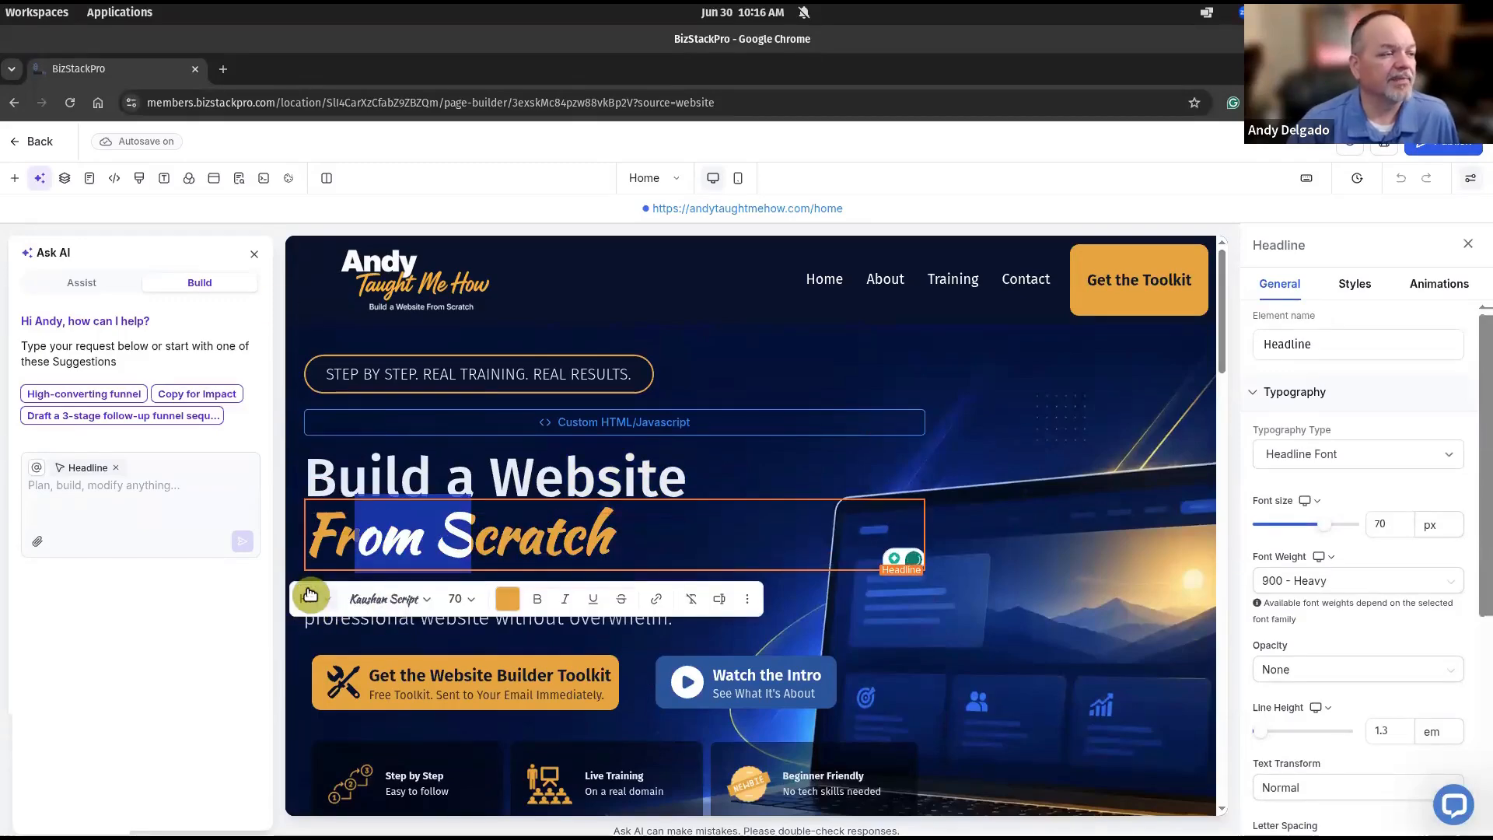
click(254, 254)
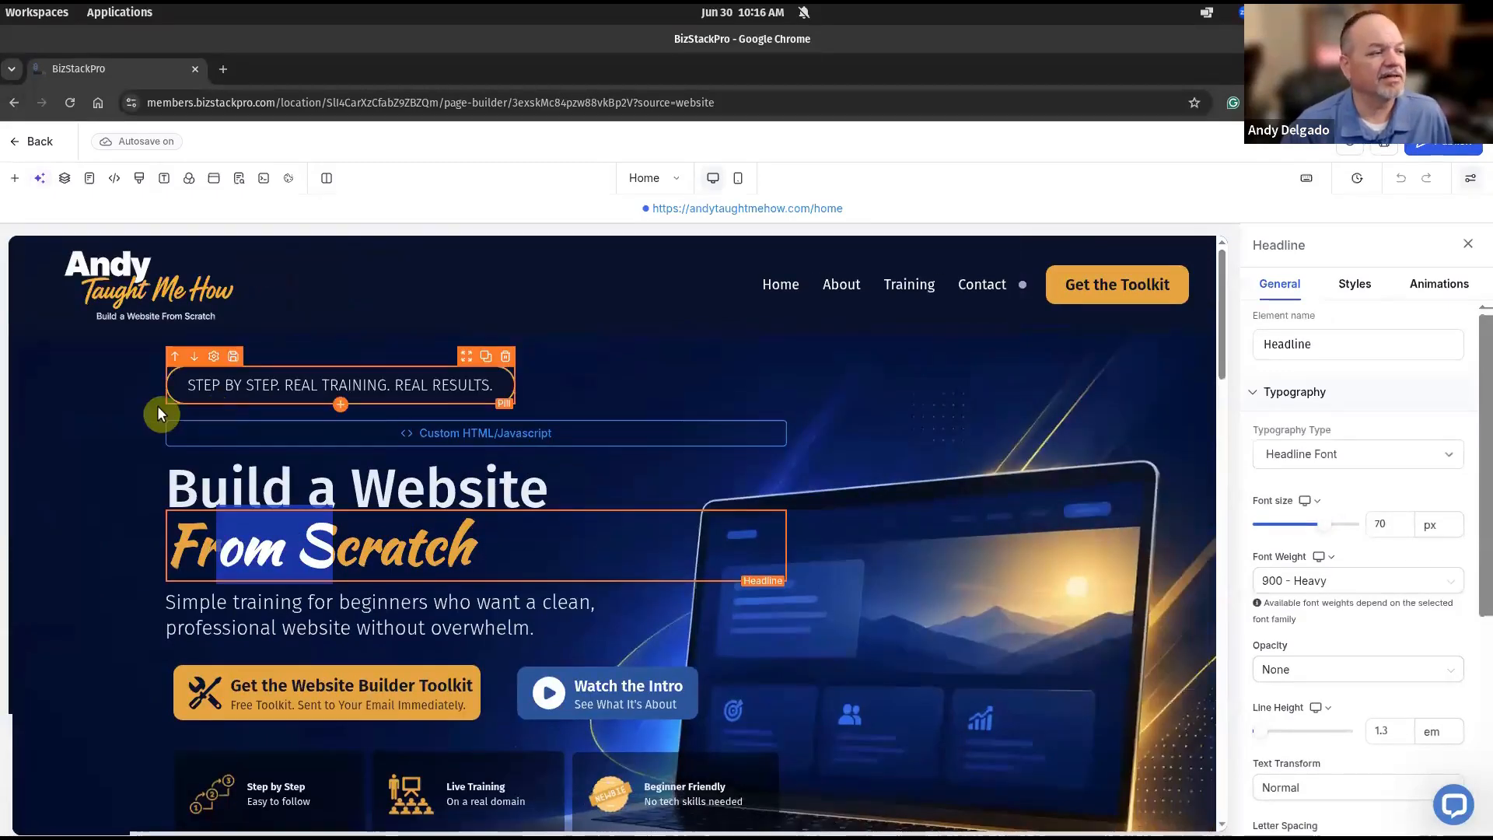
click(106, 460)
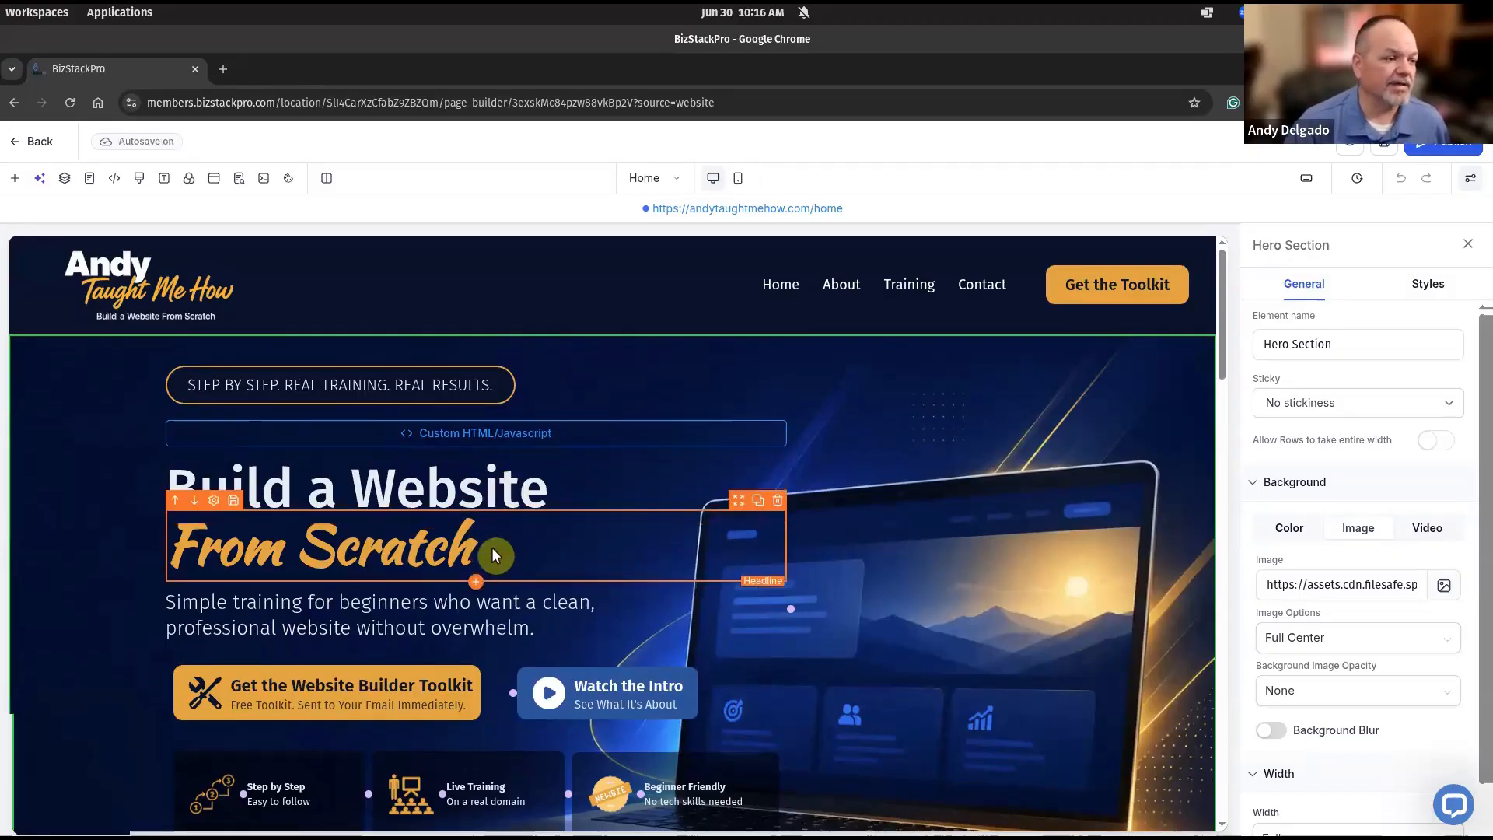
Drag a Custom Code element from Quick Add's Custom group beneath the 'From Scratch' headline.
click(476, 587)
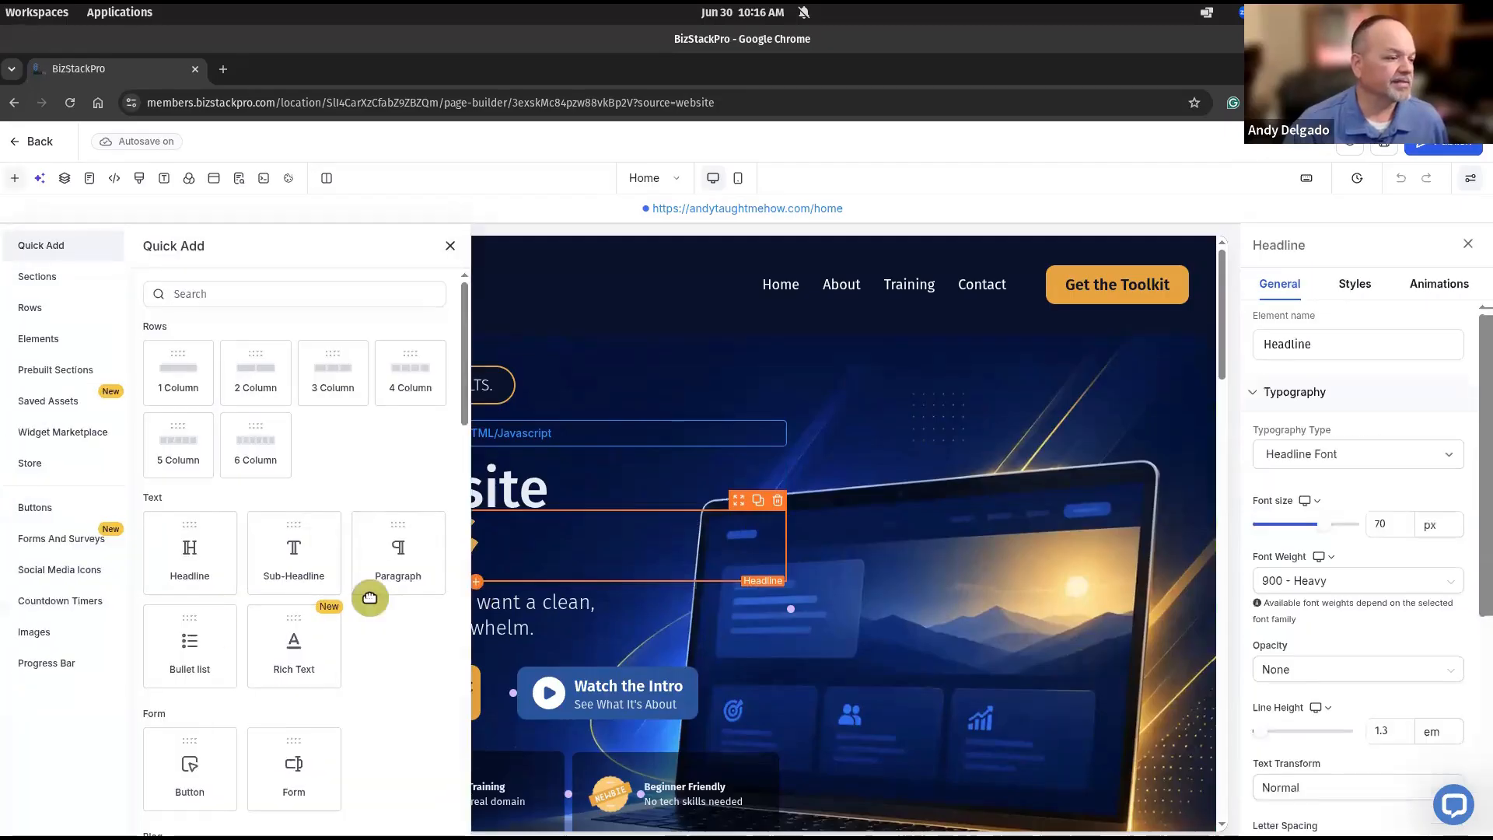
scroll(214, 624, down, 3)
scroll(215, 627, down, 6)
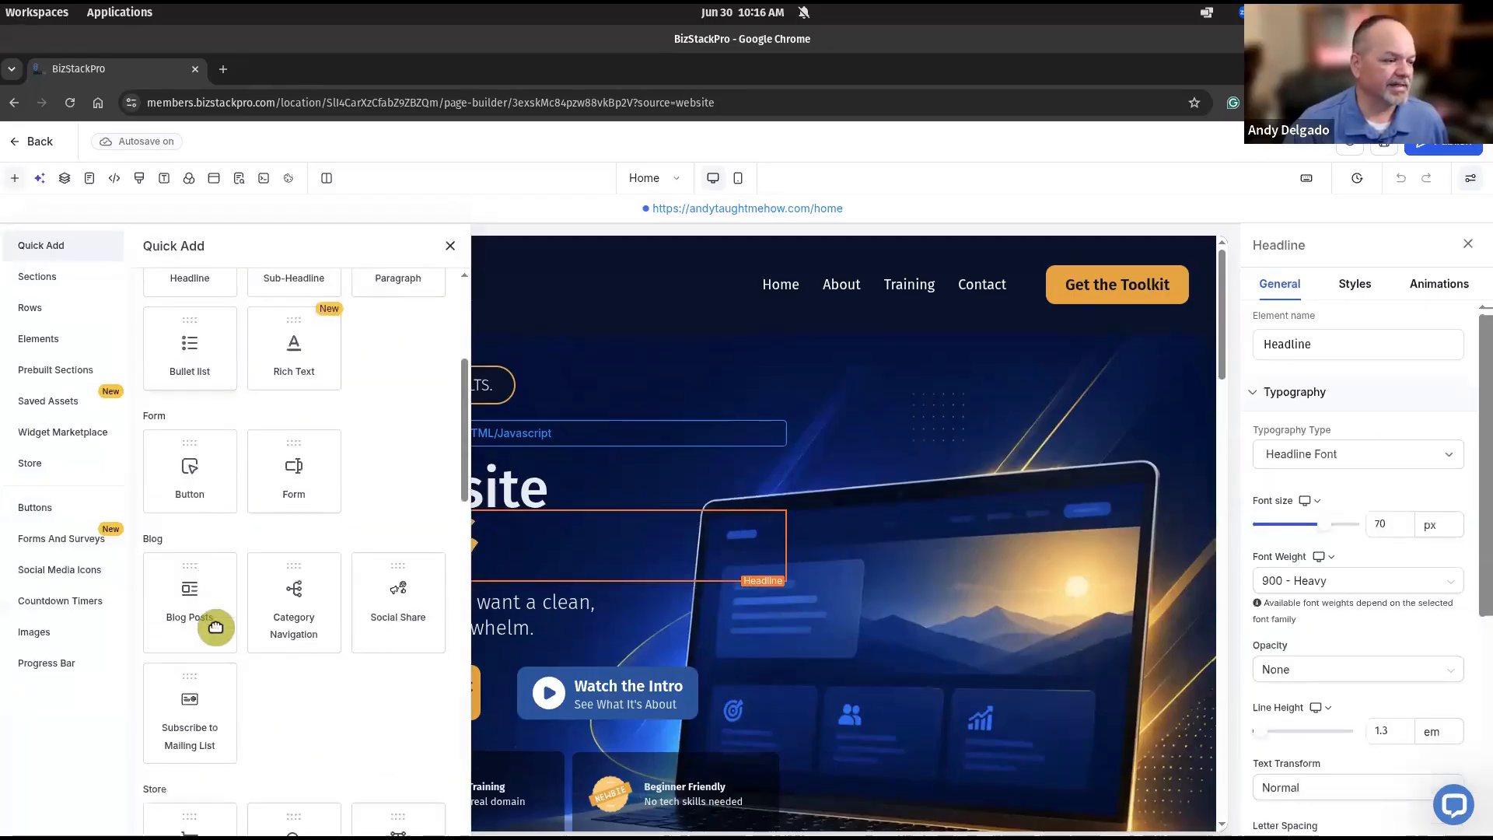
scroll(215, 627, down, 4)
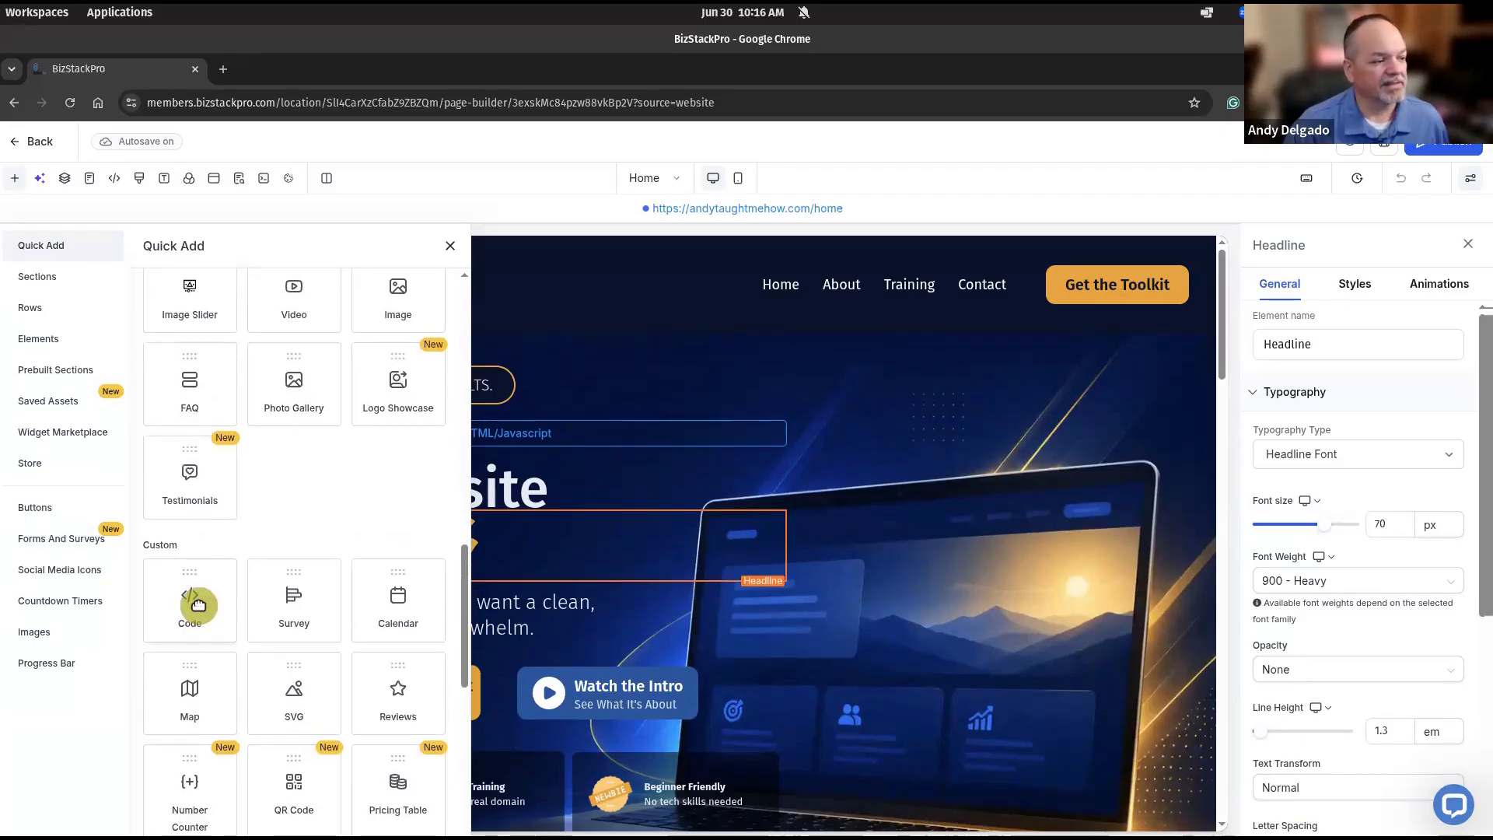
click(199, 605)
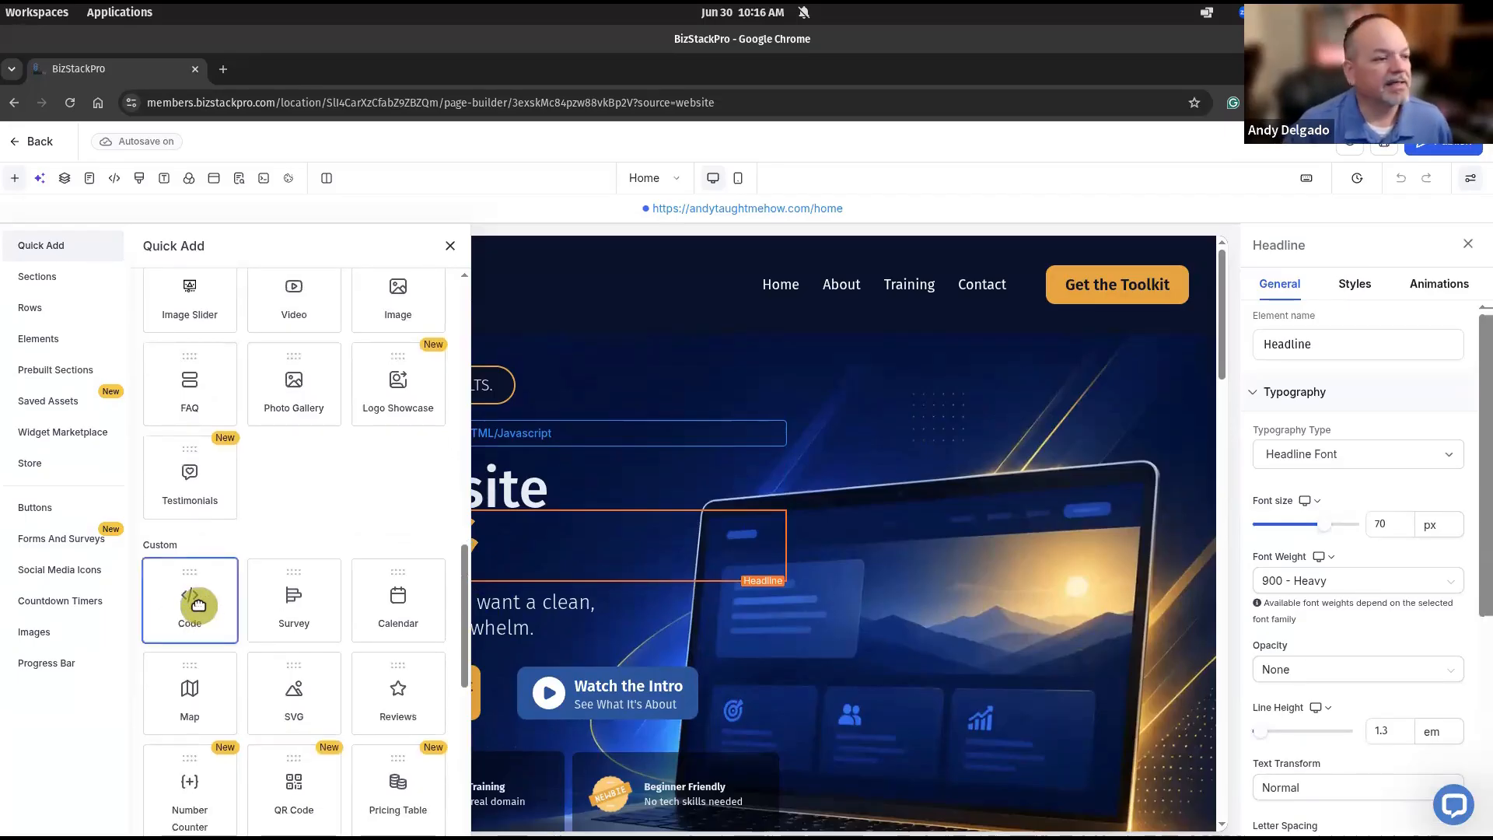
drag(198, 605, 432, 591)
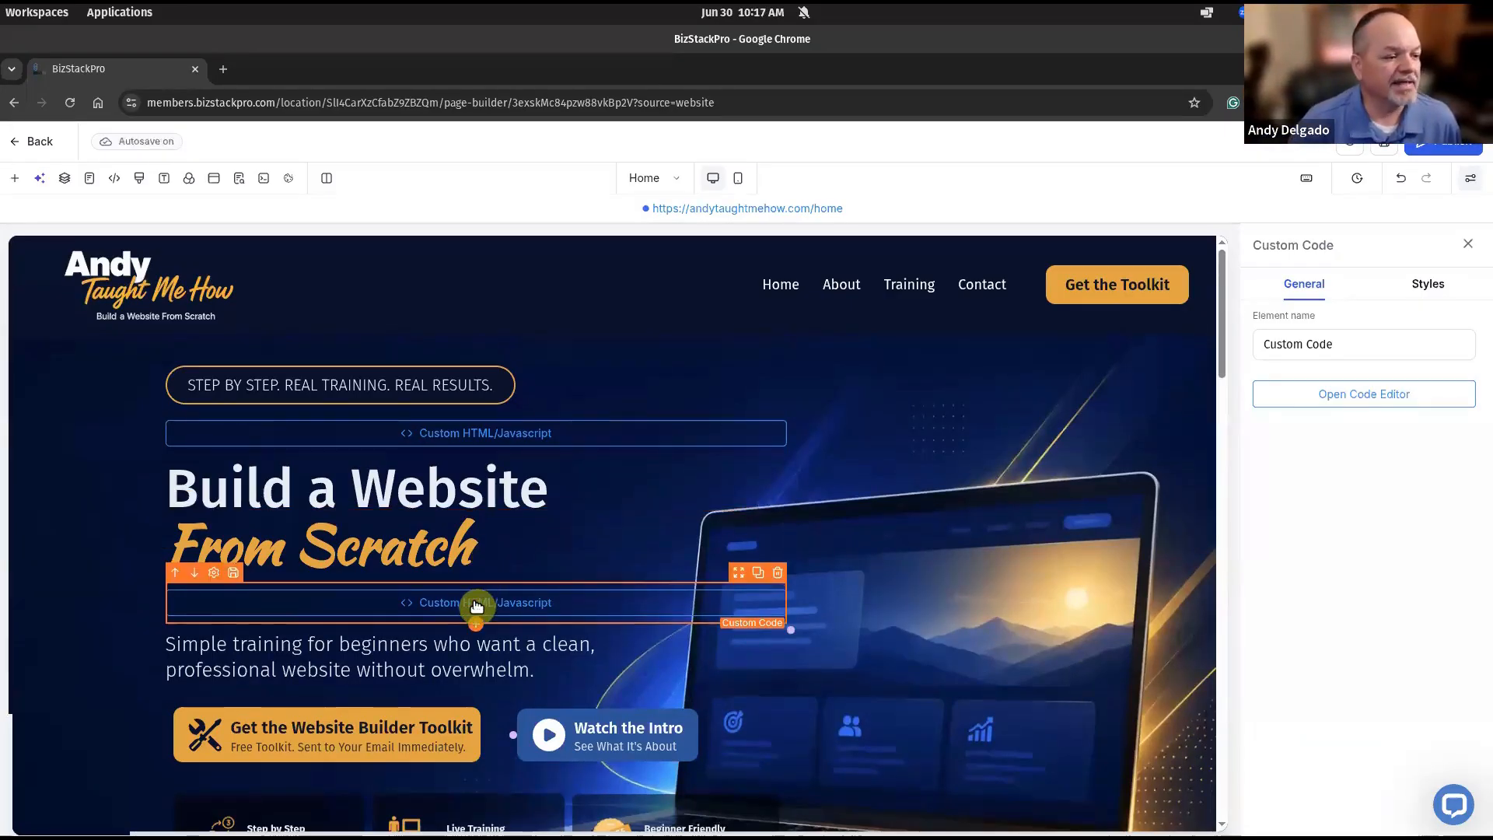
Paste an h1 with 'Build a Website' and 'From Scratch' spans into the code block and save.
click(1370, 399)
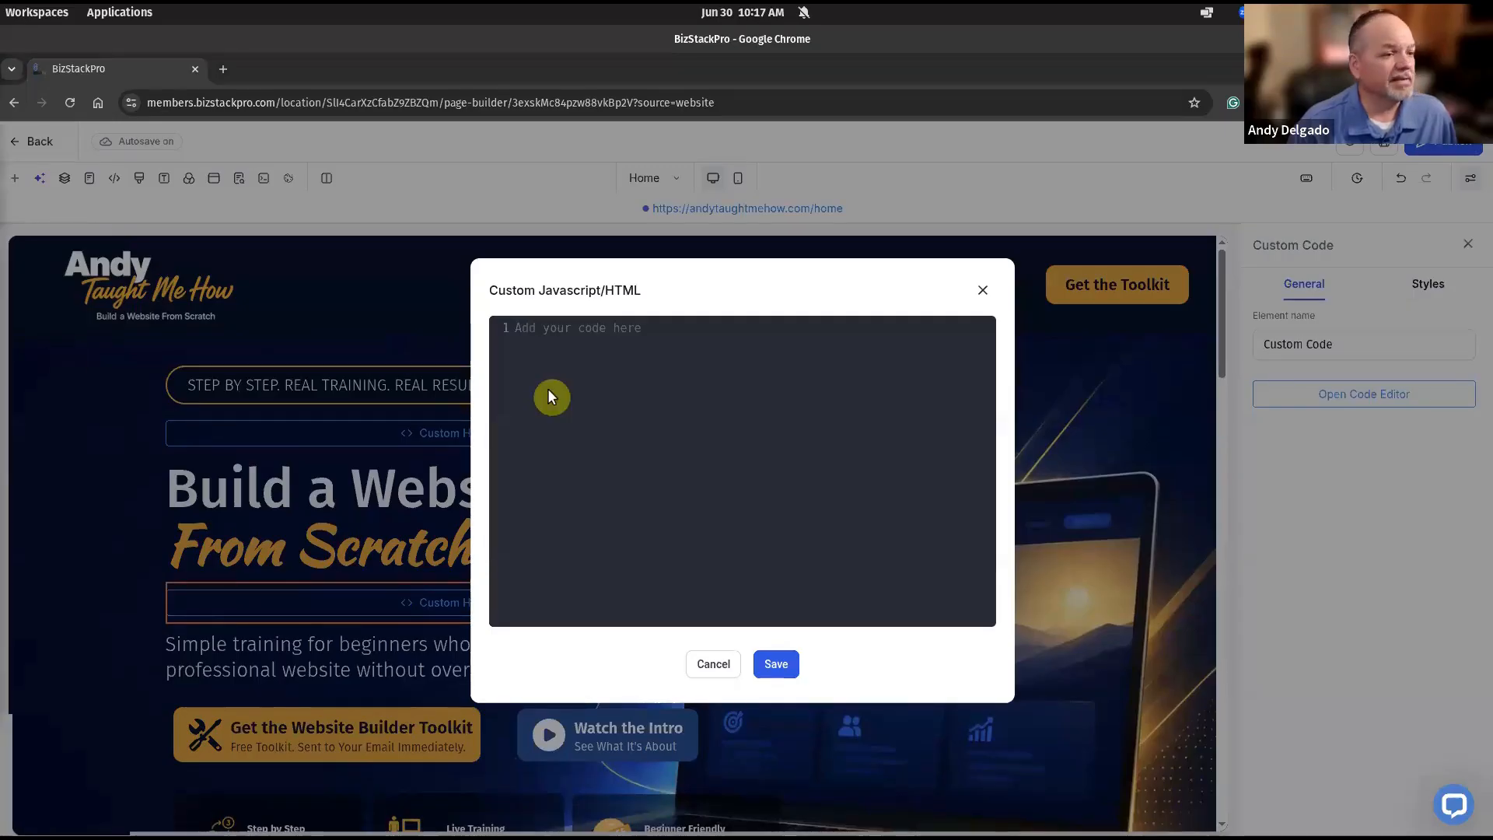
text(<h1 class="atmh-hero-h1">   <span class="atmh-hero-h1-line1">Build a Website</span>   <span class="atmh-hero-h1-line2">From Scratch</span> </h1>)
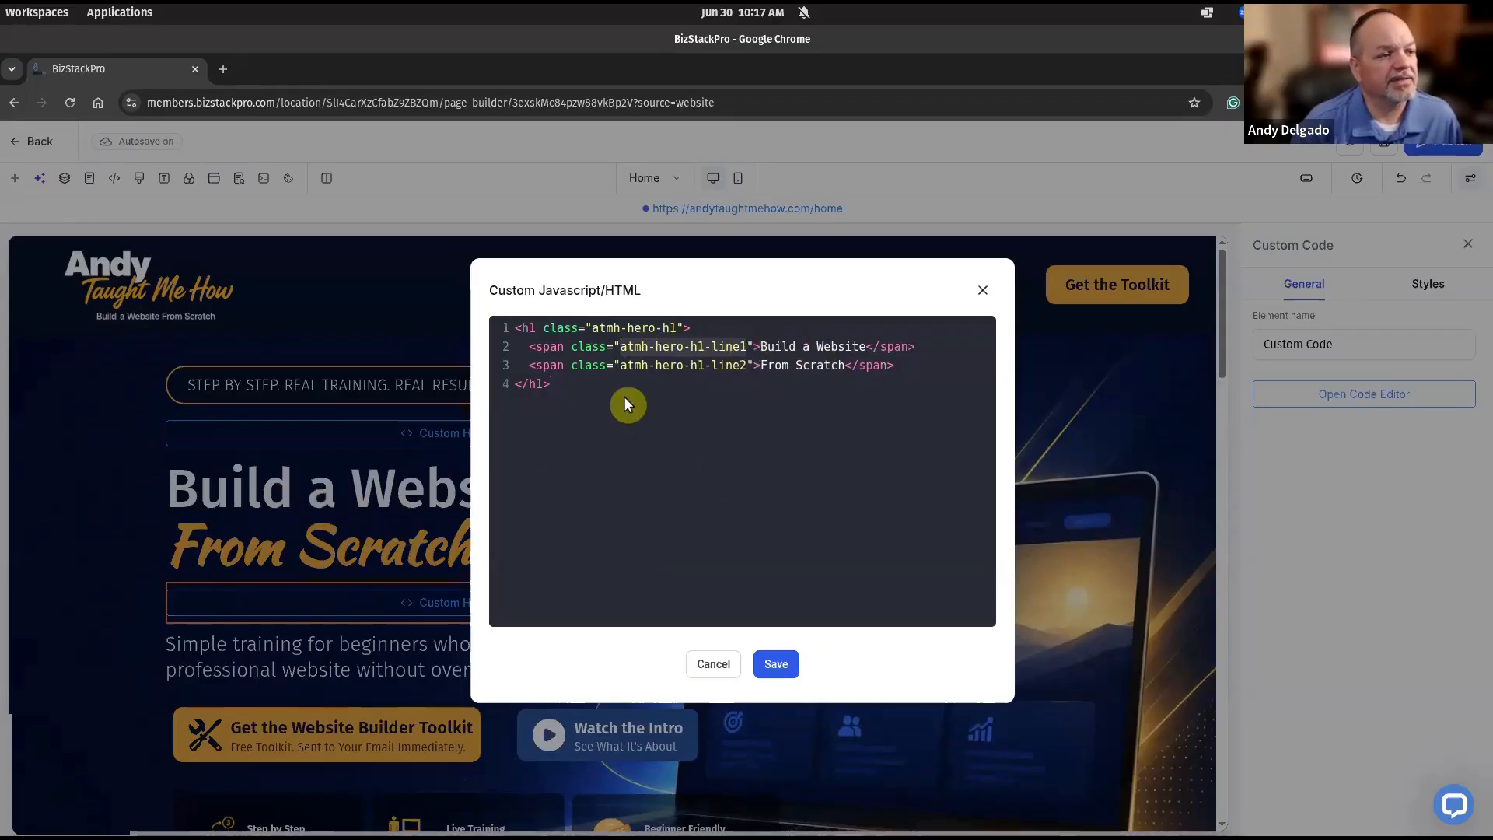
drag(619, 368, 746, 366)
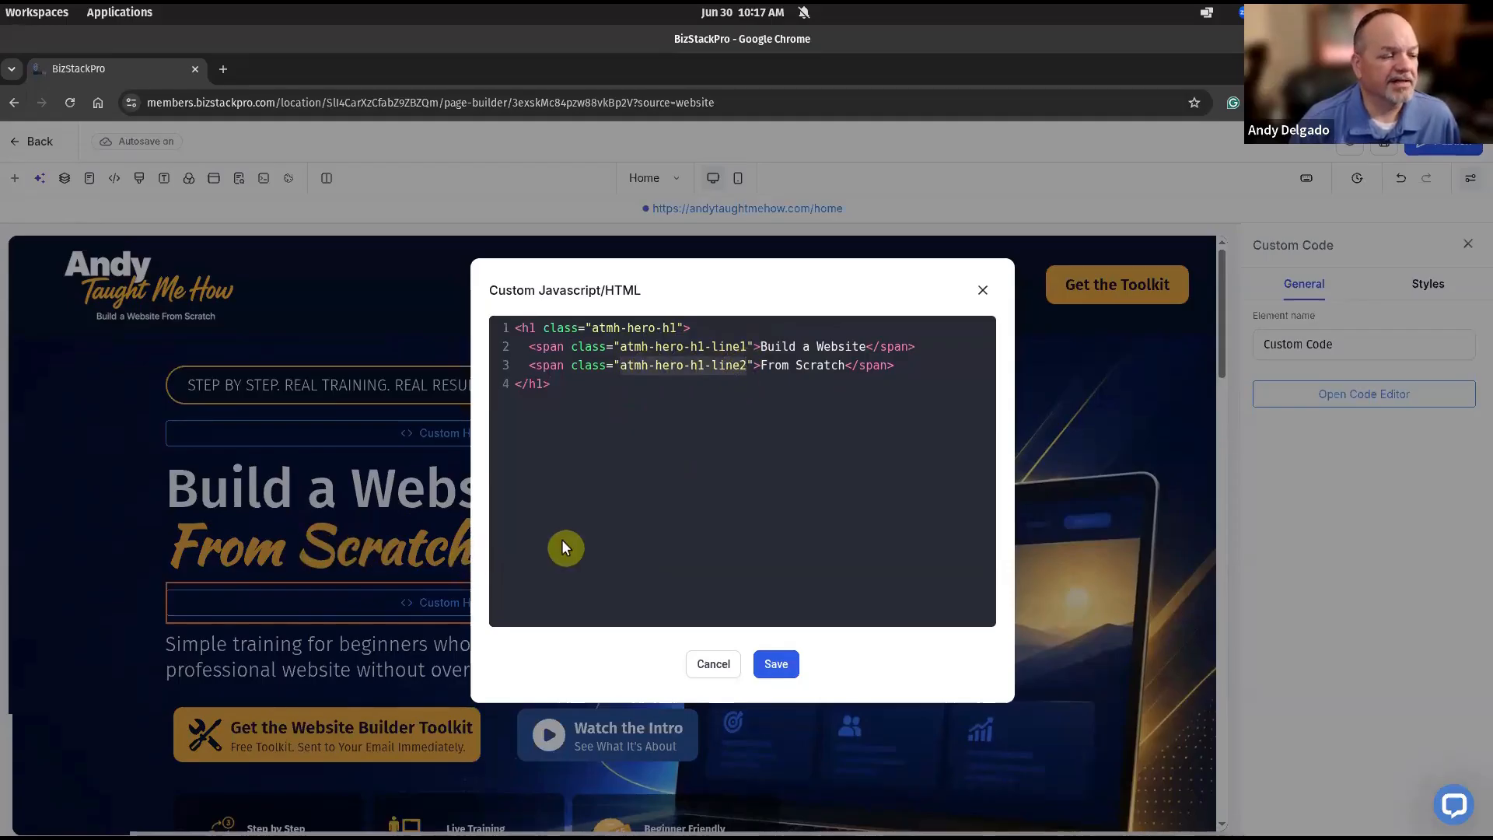
click(615, 524)
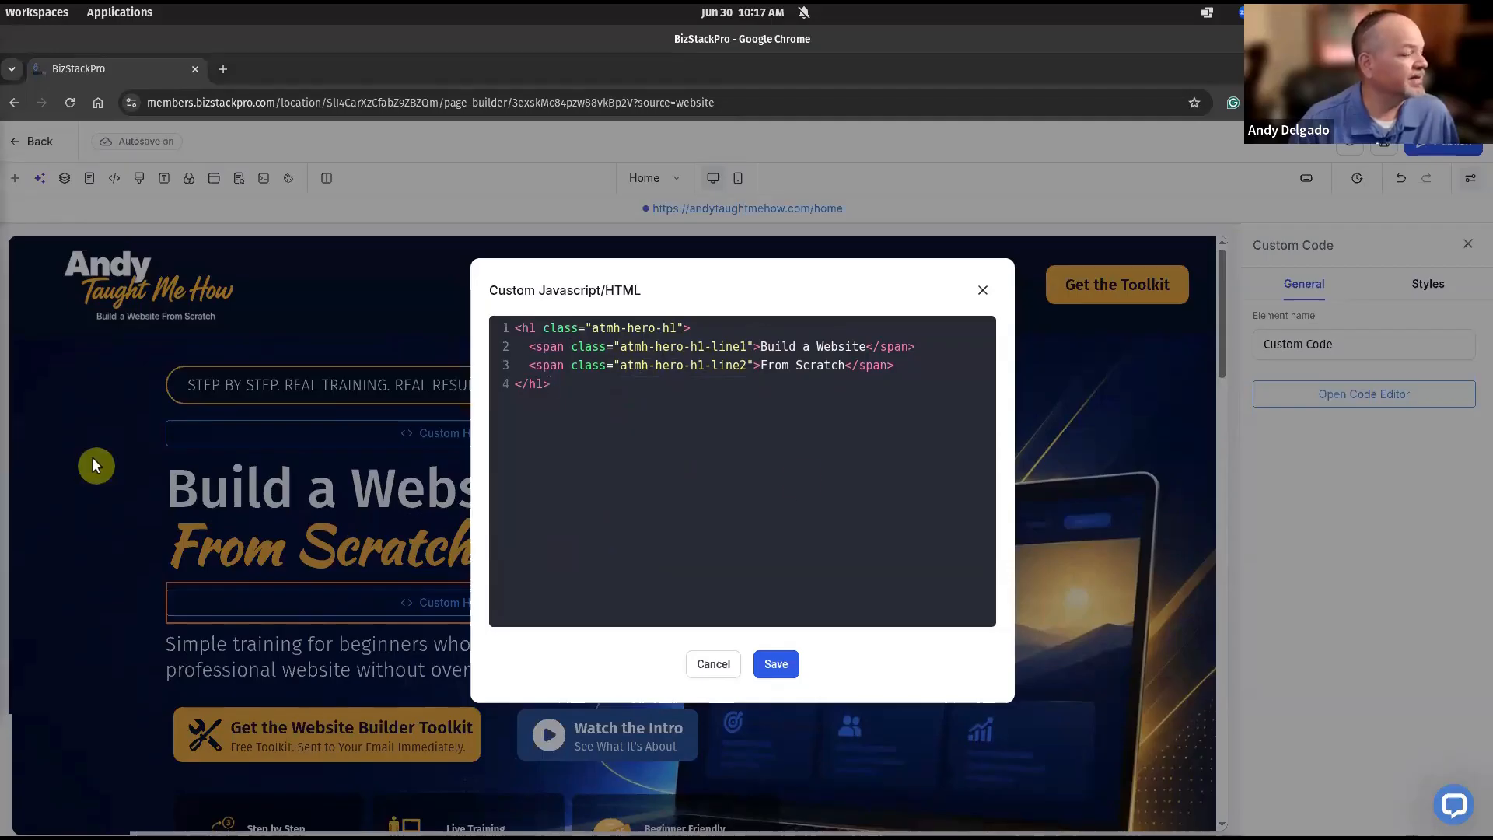
click(777, 663)
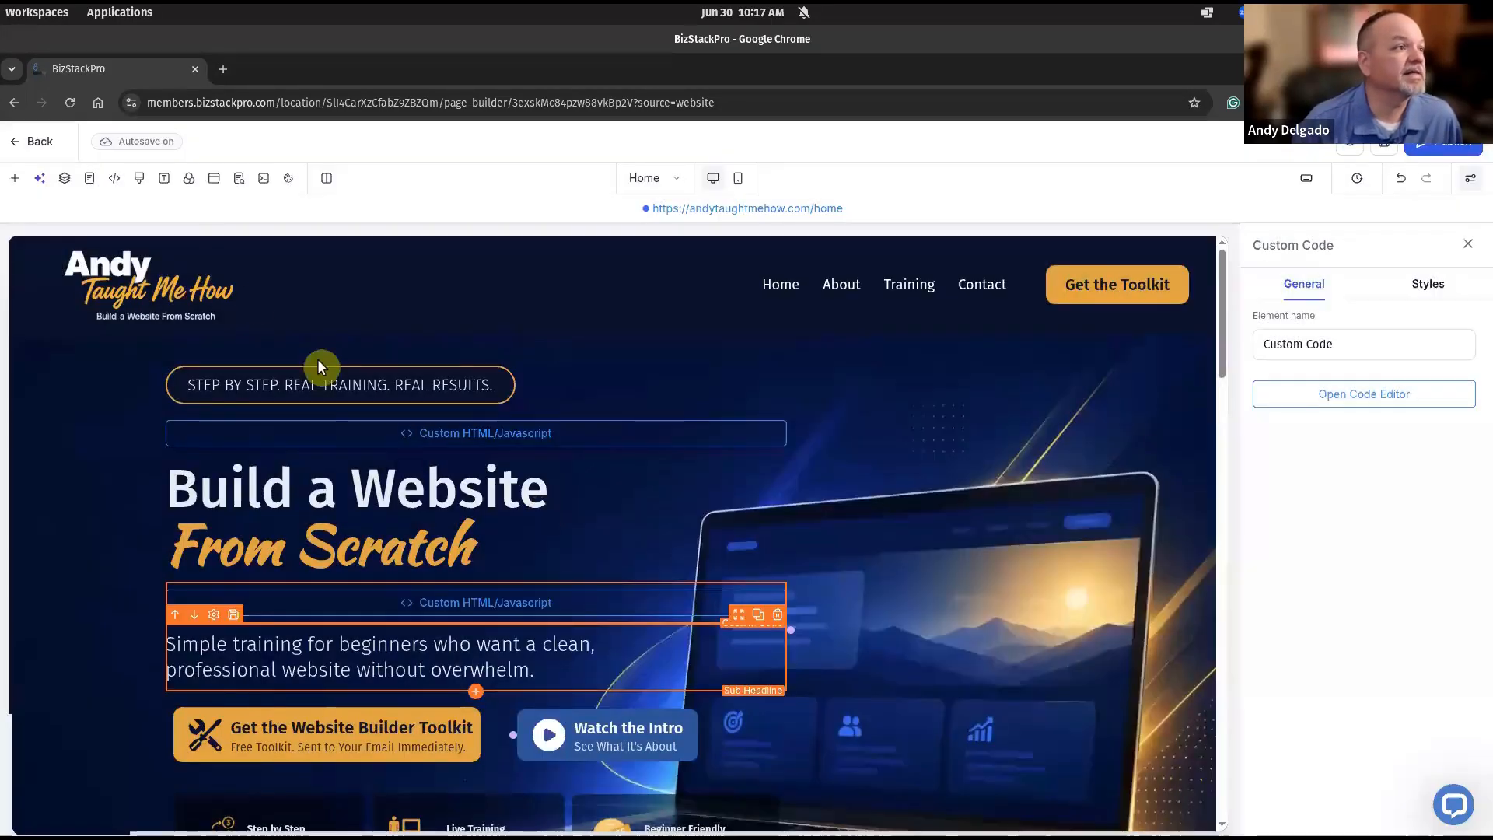
Check the atmh-hero-h1 rules (Fira Sans, Kaushan Script #E7A324, 767px query) in Custom CSS and save.
click(140, 180)
scroll(842, 519, down, 20)
scroll(843, 519, down, 20)
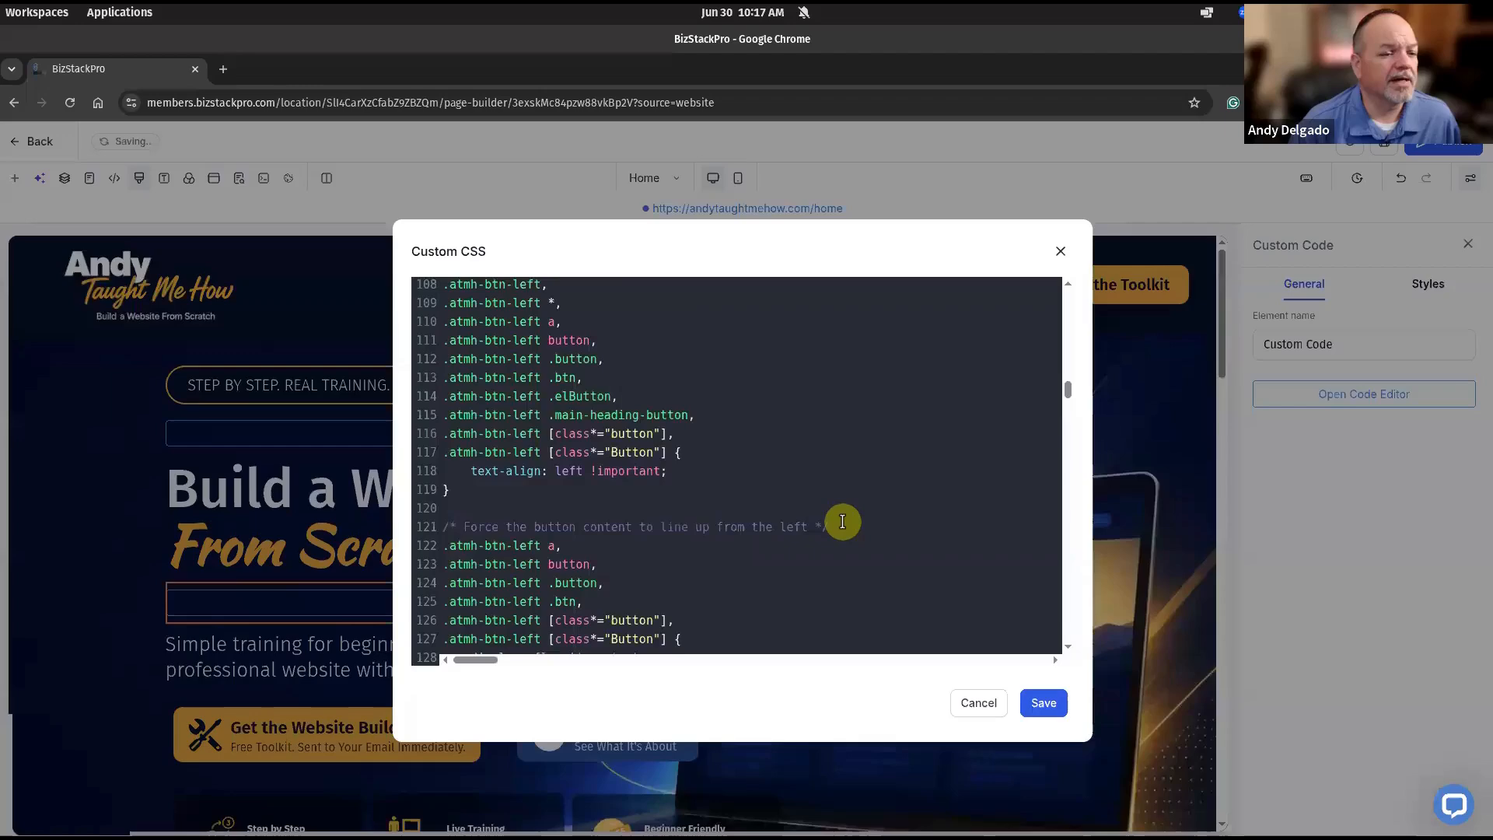
scroll(836, 531, down, 20)
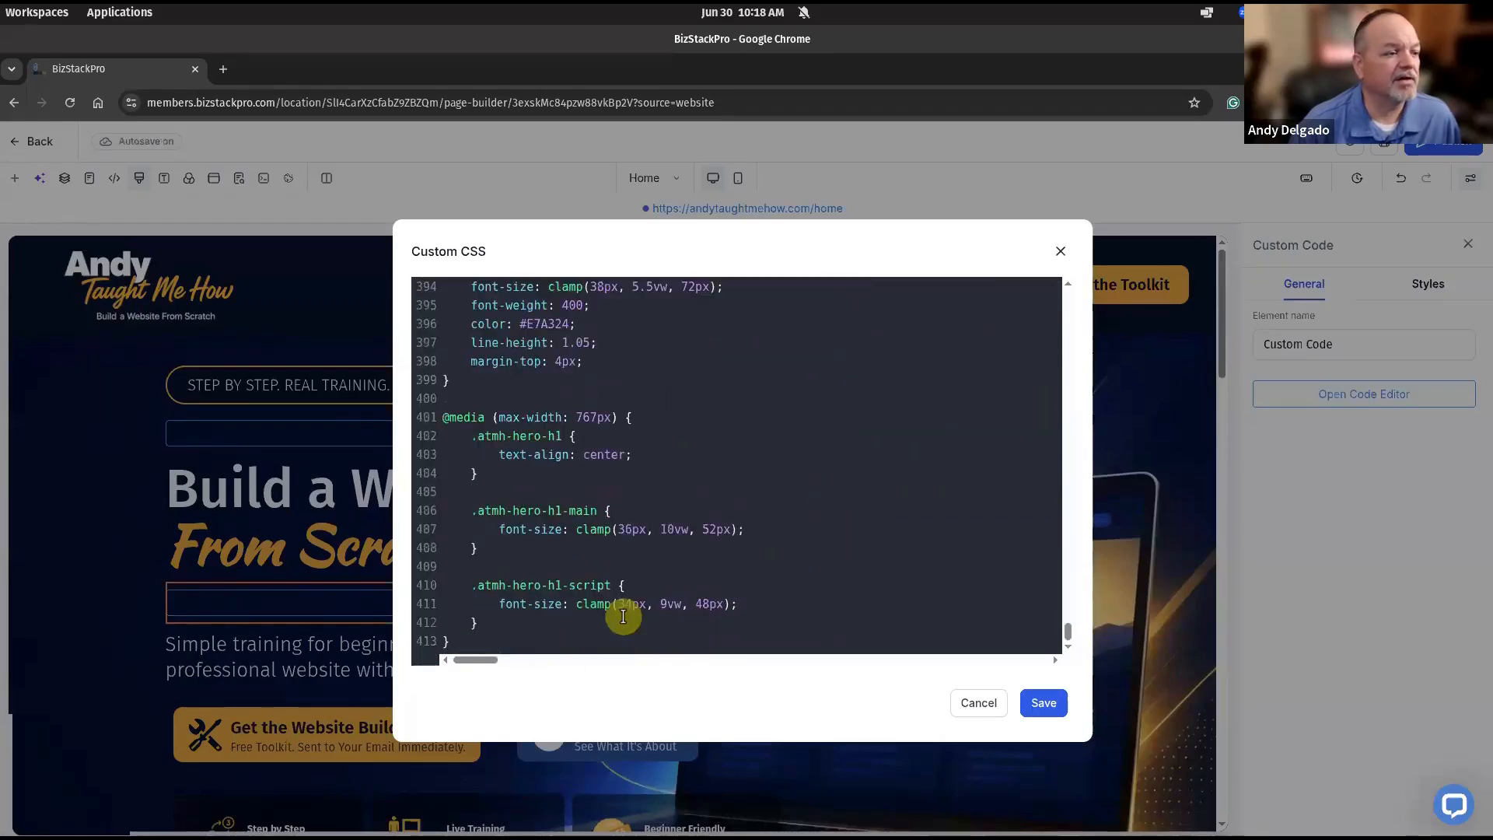
scroll(778, 579, up, 4)
scroll(777, 578, up, 6)
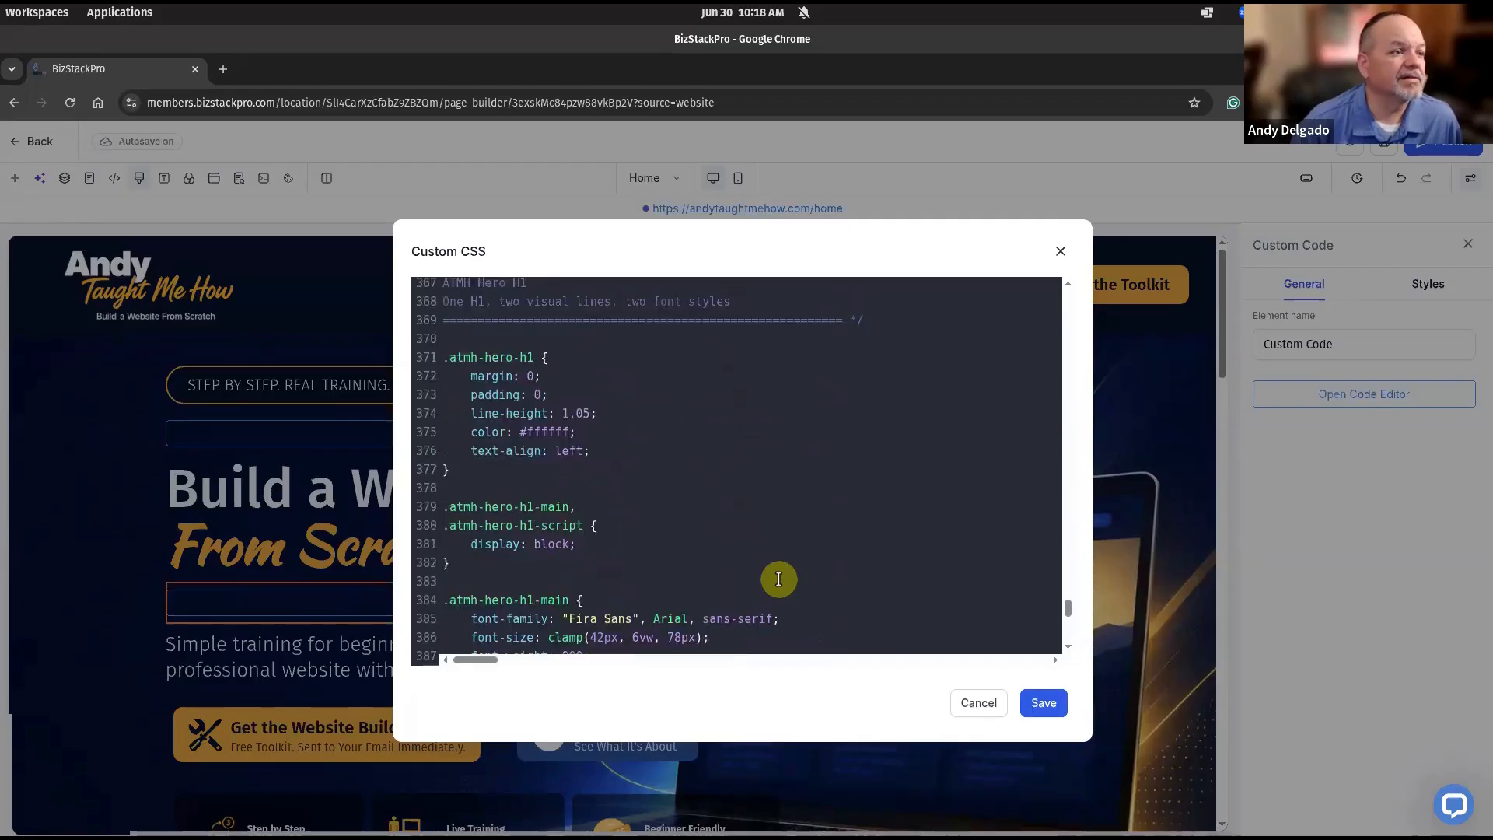
scroll(529, 568, down, 1)
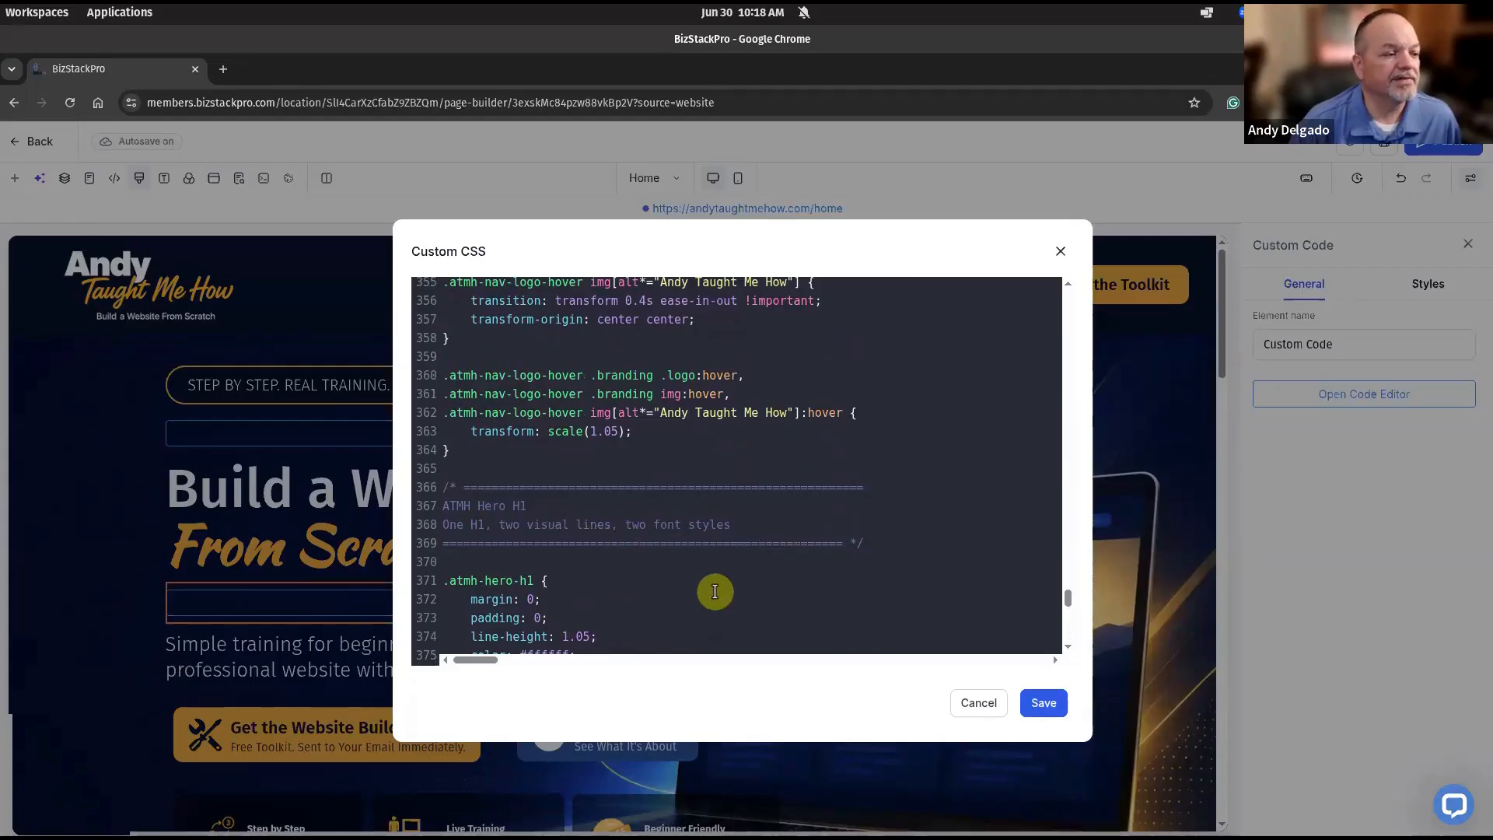
scroll(715, 592, down, 3)
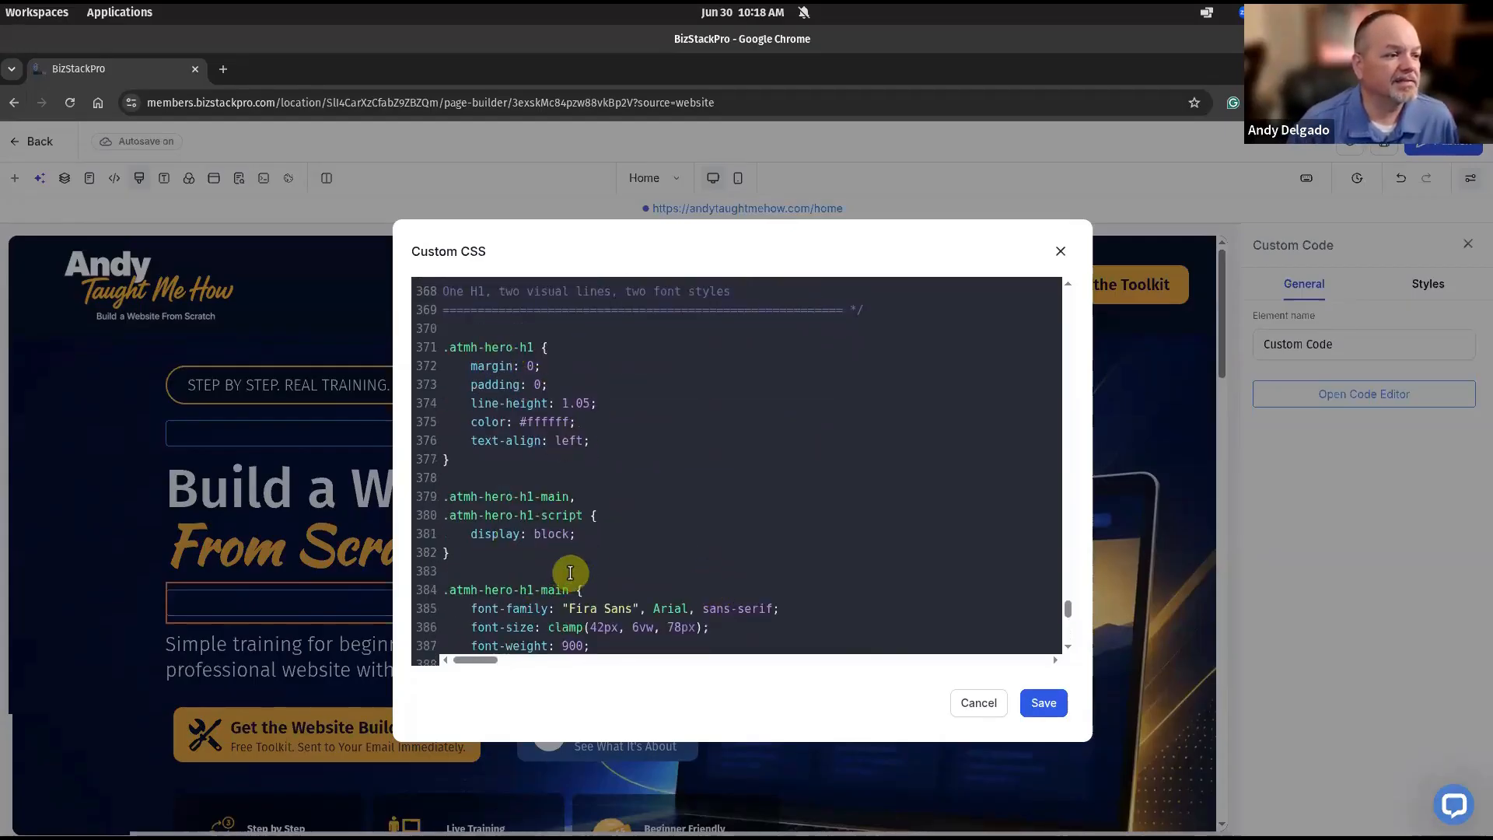
scroll(567, 574, down, 1)
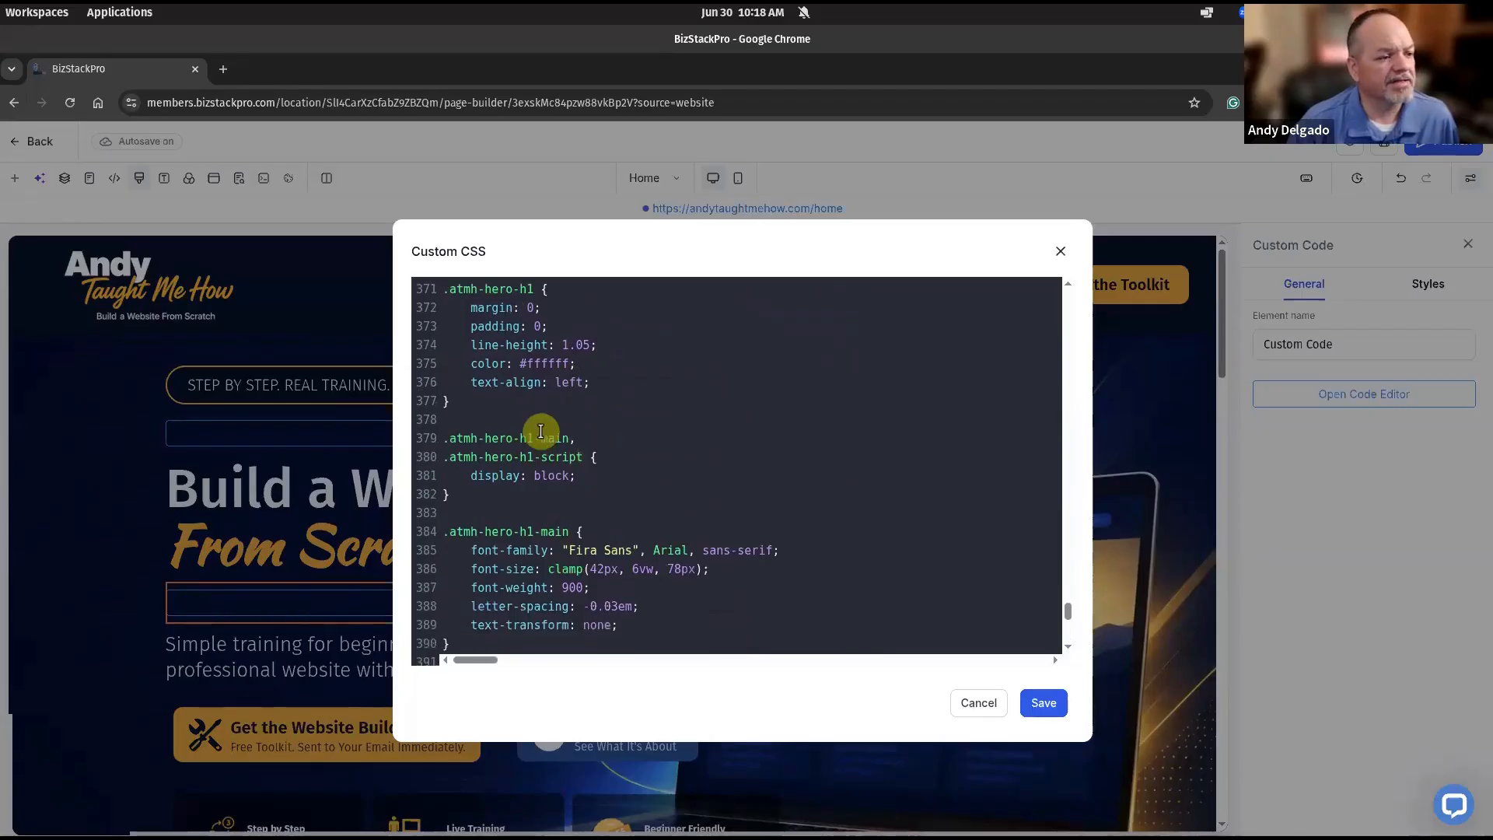
scroll(542, 443, down, 2)
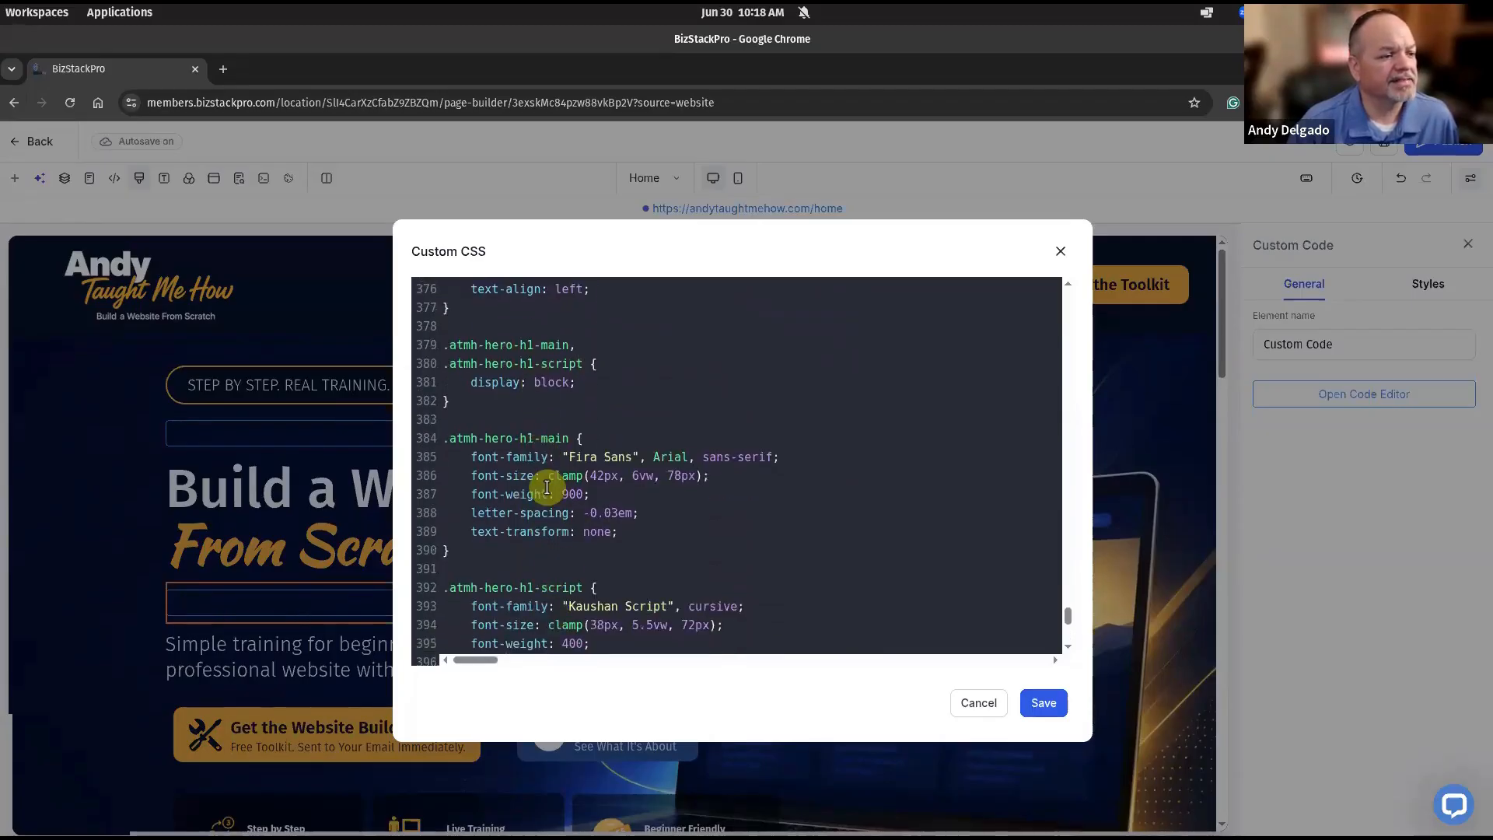
scroll(547, 488, down, 6)
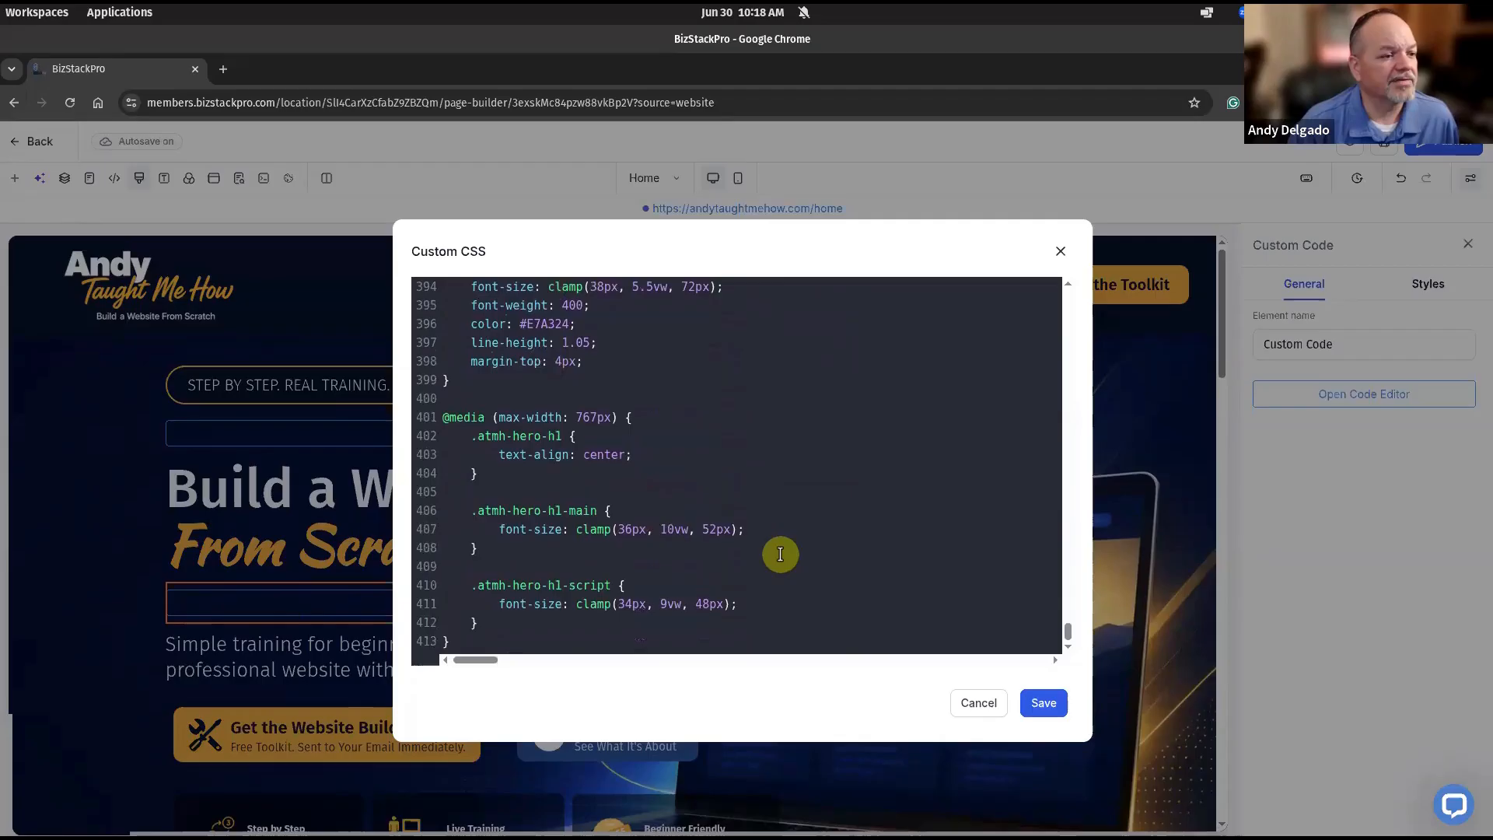
click(1030, 704)
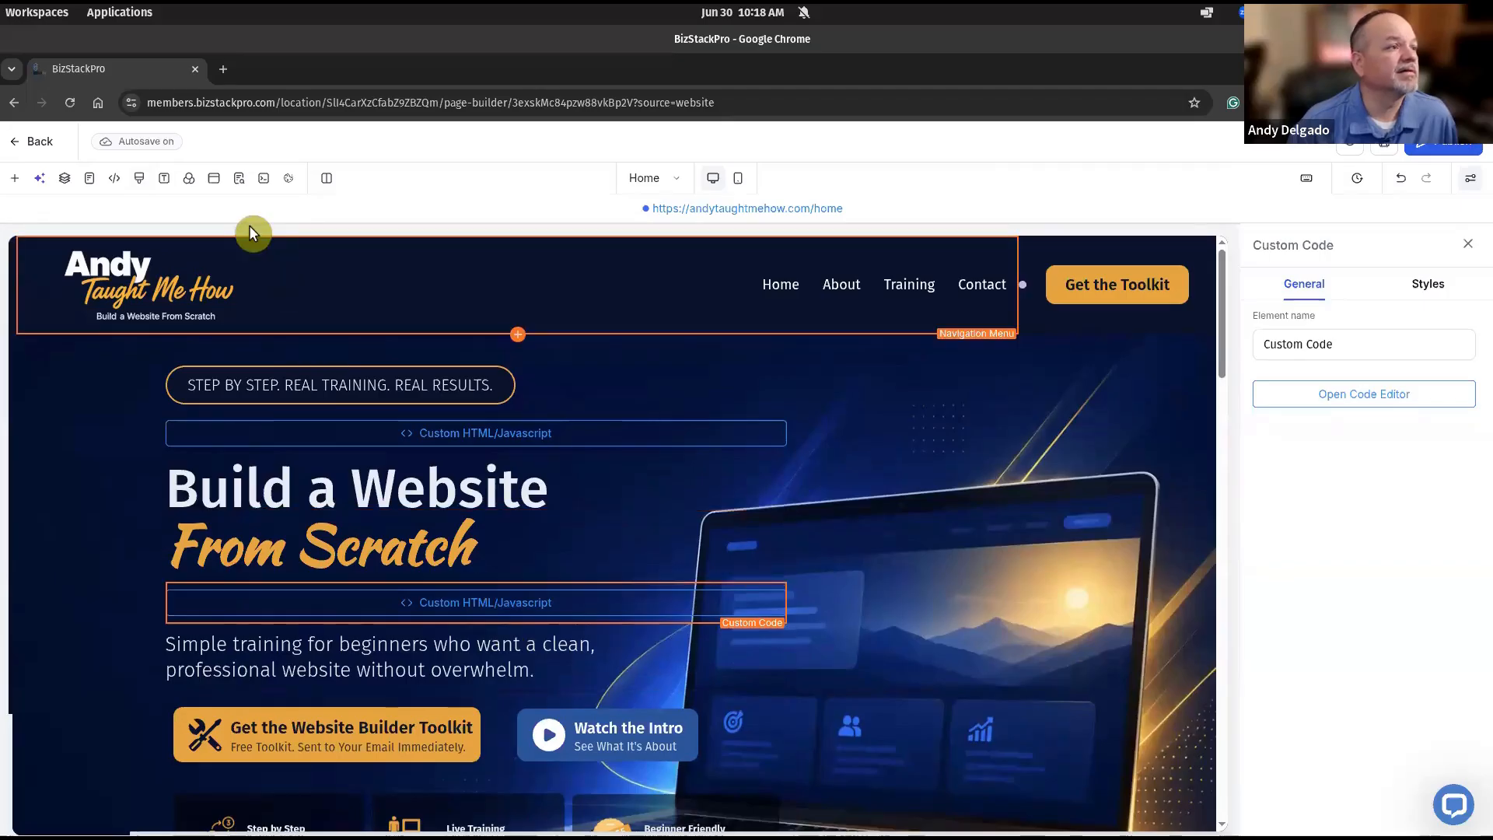
Preview the custom code on the canvas and open the live andytaughtmehow.com/home page in a new tab.
click(264, 180)
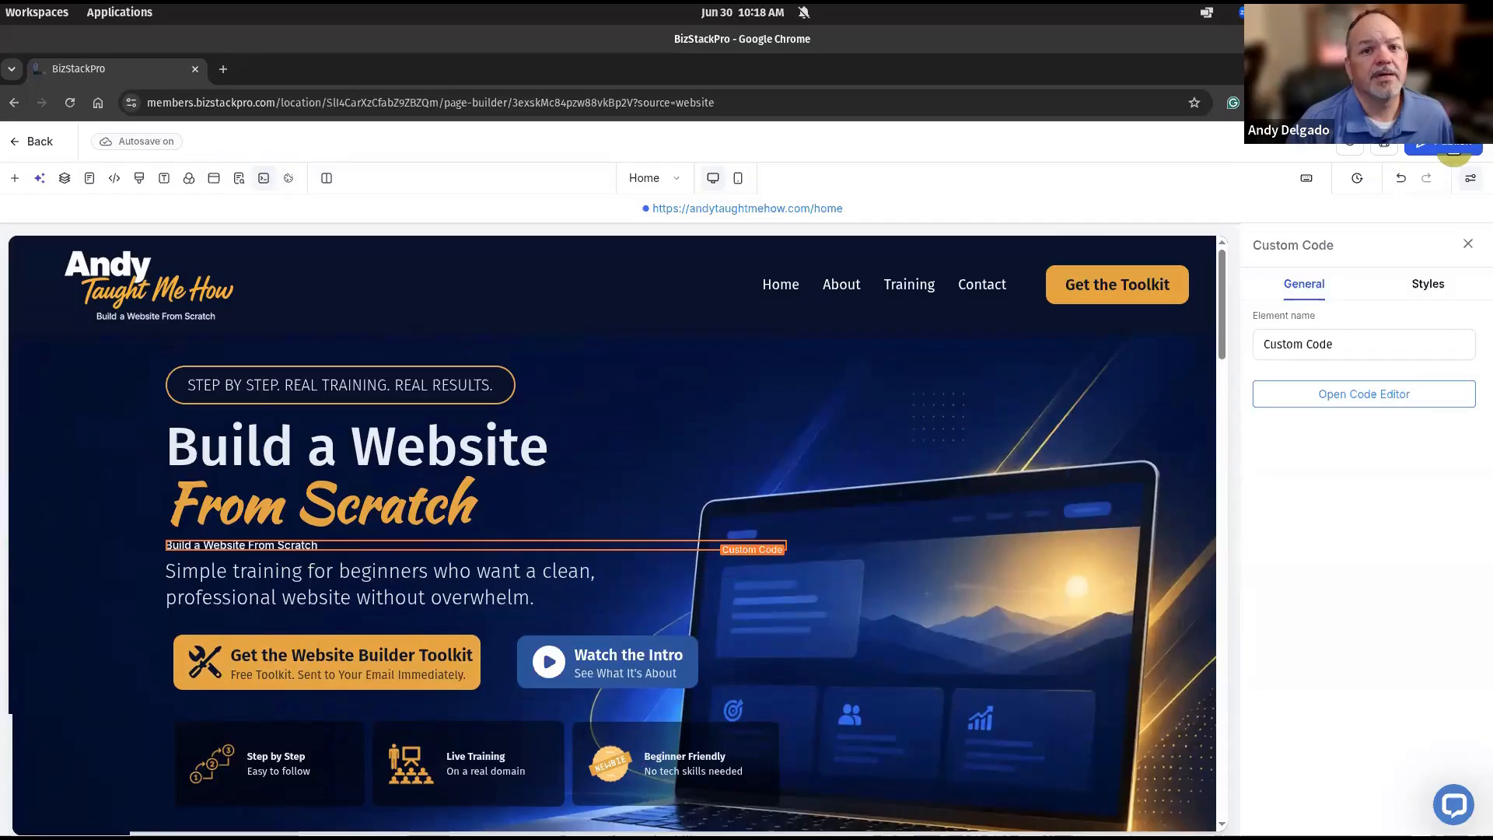
click(796, 216)
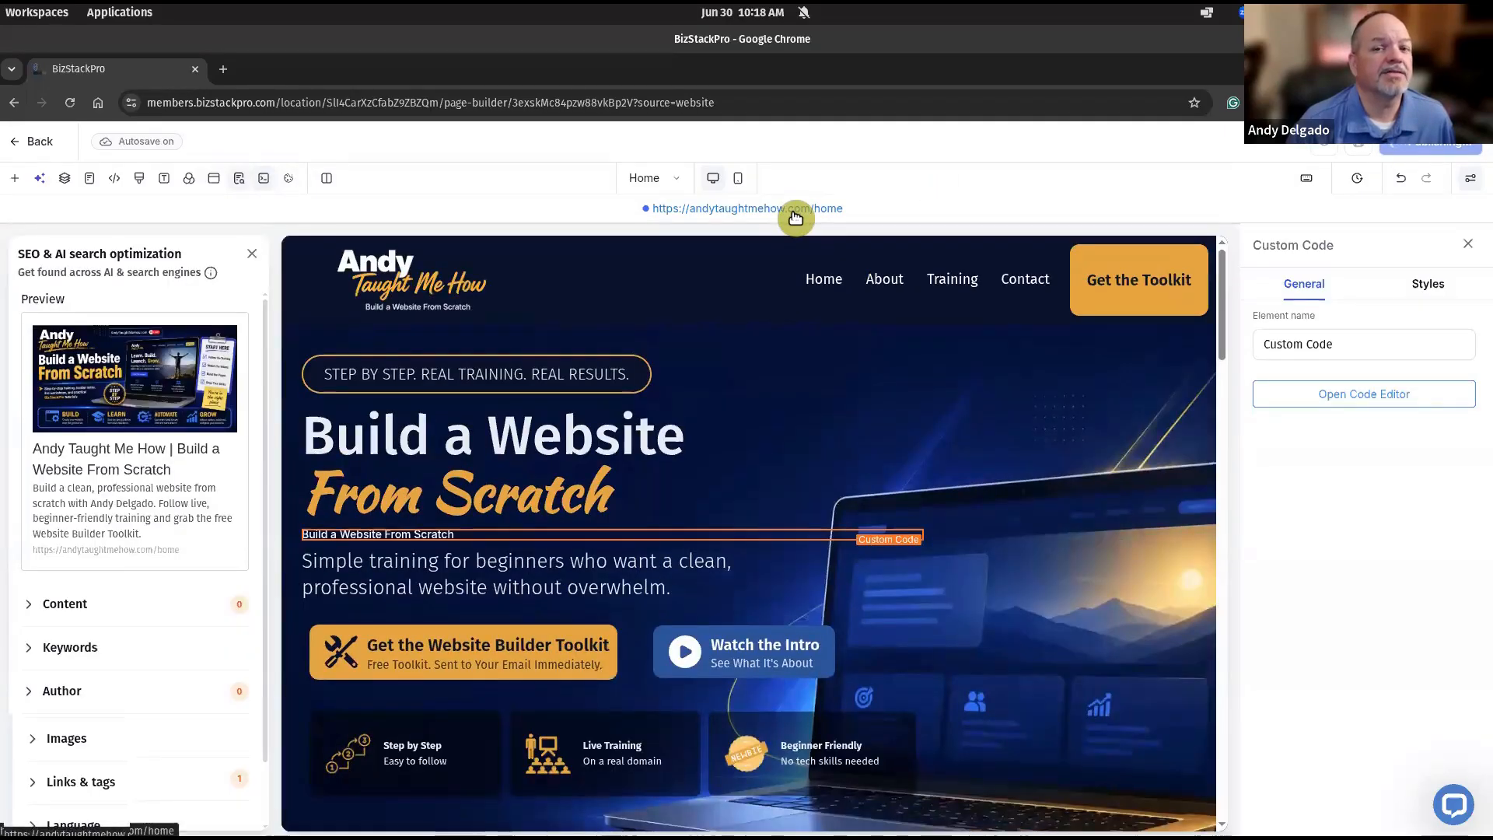
click(796, 210)
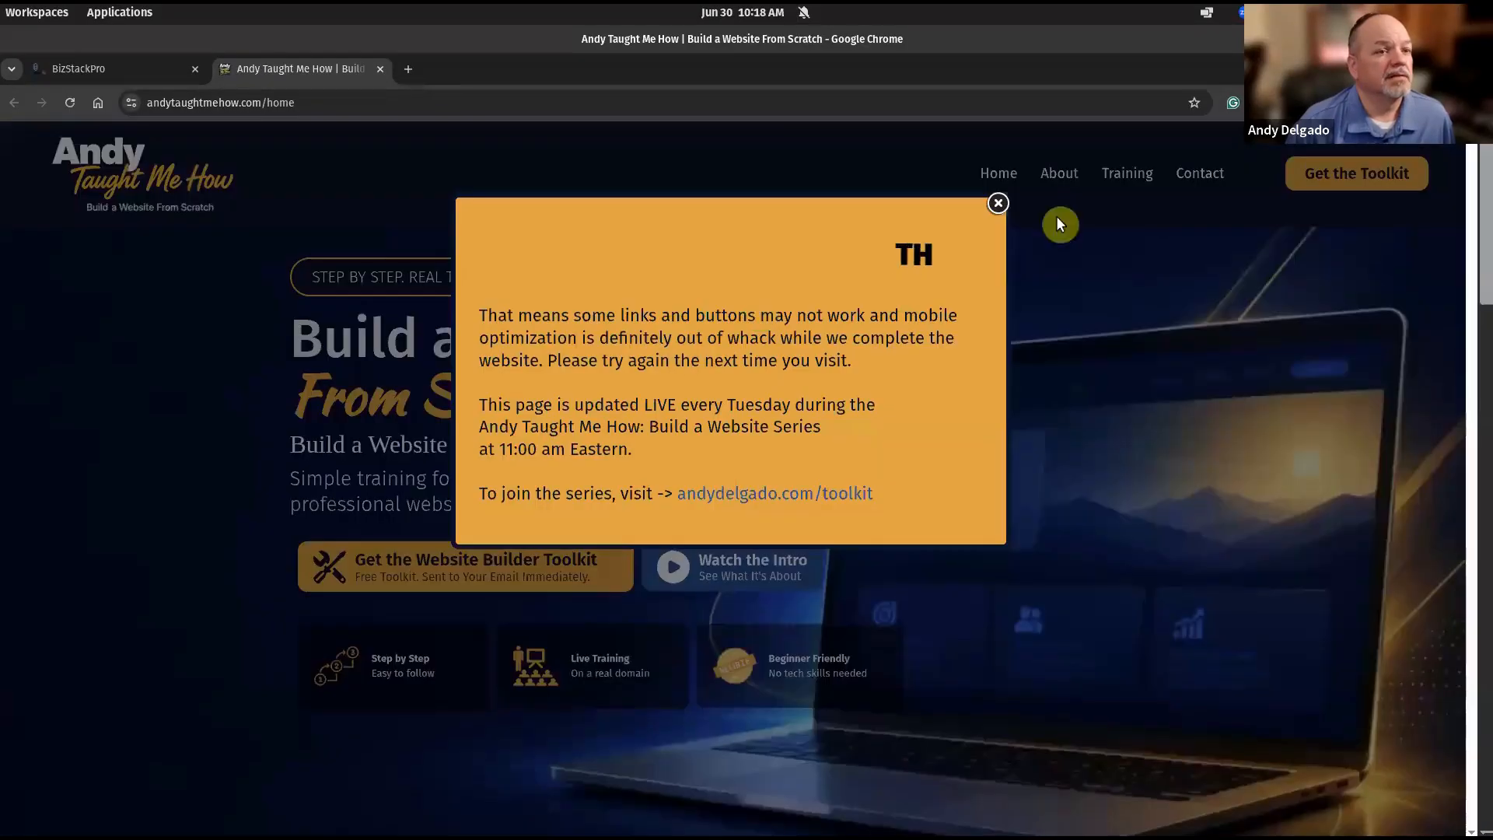
Dismiss the construction notice, select the plain subtitle text, and return to the BizStackPro tab.
click(996, 203)
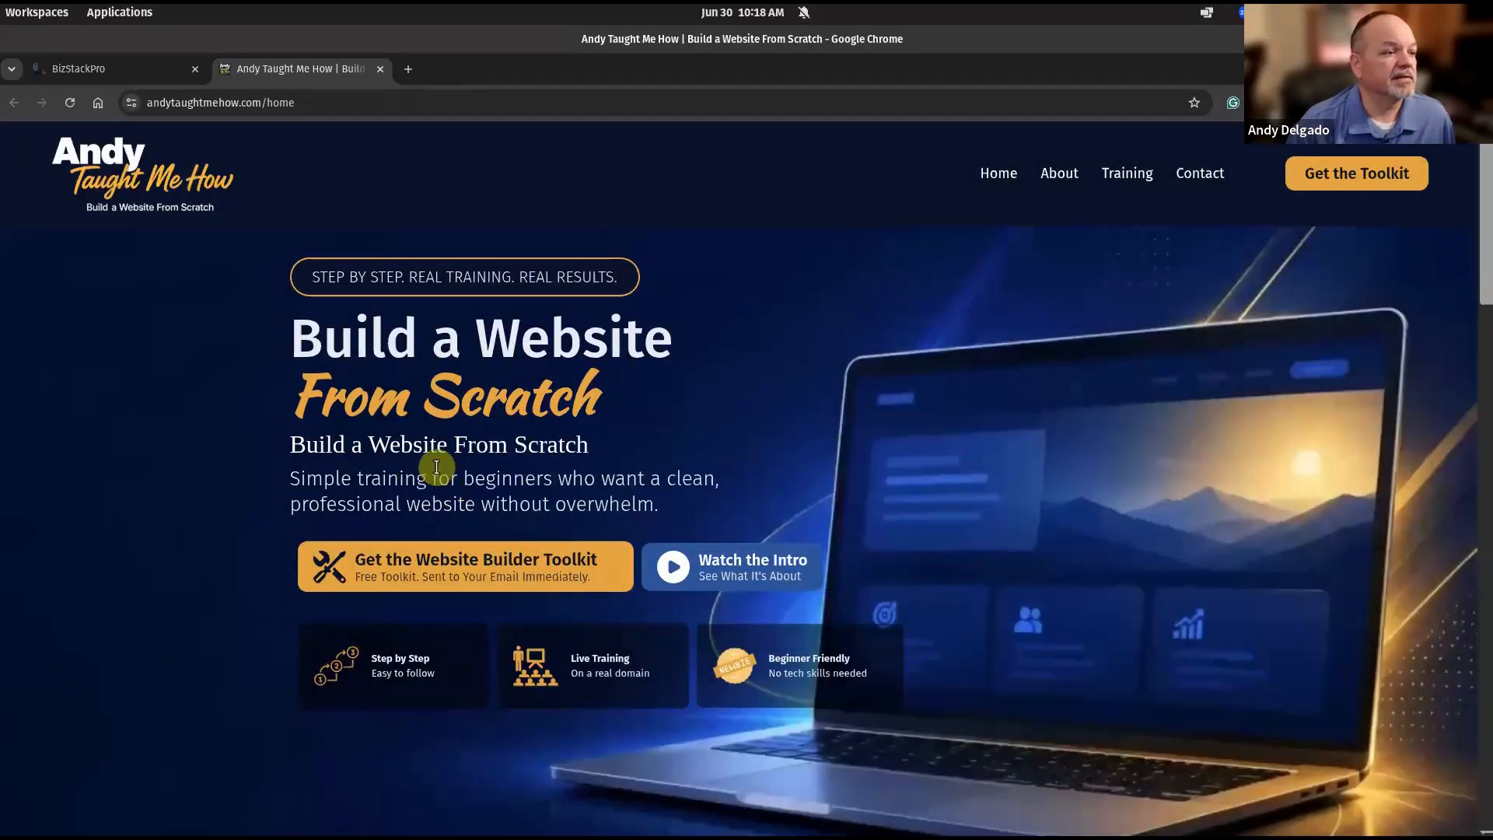
drag(300, 451, 593, 470)
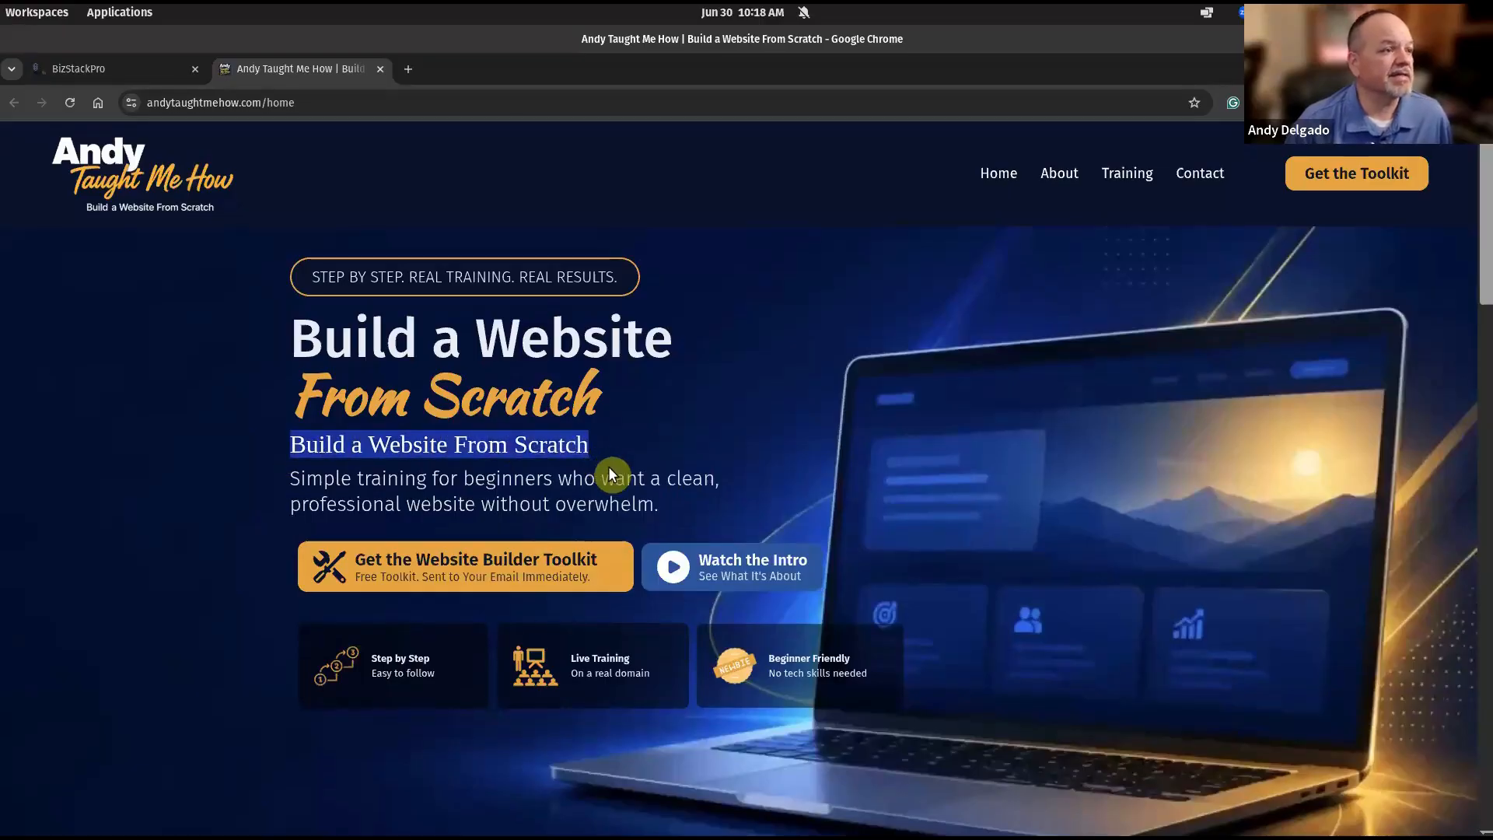
click(121, 69)
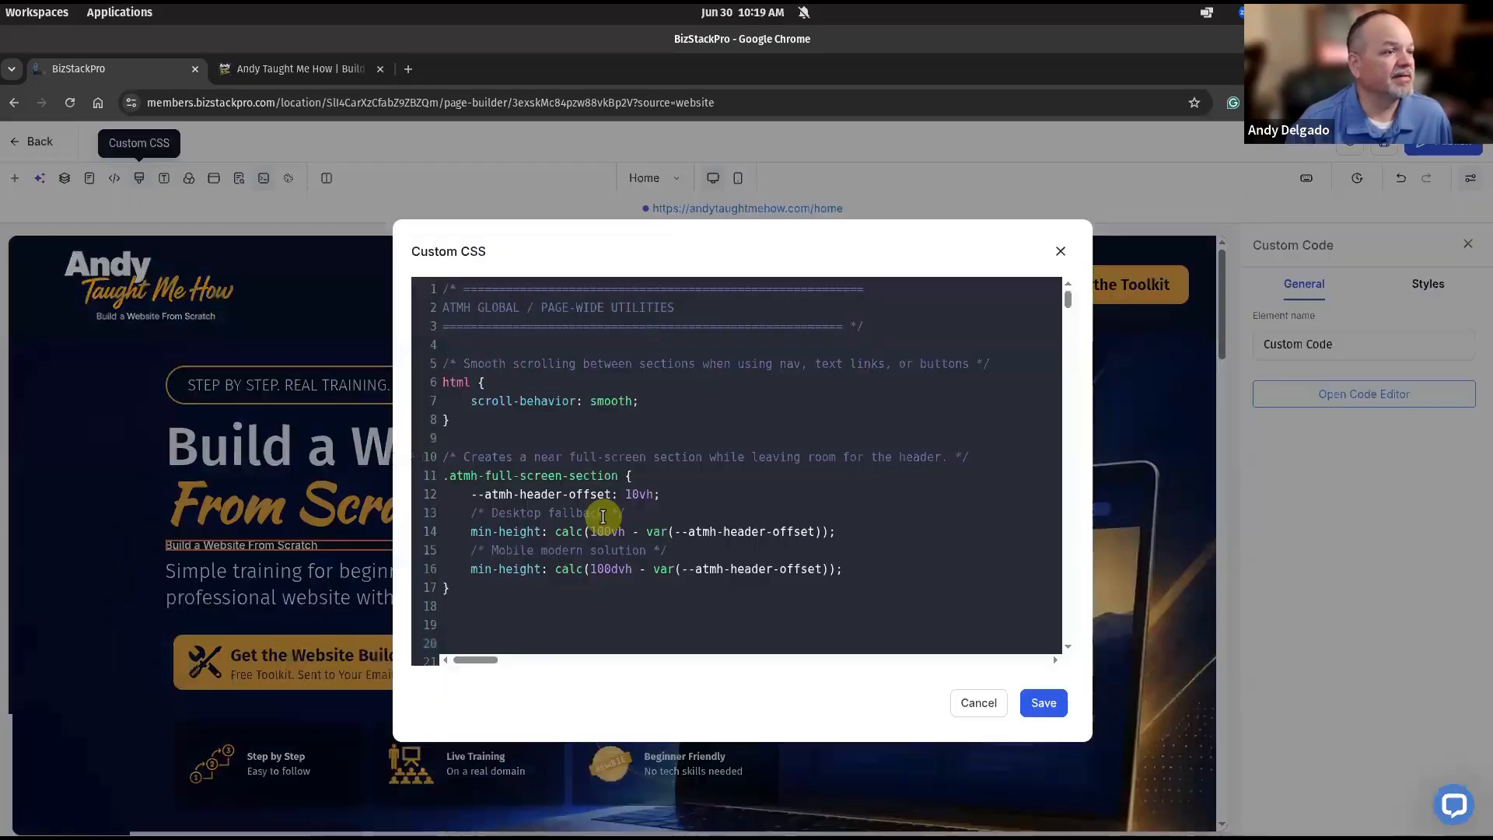
scroll(615, 478, down, 10)
drag(1067, 341, 1070, 613)
scroll(774, 550, up, 3)
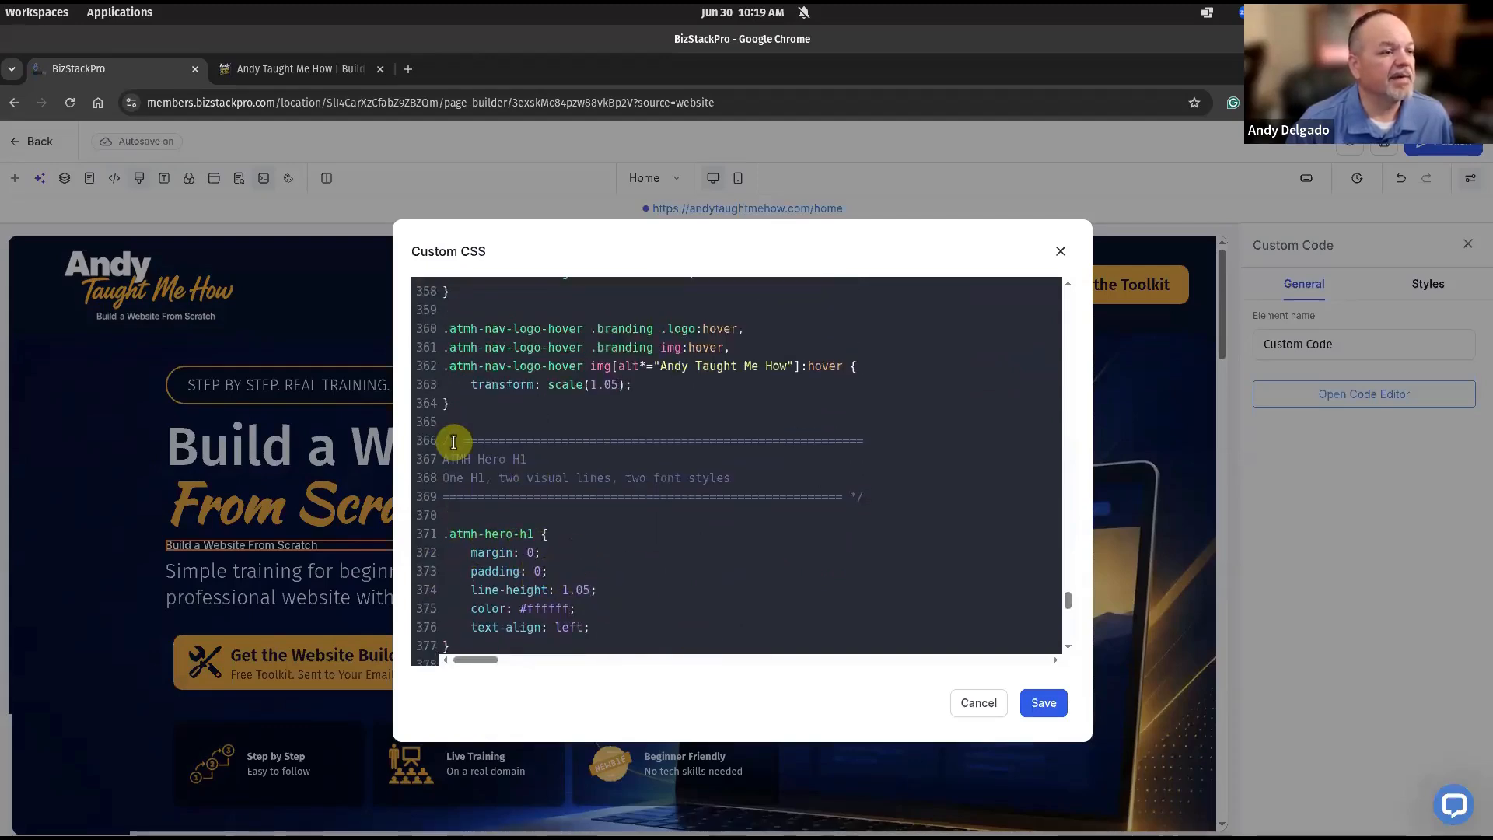
click(979, 703)
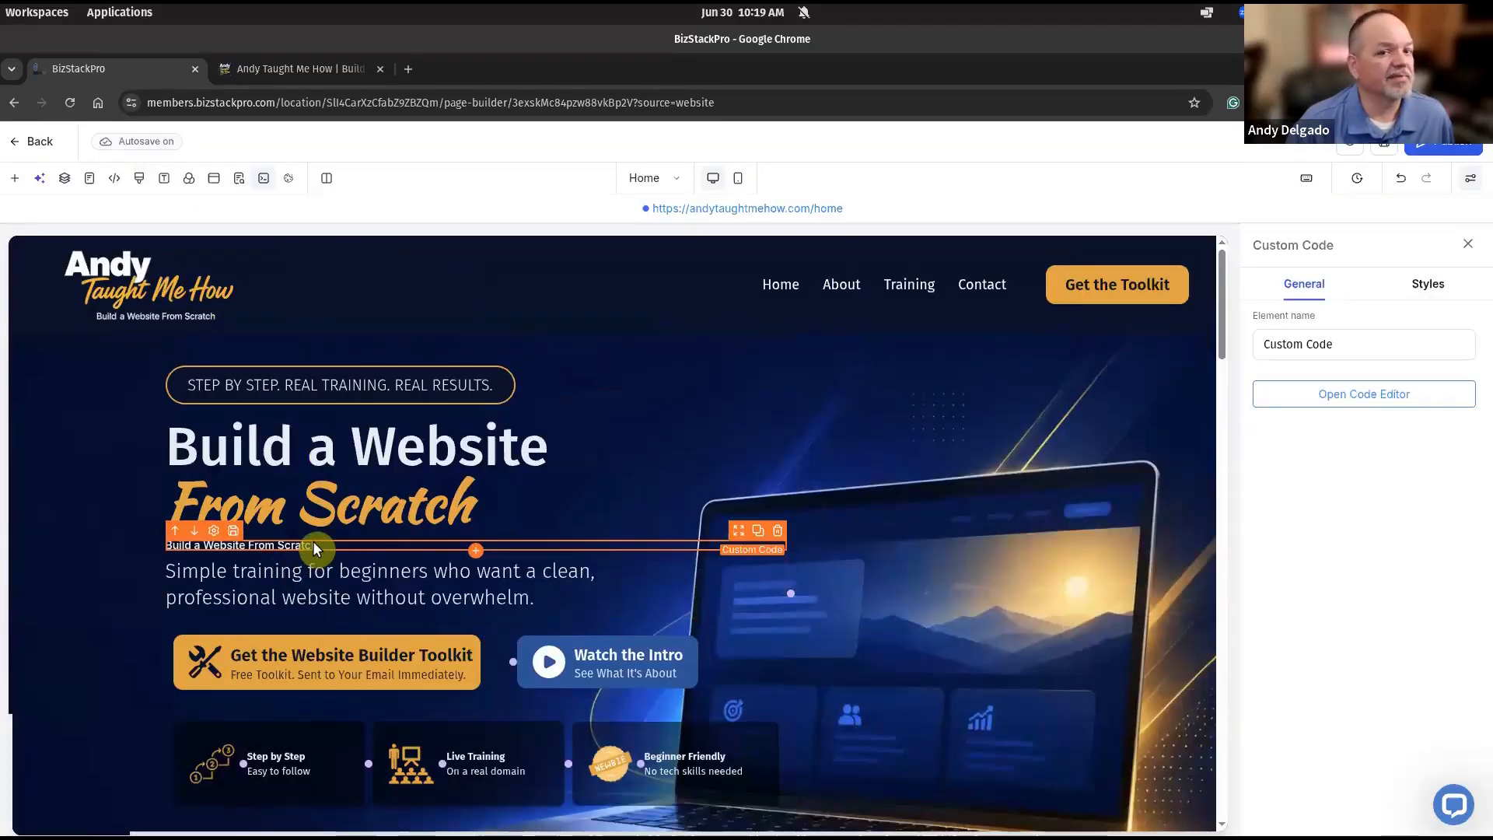
click(1290, 407)
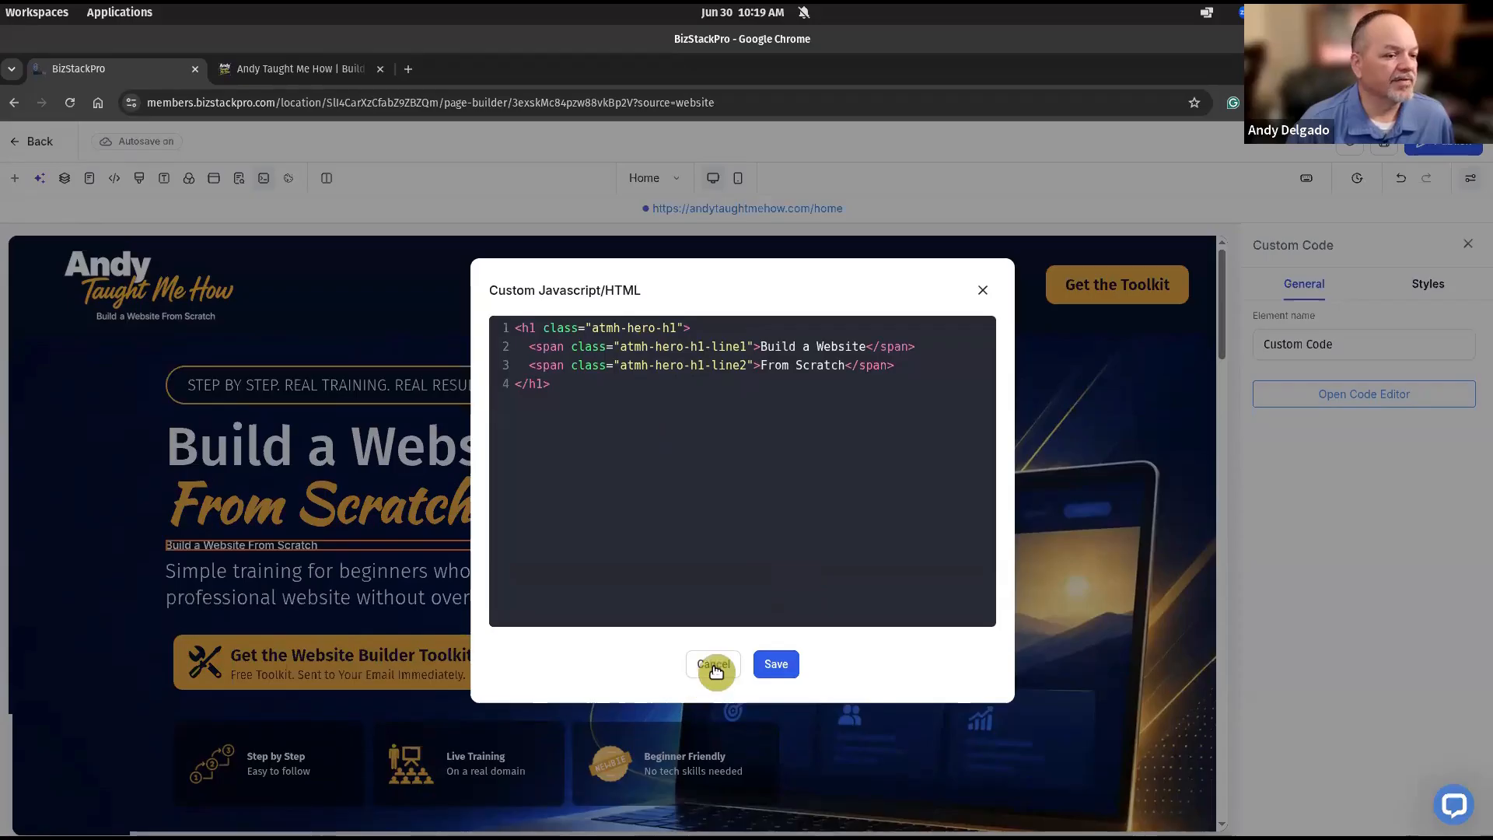
key(Escape)
click(139, 178)
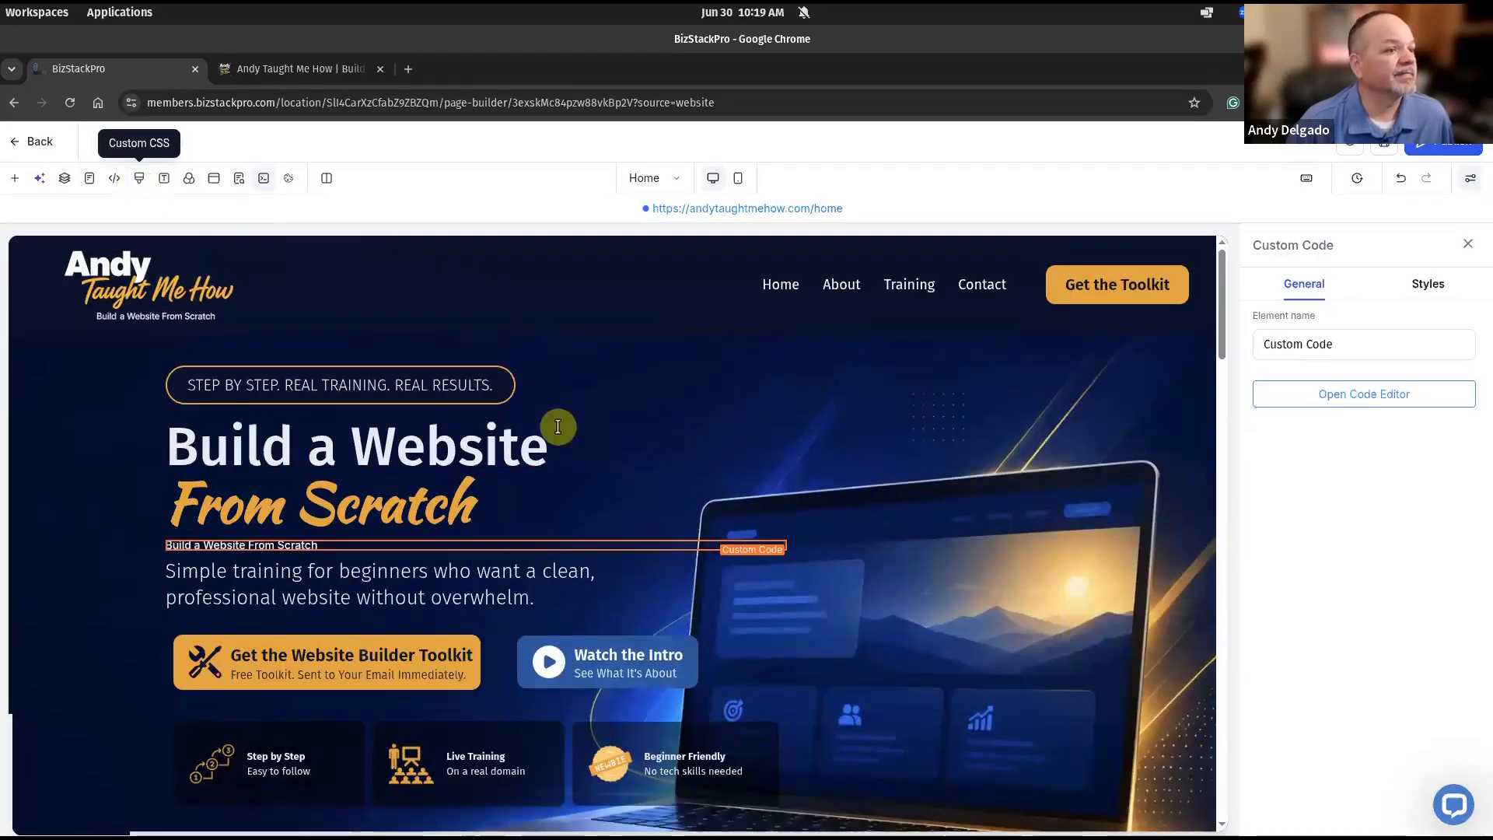
scroll(733, 464, down, 3)
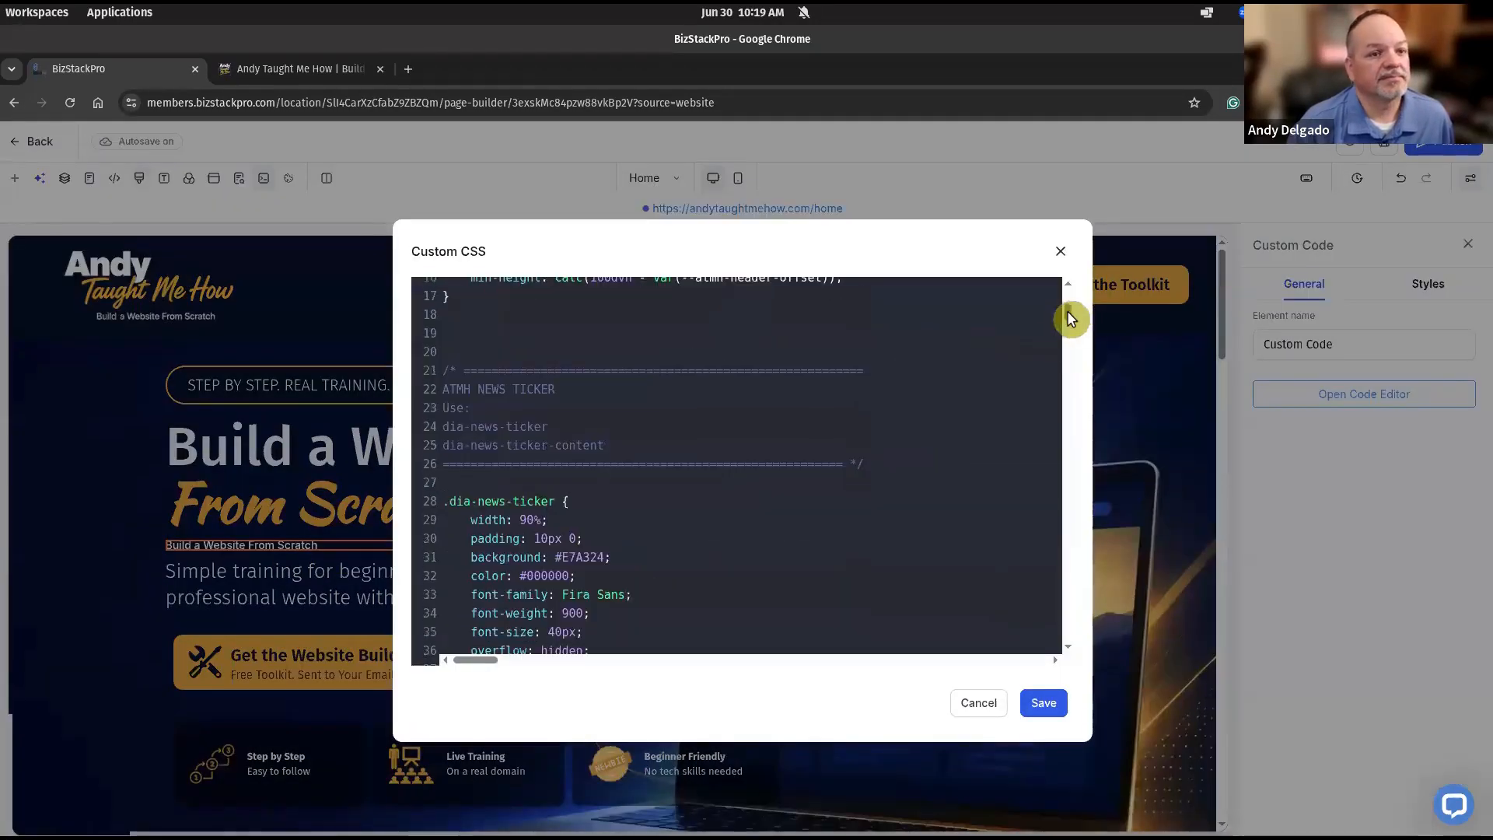
drag(1067, 312, 1064, 658)
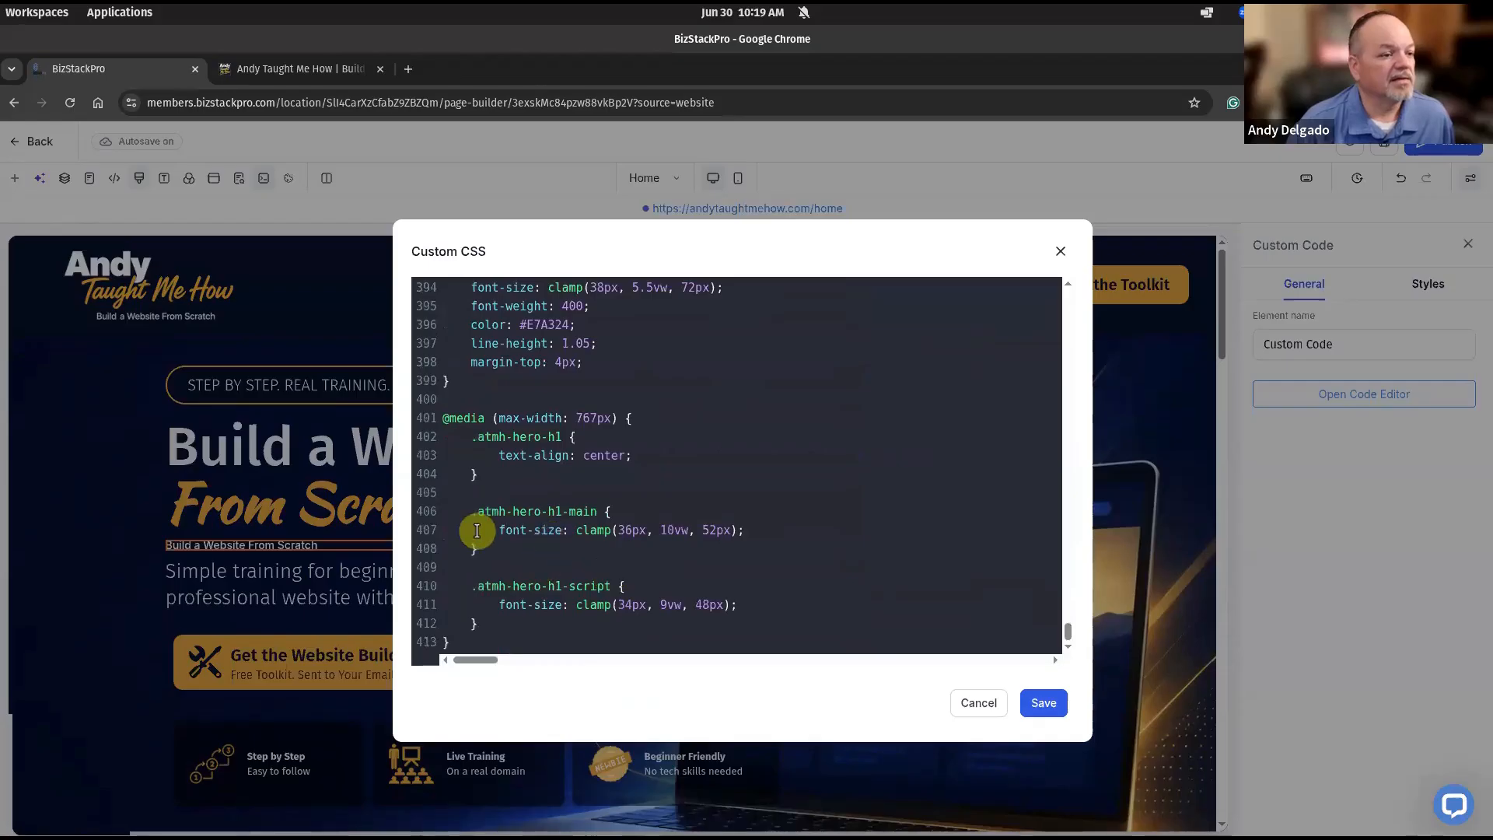
scroll(545, 549, up, 3)
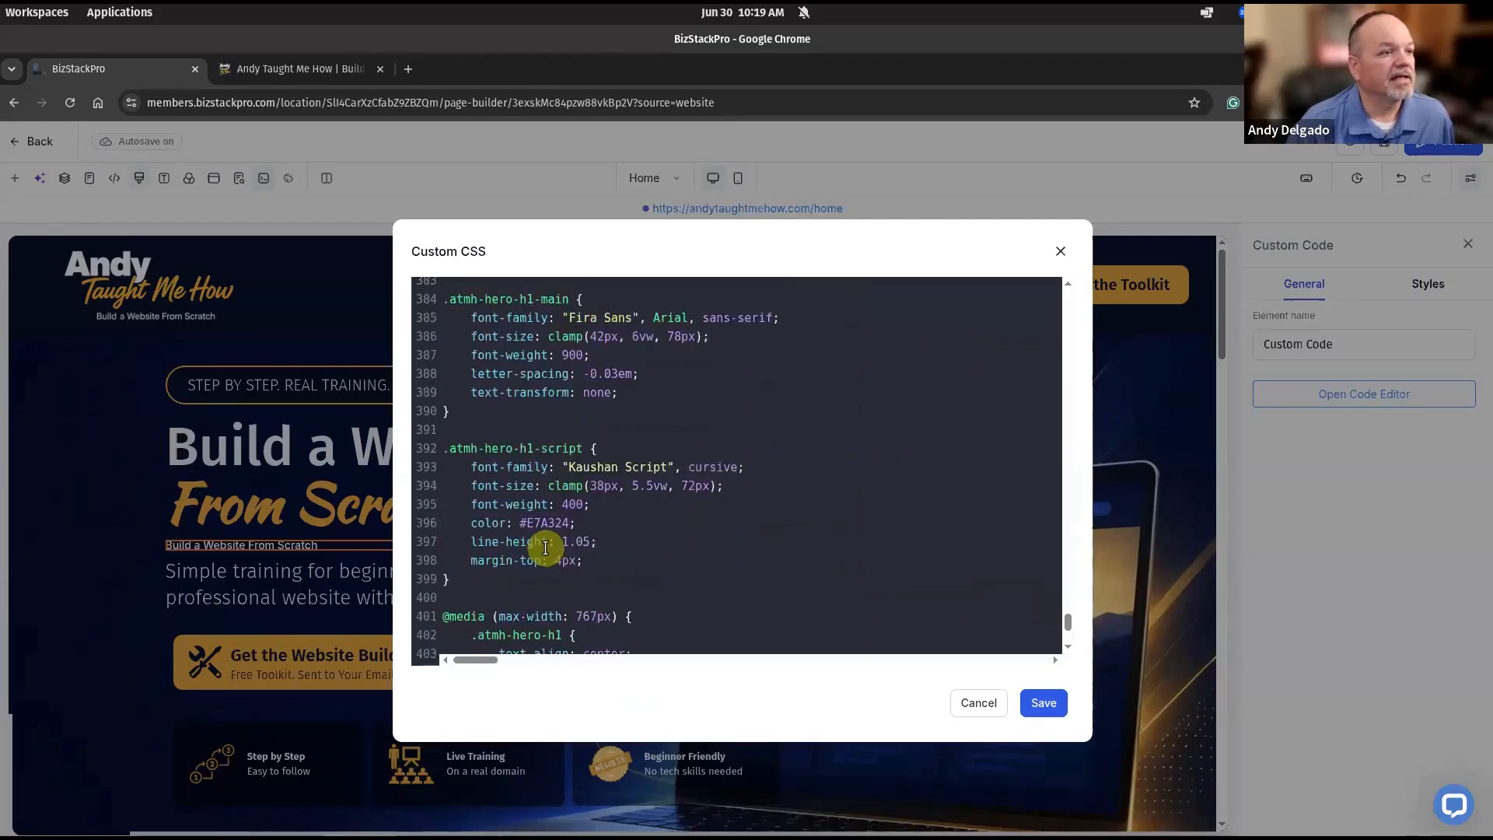
scroll(545, 548, up, 5)
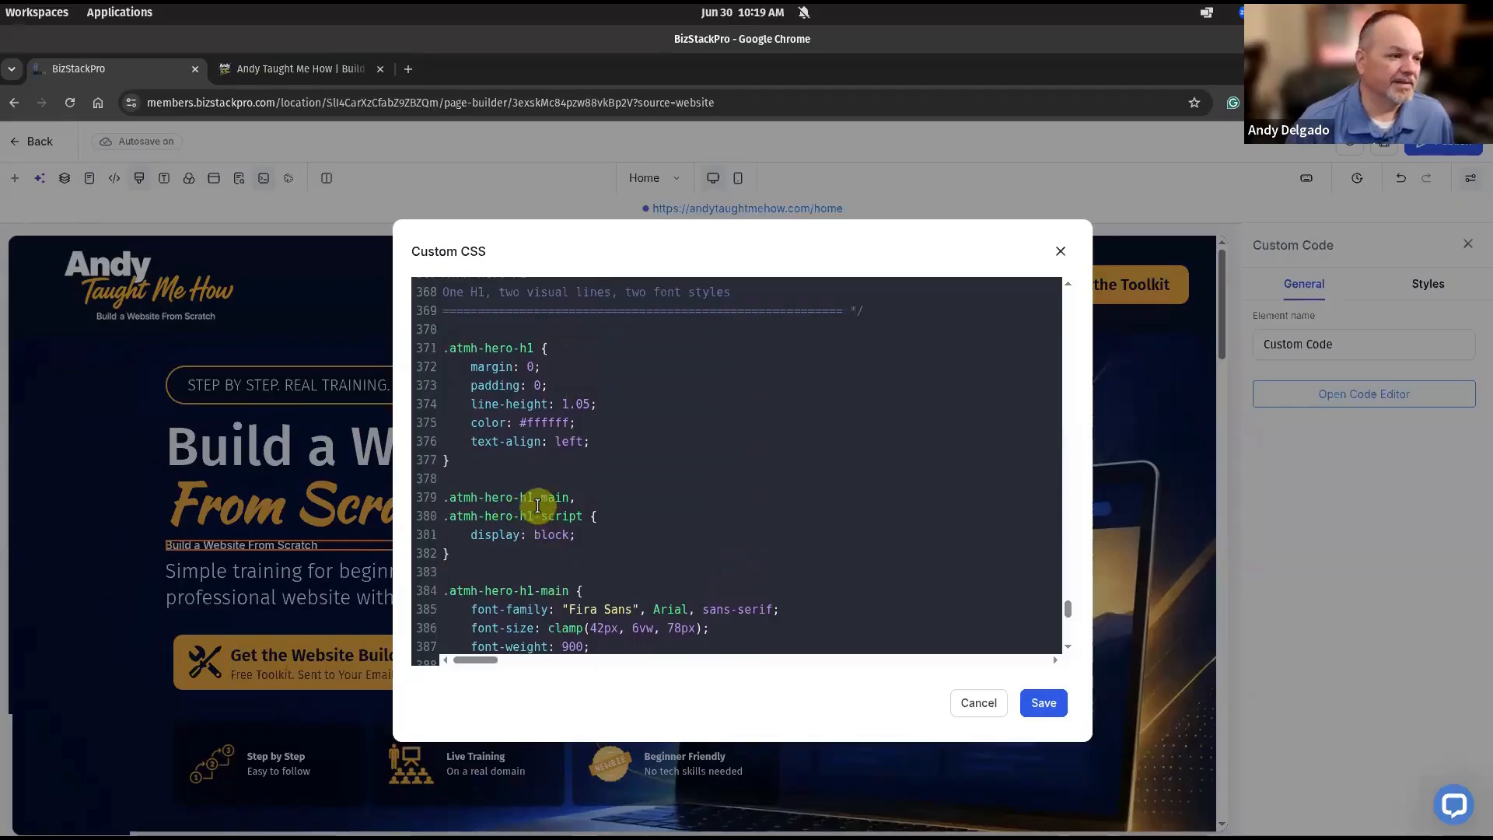
click(977, 703)
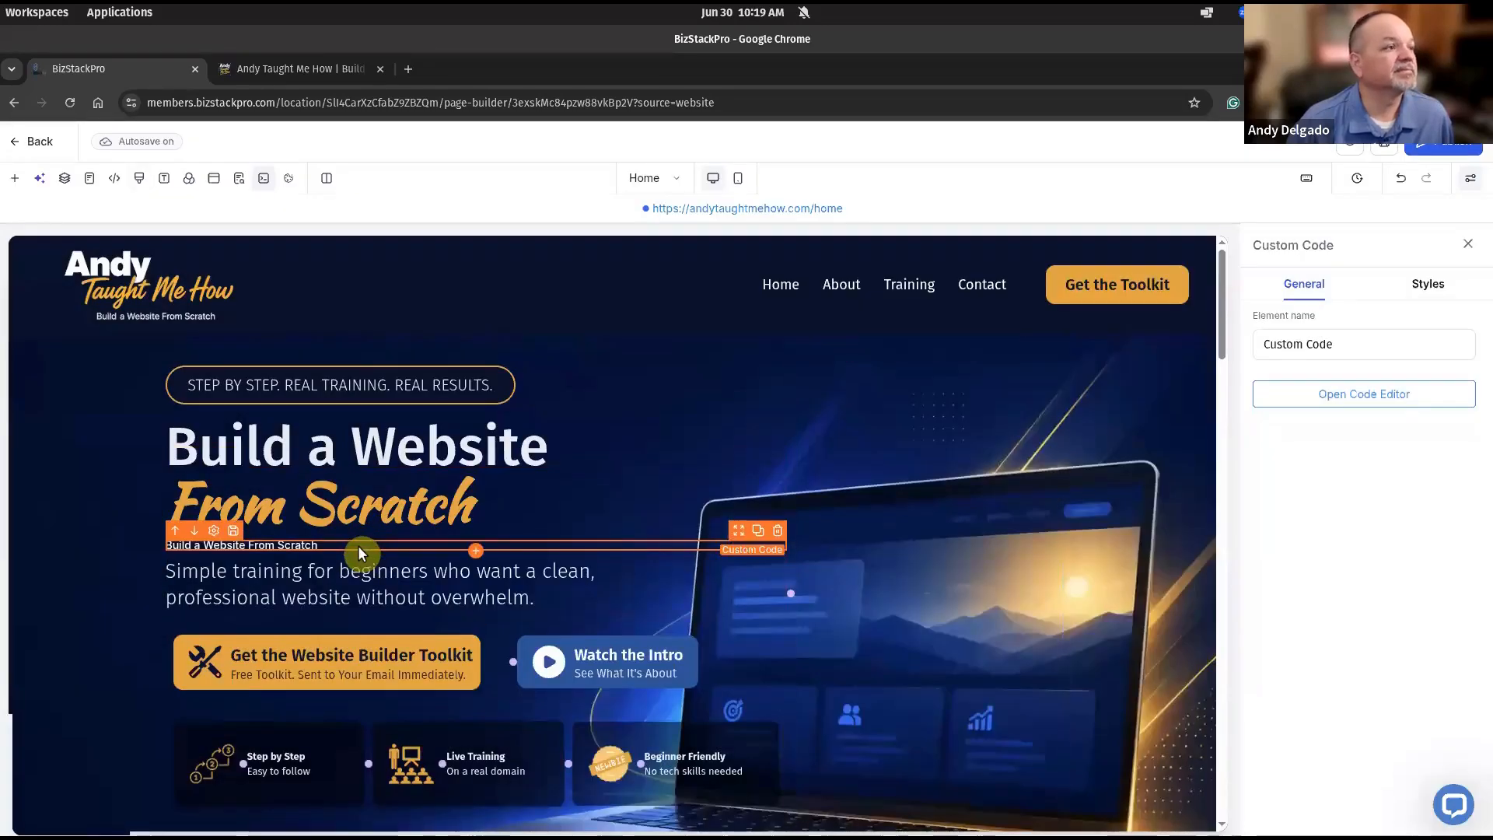
Change the second span's class to atmh-hero-h1-script and save the heading code.
click(1331, 394)
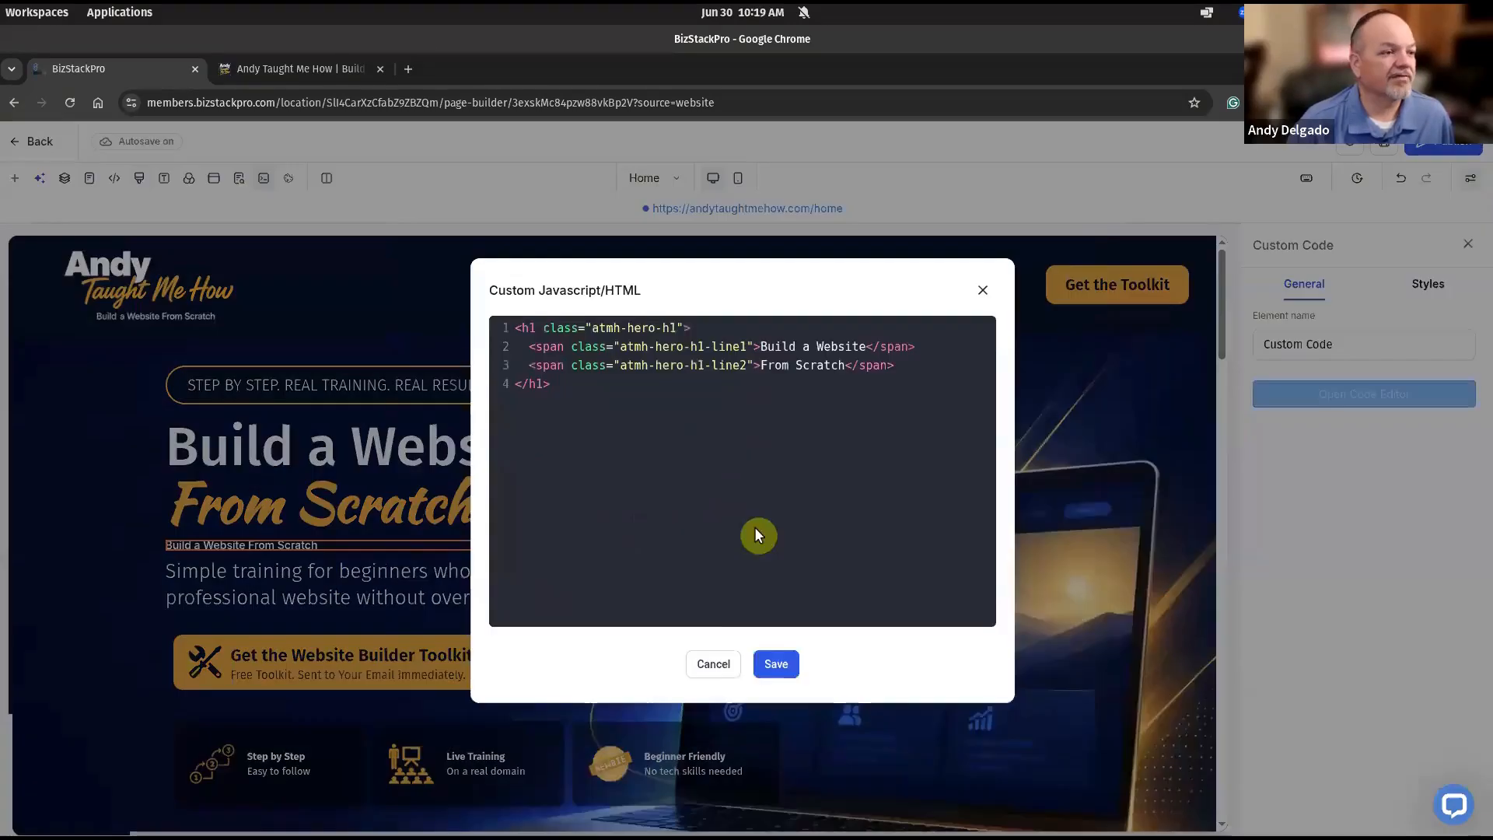
click(740, 346)
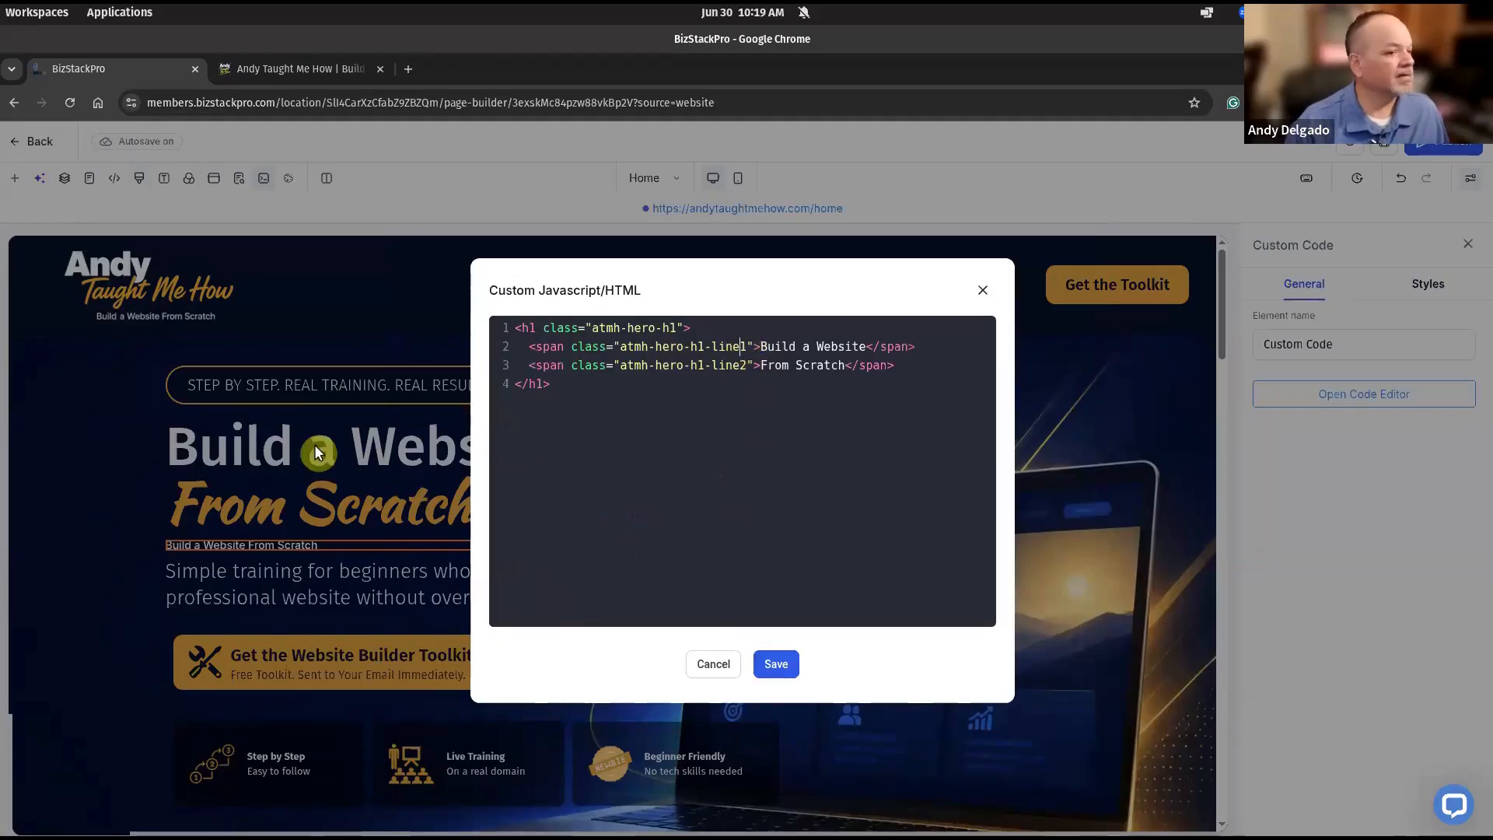
drag(747, 366, 711, 364)
text(script)
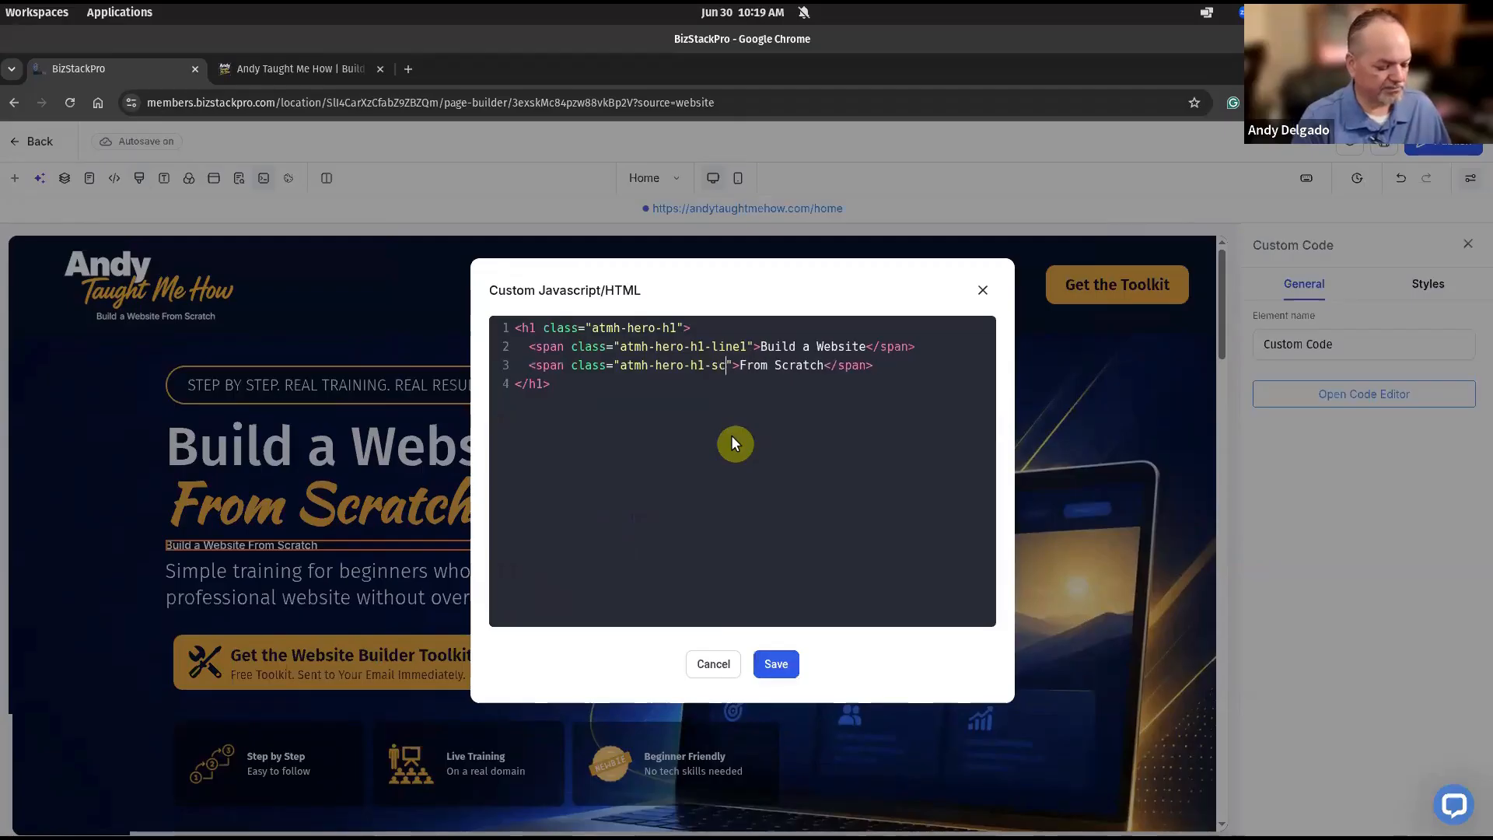
click(793, 666)
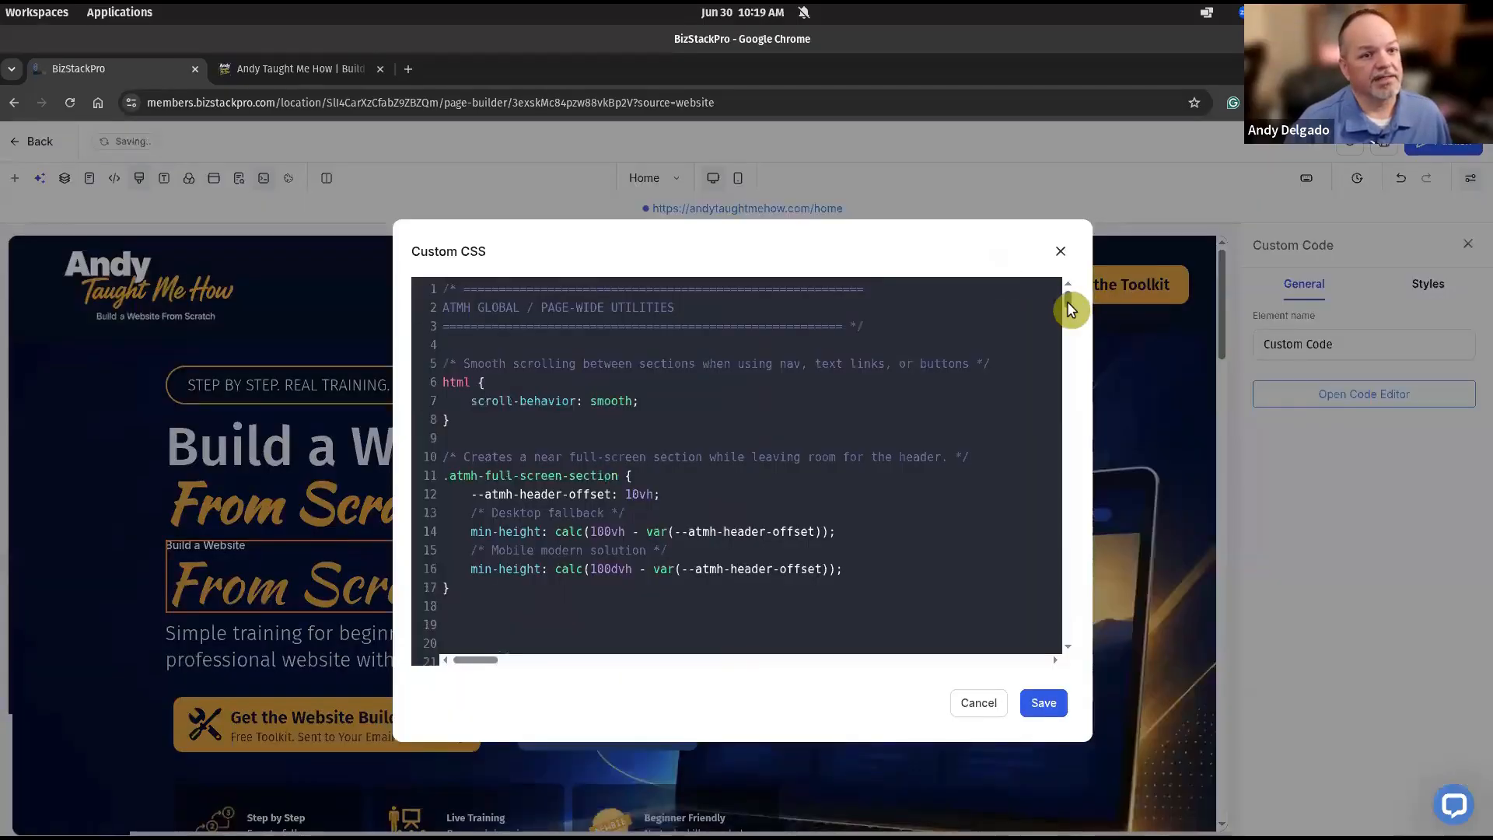
Scroll through the CSS editor and close it without changes.
drag(1067, 309, 1072, 642)
scroll(780, 578, down, 1)
scroll(783, 578, up, 2)
scroll(782, 578, up, 1)
click(979, 702)
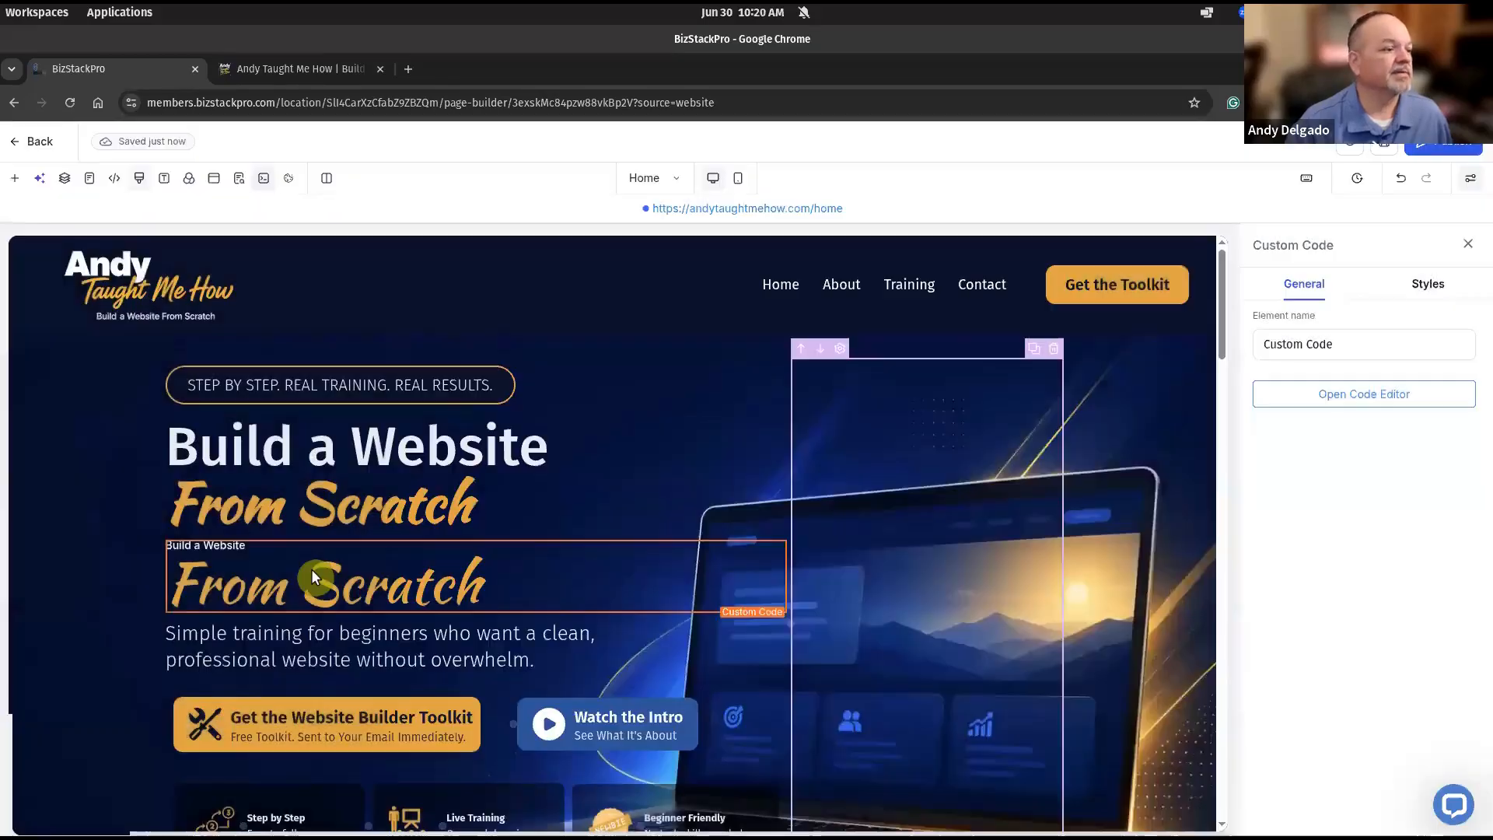
Change the first span's class to atmh-hero-h1-main and save the heading code.
click(1341, 394)
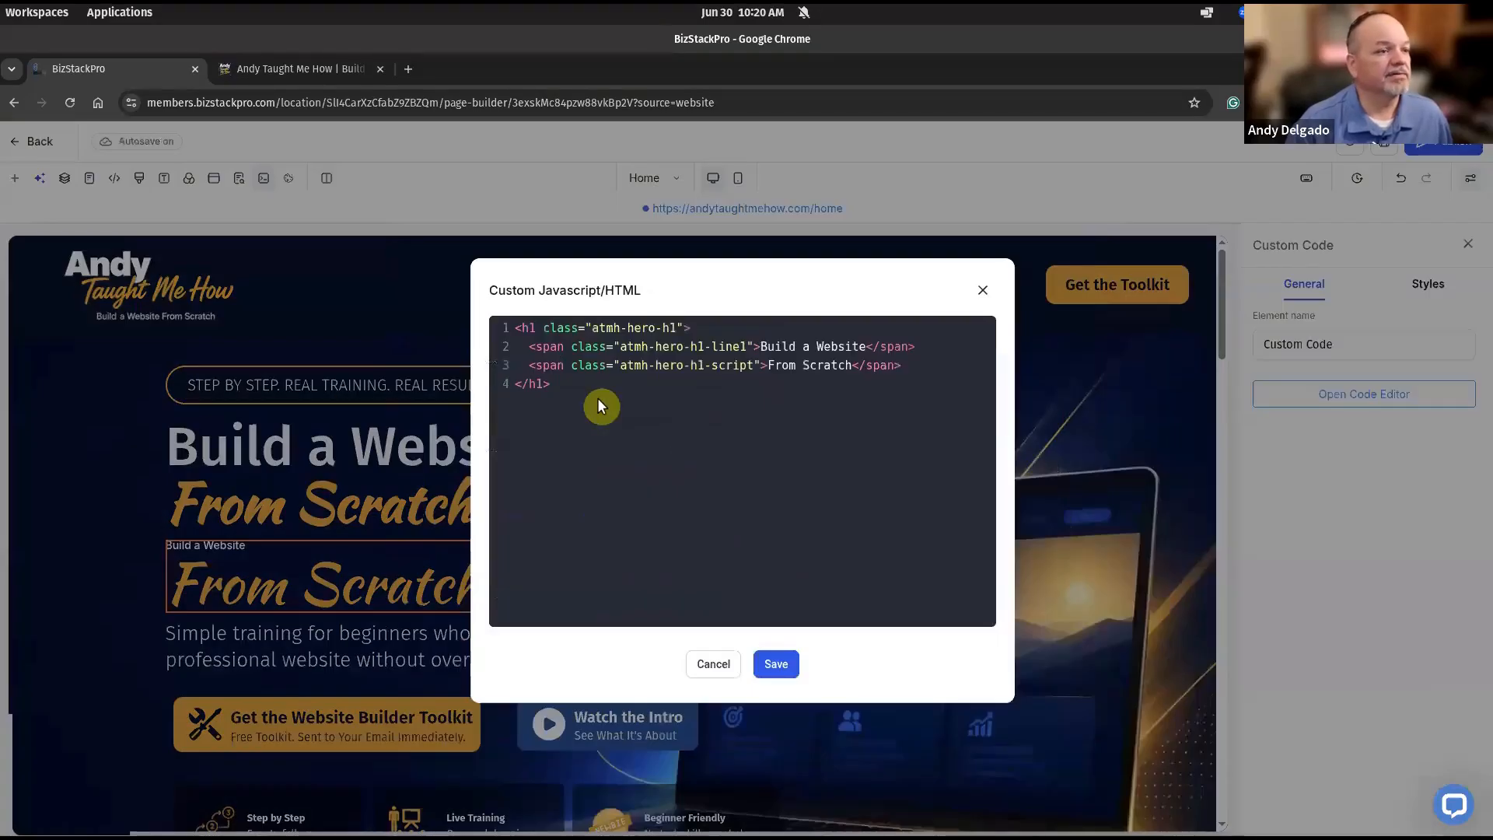
double_click(731, 346)
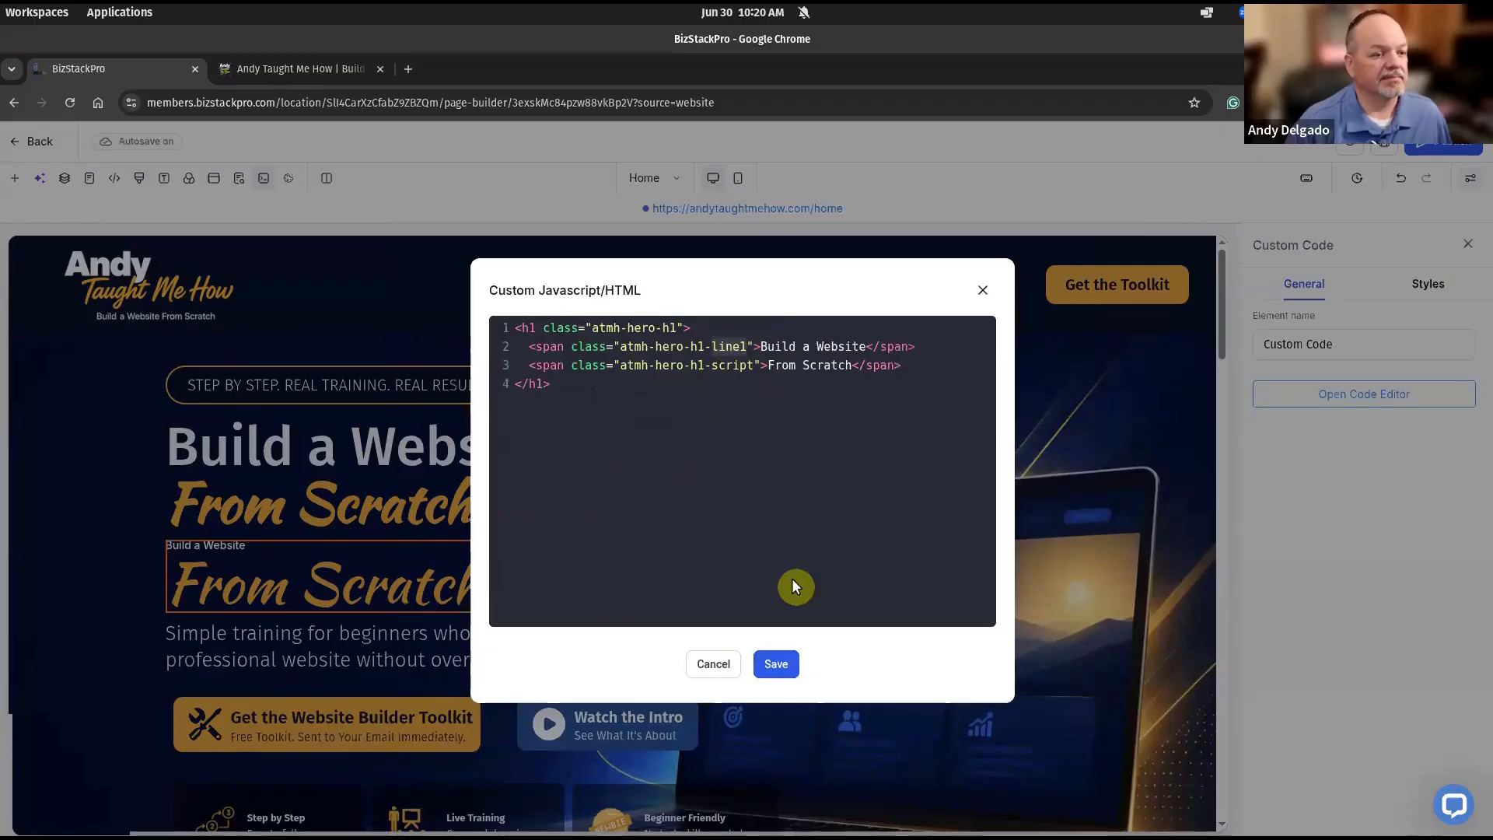
text(main)
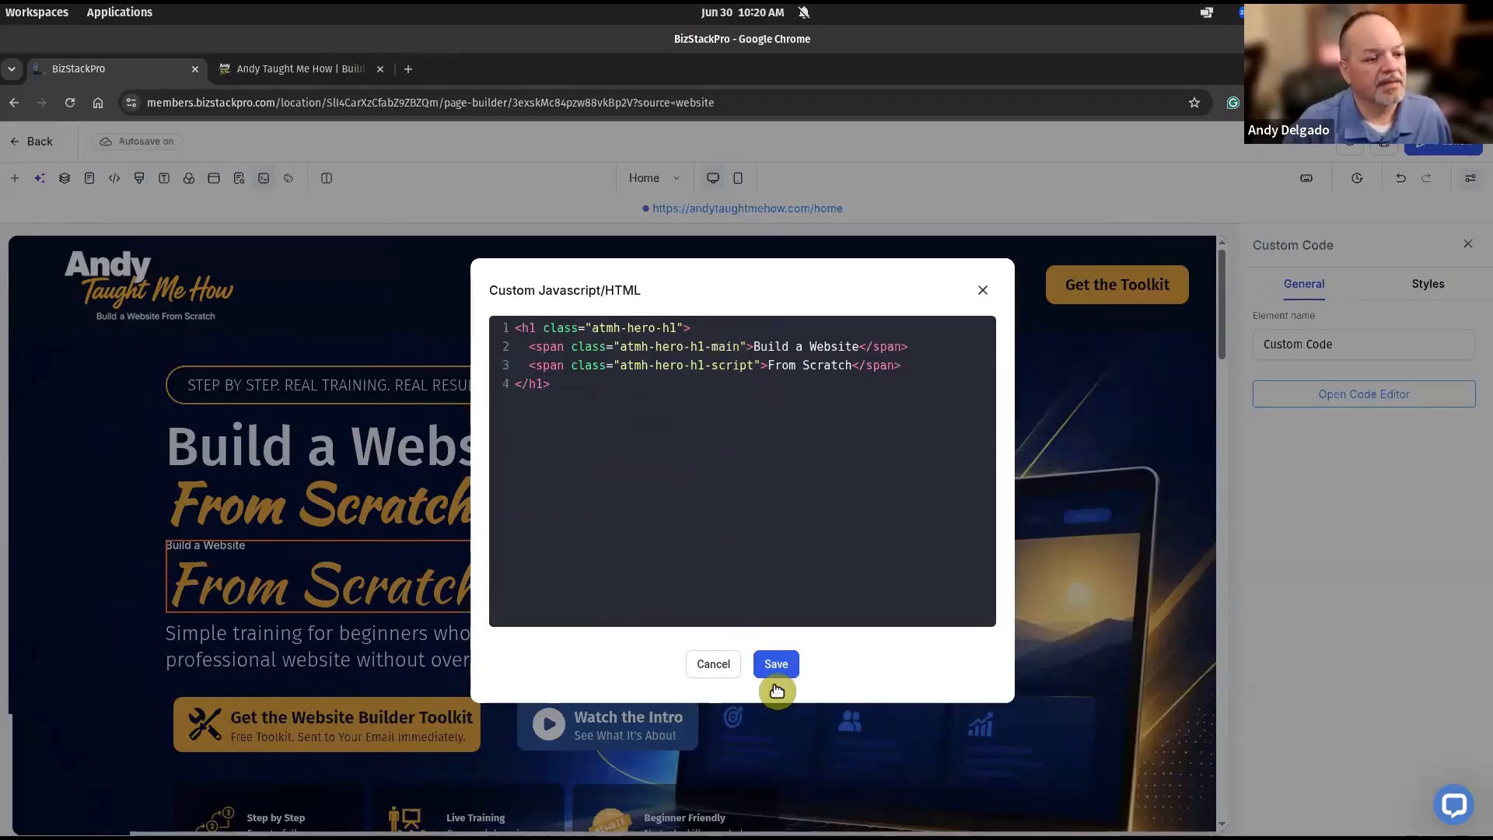
click(776, 665)
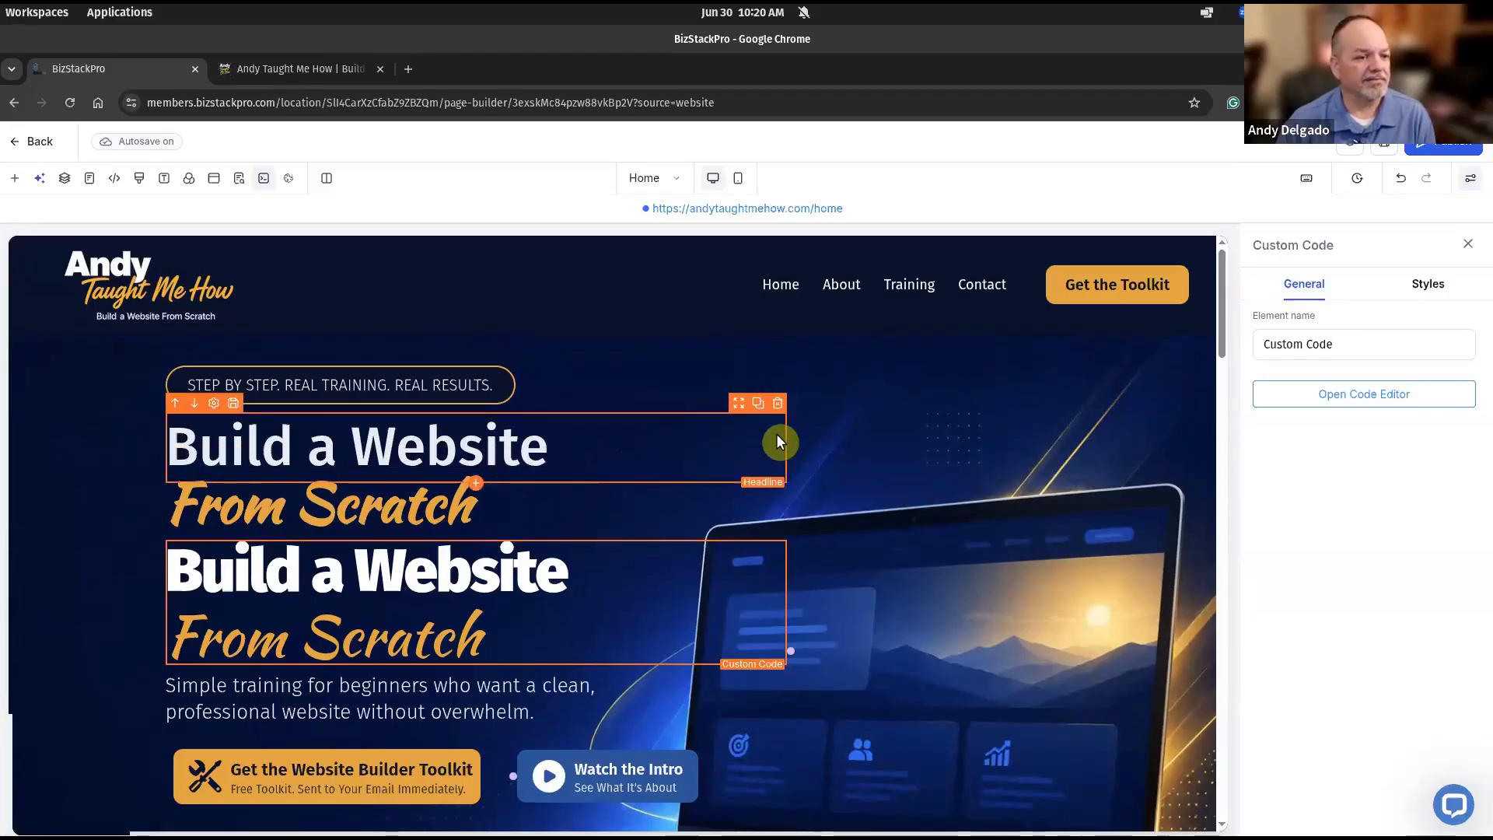
Delete the old 'Build a Website' and 'From Scratch' headline elements.
click(778, 404)
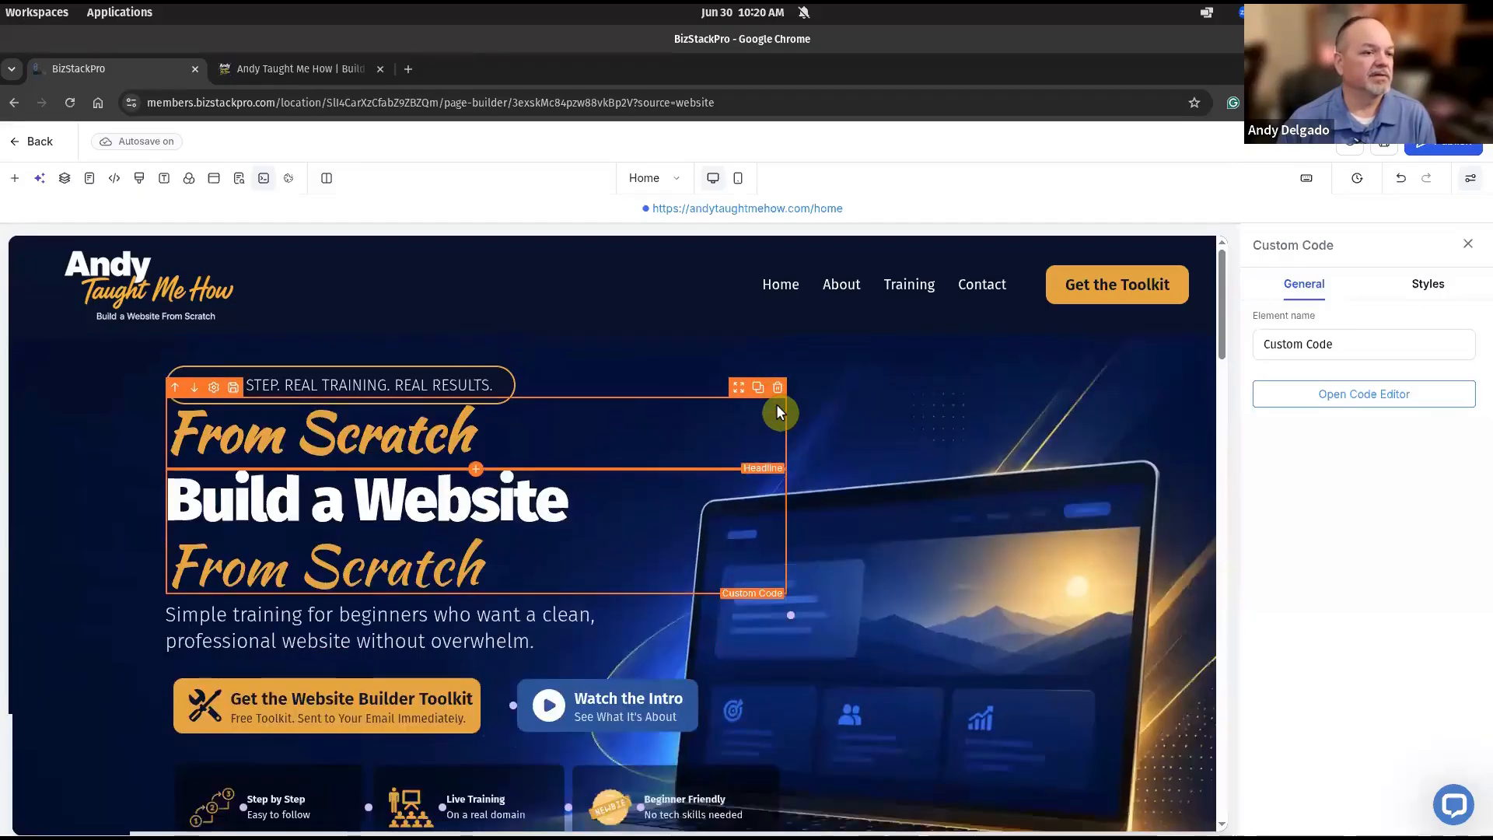
click(779, 390)
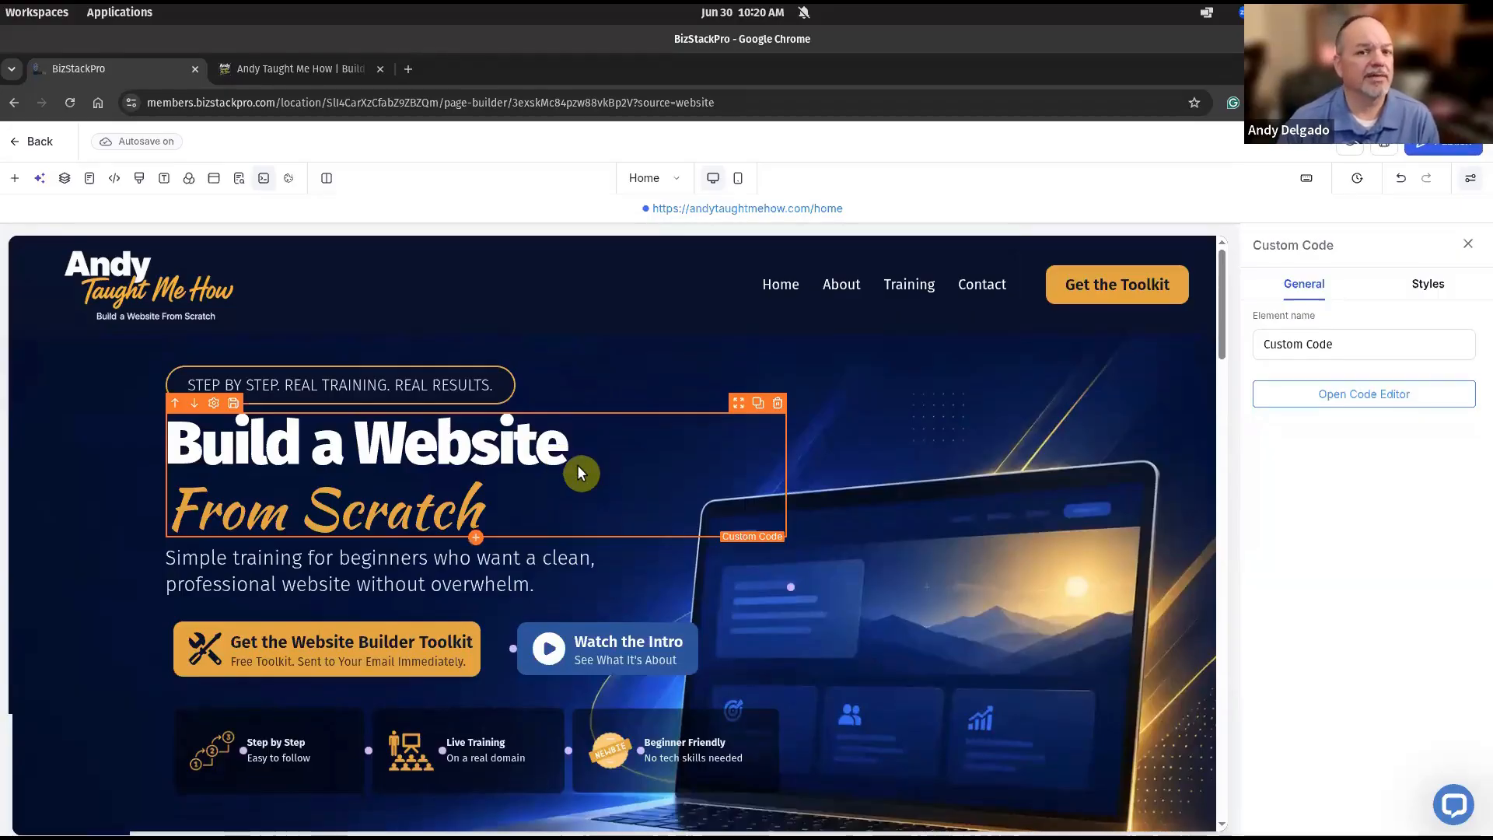
click(342, 70)
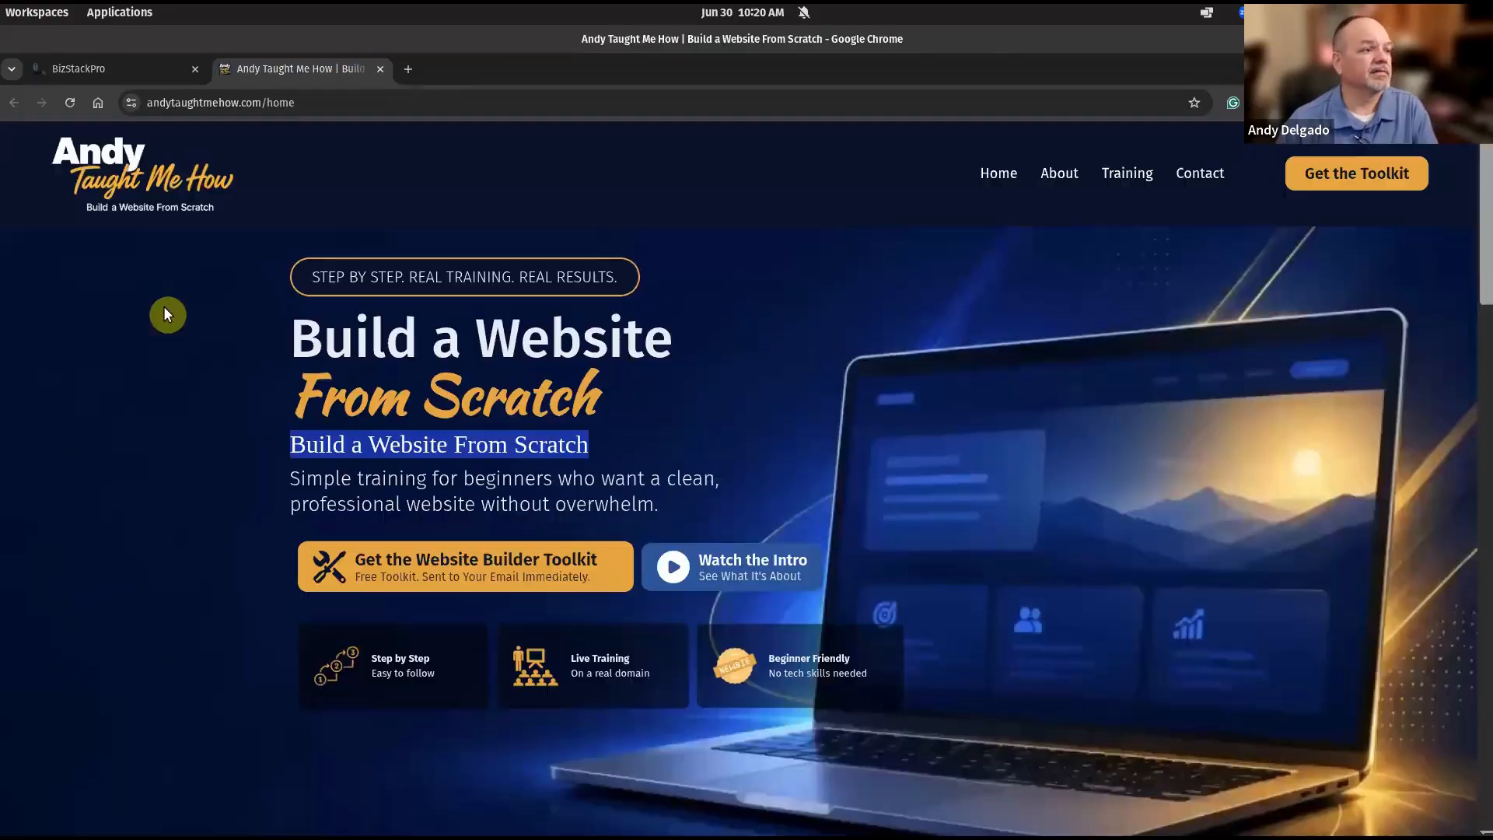
click(157, 334)
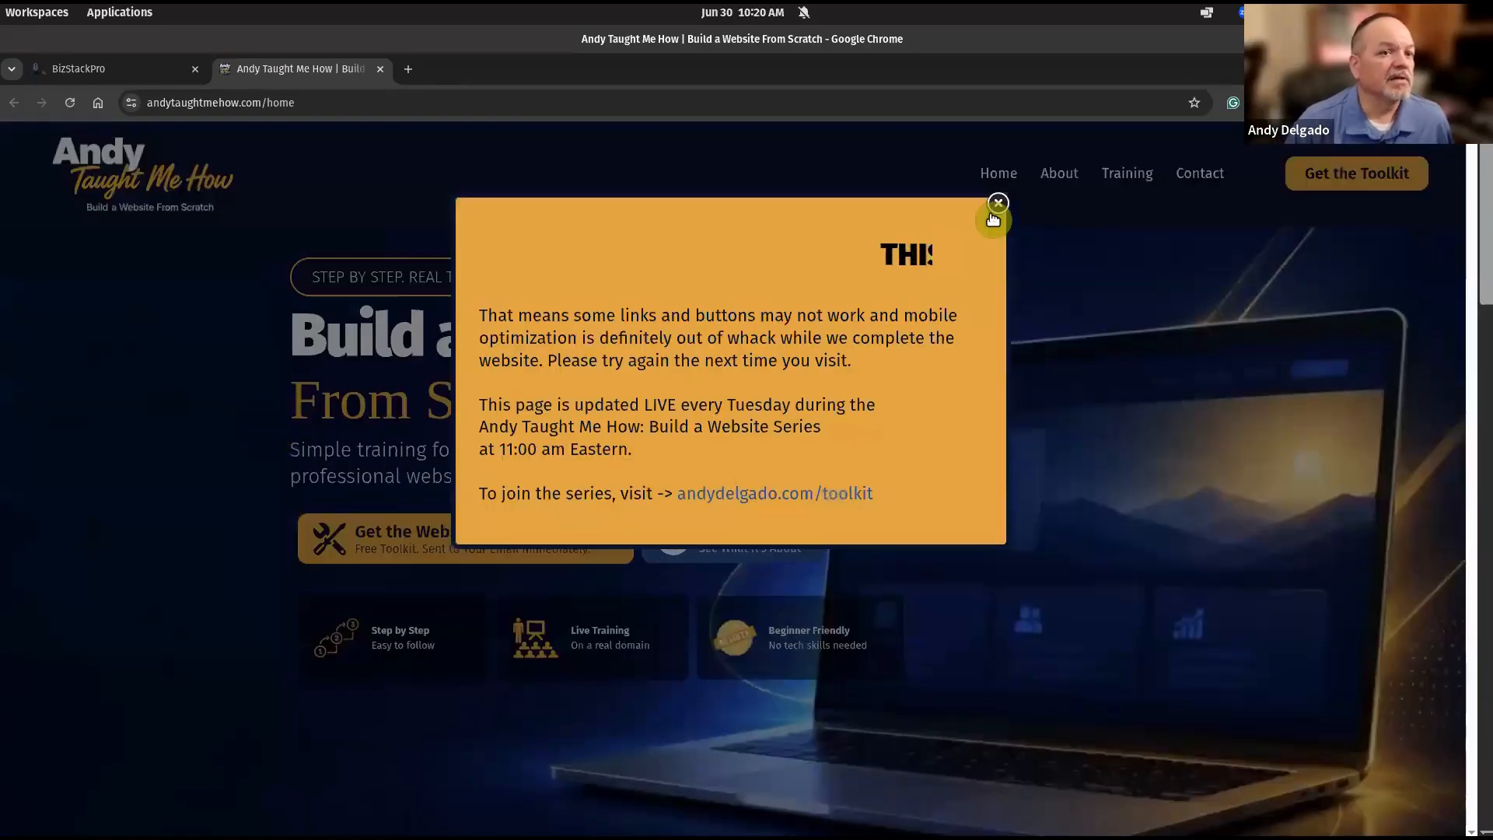
click(204, 560)
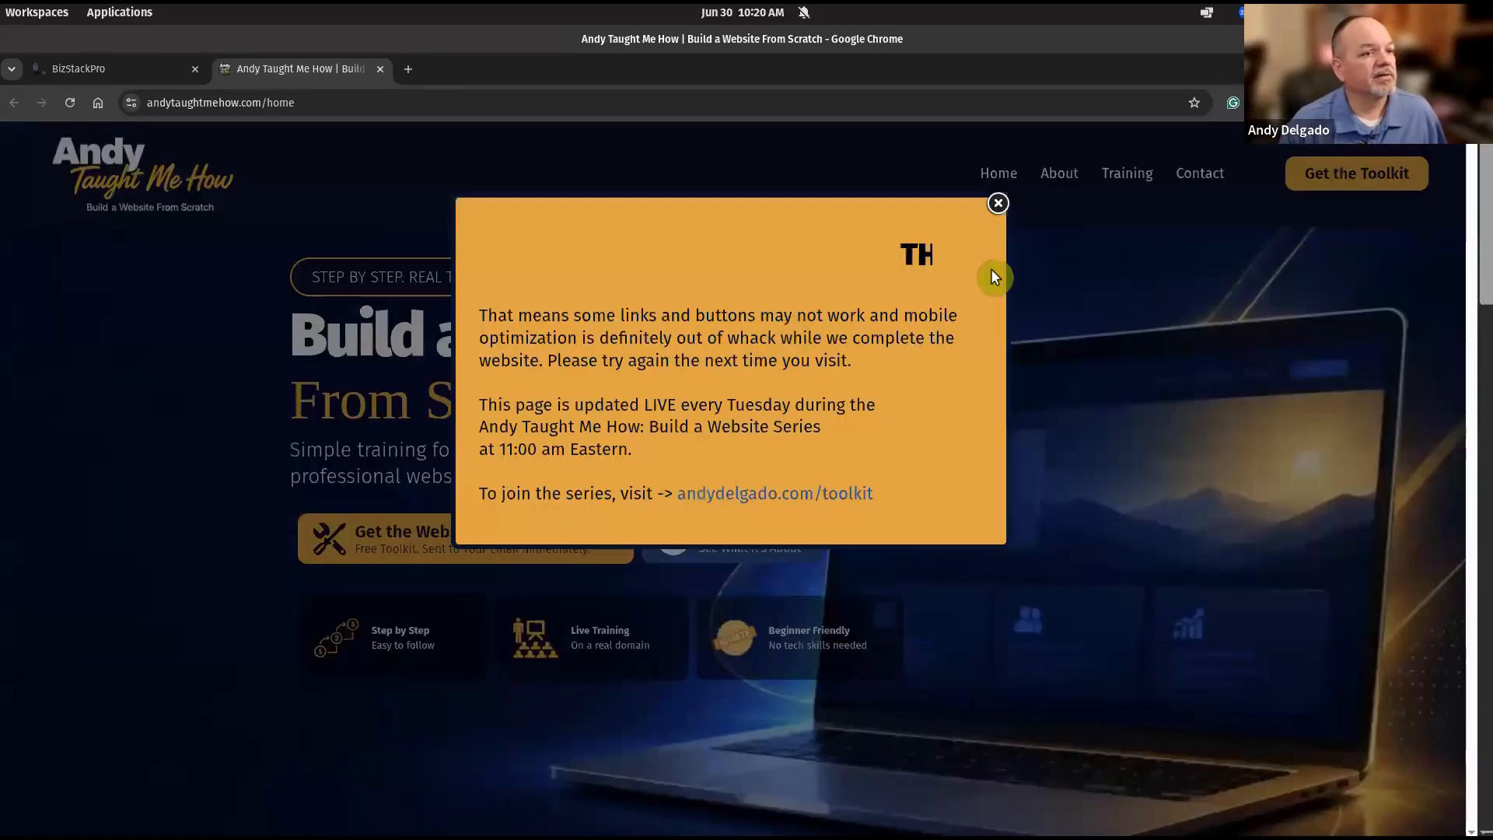
click(997, 203)
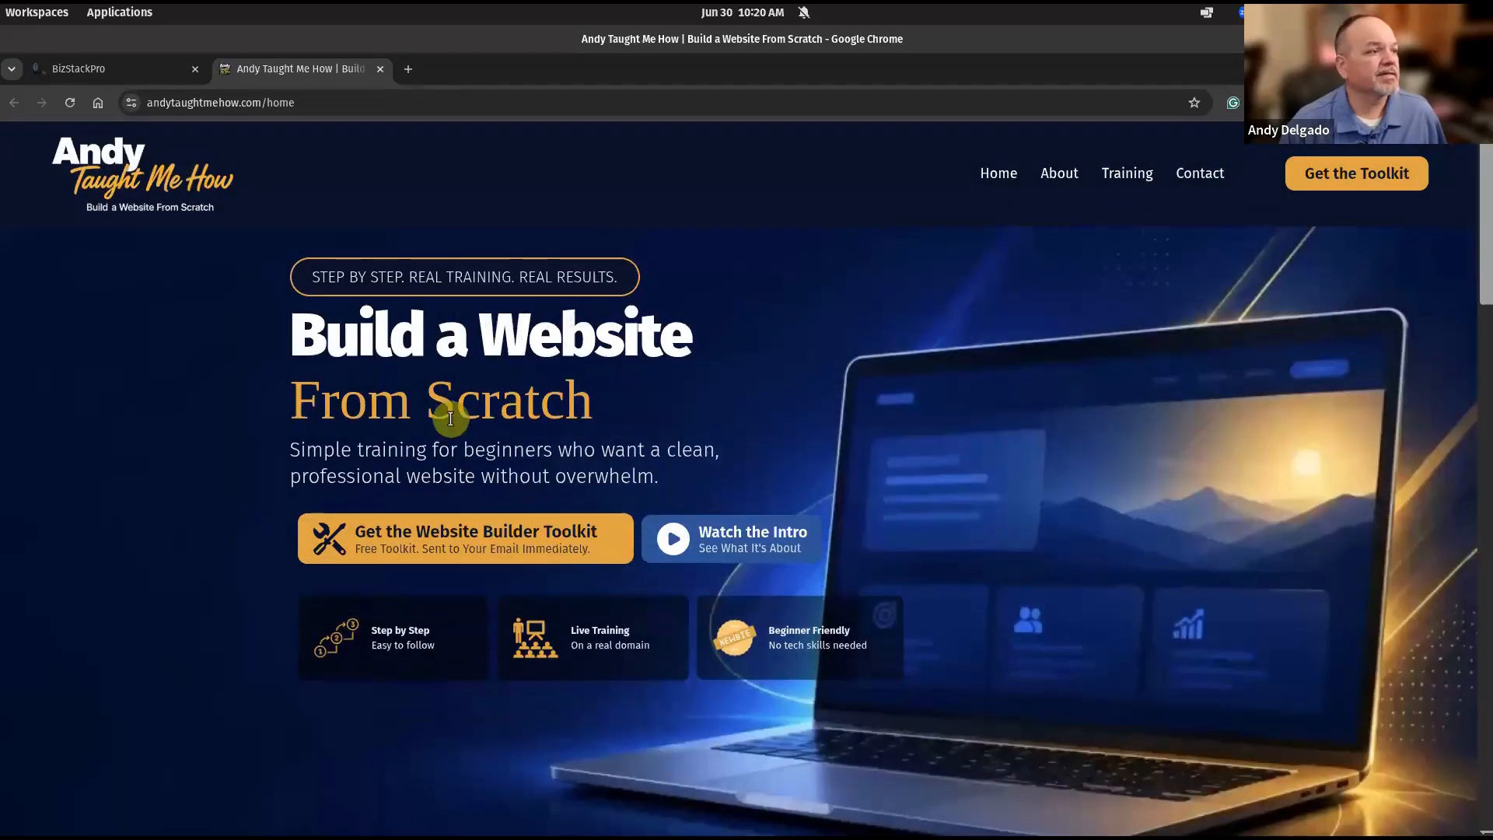
click(131, 64)
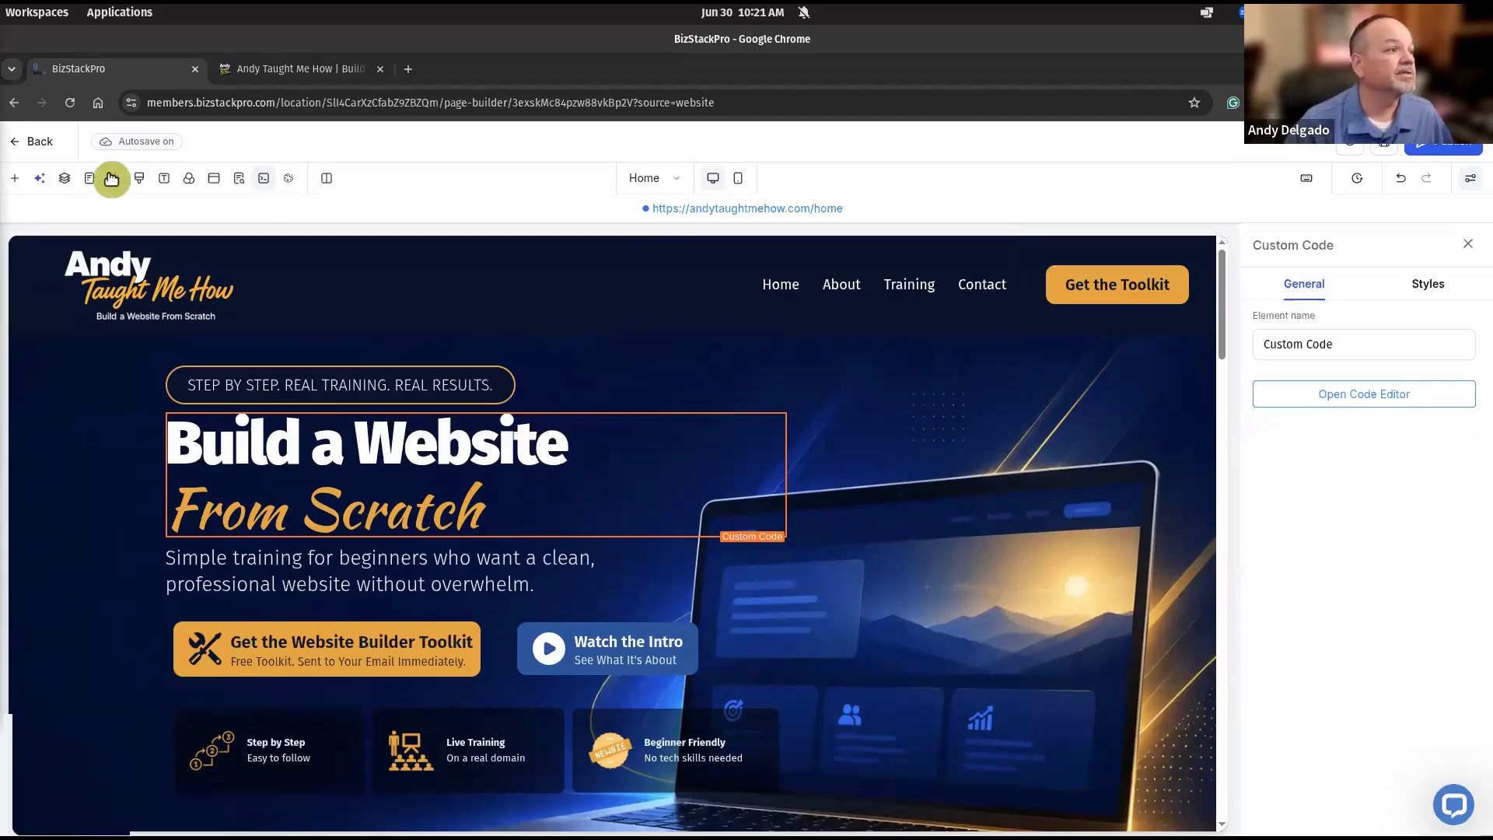
Save the Custom CSS with the Kaushan Script #E7A324 hero script rule and 767px media query.
click(139, 182)
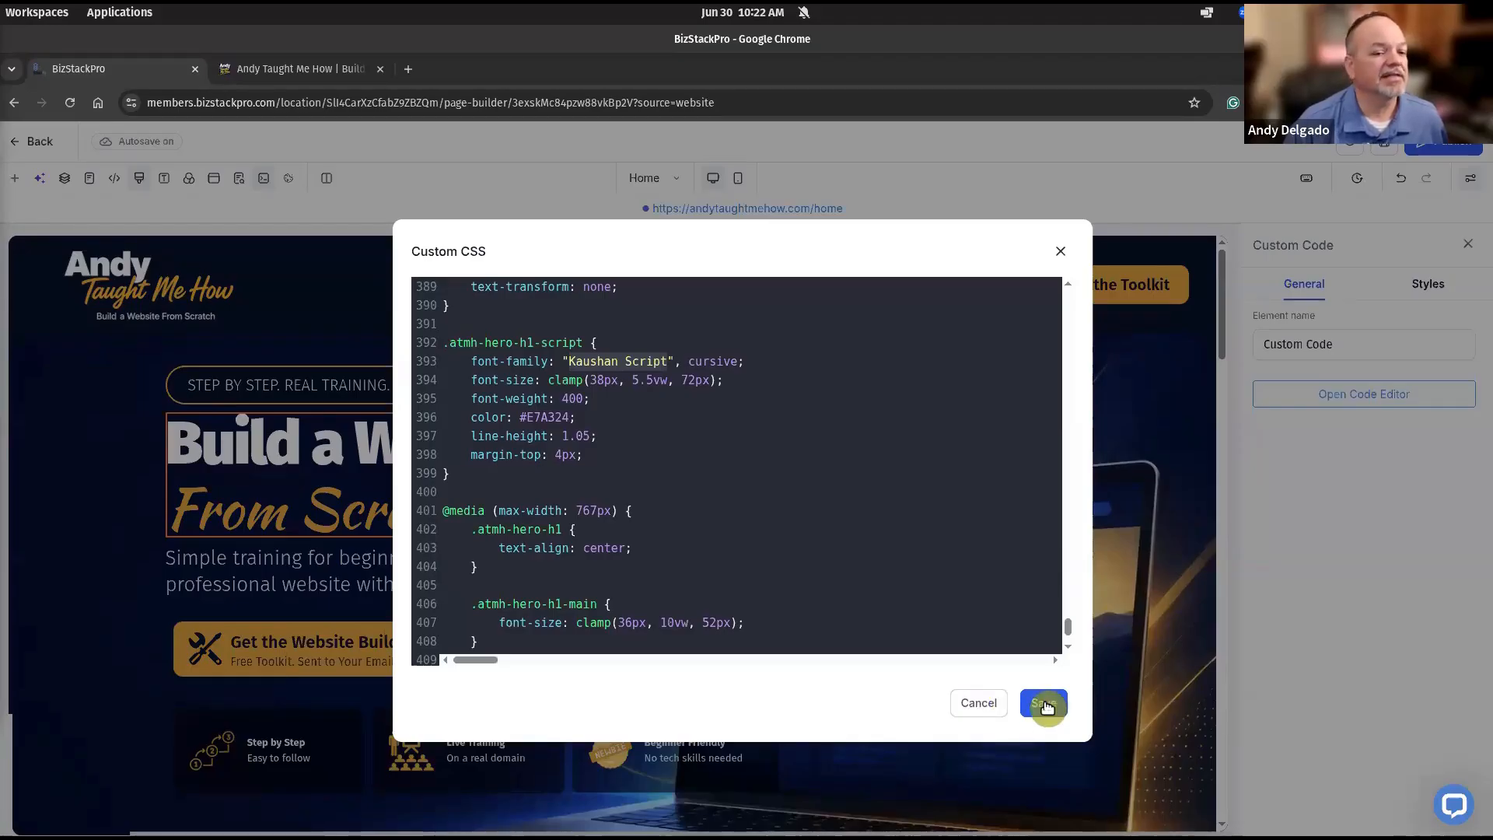
click(1049, 700)
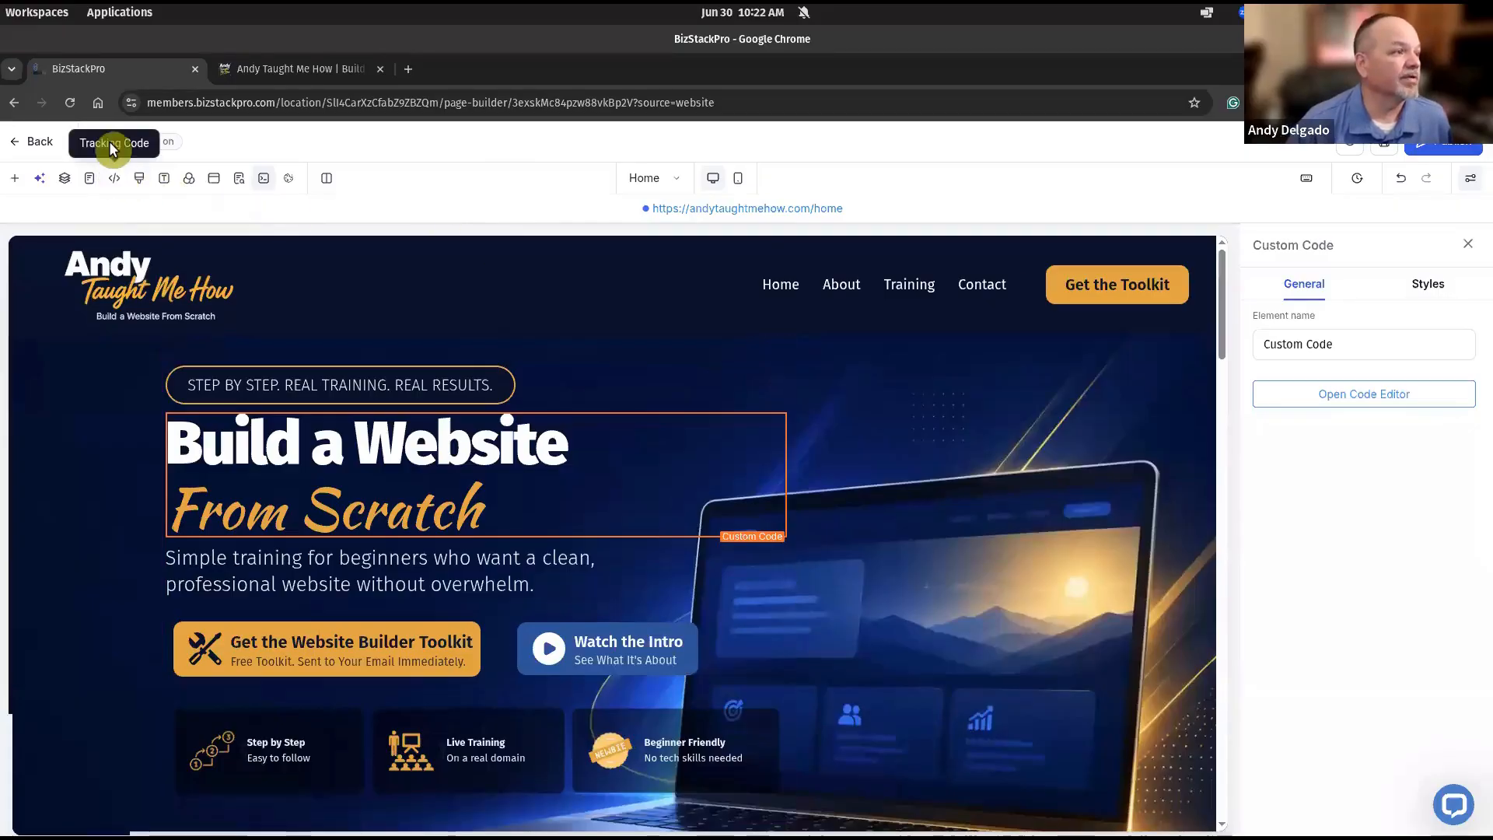
Paste the Google Fonts preconnect and Kaushan Script stylesheet links into Header Tracking and save.
click(115, 180)
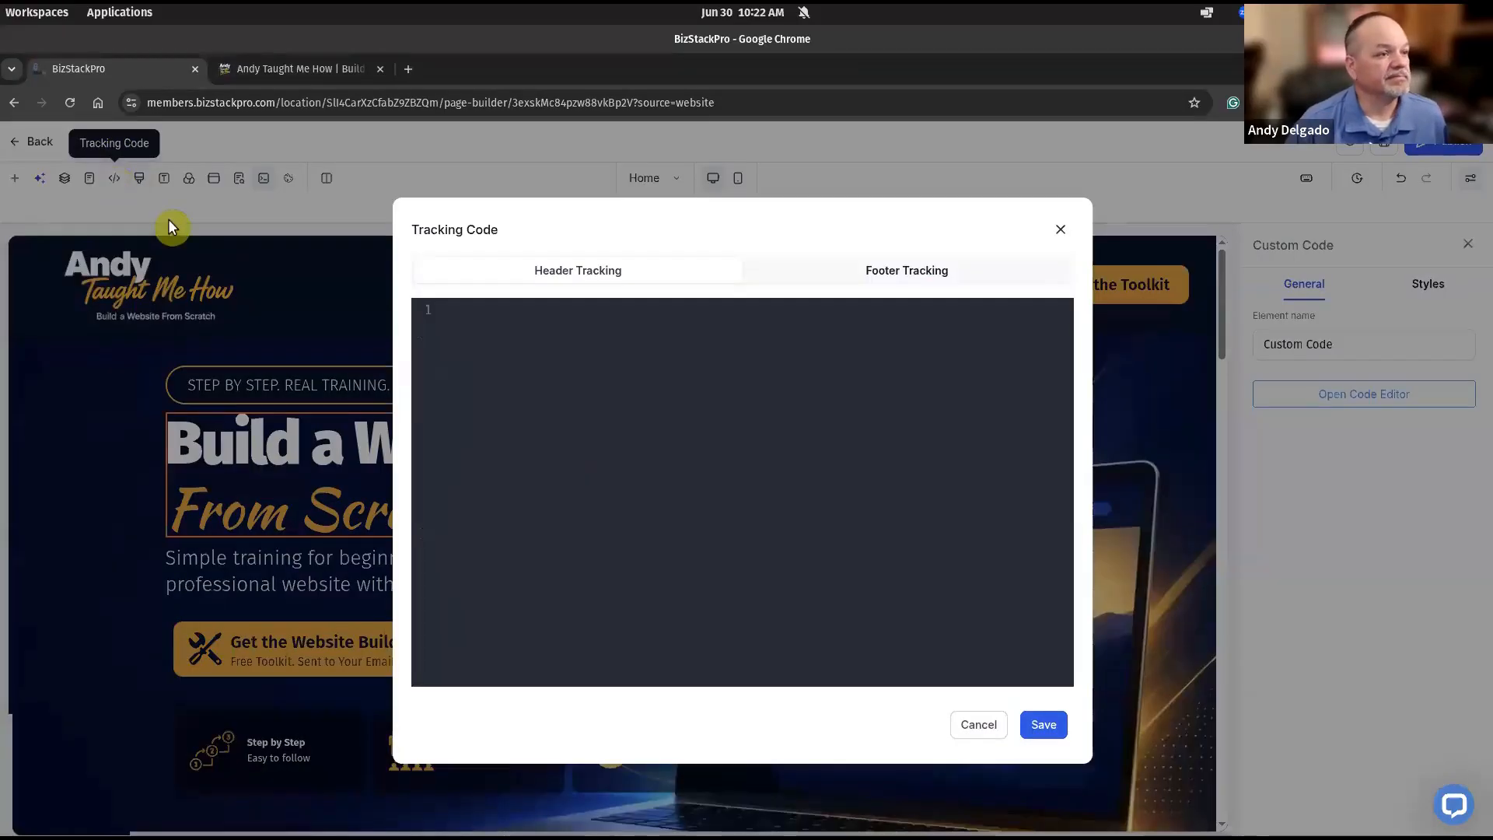
click(561, 347)
text(<link rel="preconnect" href="https://fonts.googleapis.com"> <link rel="preconnect" href="https://fonts.gstatic.com" crossorigin> <link href="https://fonts.googleapis.com/css2?family=Kaushan+Script&display=swap" rel="stylesheet">)
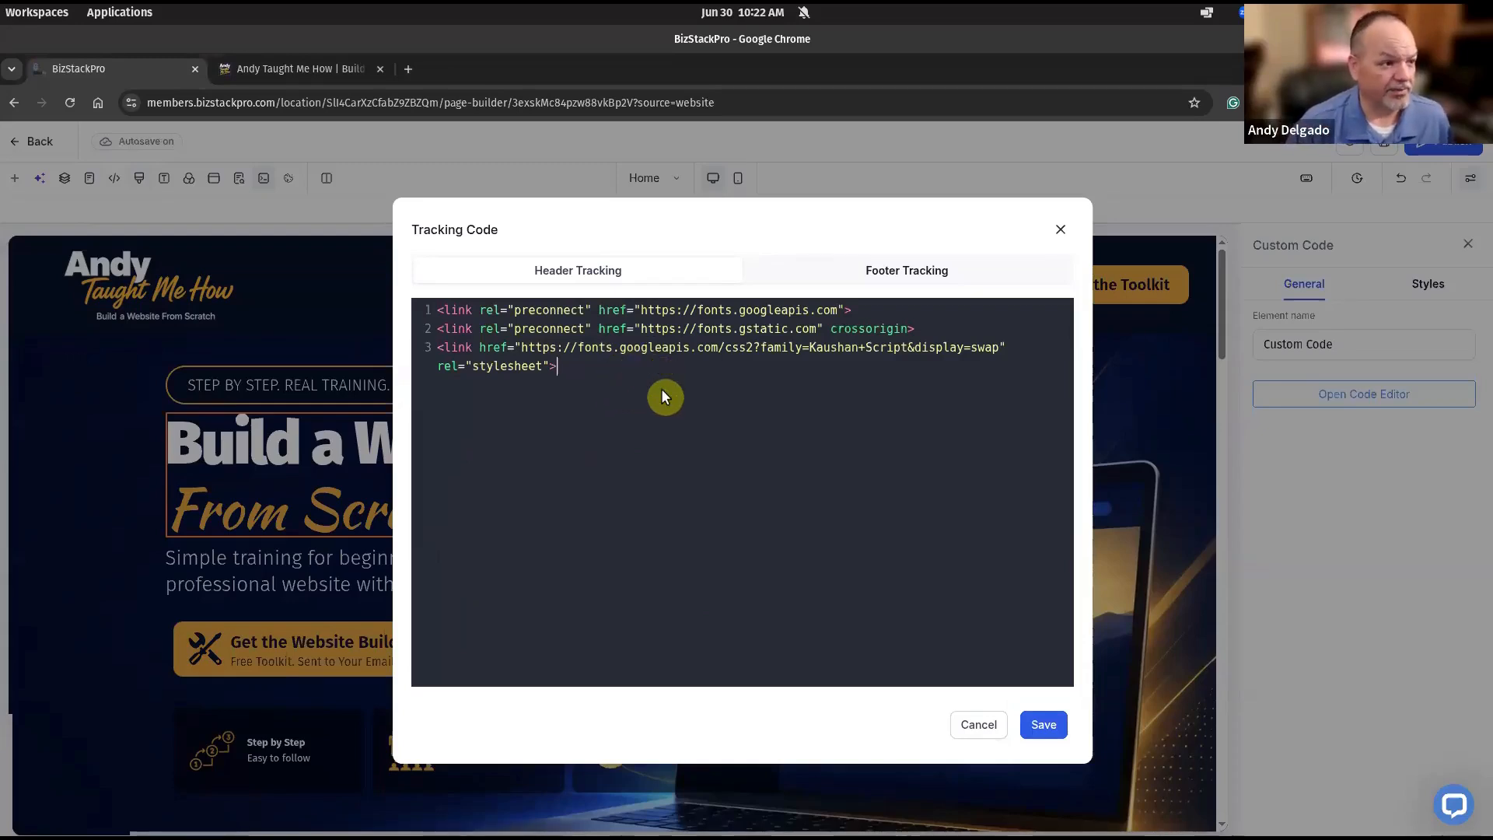
click(967, 587)
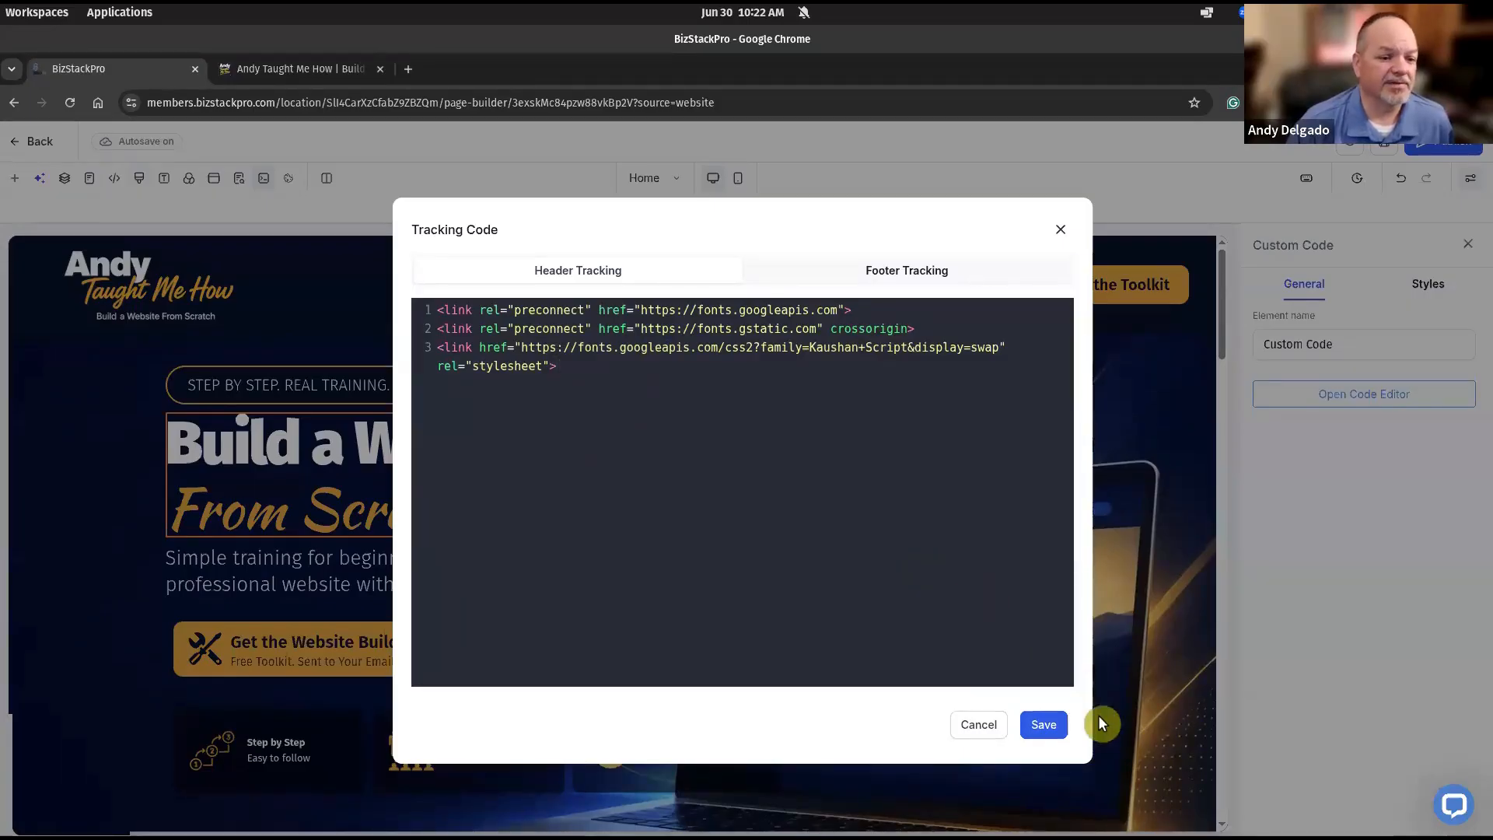
click(1044, 724)
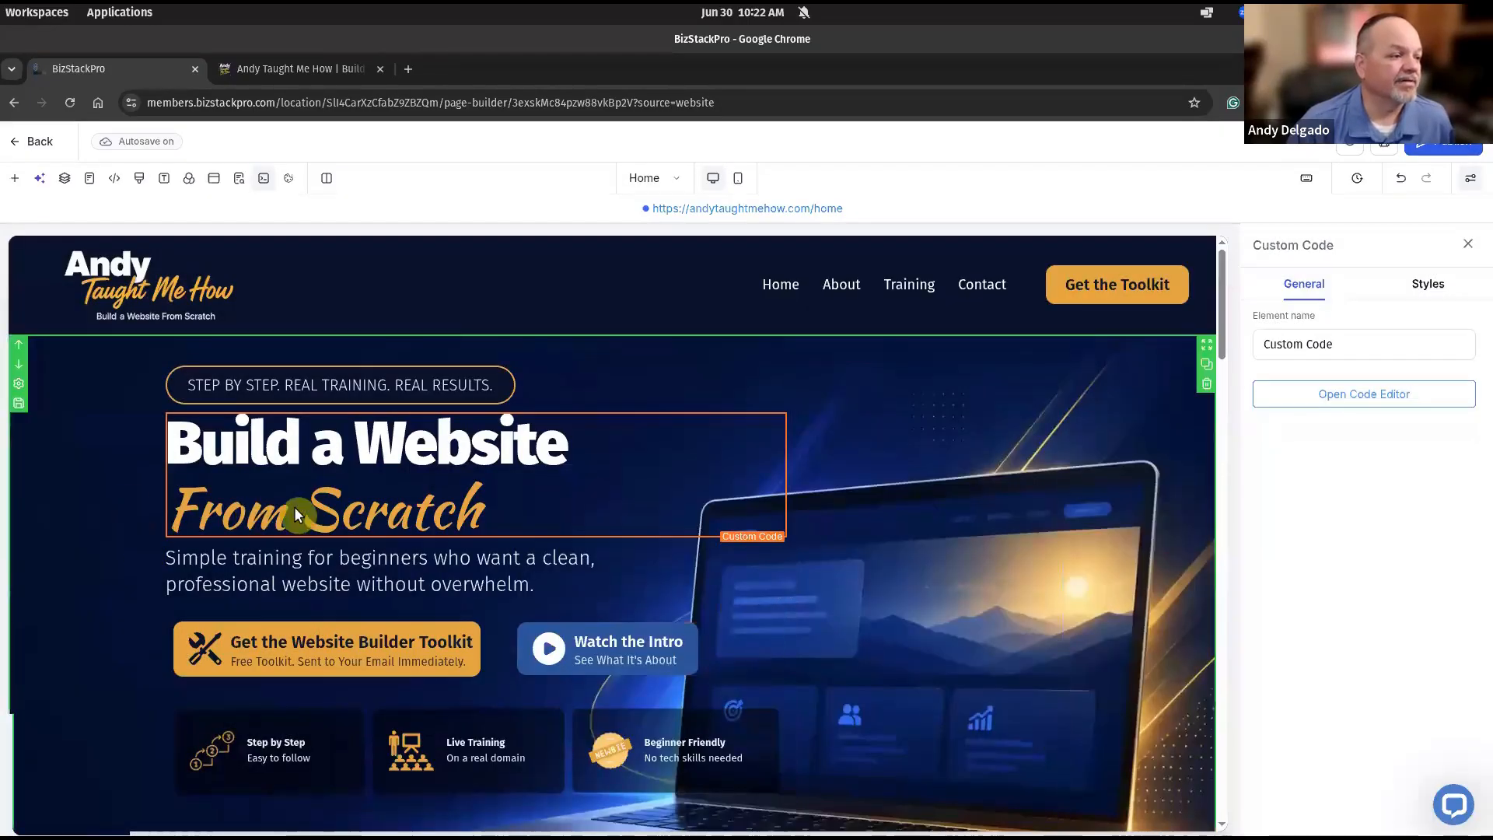
Select the hero headline code block, then bring up the live andytaughtmehow.com homepage tab.
click(278, 505)
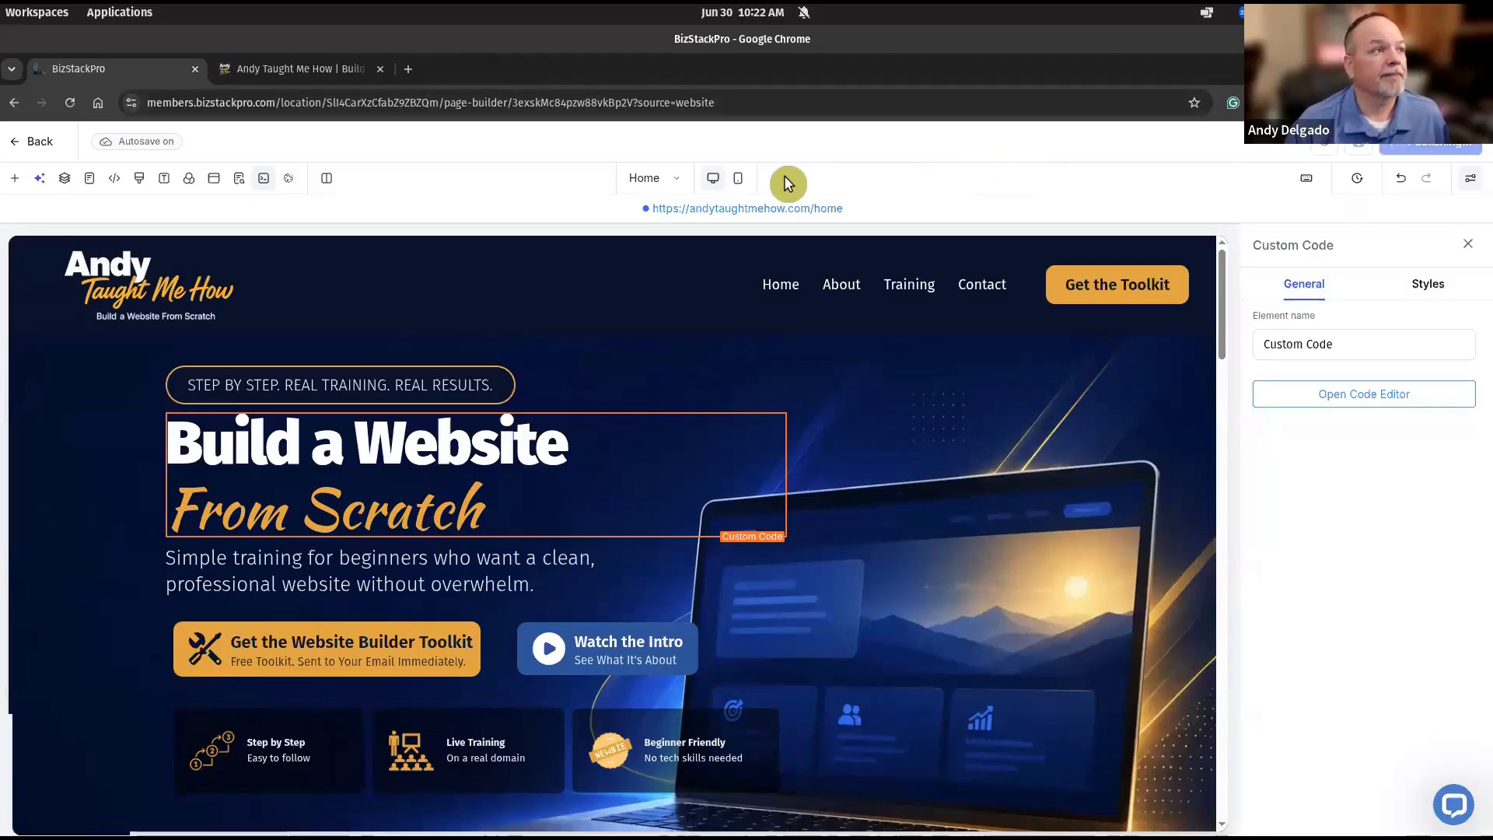
click(368, 76)
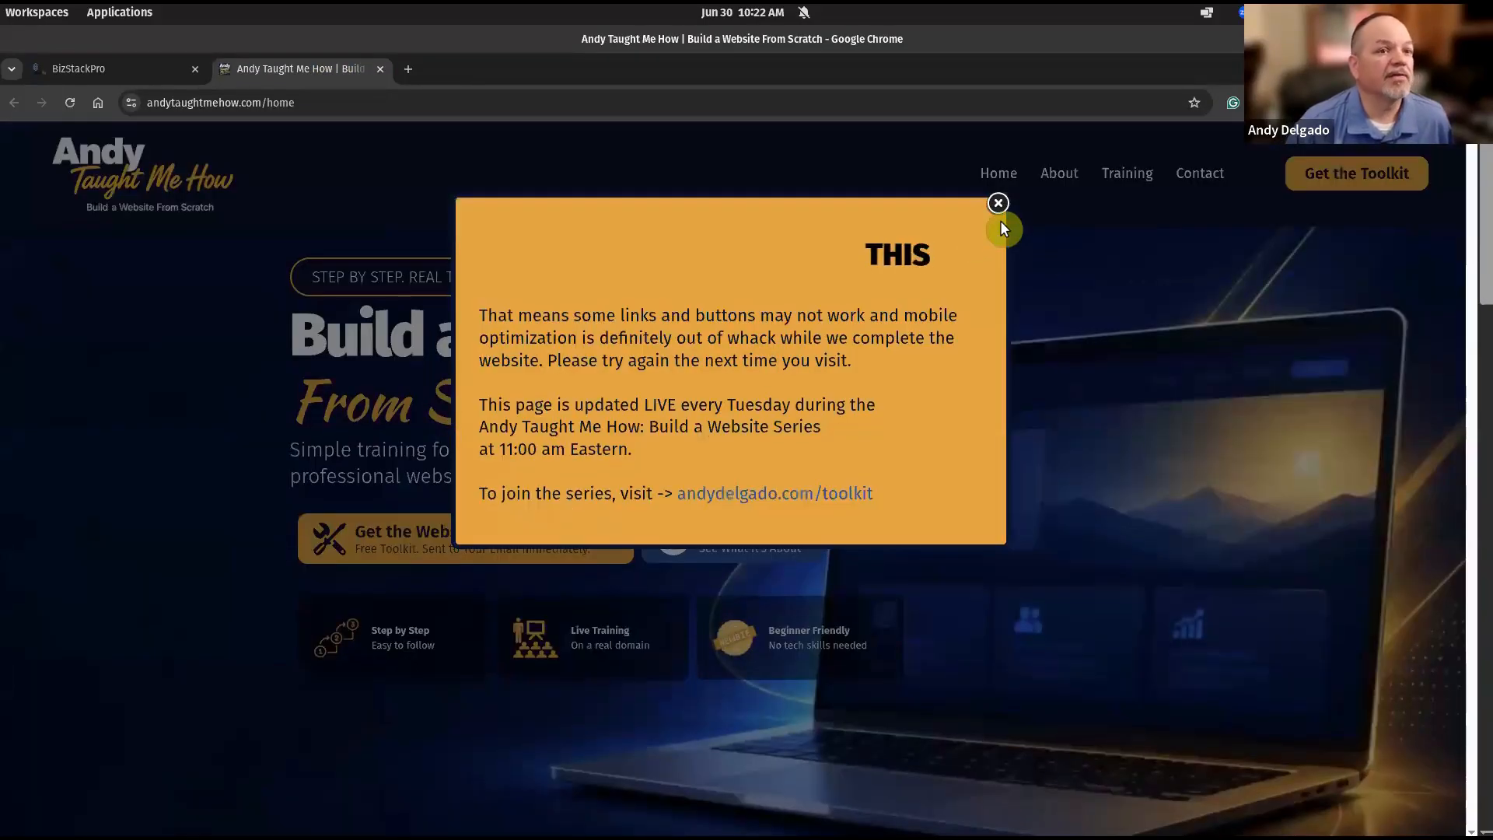
Dismiss the live notice popup, inspect the gold script 'From Scratch' line, and go back to the builder.
click(998, 203)
drag(602, 407, 281, 420)
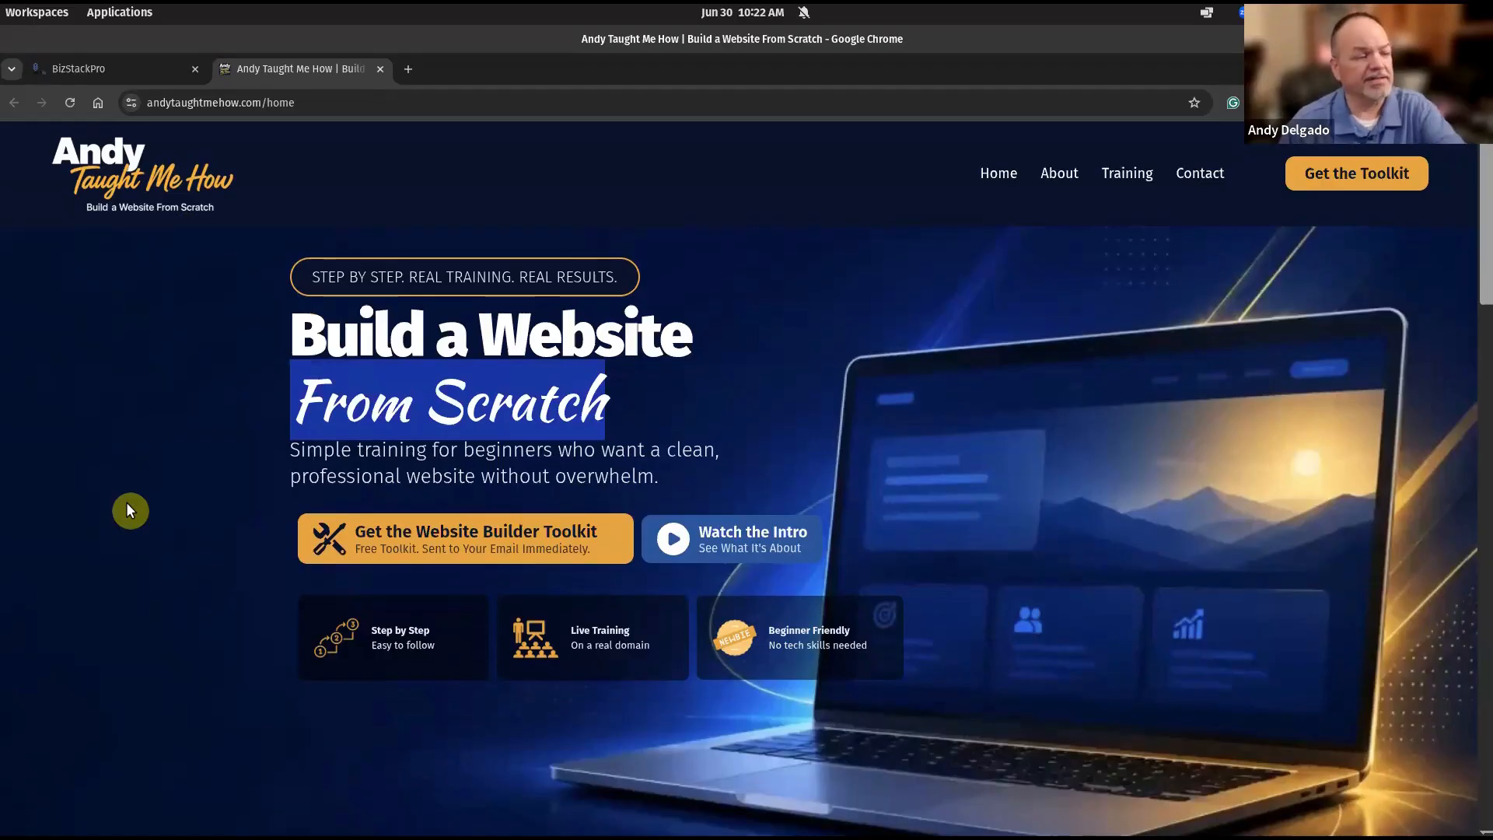
click(98, 72)
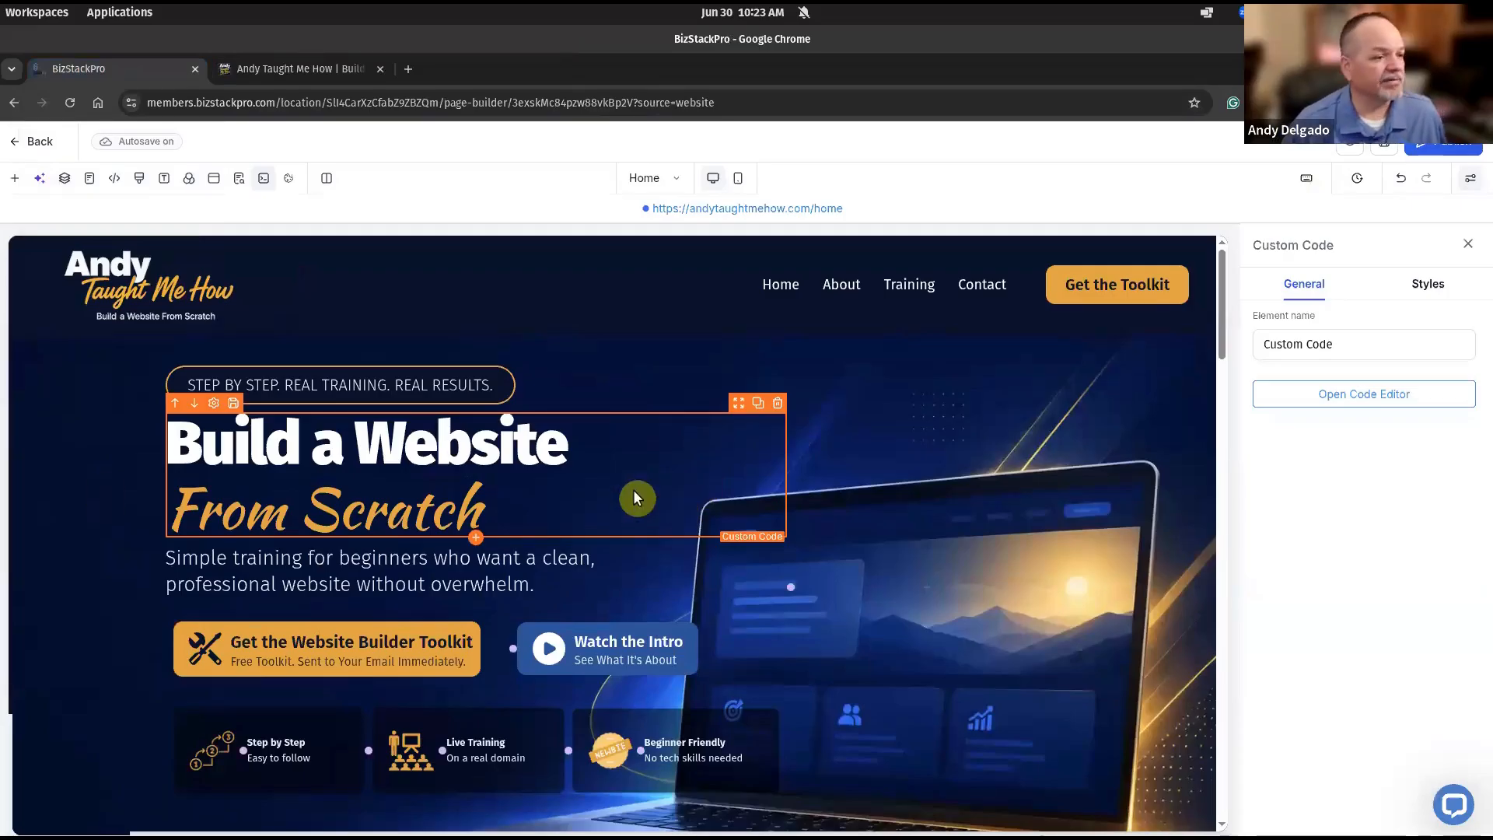
Scroll the builder canvas down to the footer and back up to the 'Share ATMH' section.
scroll(585, 497, down, 6)
scroll(584, 505, down, 10)
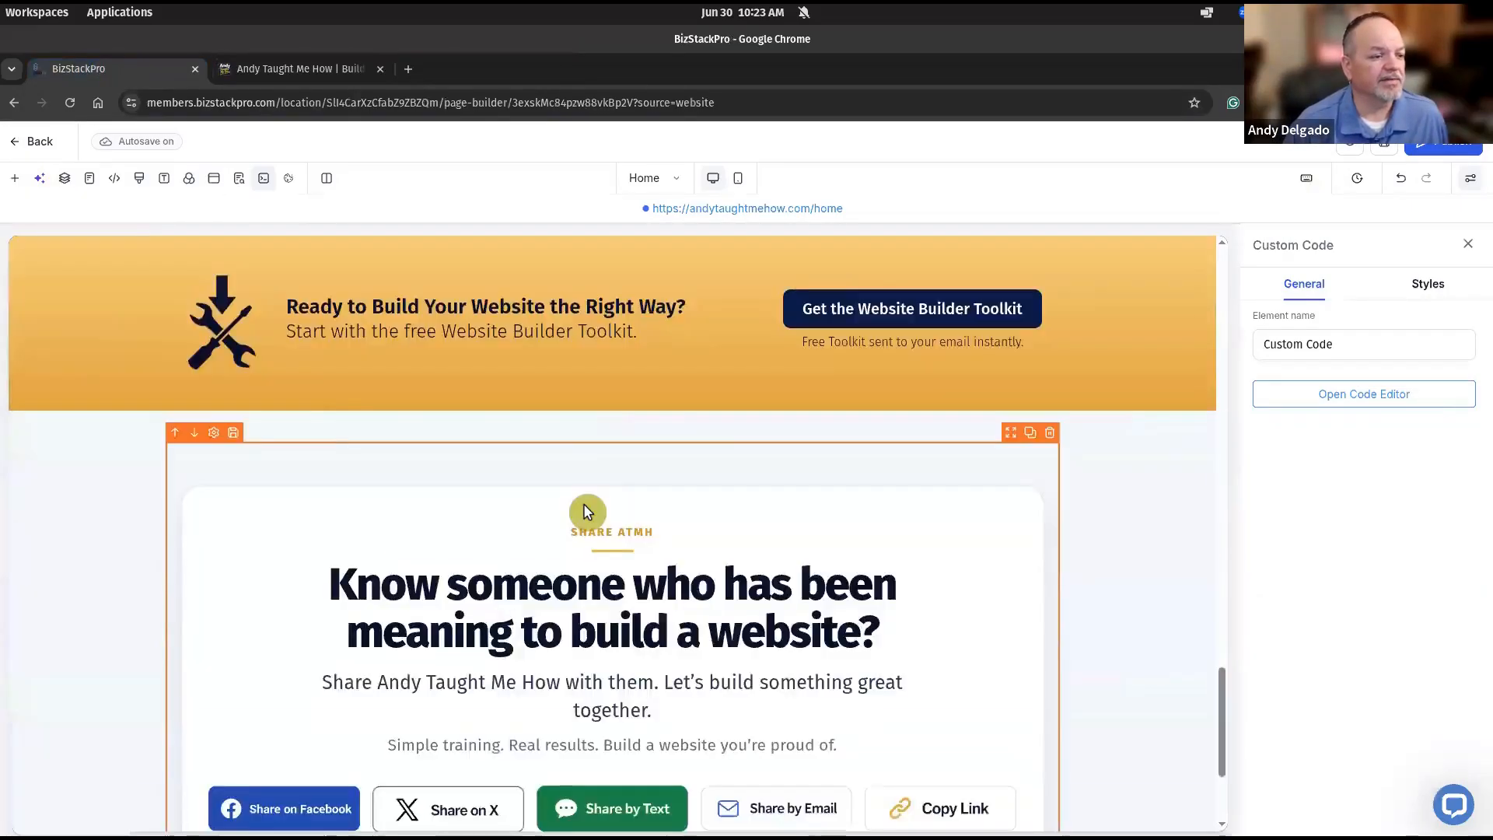
scroll(584, 509, up, 5)
scroll(587, 511, up, 3)
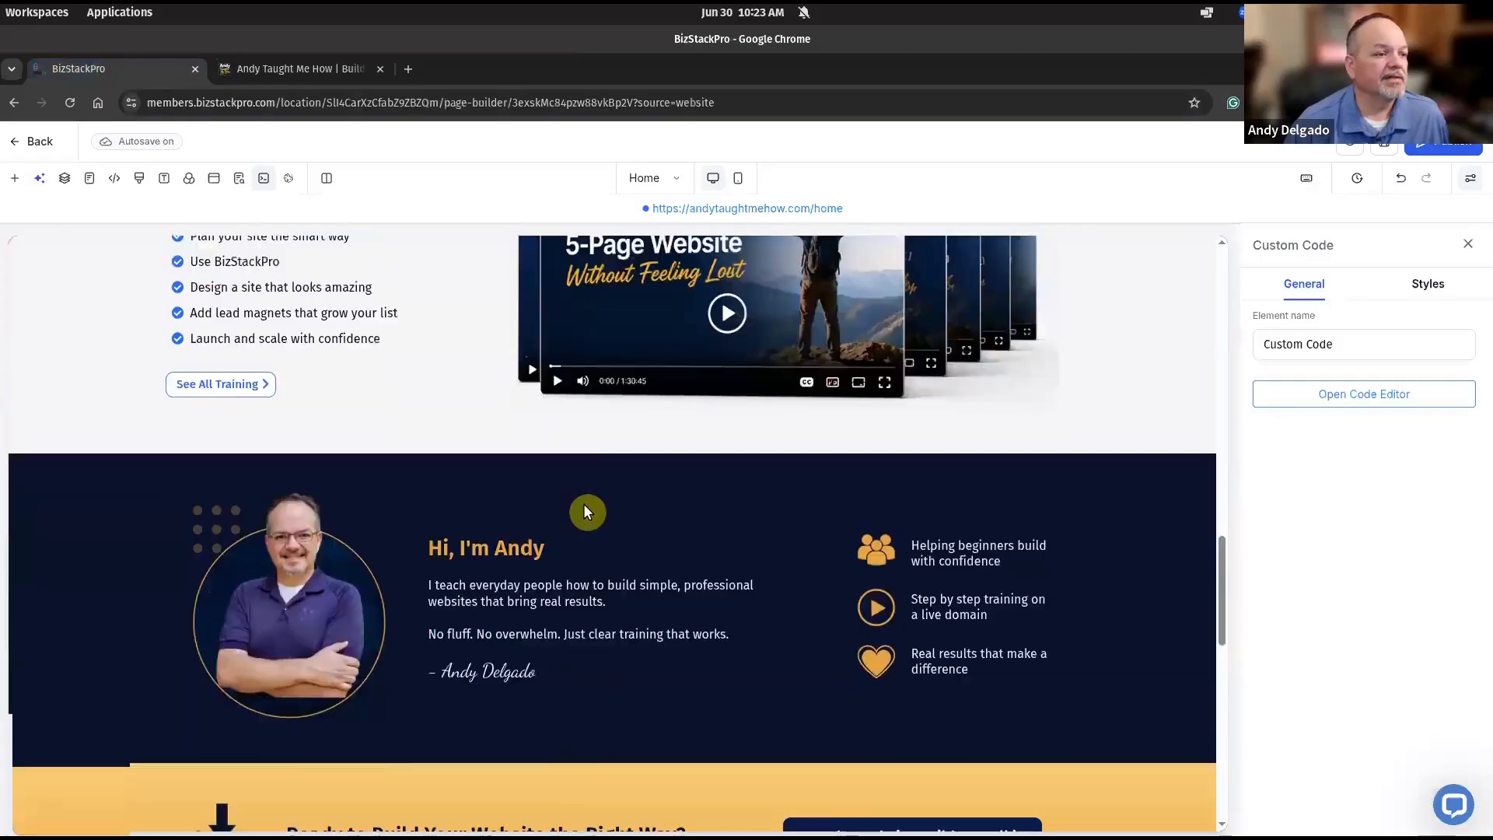
scroll(587, 511, down, 2)
scroll(752, 591, down, 8)
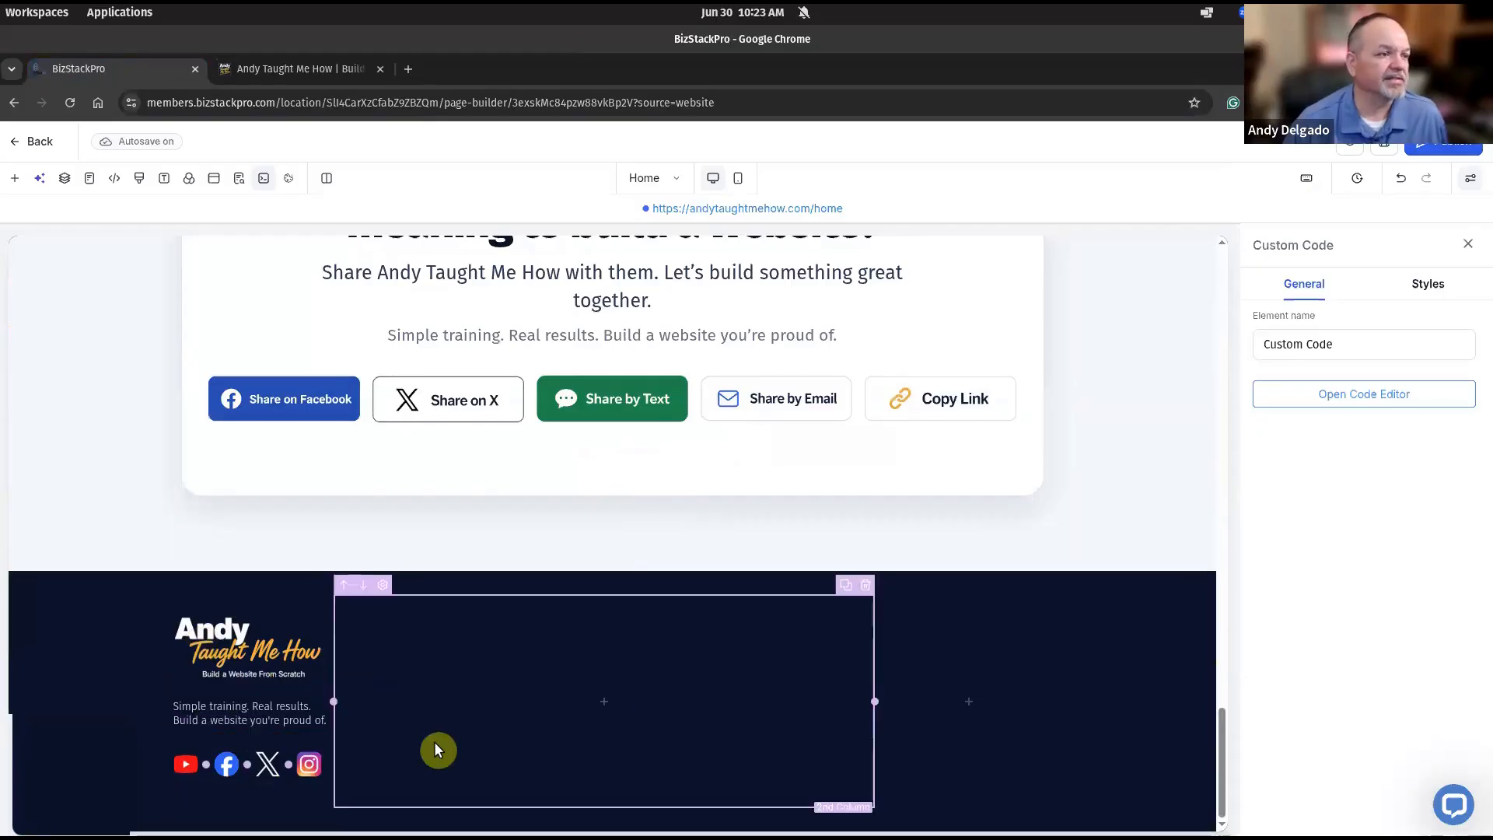
scroll(434, 749, up, 2)
scroll(434, 749, up, 2)
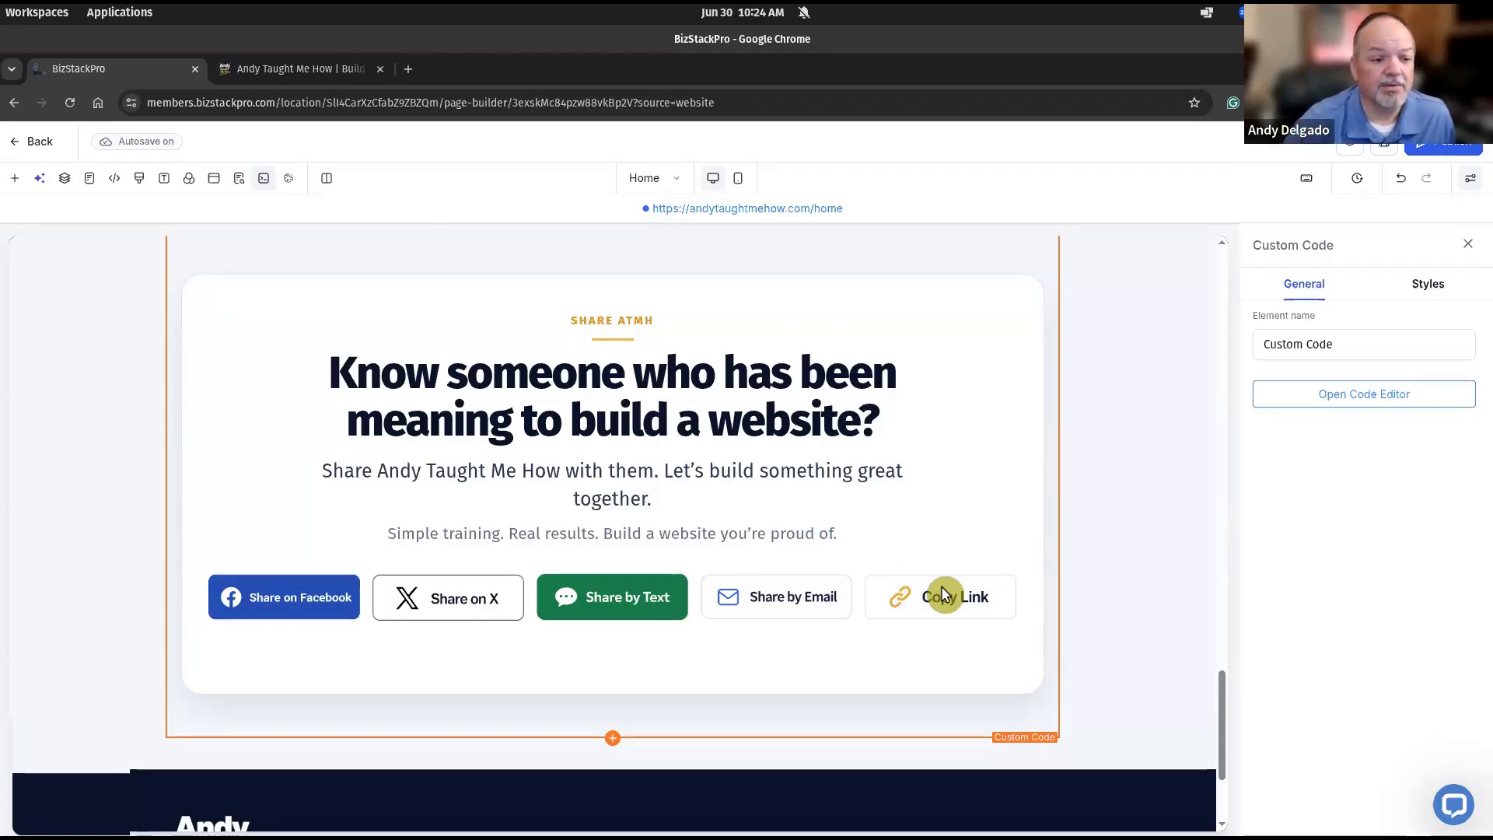
Read through the Share ATMH section's HTML/JavaScript share script, then close its code editor.
click(1381, 392)
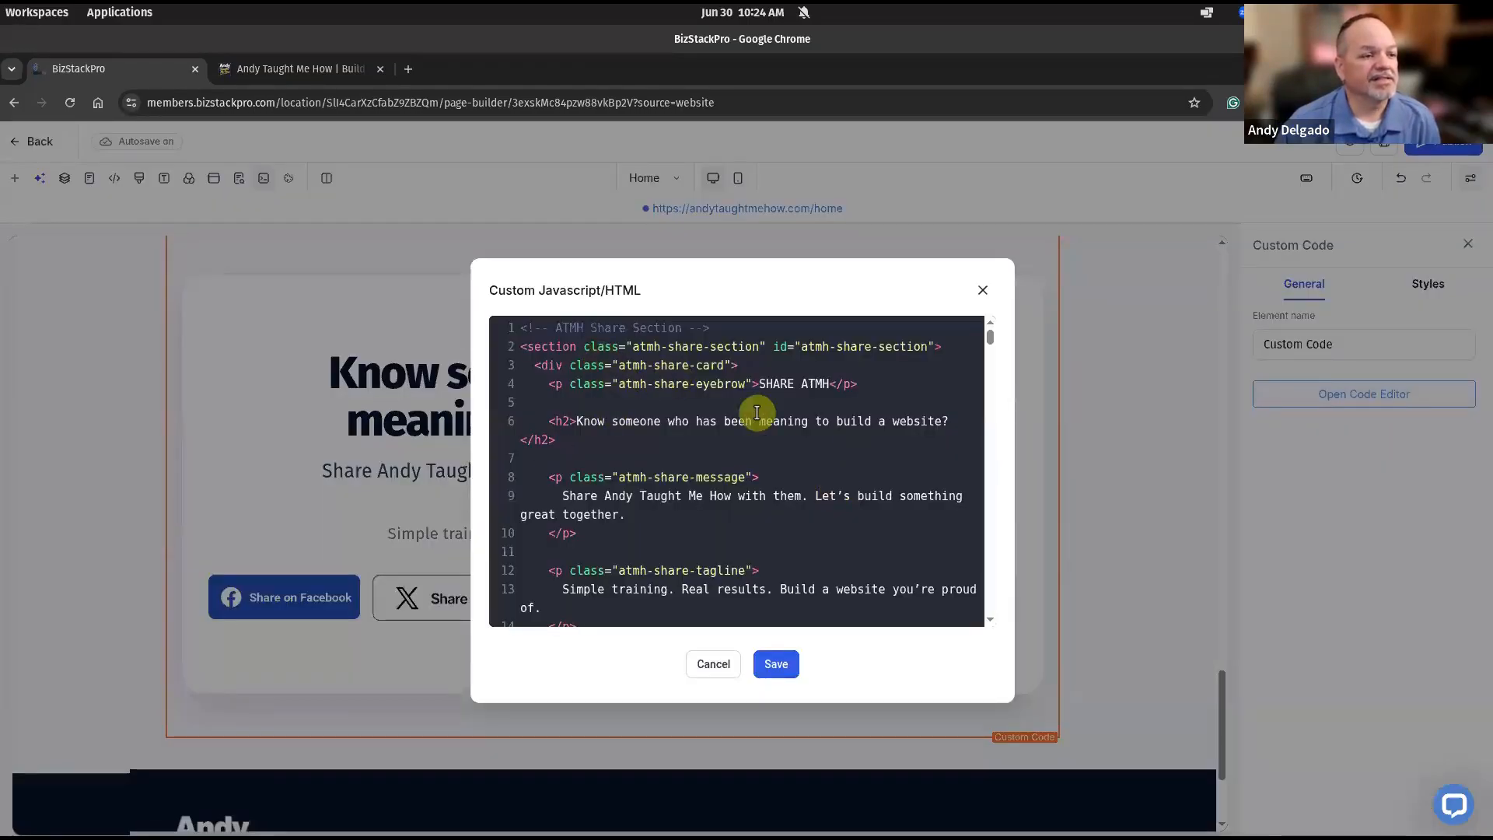
scroll(643, 430, down, 3)
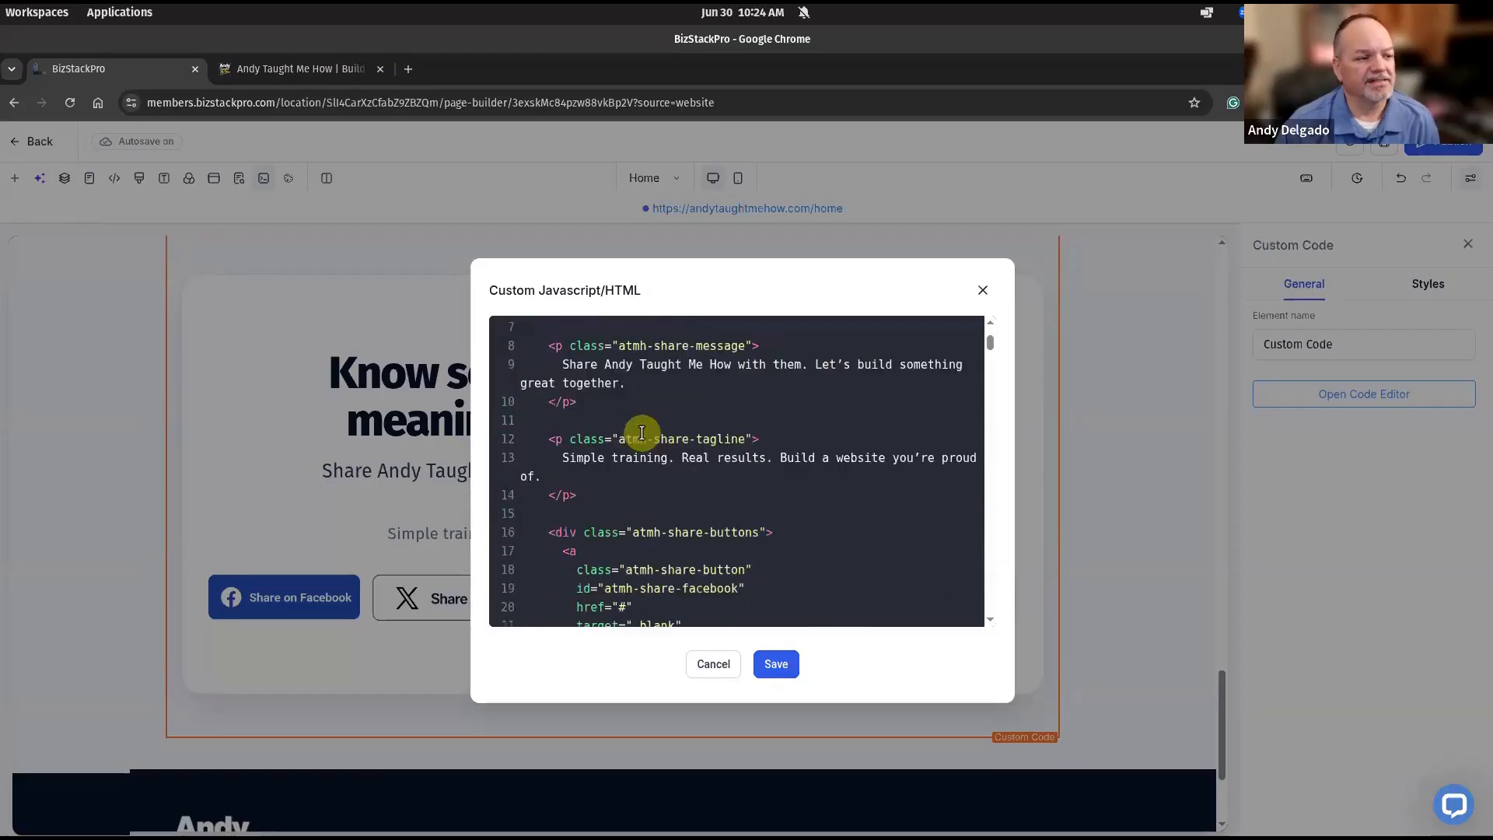
scroll(641, 433, down, 1)
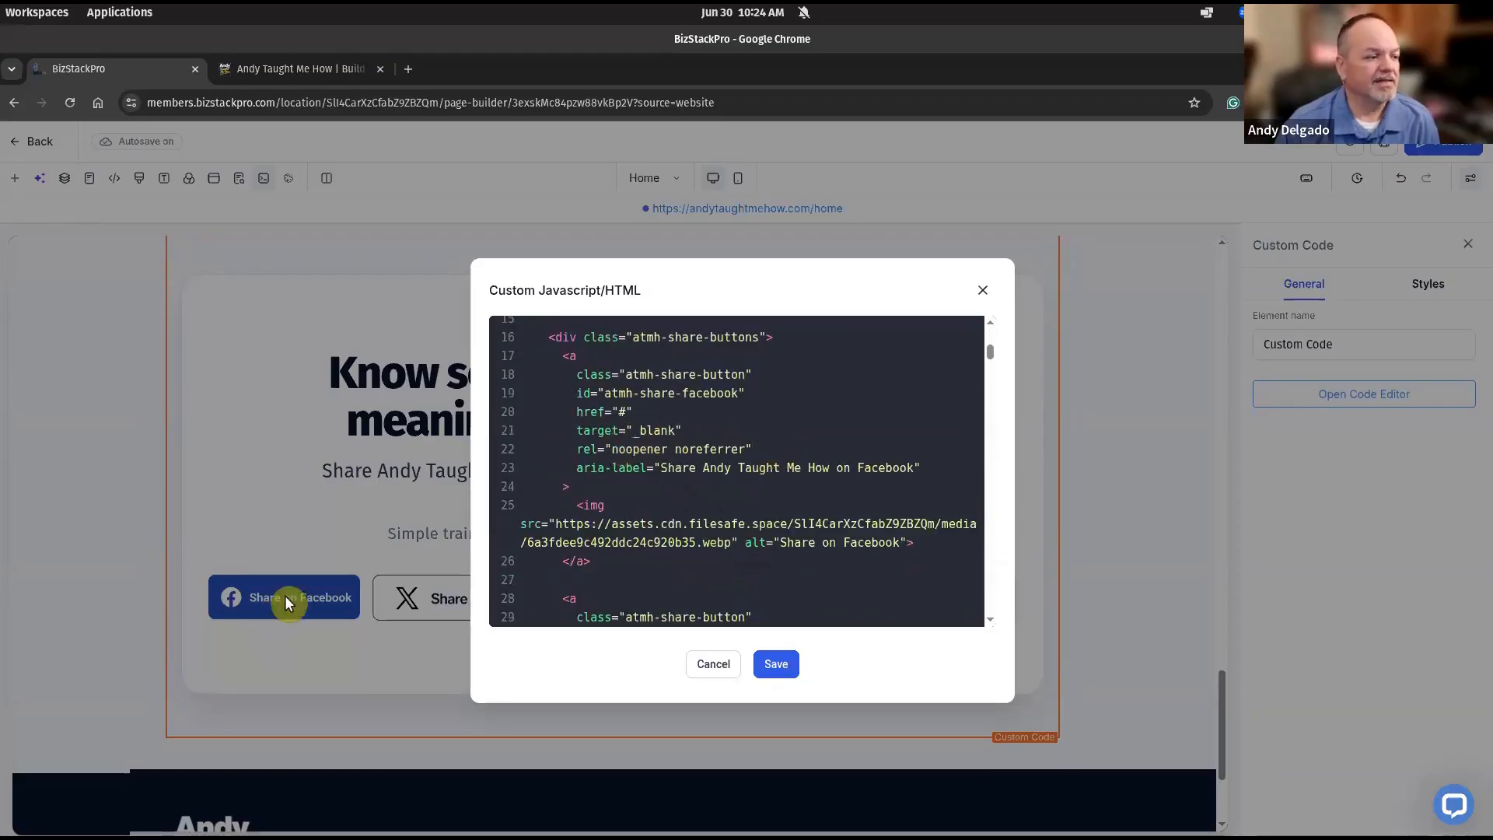
scroll(721, 437, down, 5)
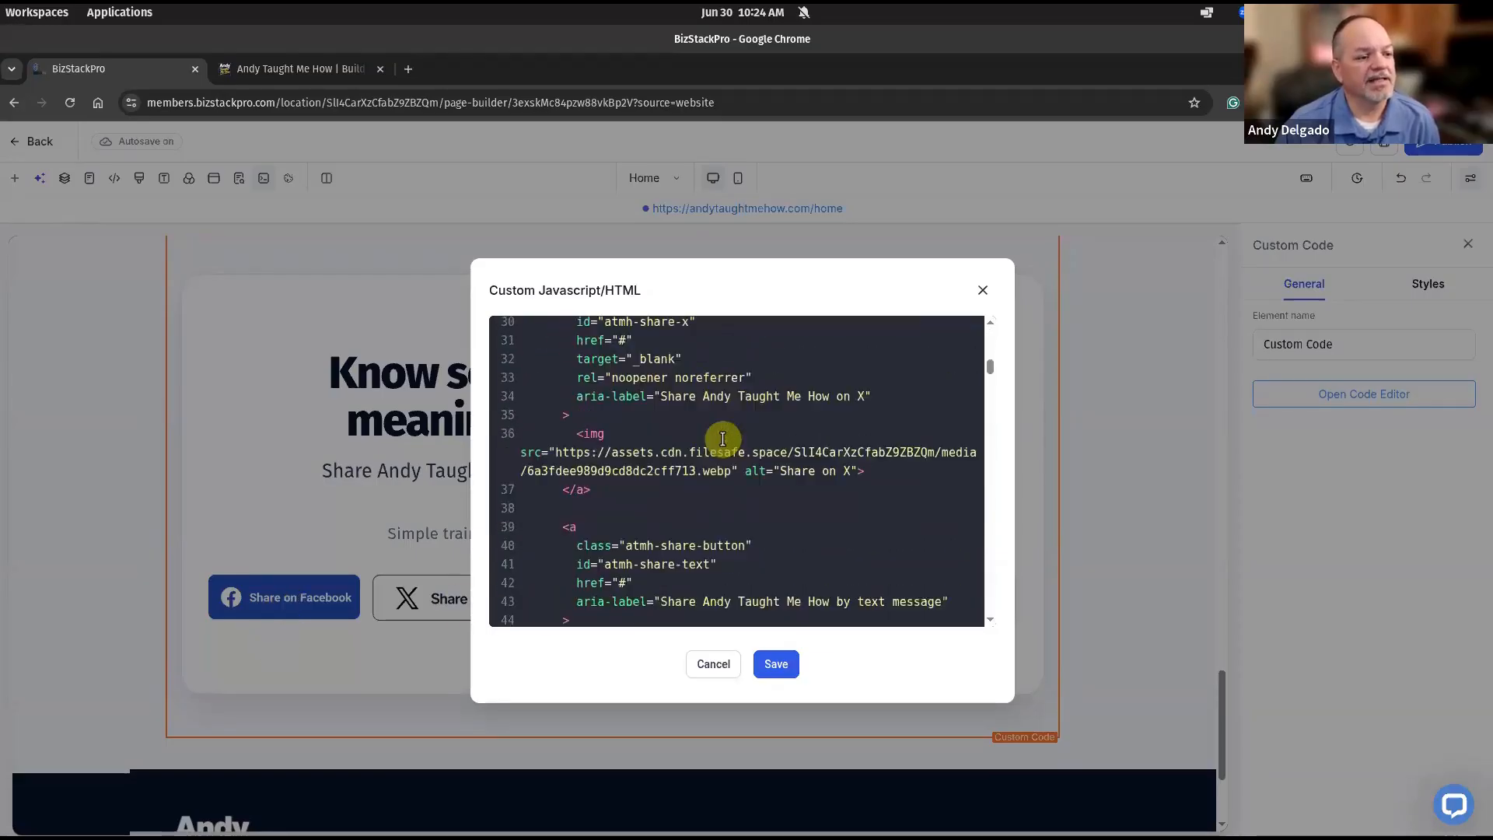
scroll(723, 439, down, 3)
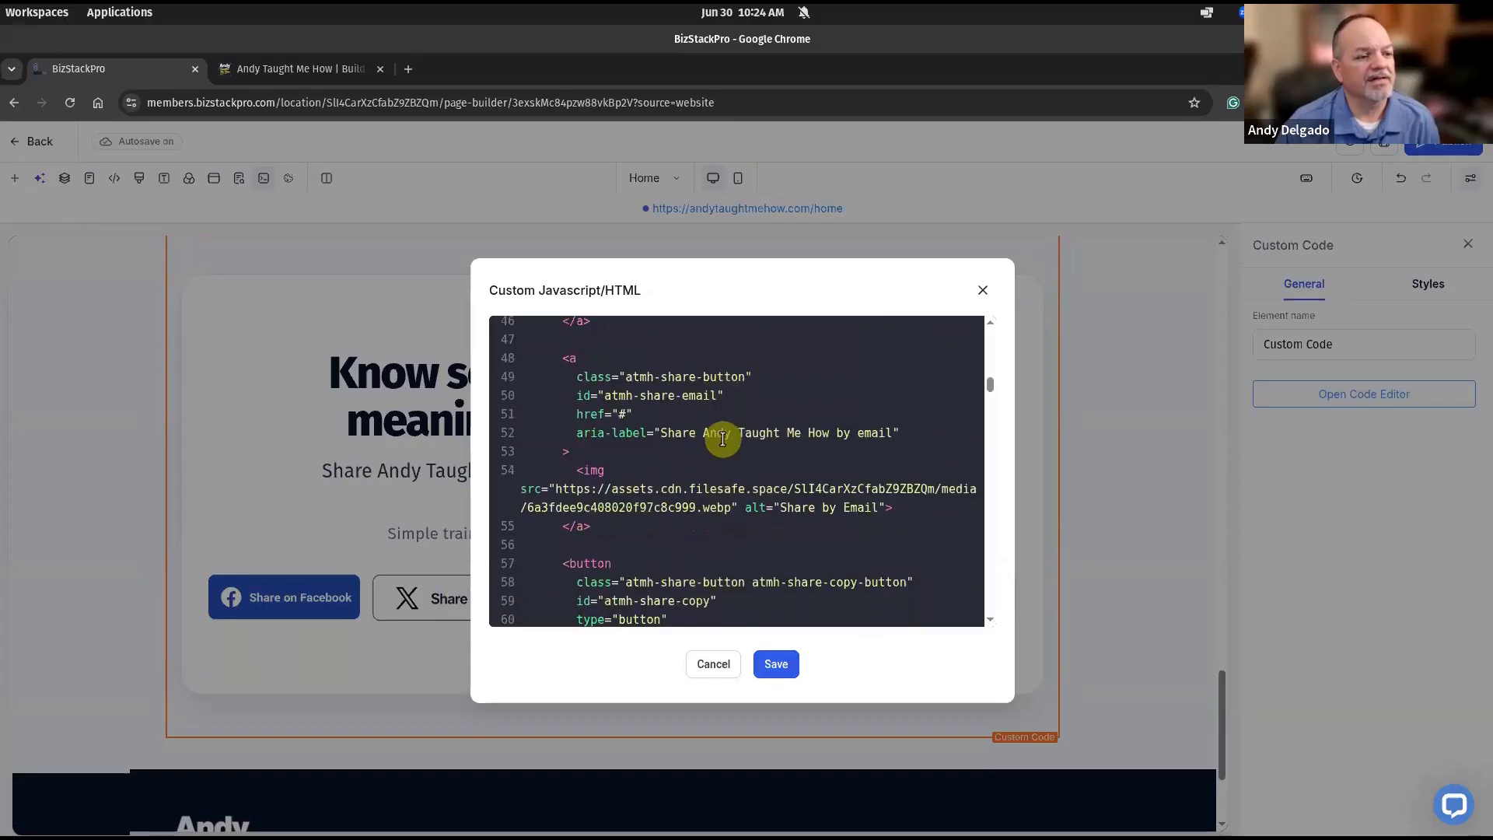
scroll(722, 439, down, 1)
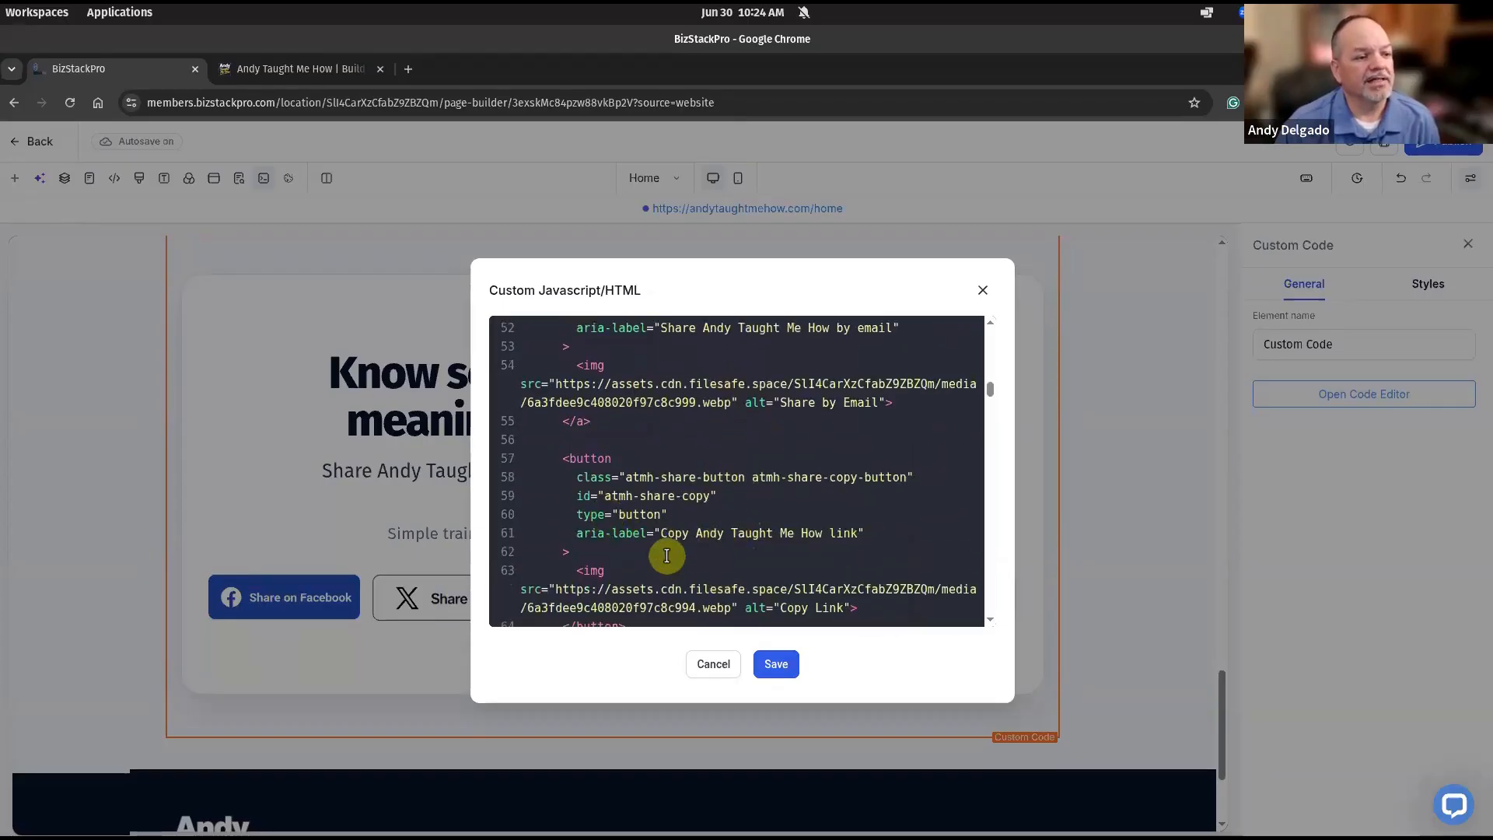
scroll(755, 530, down, 1)
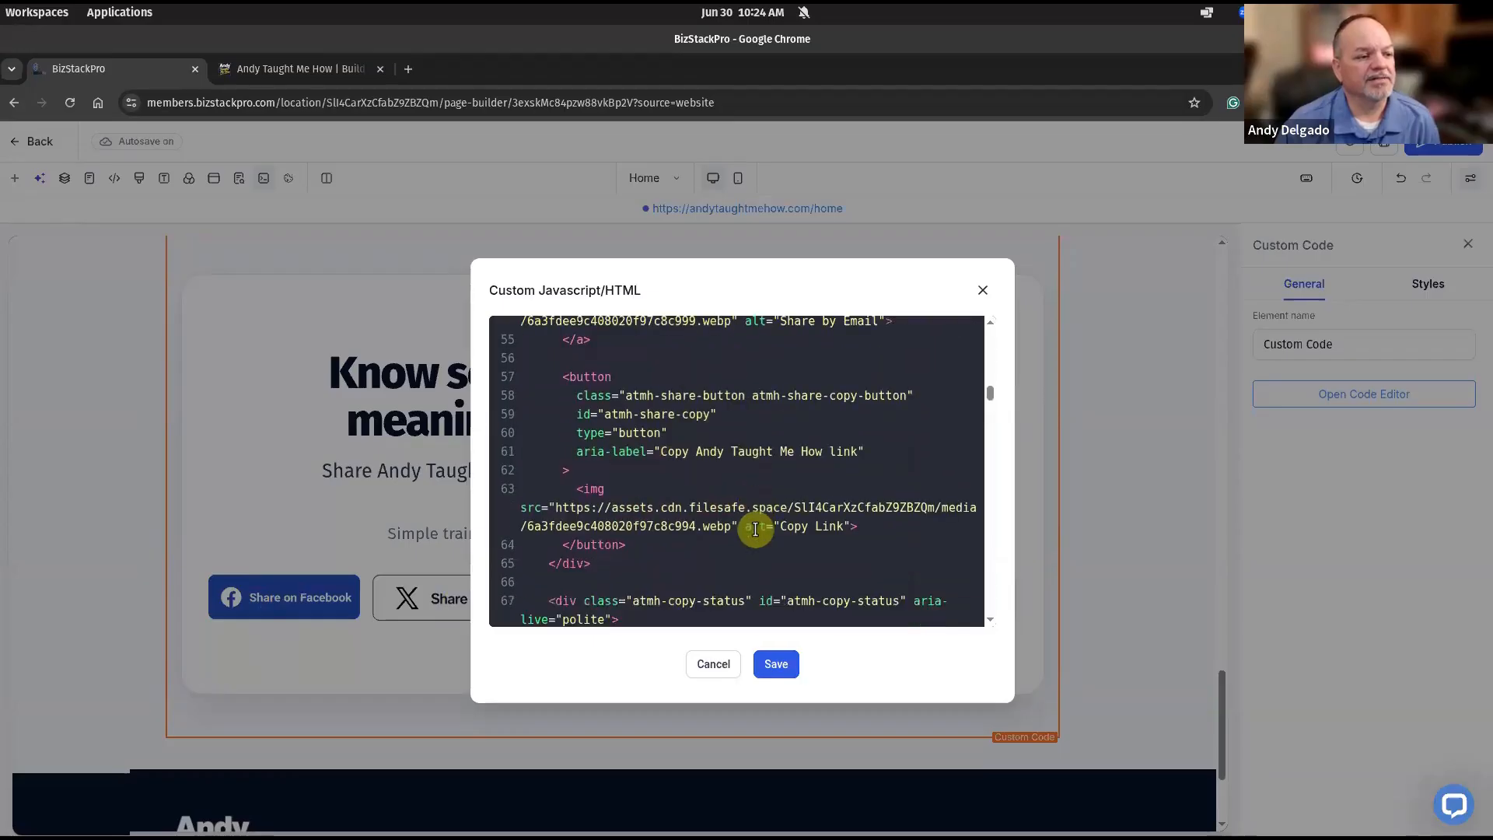
scroll(755, 530, down, 3)
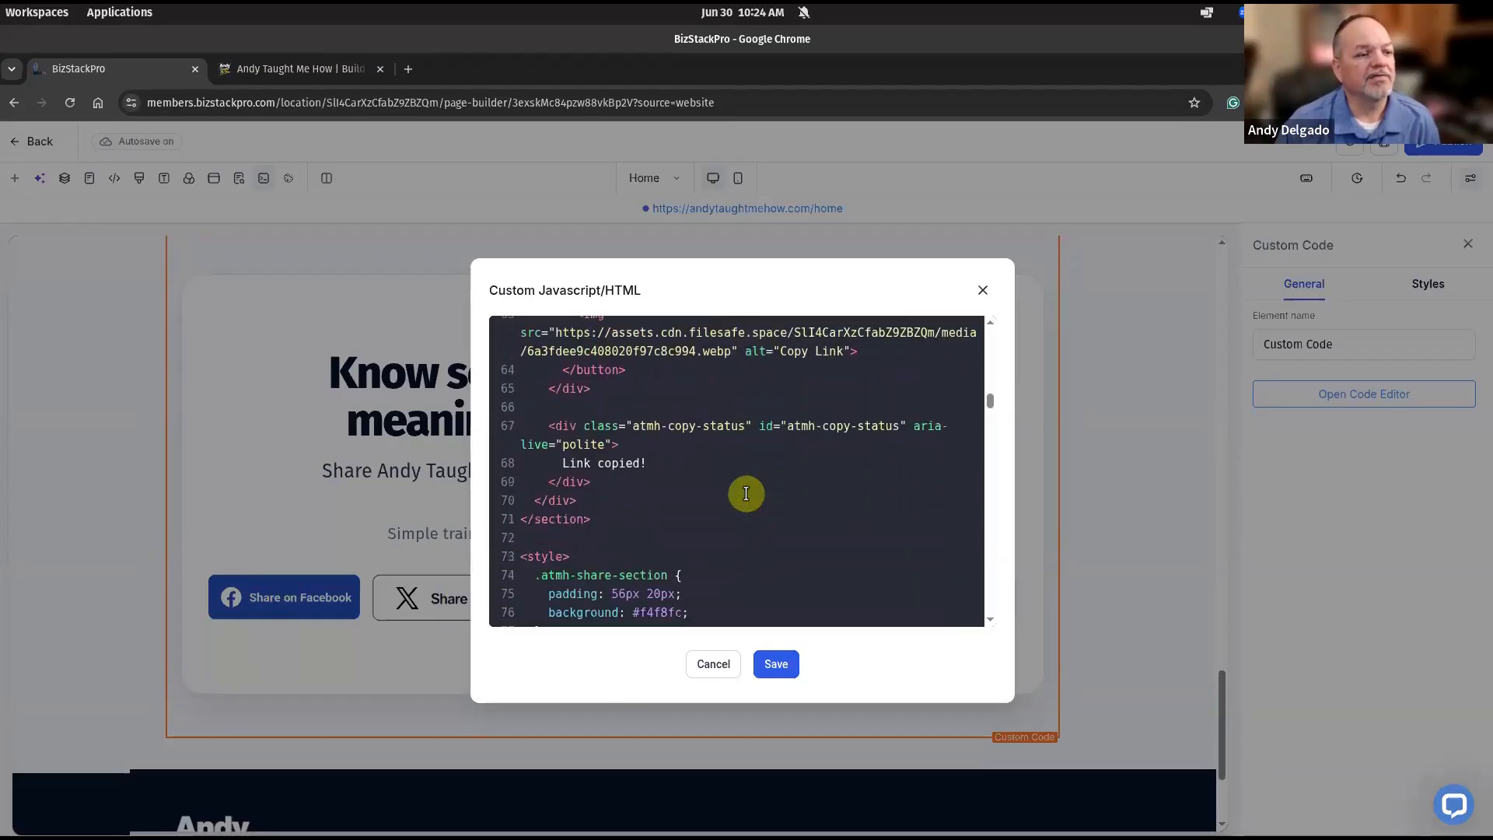
scroll(659, 501, down, 7)
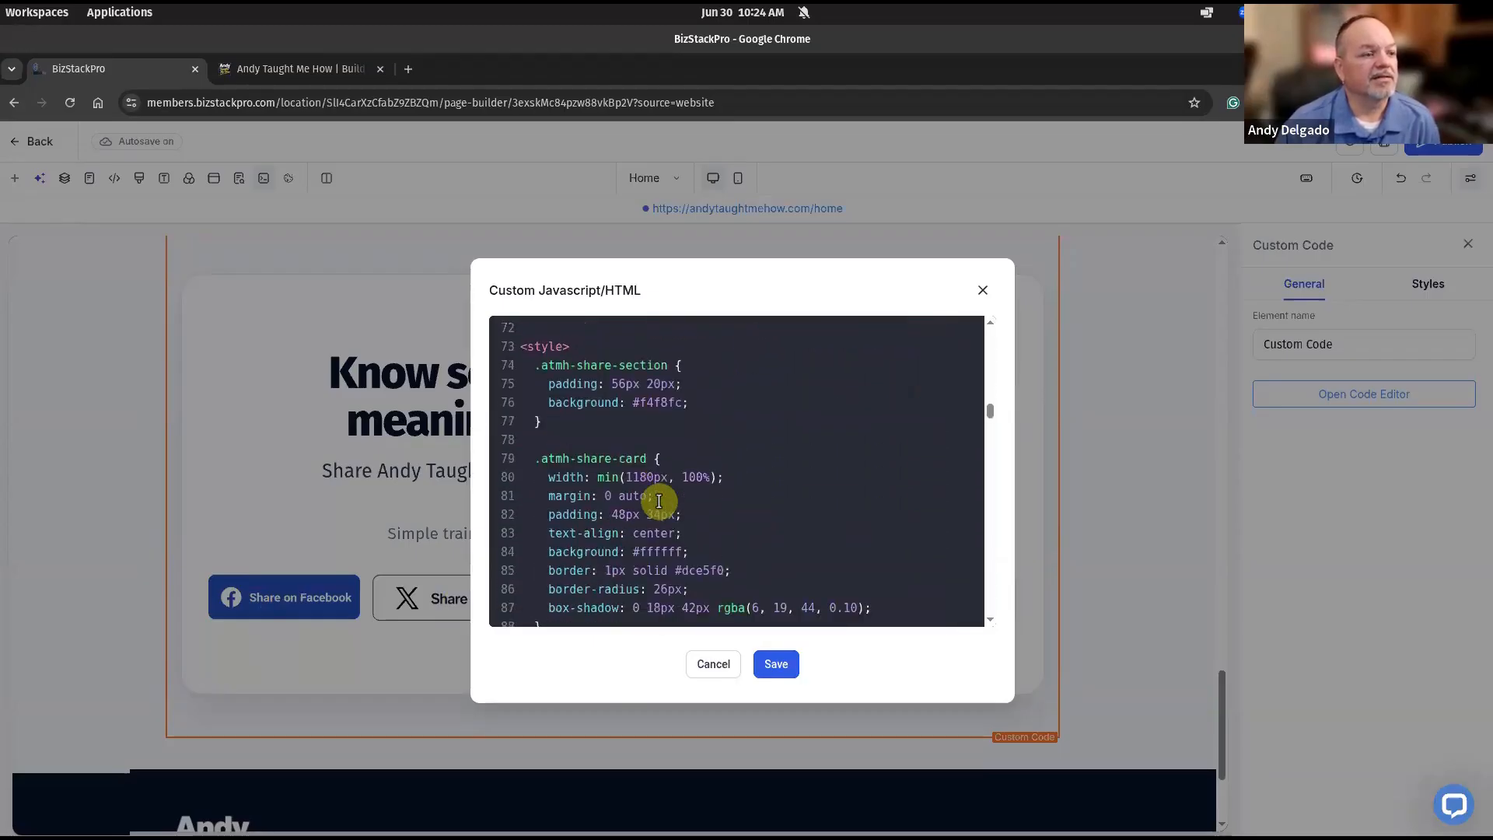
scroll(659, 501, down, 17)
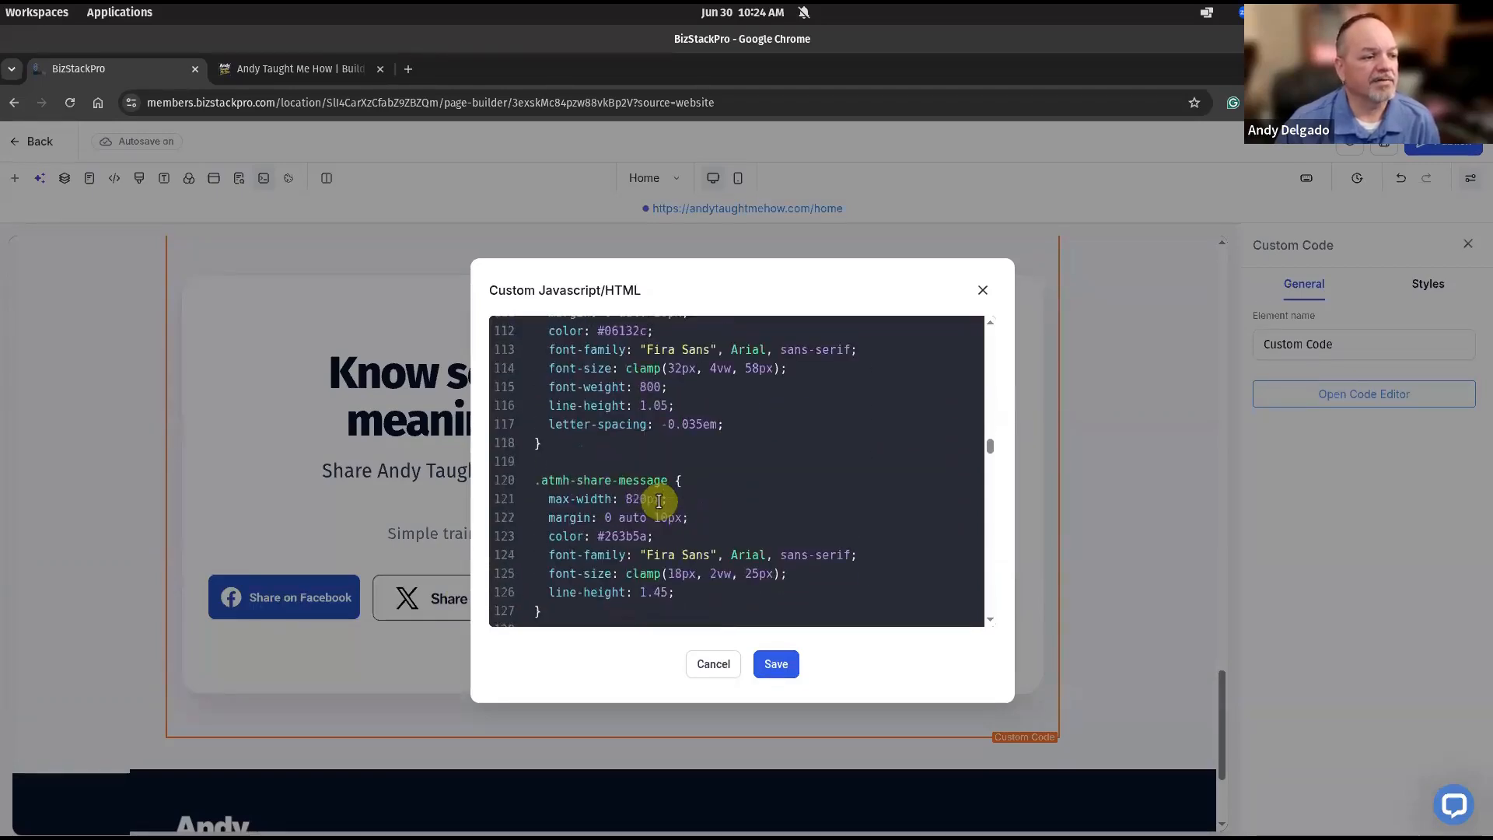
scroll(659, 501, down, 20)
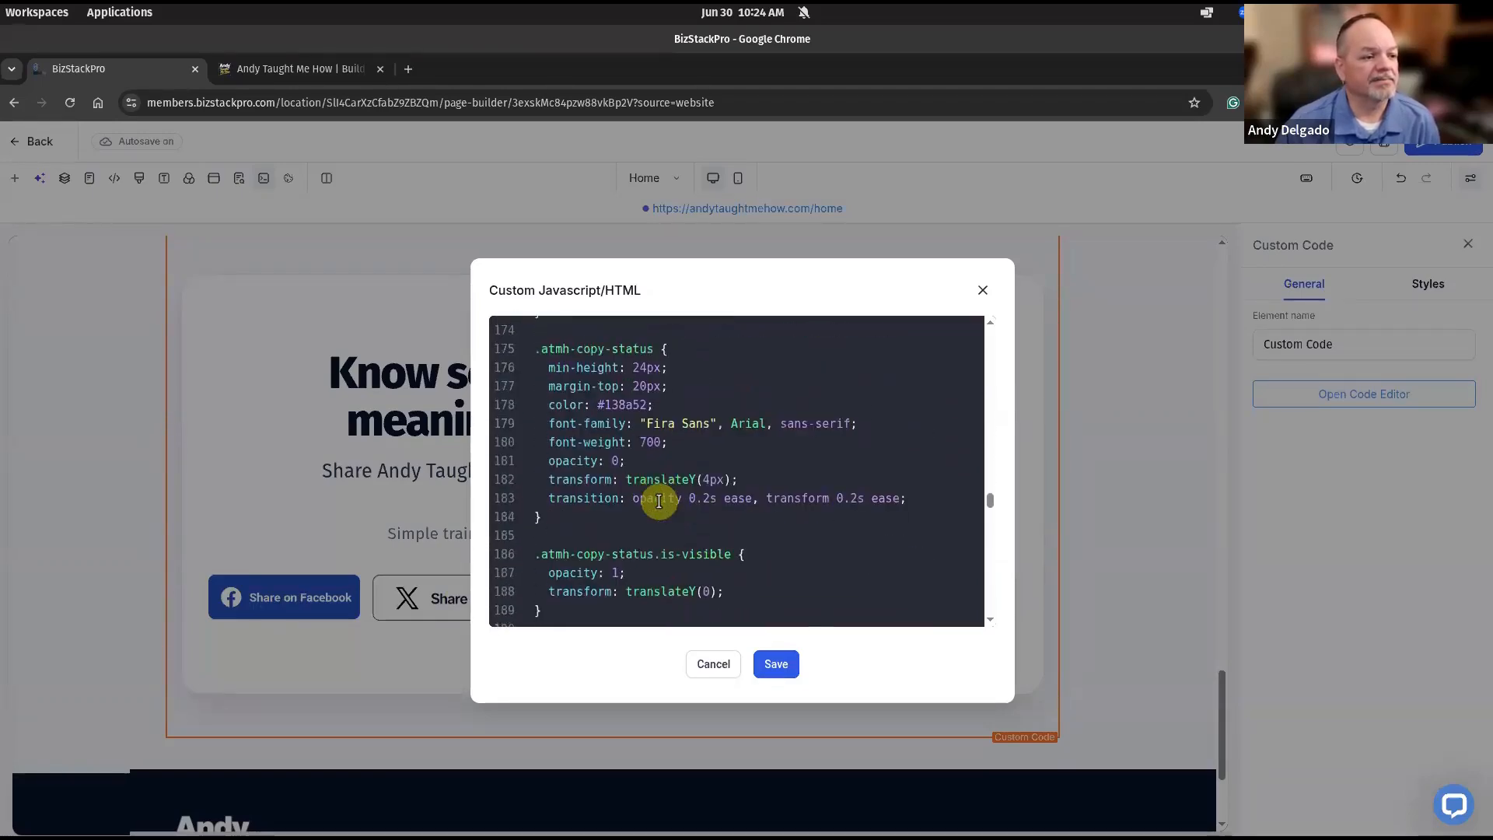
scroll(658, 501, down, 10)
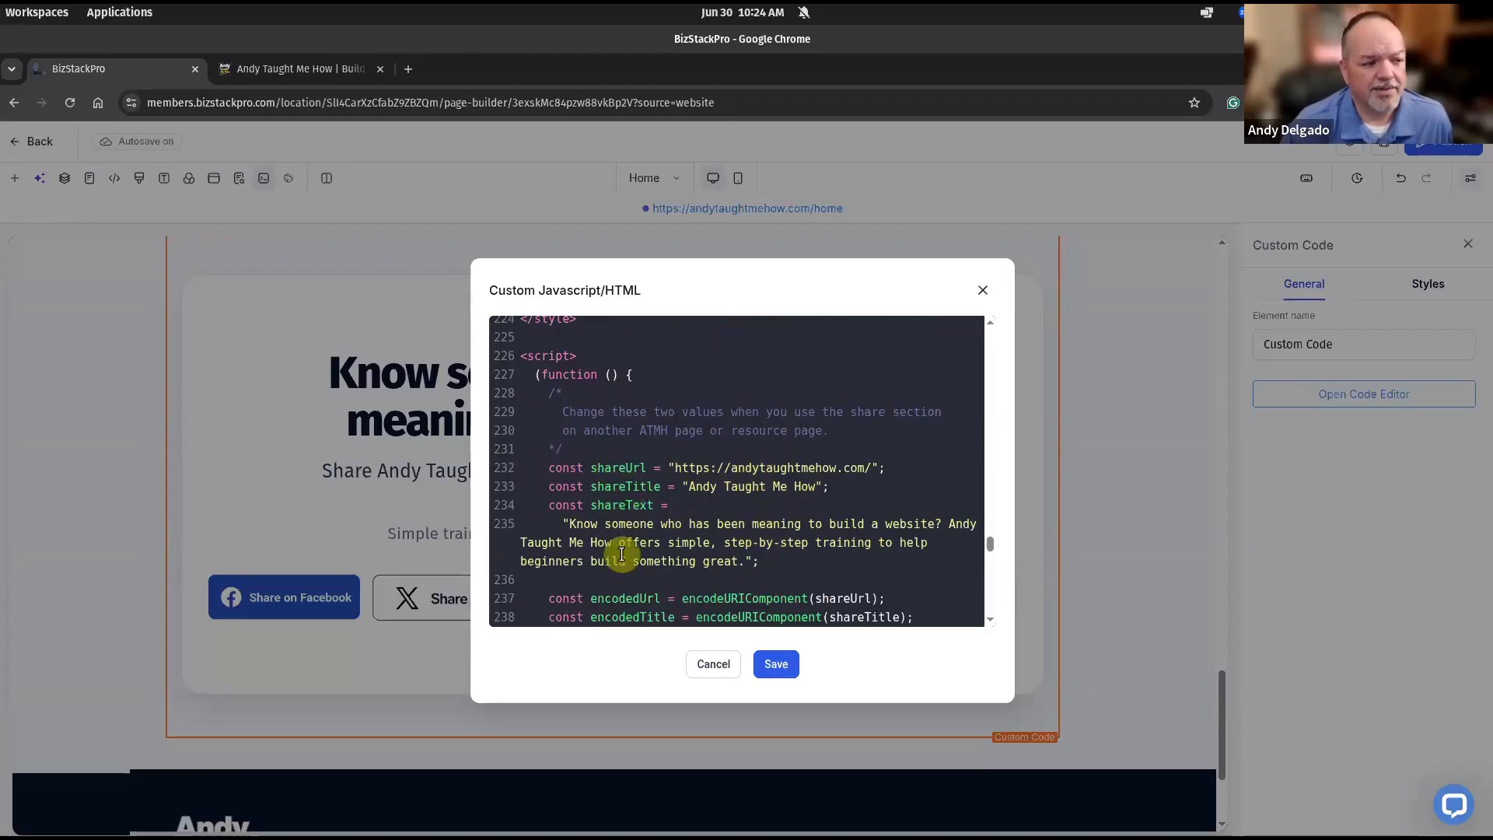
scroll(643, 553, down, 1)
scroll(643, 554, down, 4)
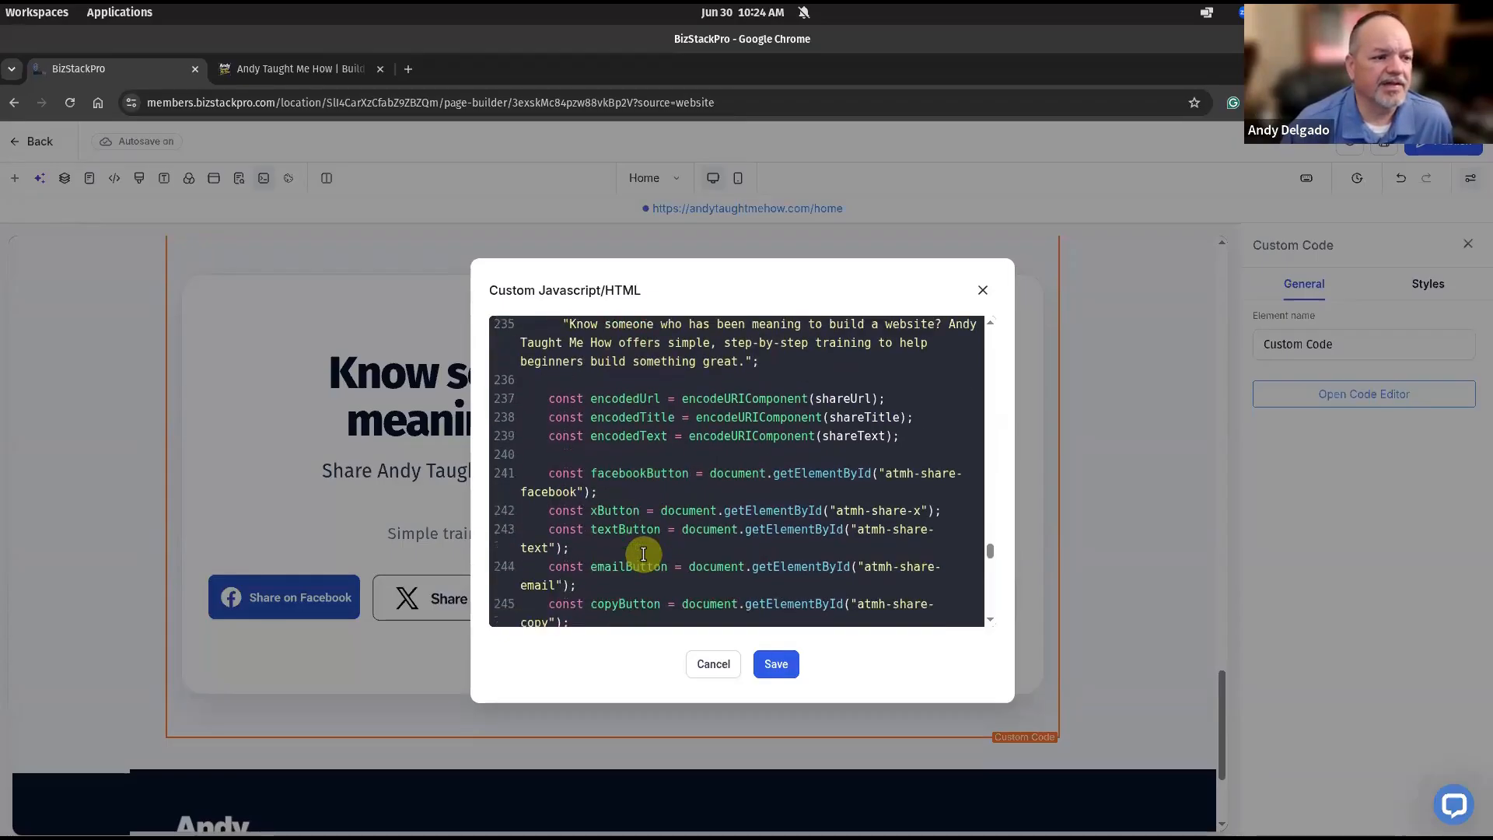
scroll(749, 544, down, 3)
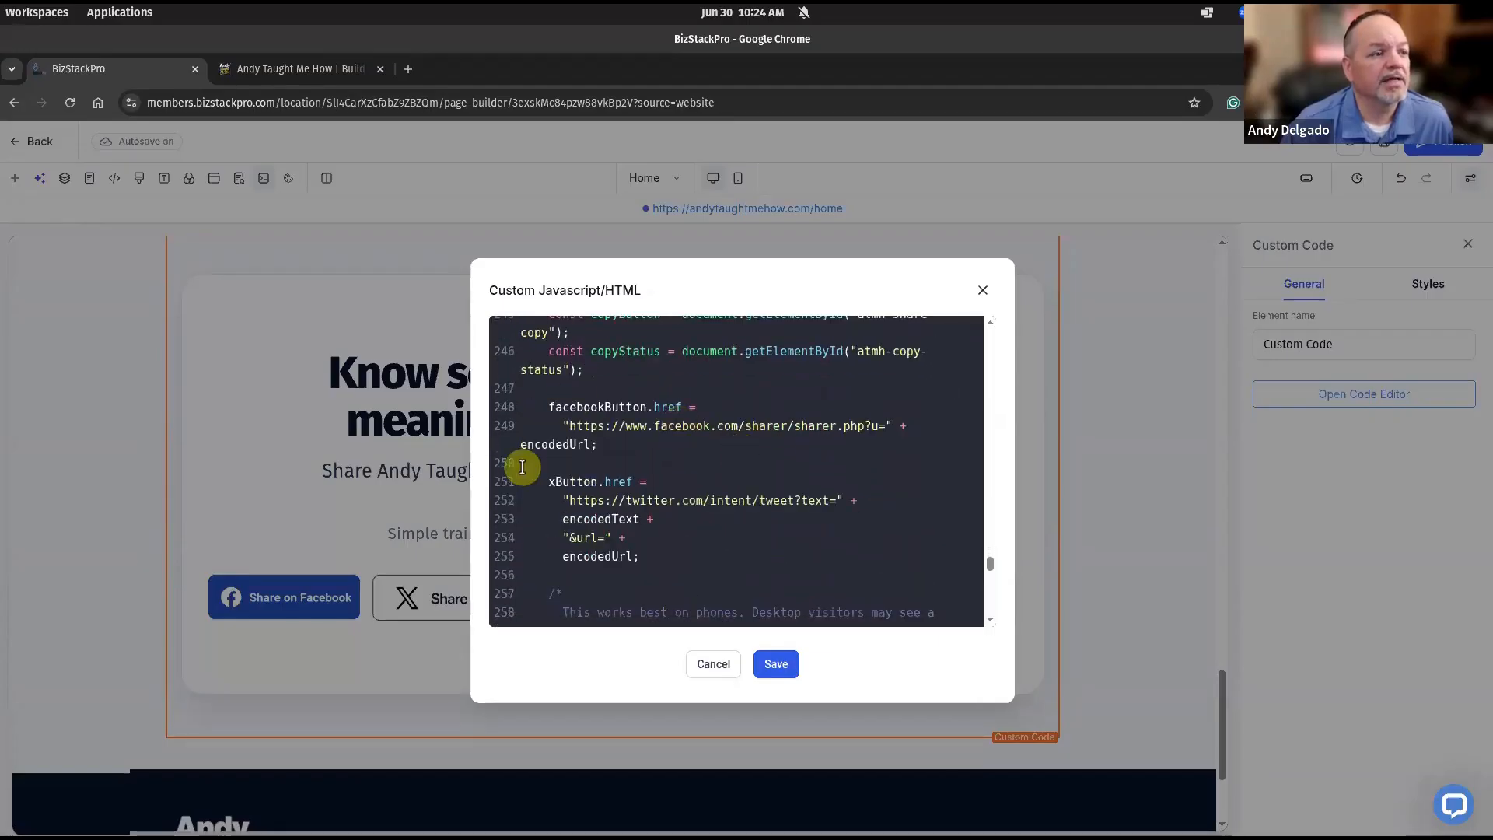
scroll(833, 557, down, 3)
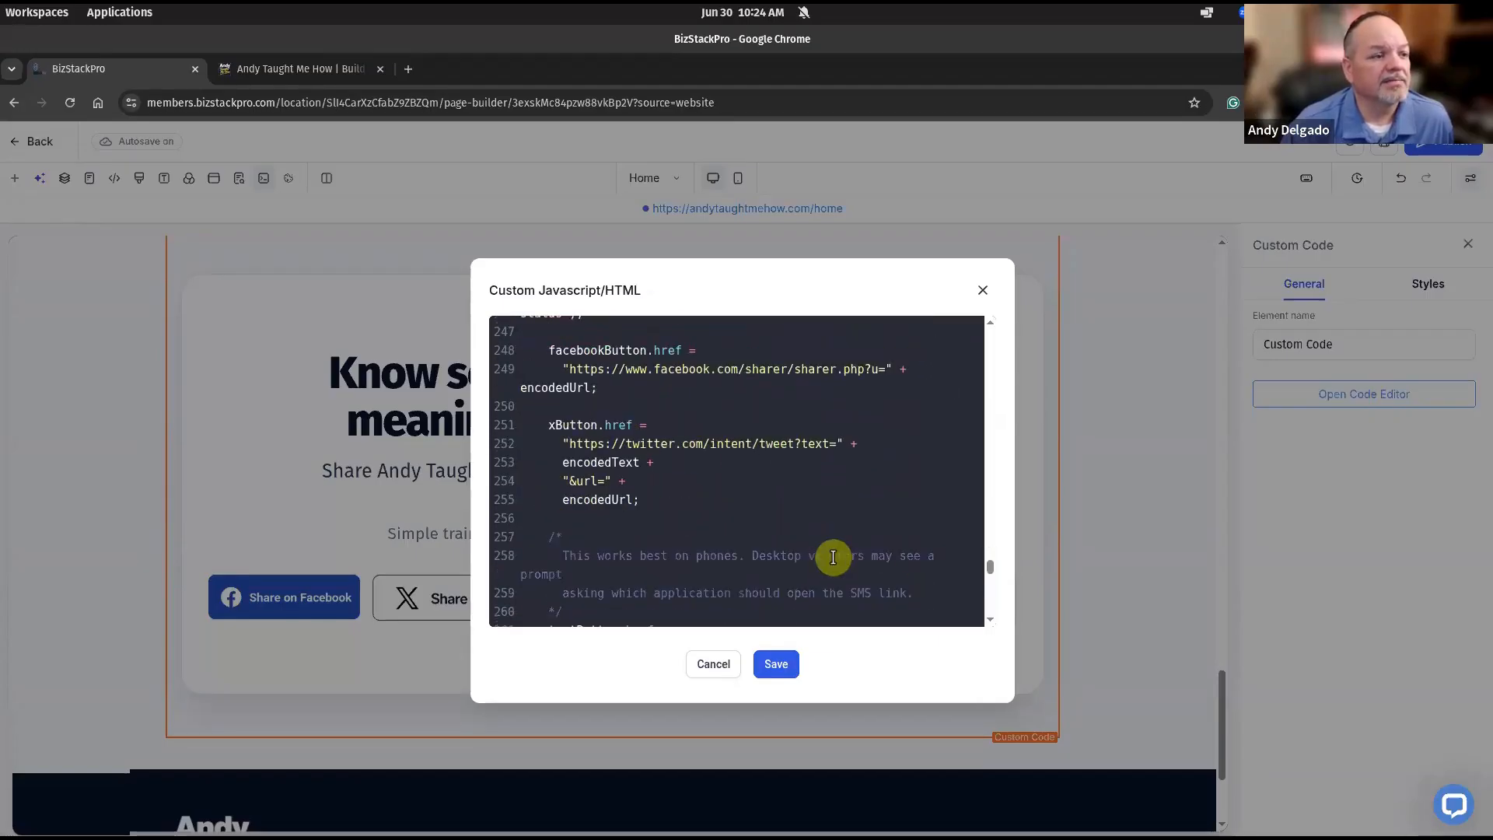
scroll(833, 558, down, 1)
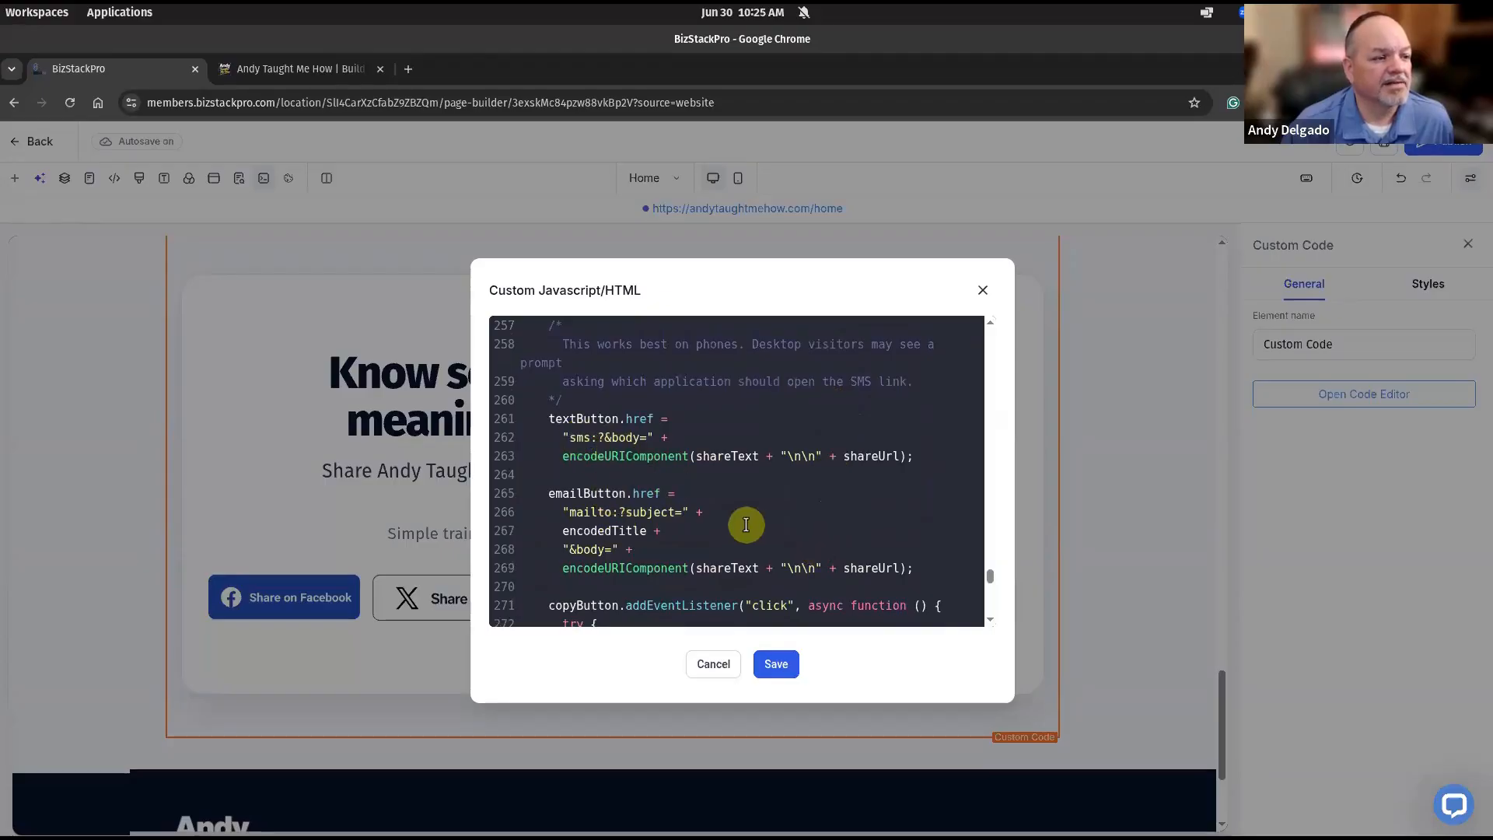
scroll(746, 523, down, 6)
scroll(746, 525, down, 2)
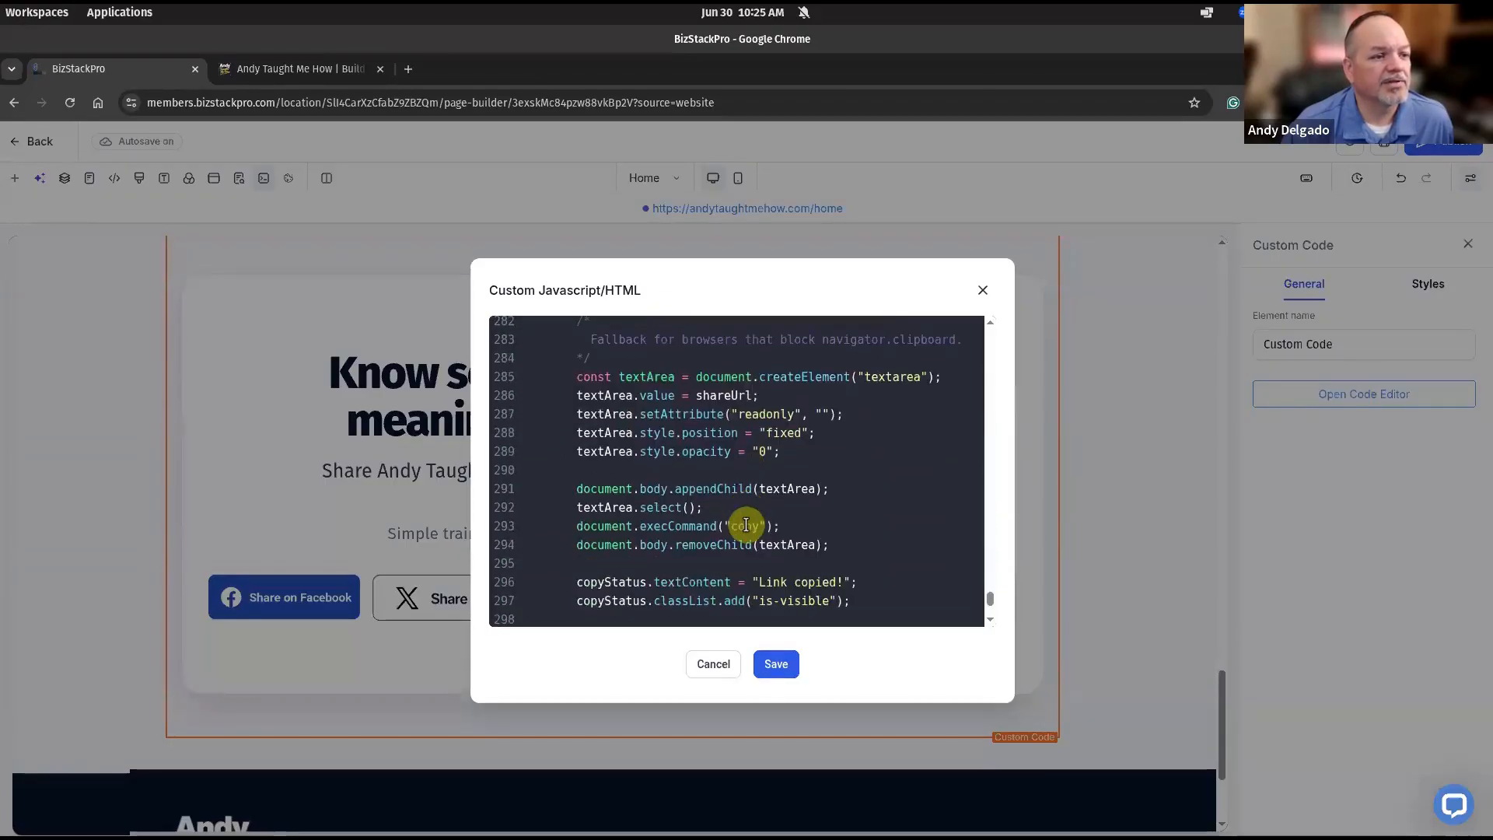
scroll(745, 524, down, 3)
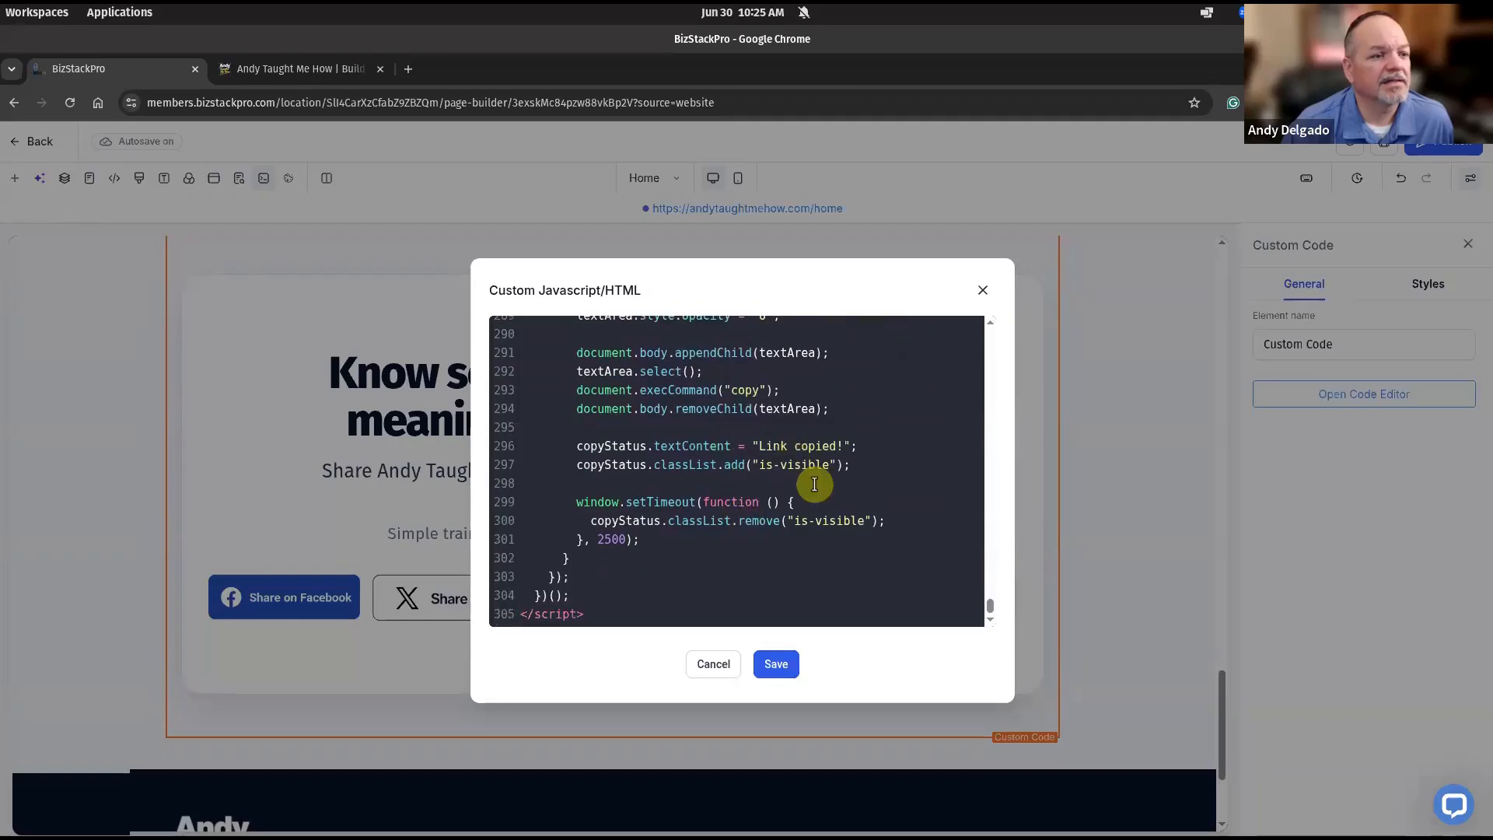
scroll(747, 451, up, 1)
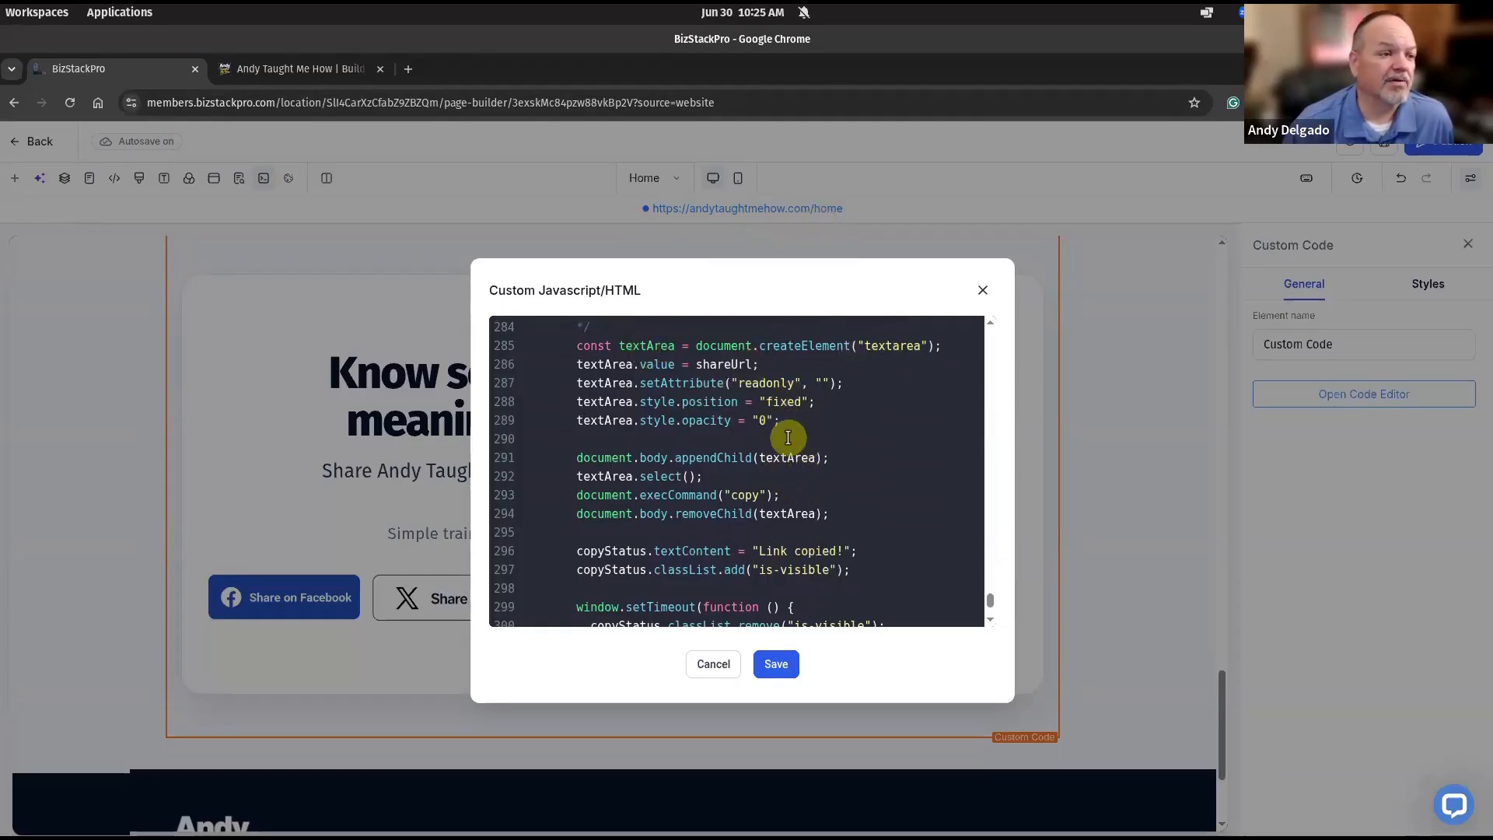
scroll(788, 438, down, 3)
scroll(788, 439, up, 4)
scroll(788, 457, up, 1)
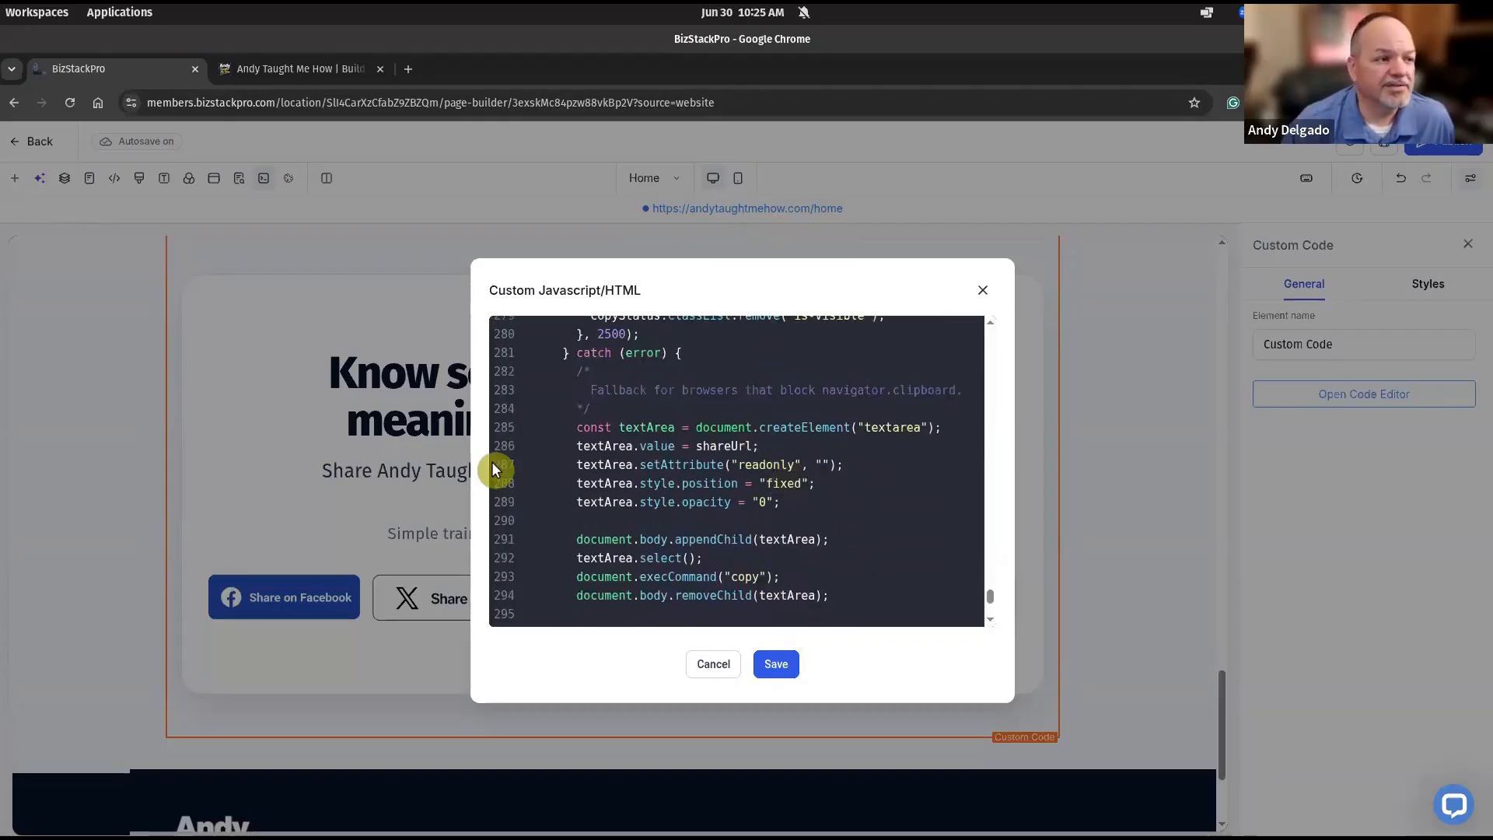
scroll(683, 575, up, 10)
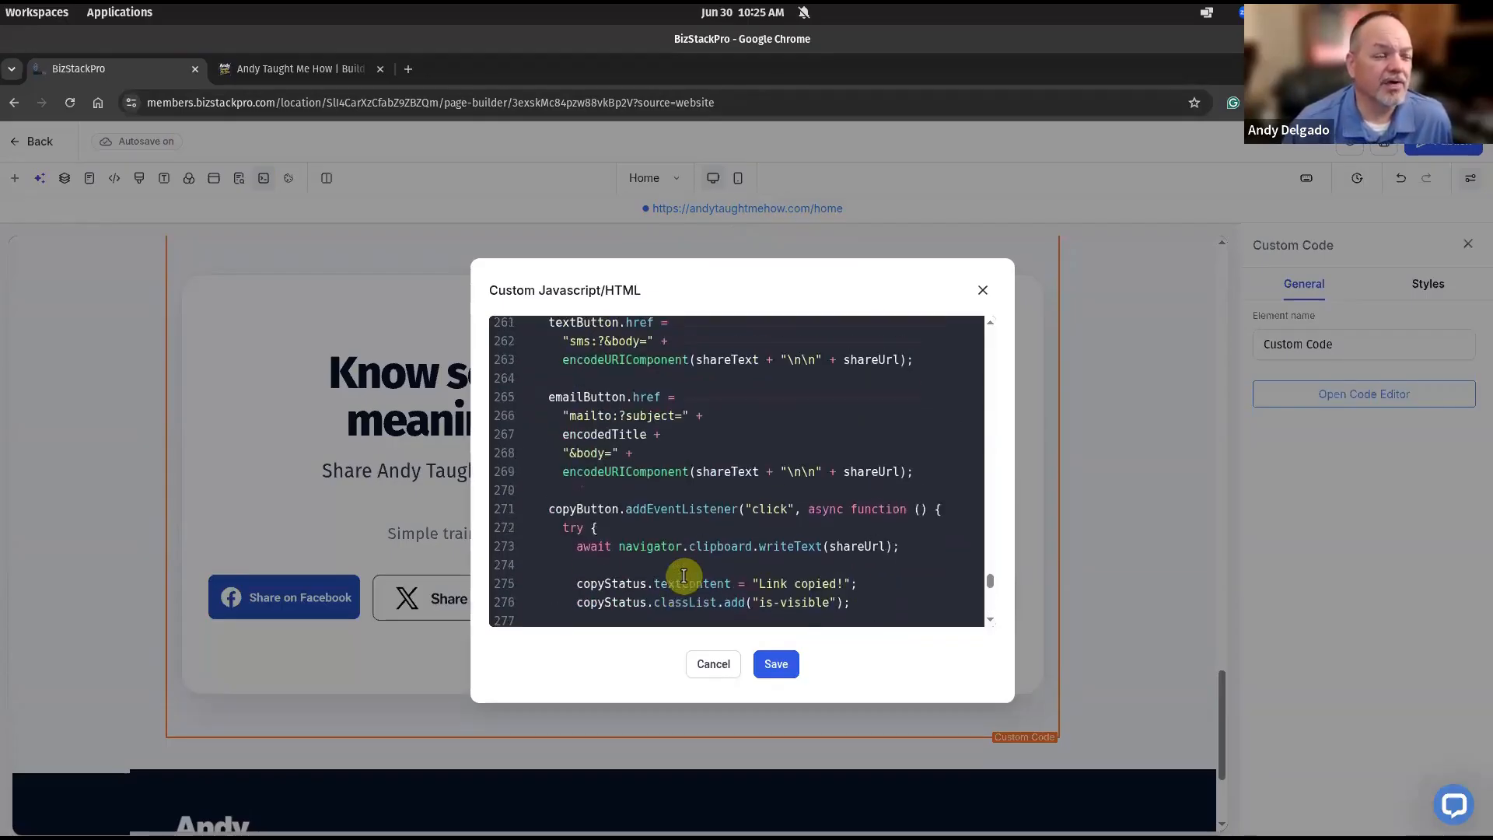
click(729, 663)
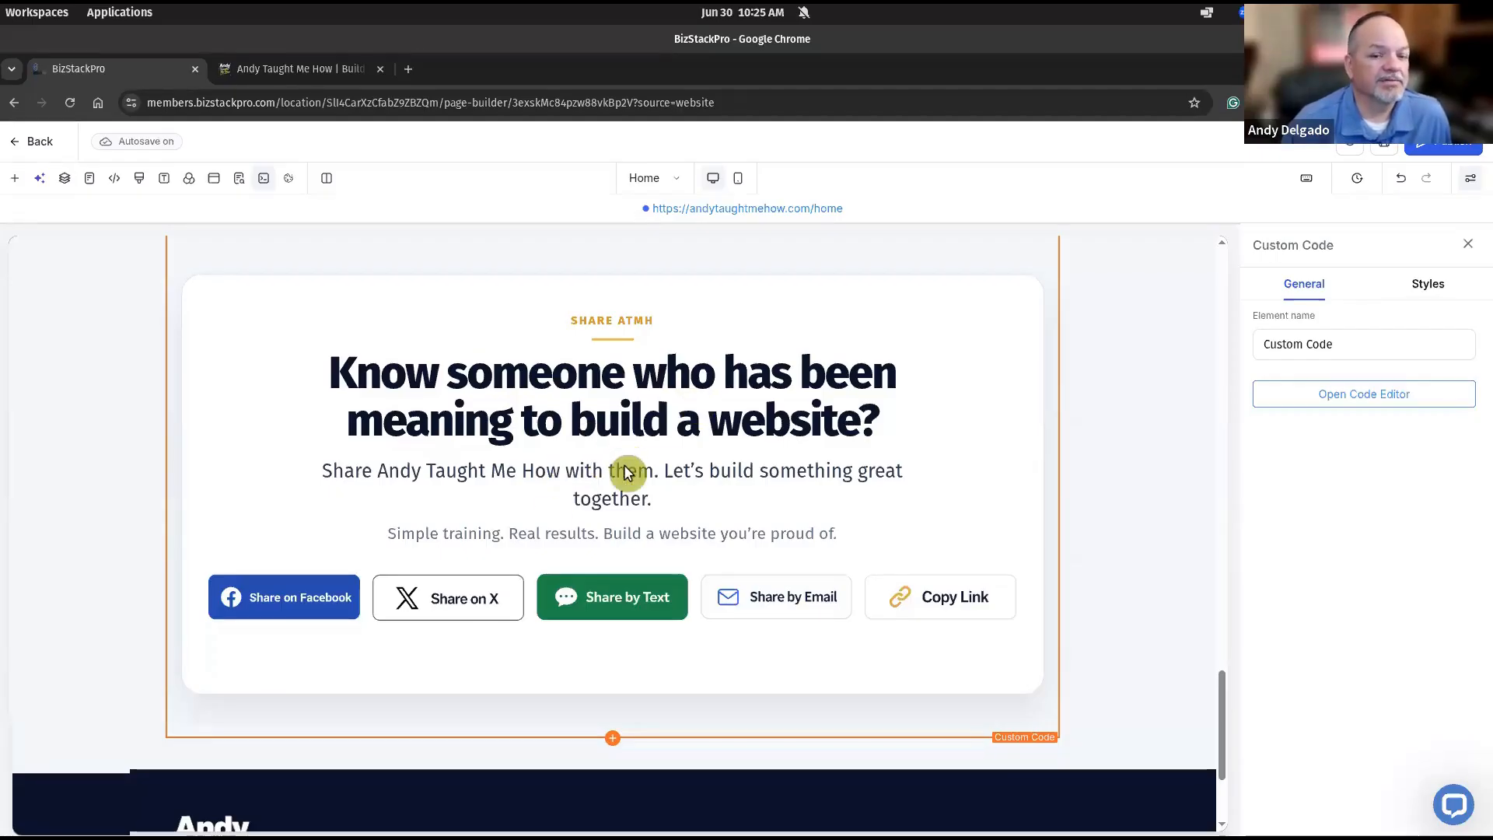
On the live homepage, scroll down and test Go To Top three times for smooth return to the hero.
click(326, 62)
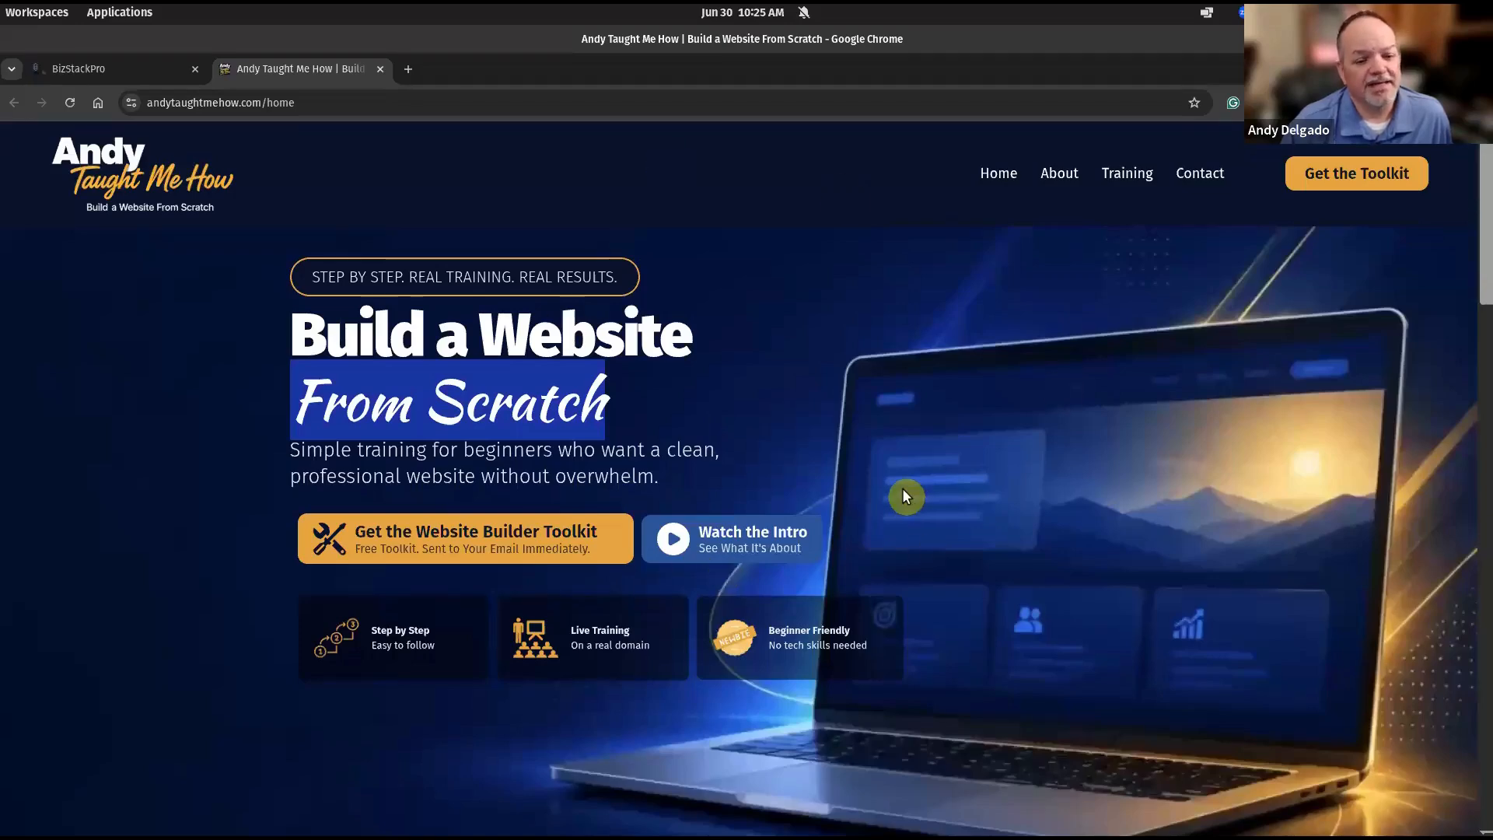
scroll(904, 492, down, 4)
scroll(902, 488, down, 2)
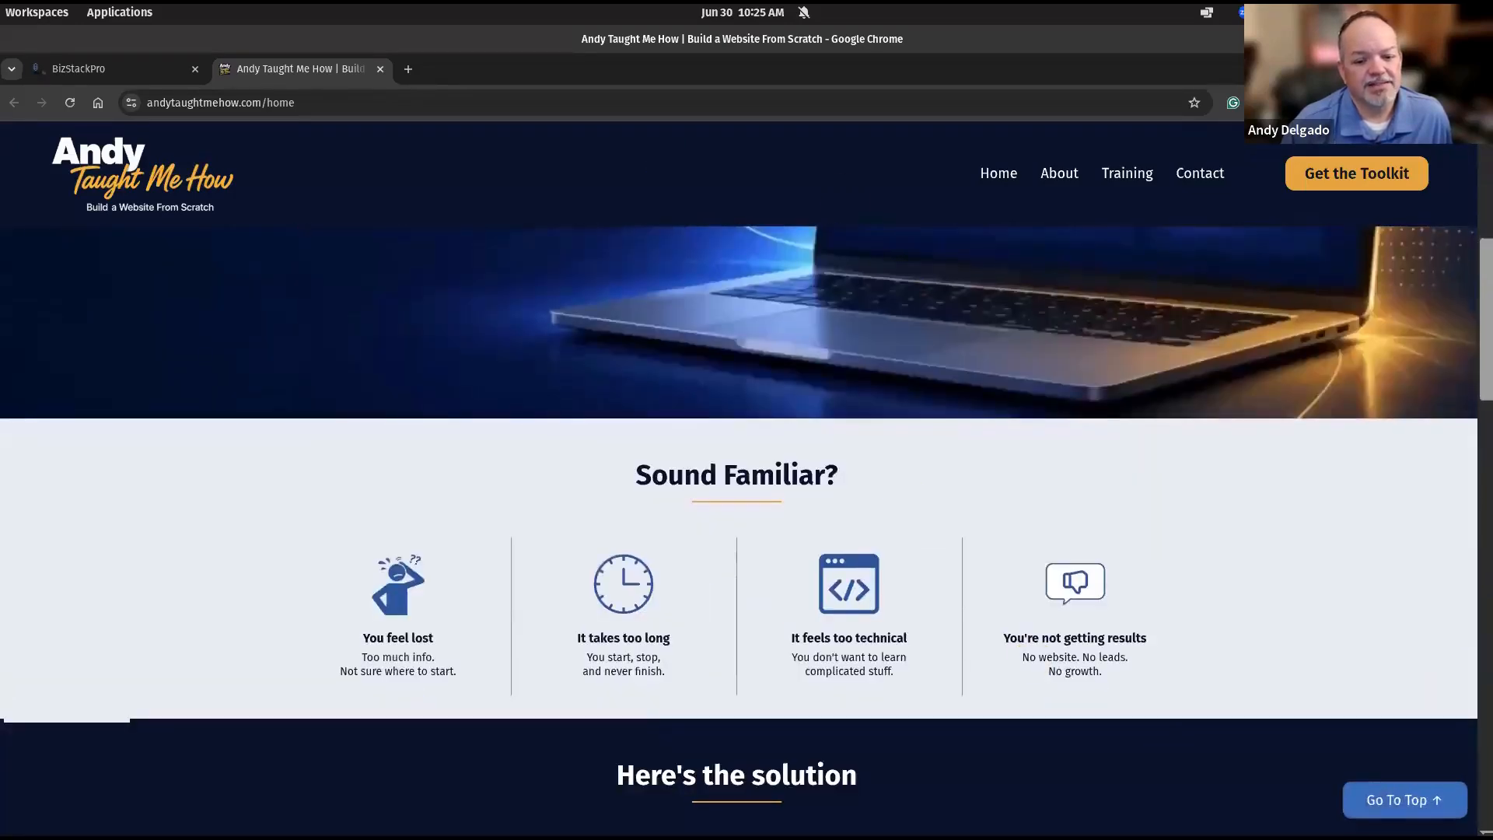
click(1404, 799)
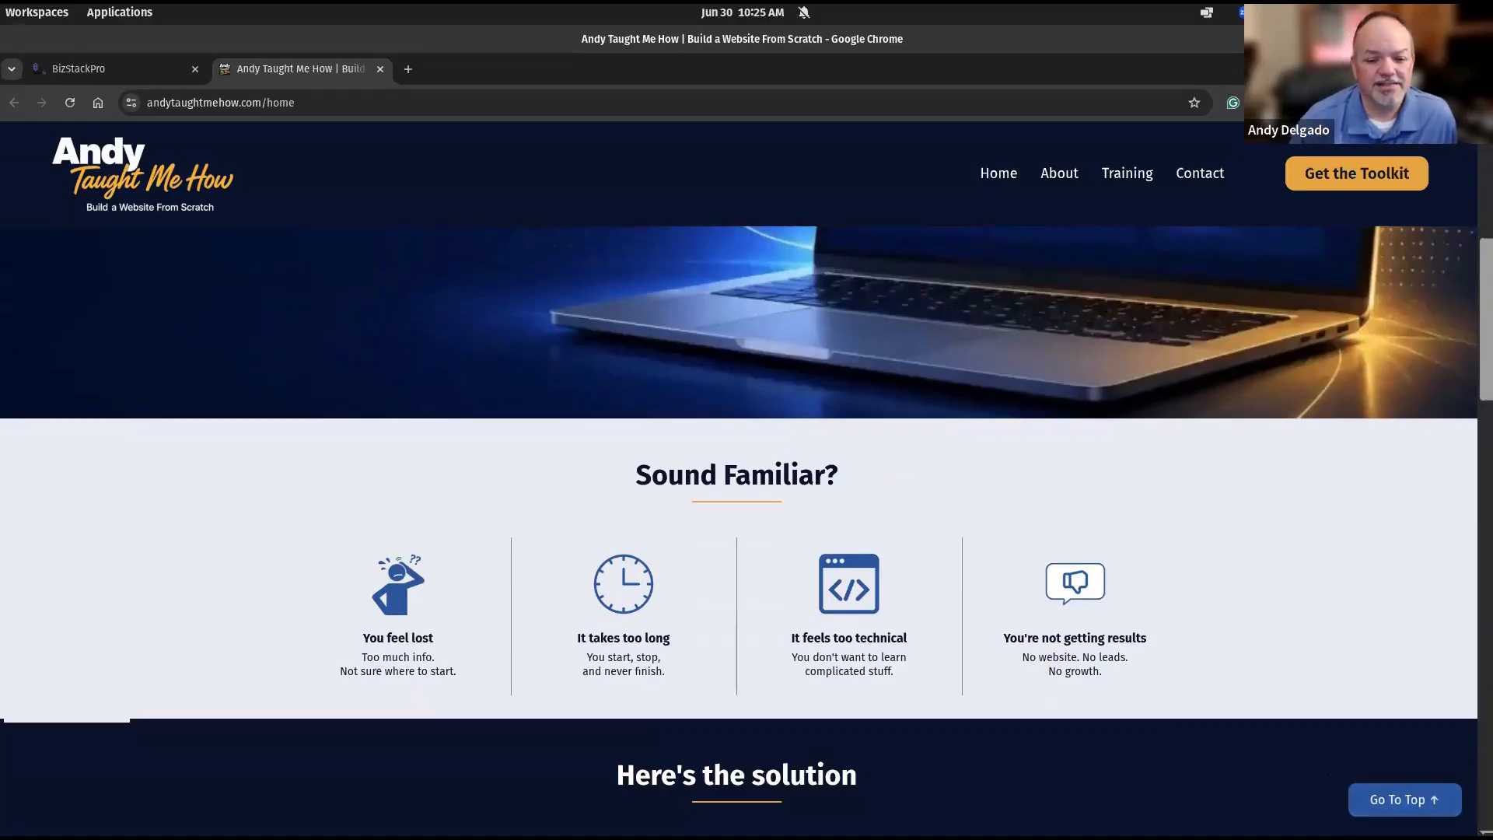
scroll(918, 651, up, 6)
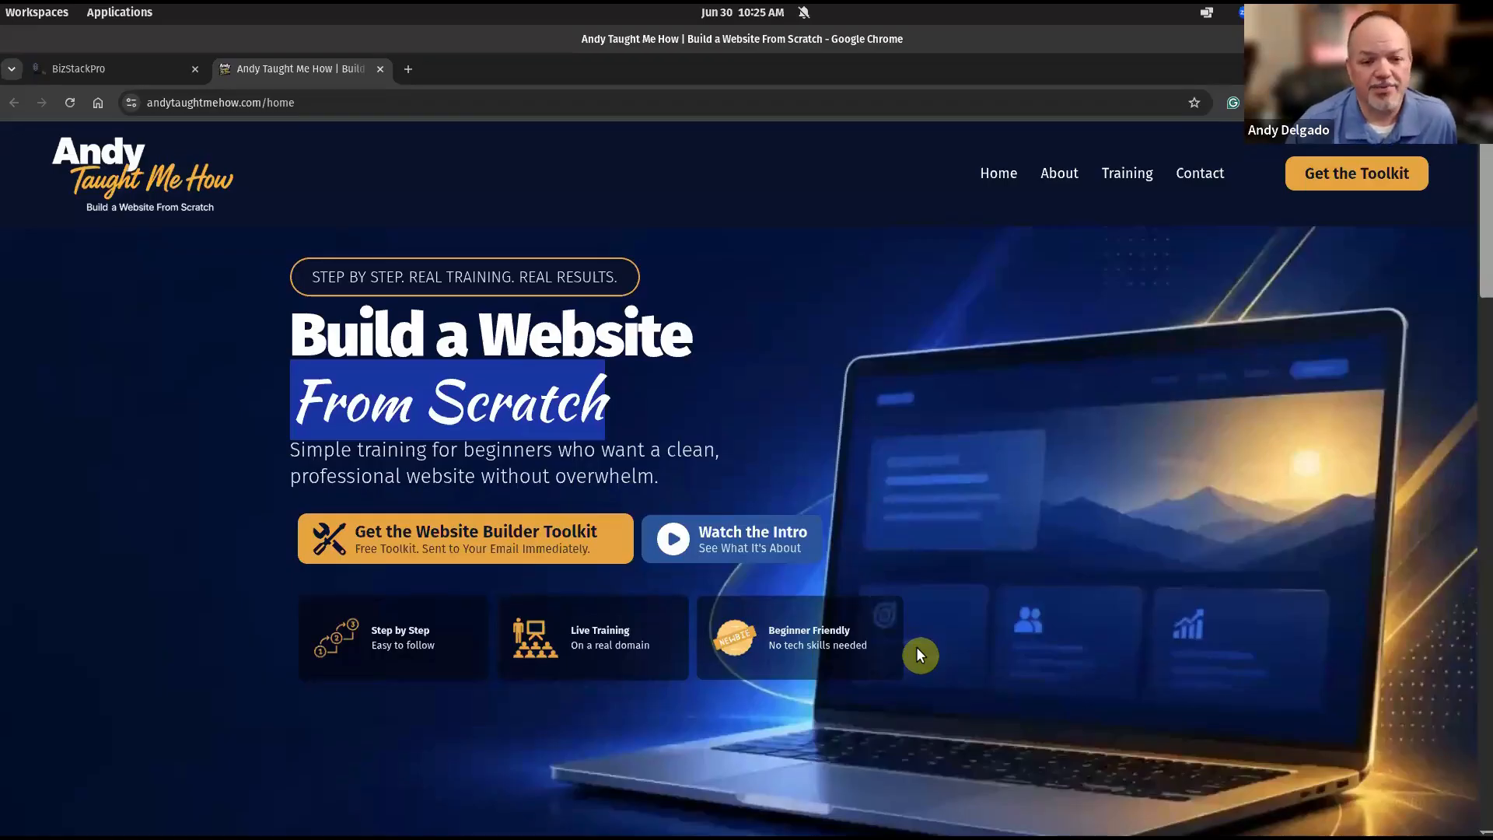
scroll(917, 654, down, 6)
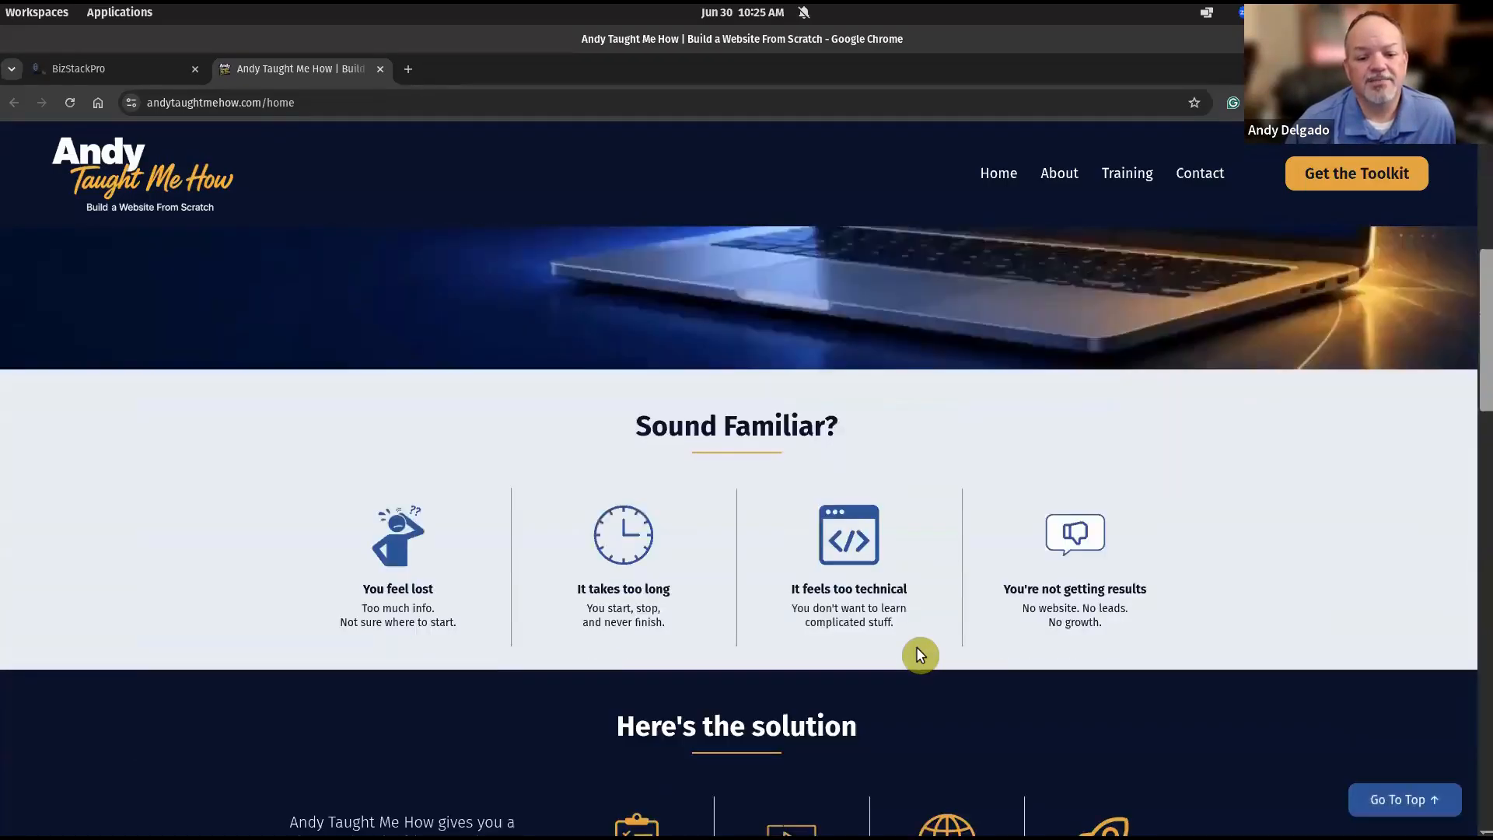
scroll(1132, 711, down, 2)
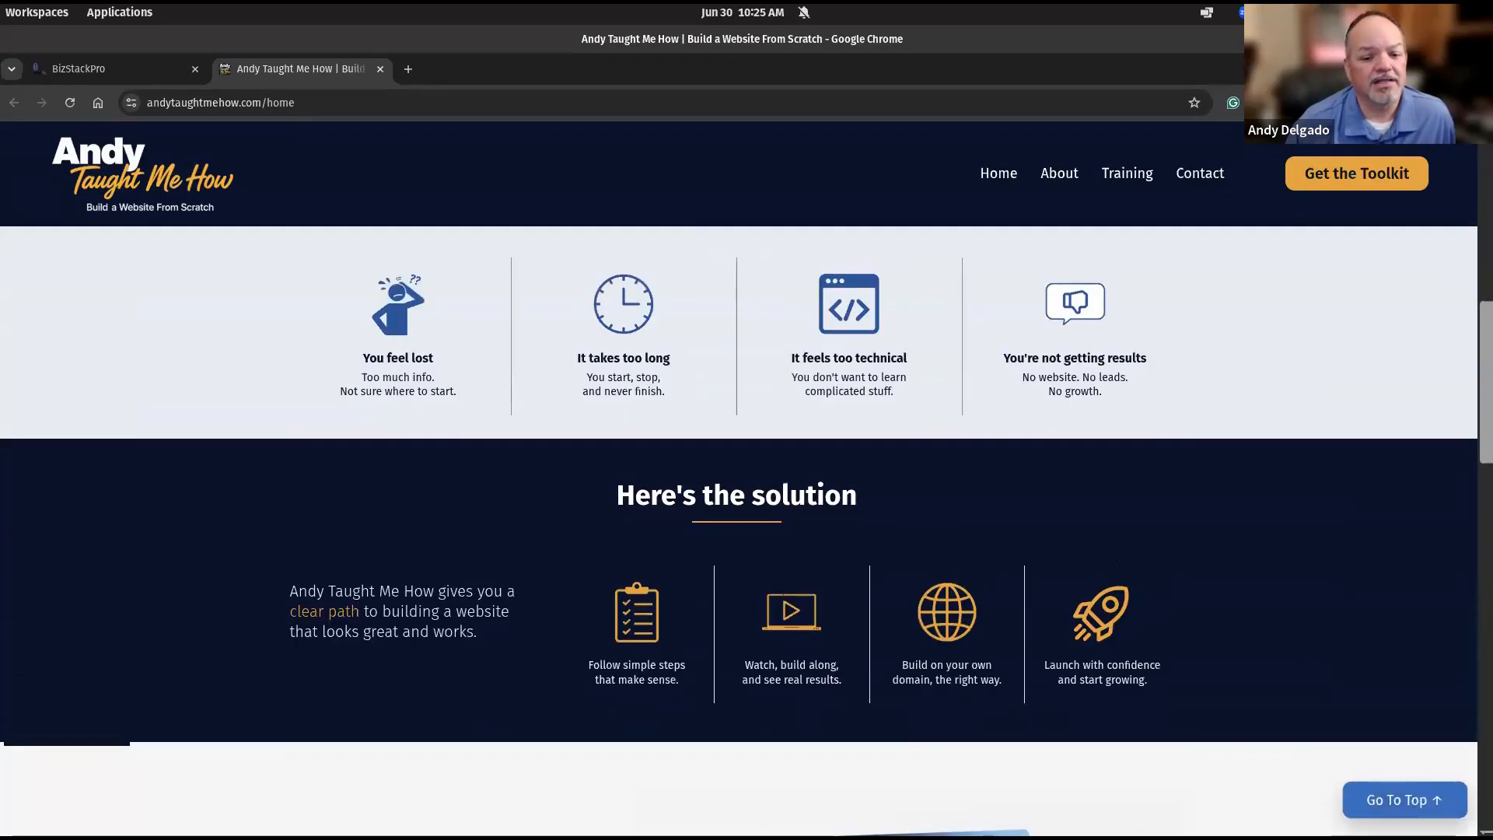
click(1404, 805)
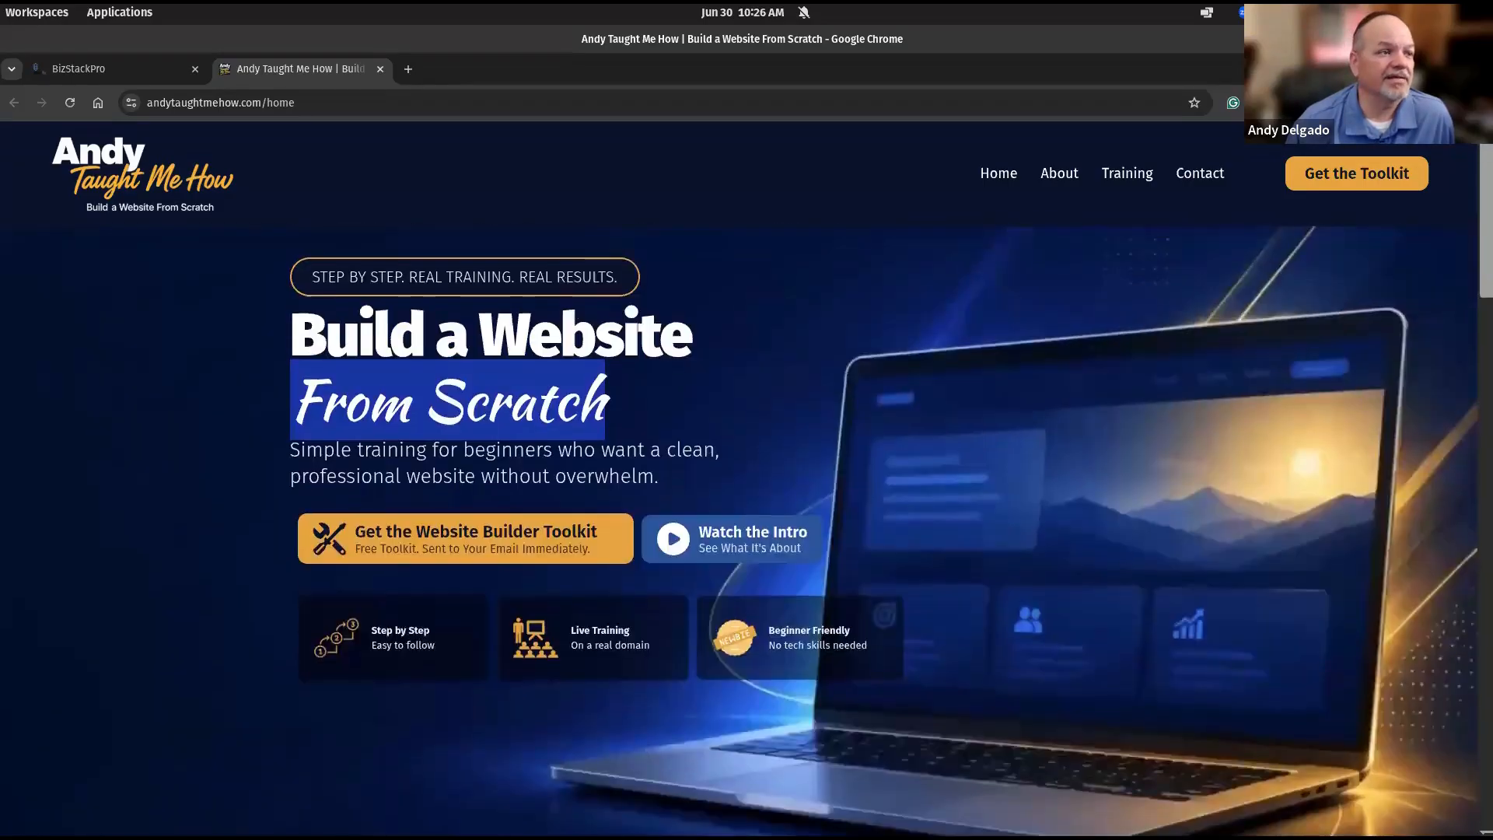
scroll(1066, 548, down, 15)
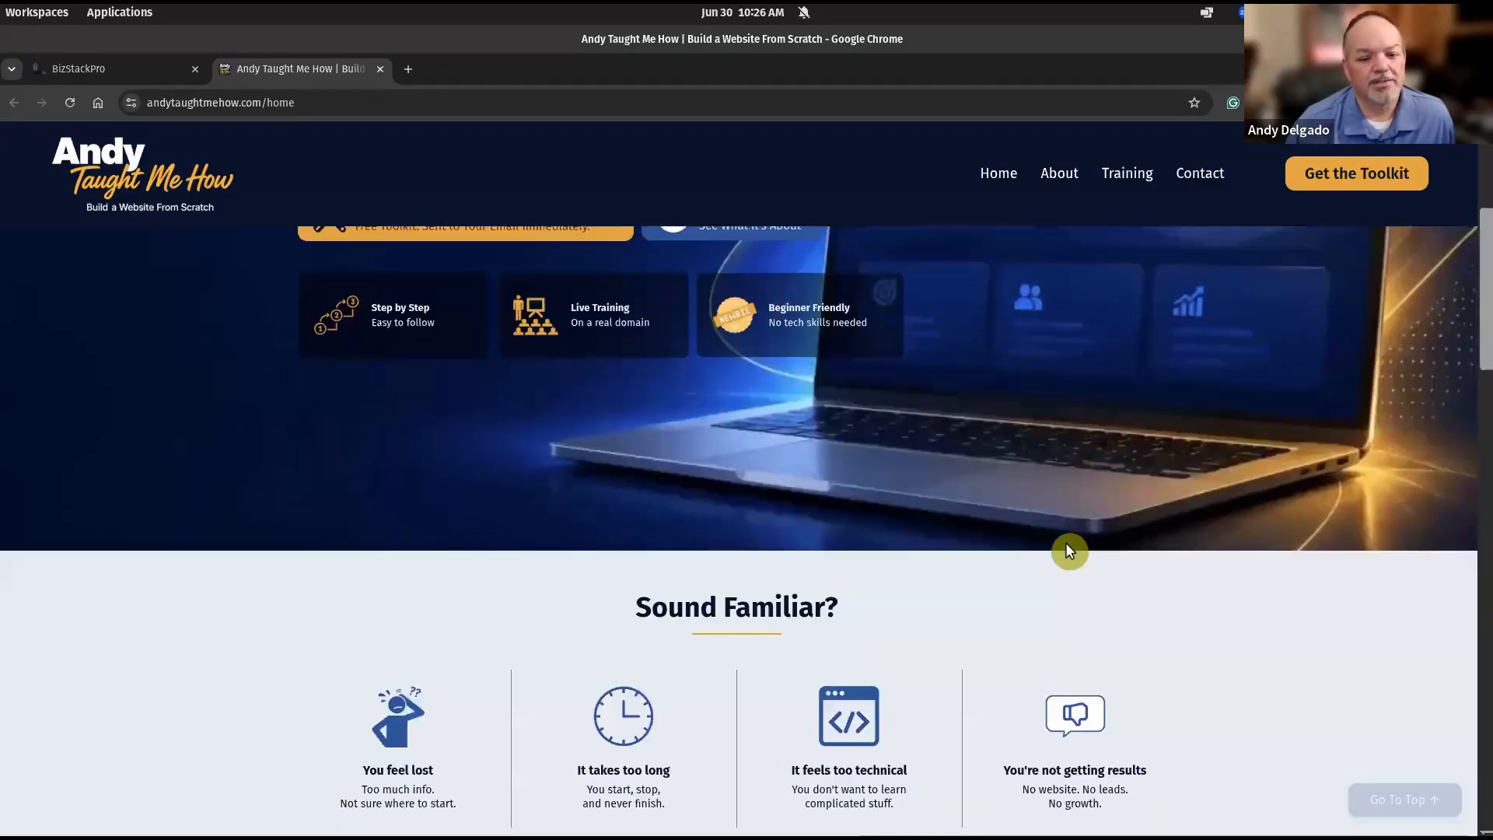
scroll(1066, 558, down, 10)
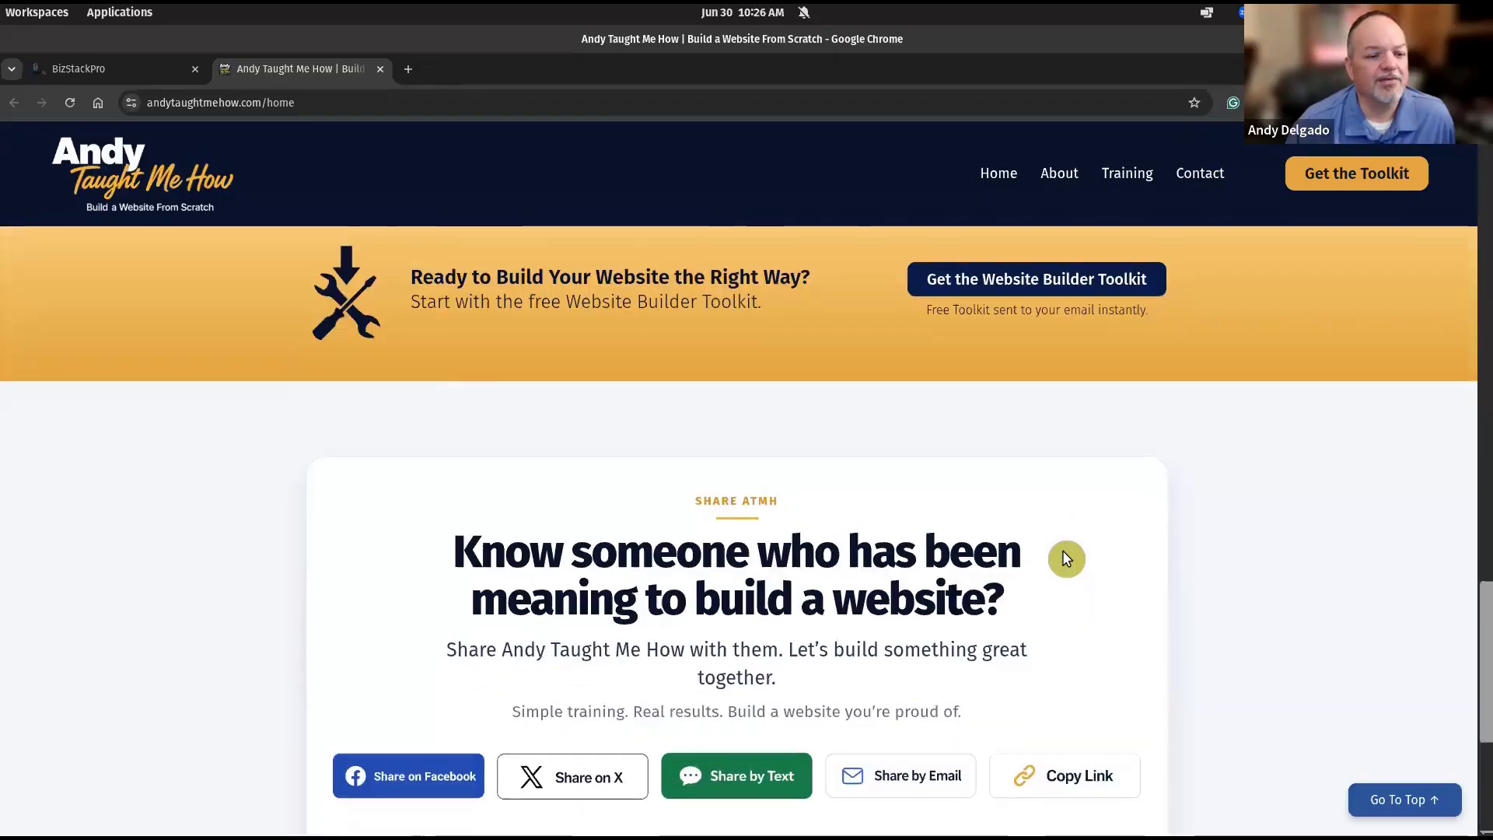
click(1433, 799)
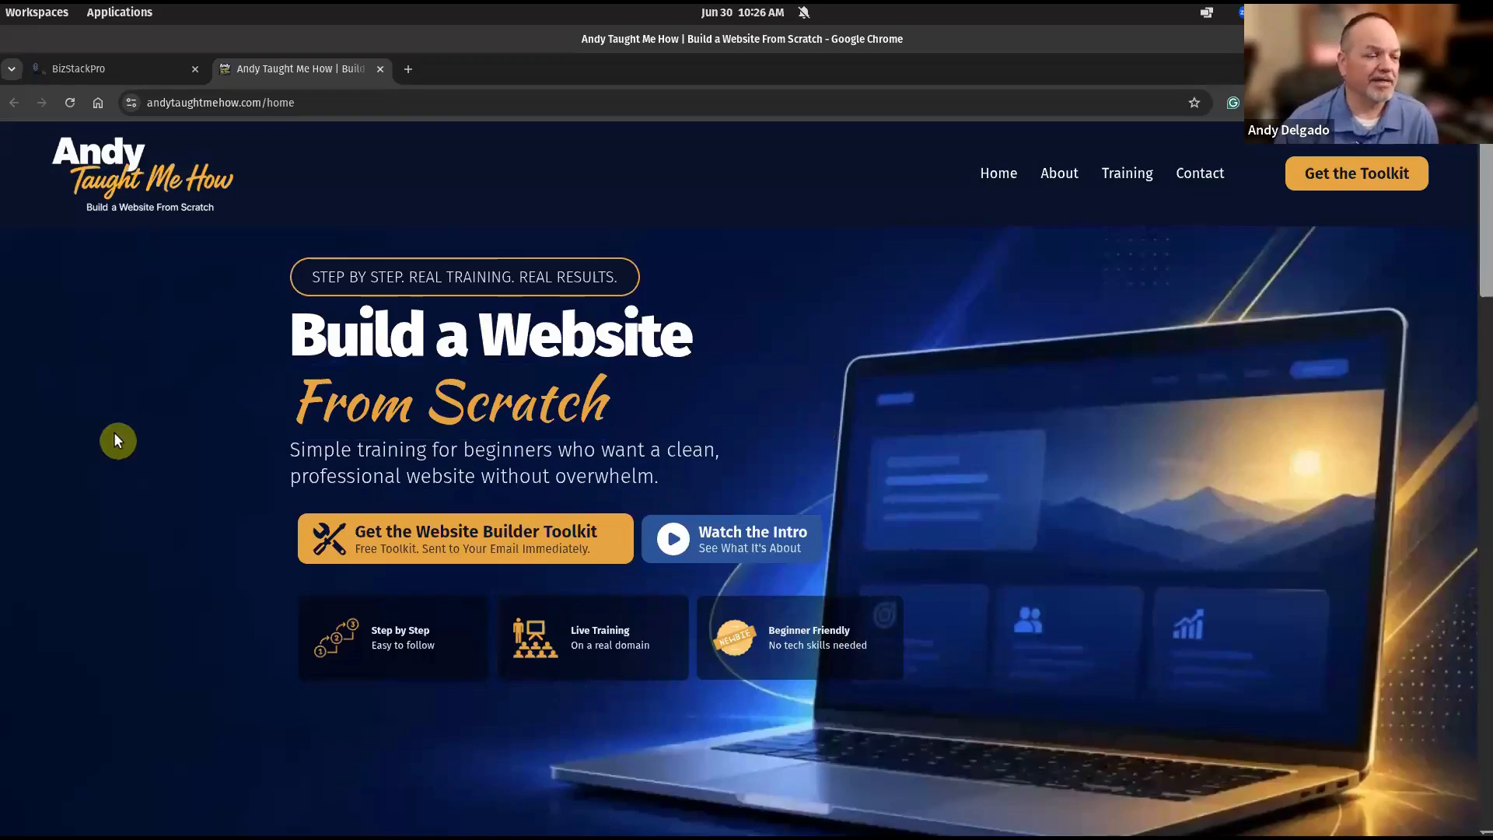
Highlight the html scroll-behavior rule in Custom CSS and retest Go To Top on the live page.
click(91, 67)
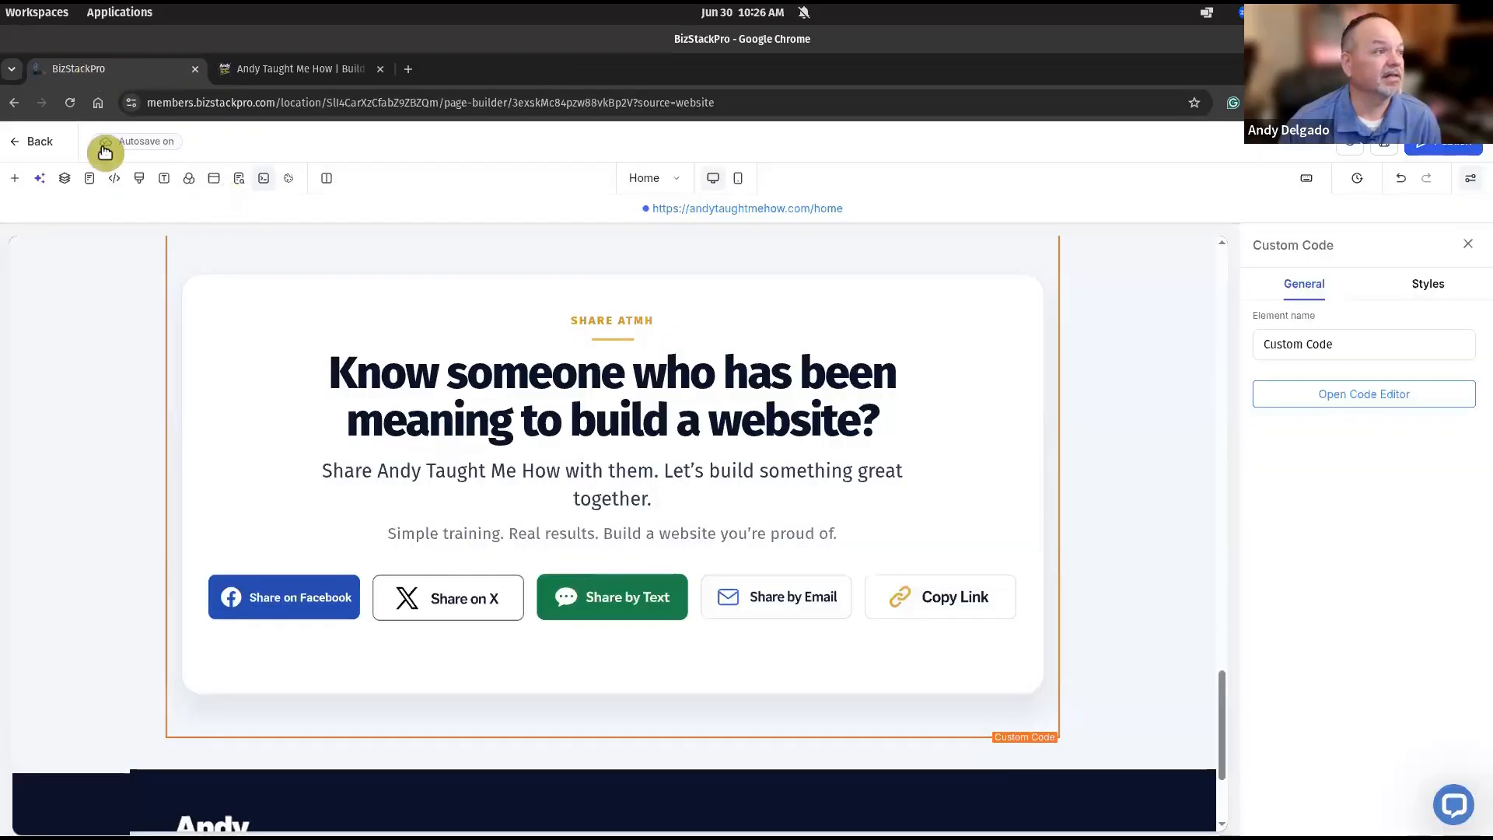
click(139, 178)
drag(459, 420, 413, 380)
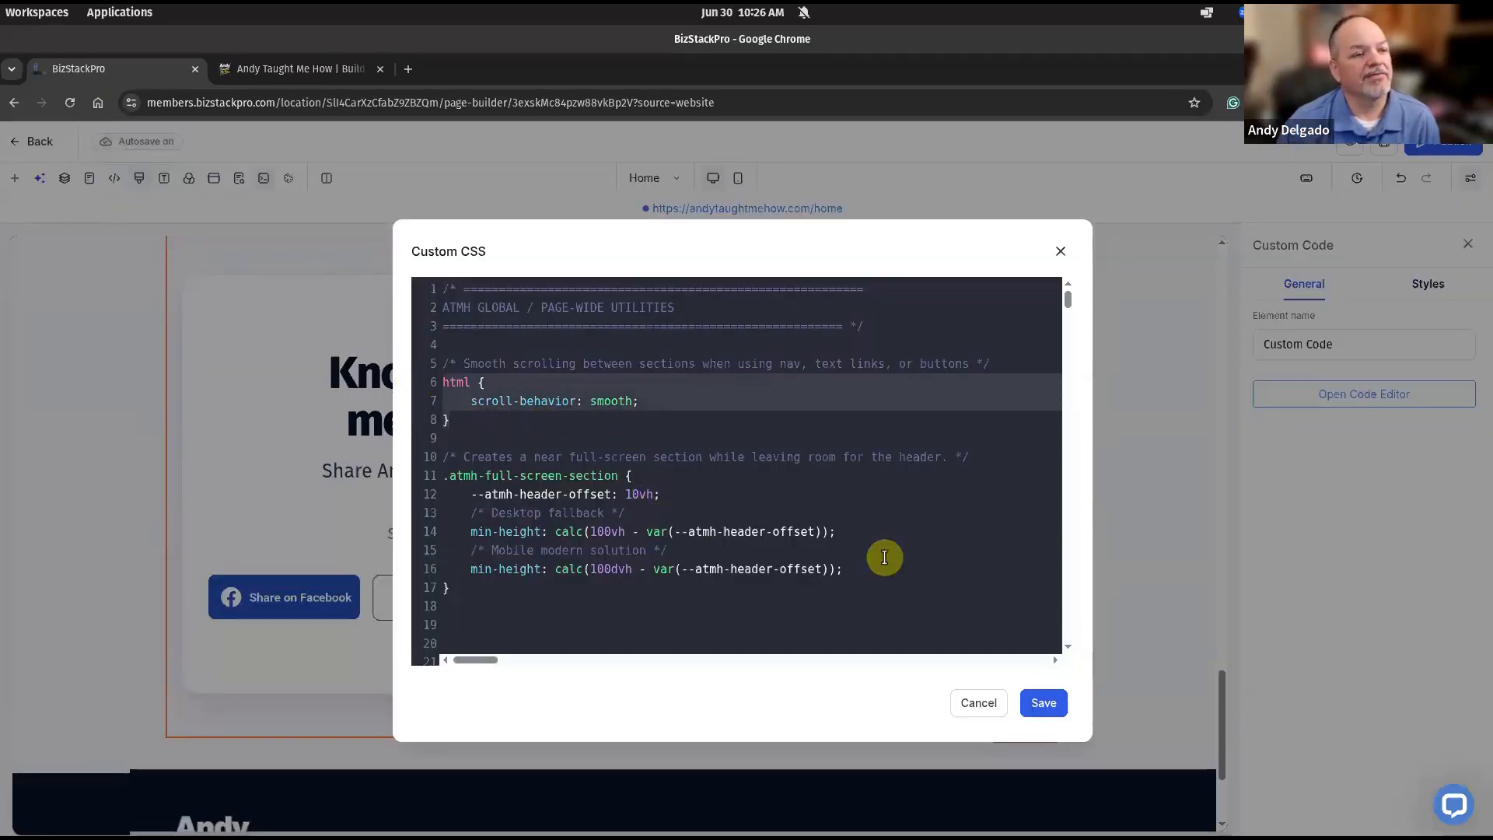
click(292, 67)
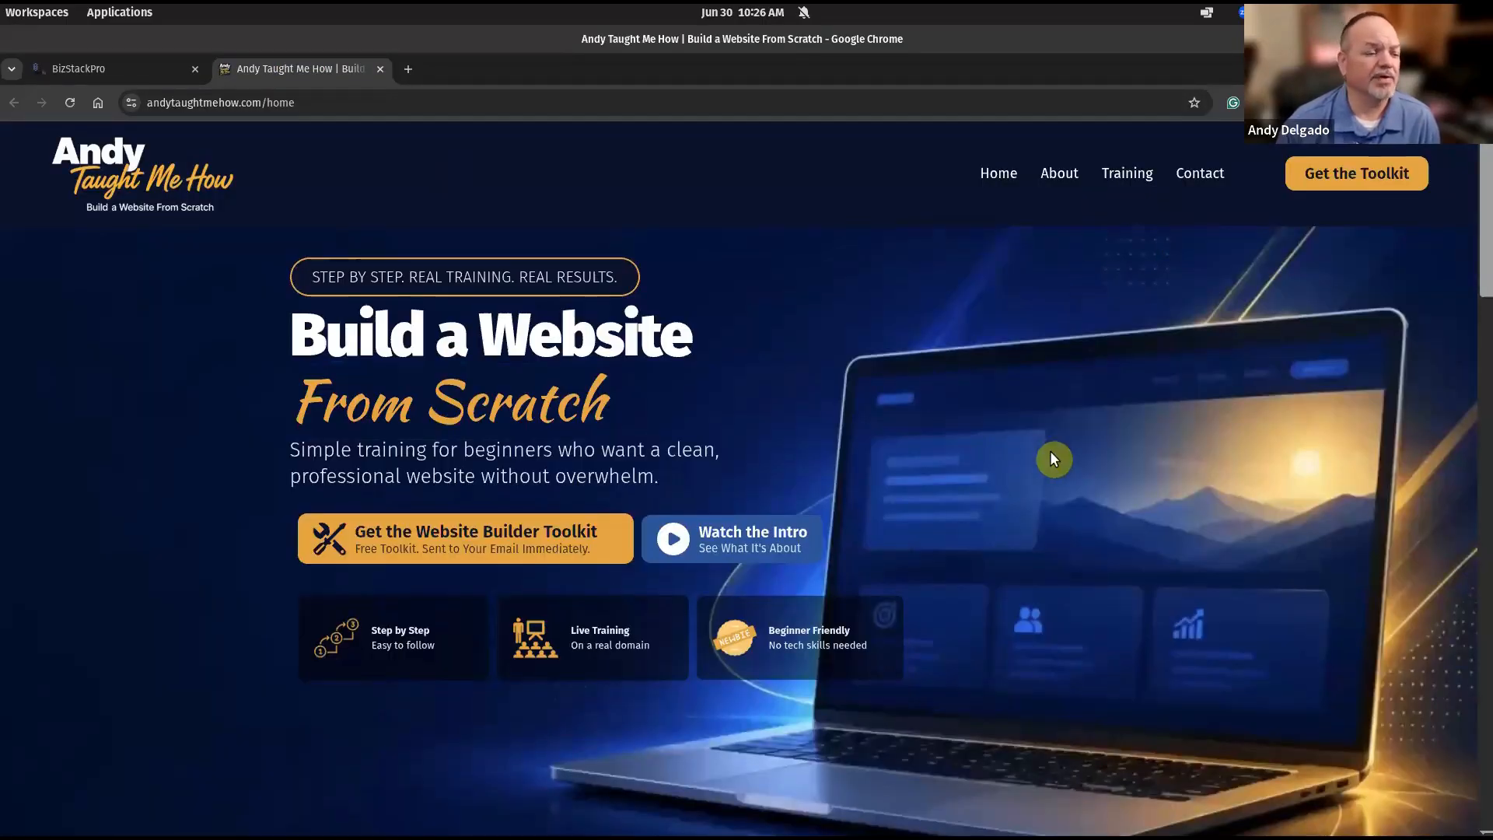
scroll(1054, 464, down, 15)
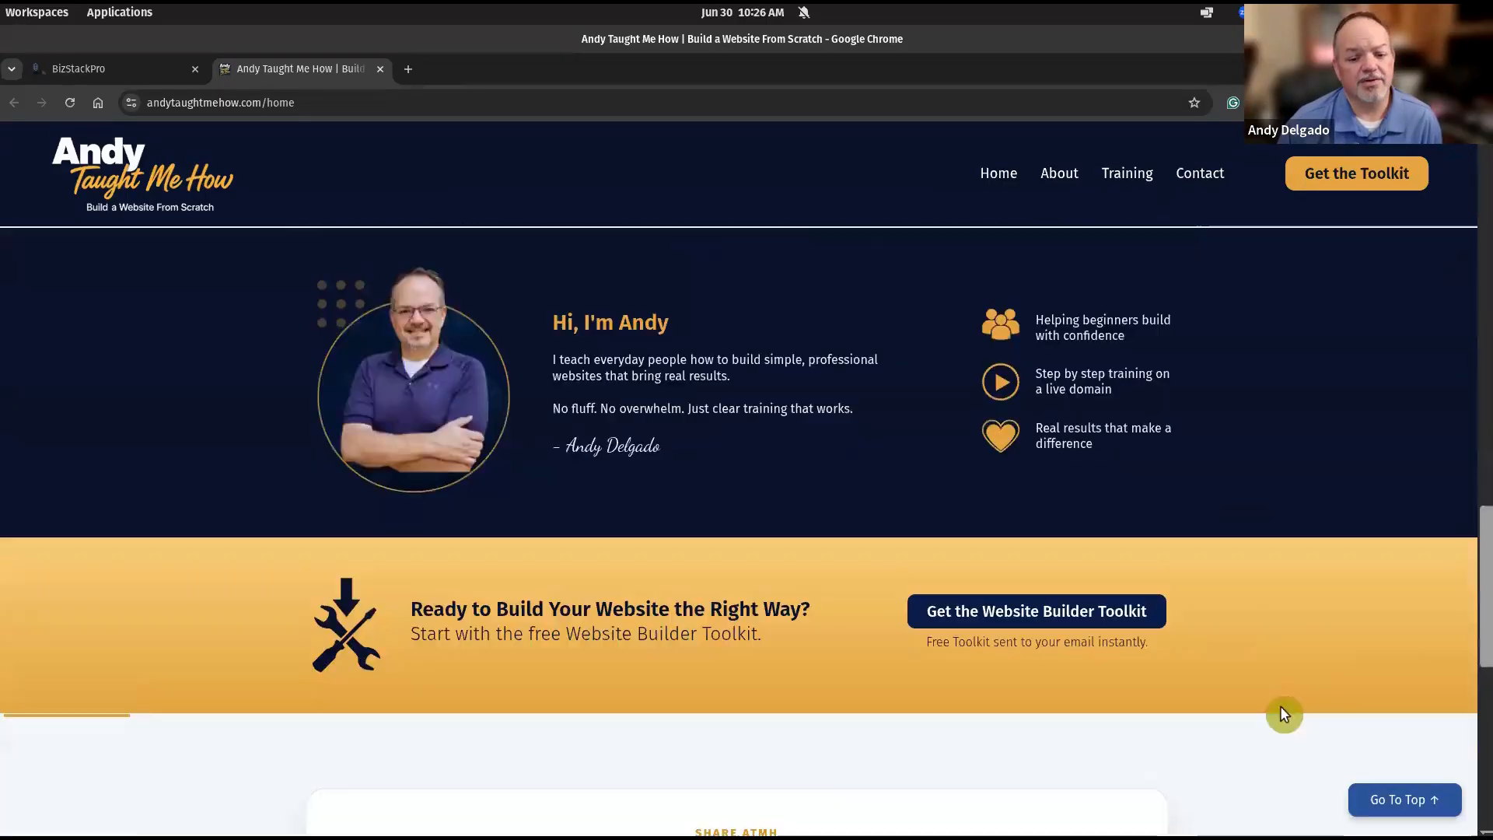
click(1405, 800)
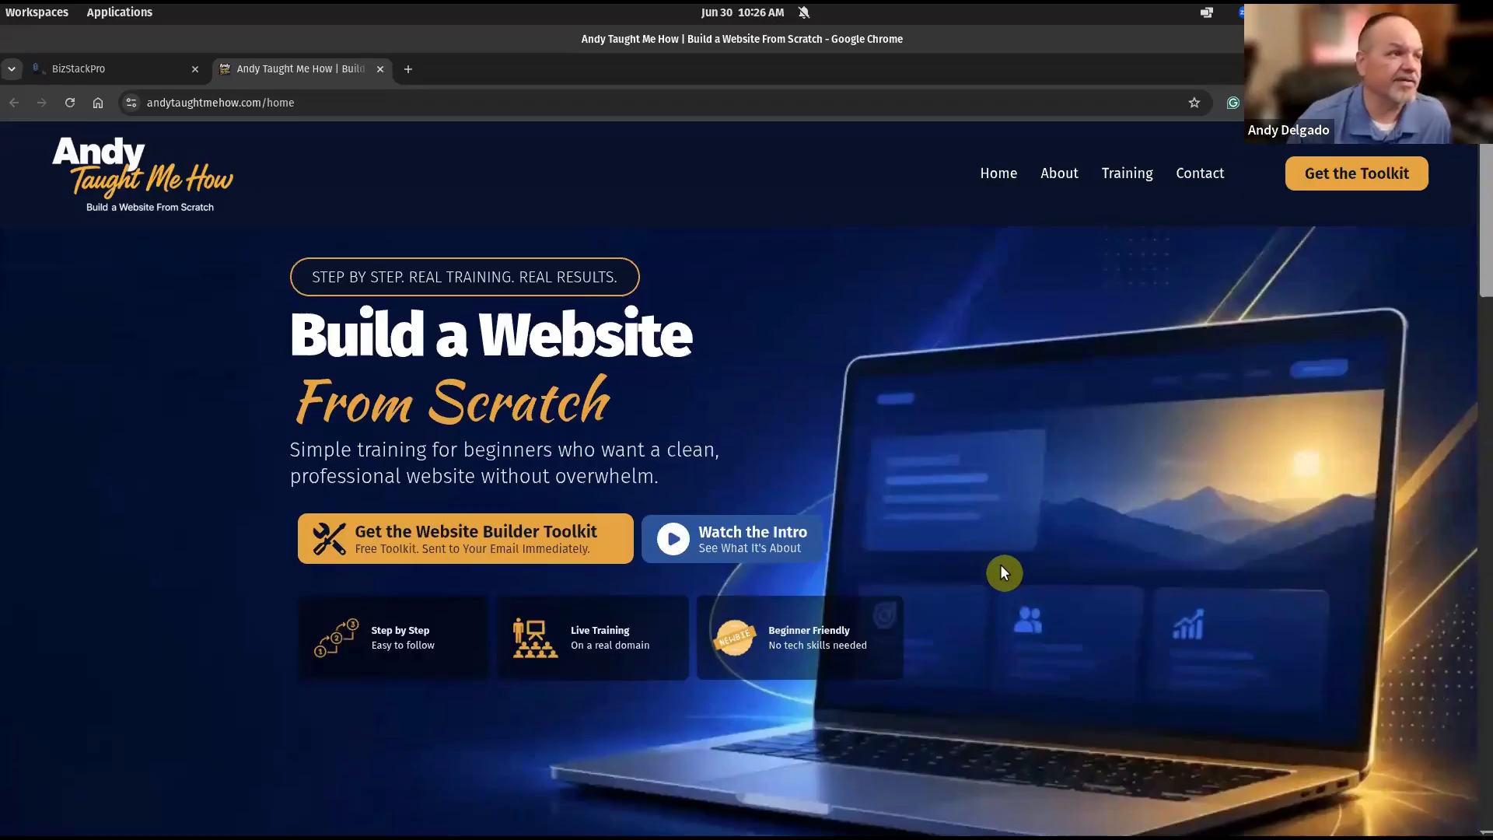
Back in the builder, cancel the Custom CSS dialog and scroll down to the homepage footer.
click(100, 67)
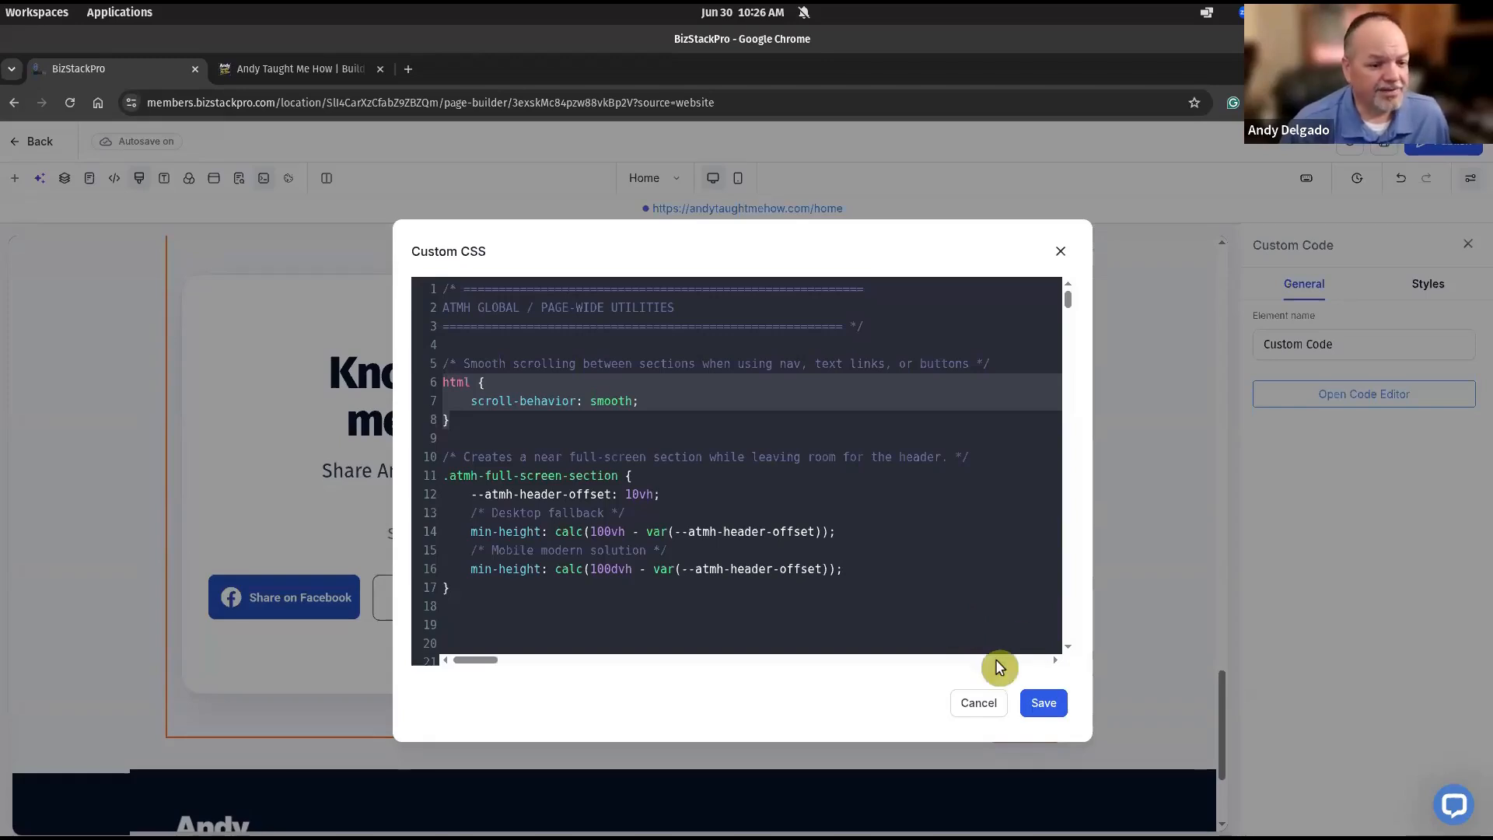
click(977, 703)
scroll(997, 611, down, 1)
scroll(998, 612, down, 2)
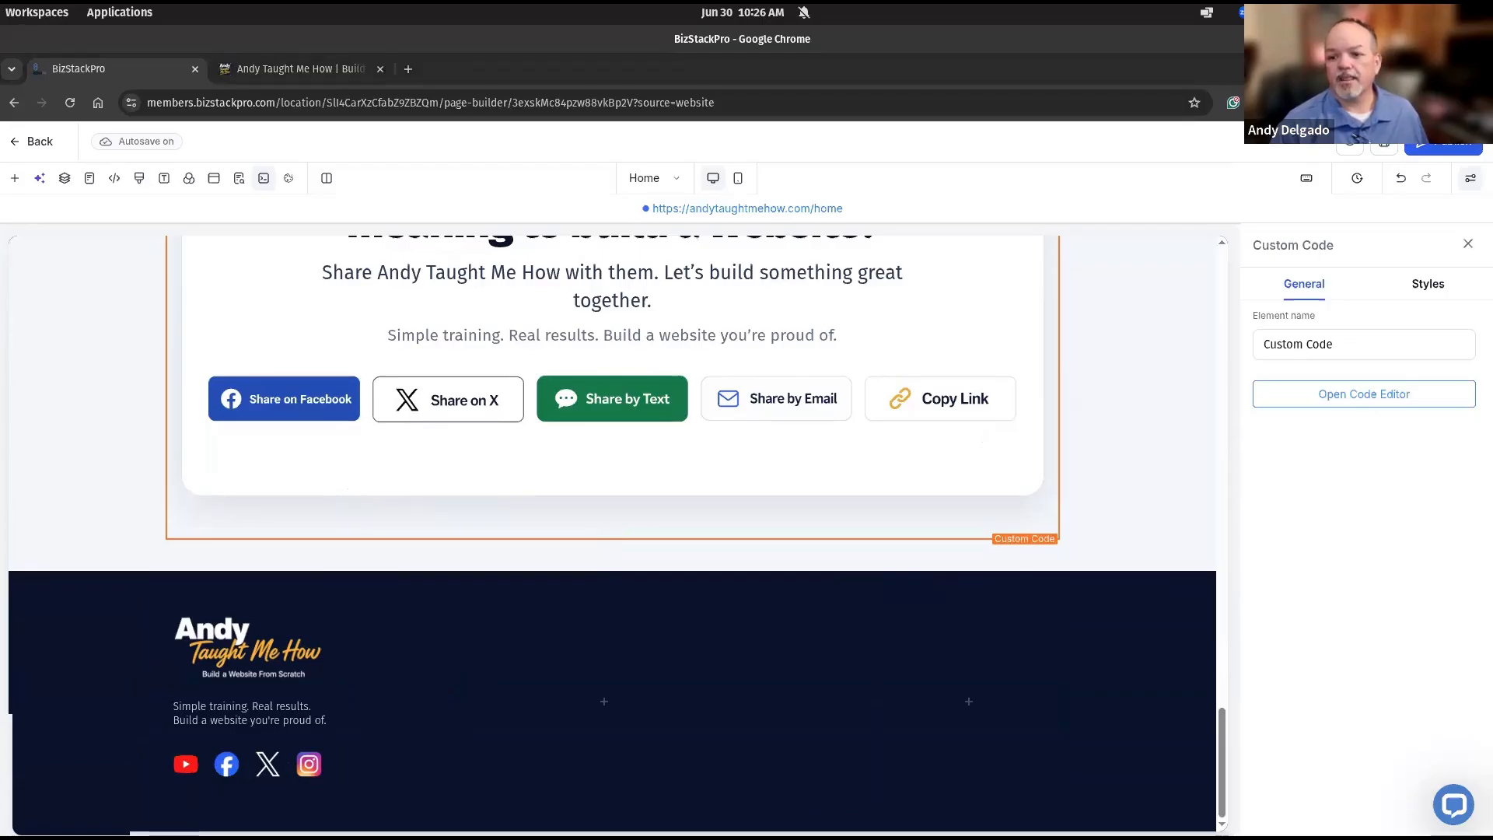
Bring the ATMH Session 06 deck over the builder, maximized on slide 11's CTA strip and footer.
drag(1134, 181, 965, 170)
double_click(964, 168)
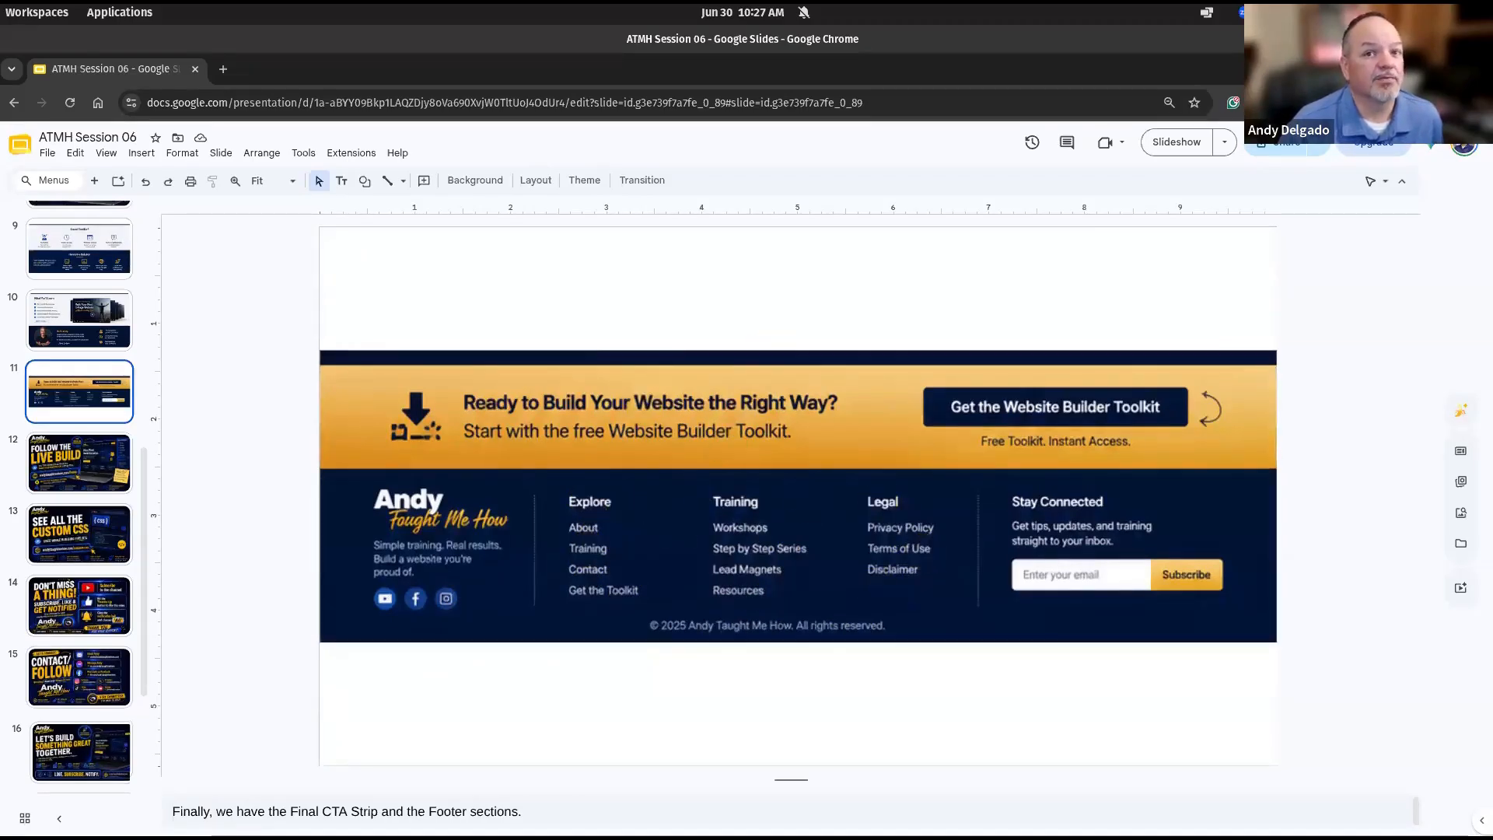
Switch back to the BizStackPro builder showing the footer's logo, tagline, social icons and empty second column.
key(alt+Tab)
mouse_move(598, 633)
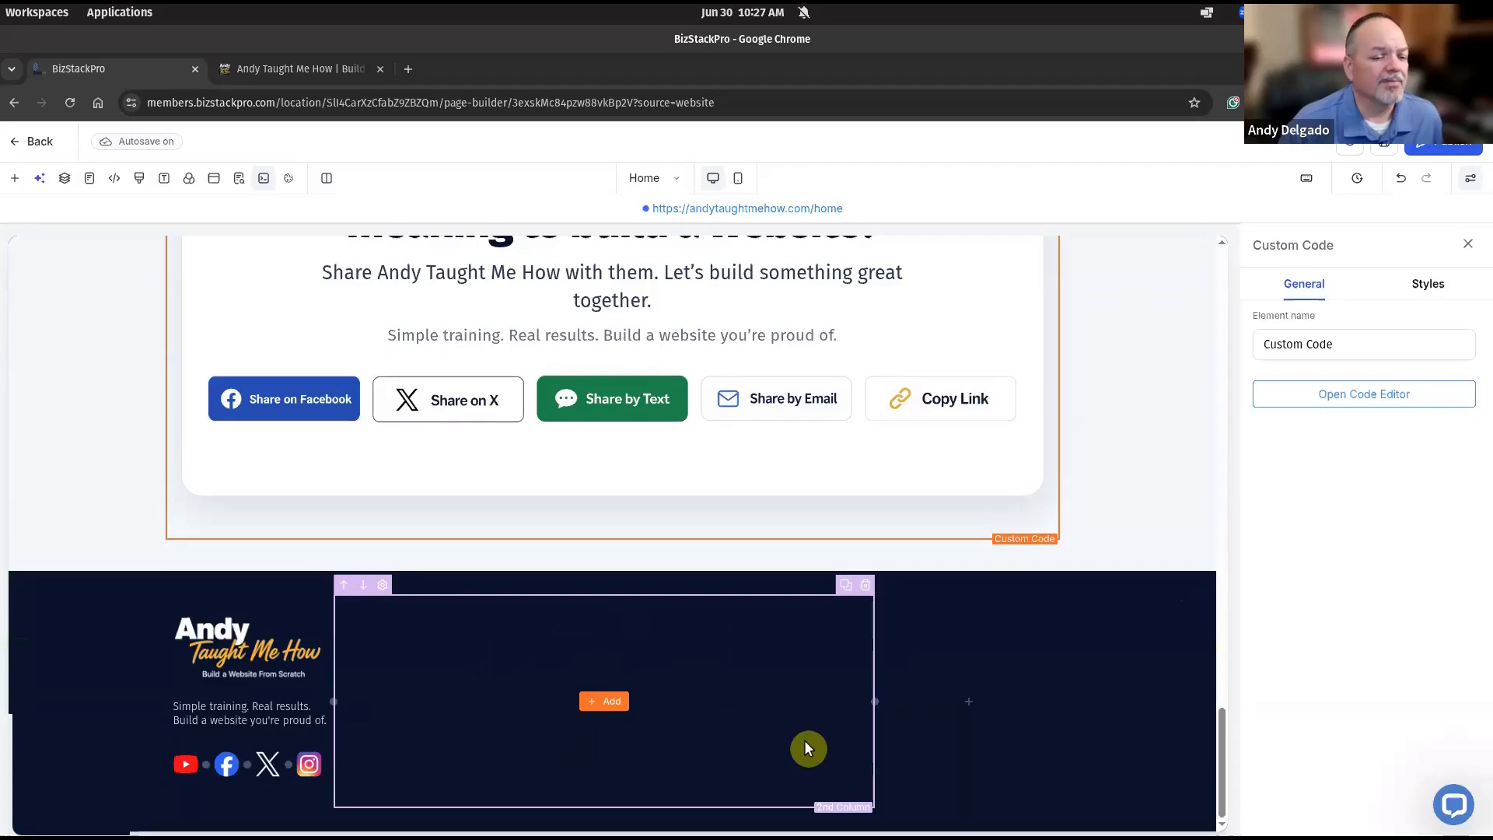
scroll(719, 712, up, 10)
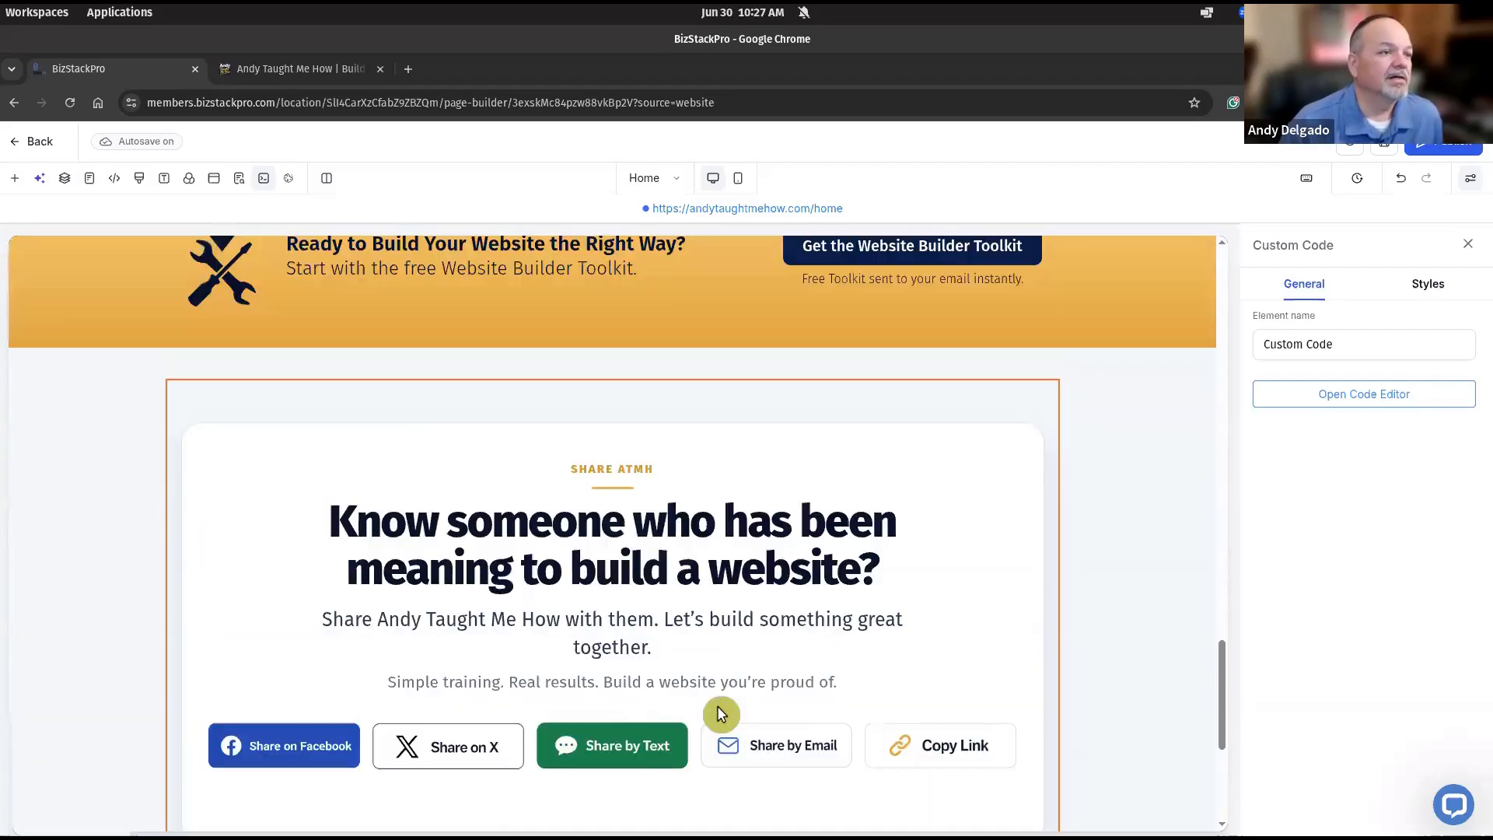
scroll(717, 714, up, 8)
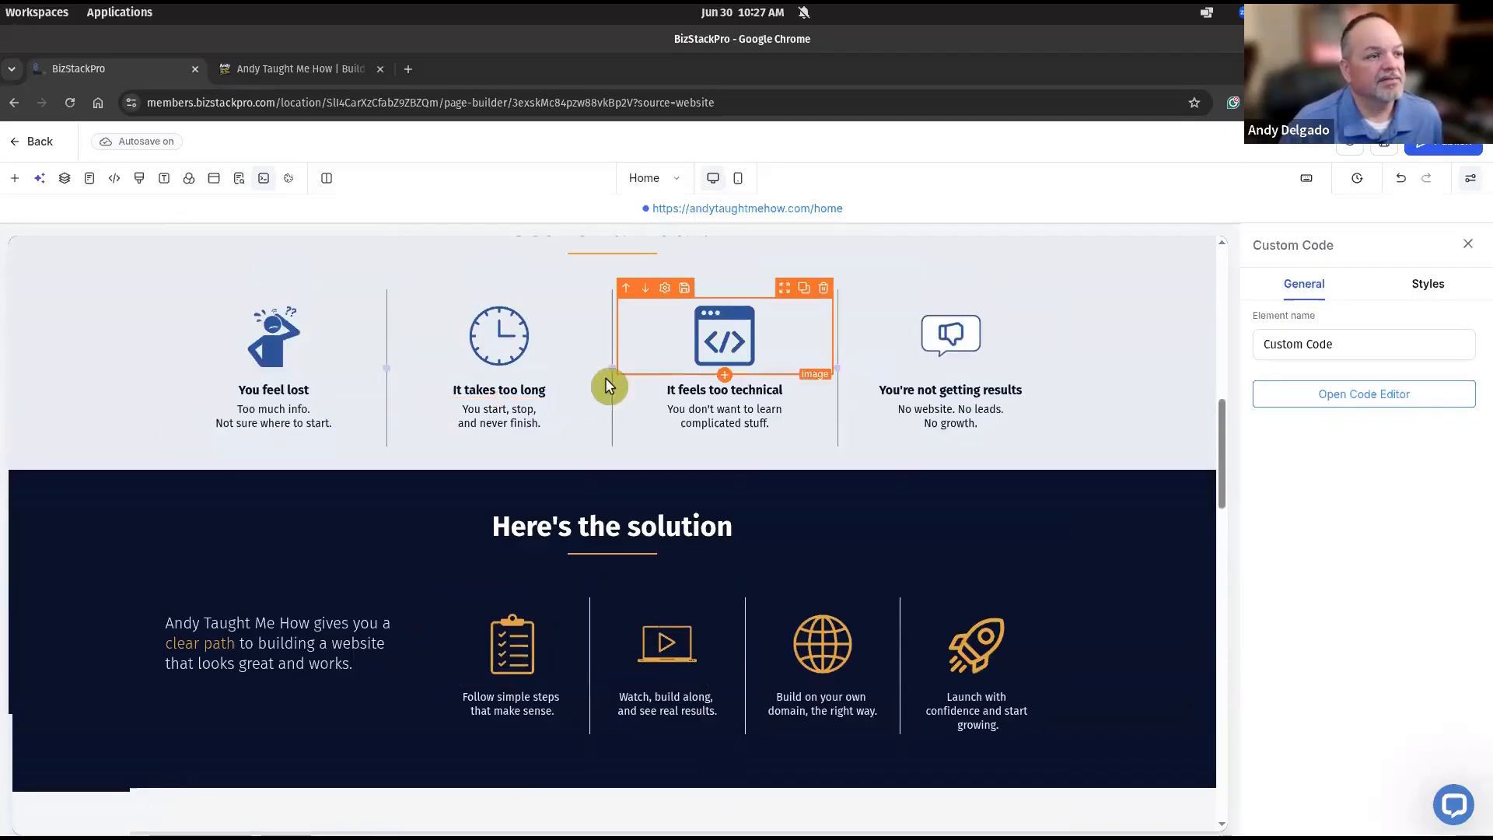
scroll(265, 483, up, 1)
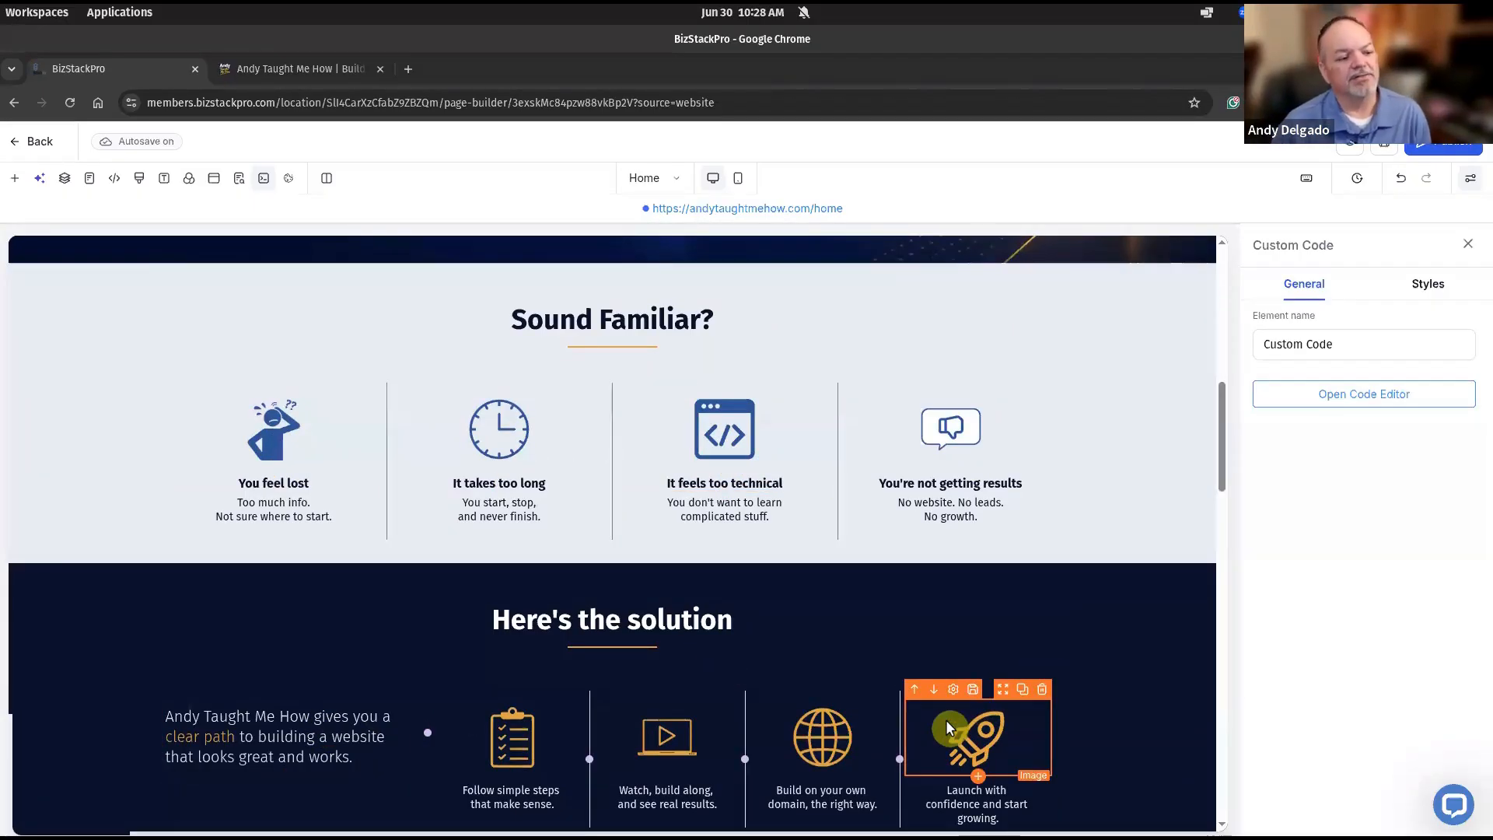
scroll(855, 711, down, 3)
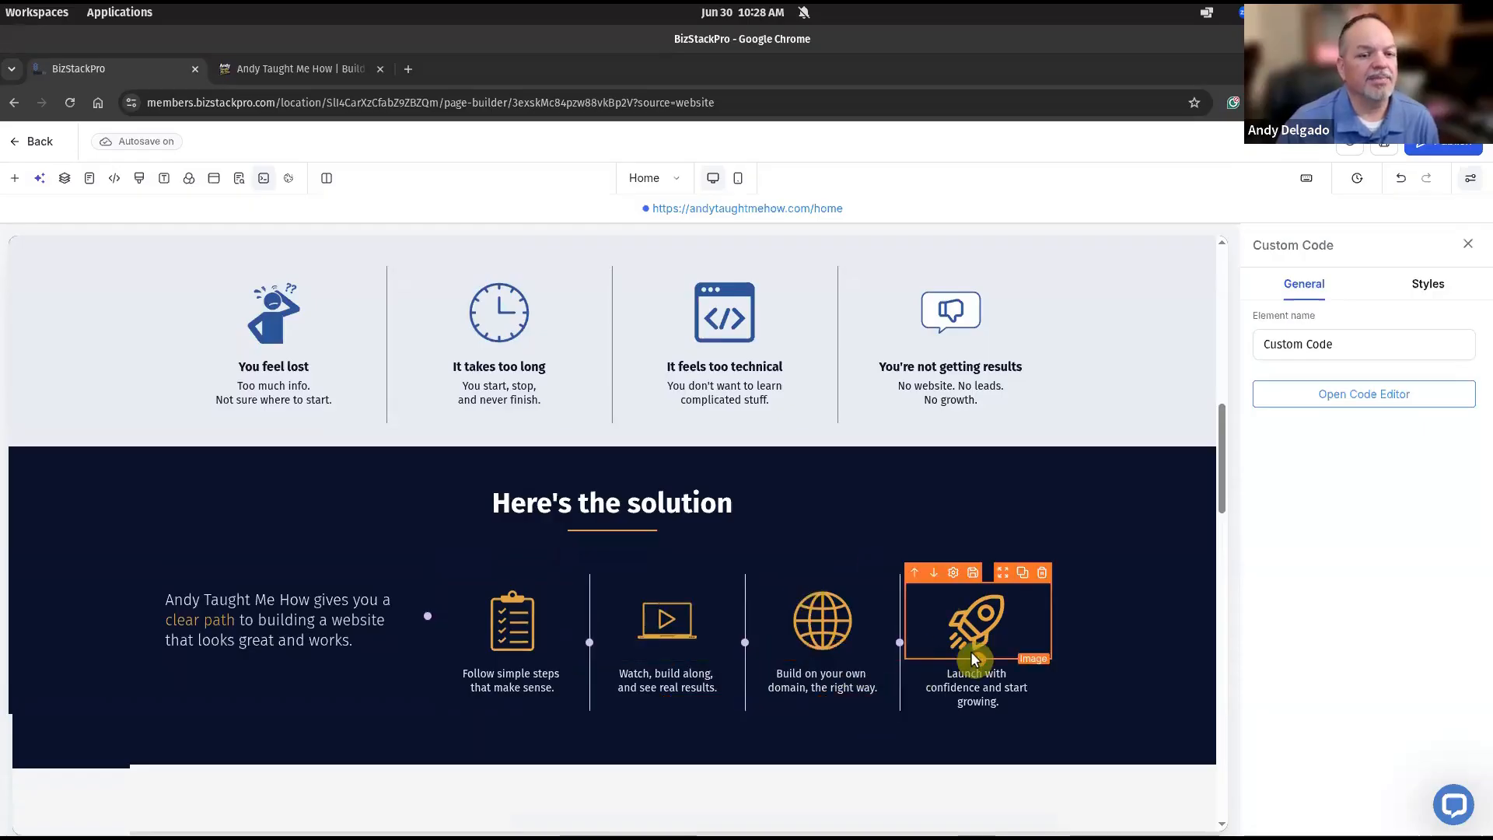
scroll(735, 585, down, 5)
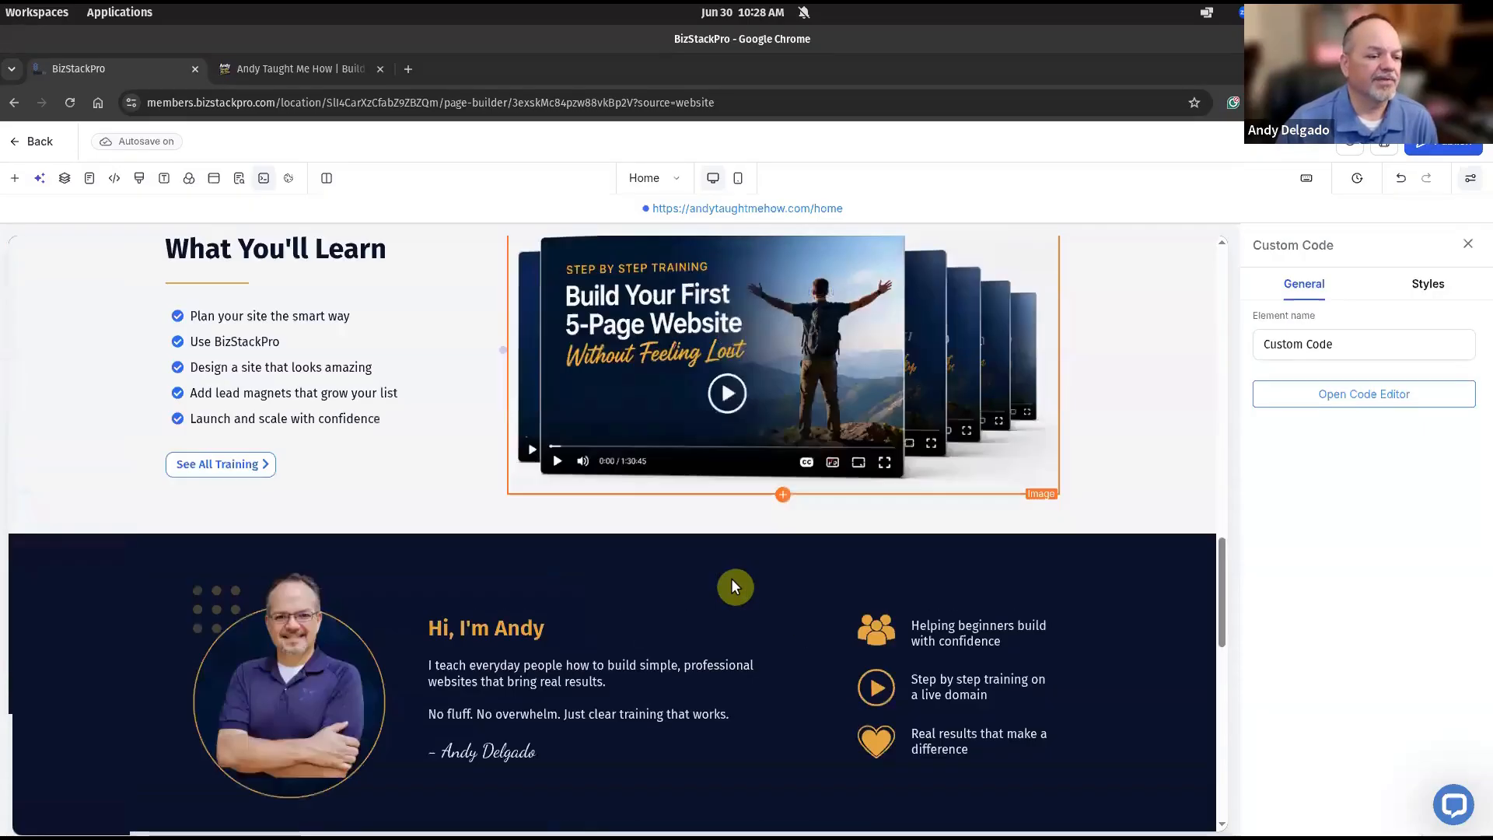
scroll(735, 585, down, 10)
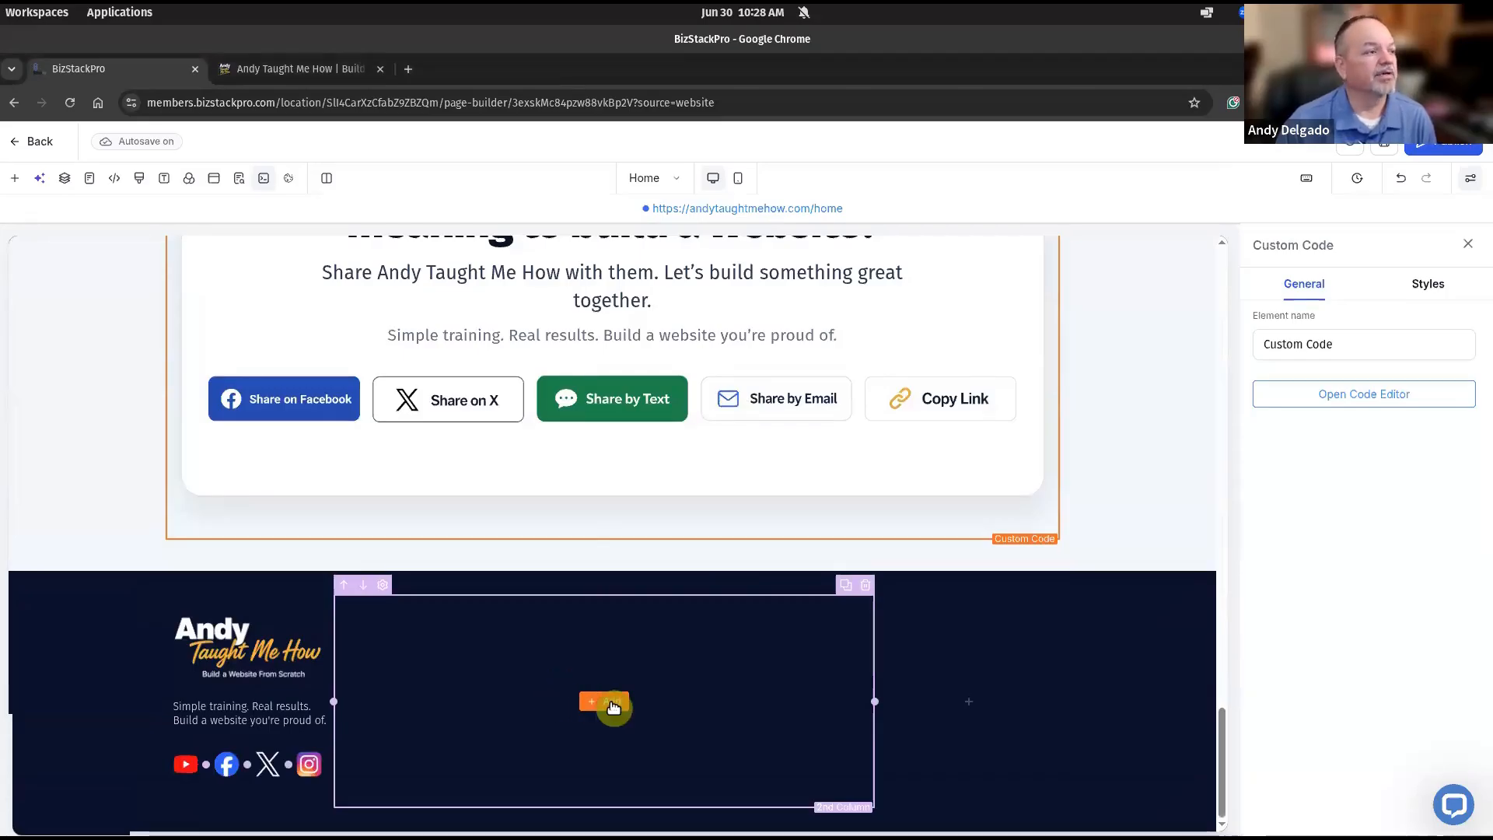
Insert a 3 Column row from Quick Add into the footer's second column.
click(604, 702)
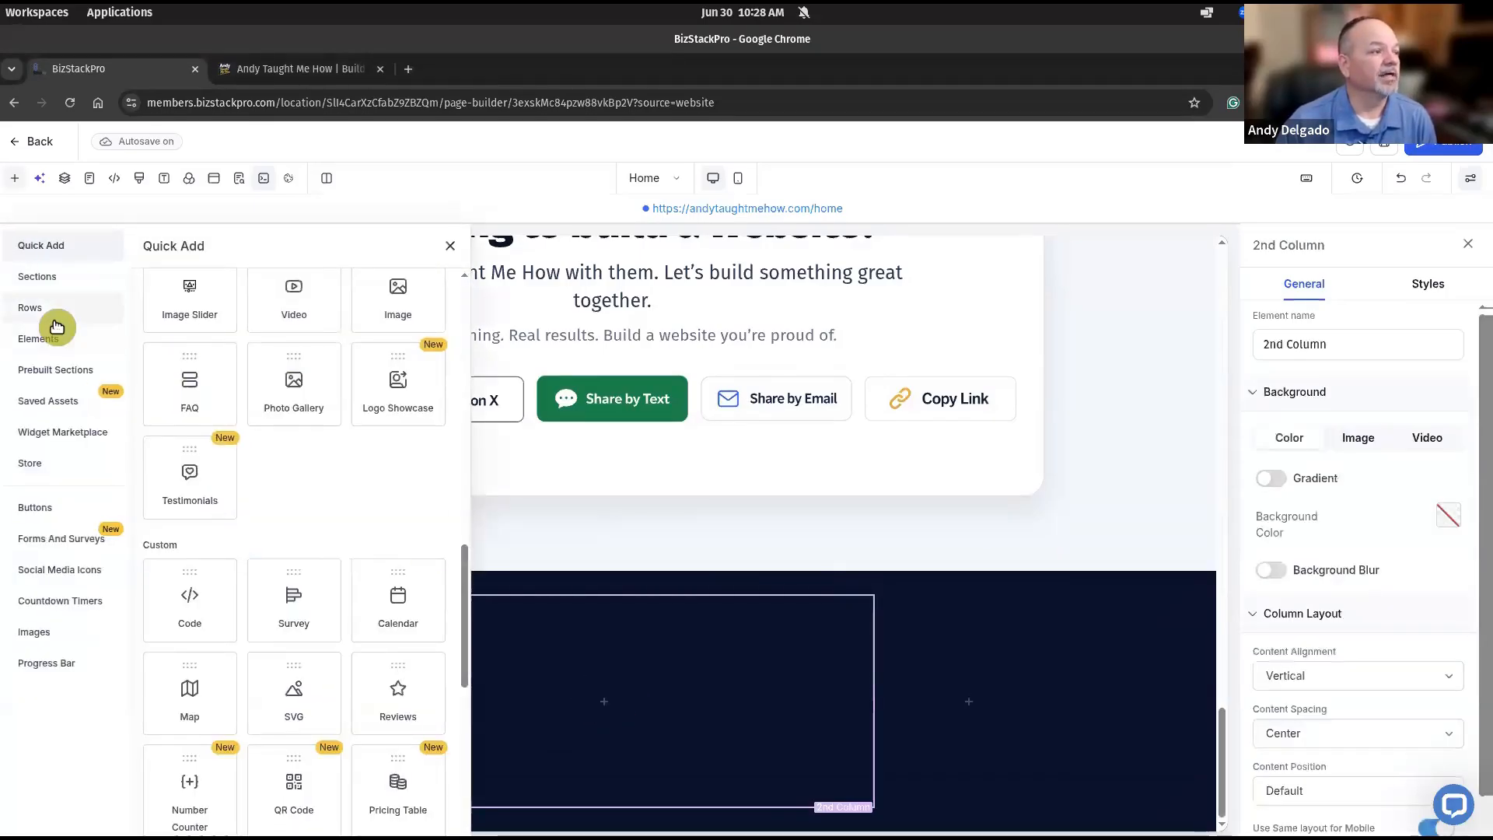
scroll(158, 411, down, 1)
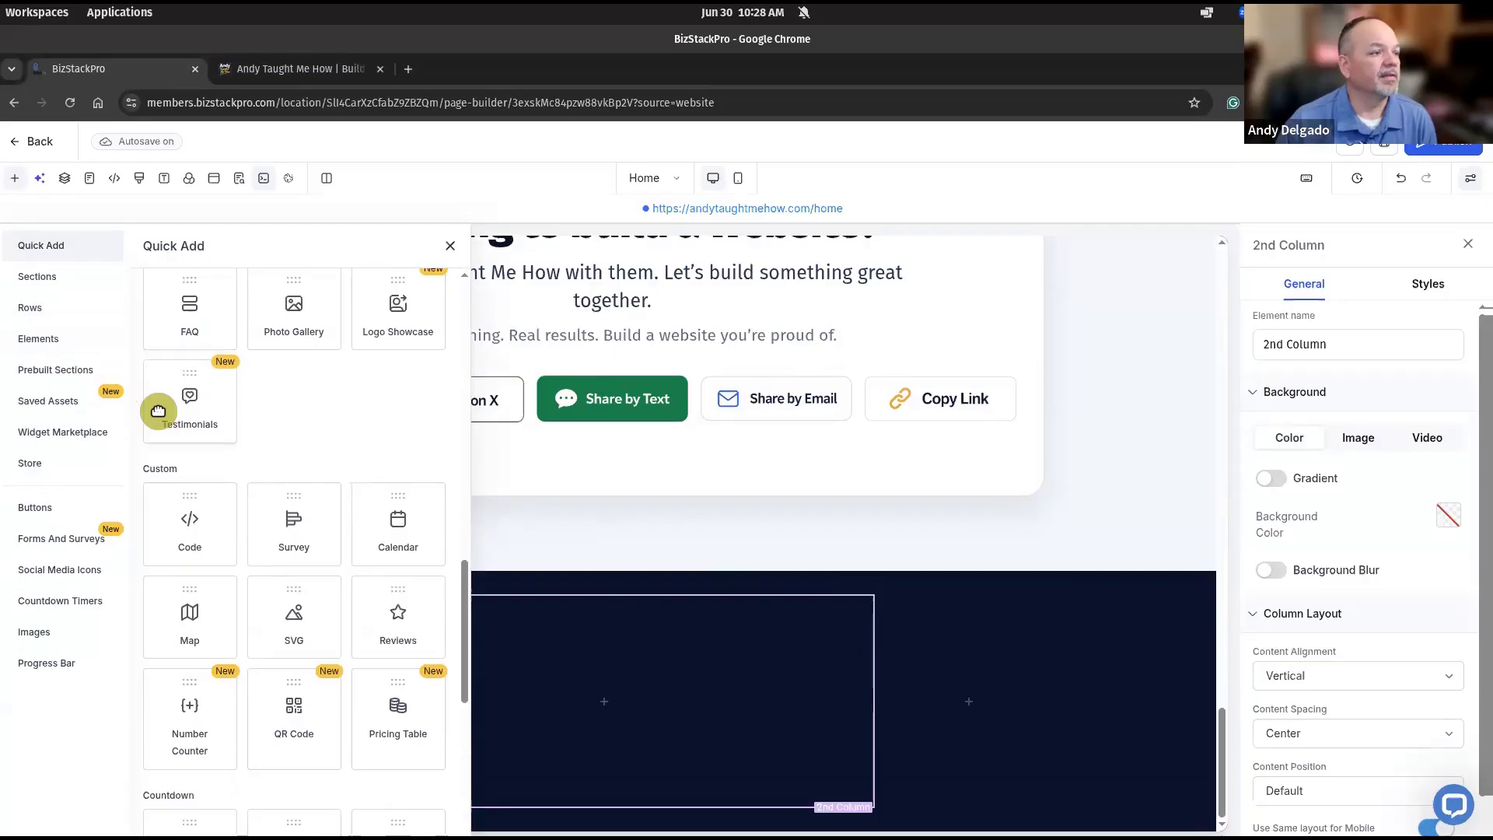
scroll(158, 411, up, 10)
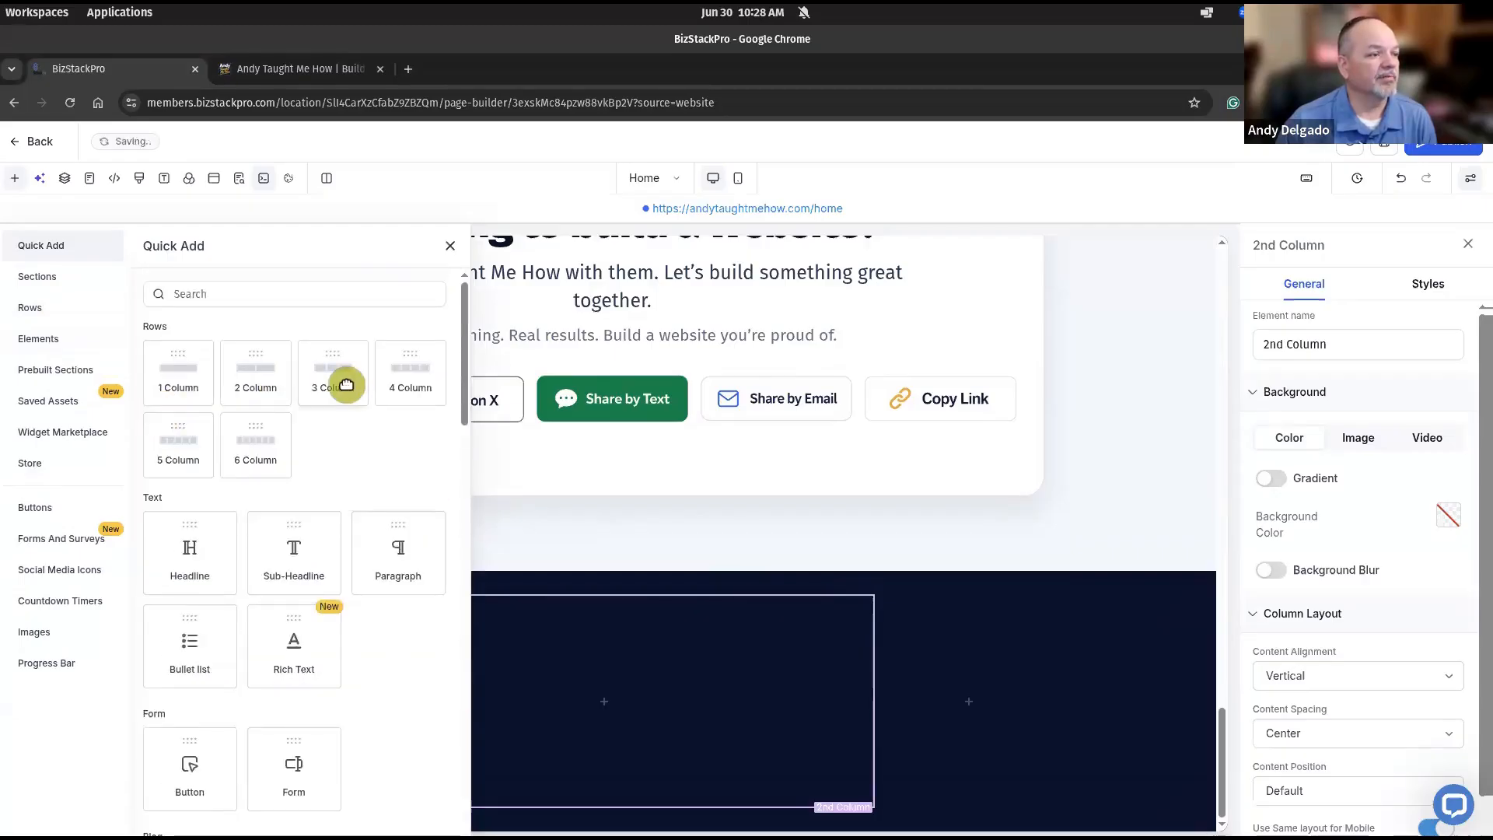
click(343, 382)
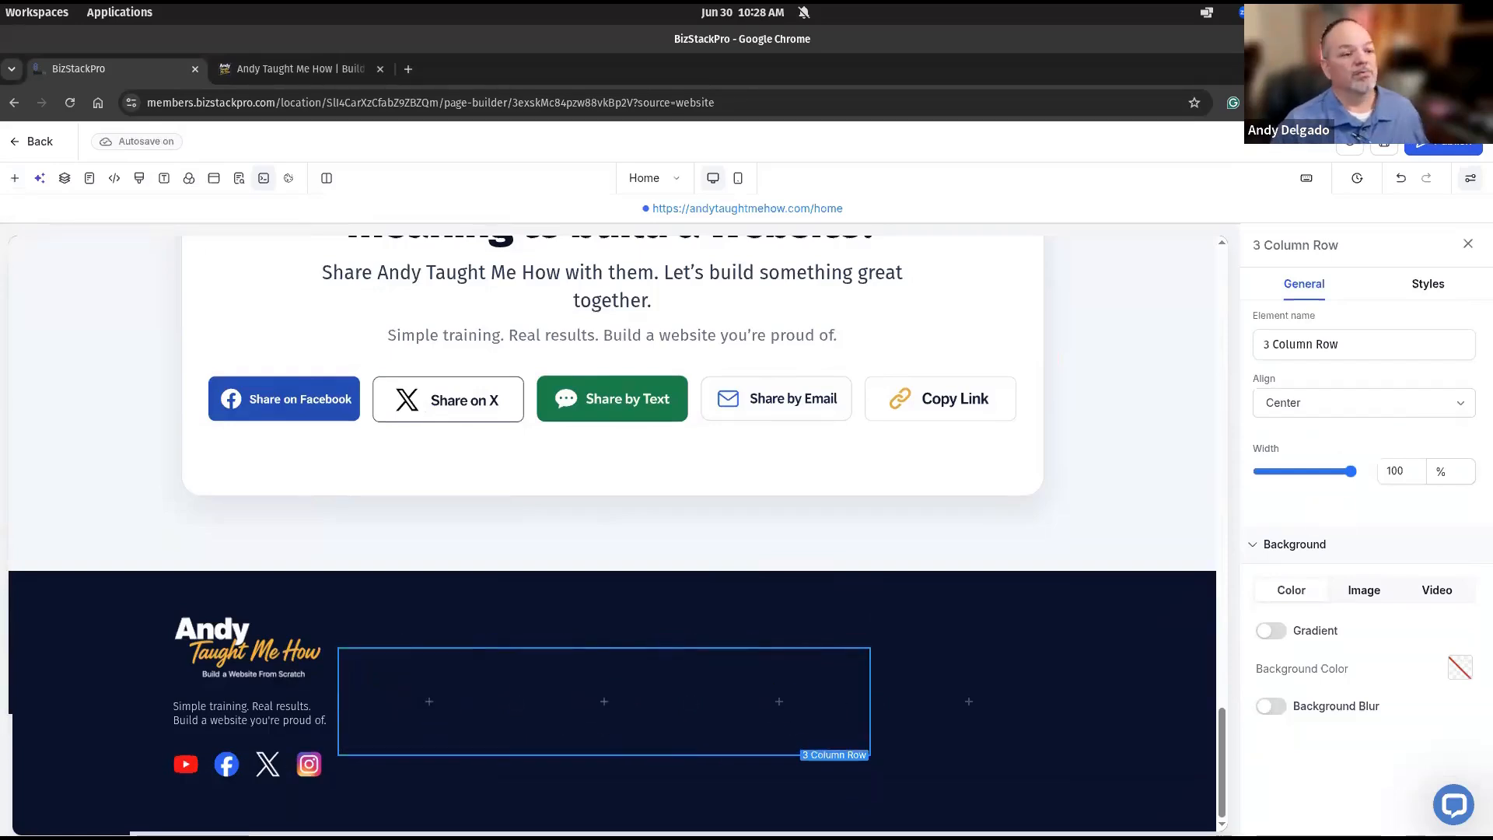
key(super)
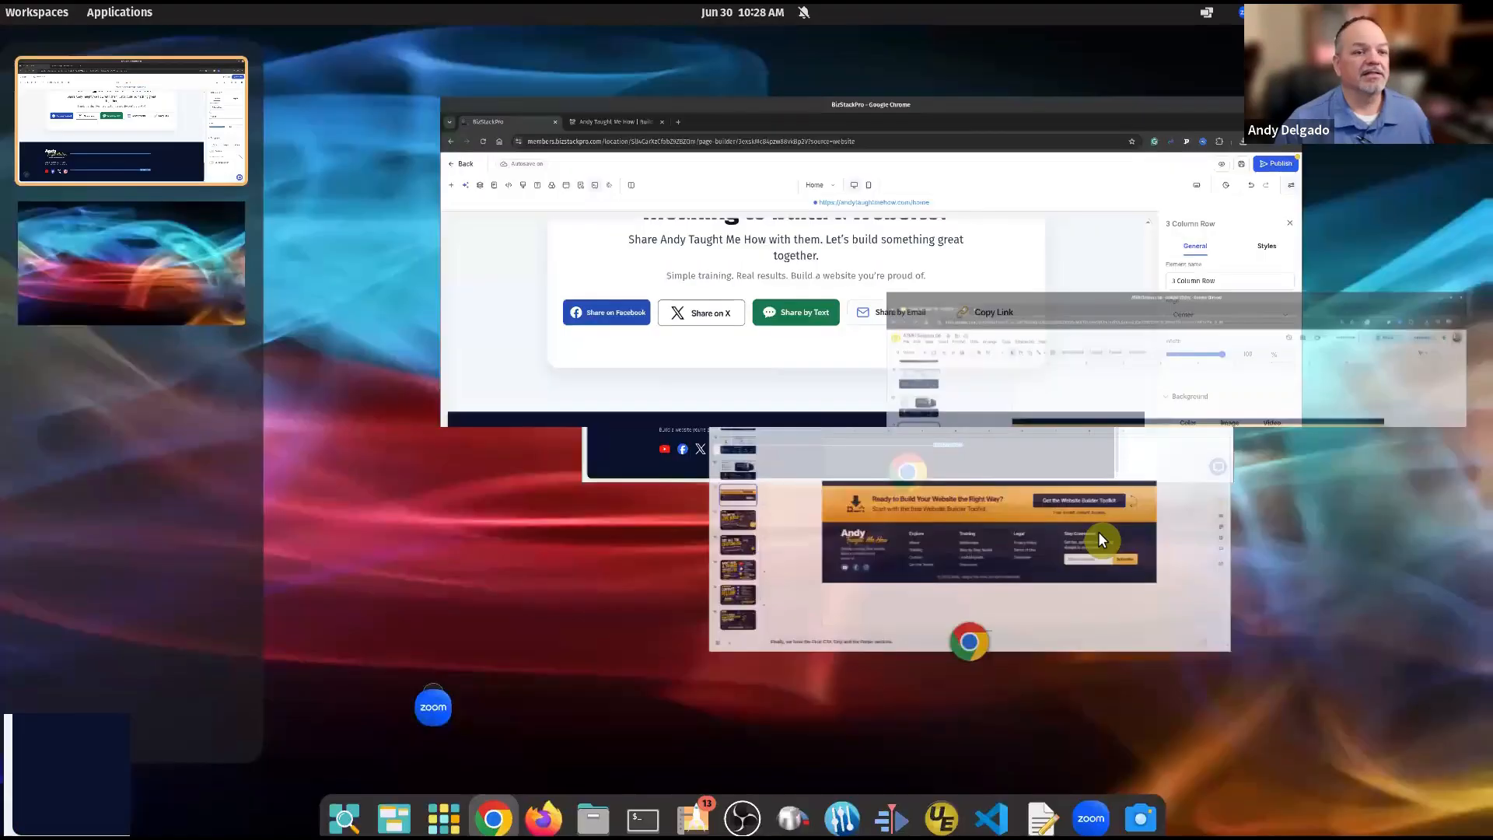
Compare with the footer mockup on Google Slides slide 11, then return to the page builder.
click(699, 591)
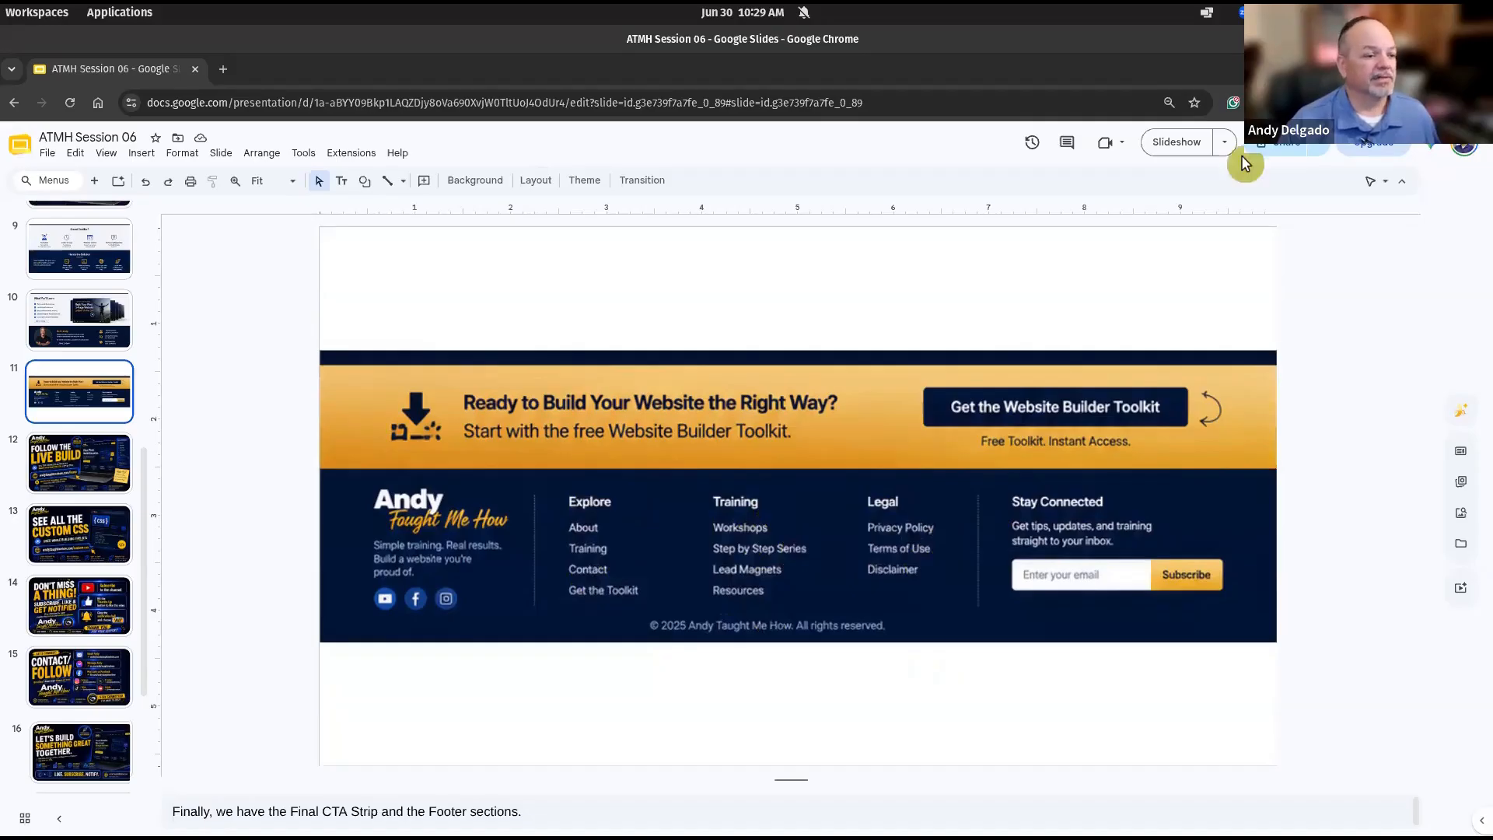
key(alt+Tab)
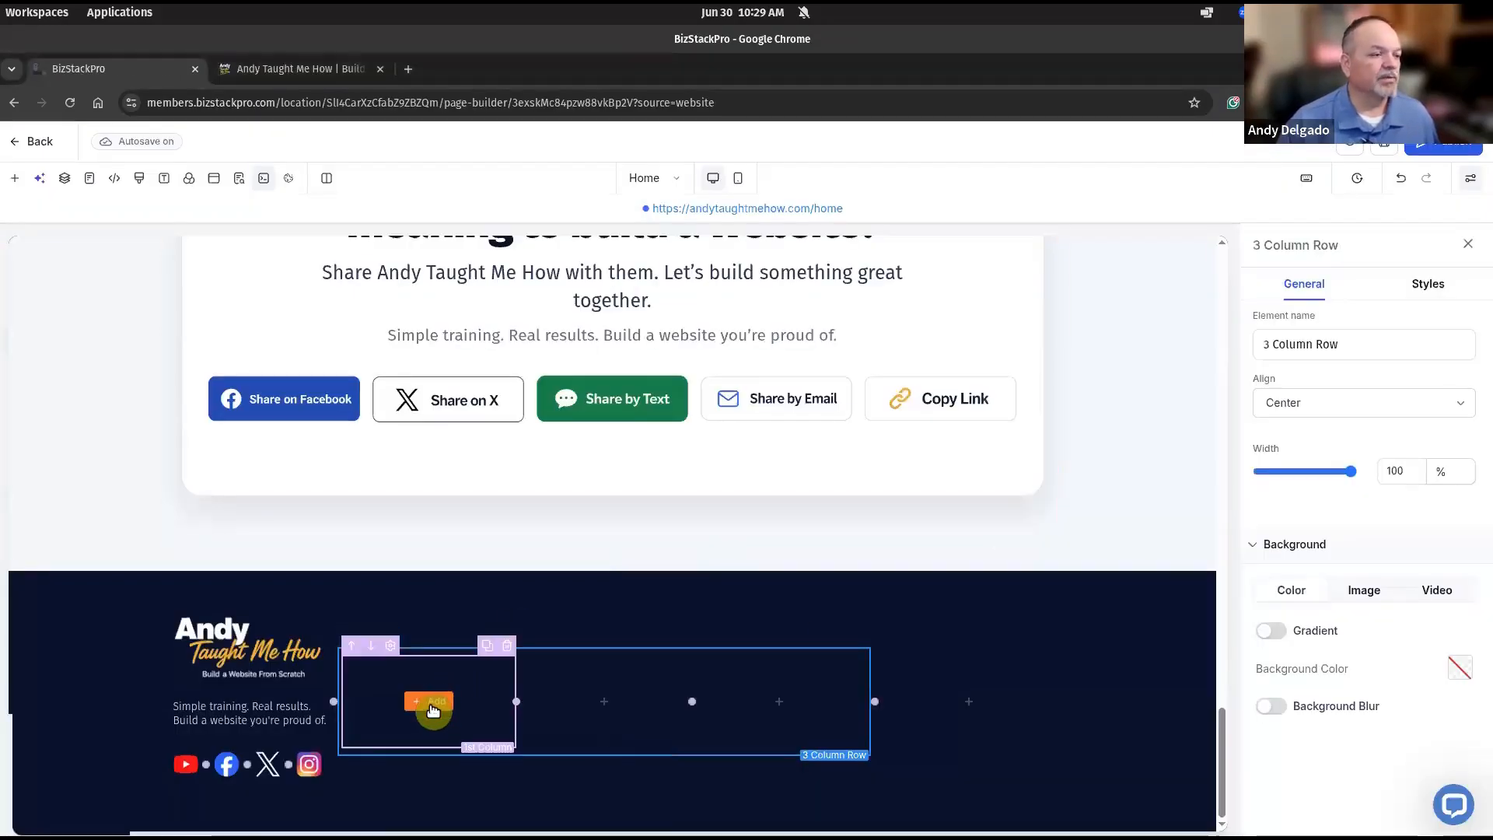
Drag a Paragraph element from Quick Add into the new row's first column.
click(433, 709)
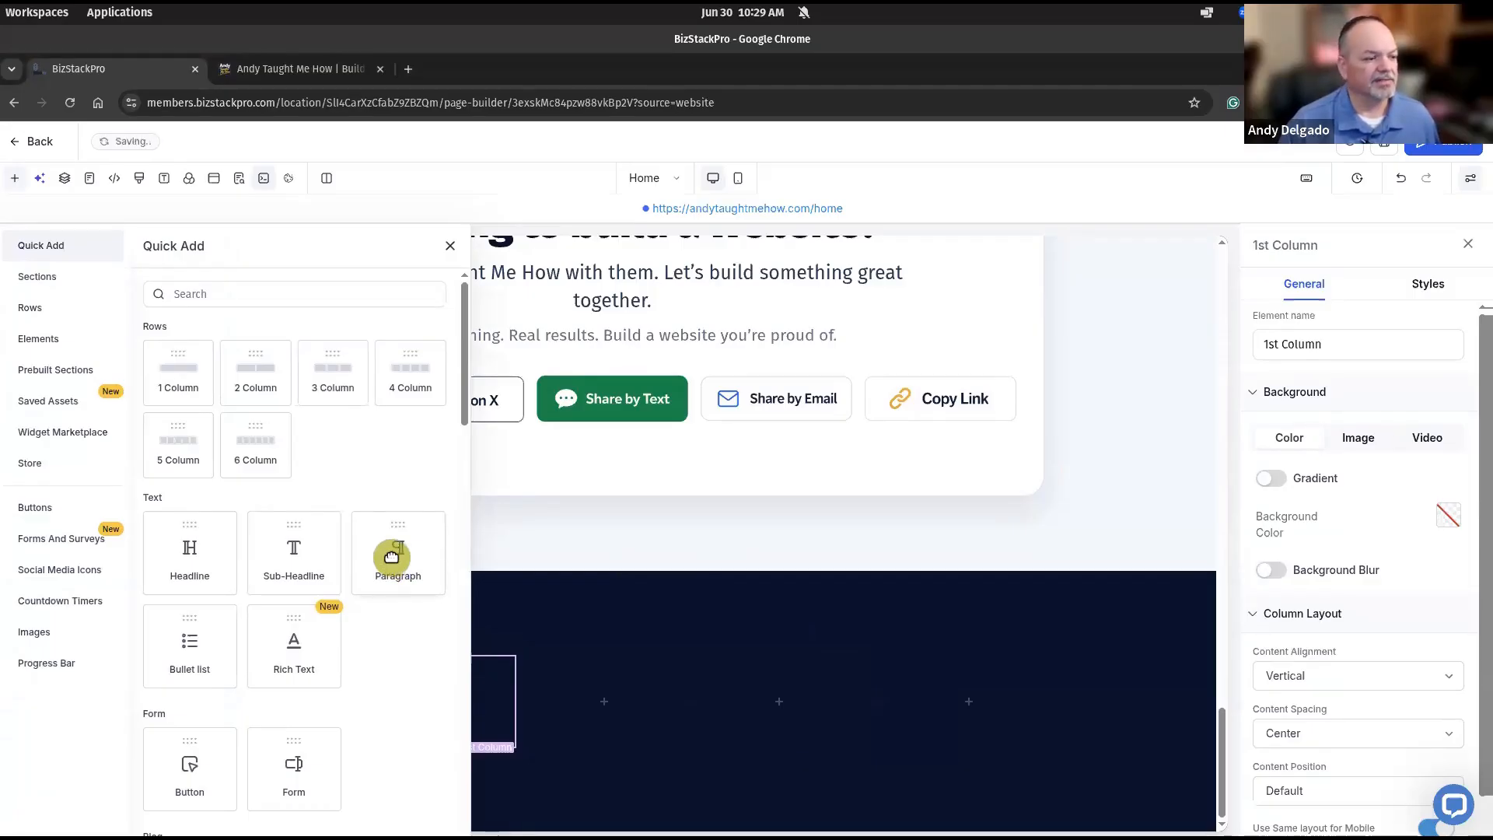
drag(391, 556, 419, 698)
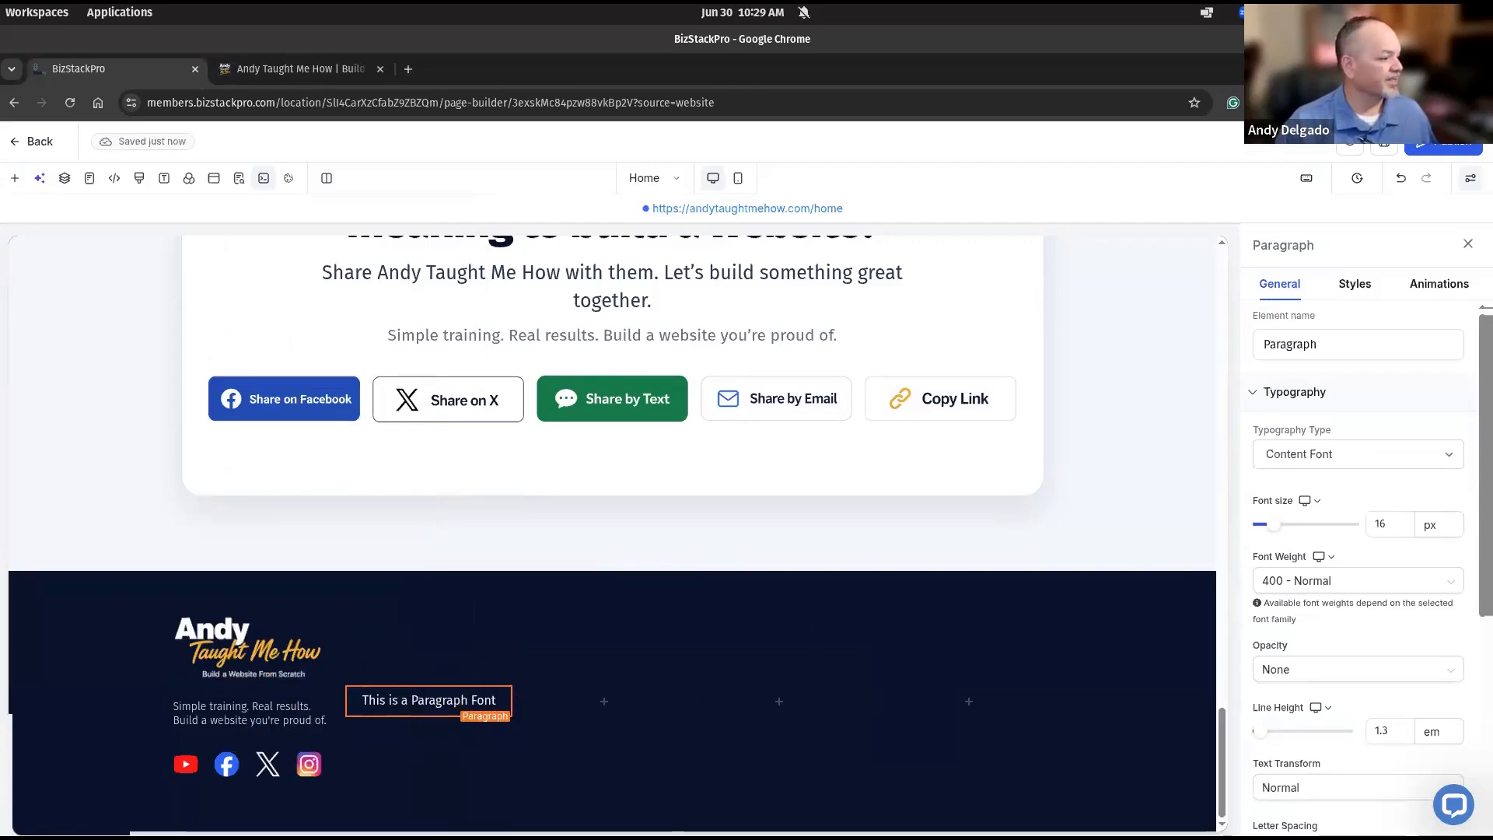
Replace the footer paragraph's placeholder text with 'Explore'.
key(super)
key(super)
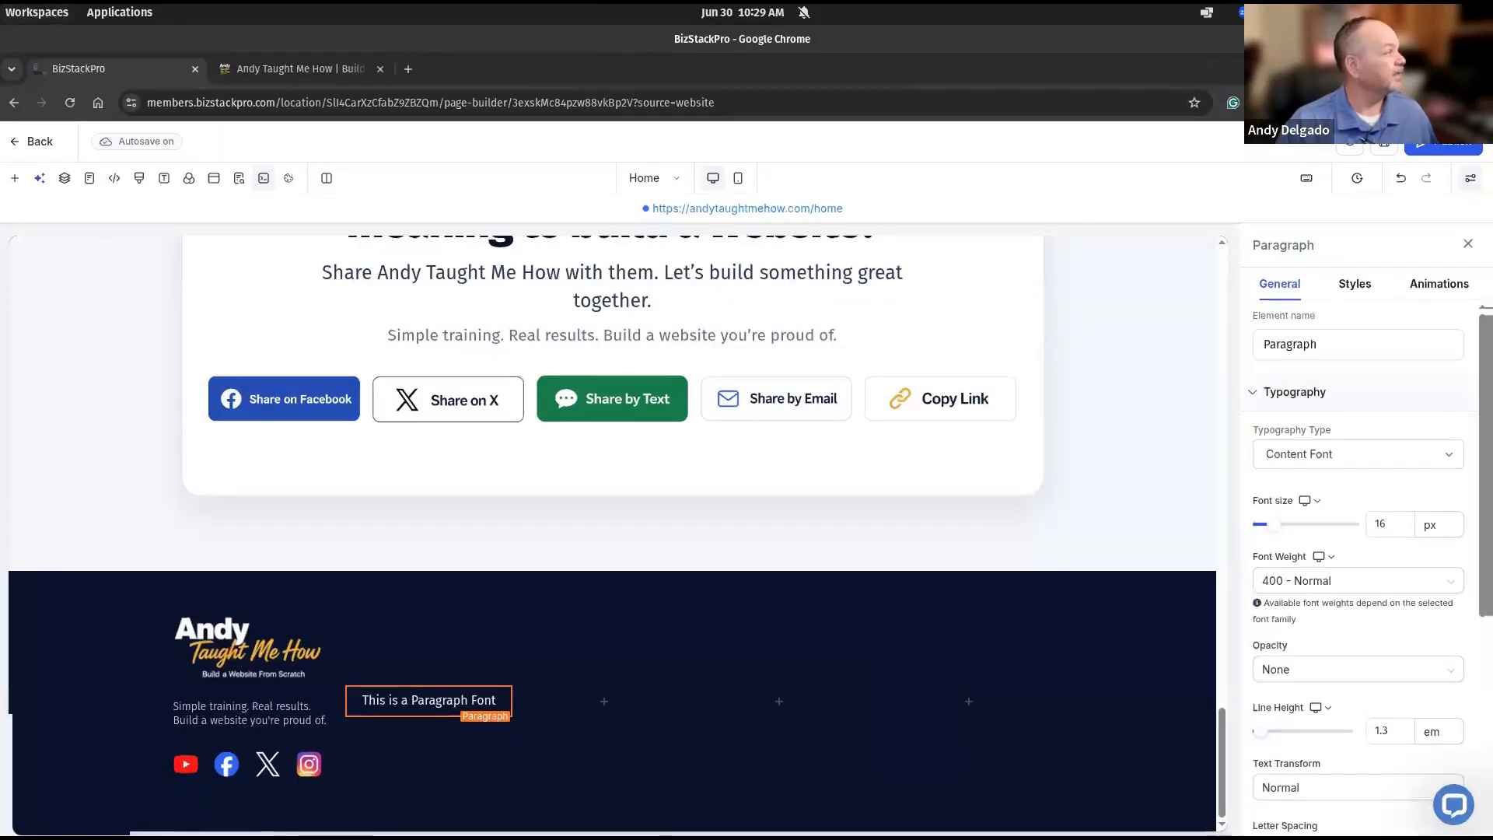
double_click(430, 699)
triple_click(430, 699)
key(BackSpace)
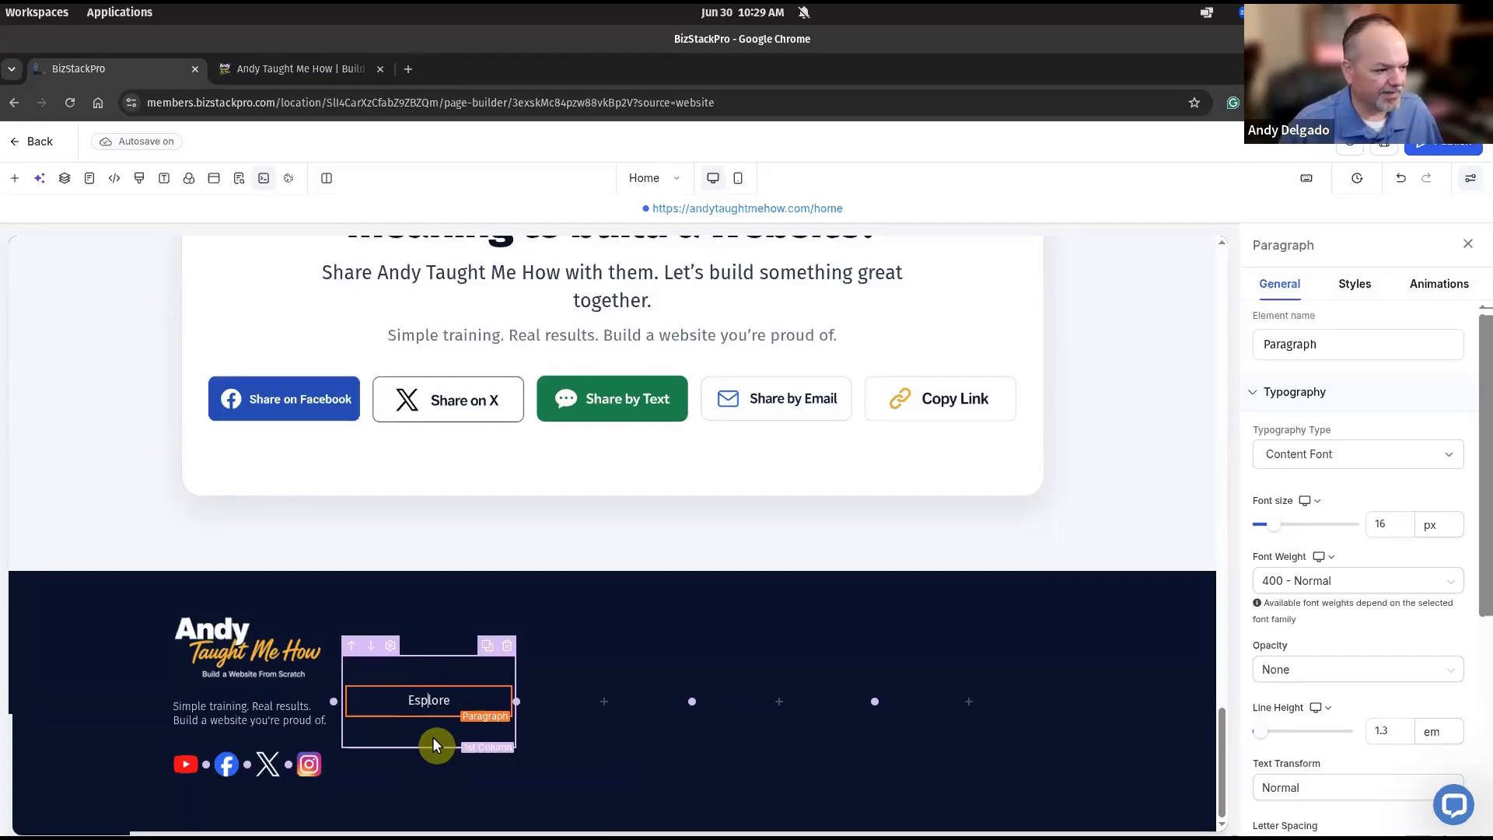
key(BackSpace)
text(x)
key(Return)
key(BackSpace)
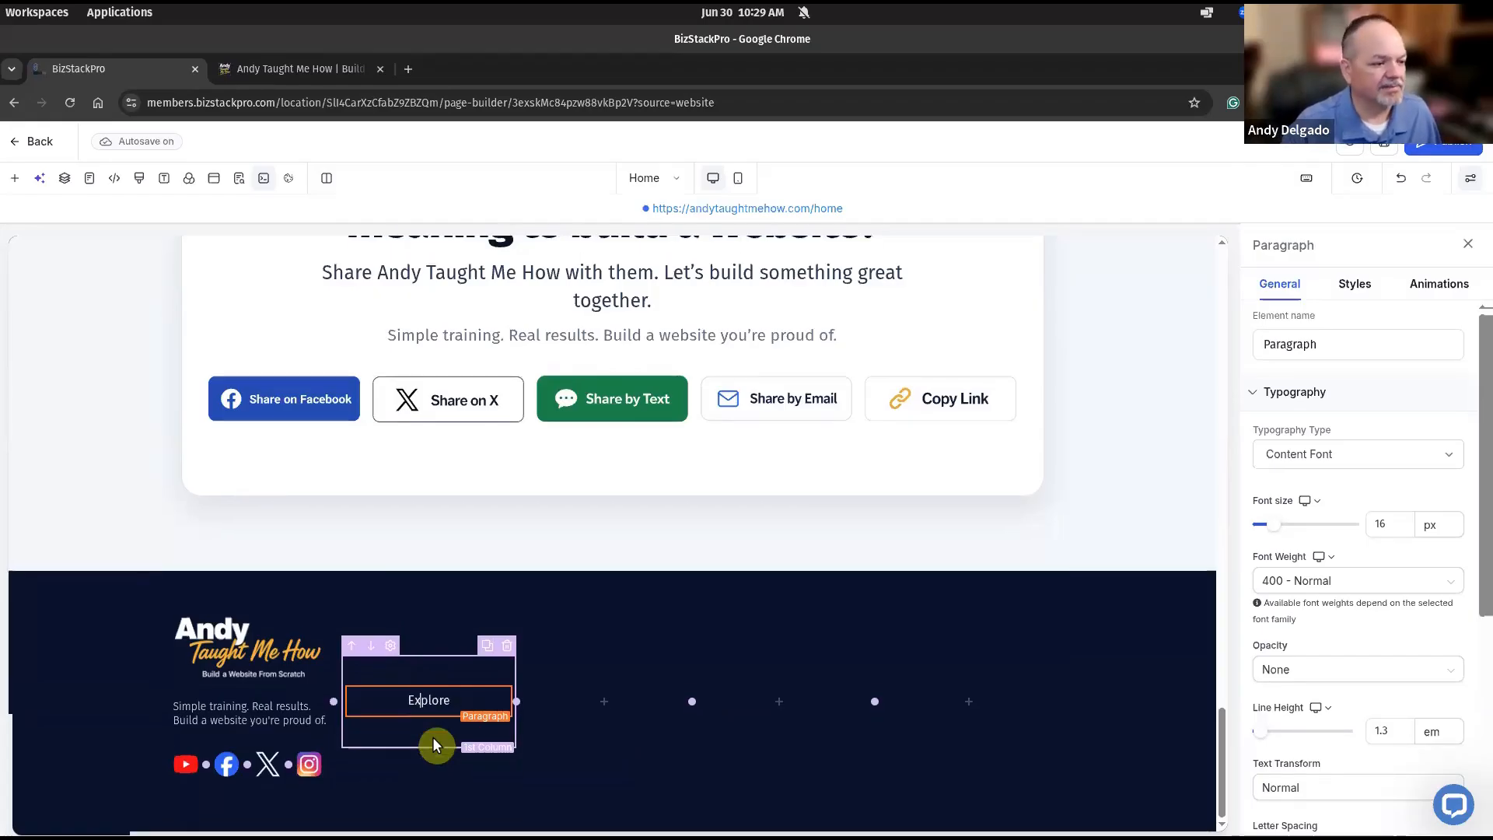
click(450, 707)
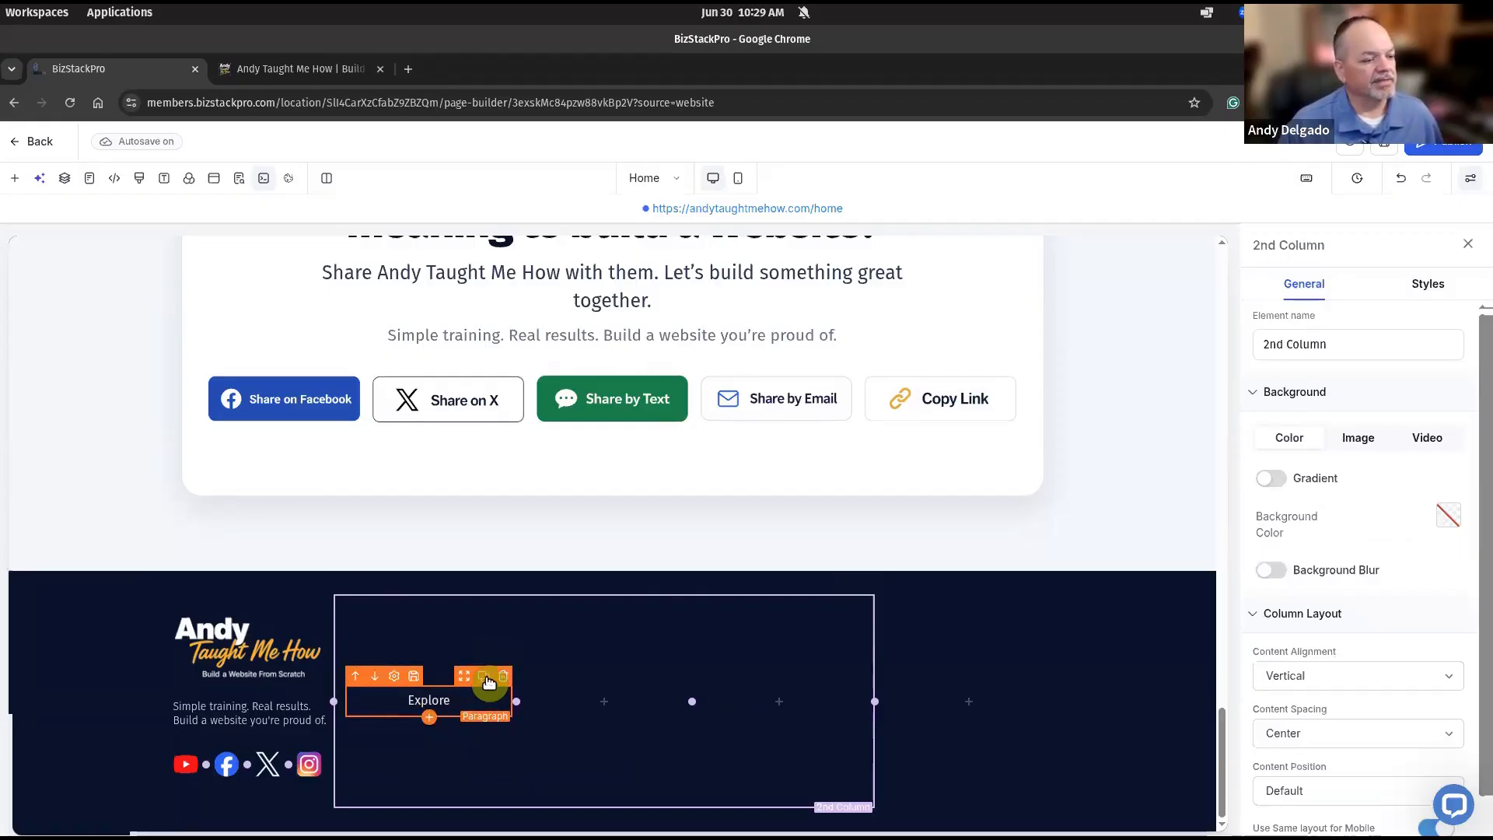
Duplicate the Explore paragraph and select the upper copy's text for bolding.
click(483, 676)
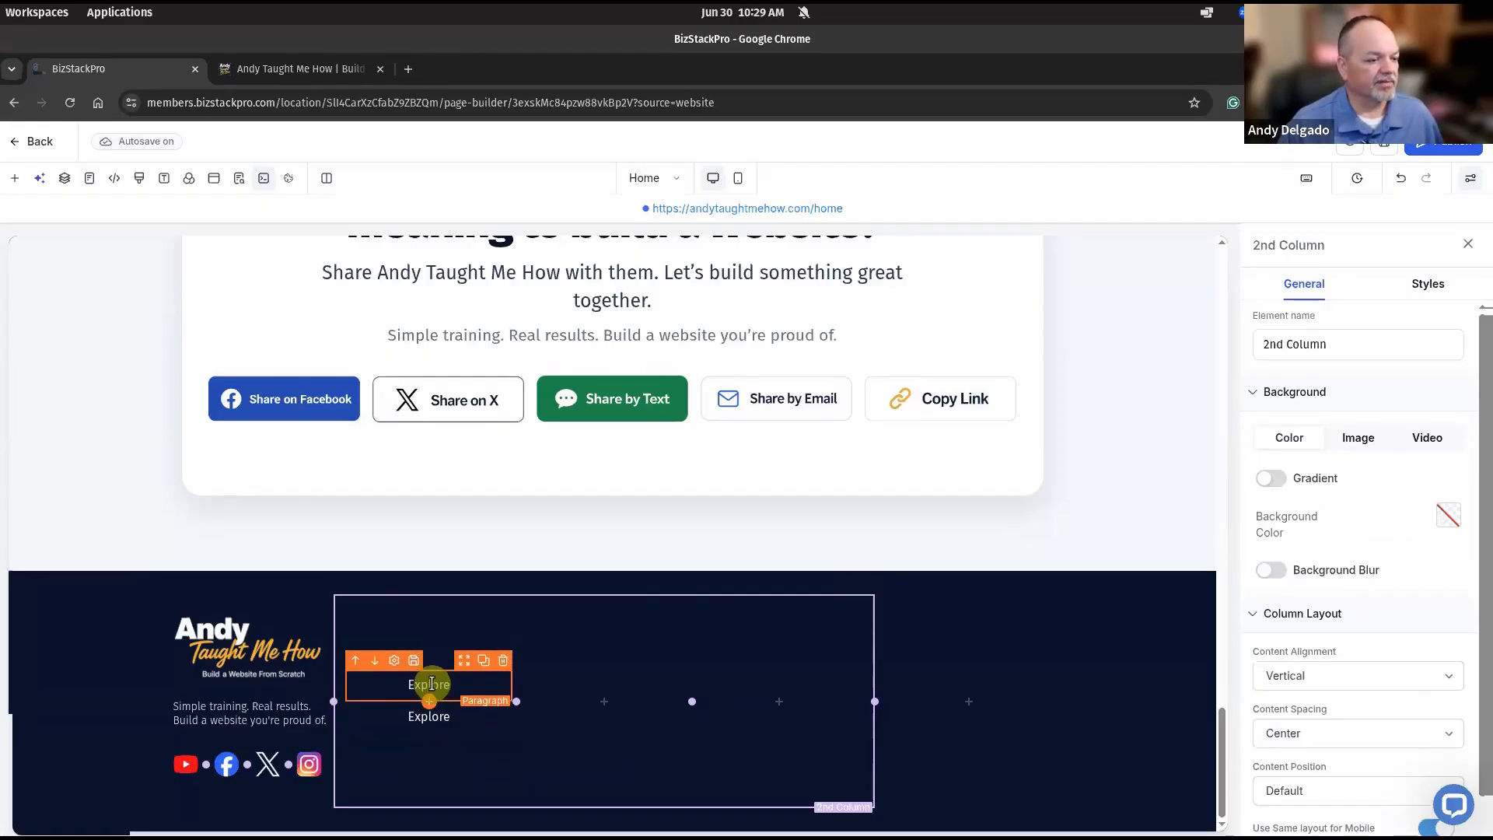
click(431, 685)
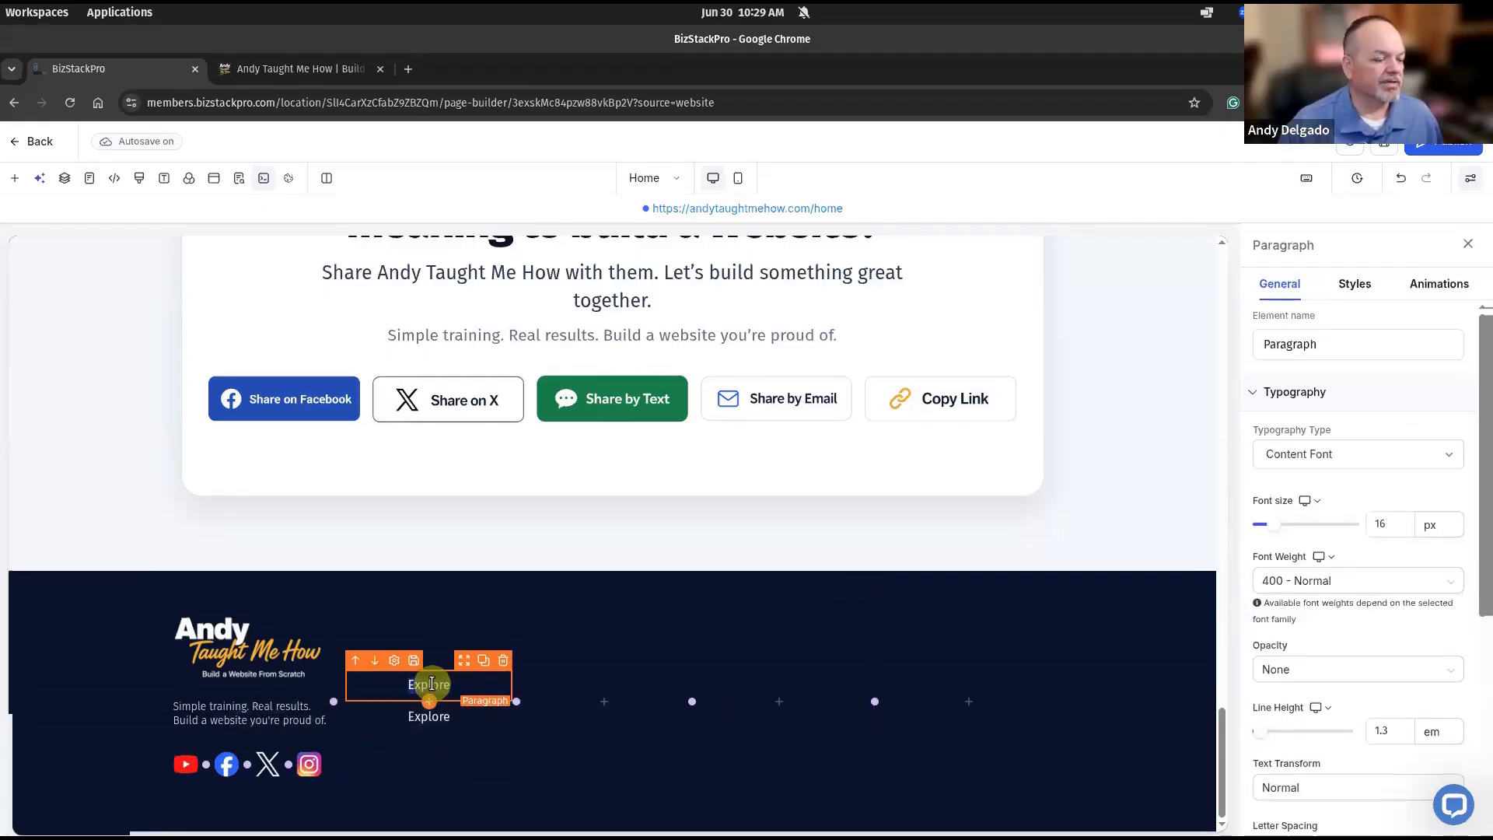
double_click(453, 685)
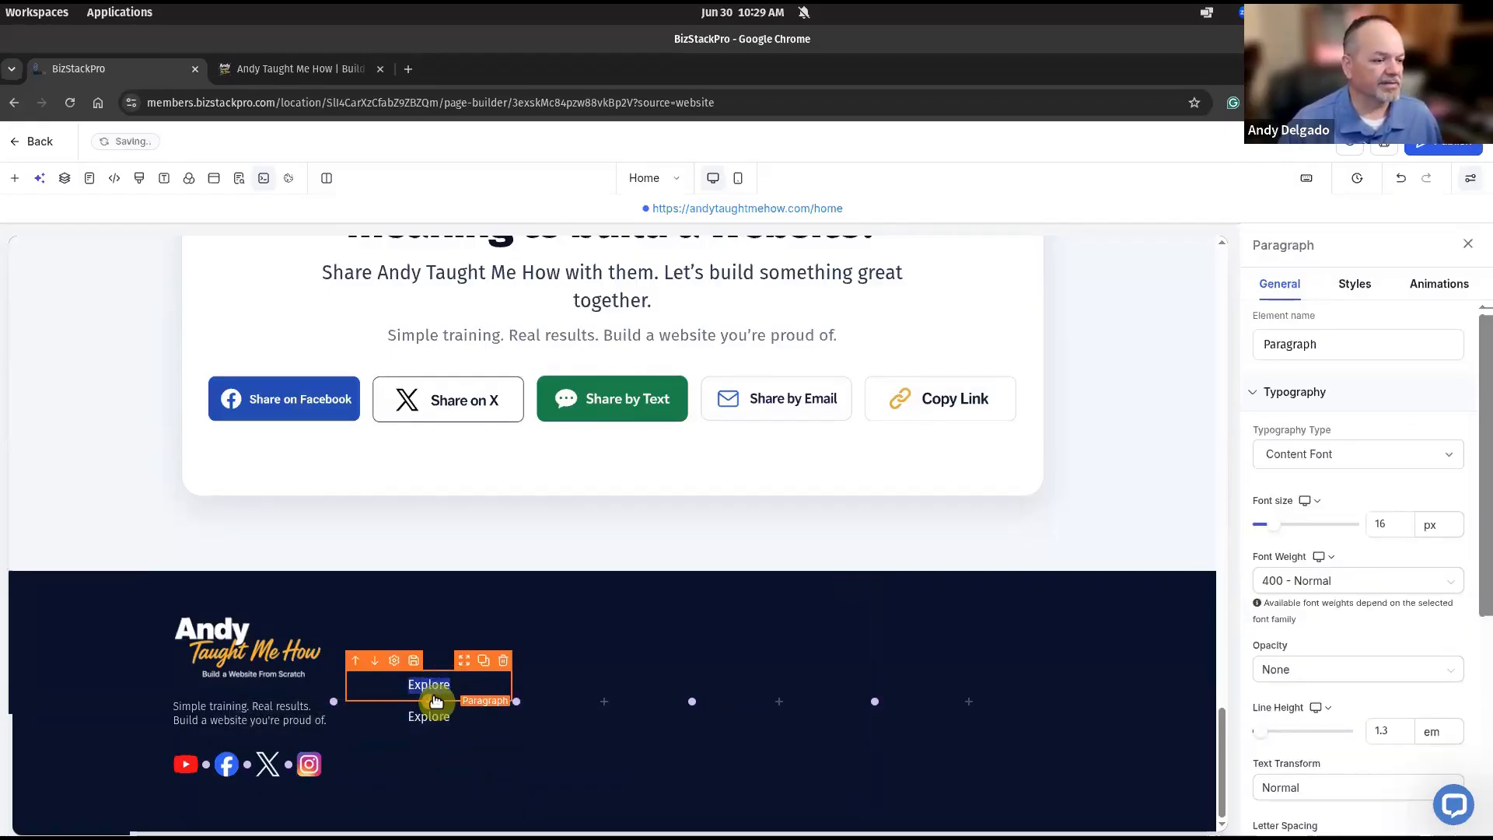
drag(452, 683, 408, 685)
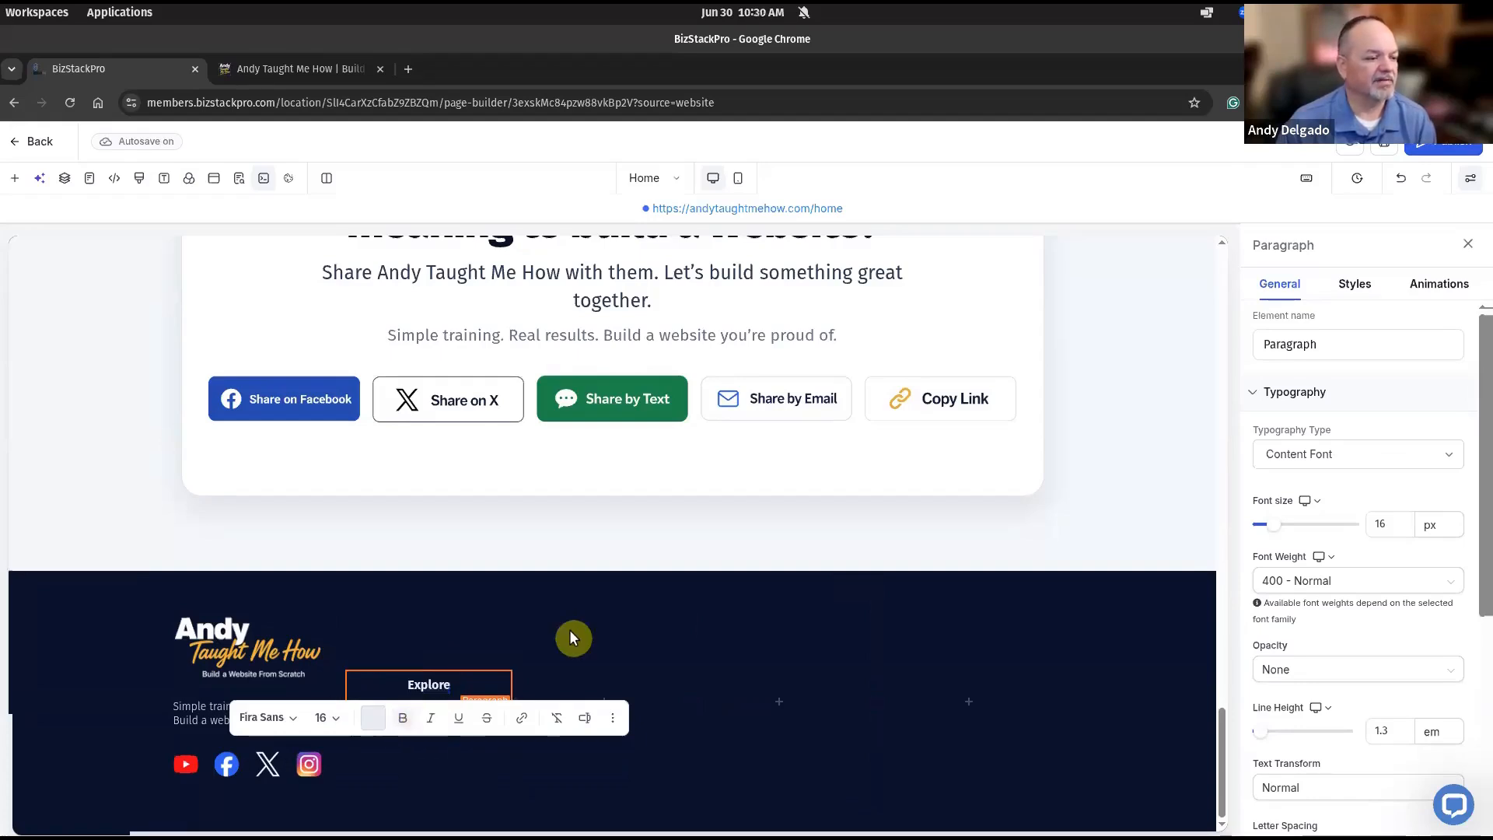
Left-align both the Explore heading and the paragraph beneath it.
click(506, 630)
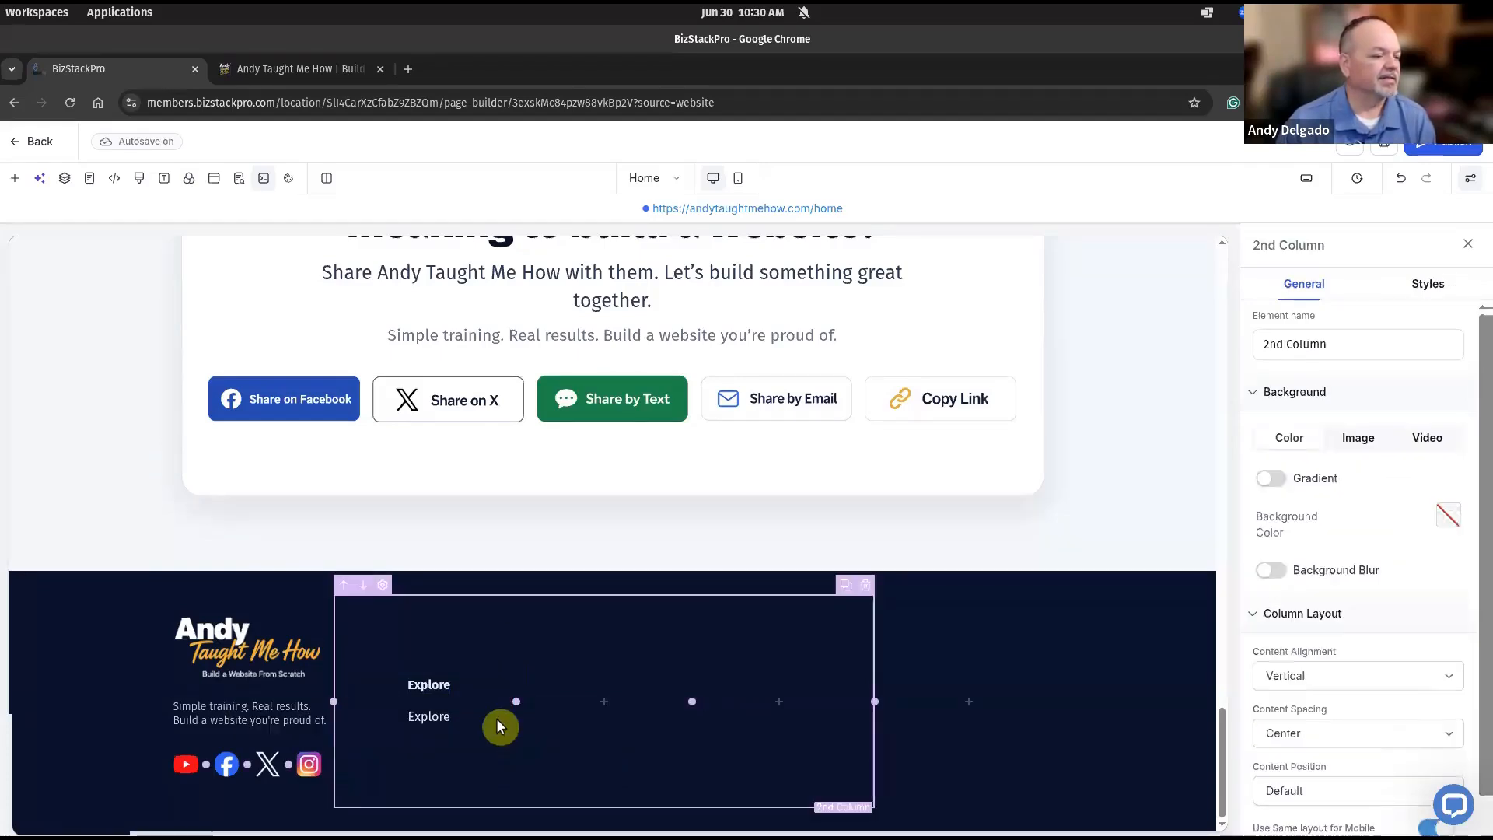
click(429, 677)
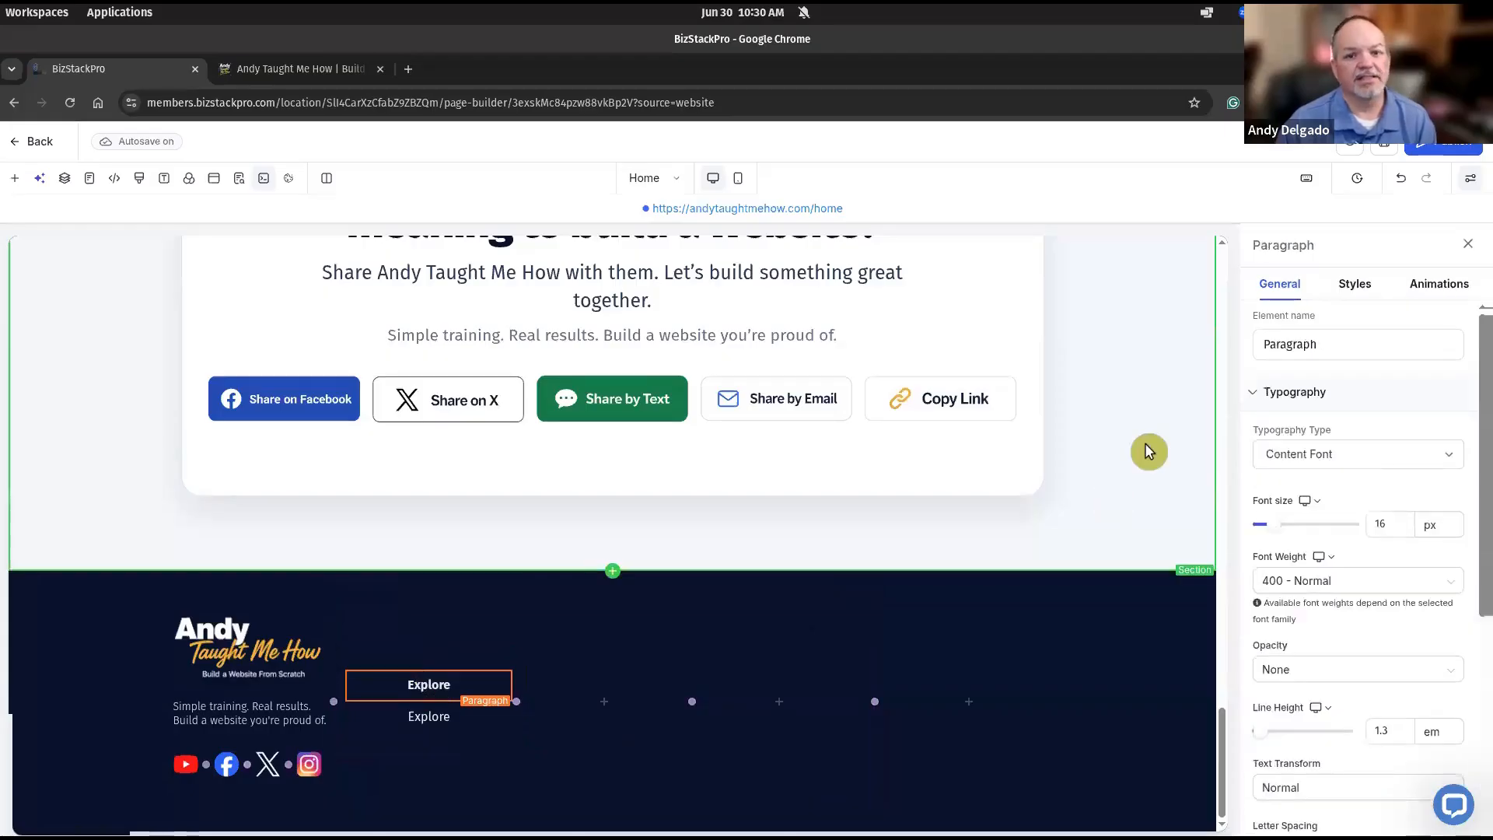
click(1353, 294)
scroll(1293, 507, down, 4)
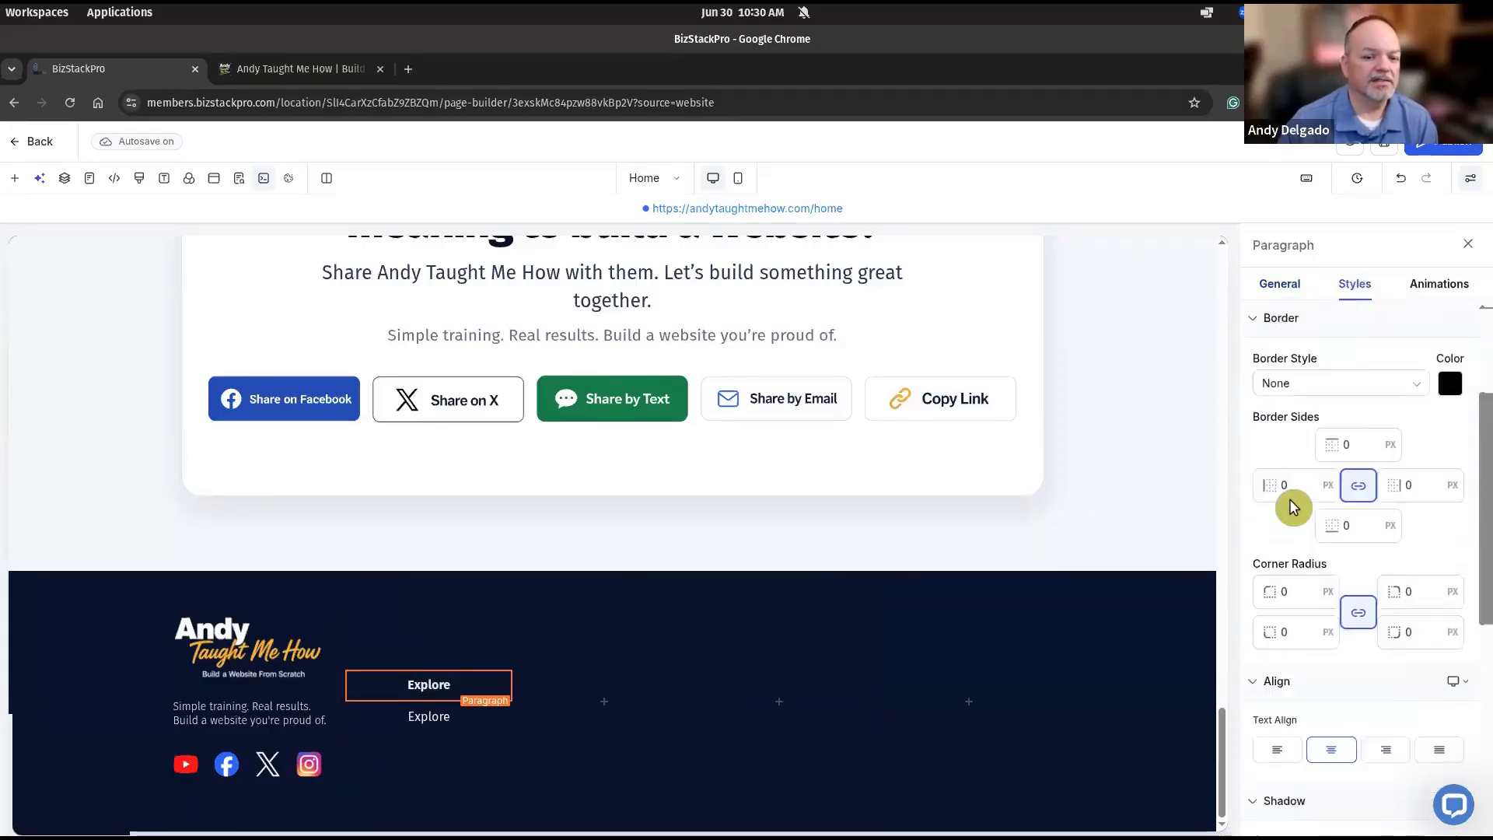
click(1276, 639)
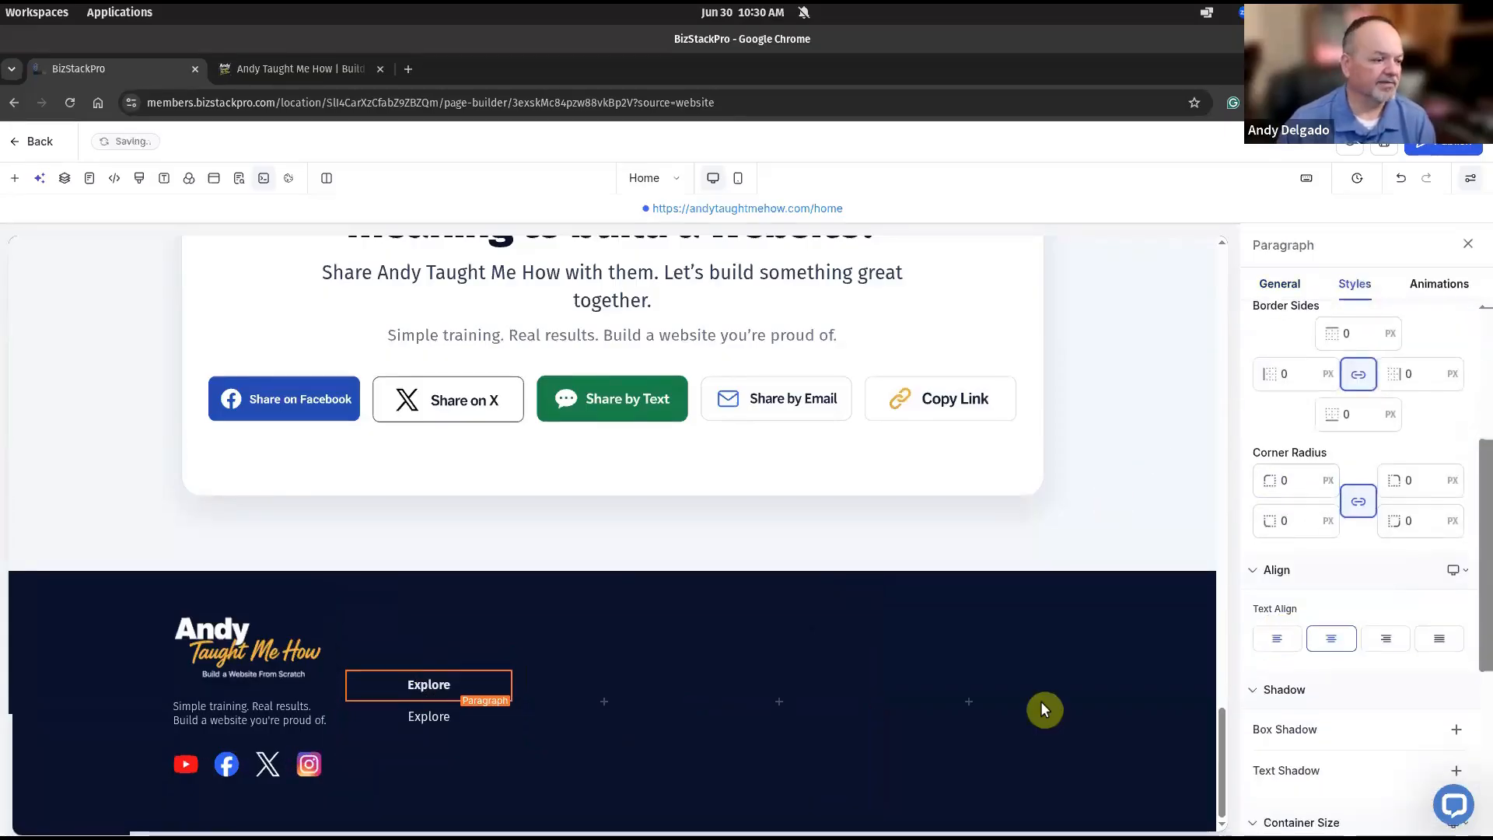
click(432, 711)
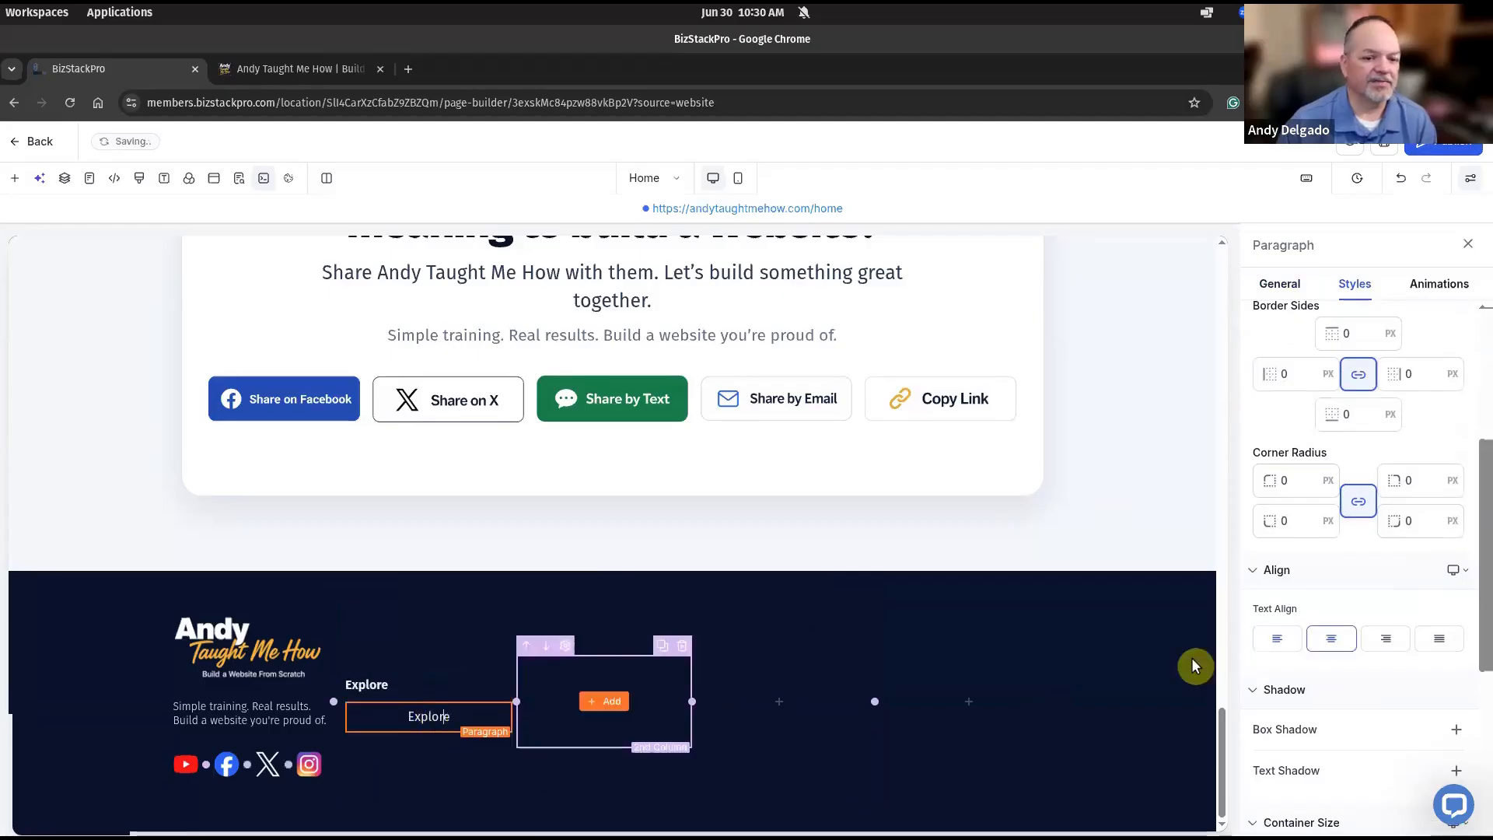
click(1277, 639)
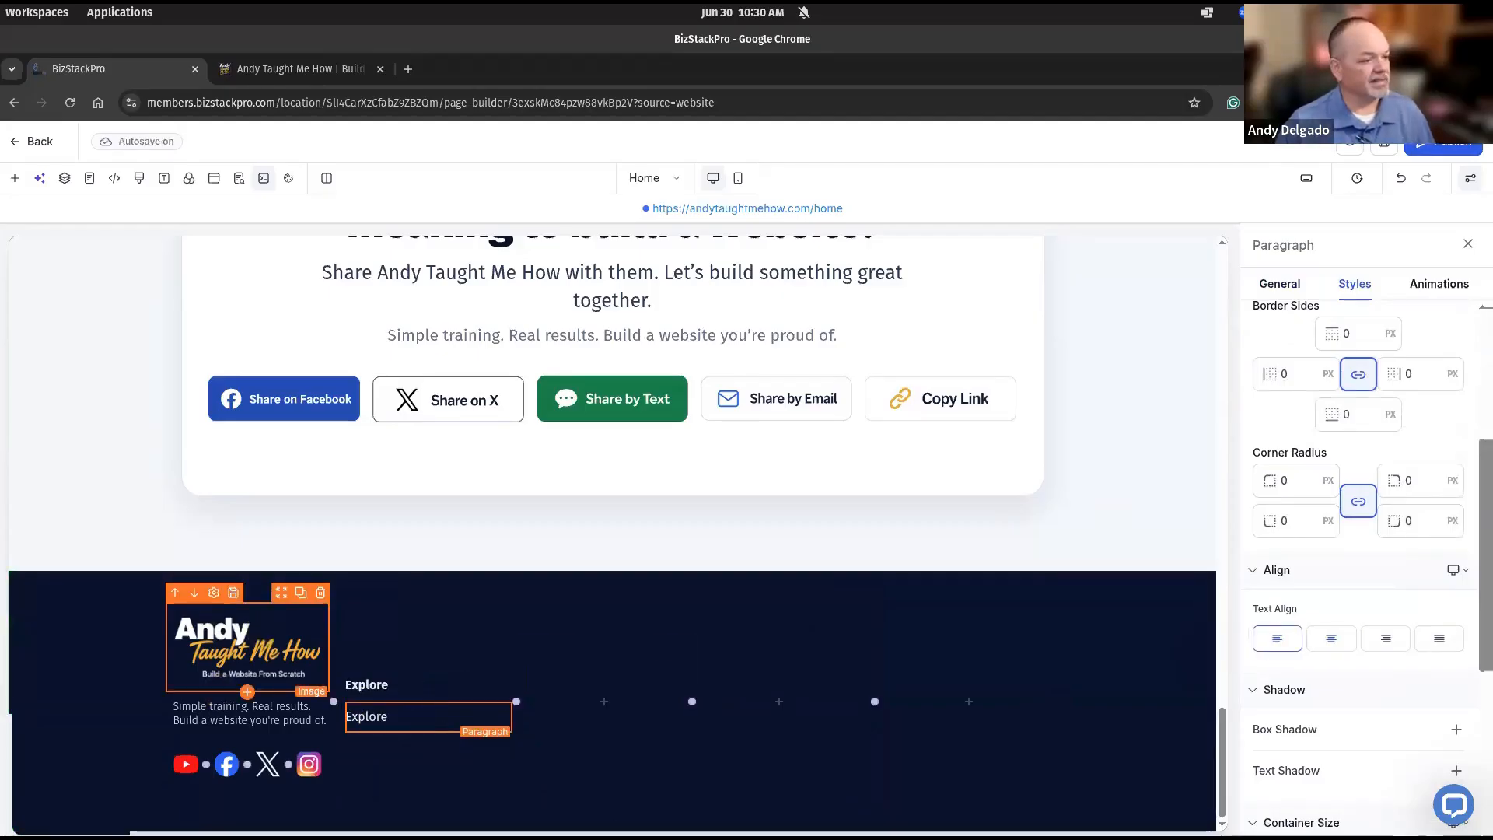
Rewrite the lower paragraph as the links About, Training, Contact and Get the Toolkit.
click(402, 716)
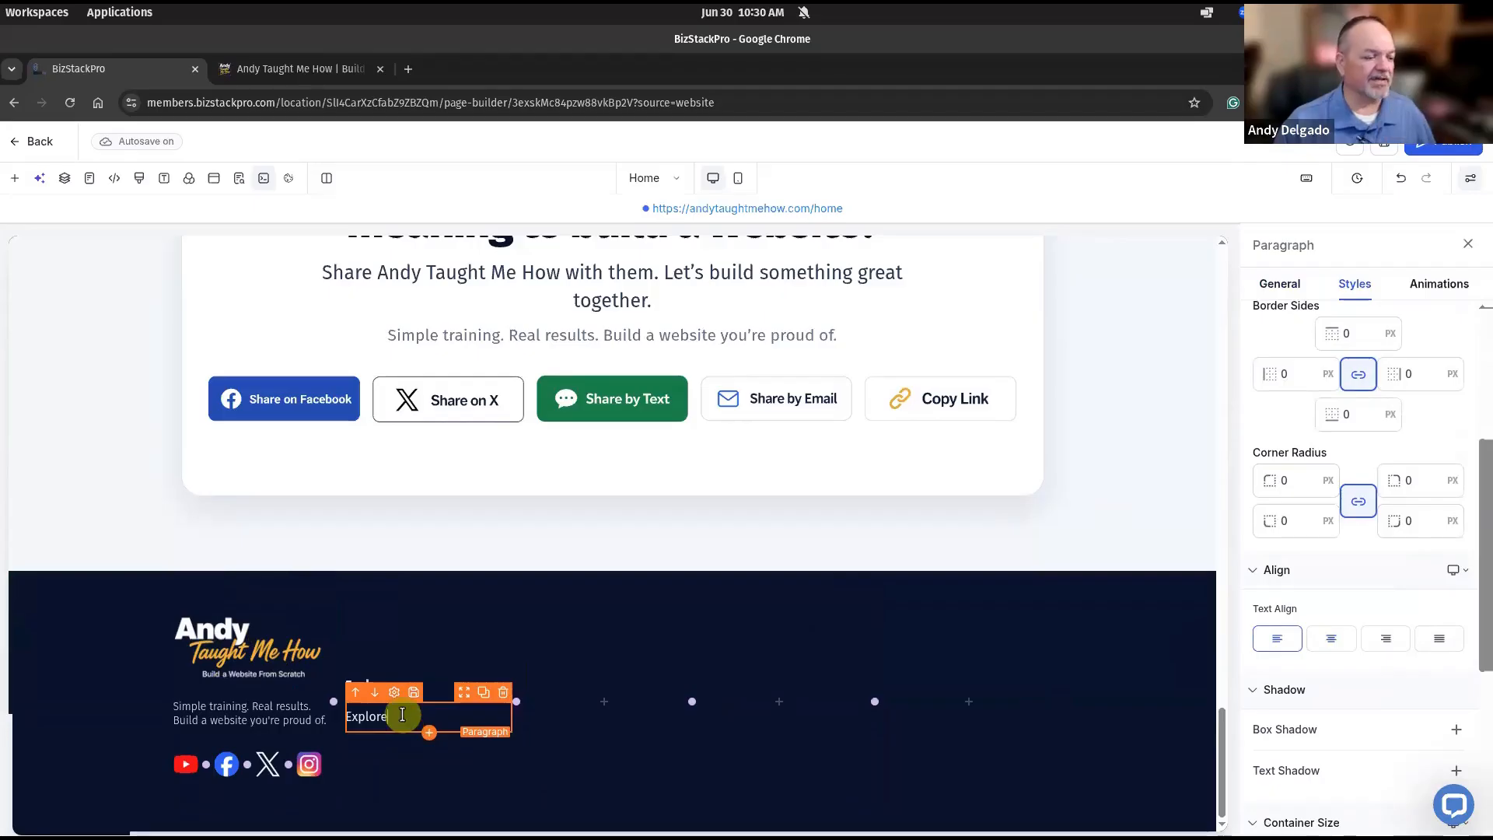
double_click(402, 716)
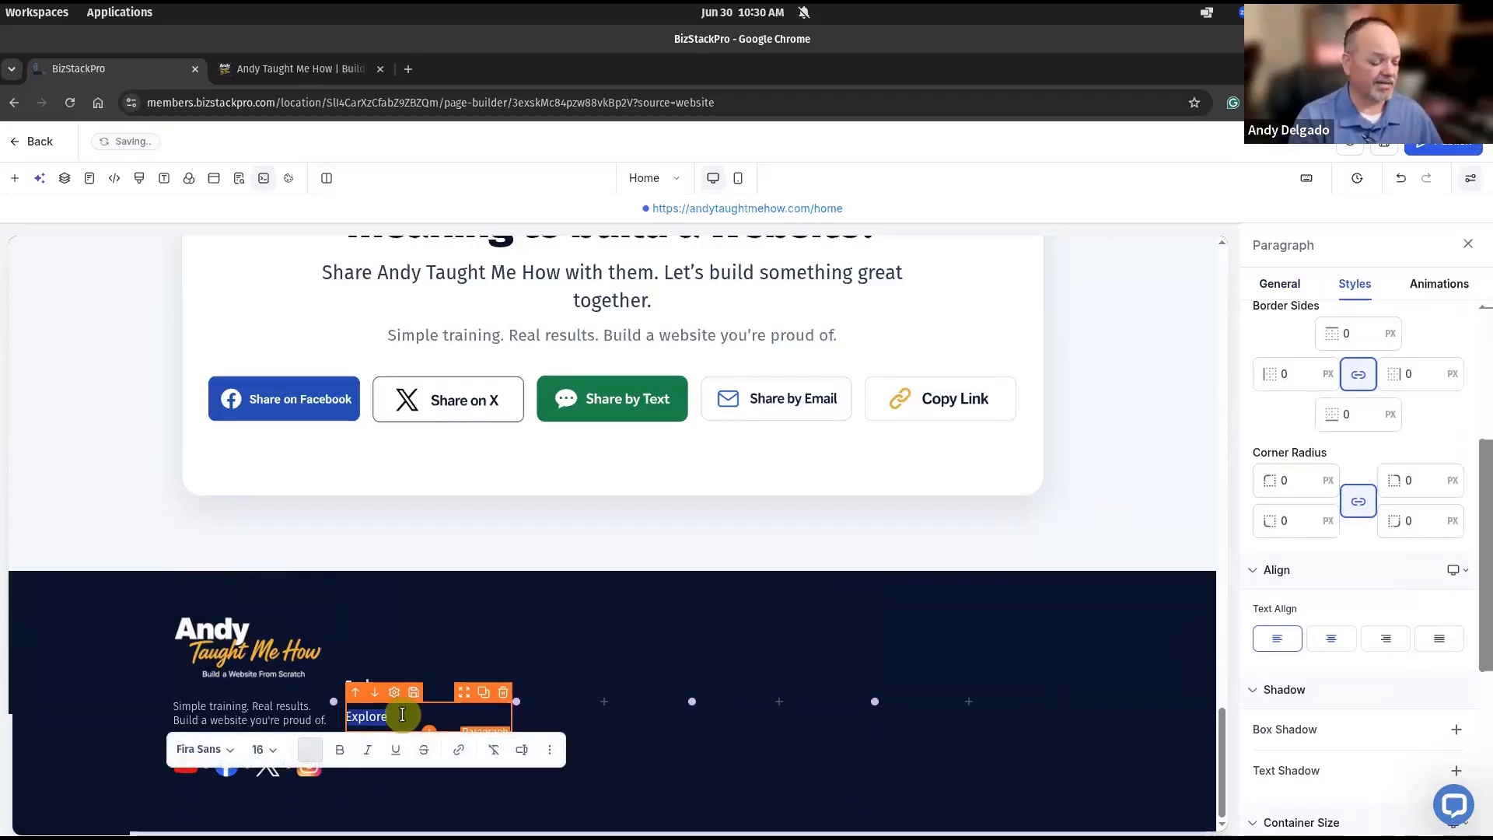
text(Ab)
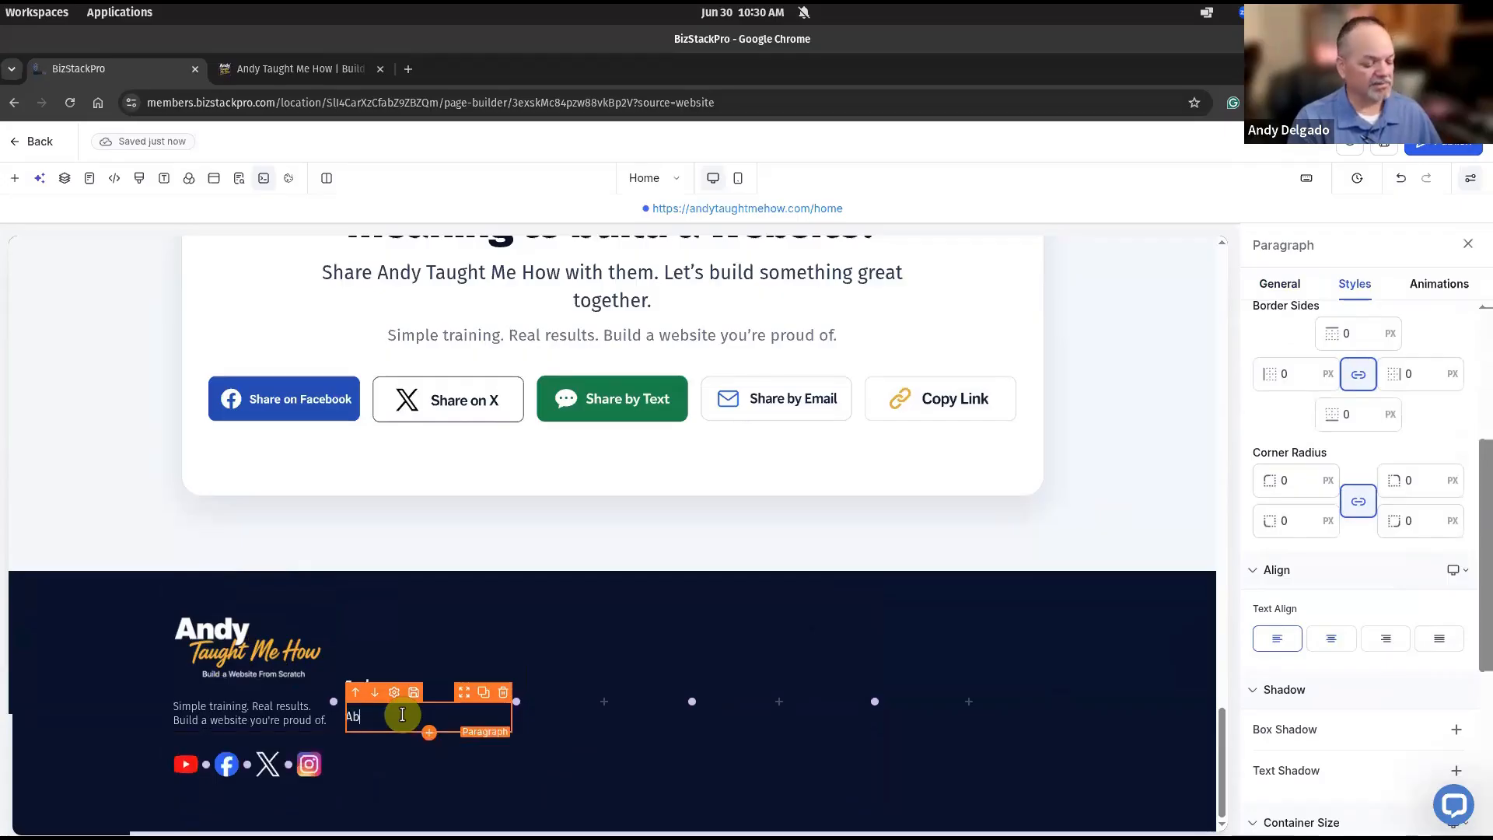
text(out)
key(Return)
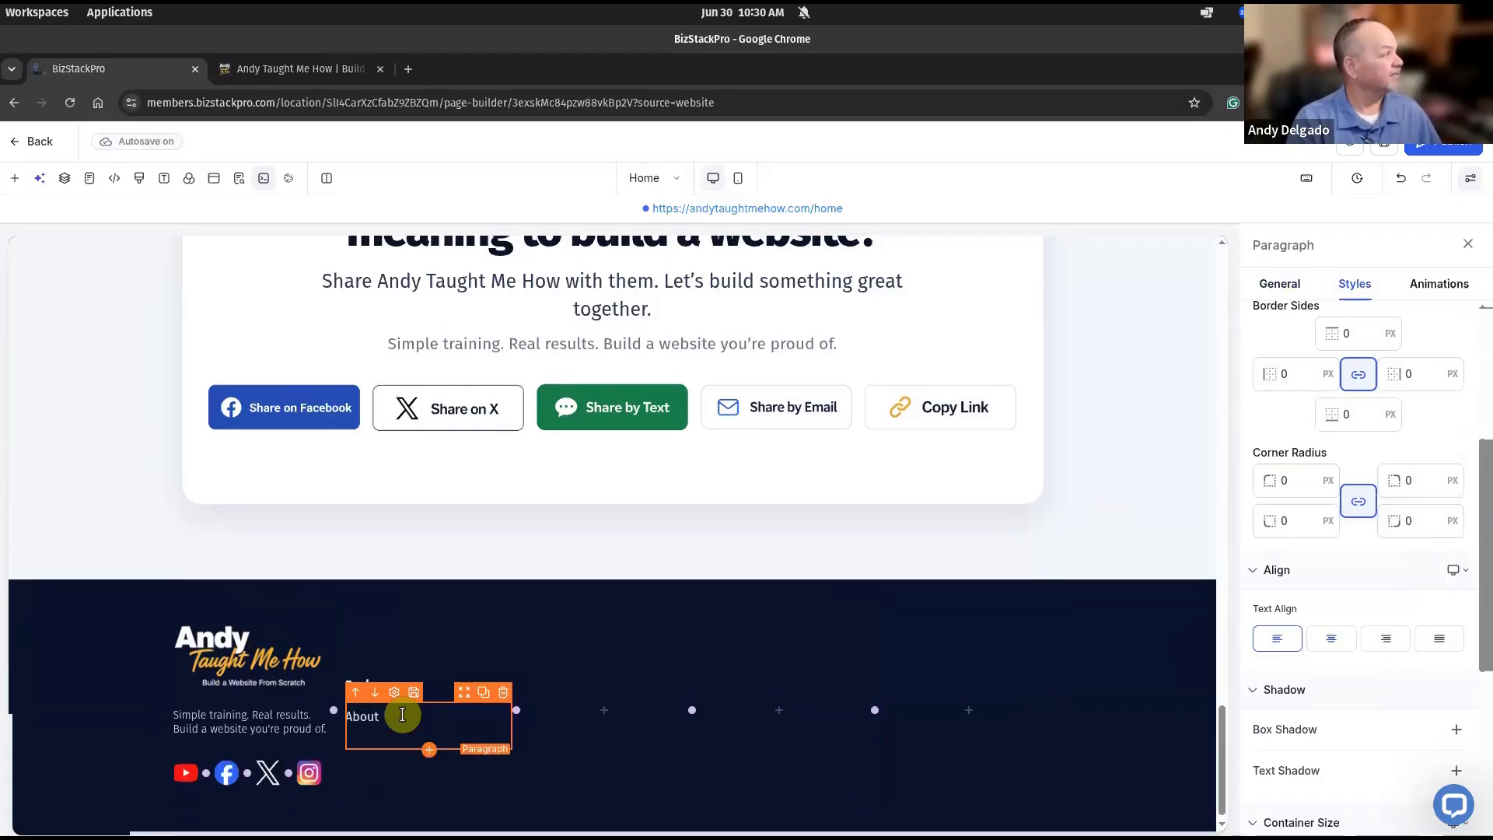
text(Trainin)
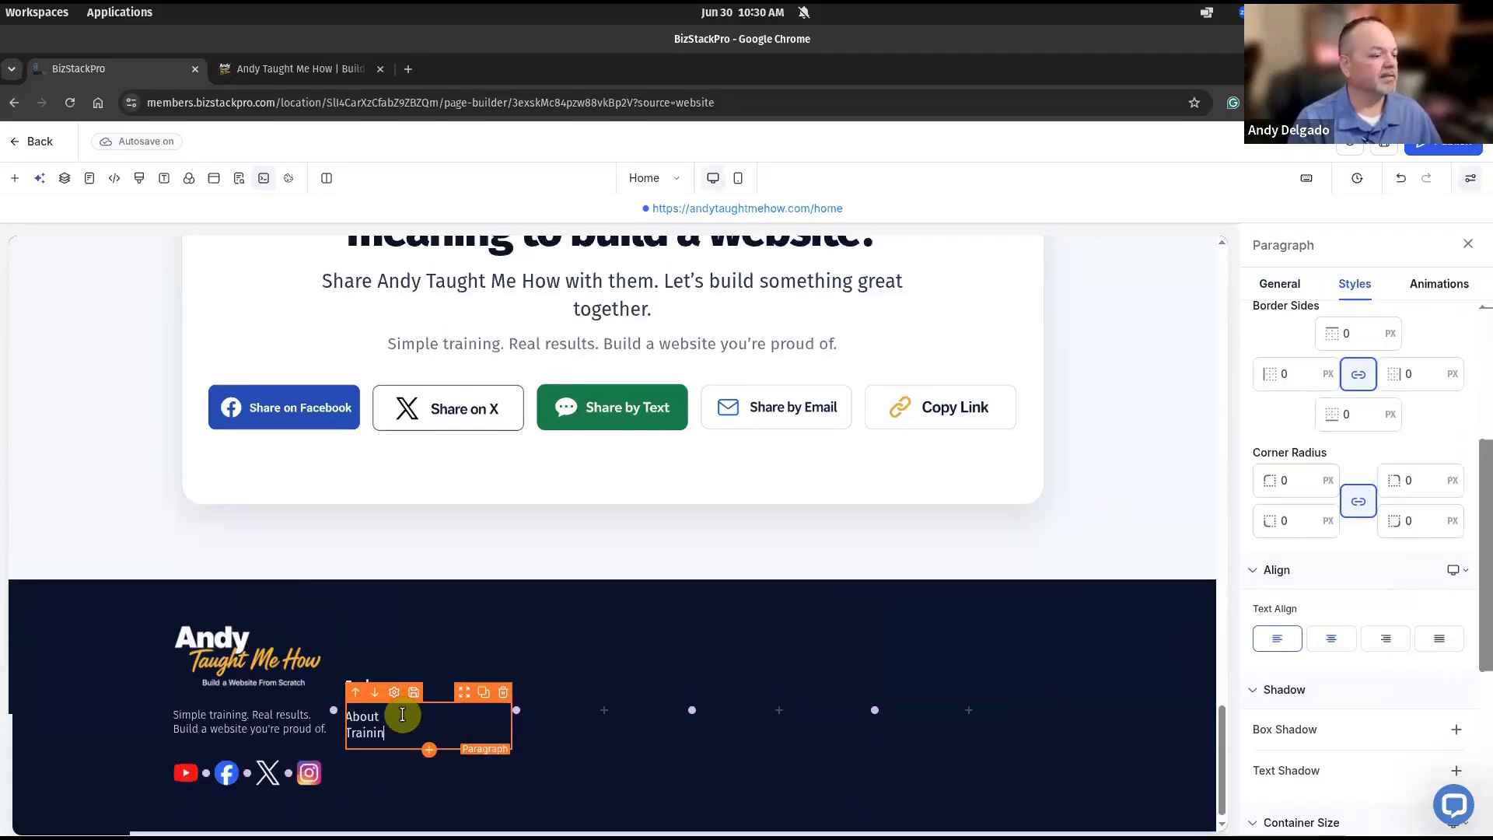
text(g )
text(Contact)
key(Return)
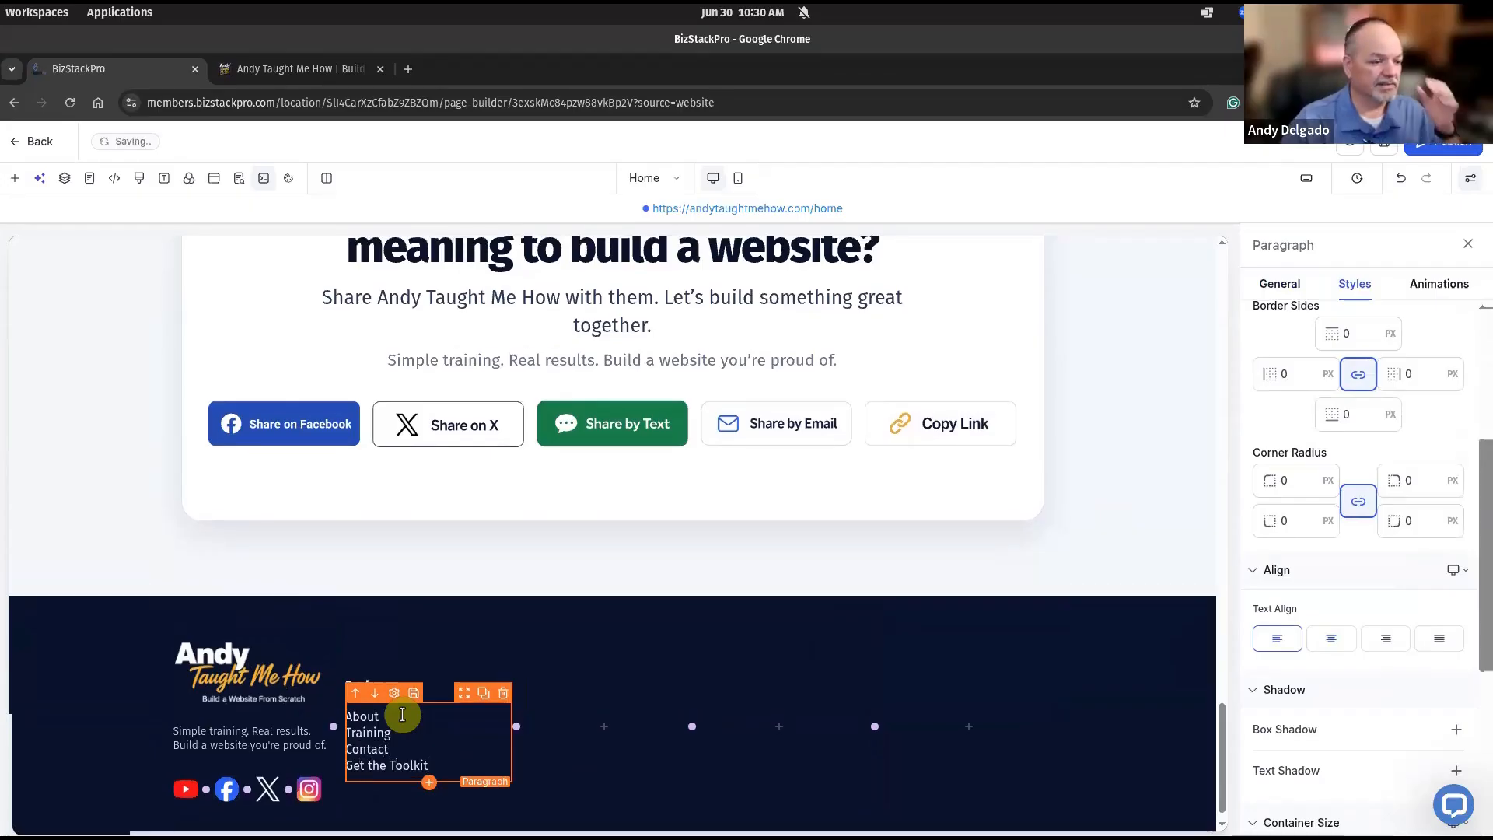
click(949, 599)
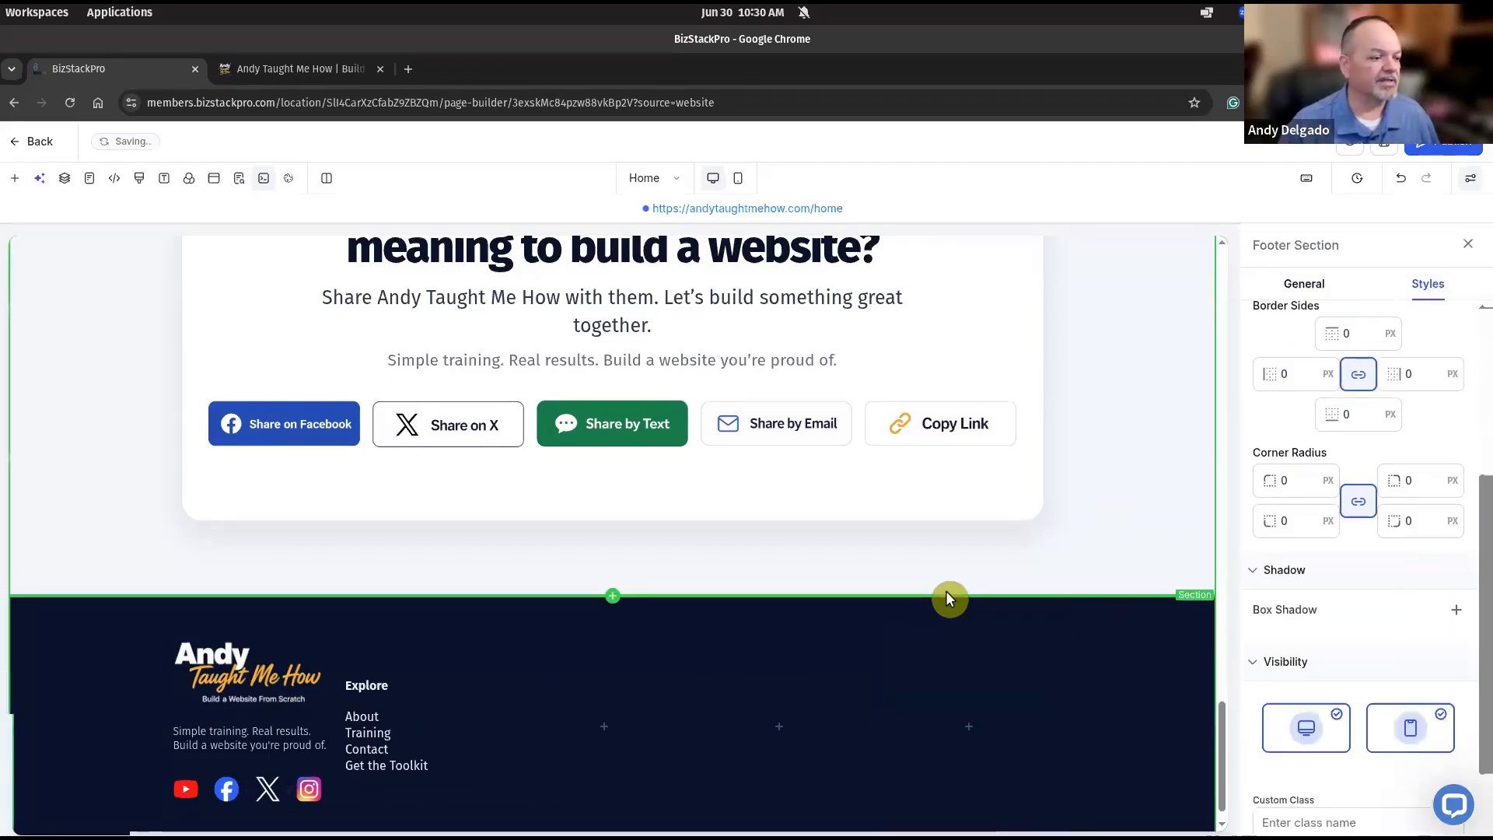
scroll(949, 599, down, 1)
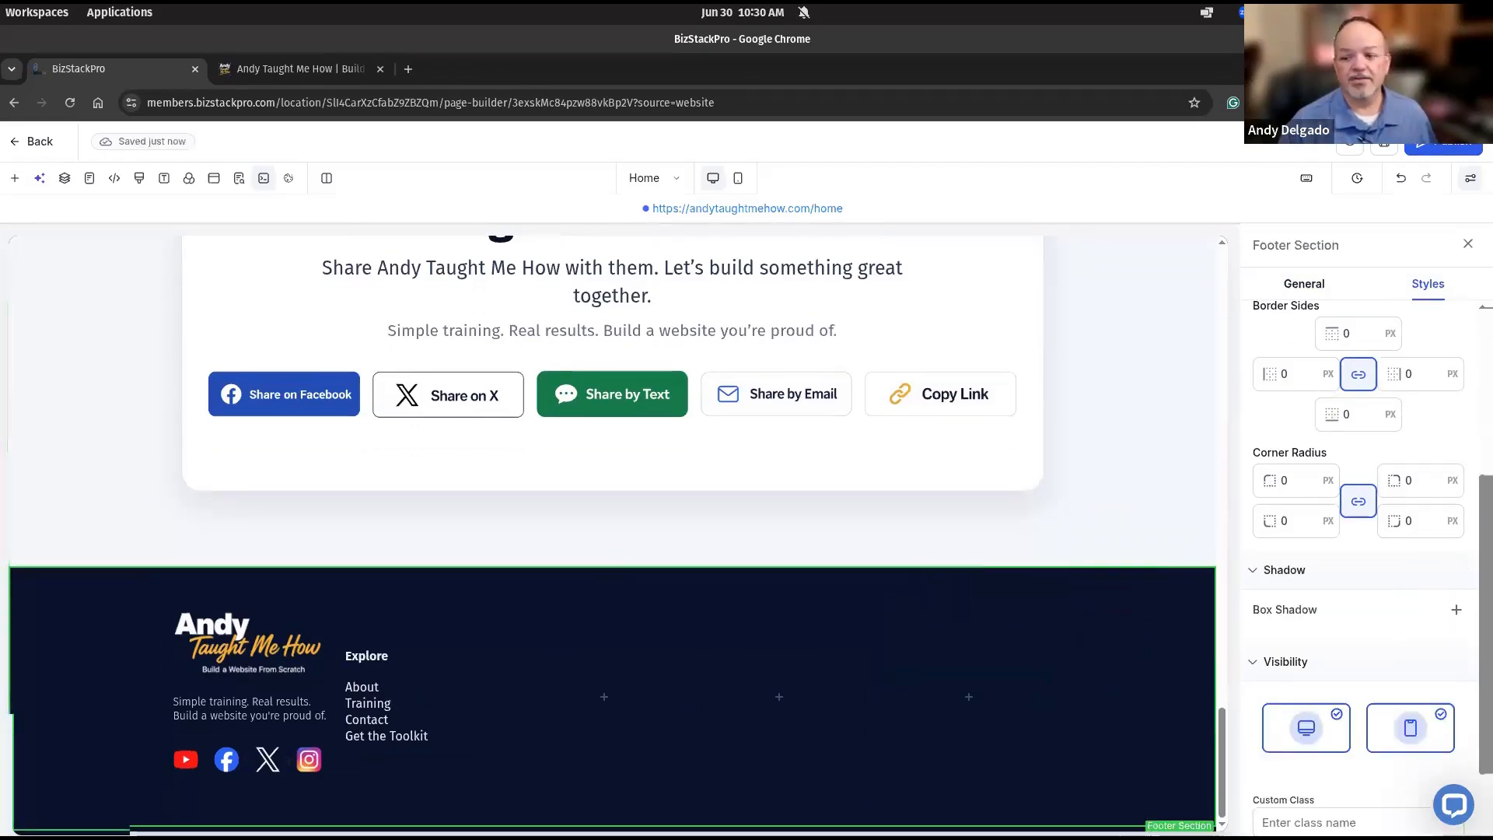
key(super)
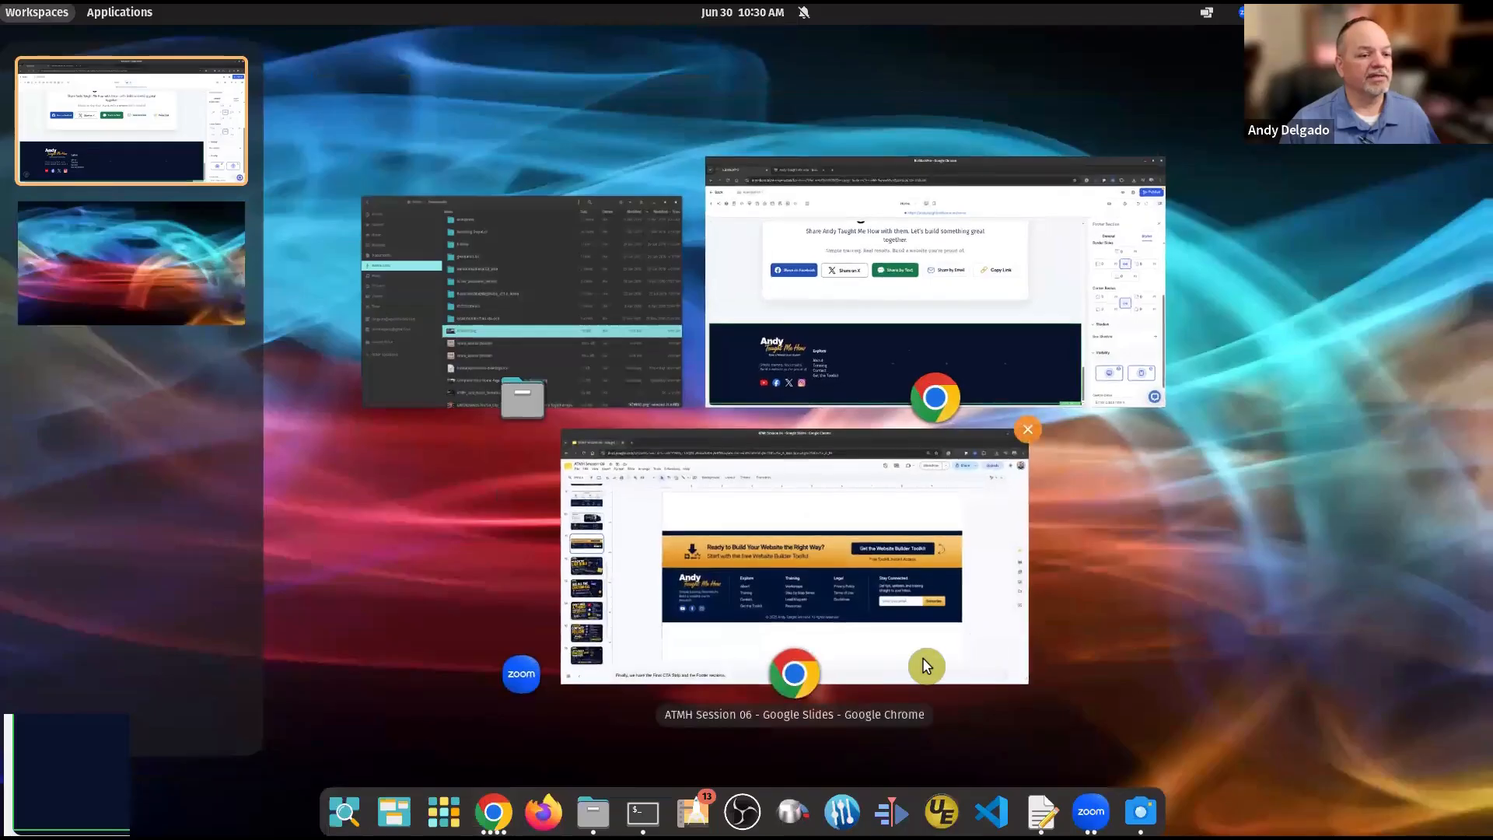
click(925, 660)
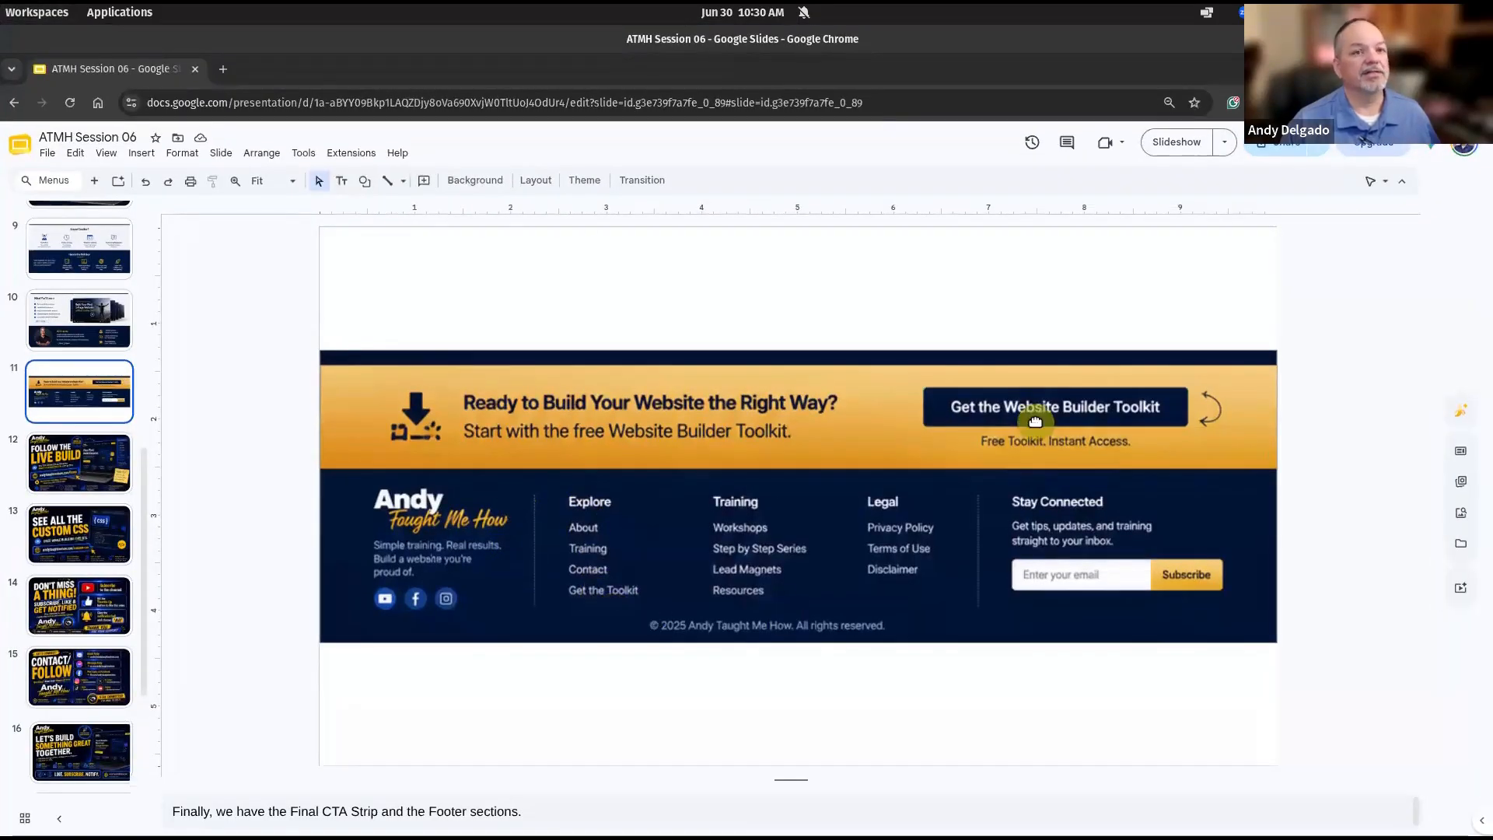
key(alt+Tab)
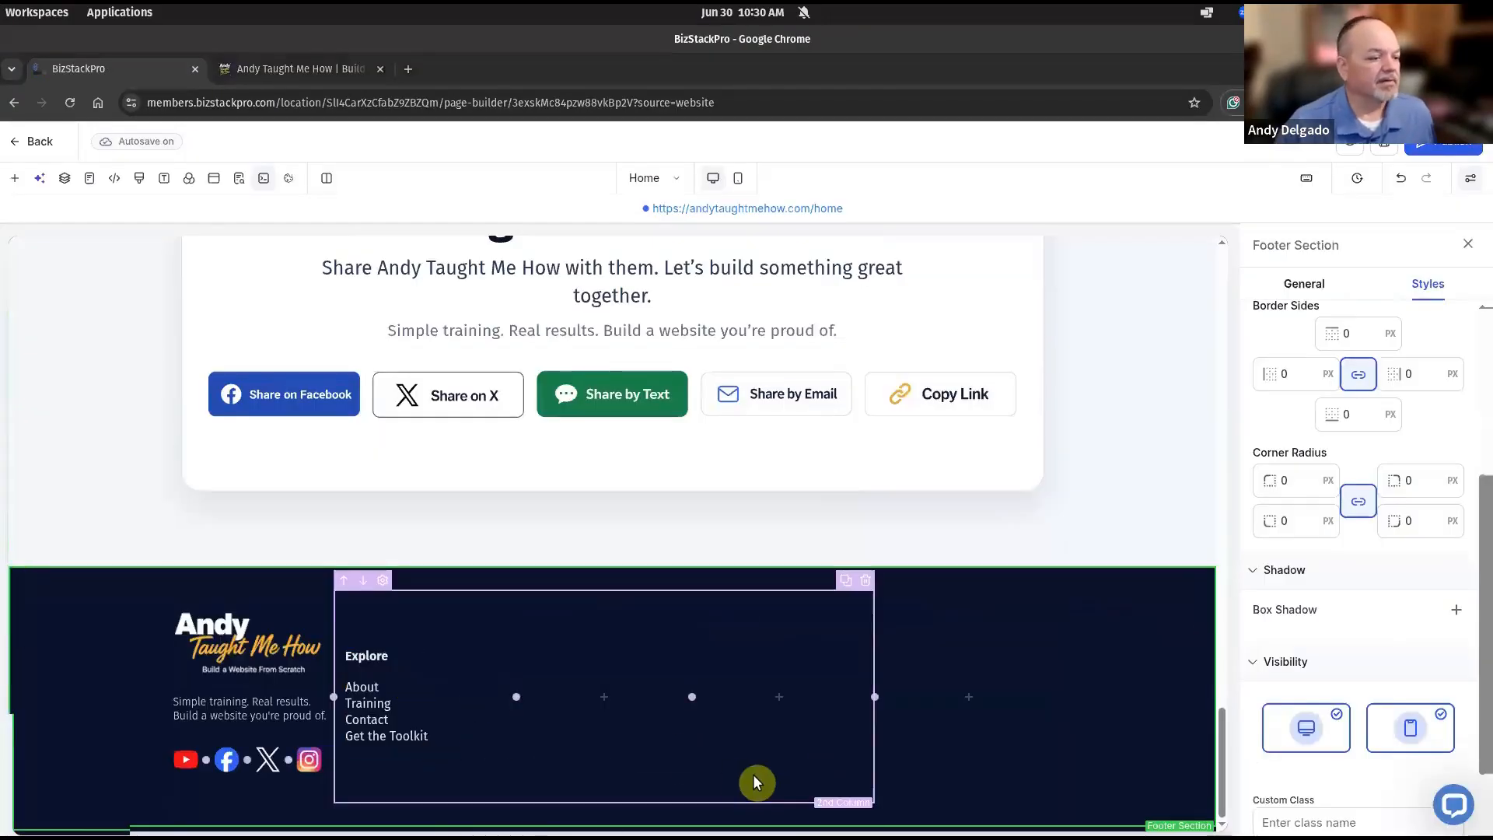
Duplicate the Explore column and delete the empty second column.
click(367, 735)
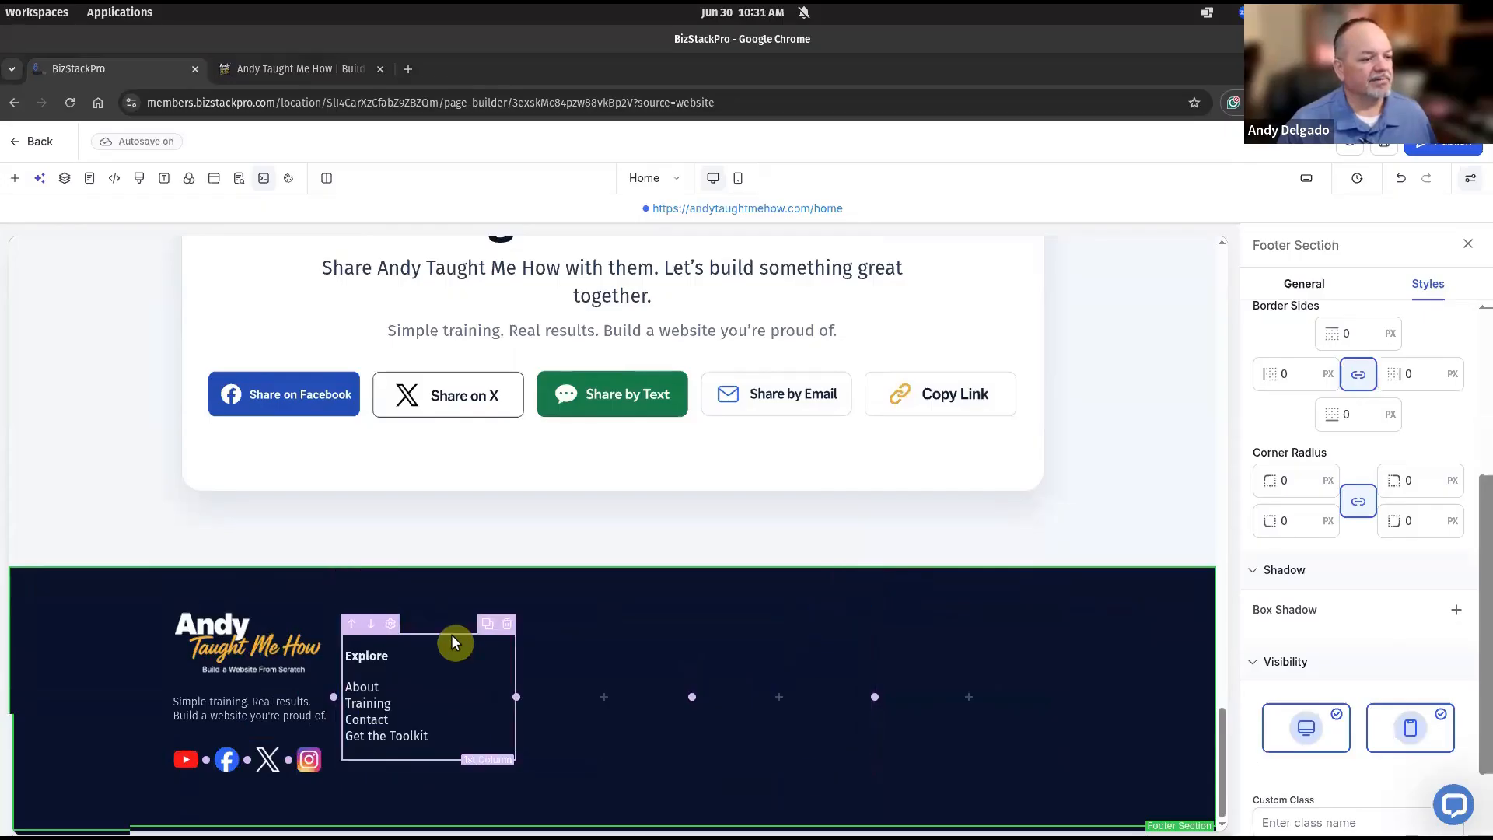
click(488, 627)
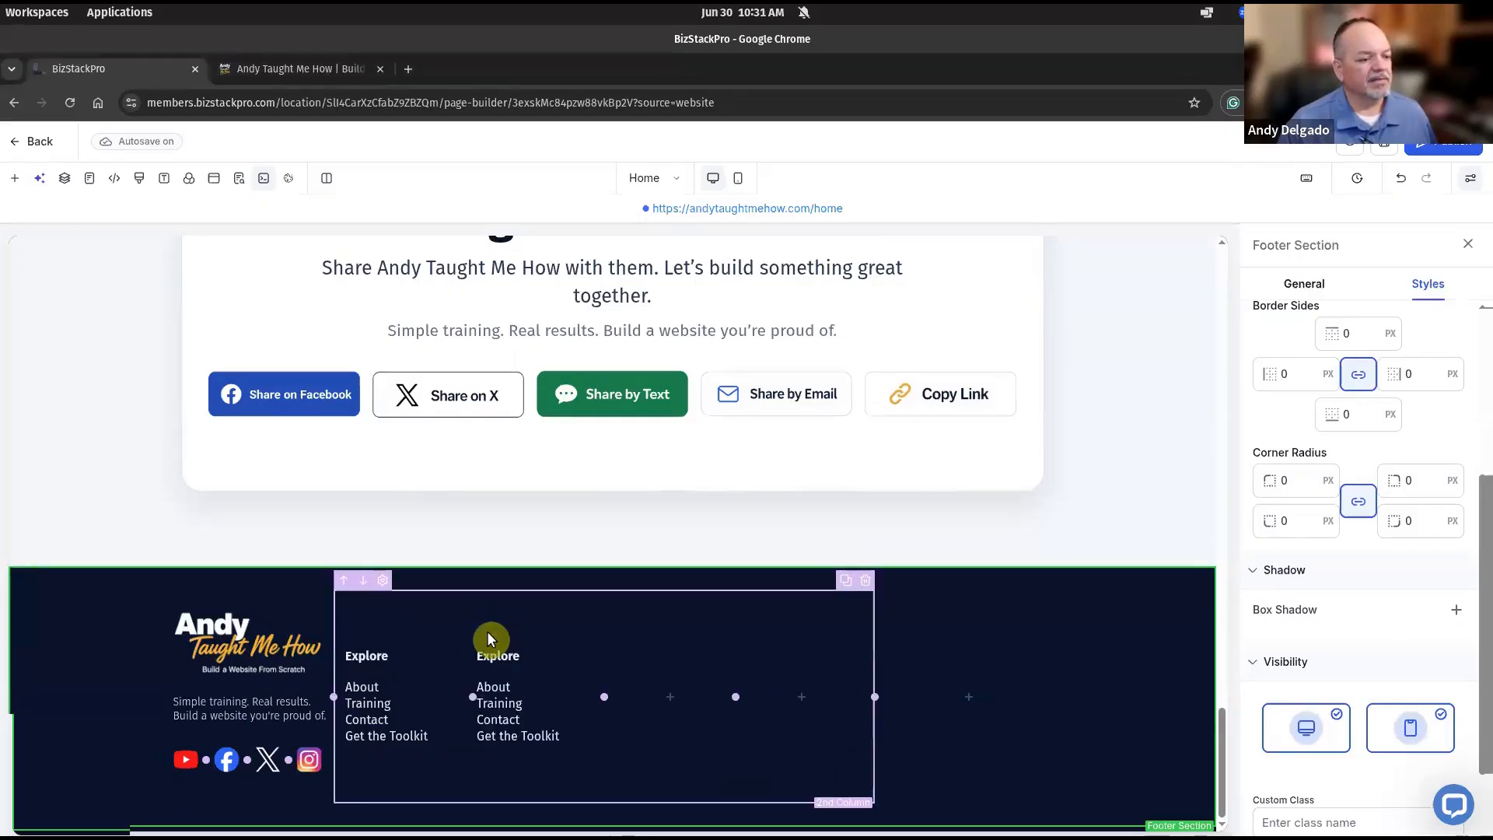
click(725, 625)
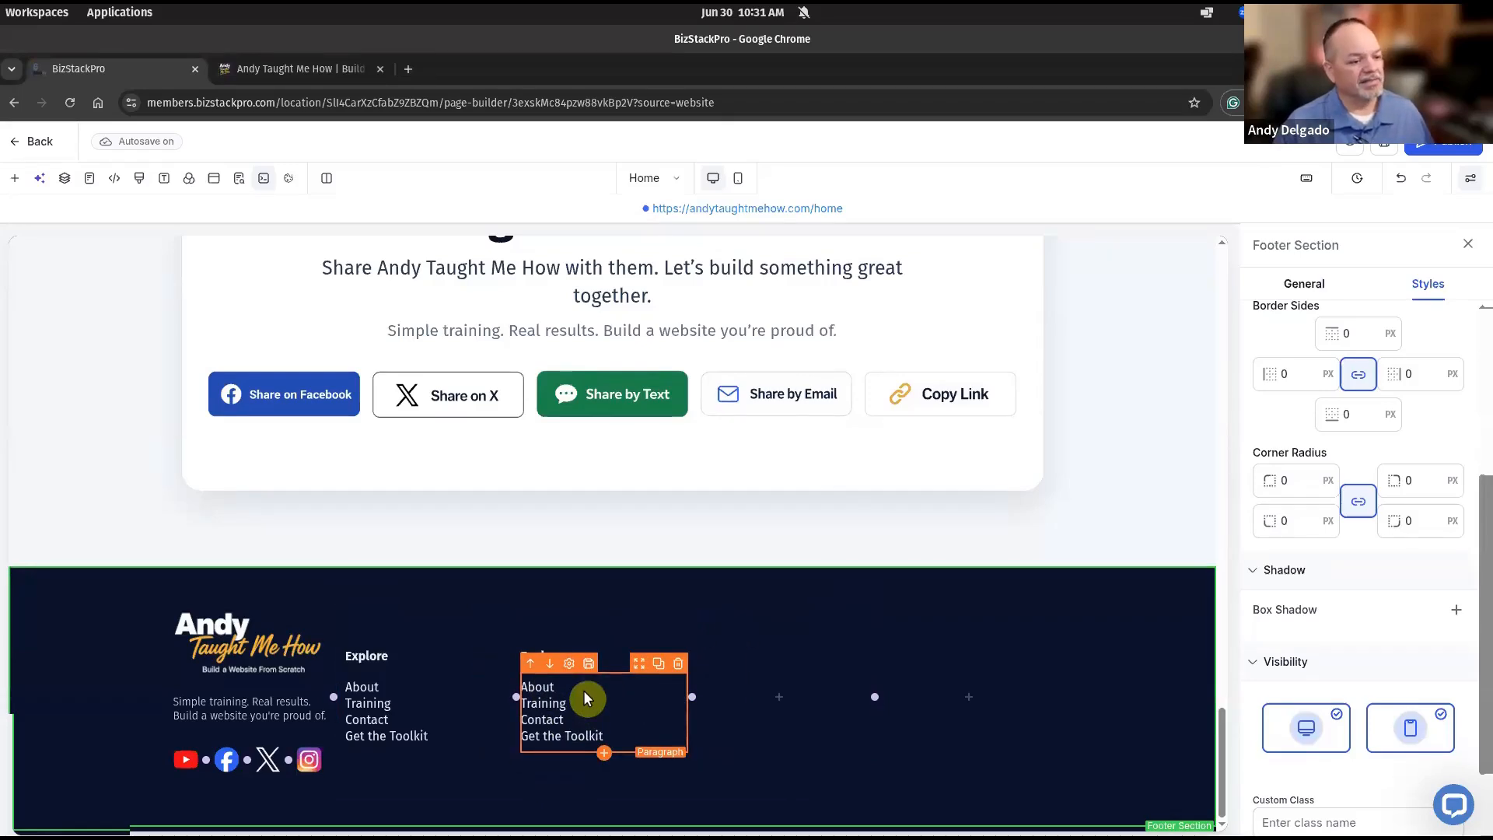
Retitle the copy 'Training' and paste Workshops, Step by Step Series, Lead Magnets, Resources as links.
click(583, 689)
click(611, 661)
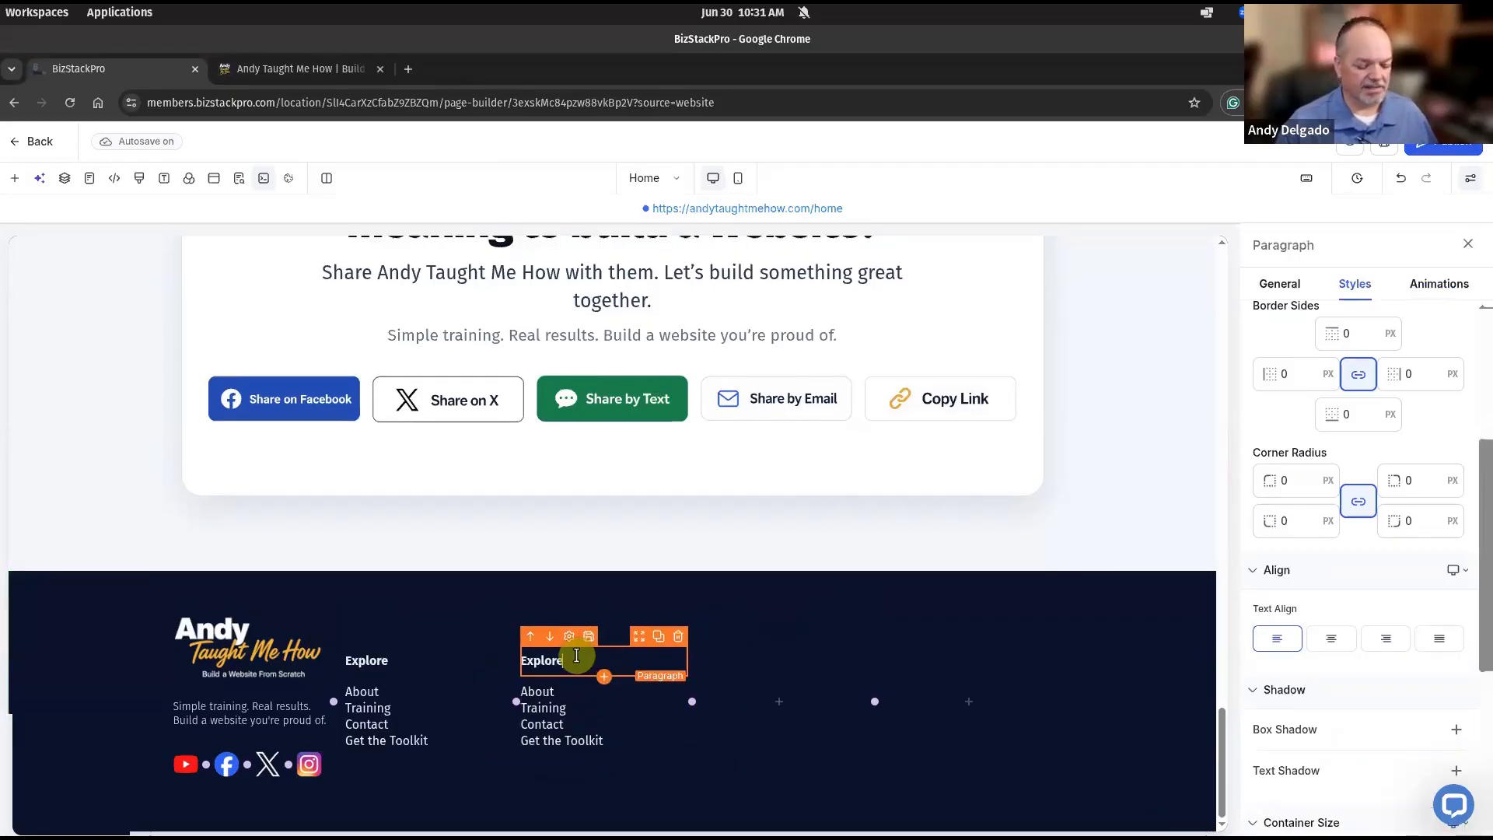
double_click(576, 655)
text(Training)
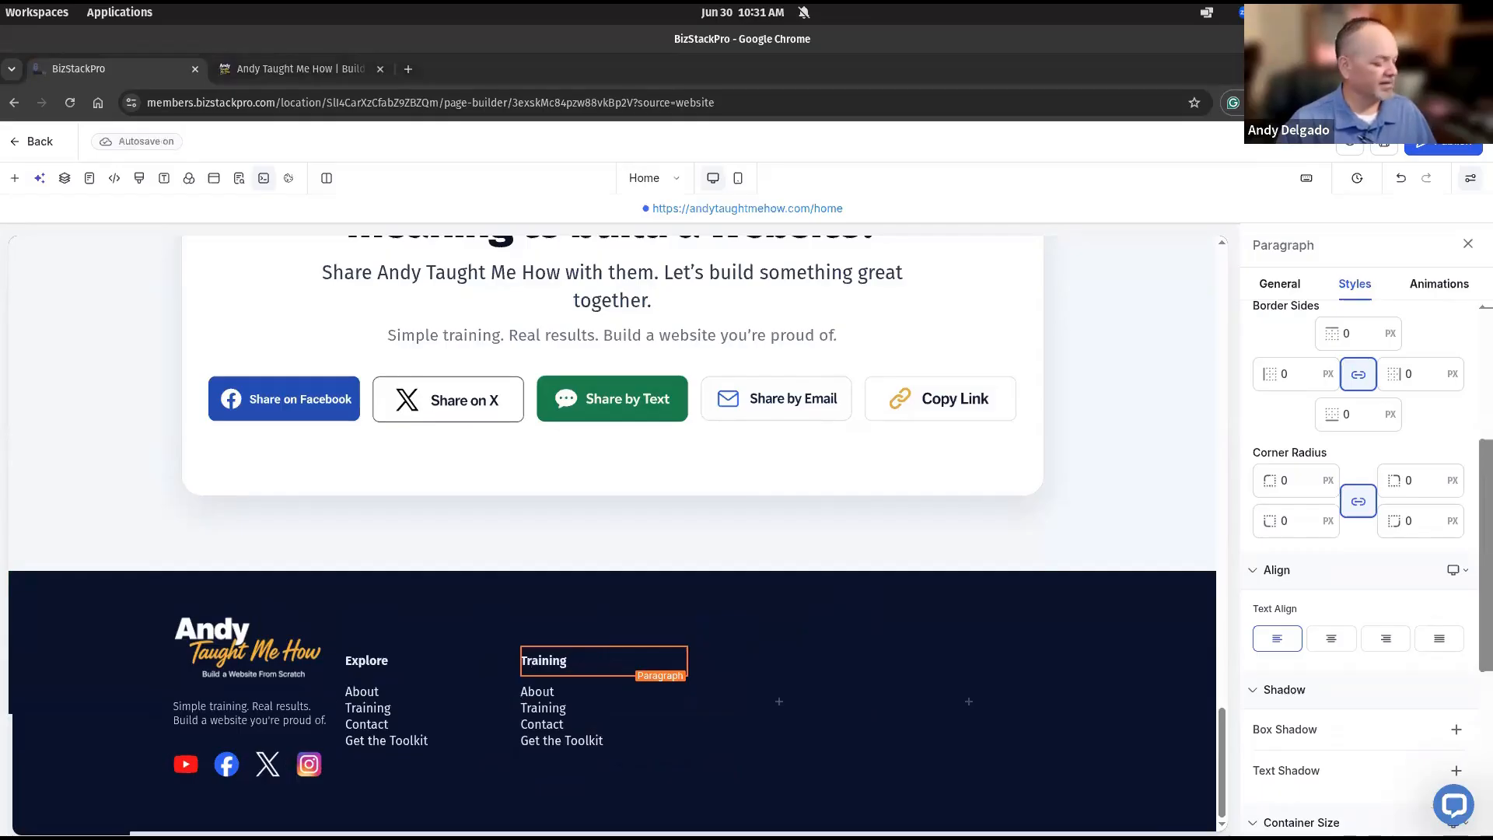
click(526, 708)
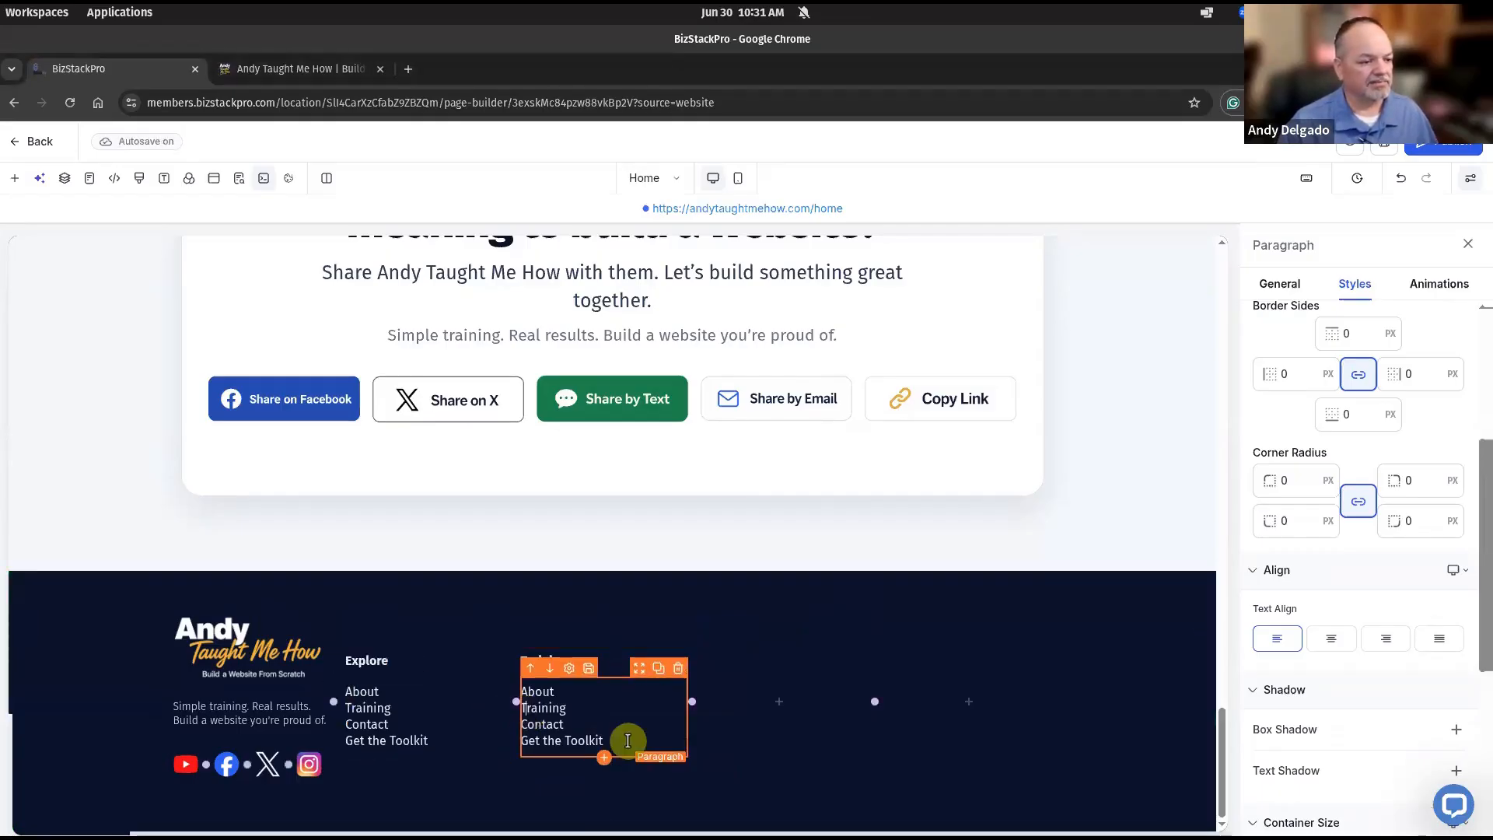
key(ctrl+a)
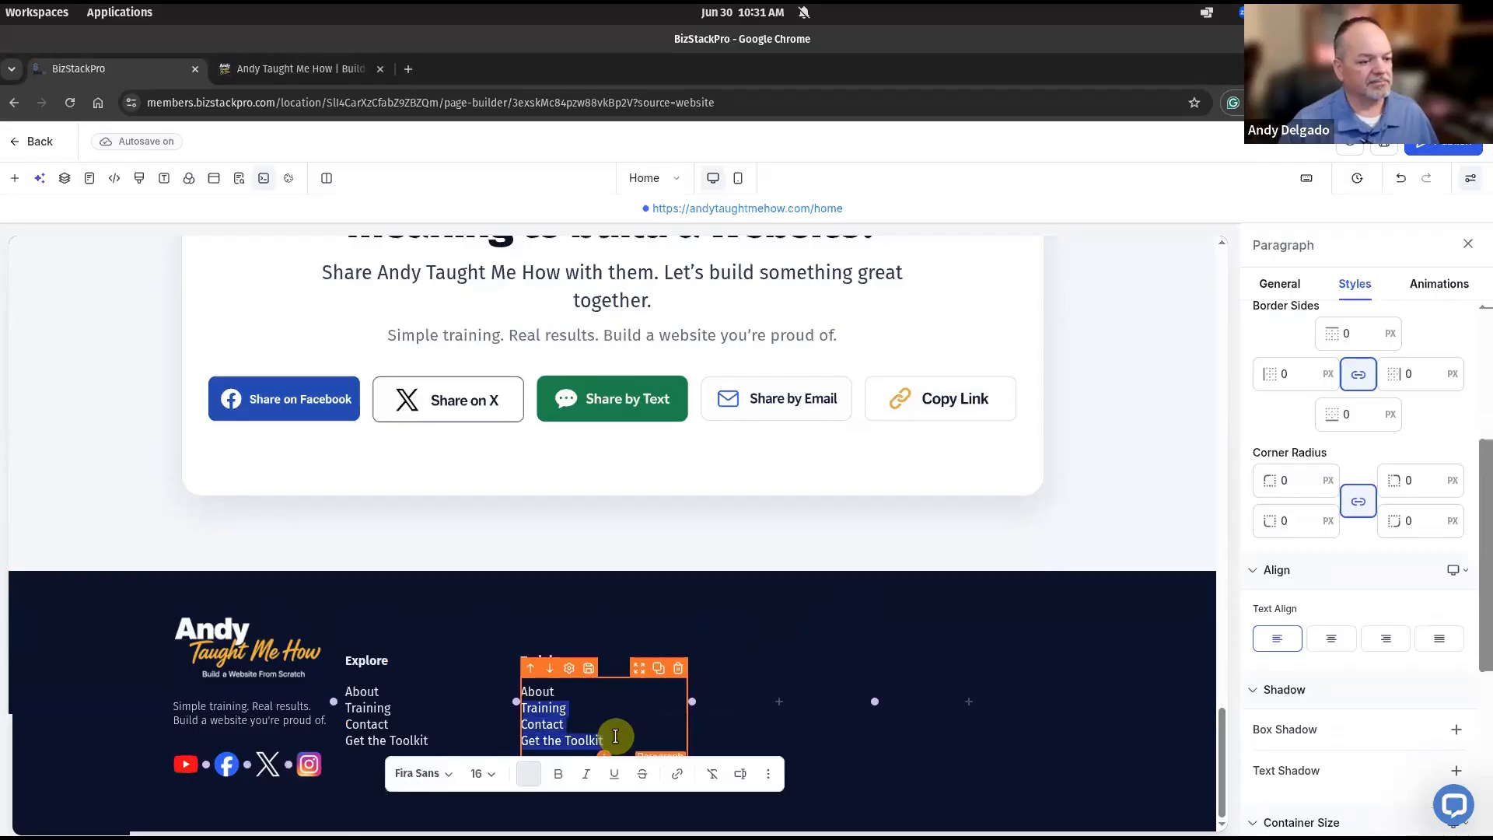
text(Workshops Step by Step Series Lead Magnets Resources)
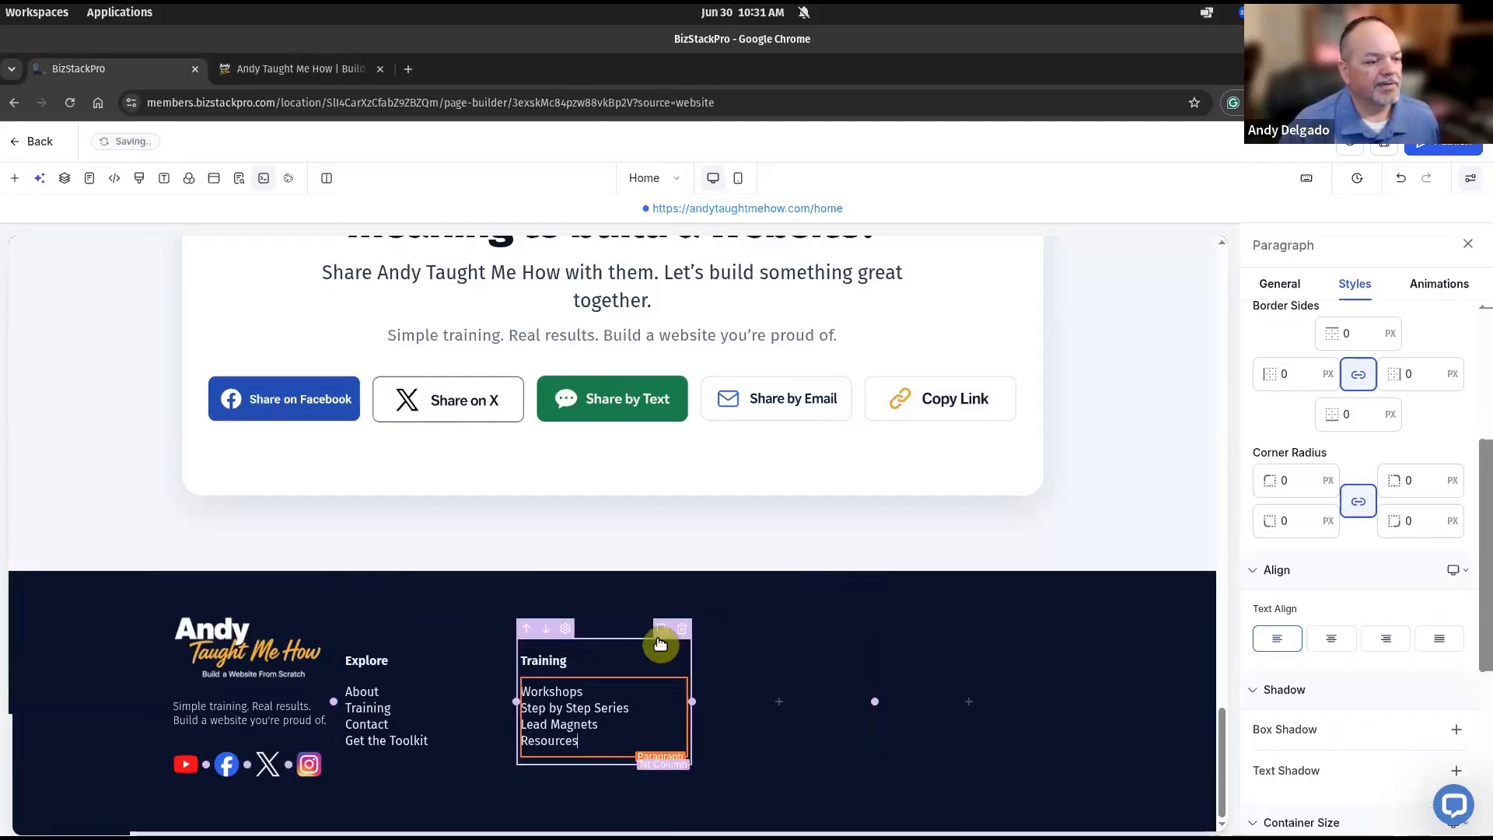
Duplicate the Training column, delete the empty third column, and rename the copy's heading to 'Legal'.
click(660, 633)
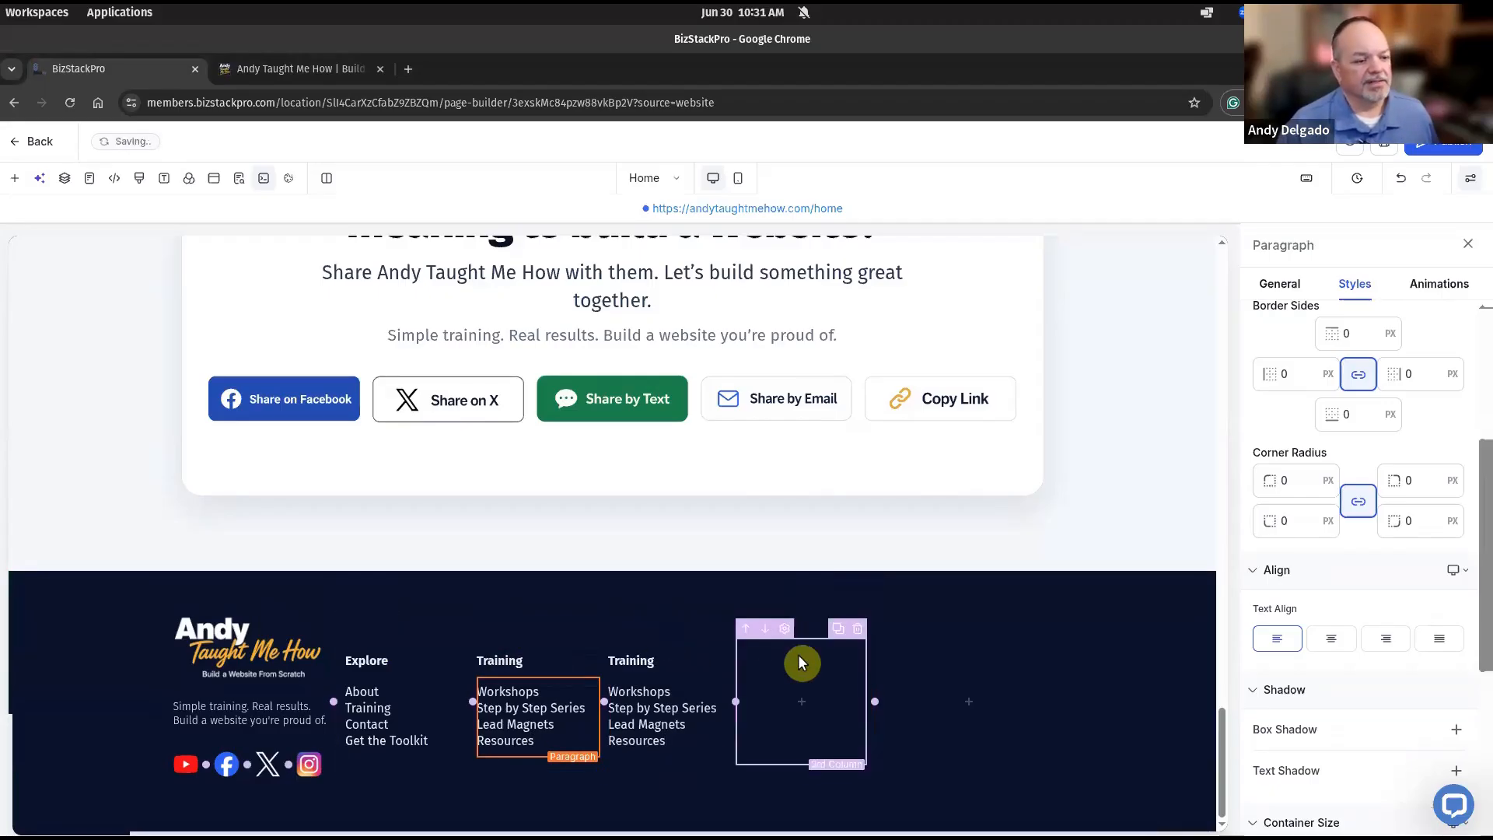
click(858, 638)
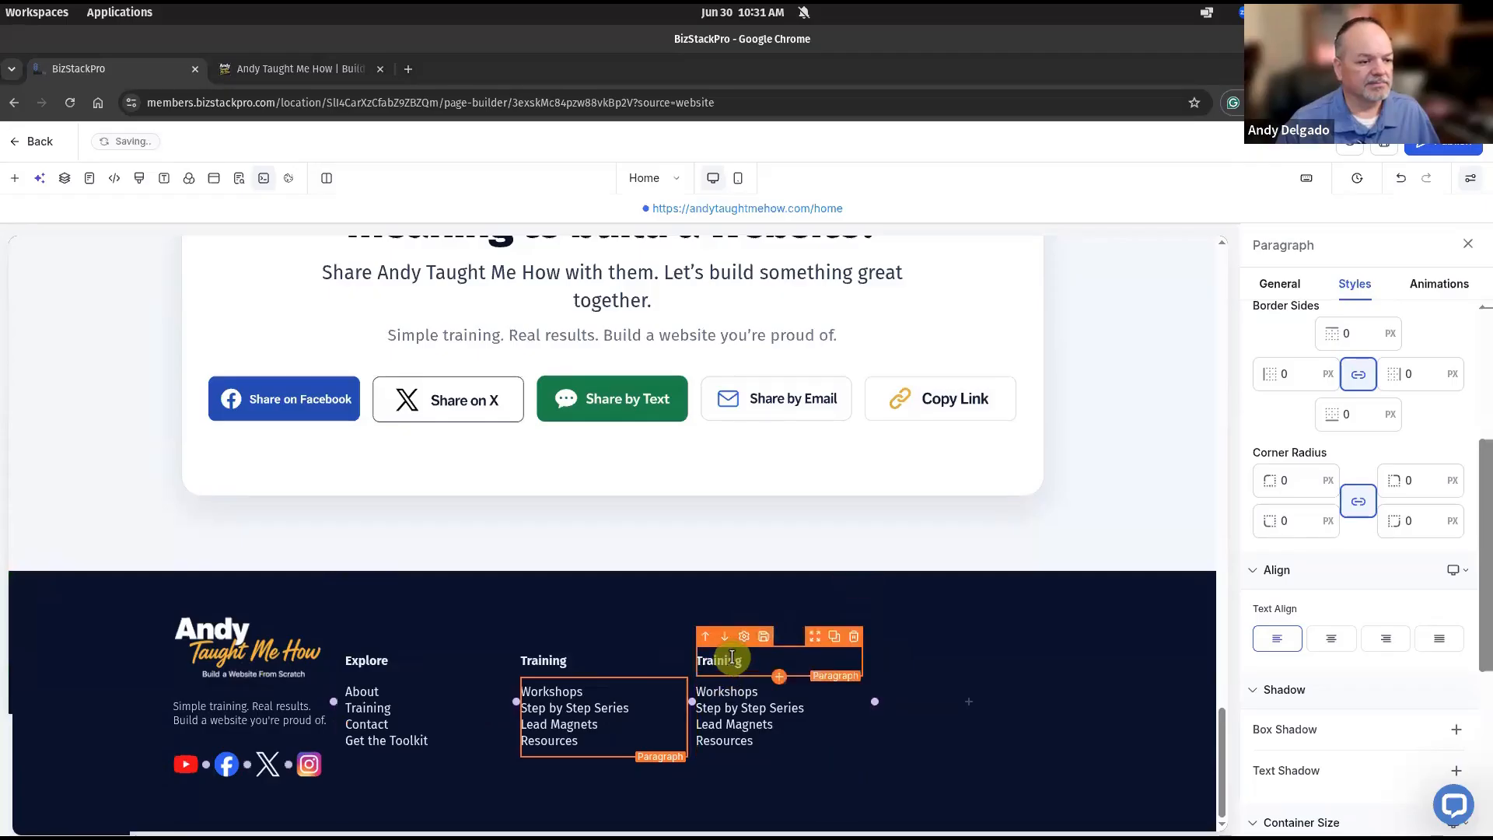
double_click(731, 657)
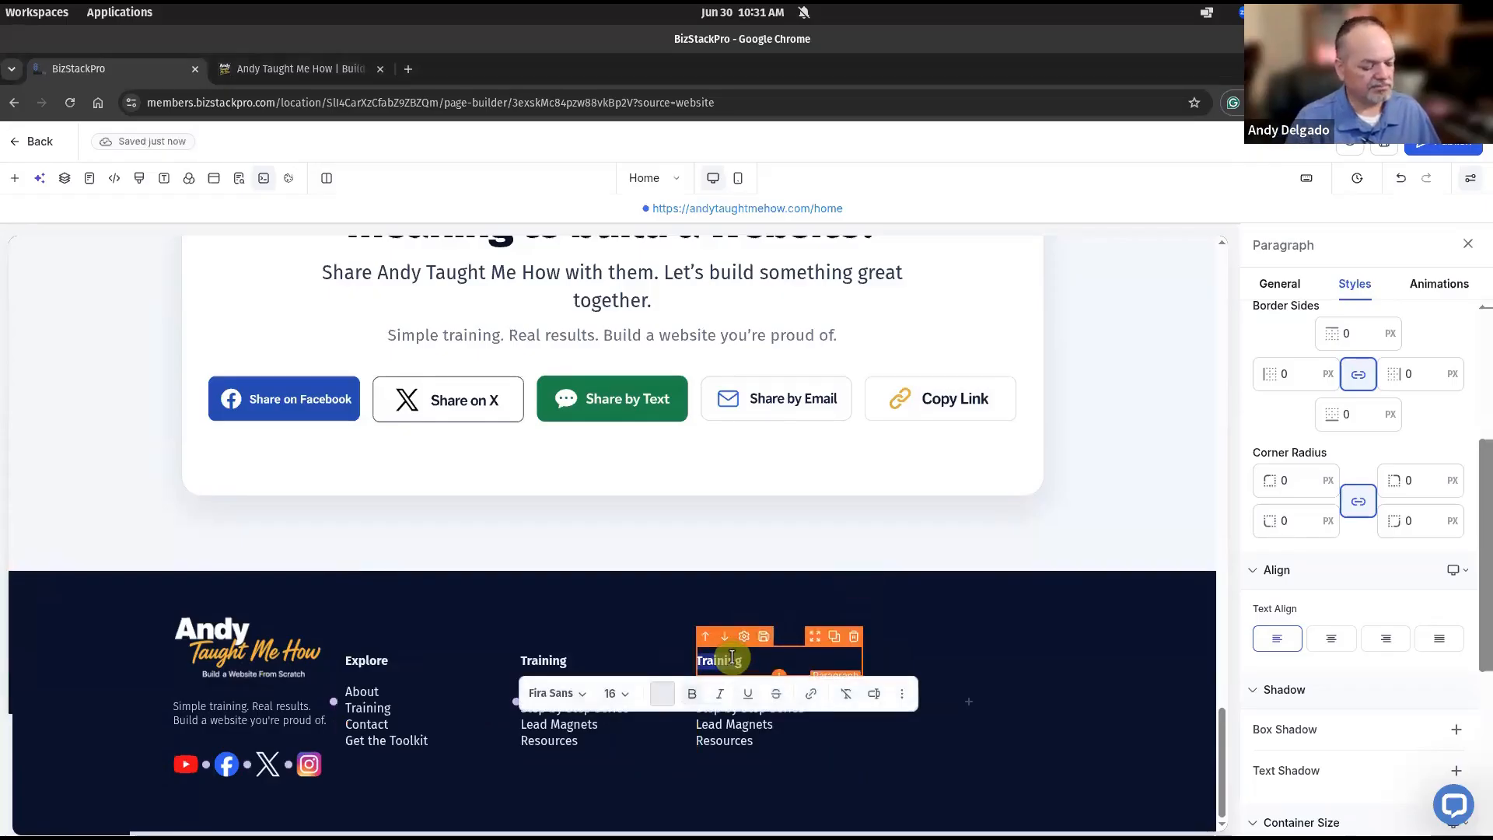
text(Legal)
Paste Privacy Policy, Terms of Use and Disclaimer as the Legal column's links.
double_click(741, 720)
key(ctrl+a)
text(Privacy Policy Terms of Use Disclaimer)
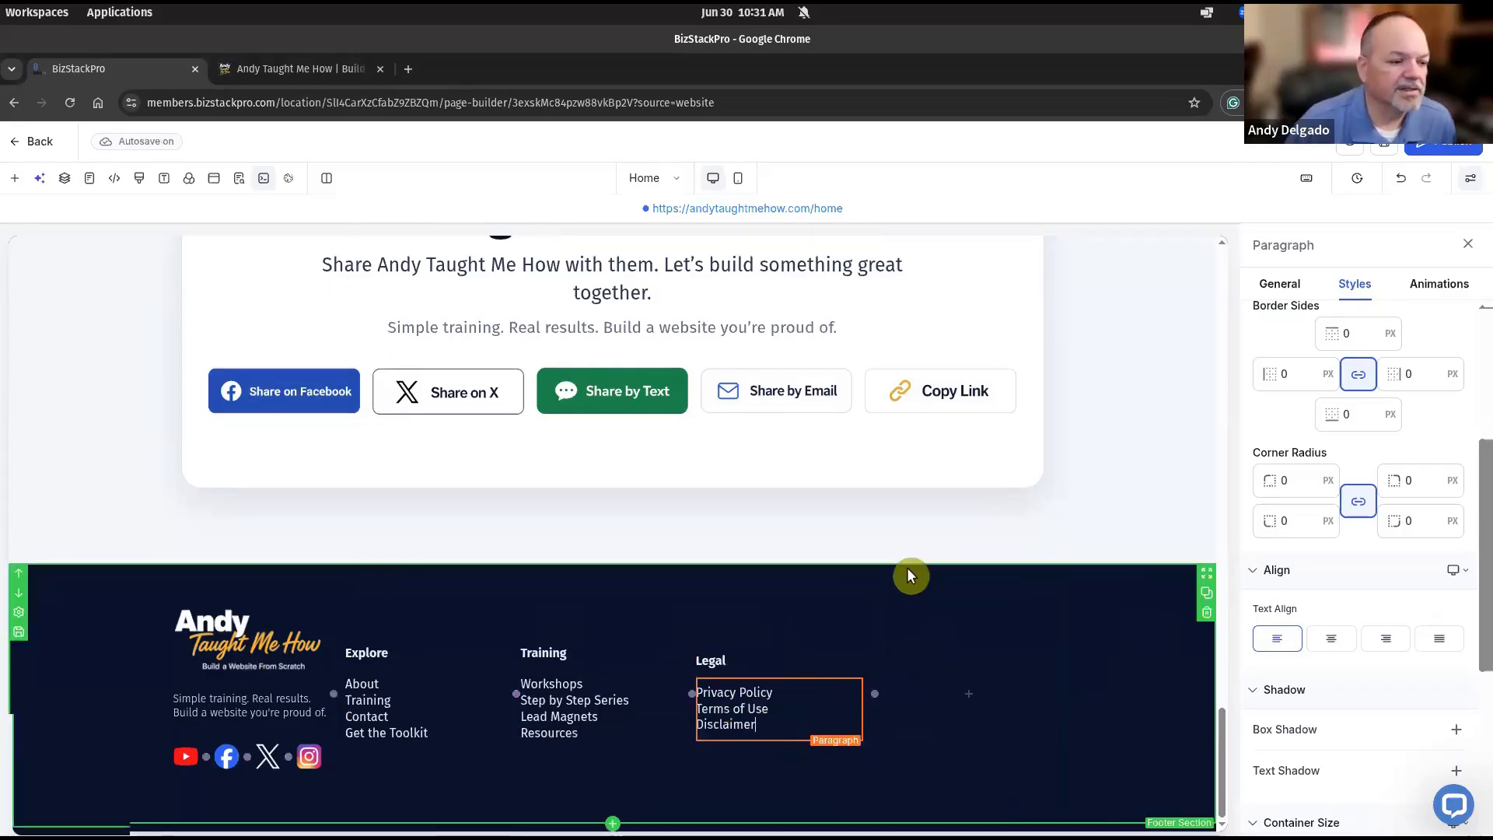
click(980, 585)
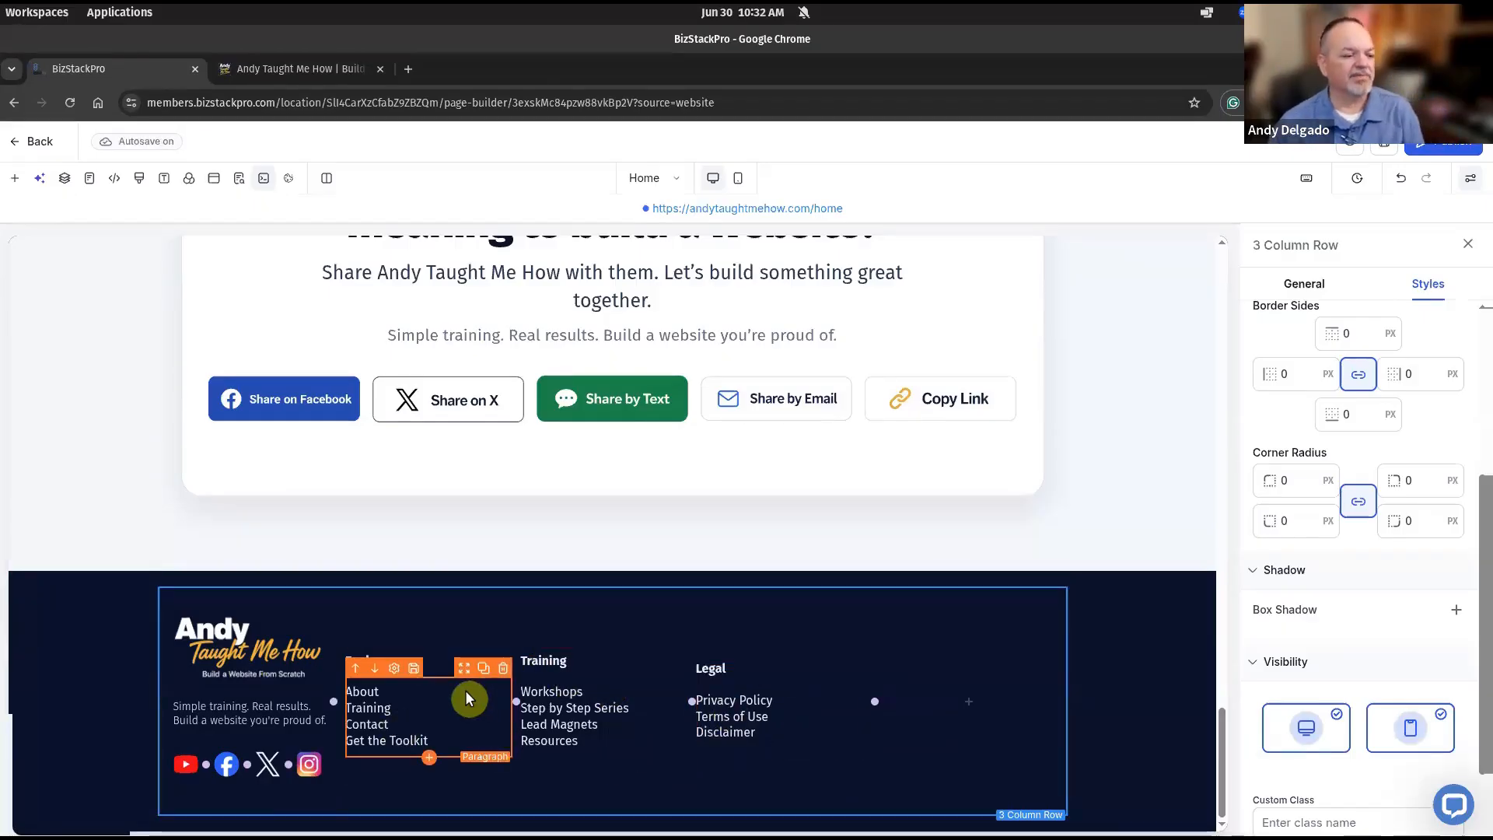
Set AUTO bottom margins on the footer columns, working through Explore, Training and Legal.
click(433, 644)
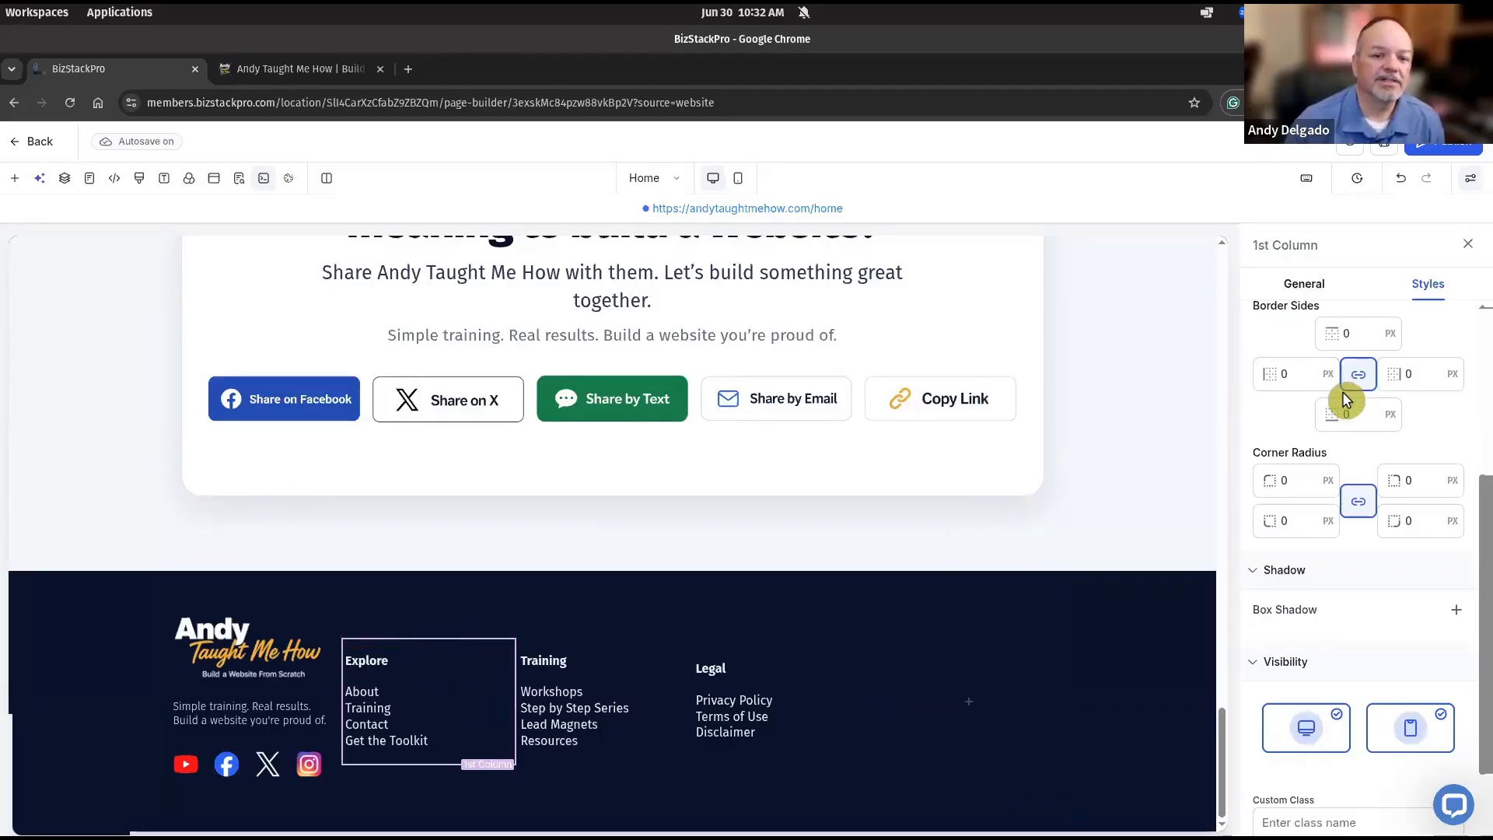
scroll(1341, 391, up, 1)
scroll(1341, 391, up, 3)
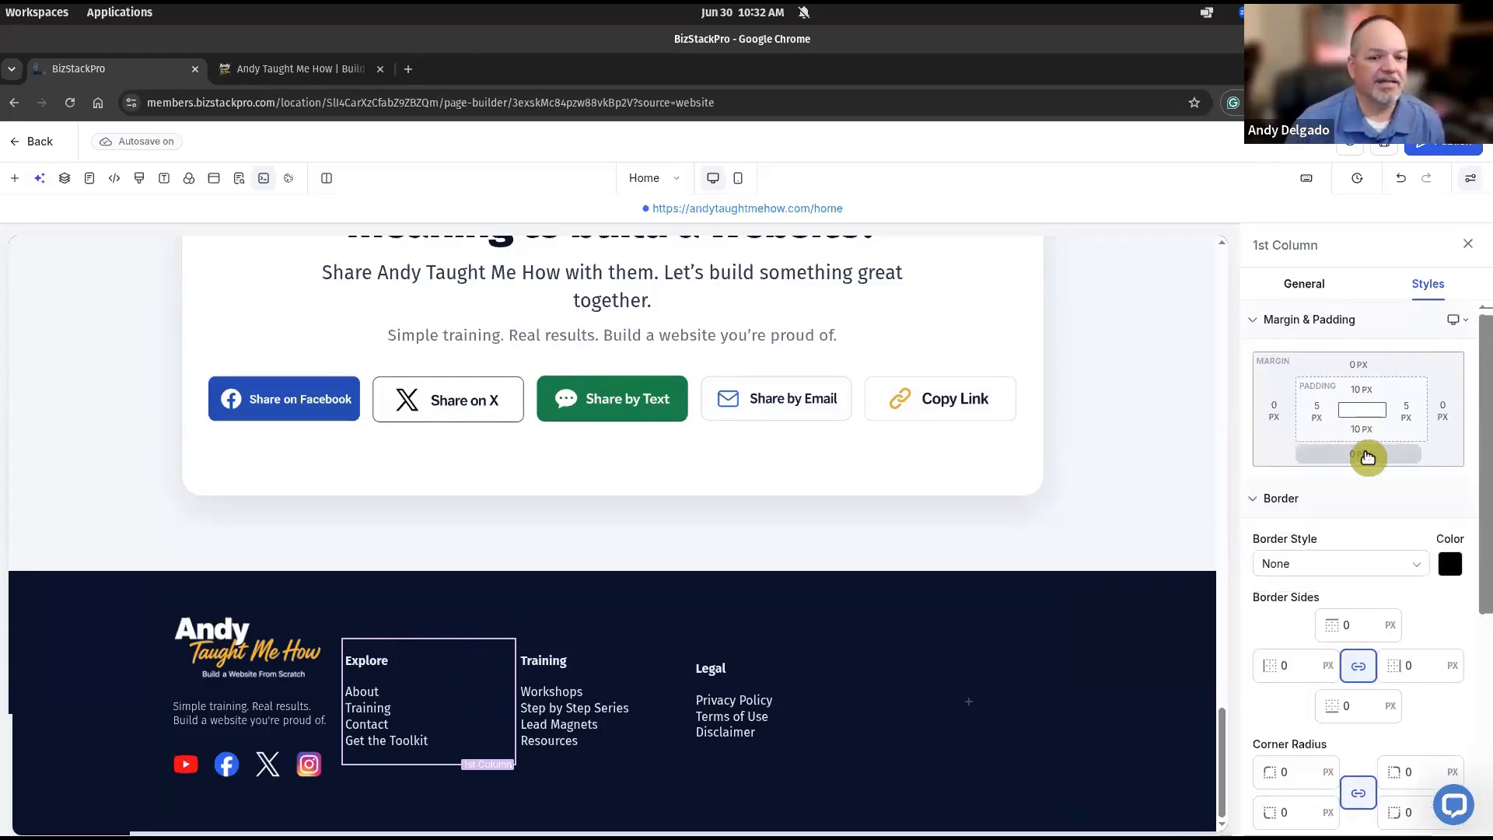
click(1362, 455)
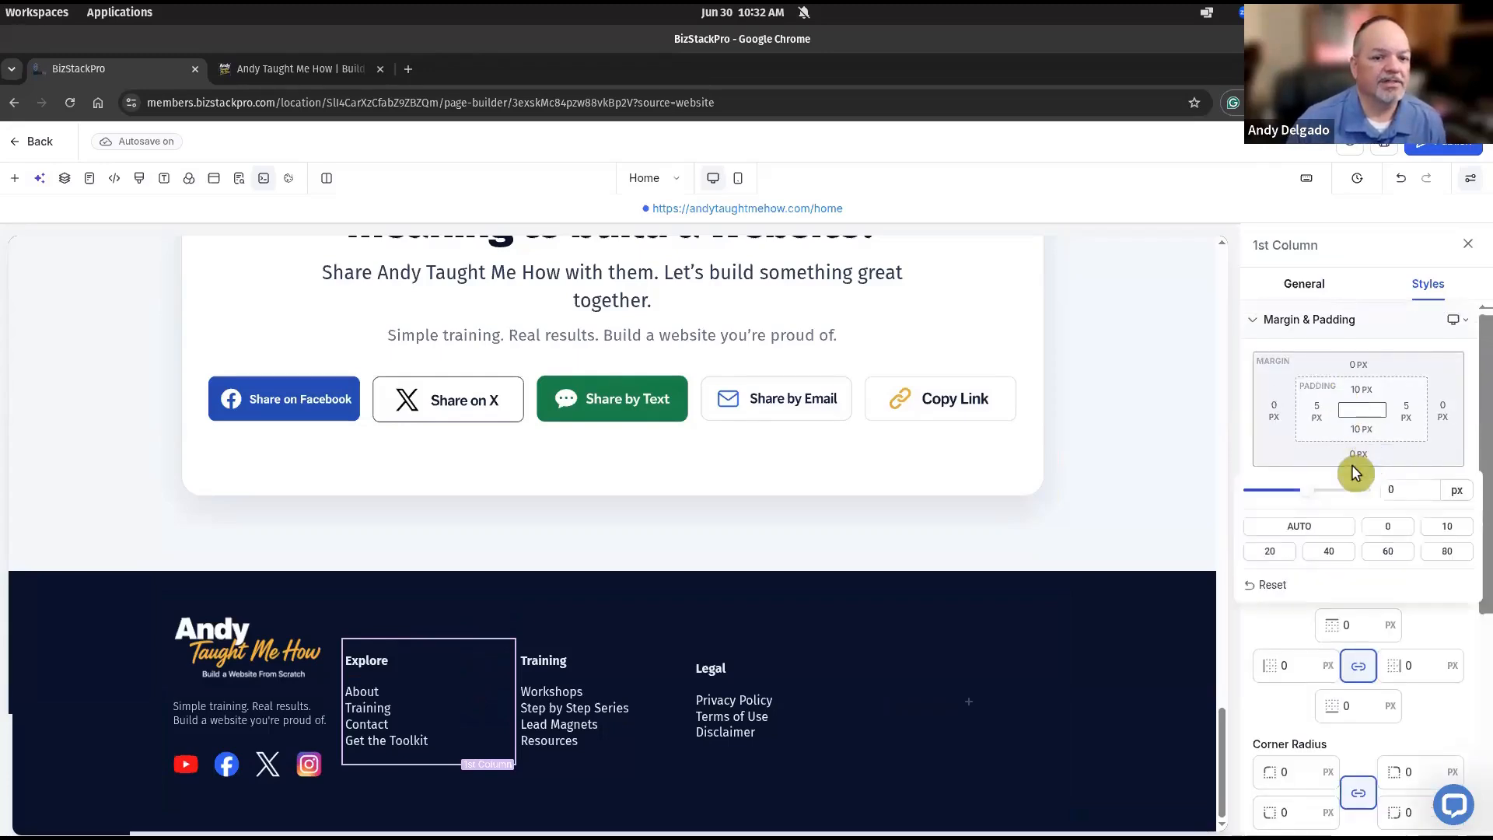
click(1311, 528)
click(567, 766)
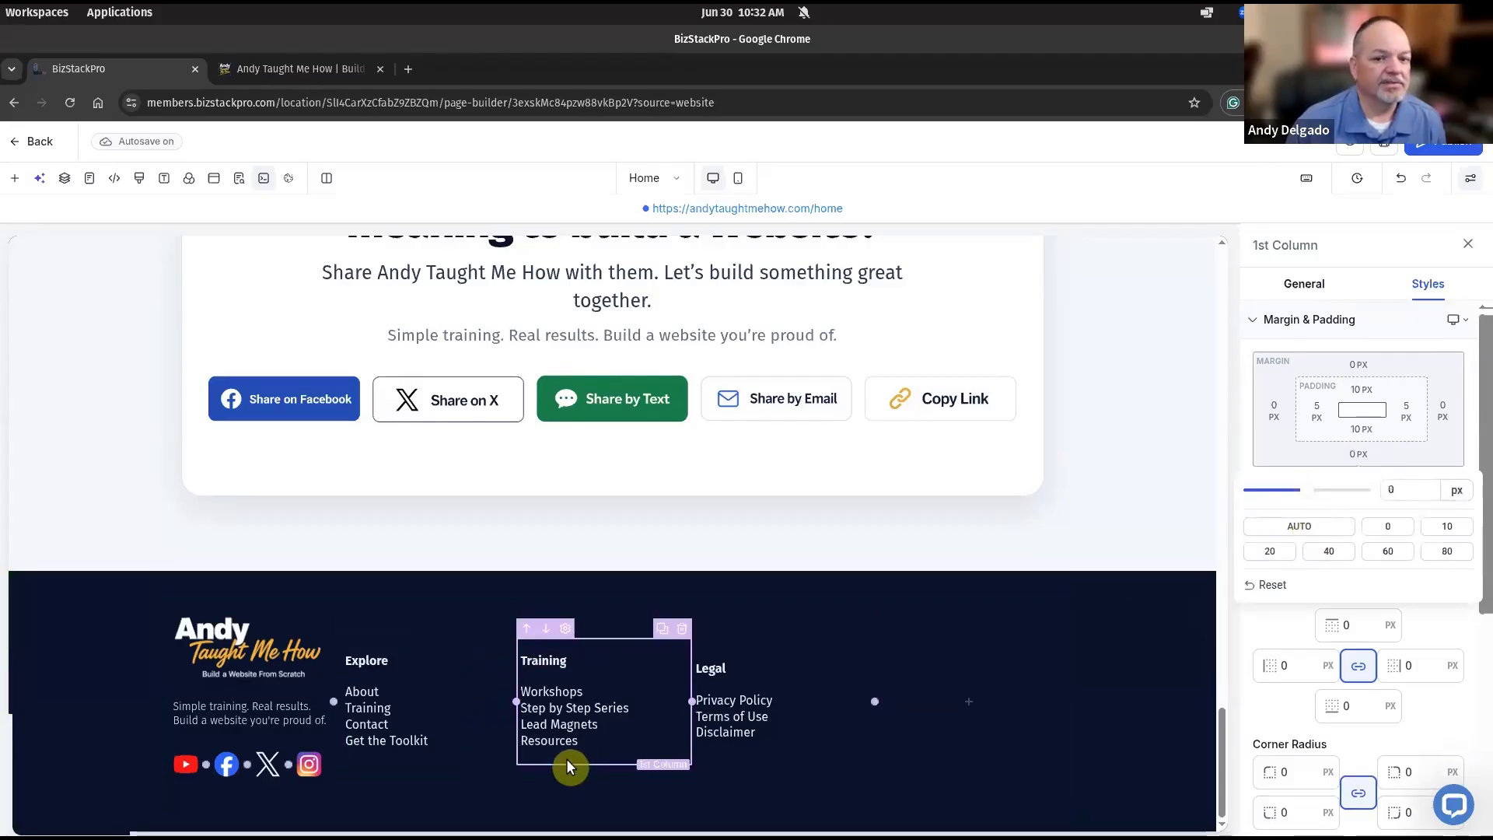
click(1362, 459)
click(729, 754)
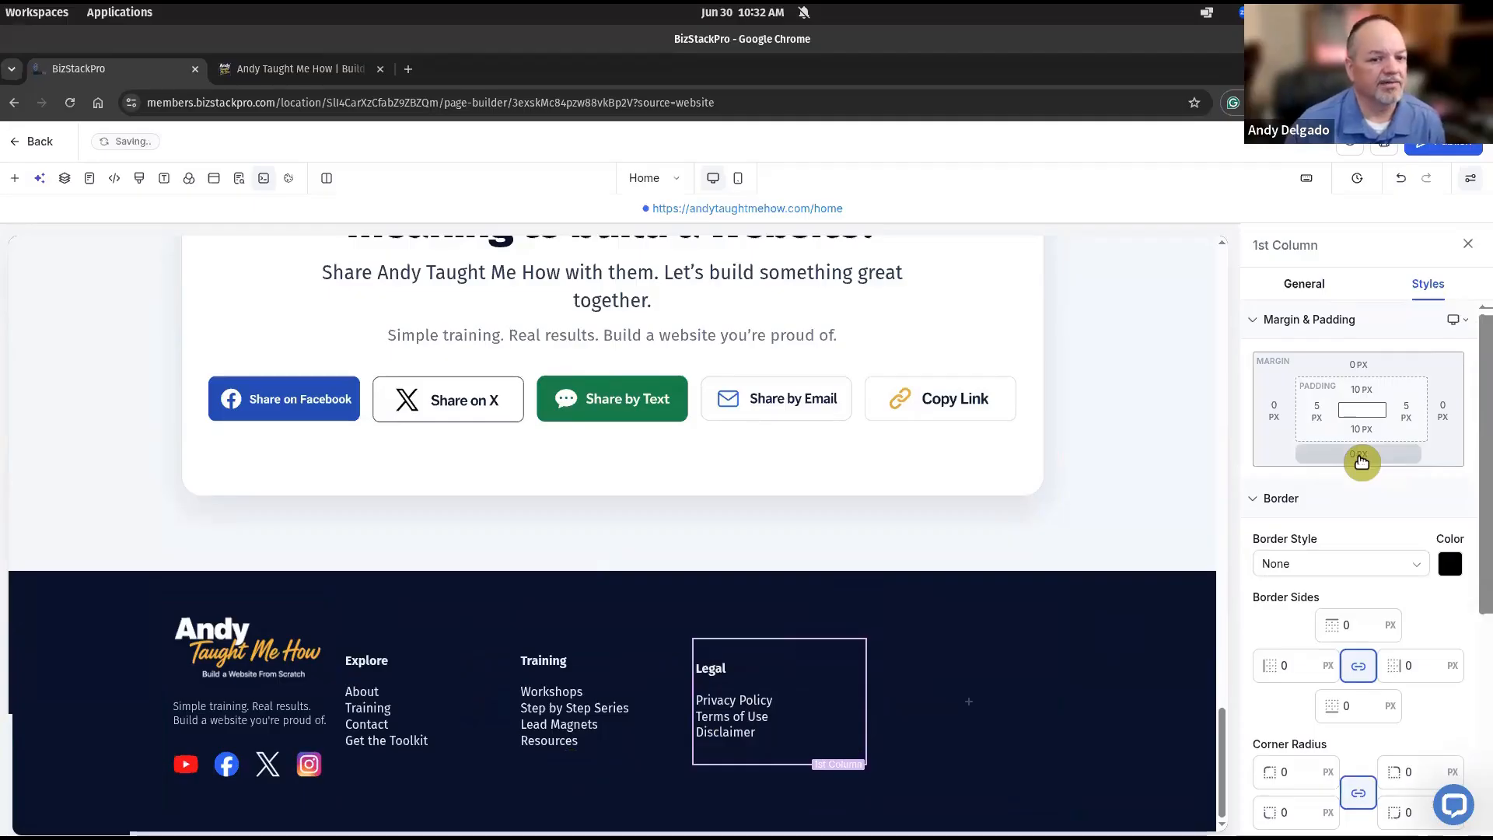
click(1358, 455)
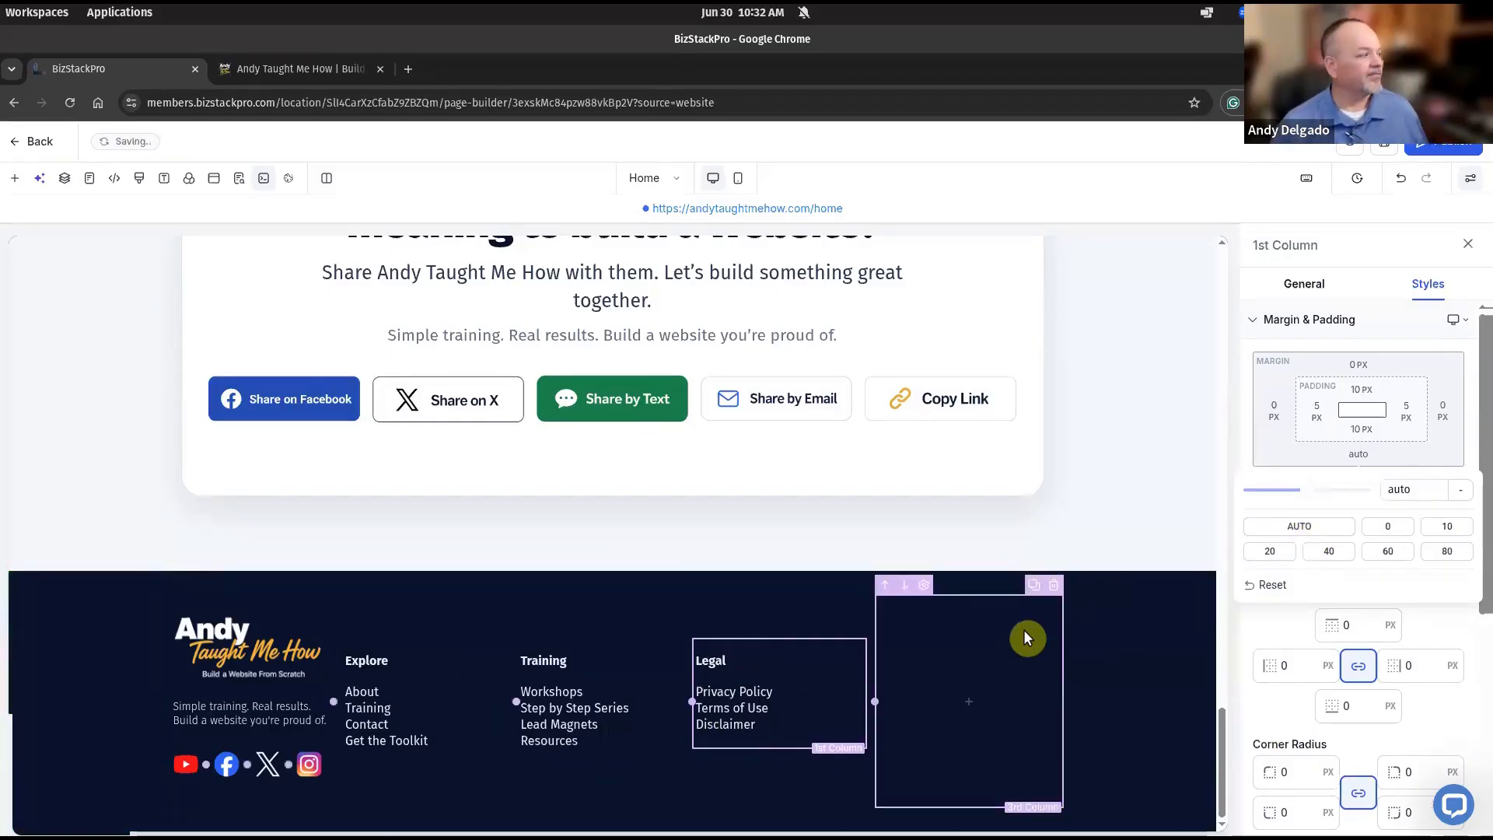
key(super)
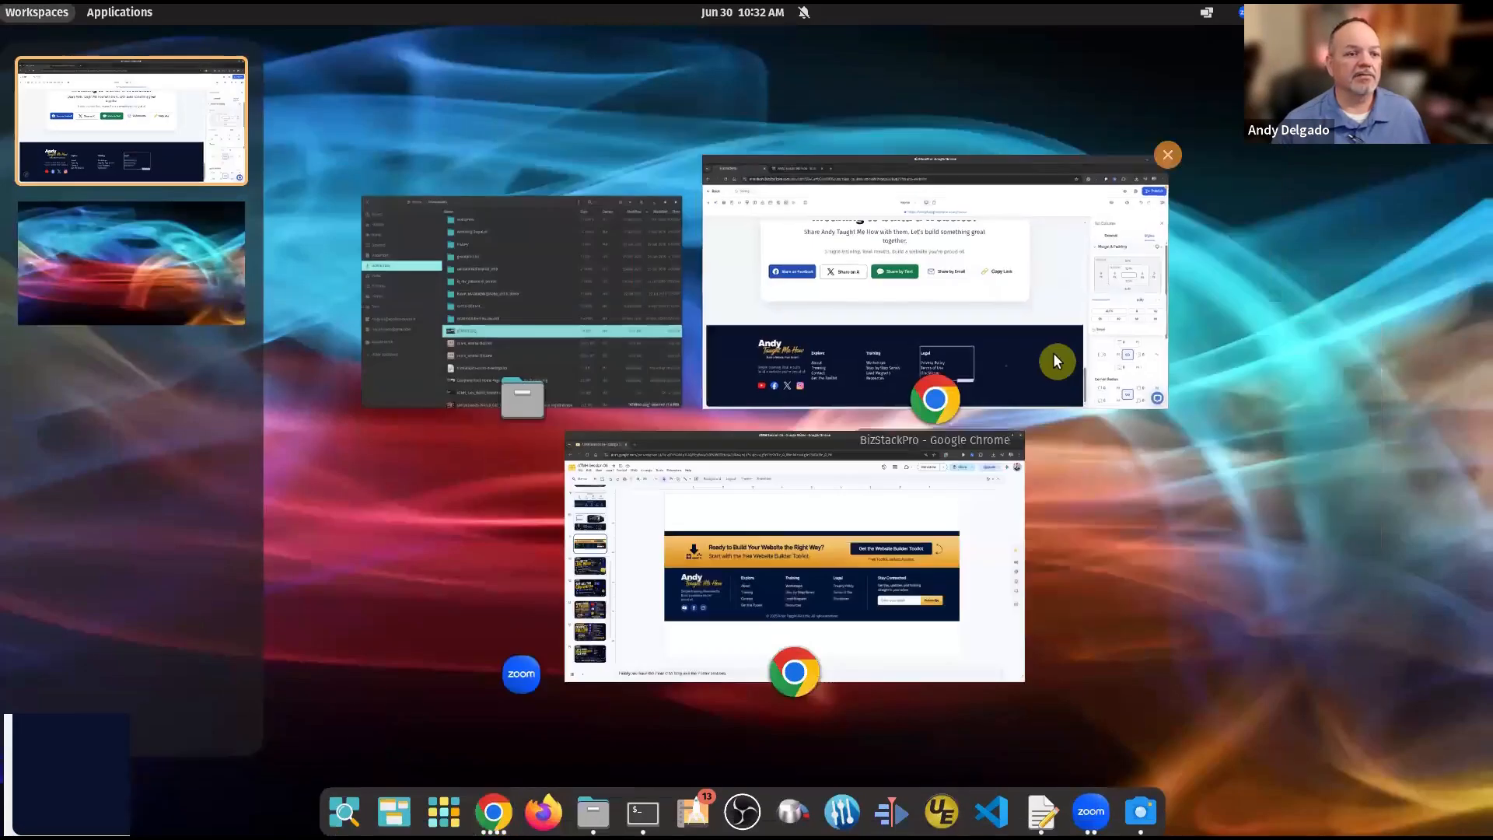
click(968, 658)
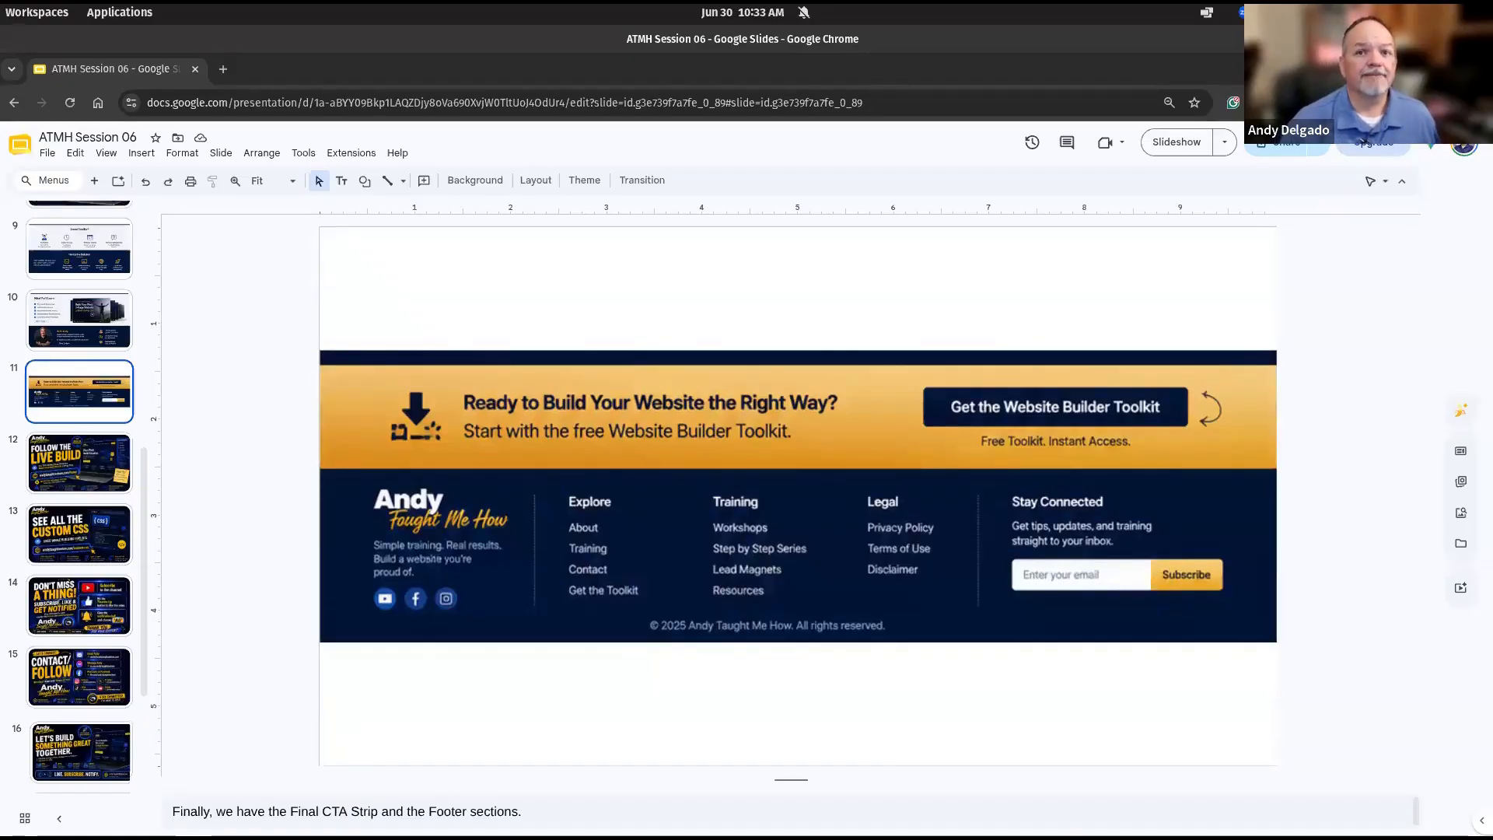
key(alt+Tab)
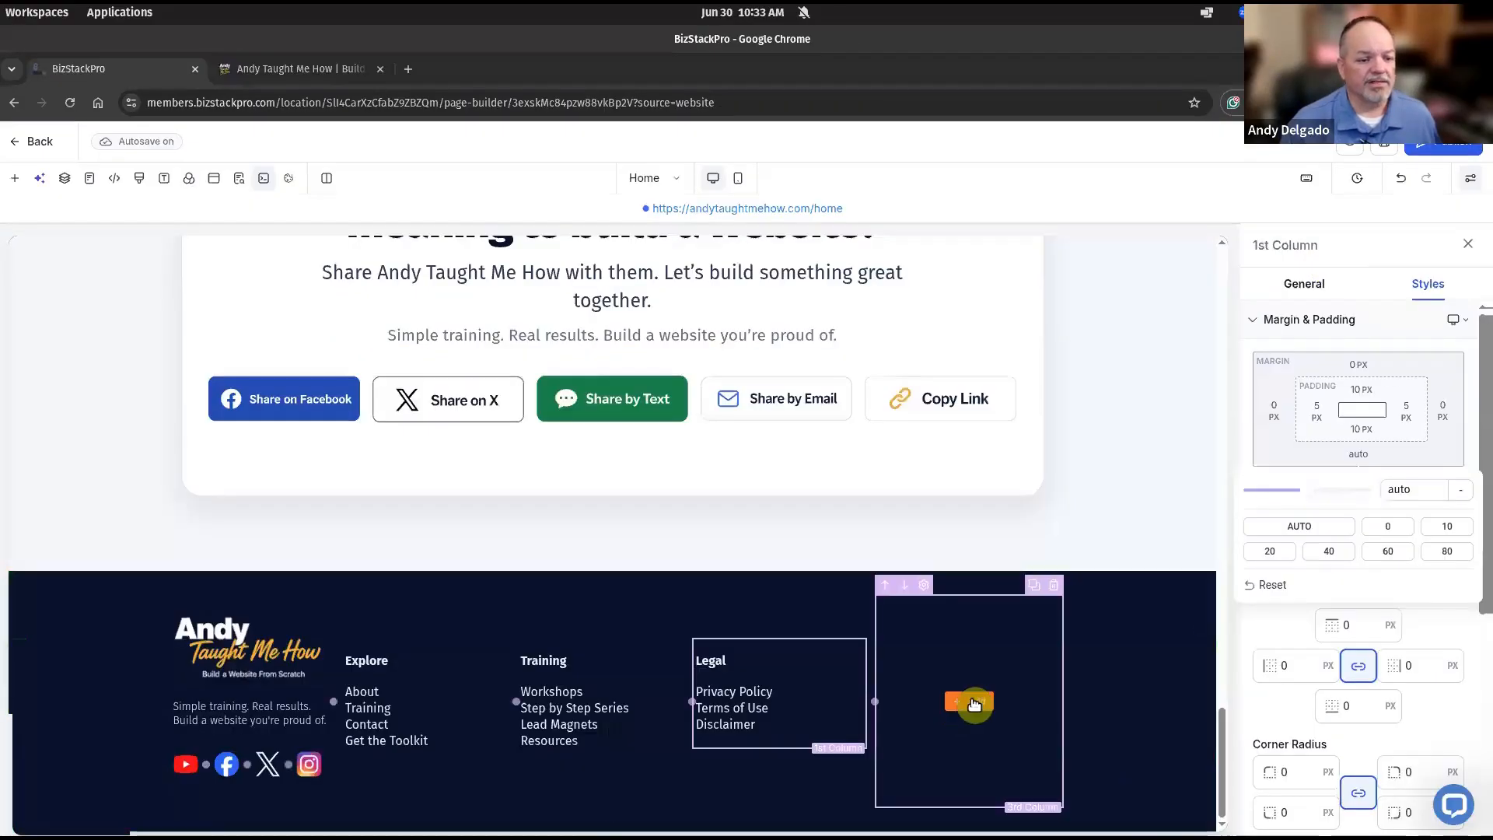
Place a Paragraph in the empty right-hand footer column, comparing against the Slides mockup.
click(974, 704)
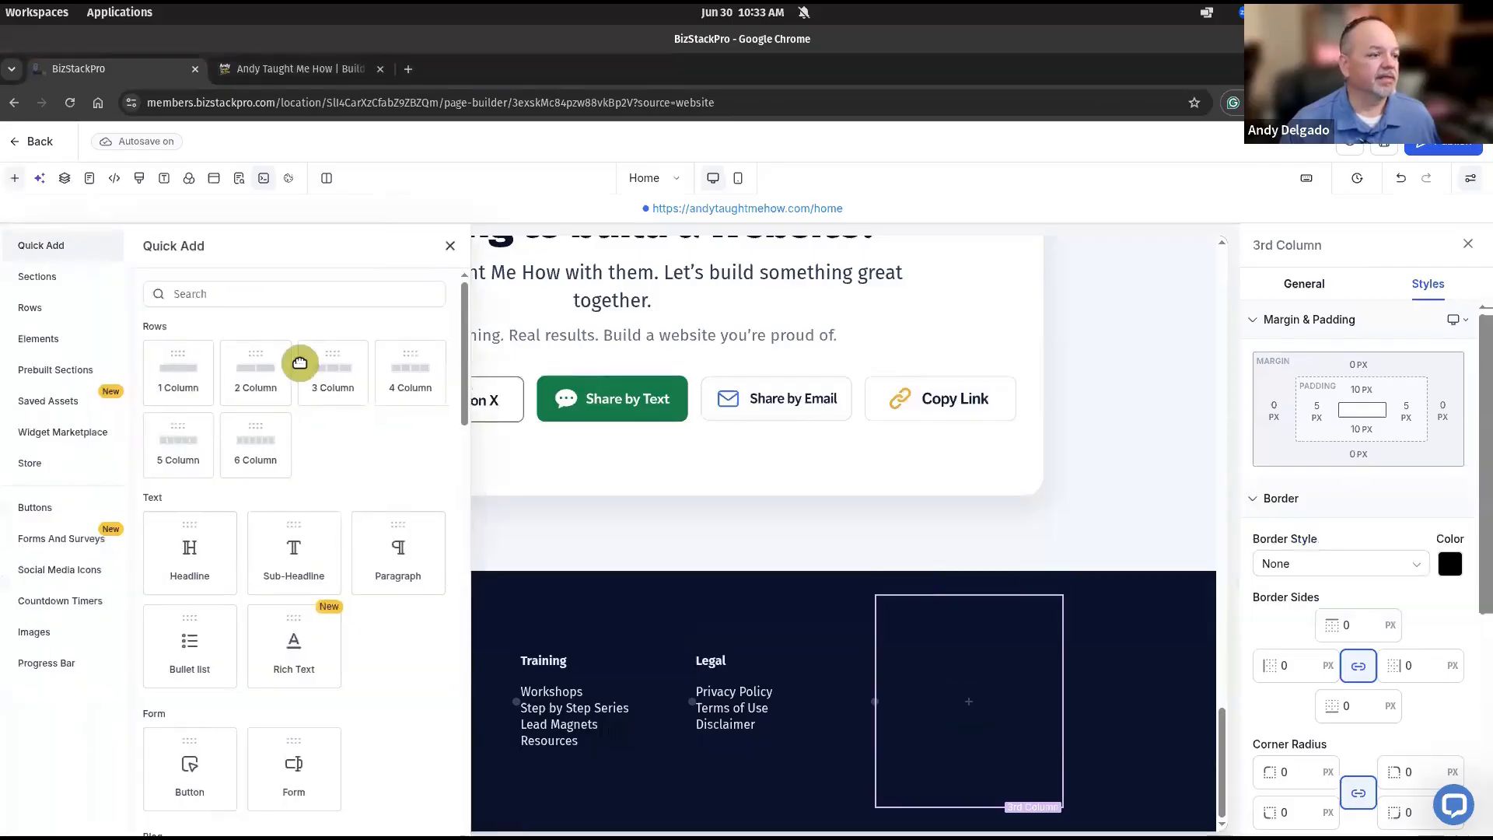
drag(398, 566, 969, 704)
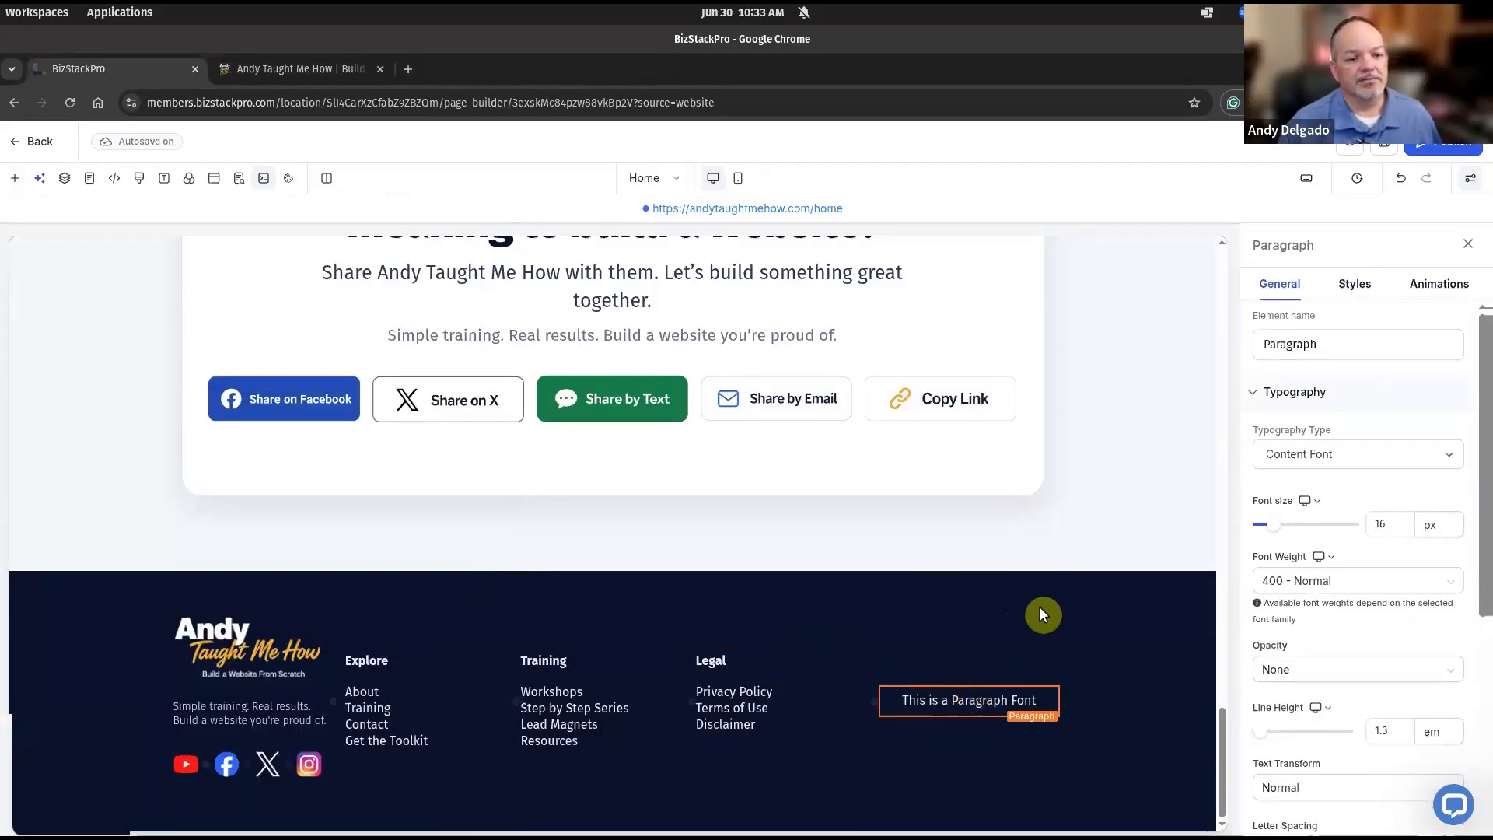
key(super)
click(986, 587)
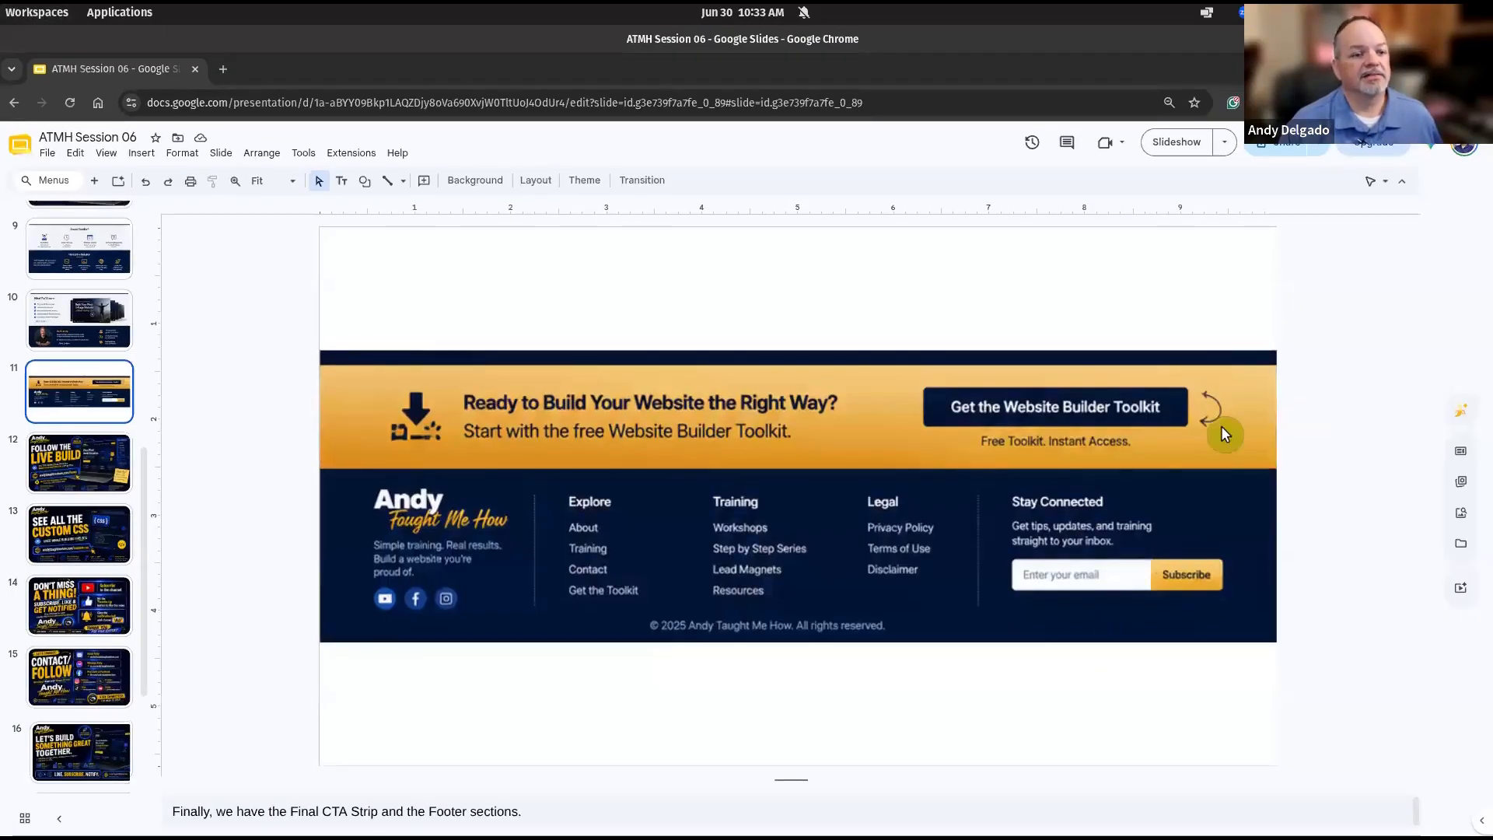
key(super)
click(1005, 407)
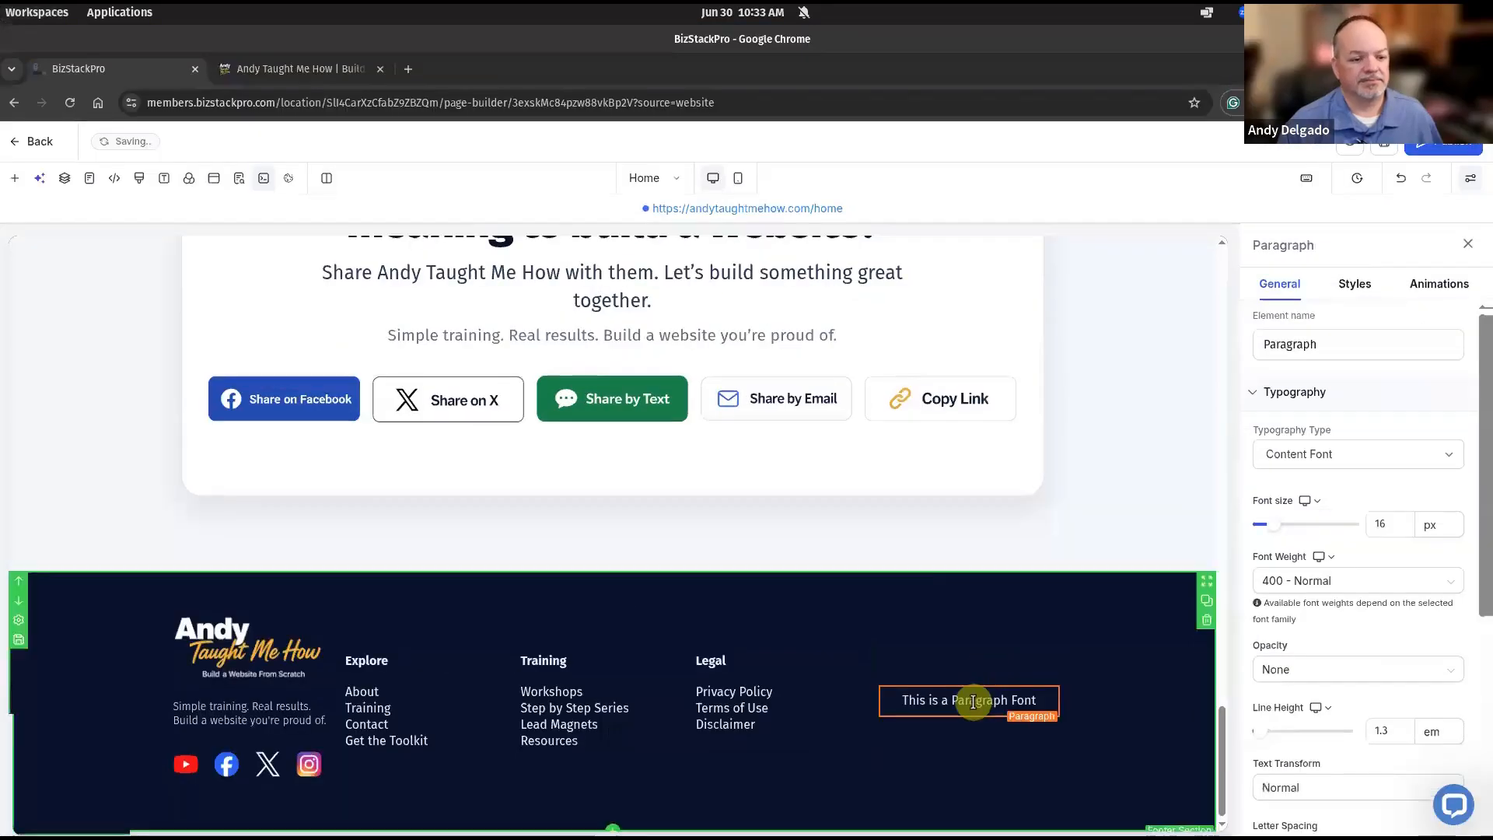
Replace the placeholder text with 'Stay Connected' and select it.
double_click(972, 702)
text(S)
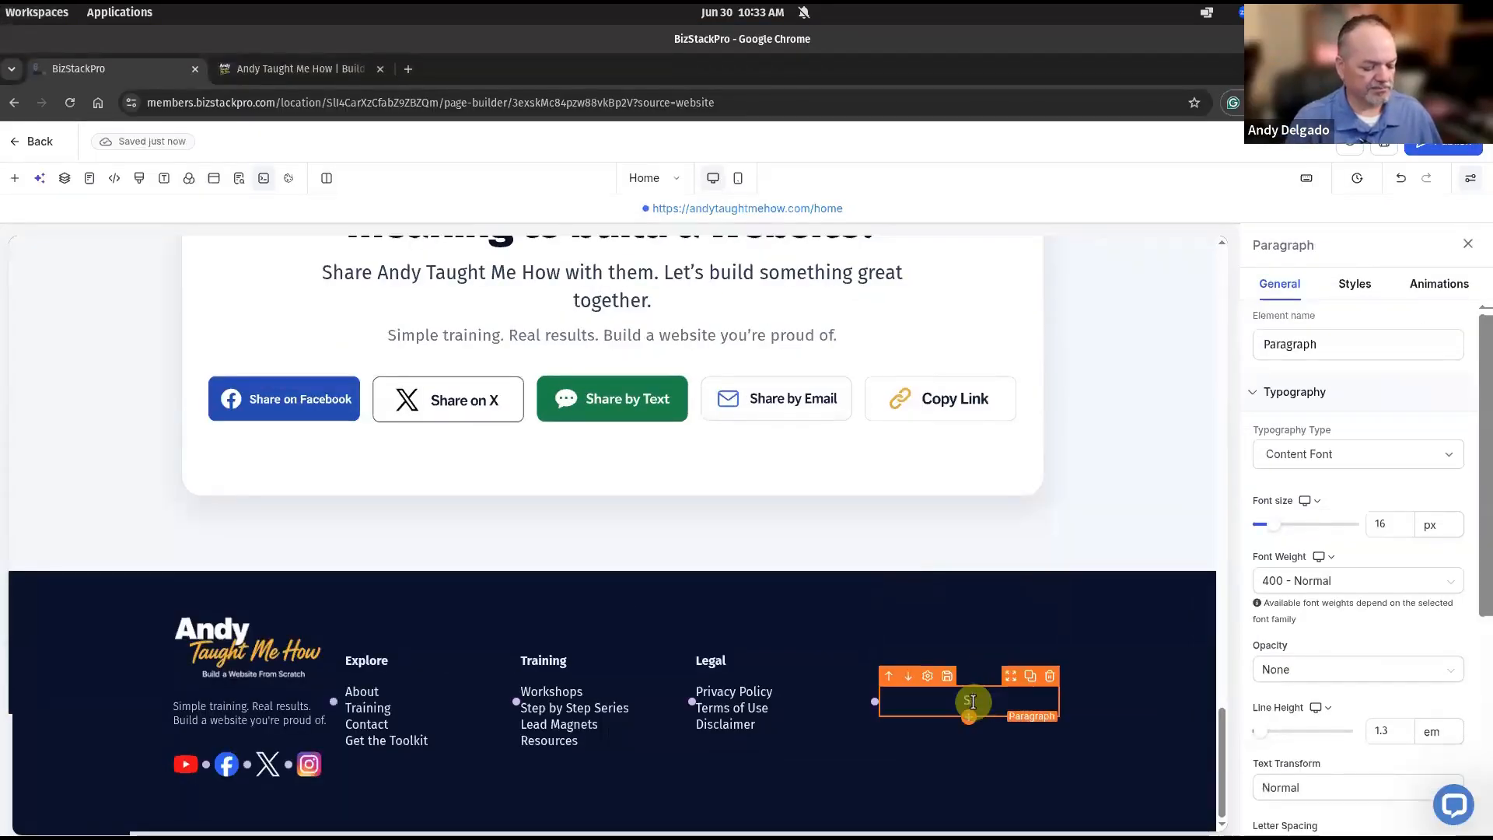
text(tay Connected)
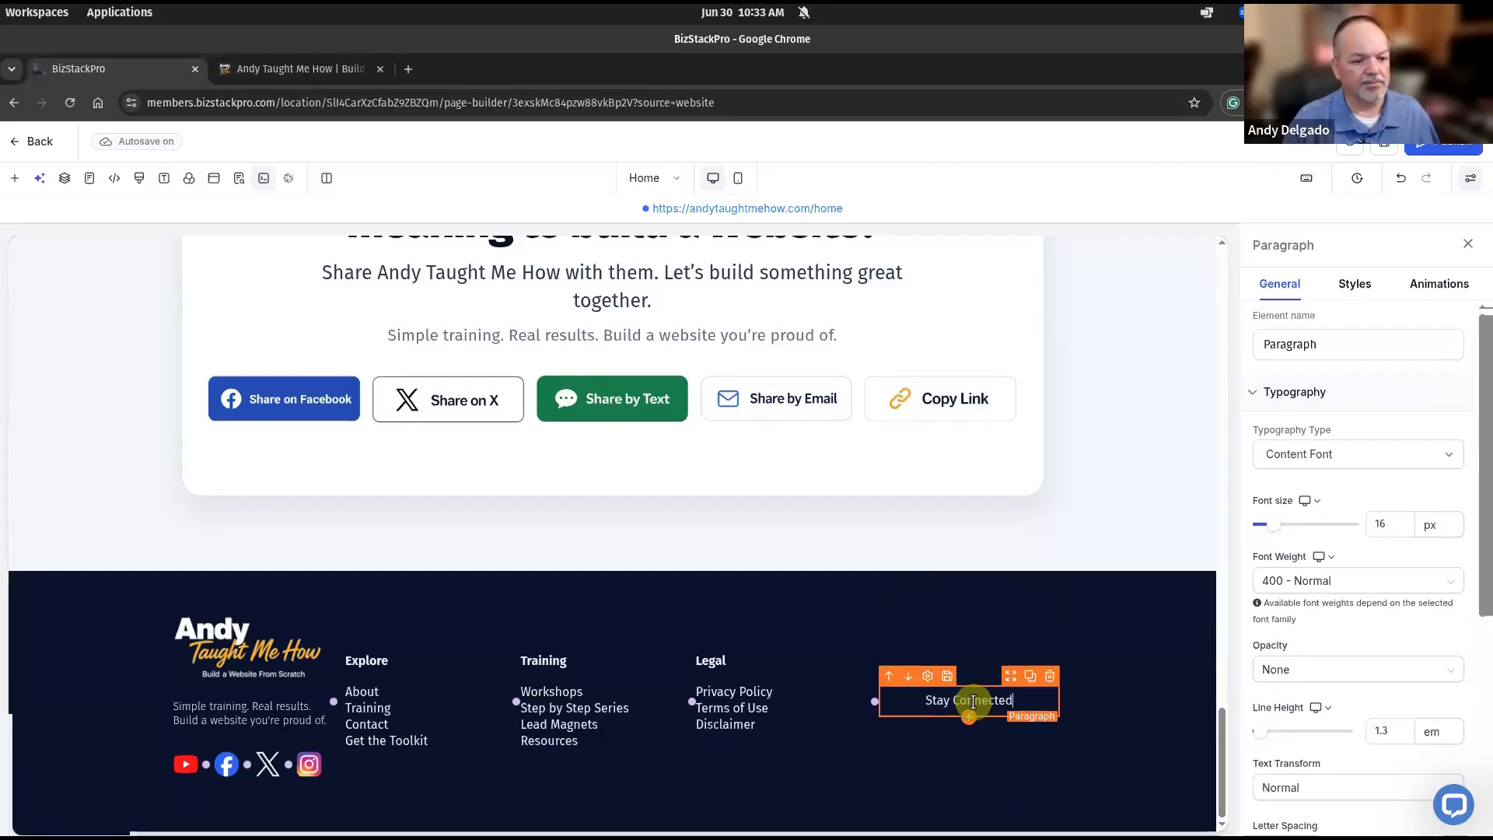
triple_click(973, 701)
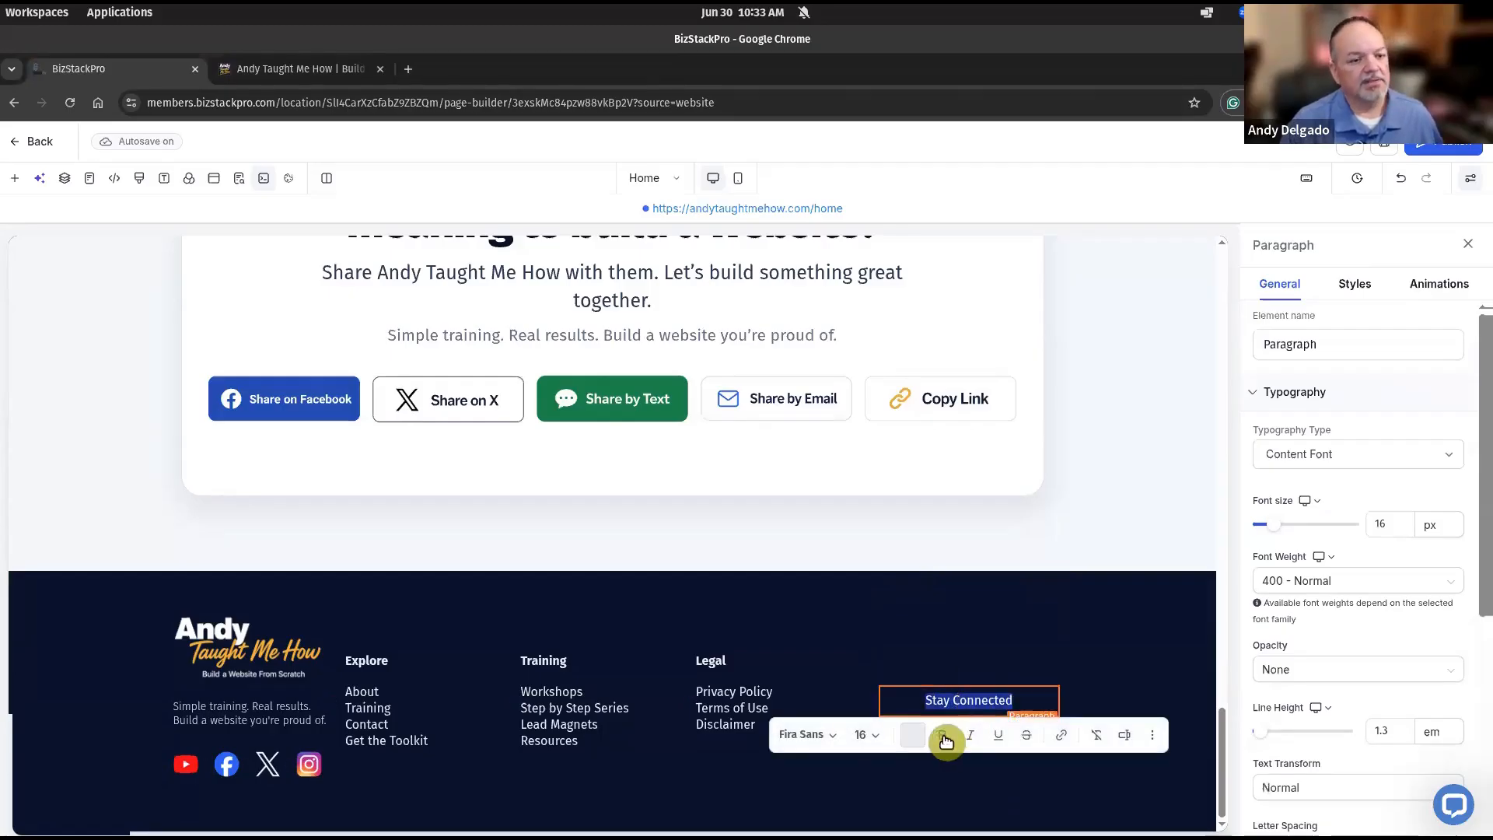
key(super)
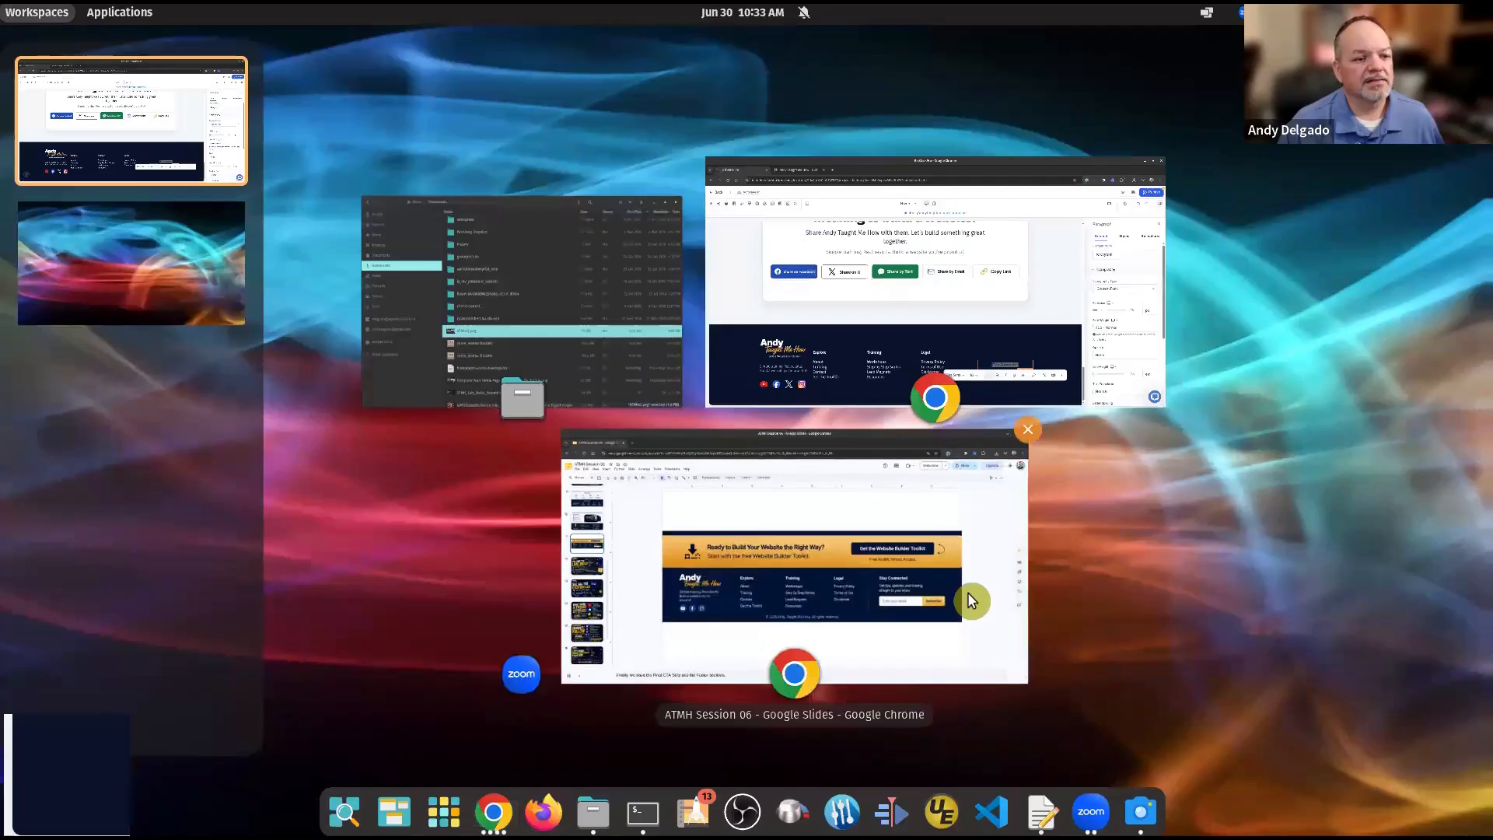
click(950, 615)
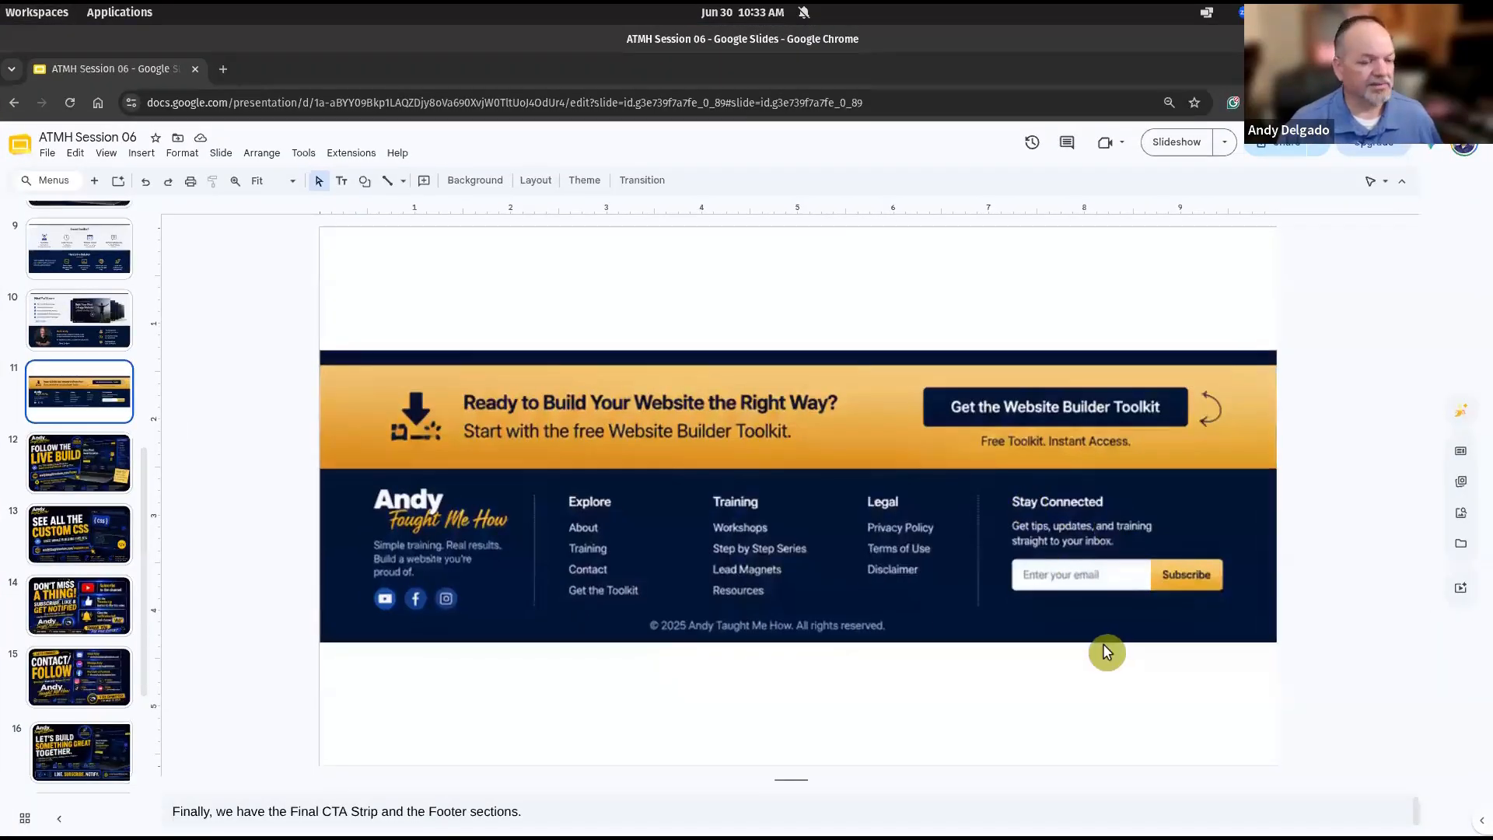
key(super)
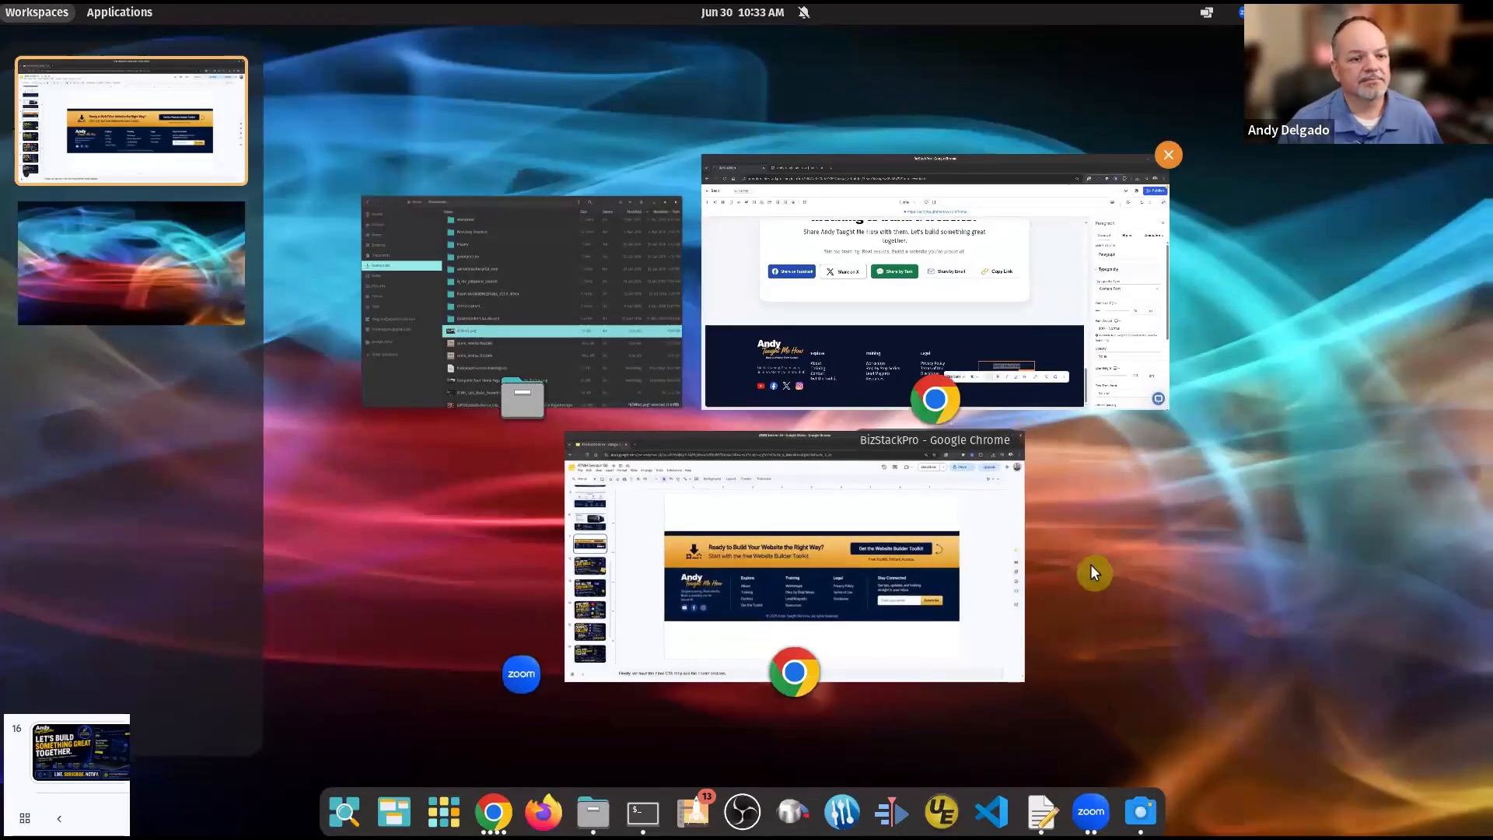
click(1059, 343)
Left-align the Stay Connected text in the paragraph's Style settings.
click(1440, 288)
click(1355, 286)
scroll(1316, 640, down, 2)
scroll(1316, 640, down, 3)
click(1279, 595)
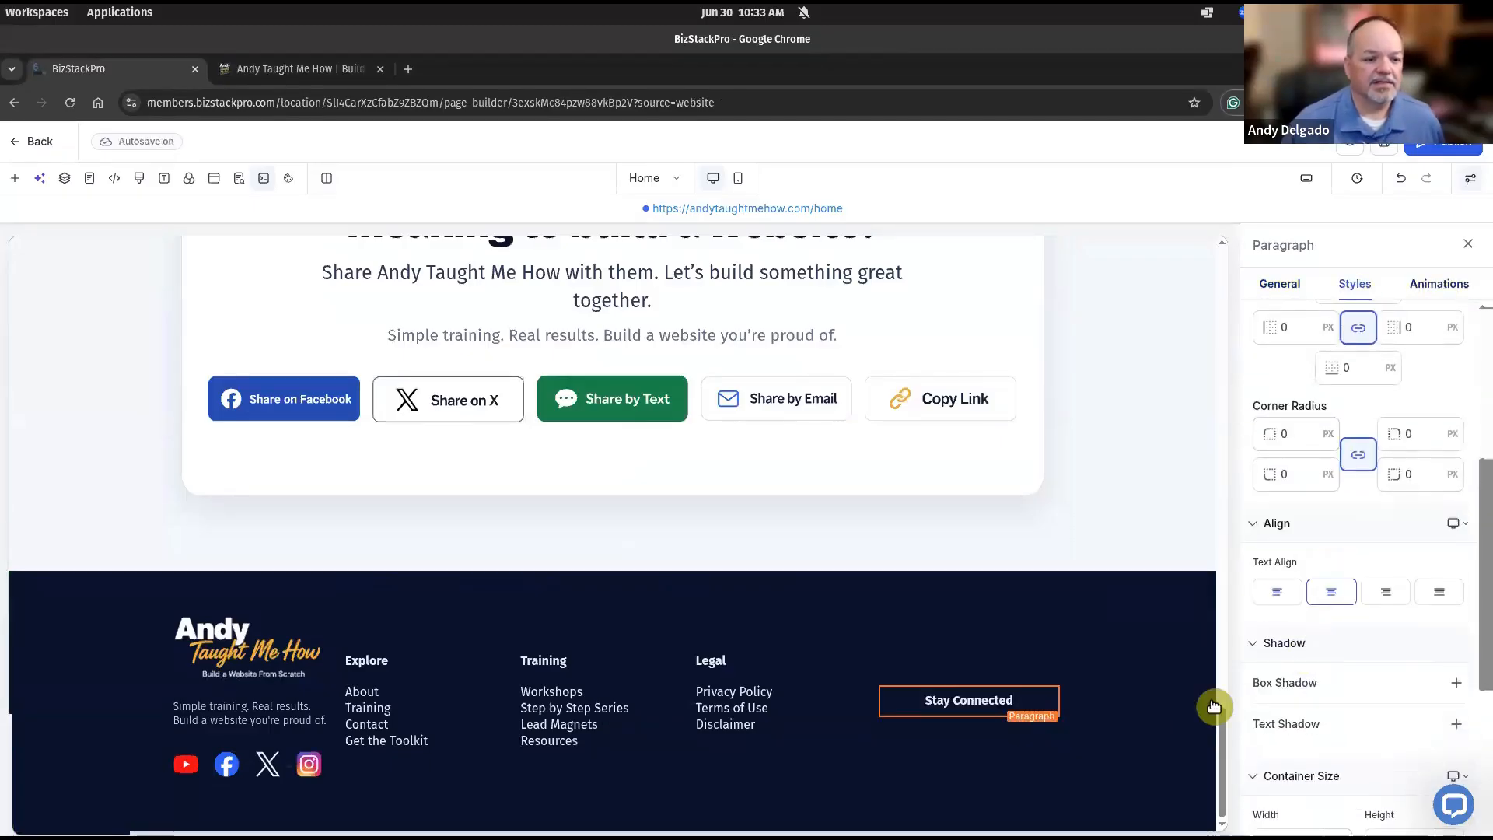
click(958, 759)
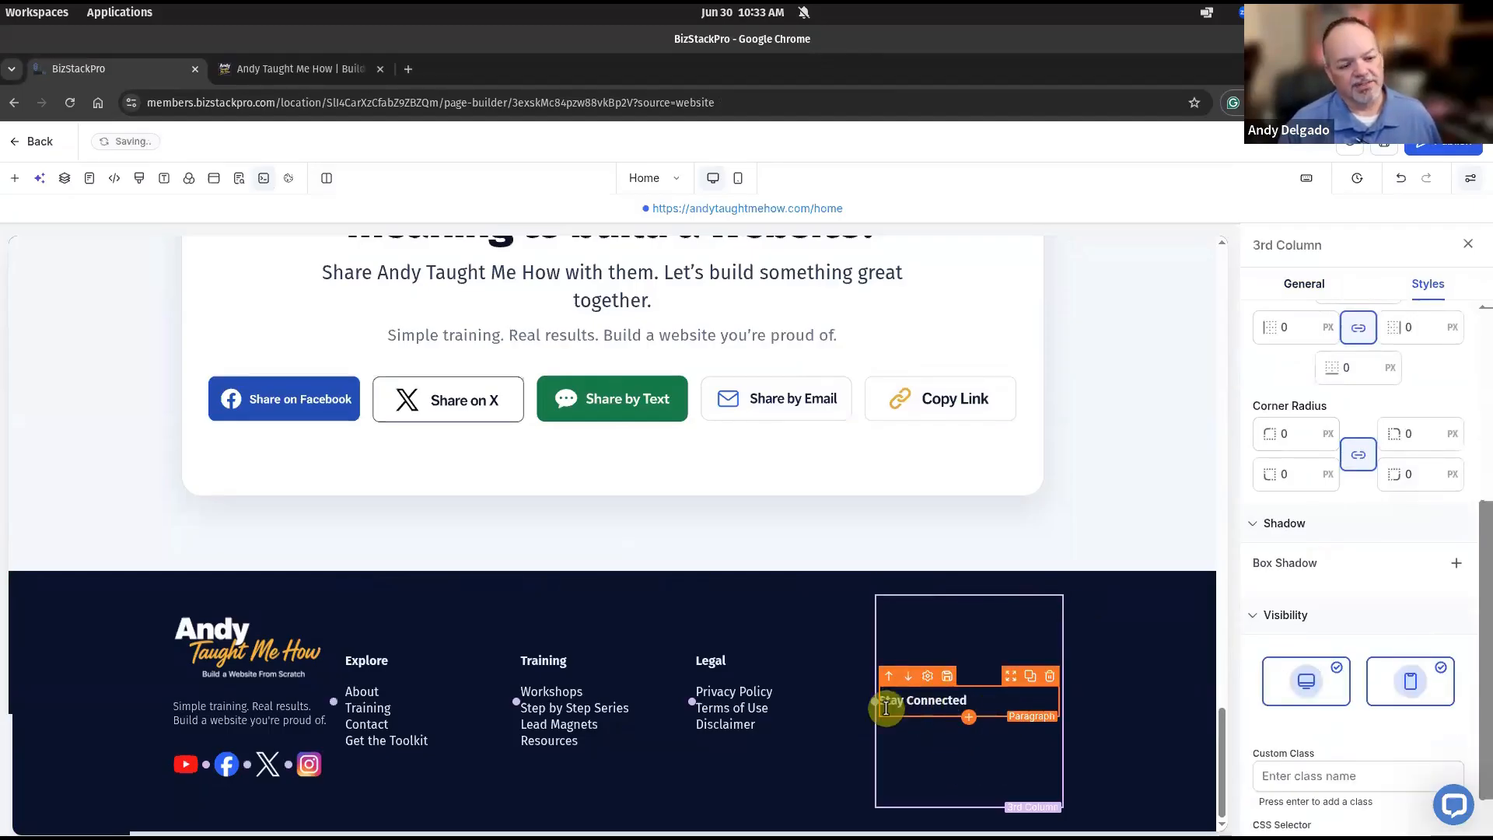
Duplicate Stay Connected and paste 'Get tips, updates, and training straight to your inbox.' over the copy.
click(1036, 679)
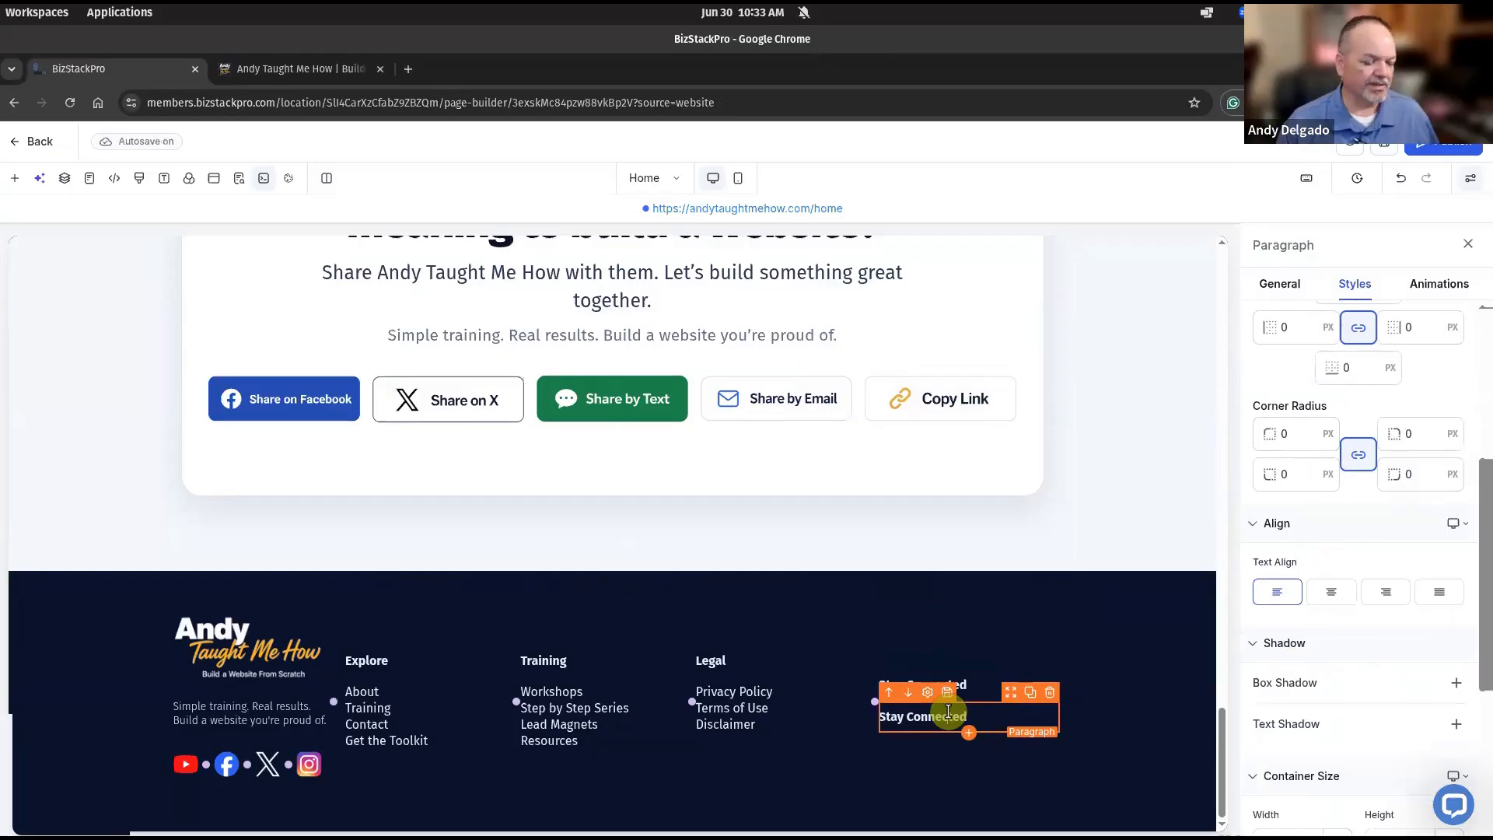
triple_click(948, 711)
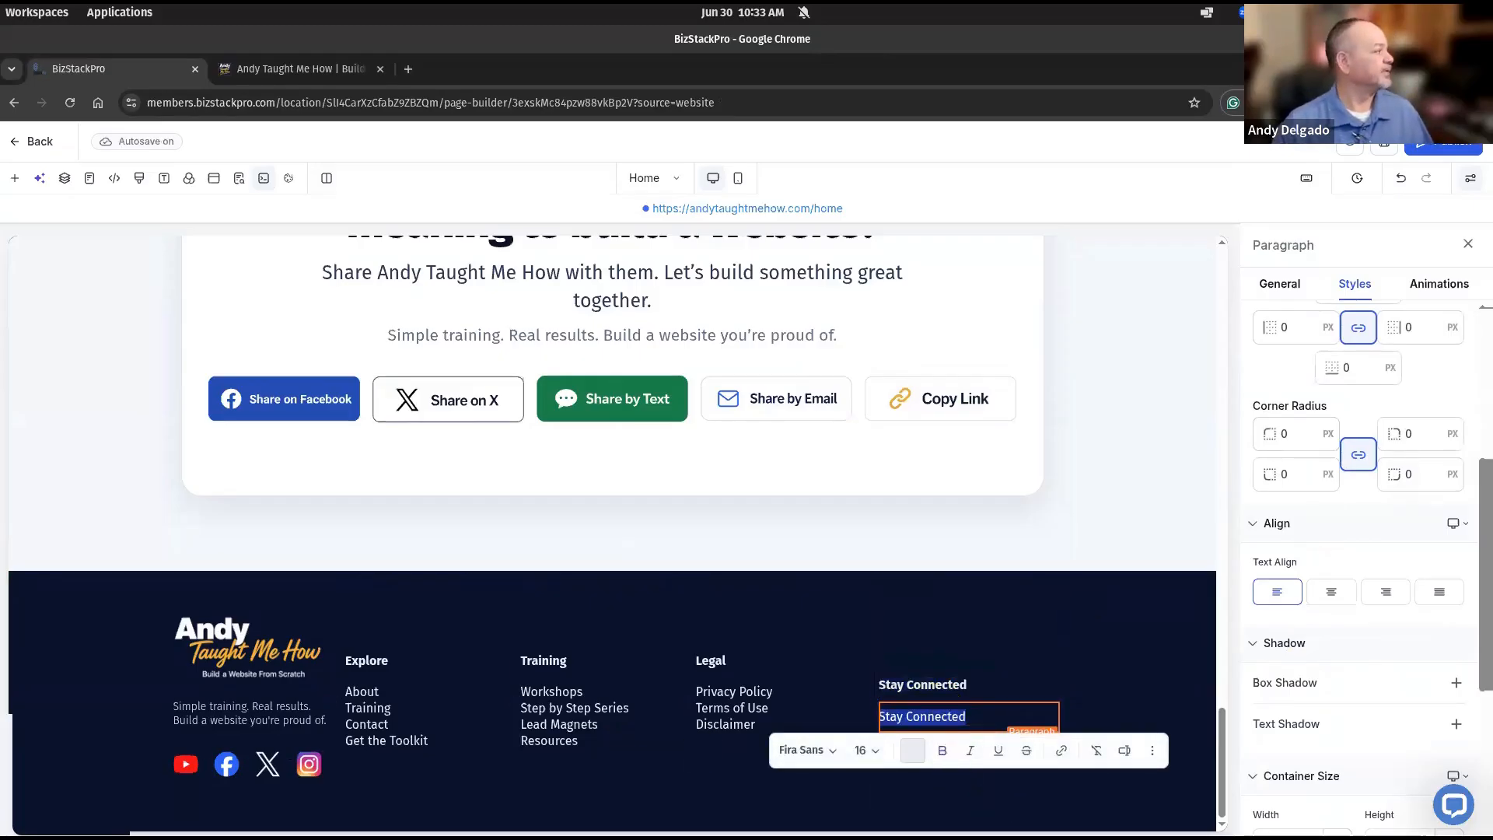
key(alt+Tab)
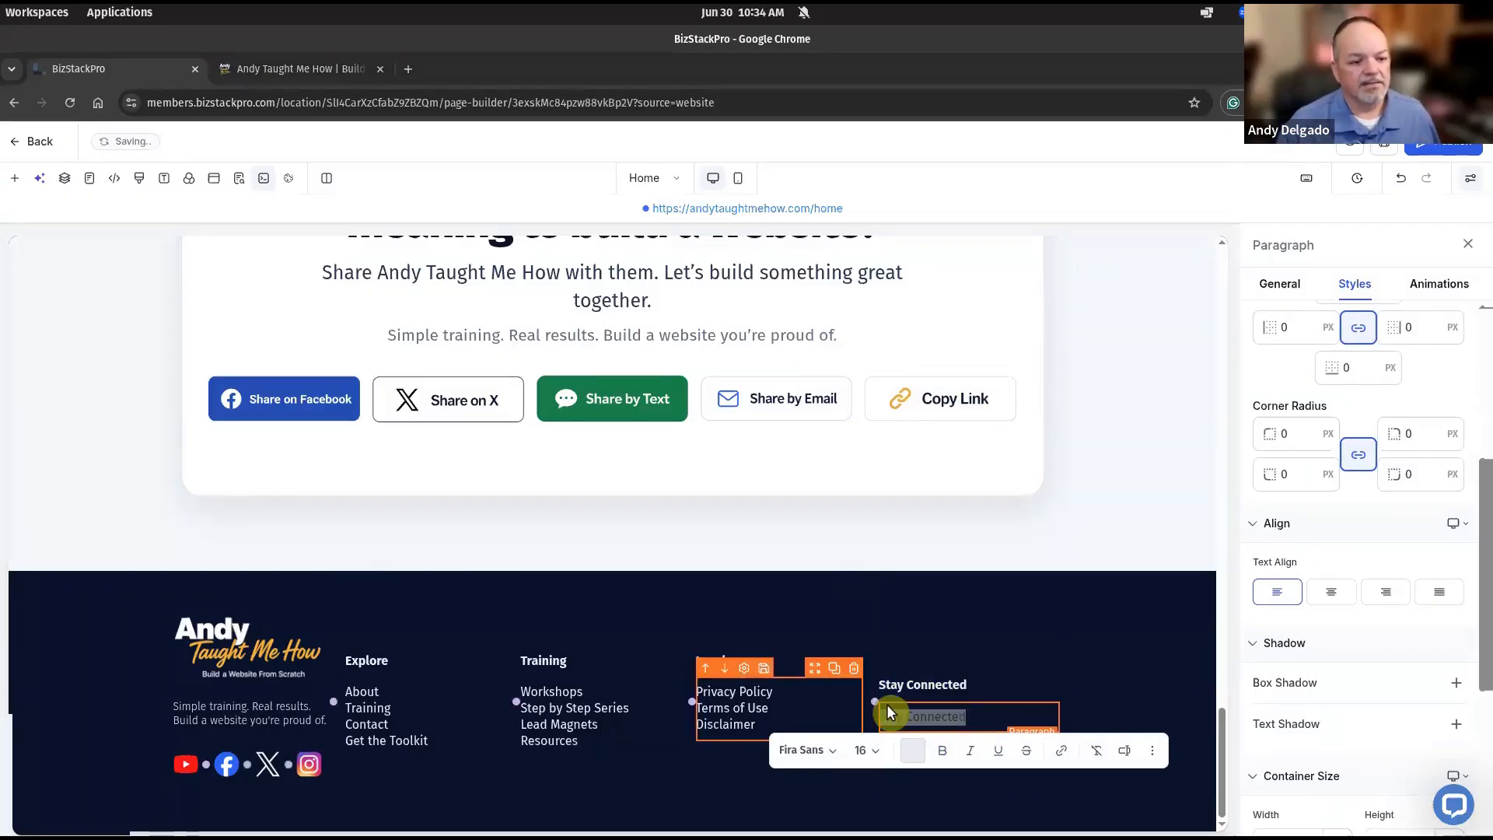
click(994, 710)
triple_click(995, 709)
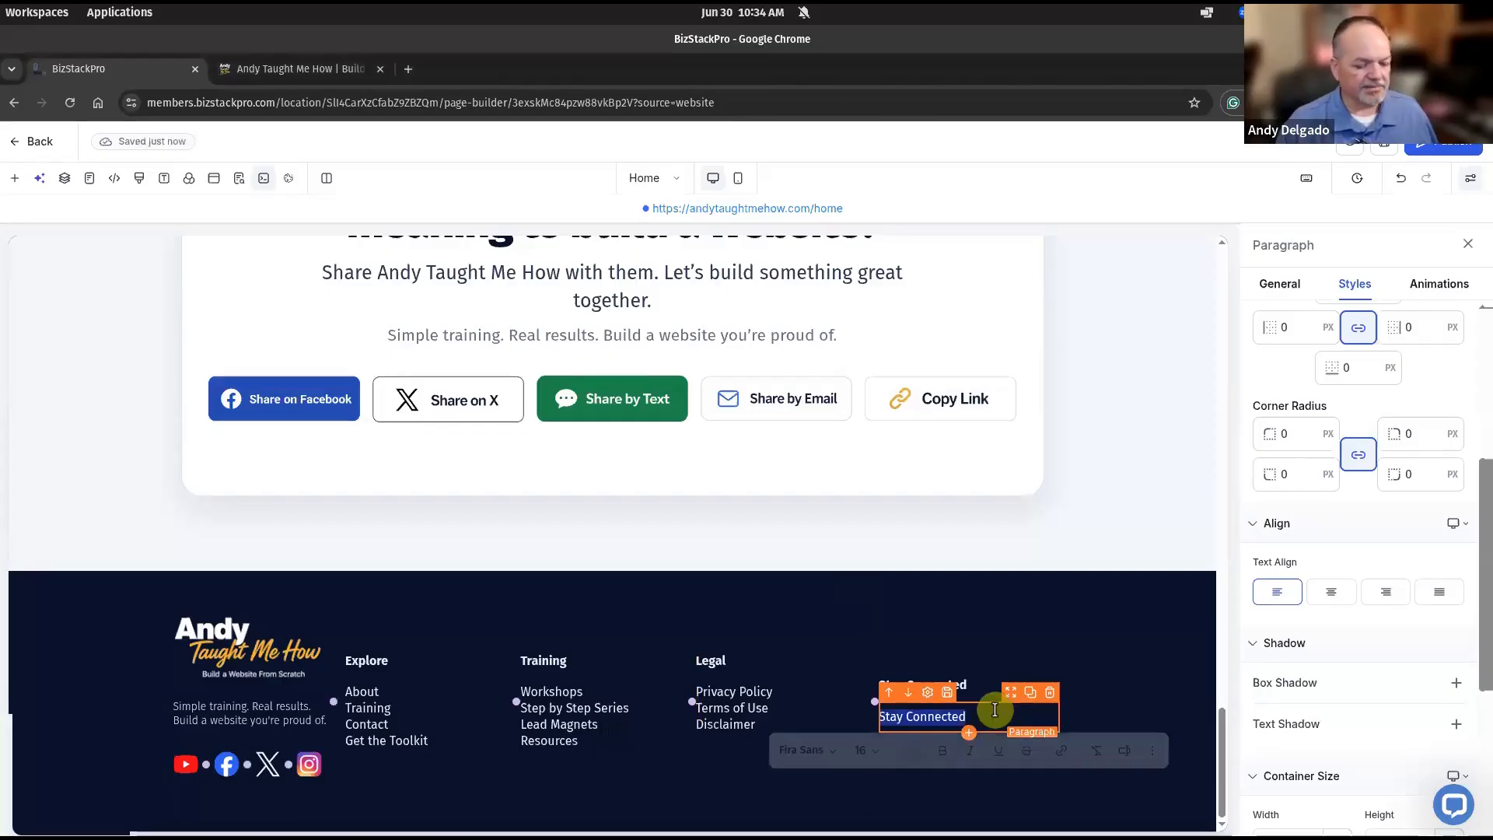
text(Get tips, updates, and training straight to your inbox.)
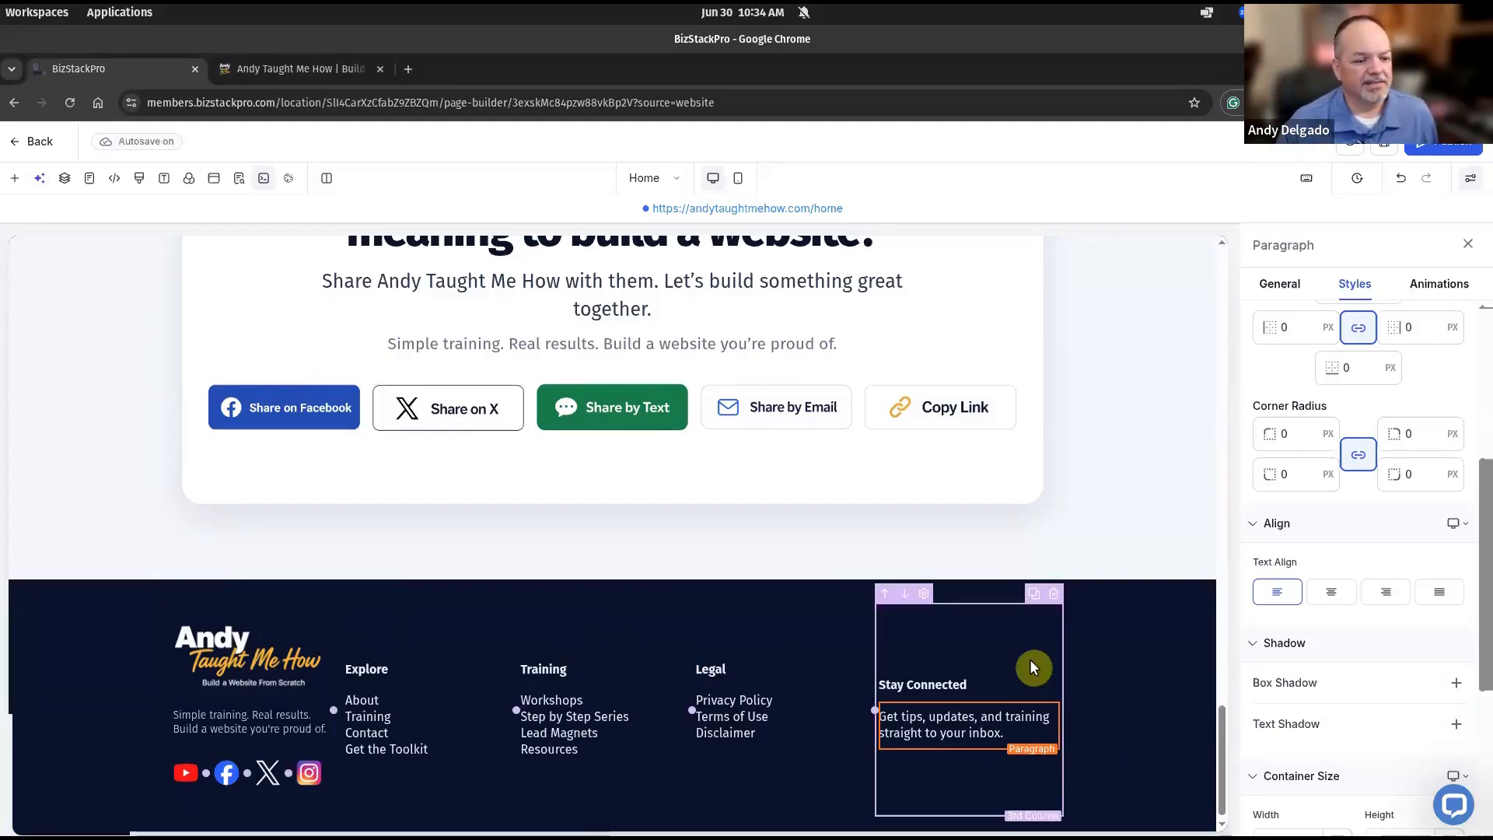
Set the bottom margin of the footer's links and Stay Connected columns to auto.
click(249, 606)
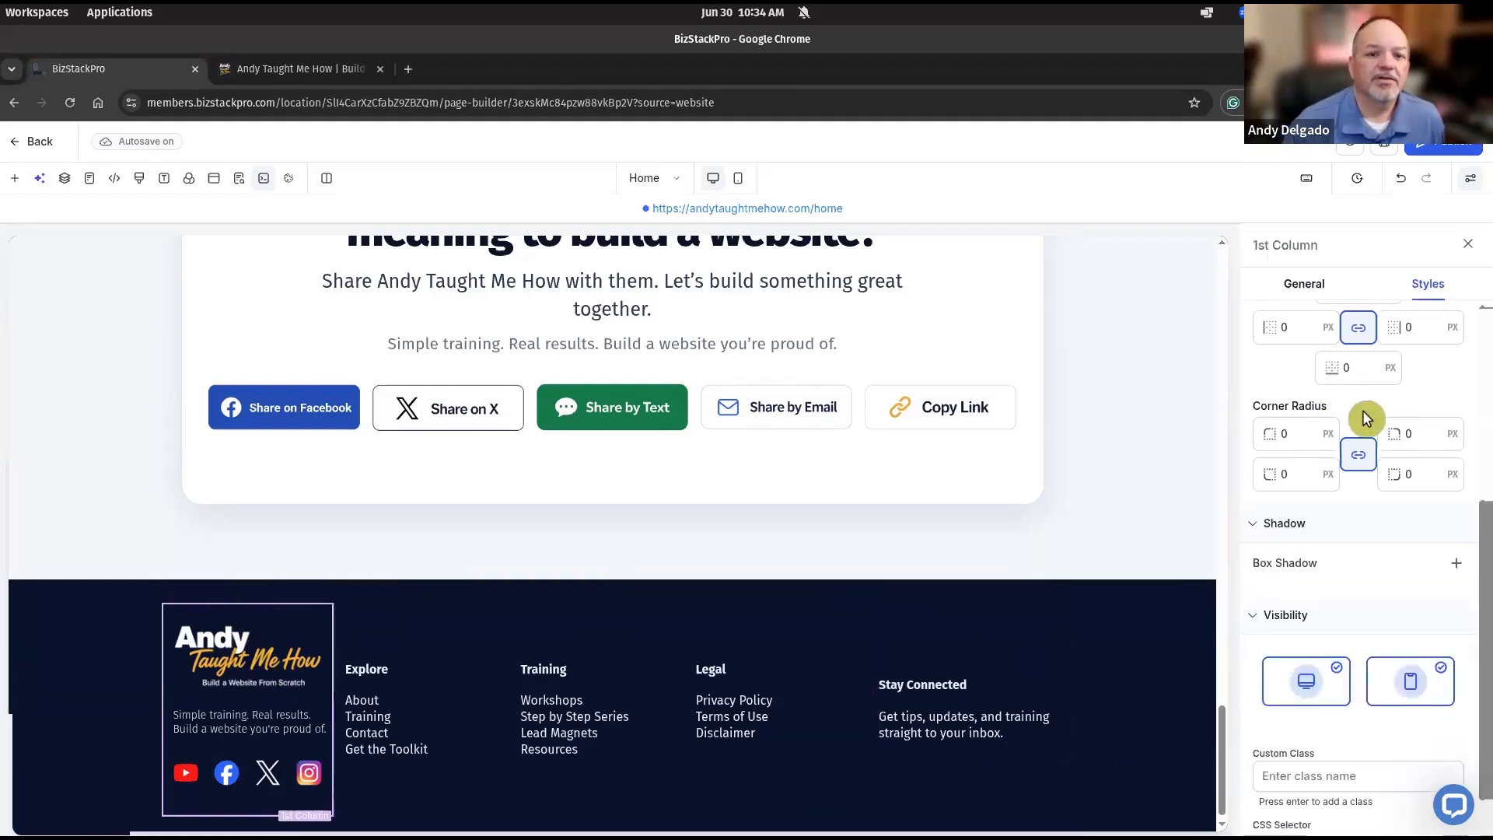
scroll(1363, 412, up, 4)
click(1353, 455)
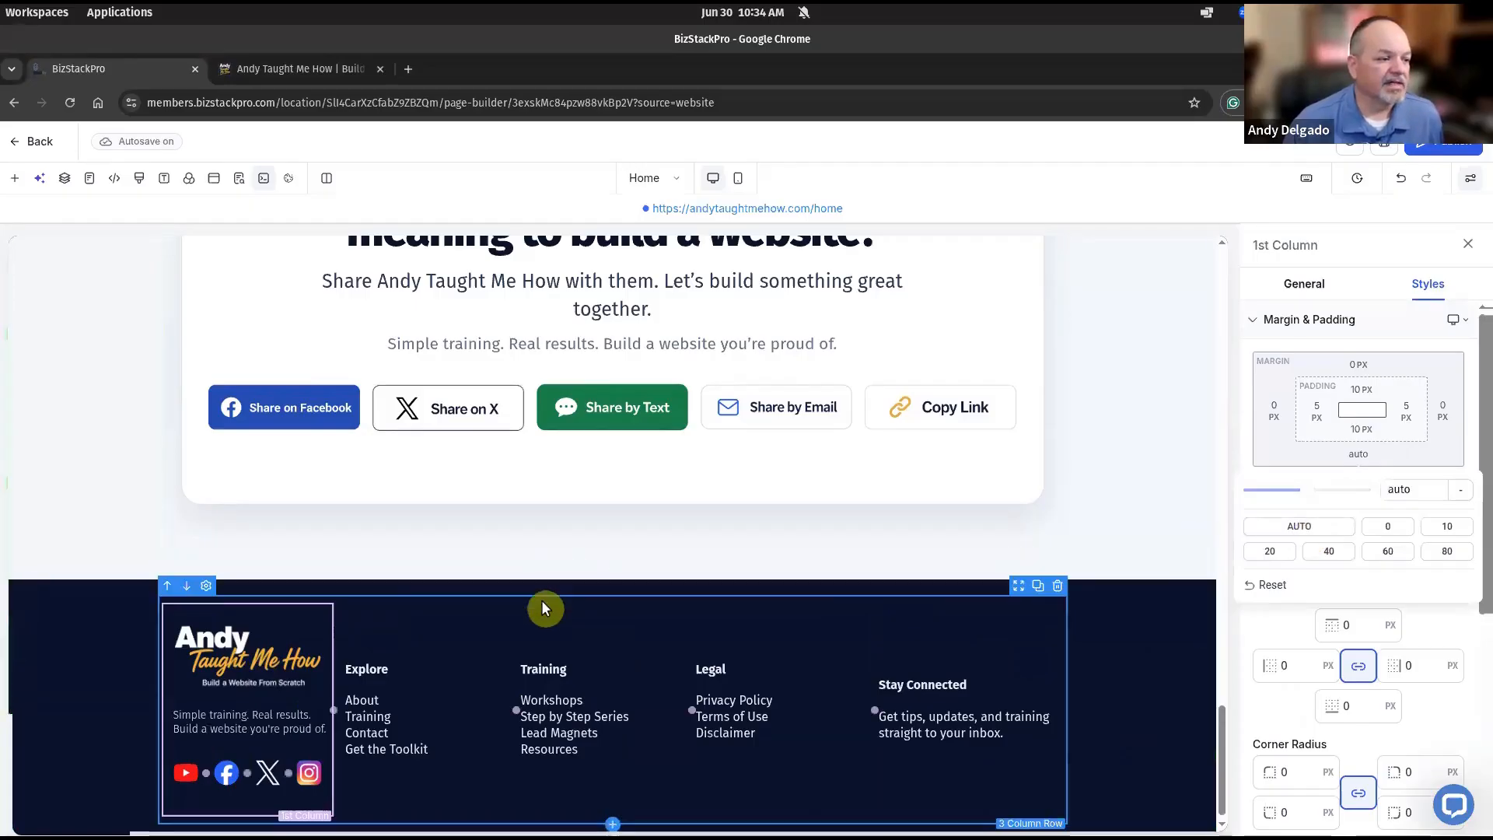
click(349, 608)
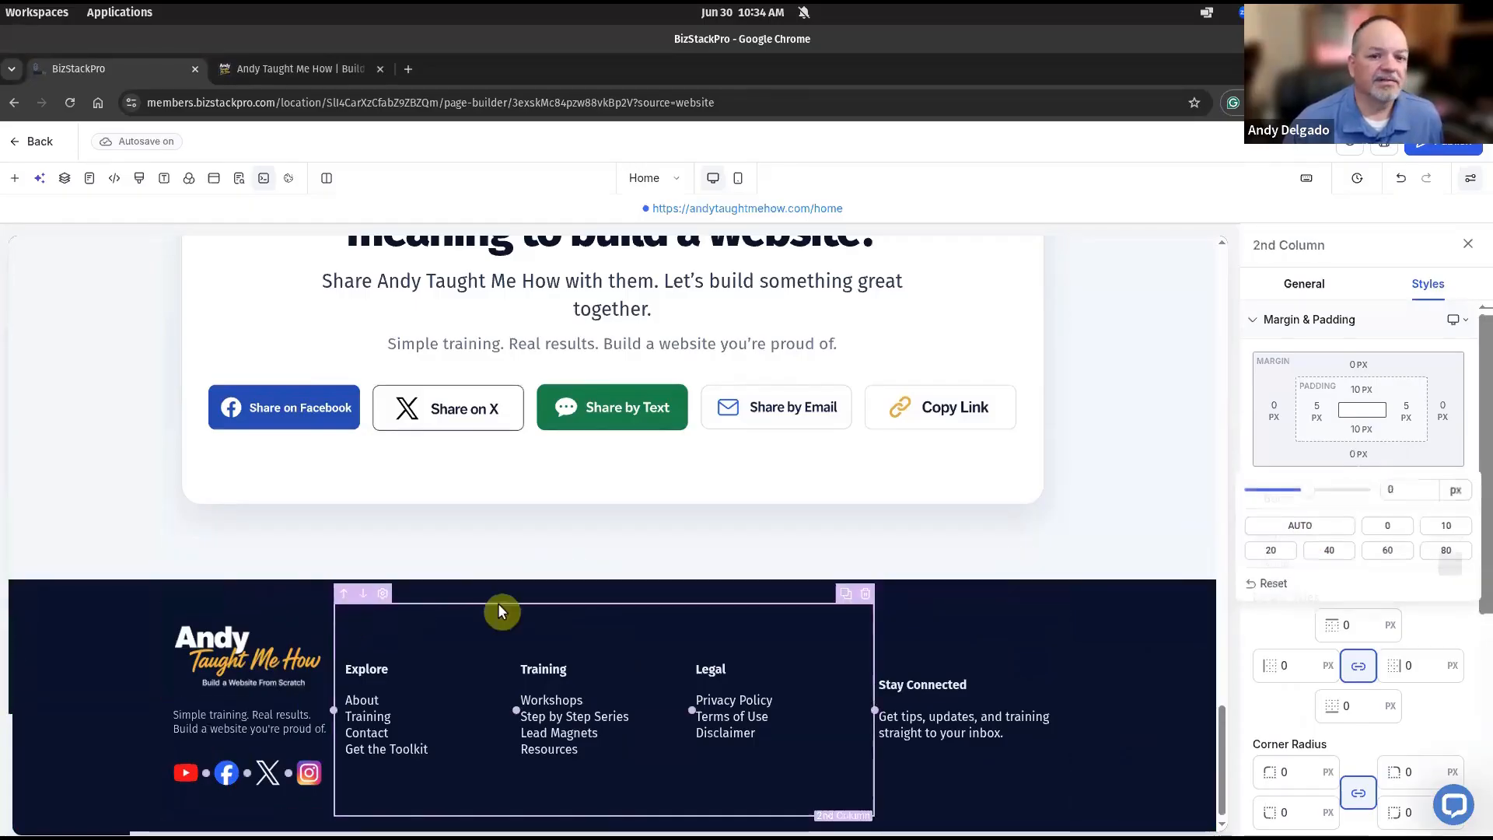
click(1366, 462)
click(1314, 528)
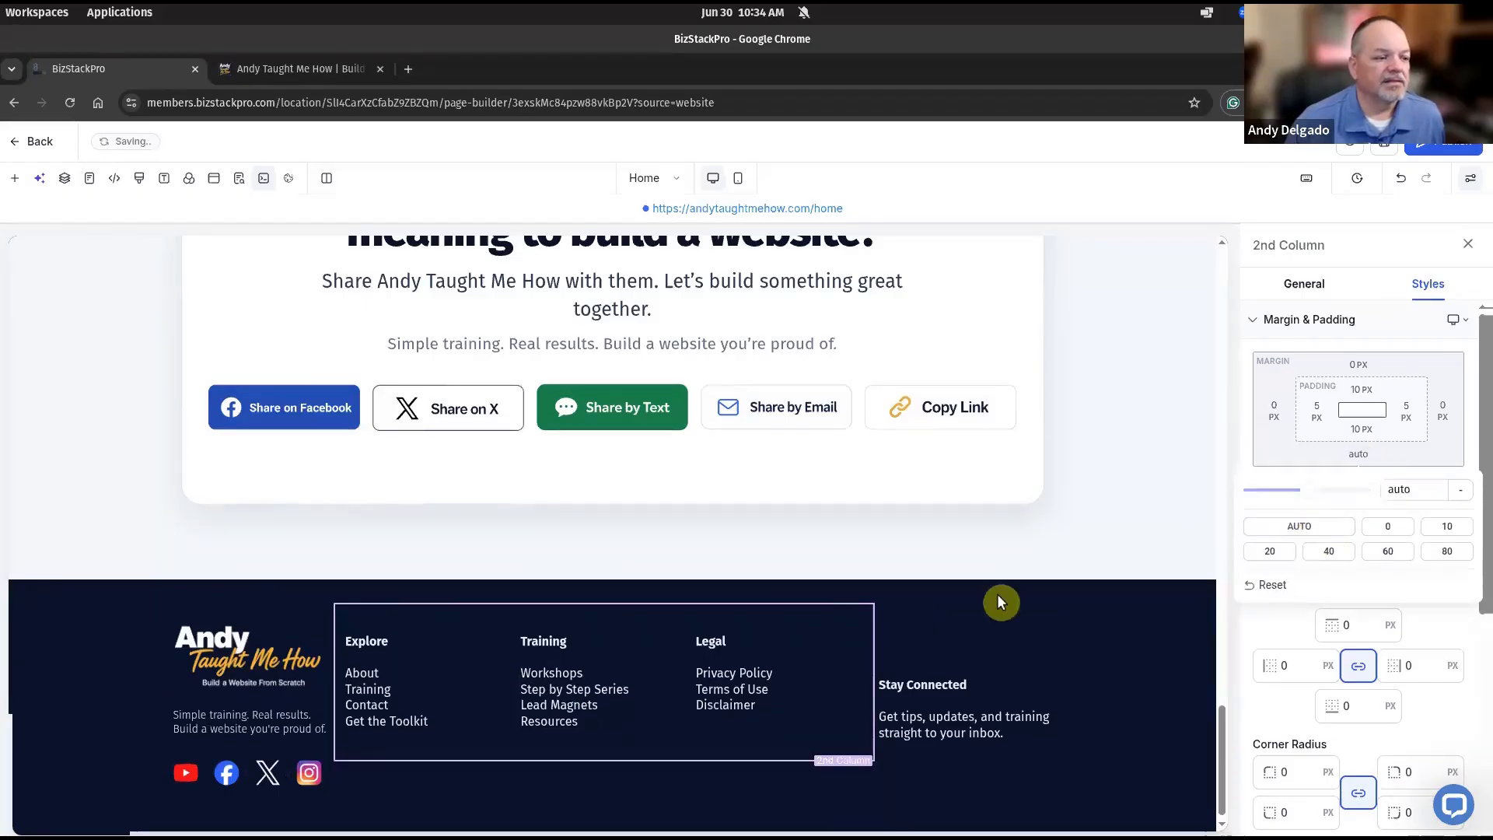
click(946, 614)
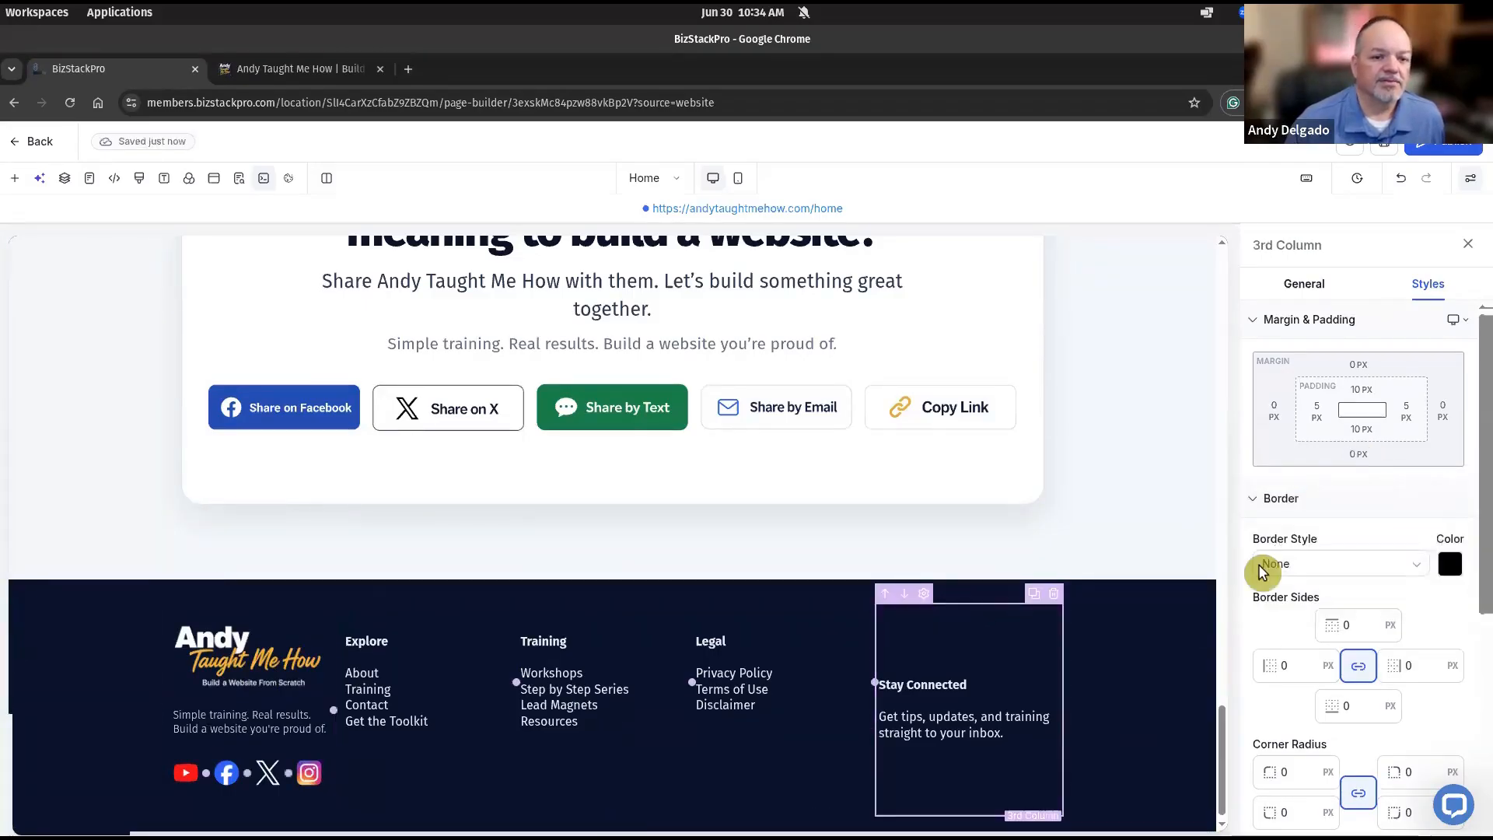
click(1360, 457)
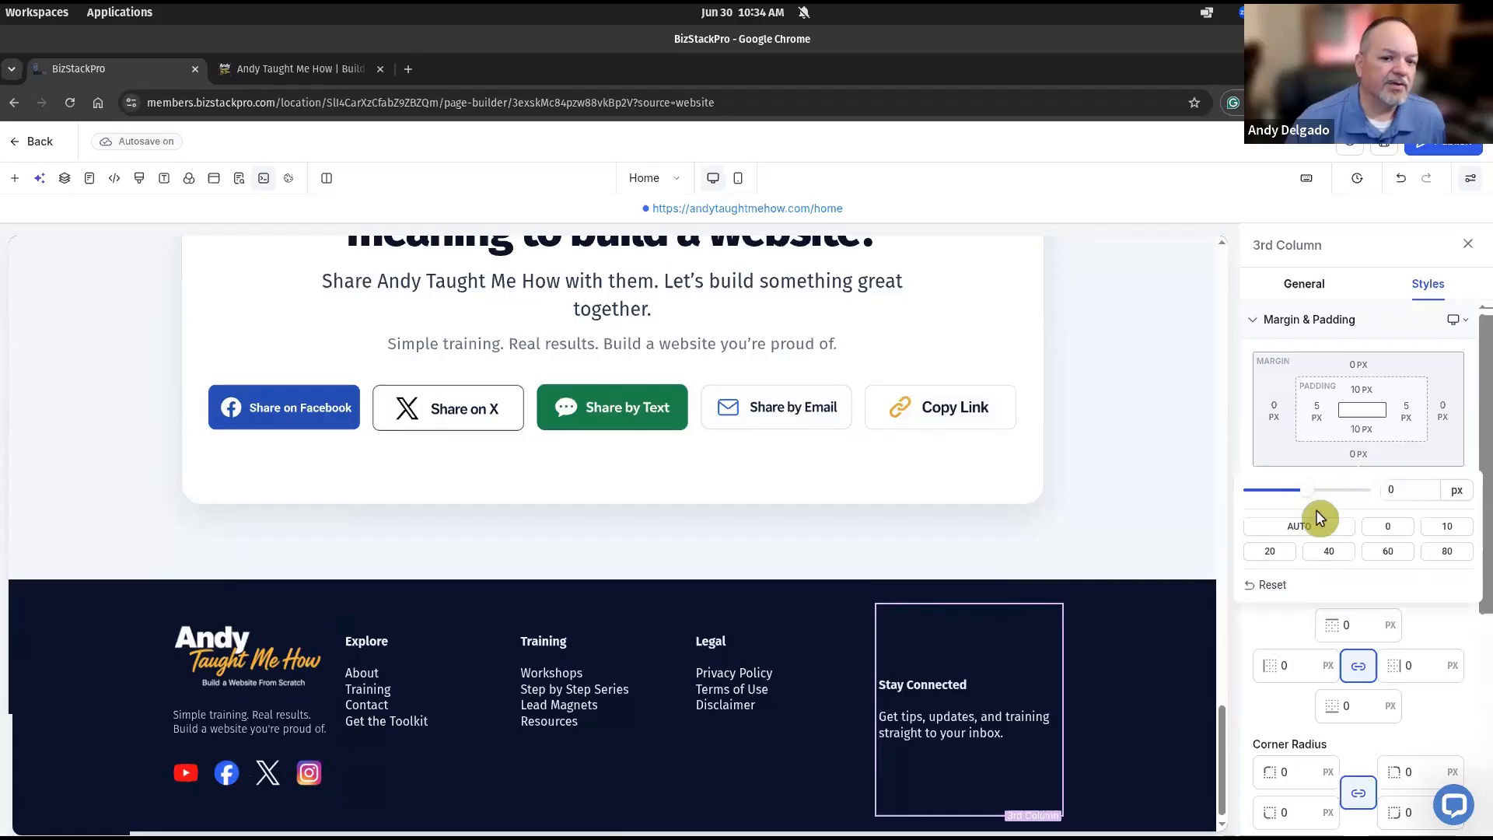
click(1309, 534)
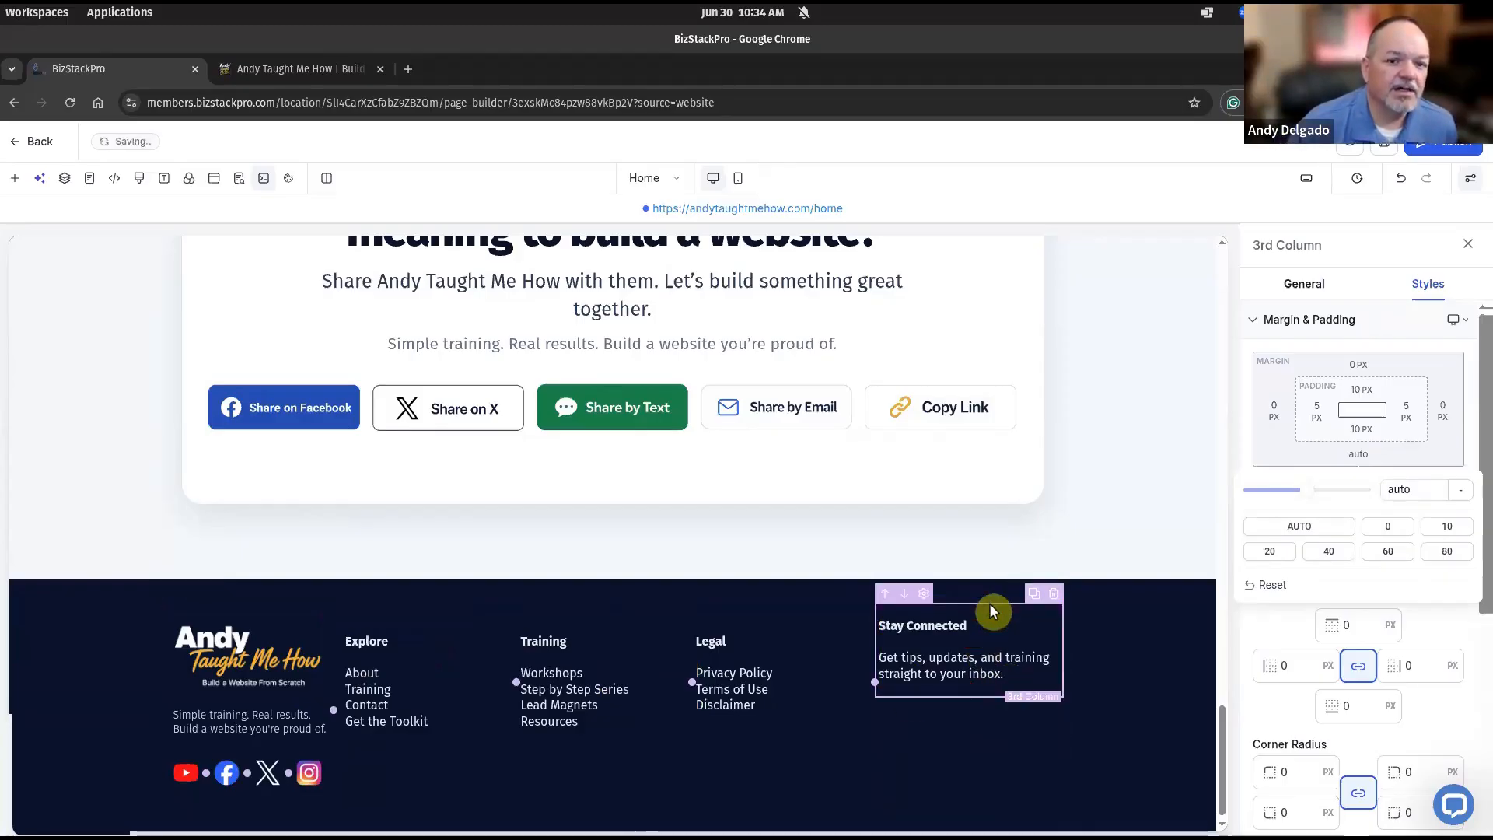
Give the Stay Connected column a 20 px top margin, then open Quick Add below its paragraph.
click(1359, 365)
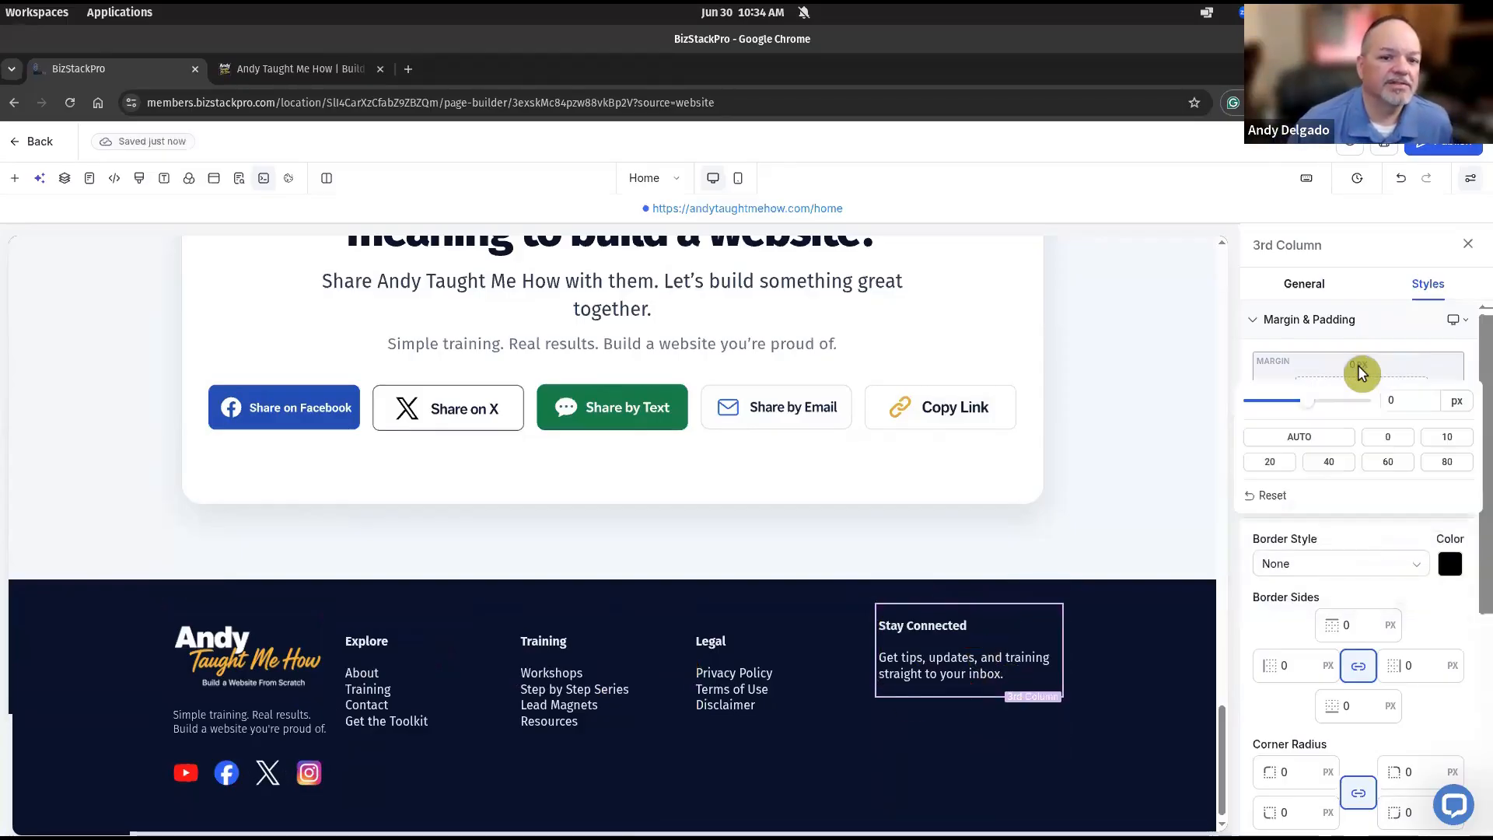
click(1330, 463)
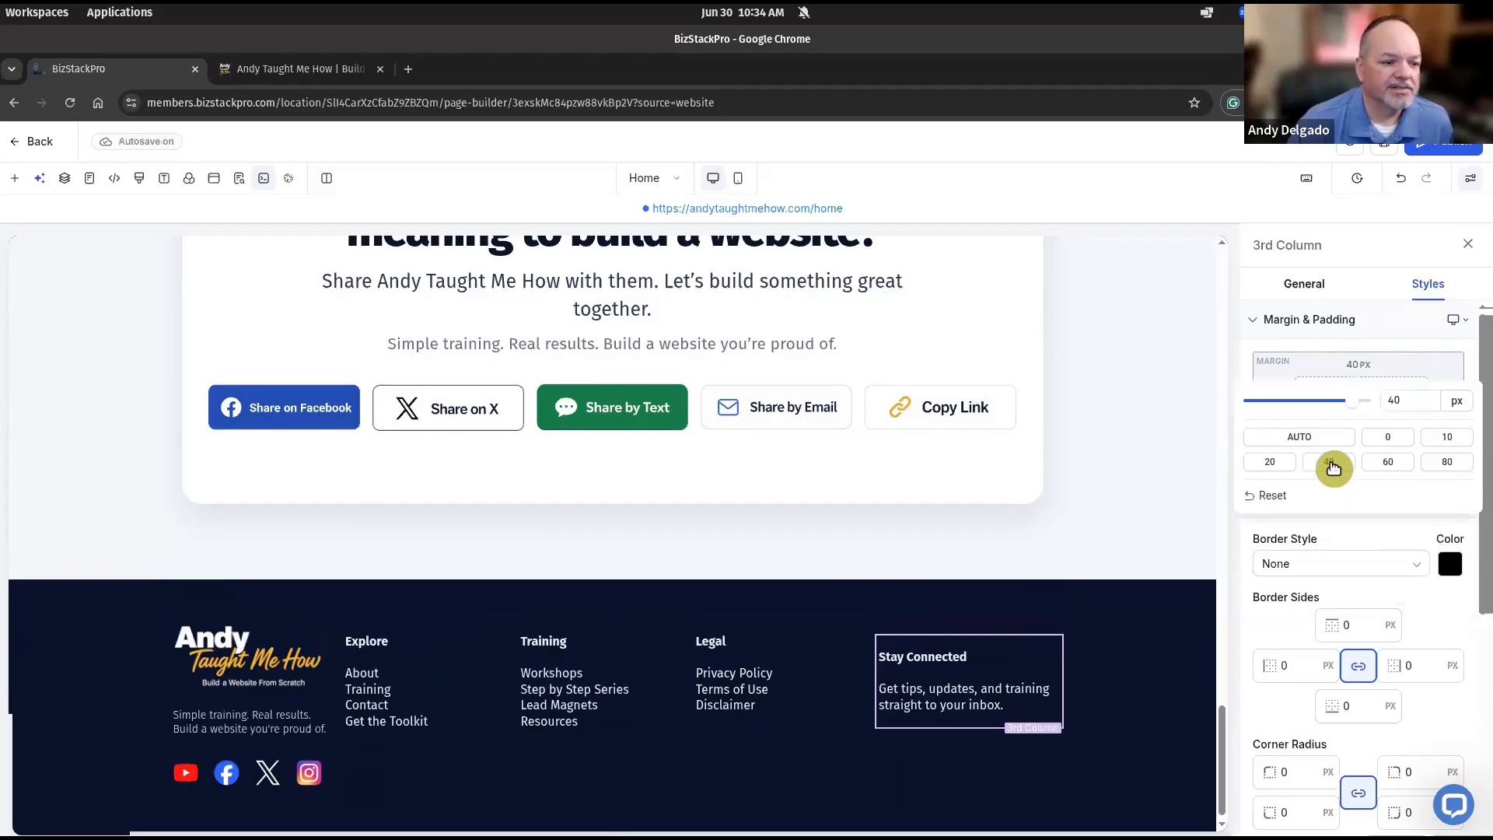
click(1273, 463)
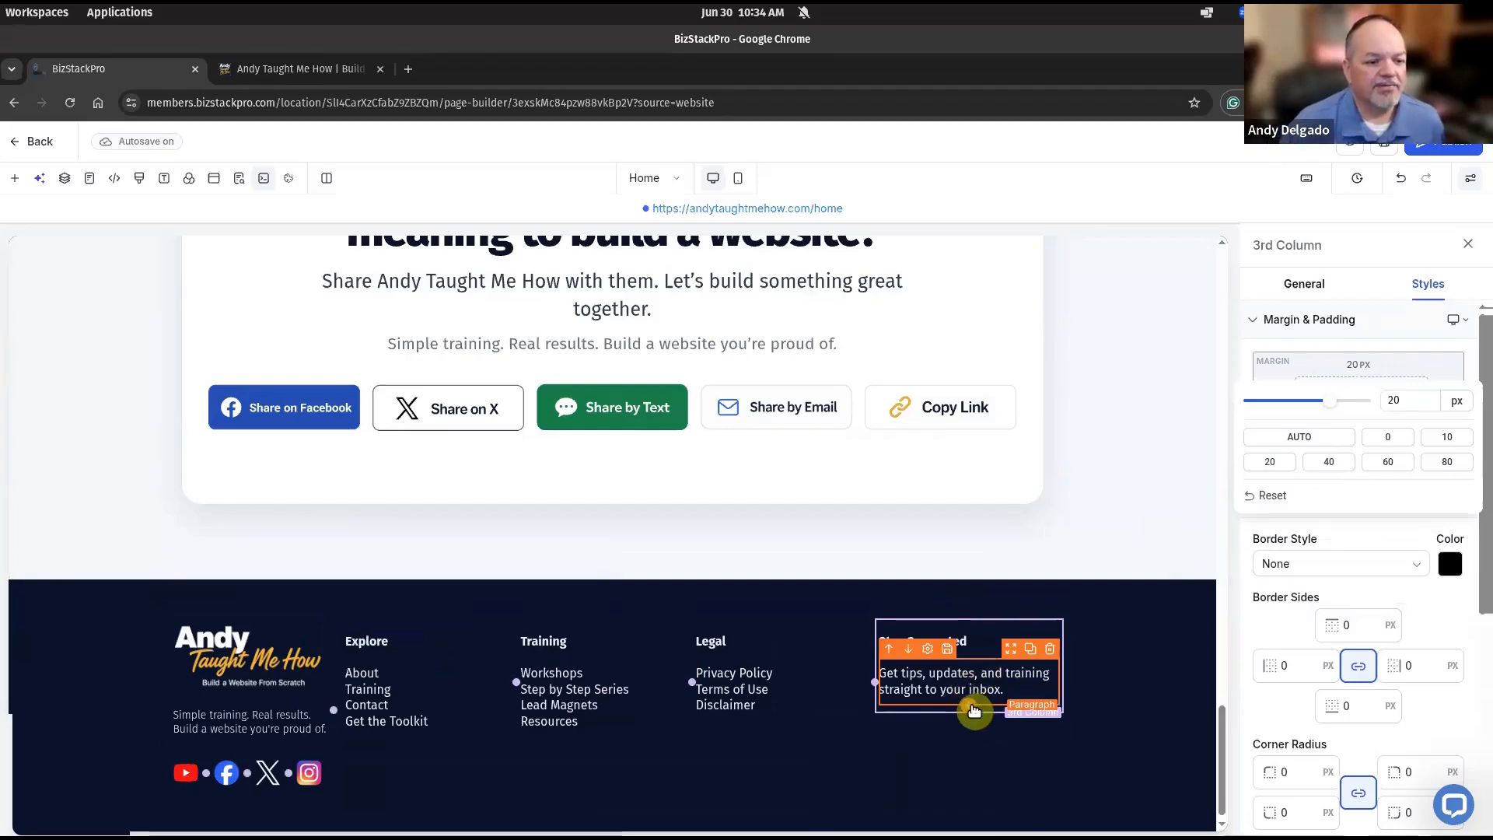
click(974, 710)
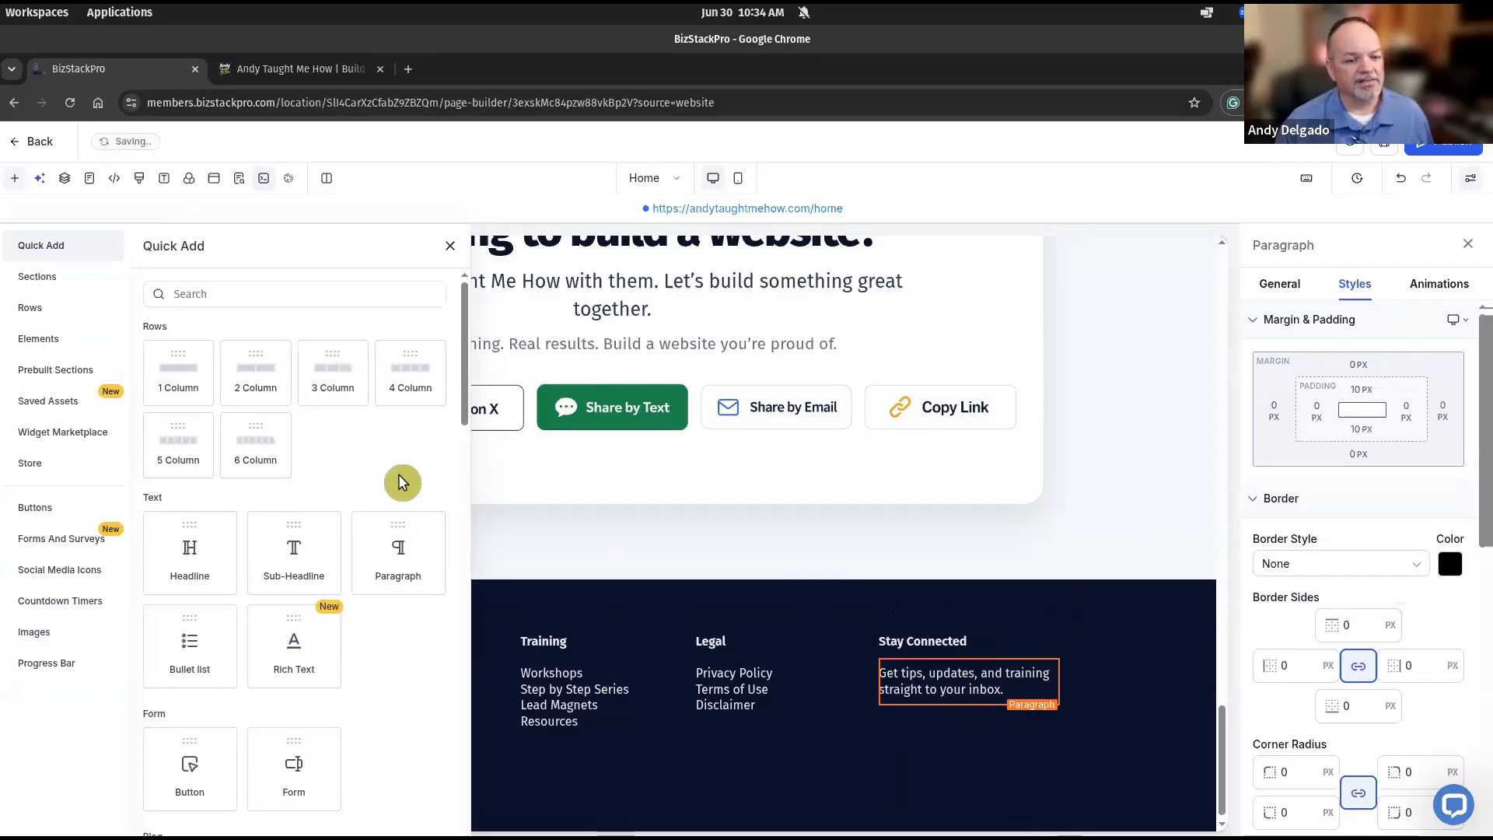
Duplicate the header's gold Get the Toolkit button and drag the copy under the footer's Stay Connected text.
click(450, 248)
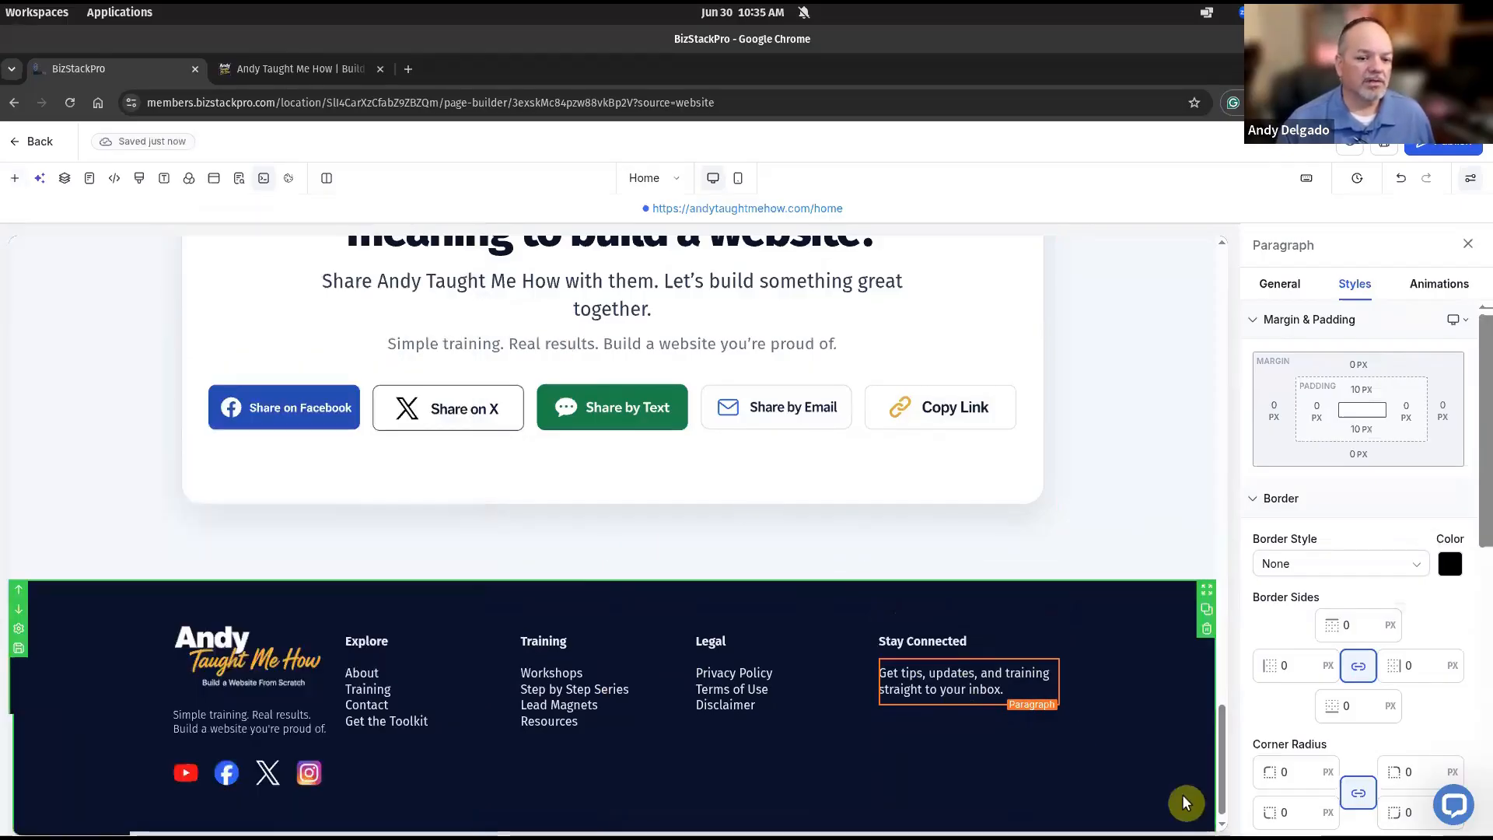
drag(1218, 764, 1183, 277)
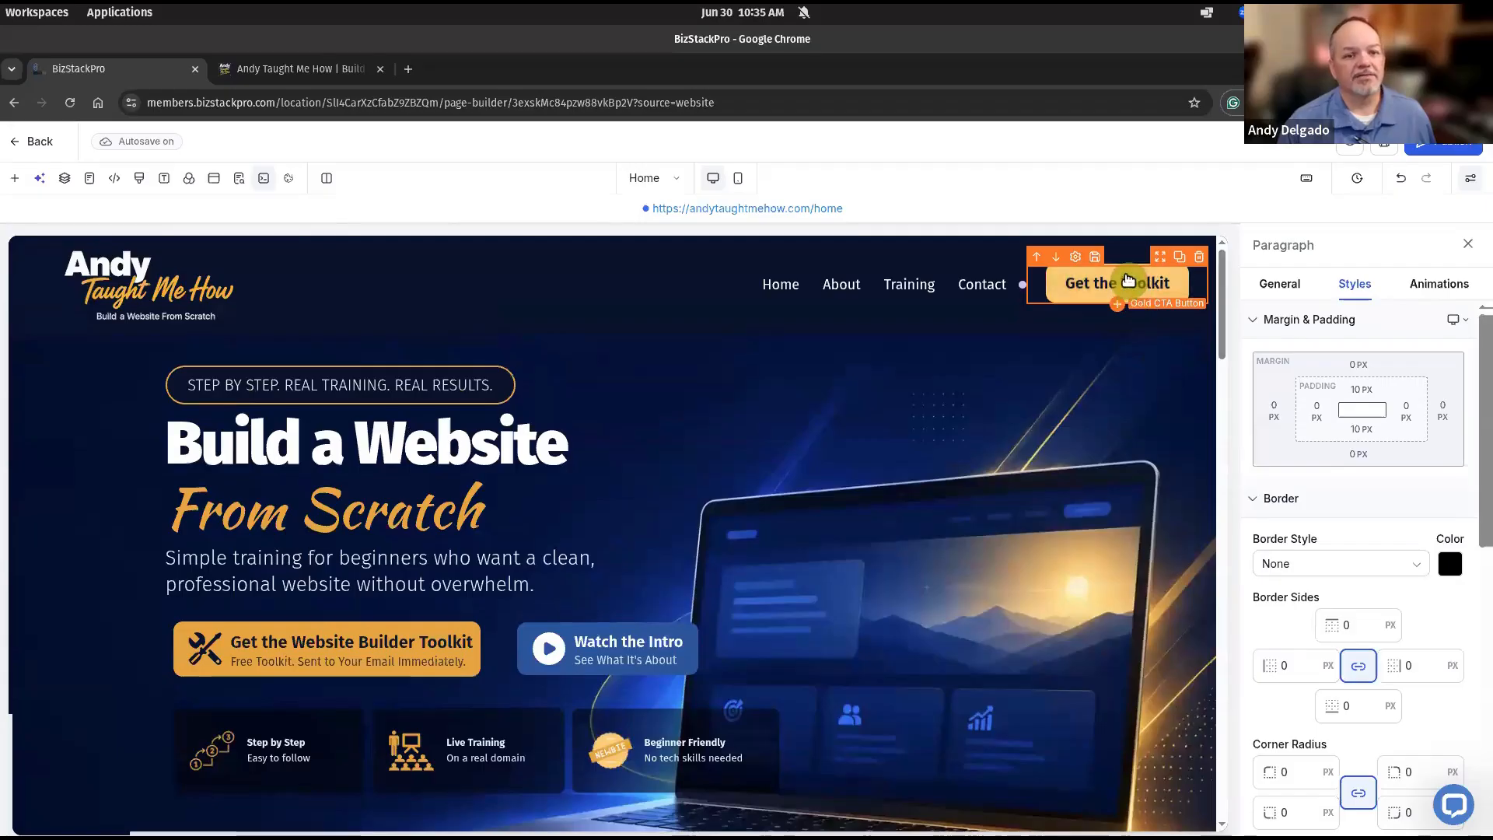
click(1129, 280)
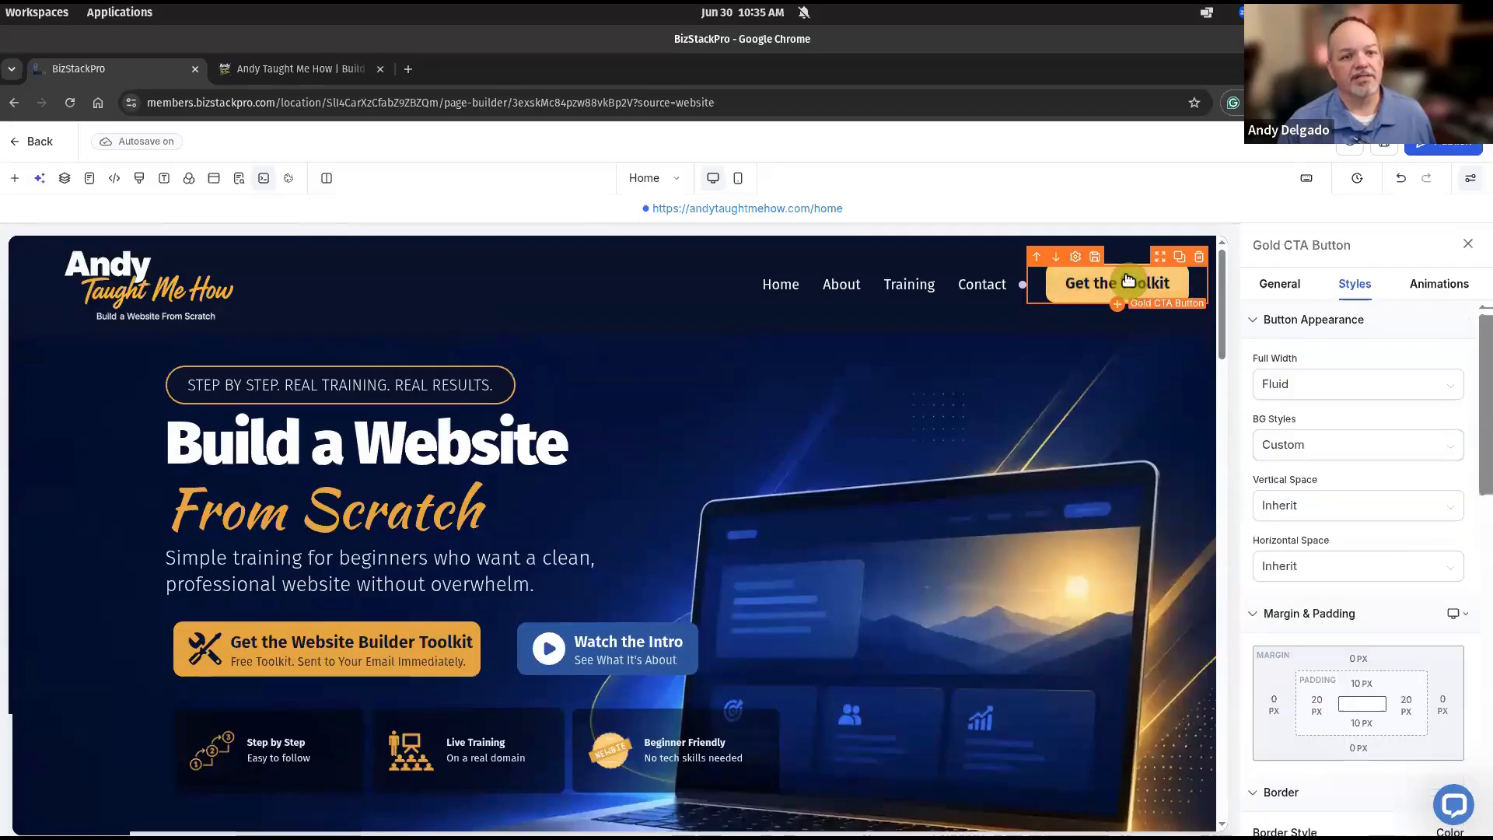
click(1179, 257)
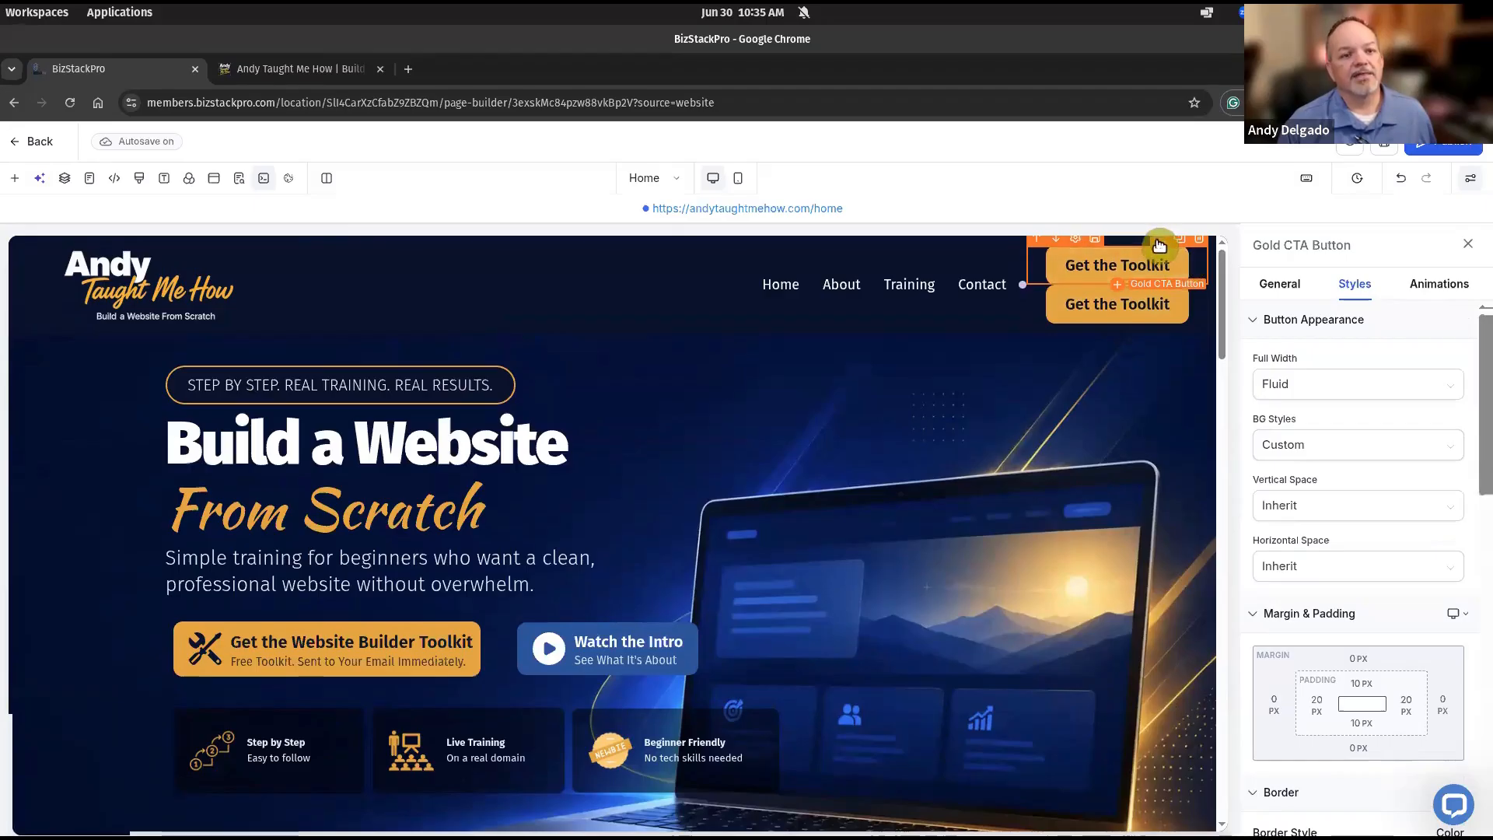
drag(1149, 303, 974, 712)
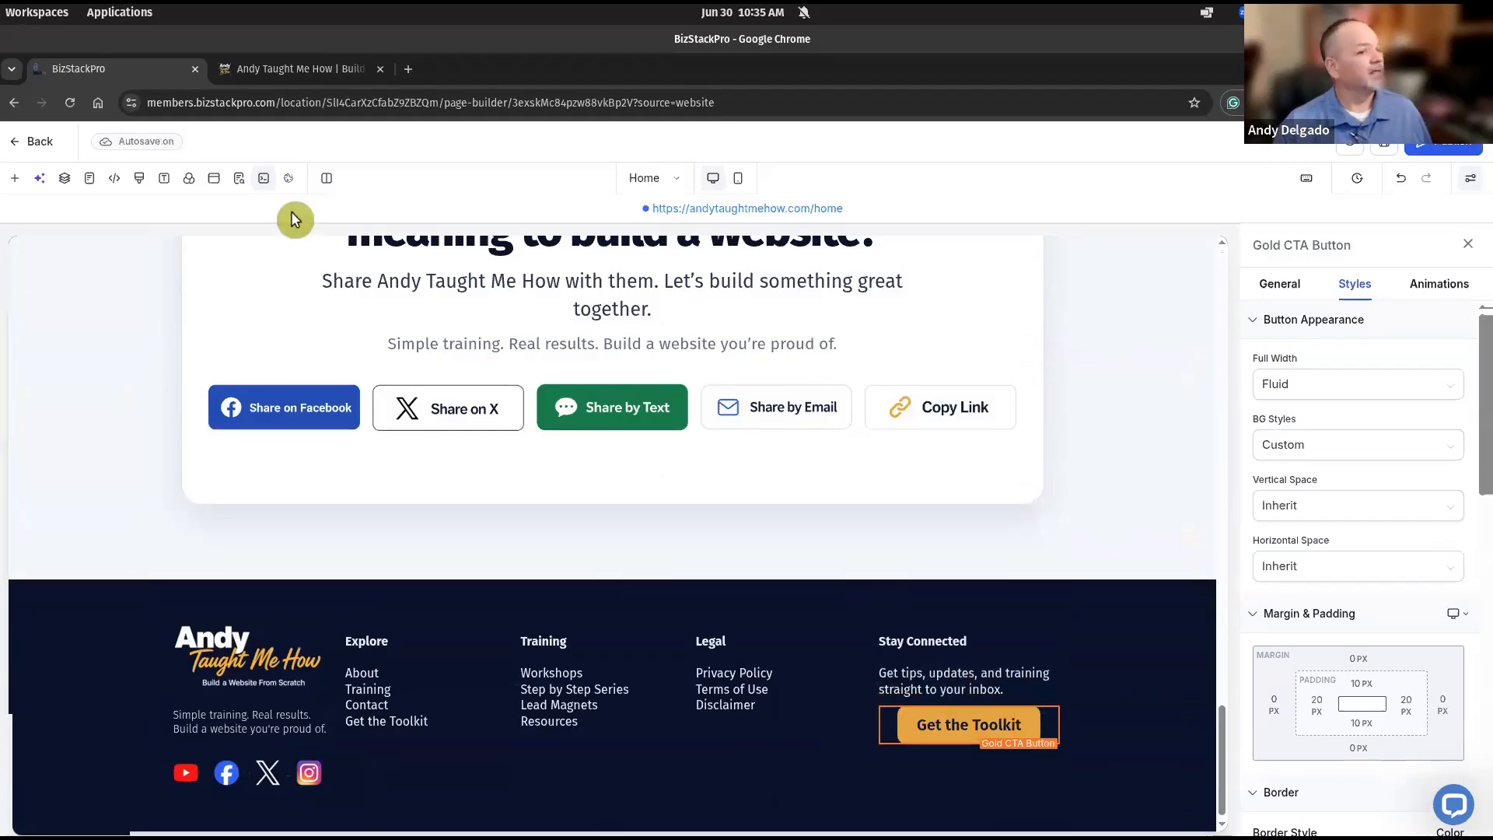
Compare against the Google Slides footer mockup, then return to the BizStackPro page builder.
key(super)
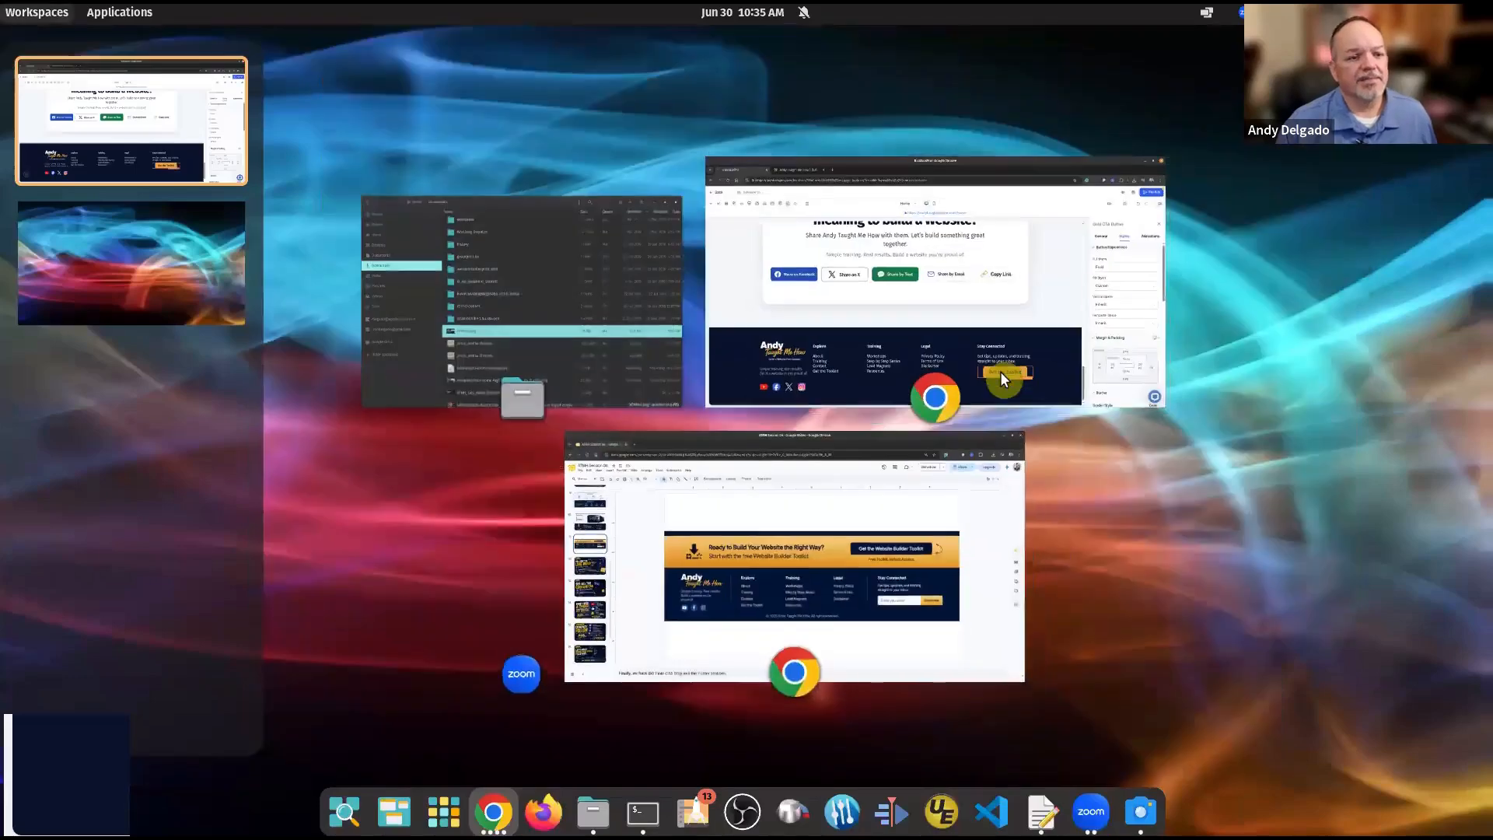
click(1047, 297)
key(super)
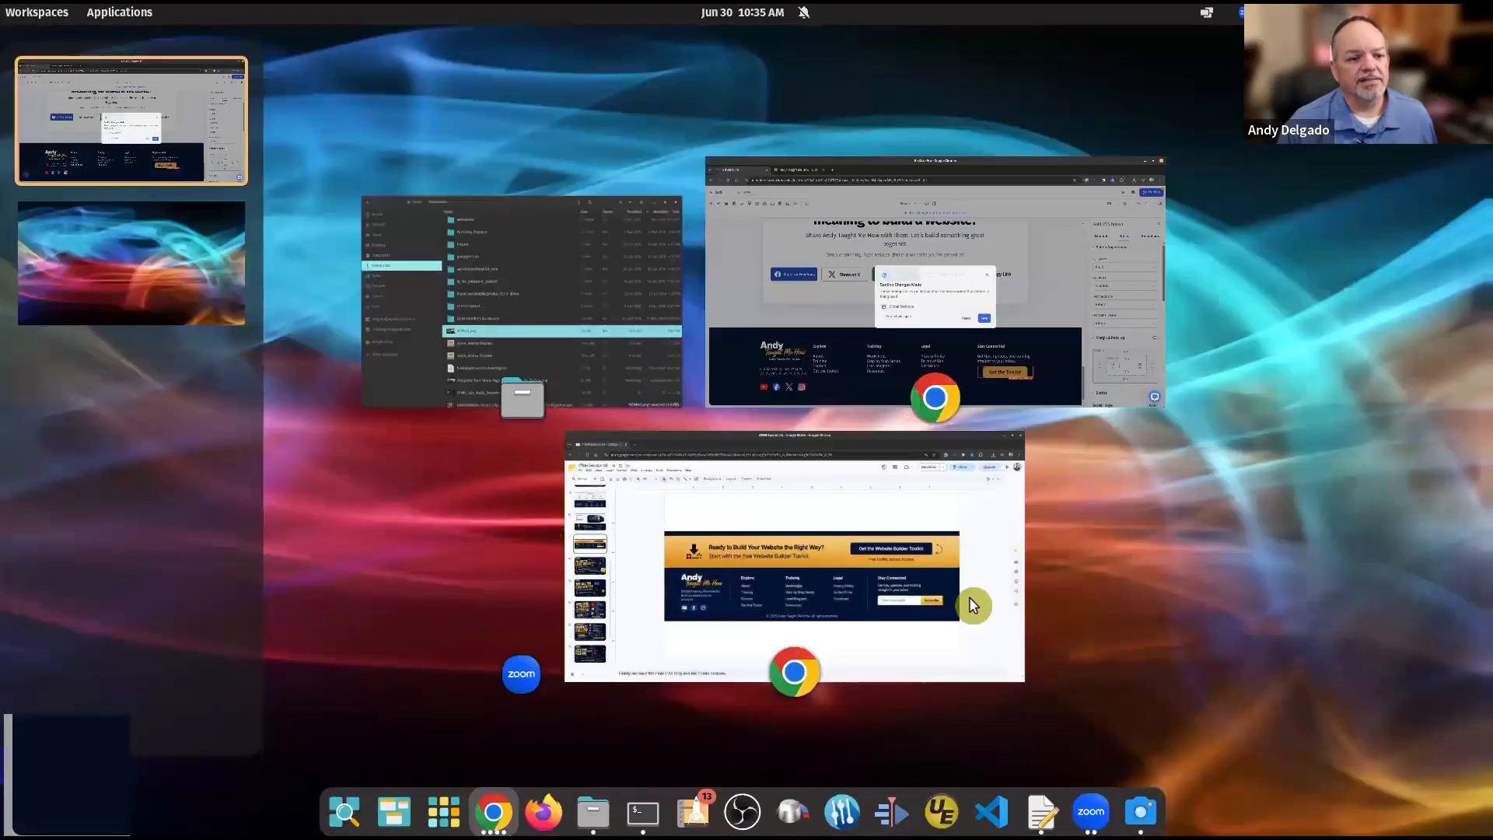
click(973, 603)
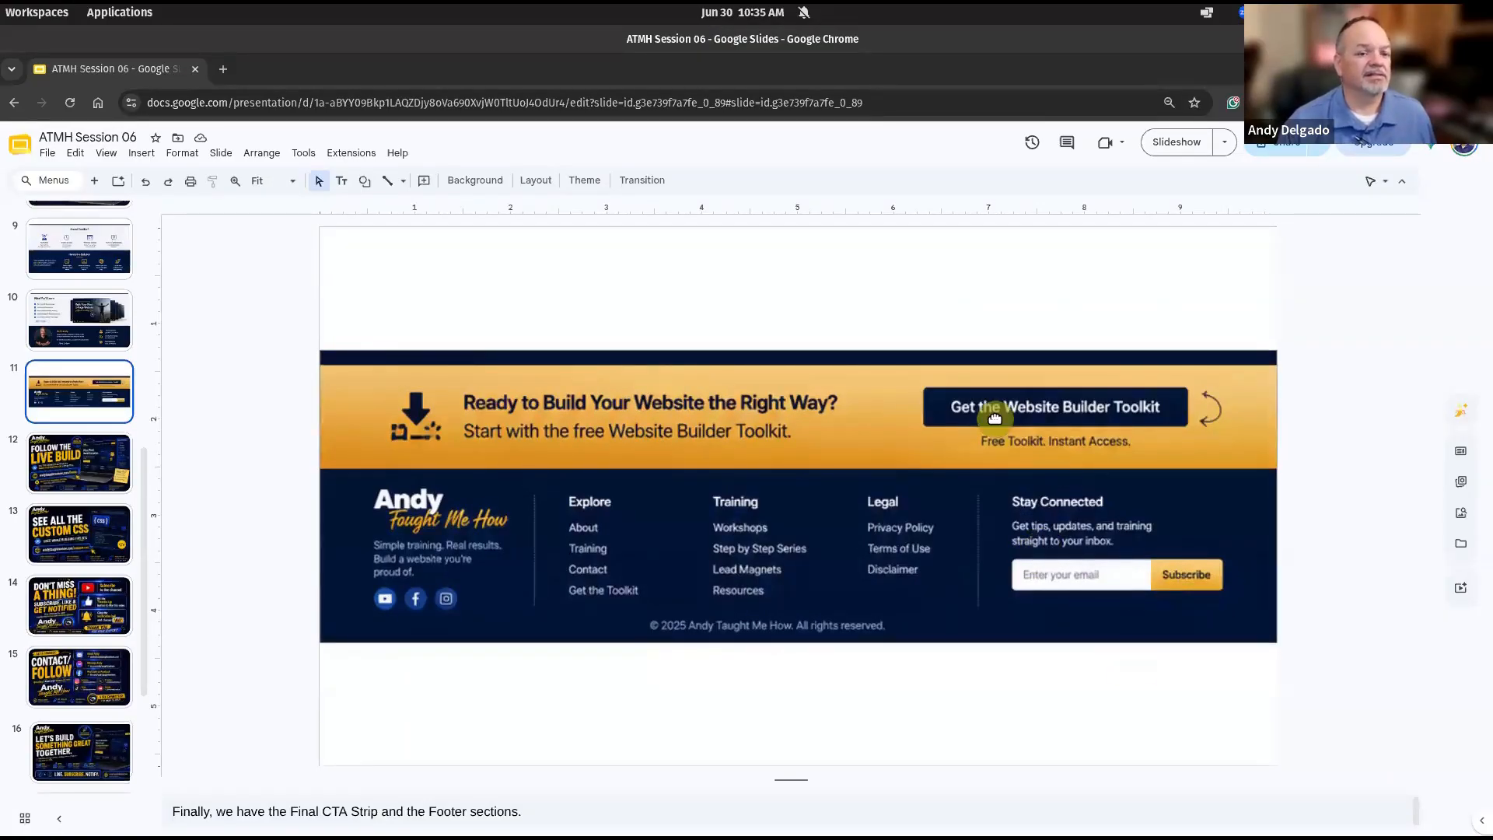
key(super)
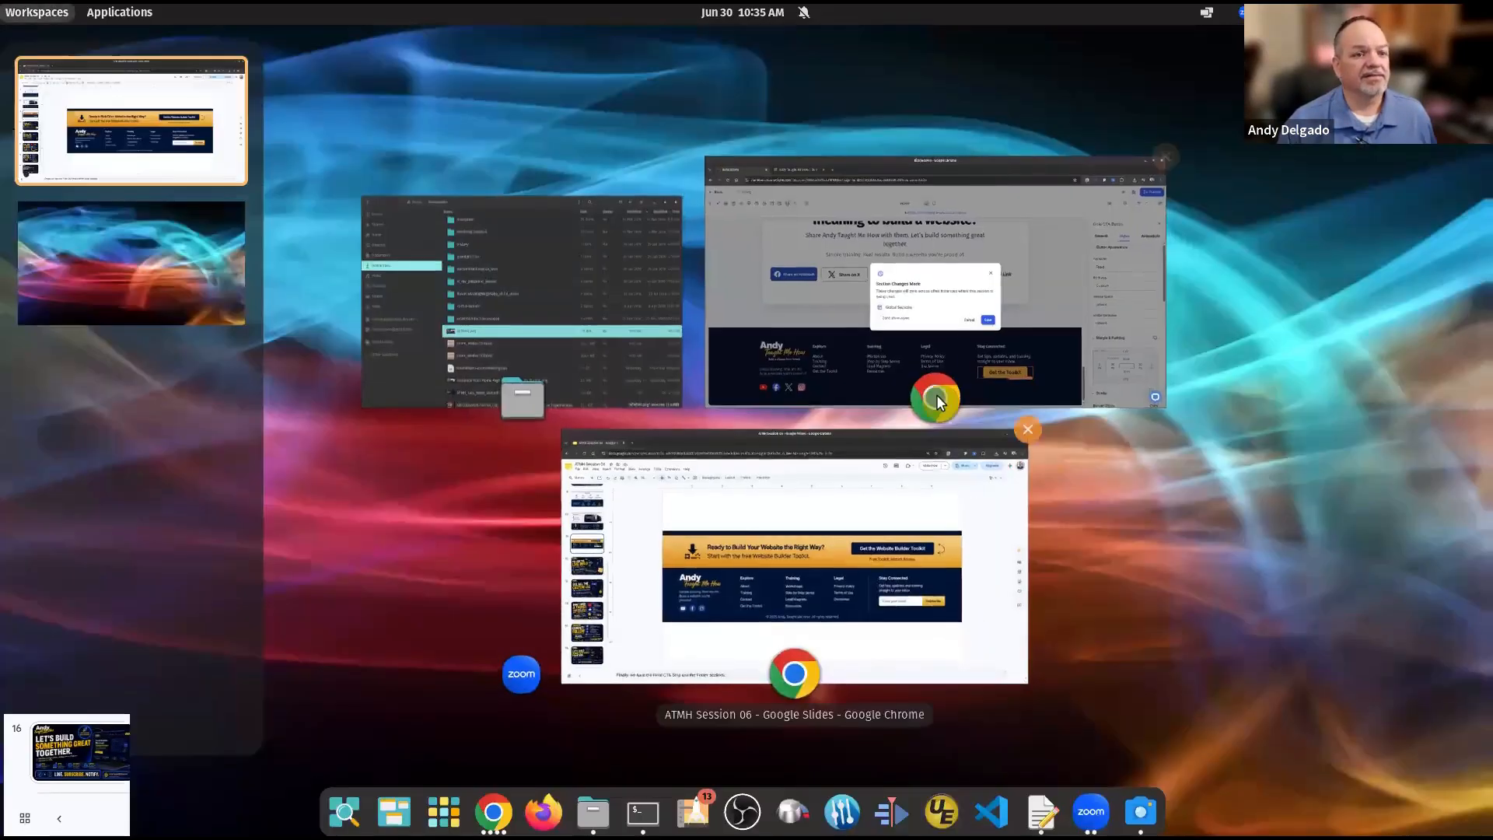
click(1055, 286)
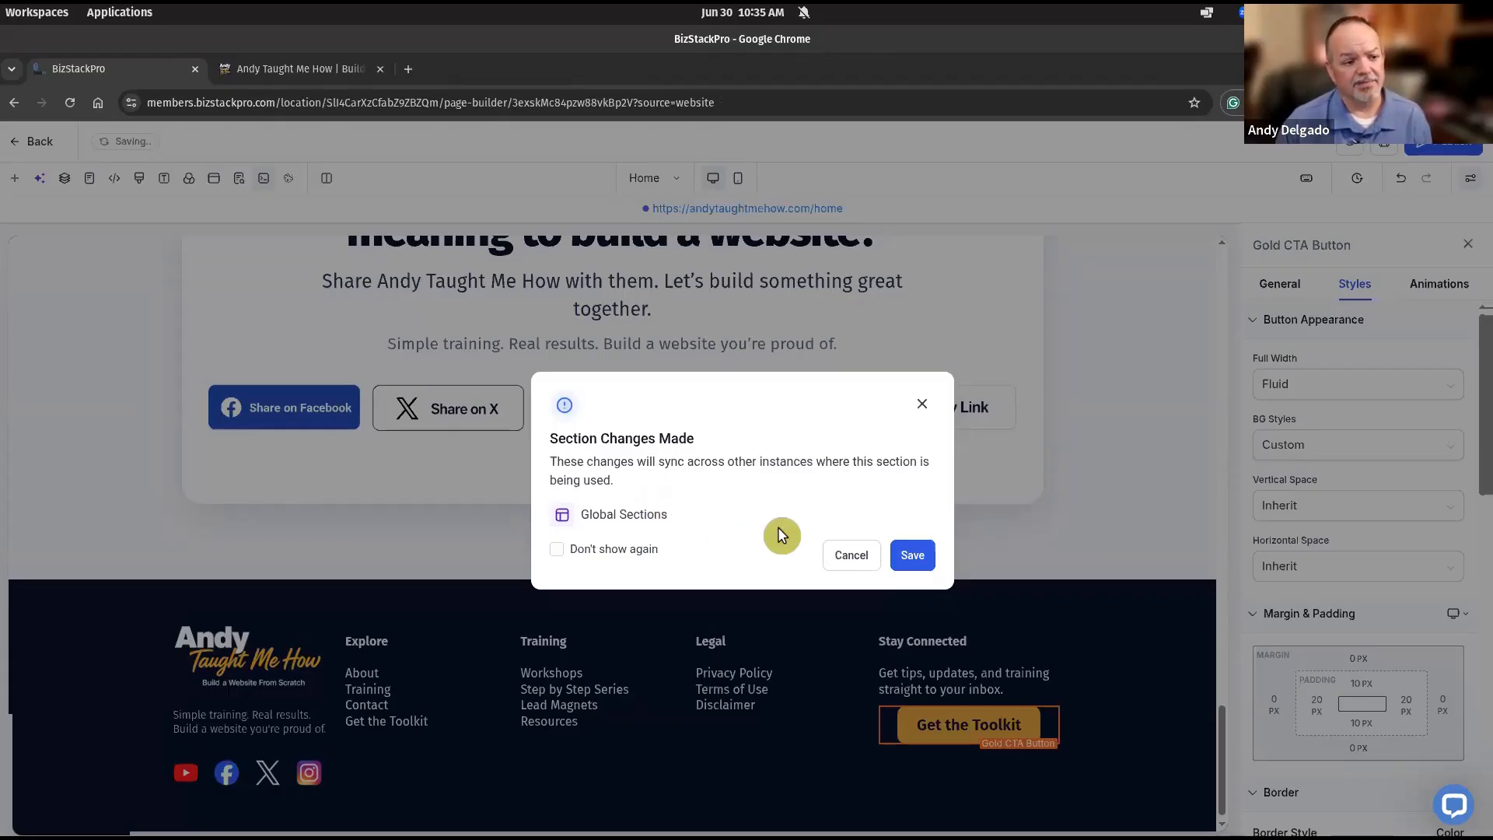
Save the shared footer section changes and begin editing the button's element name.
click(914, 557)
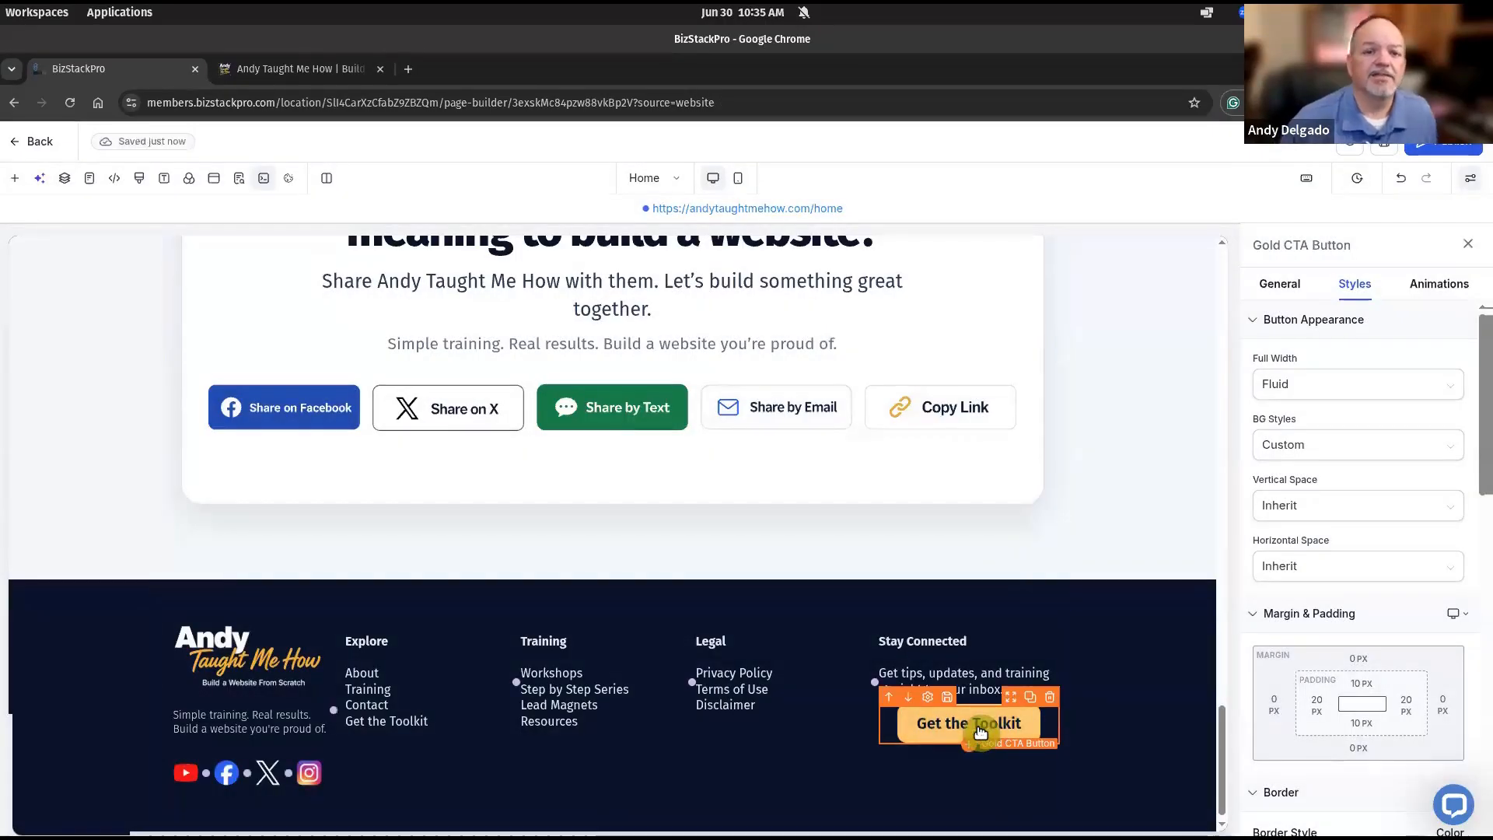
click(1263, 290)
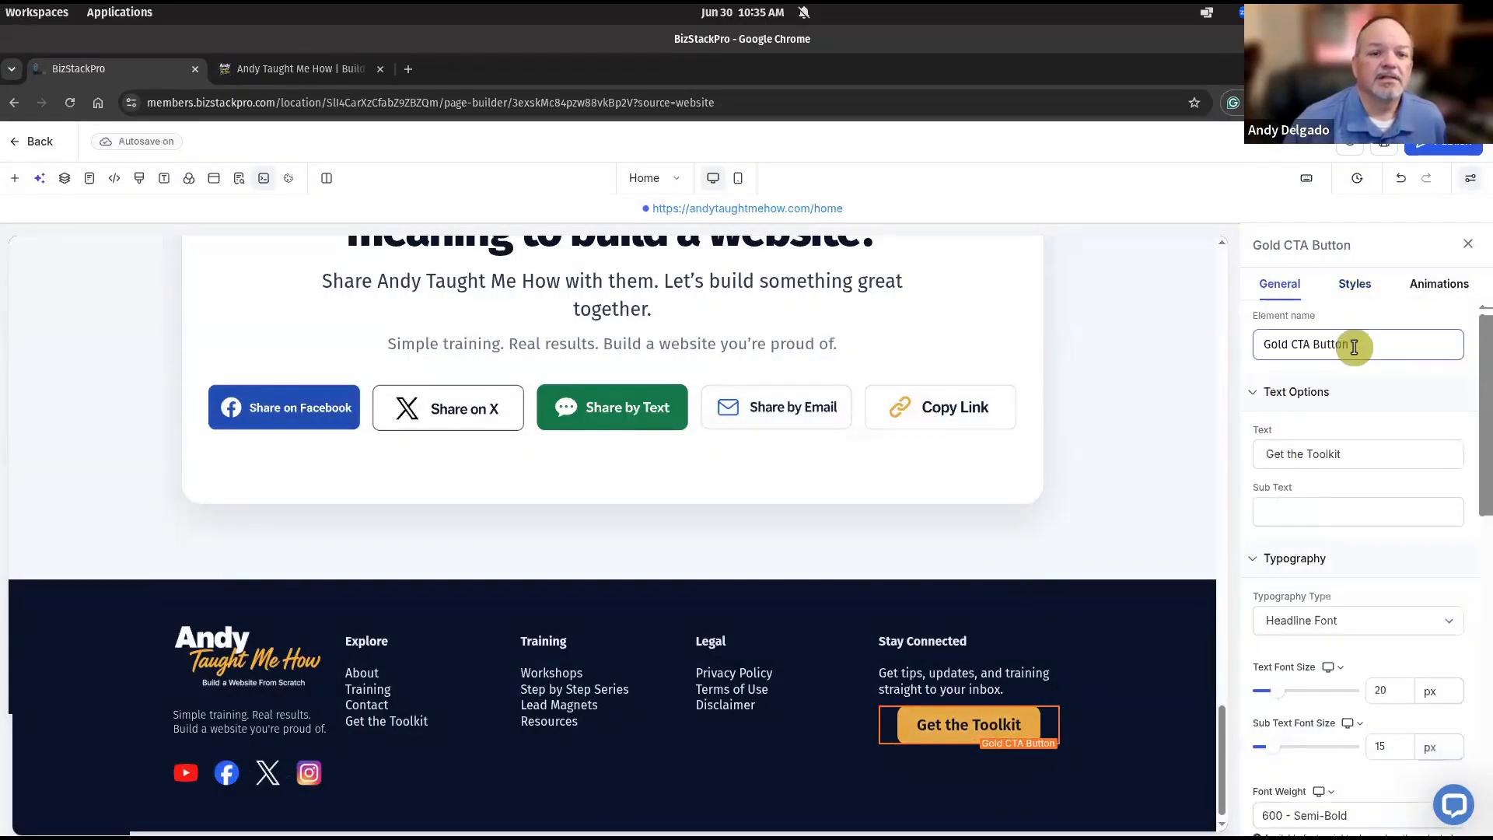
click(1309, 344)
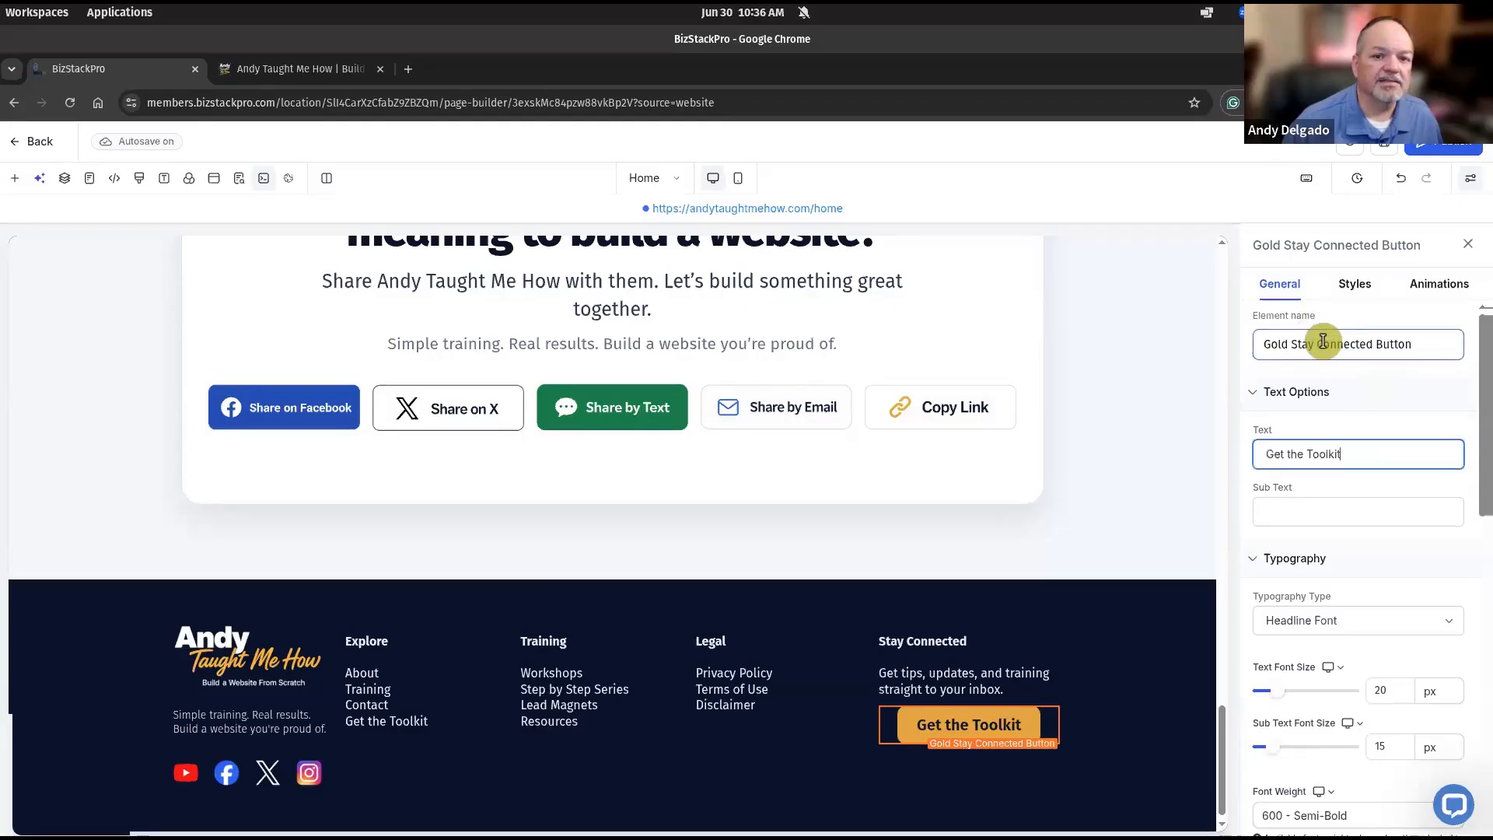
Rename the button element to 'Gold Stay Connected Button' and confirm the shared section save.
drag(1307, 345, 1366, 343)
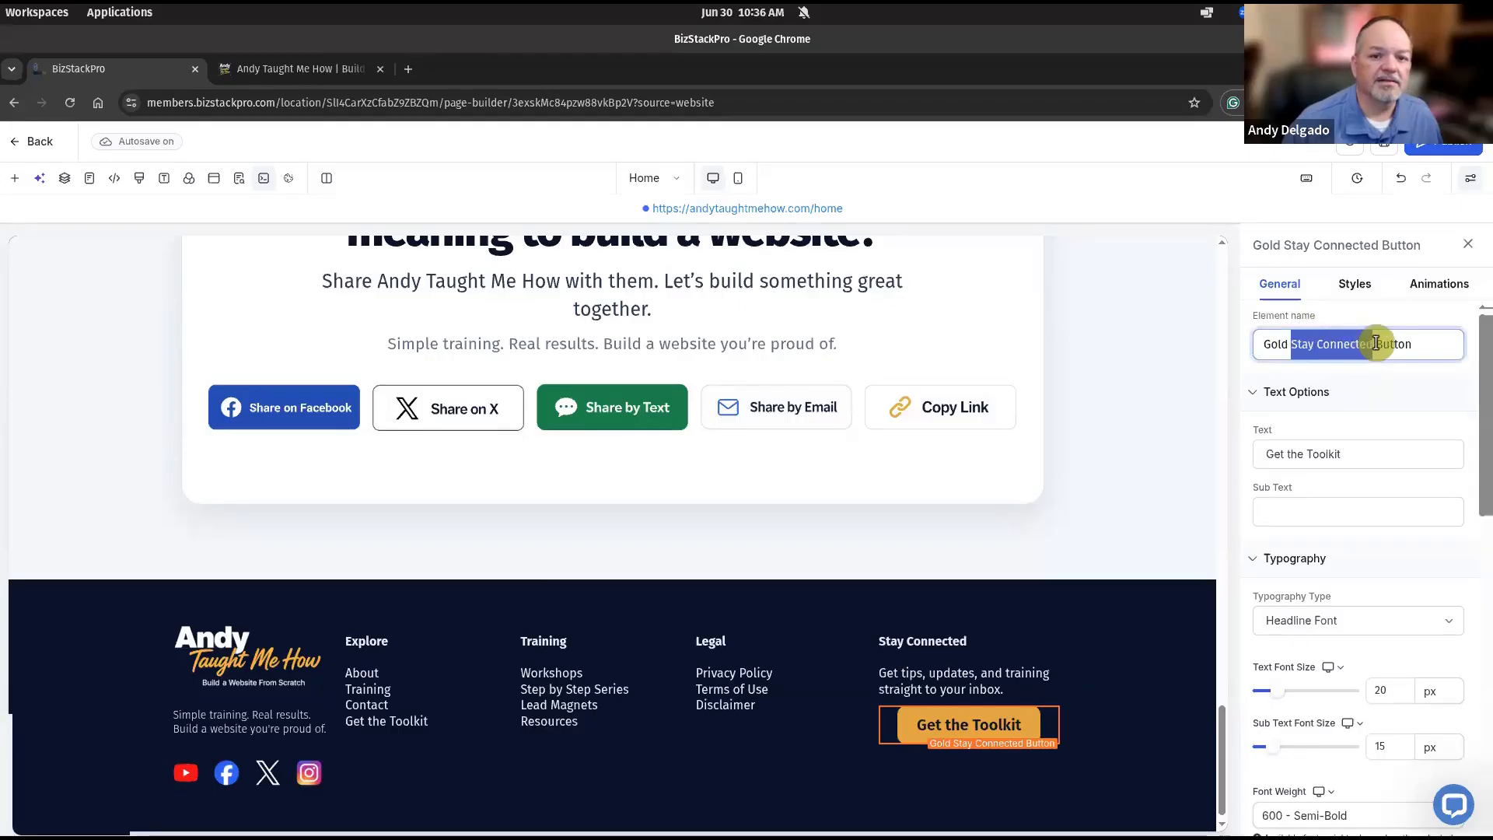
click(1375, 344)
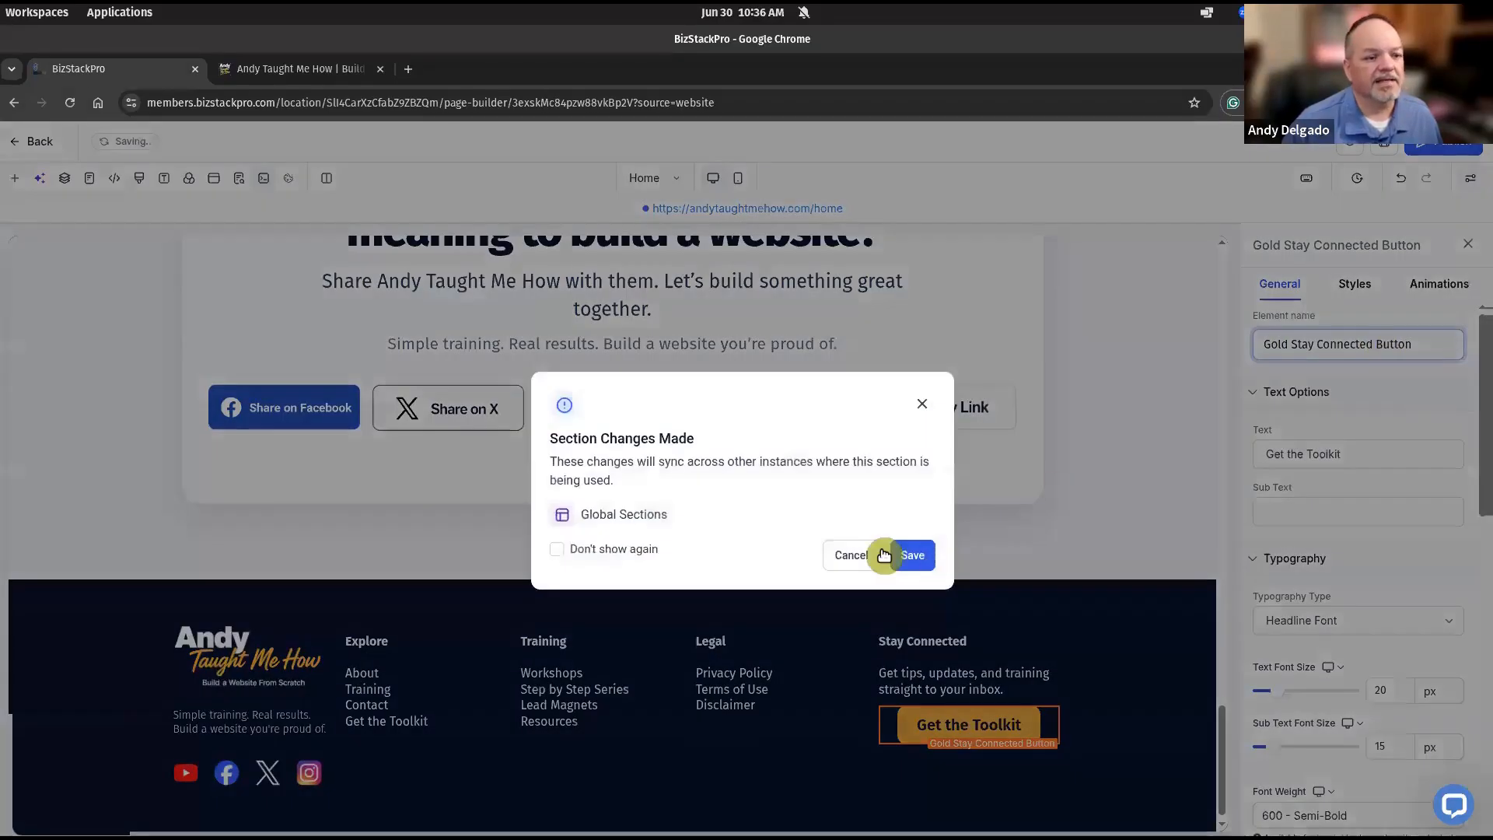
click(890, 556)
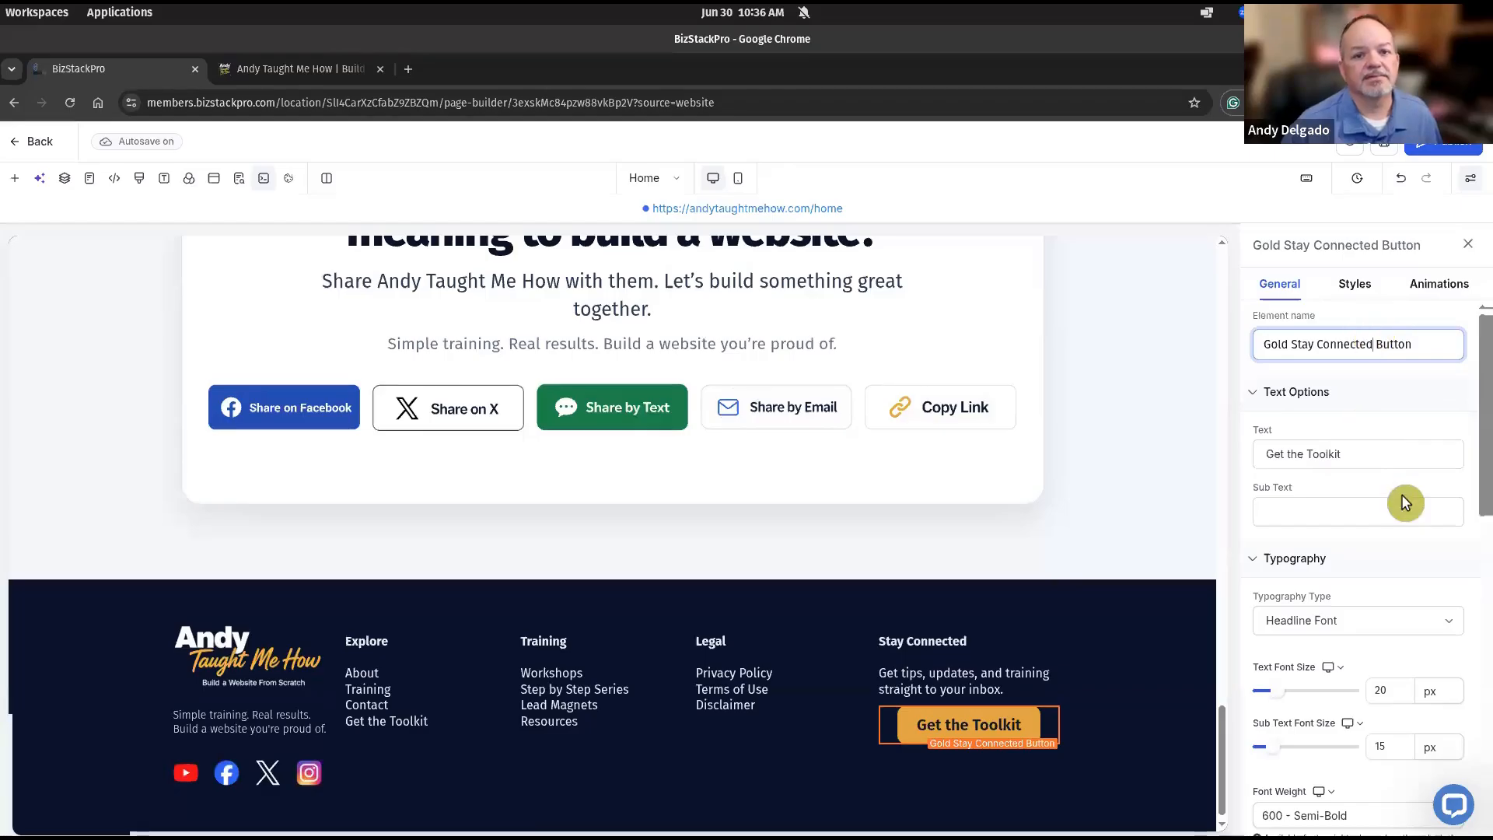
Change the button's label text to 'Stay Connected'.
key(ctrl+shift+Left)
key(ctrl+shift+Left)
key(ctrl+c)
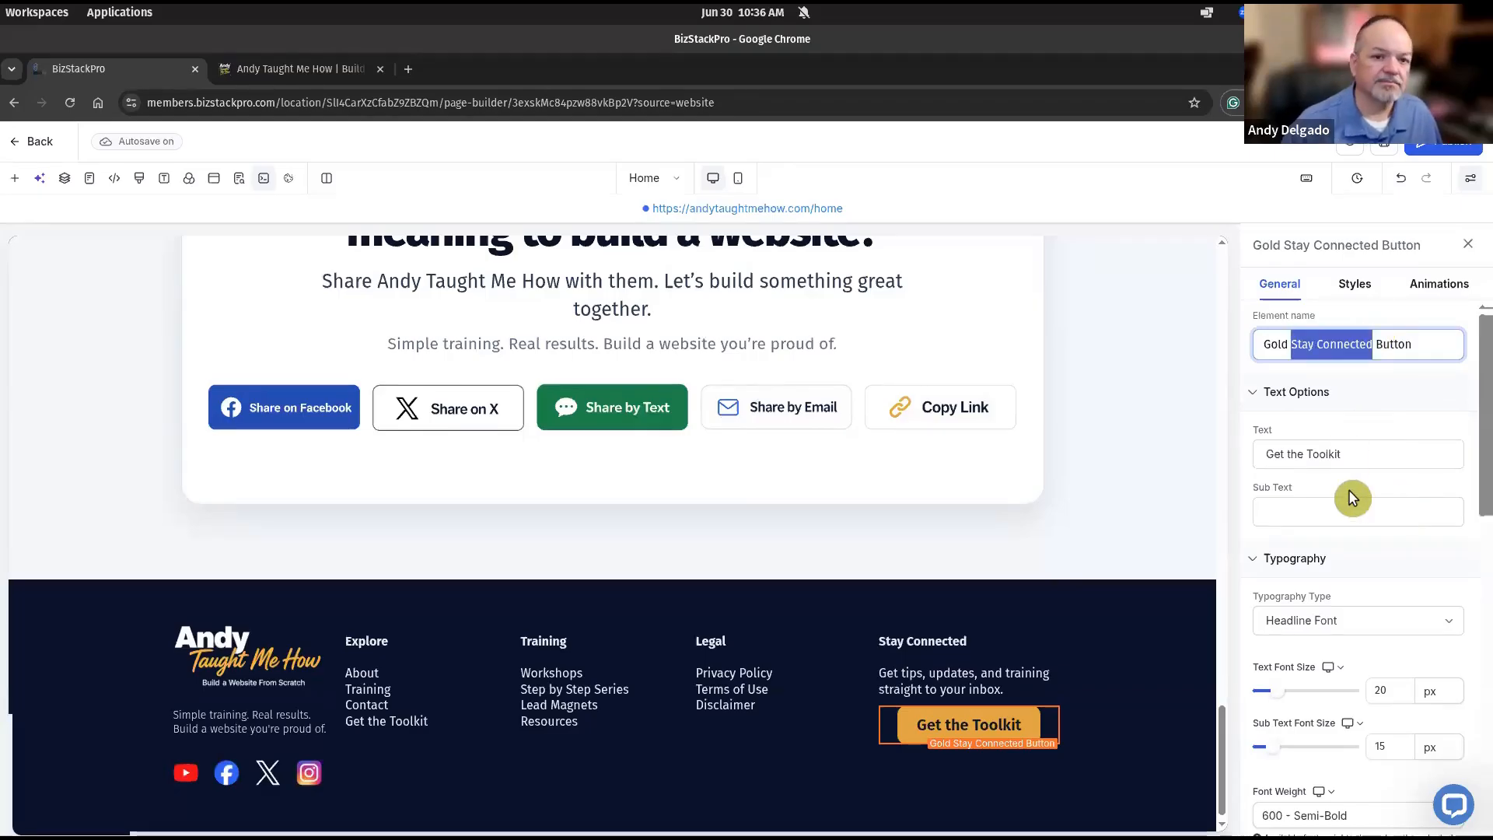
click(1349, 458)
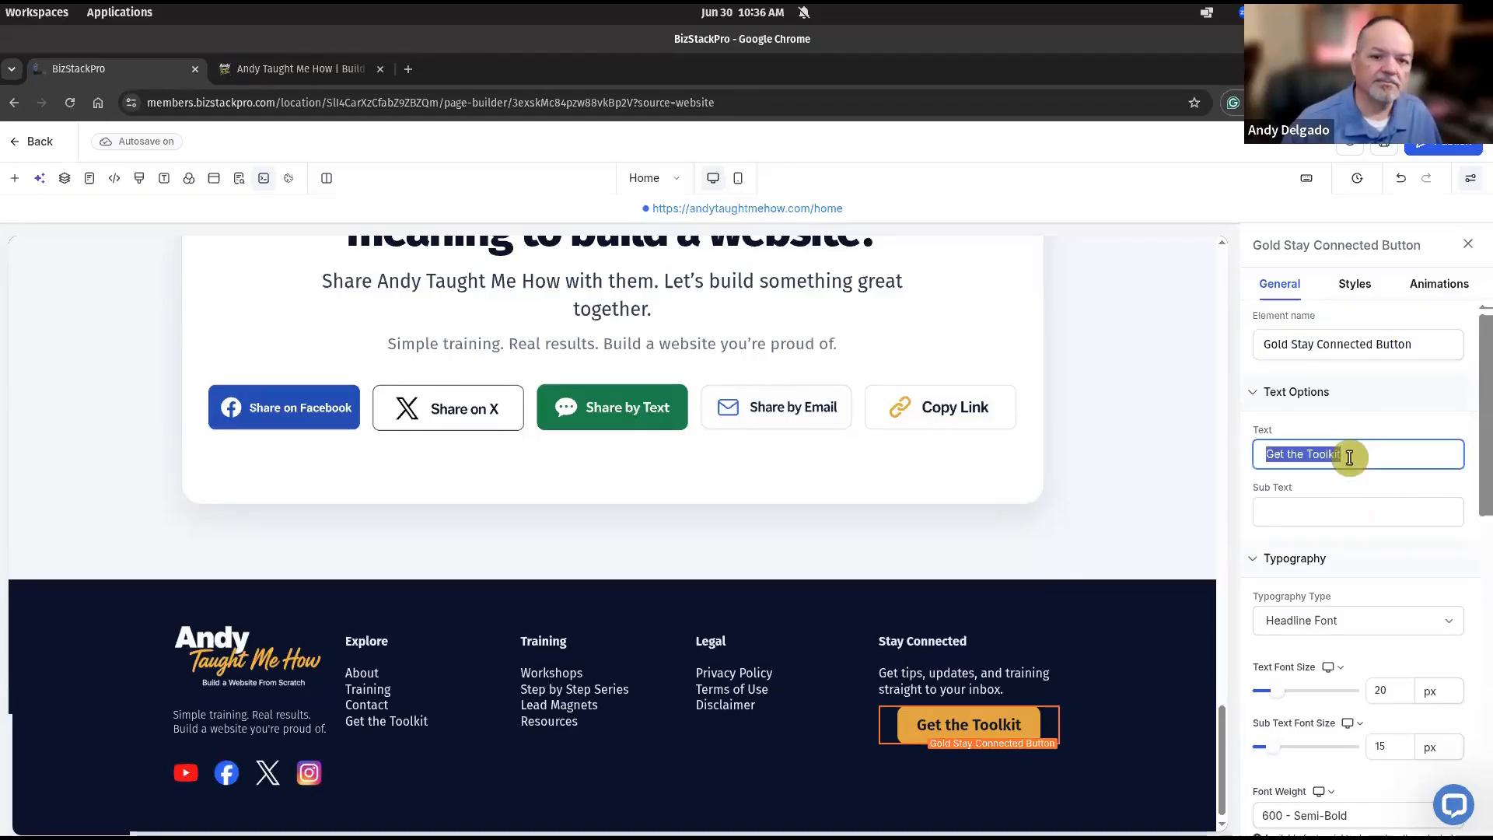
key(ctrl+v)
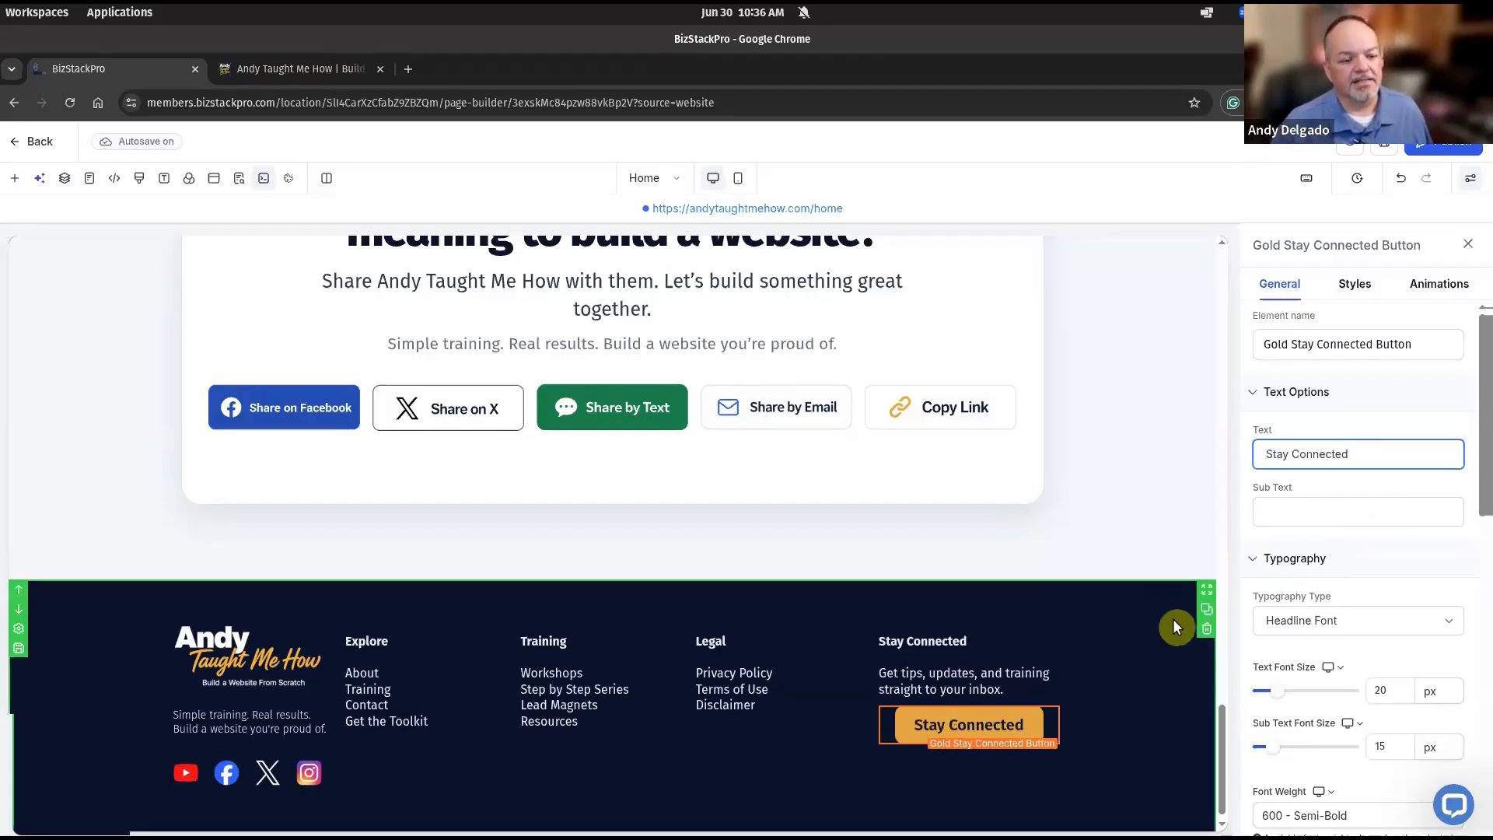
Set the gold button's Button Align to left and save the shared footer section.
scroll(1320, 581, down, 4)
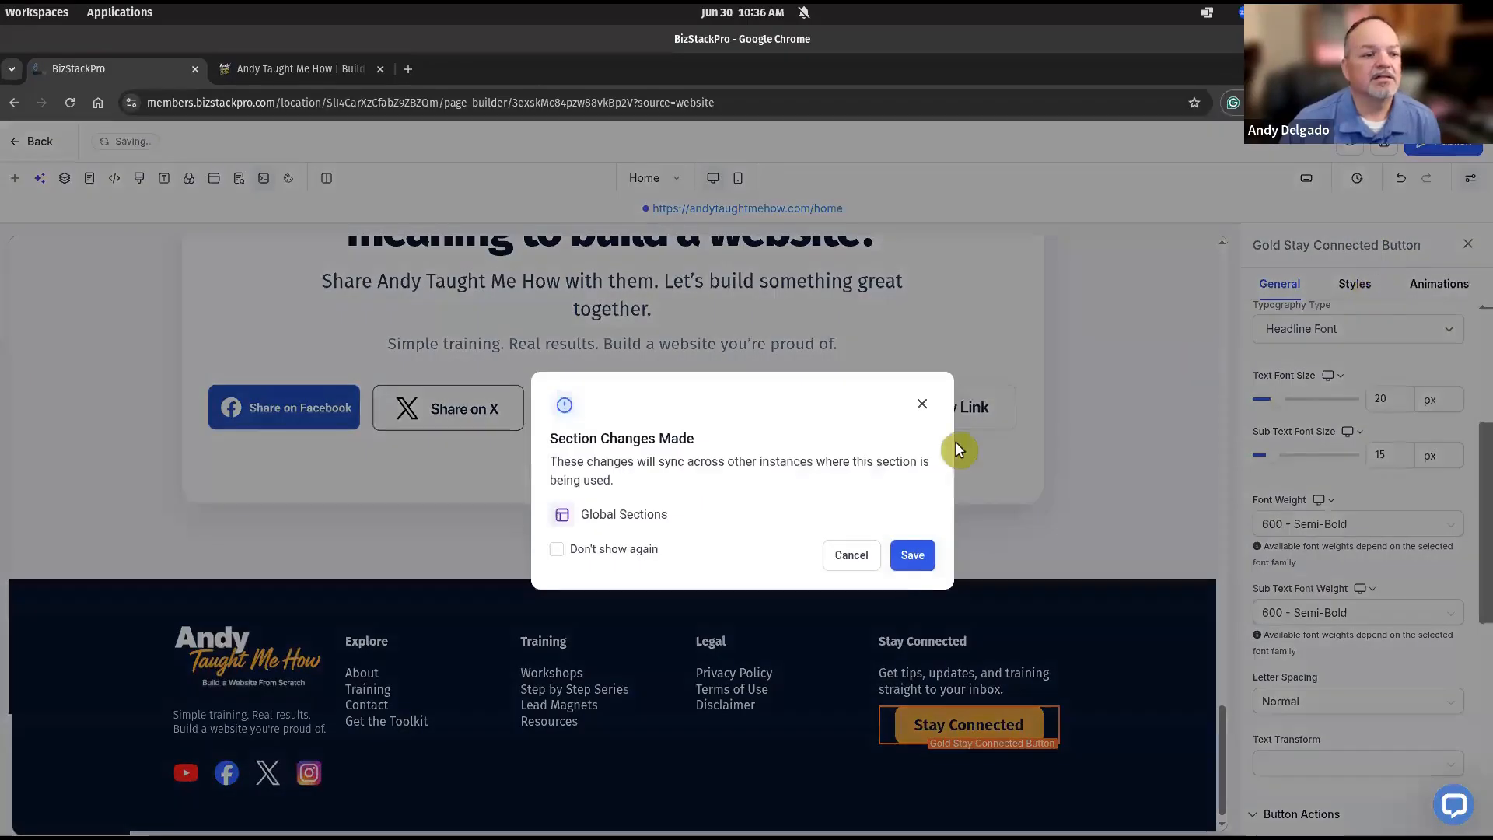
click(912, 556)
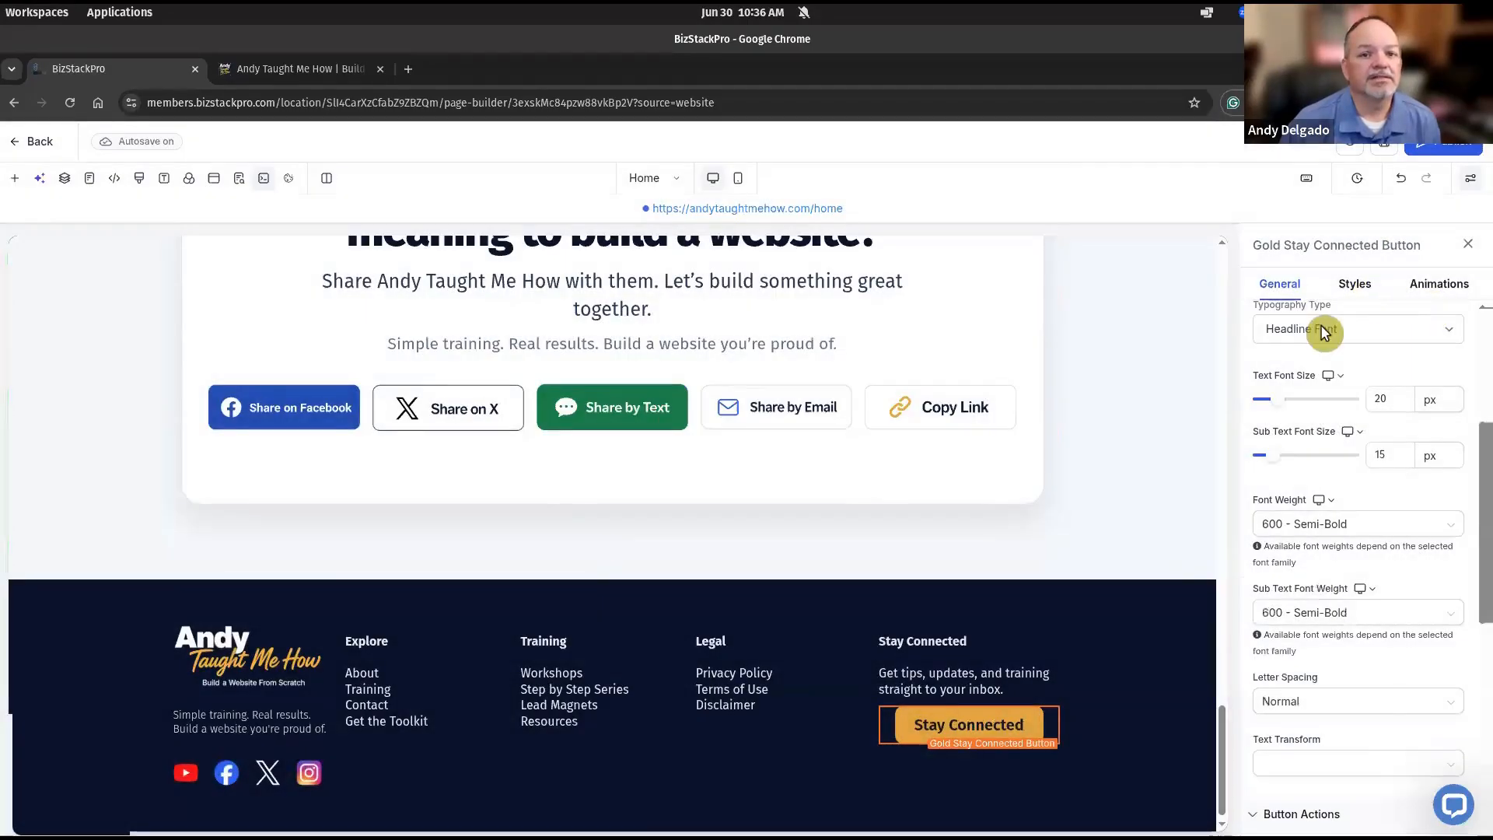
click(1353, 285)
scroll(1346, 451, down, 4)
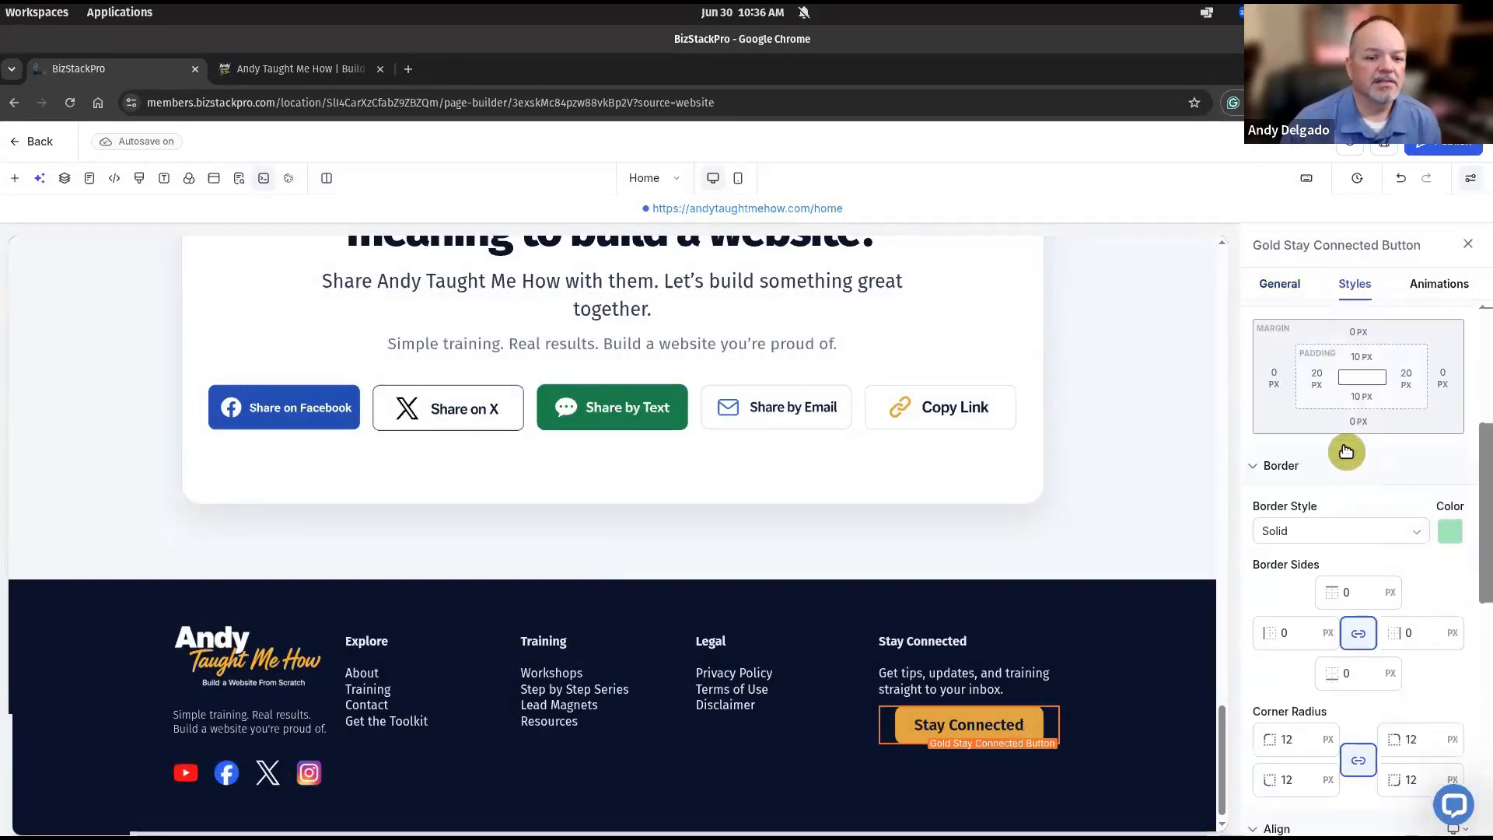
scroll(1346, 451, down, 3)
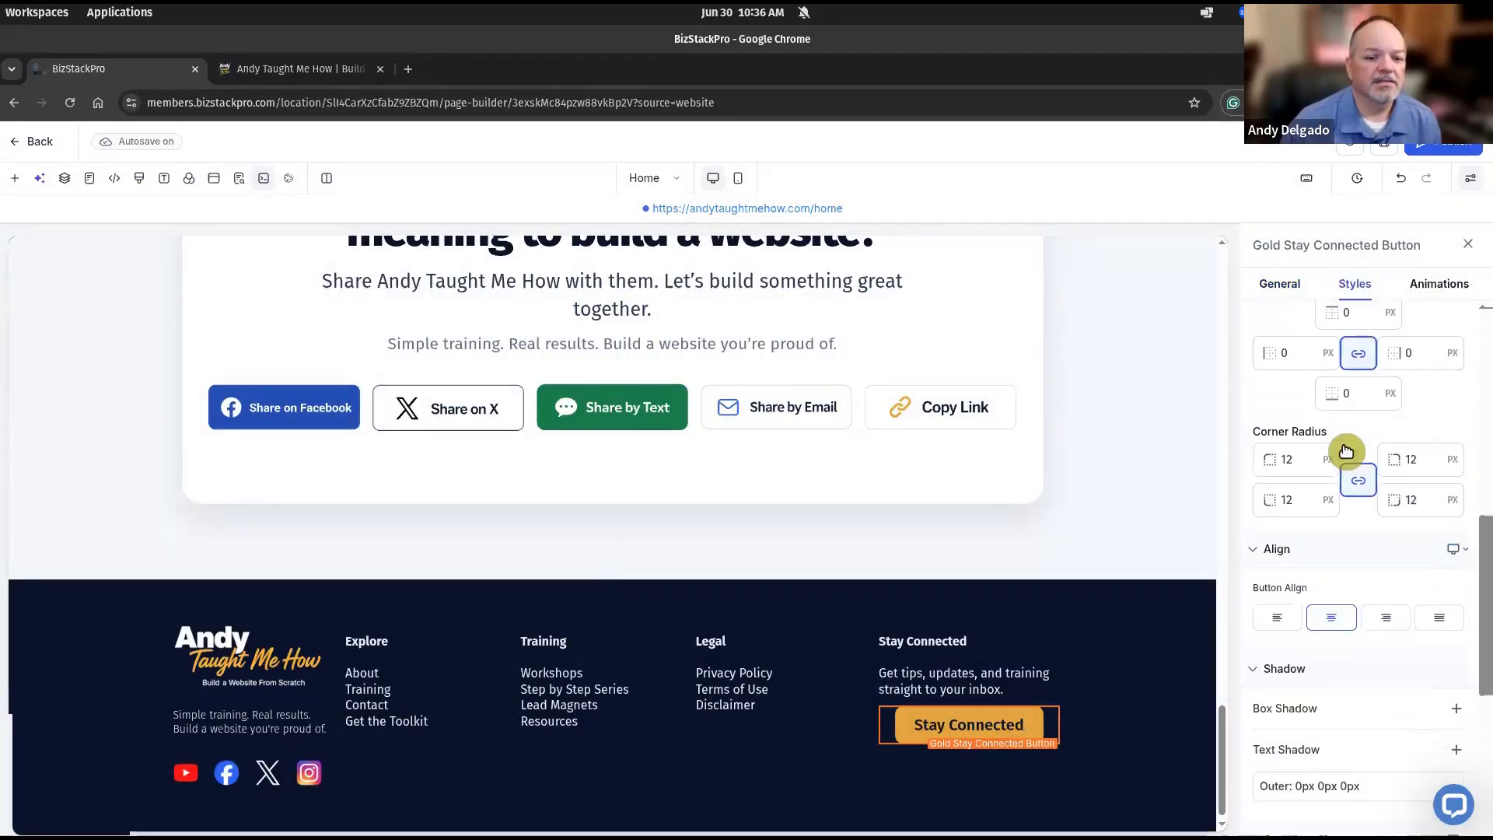
click(1280, 620)
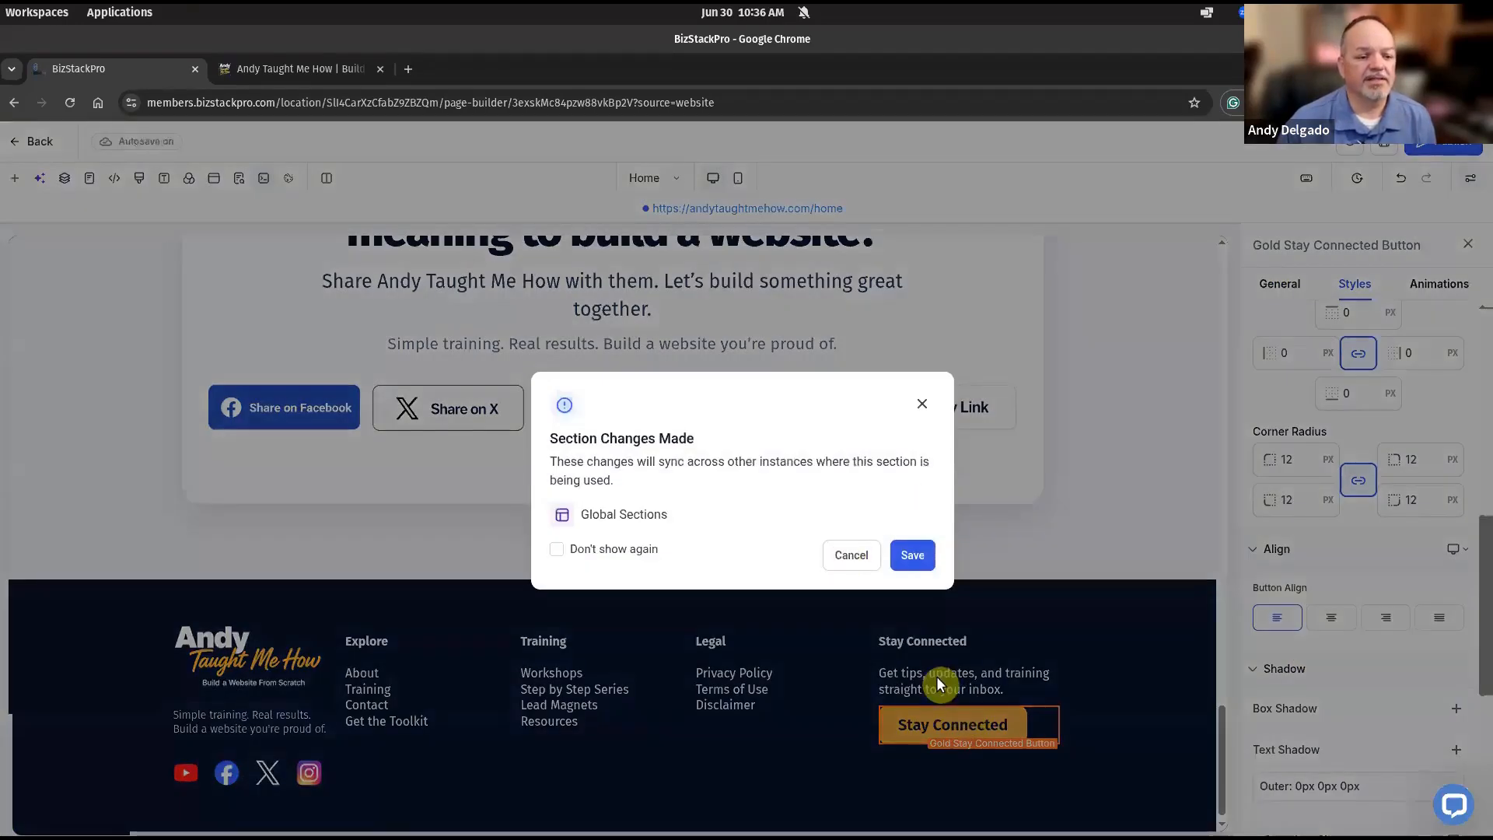
click(987, 731)
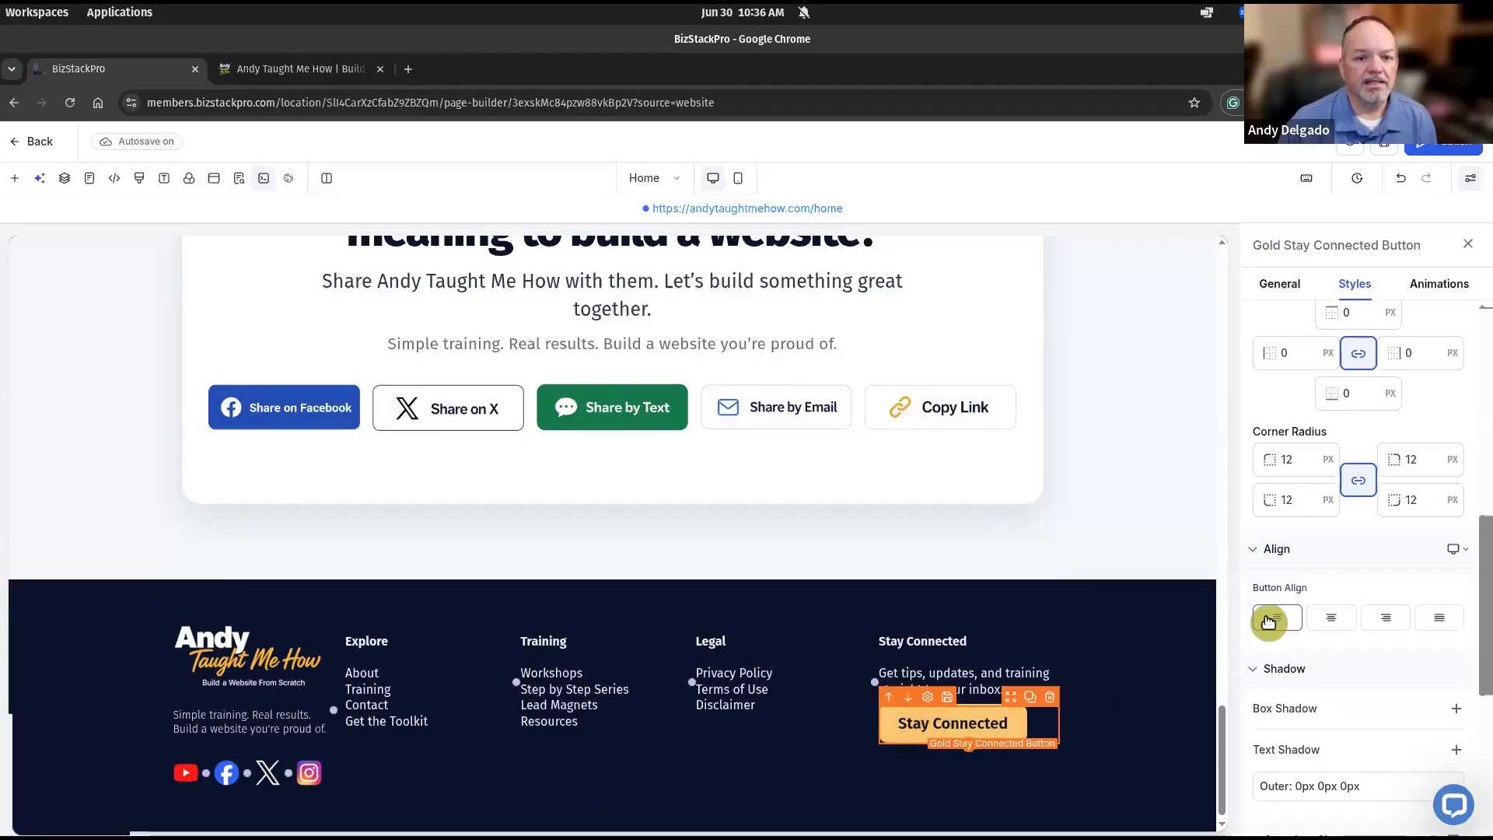
Set the button's Link To to Open popup, targeting the Stay Connected Popup.
click(1280, 285)
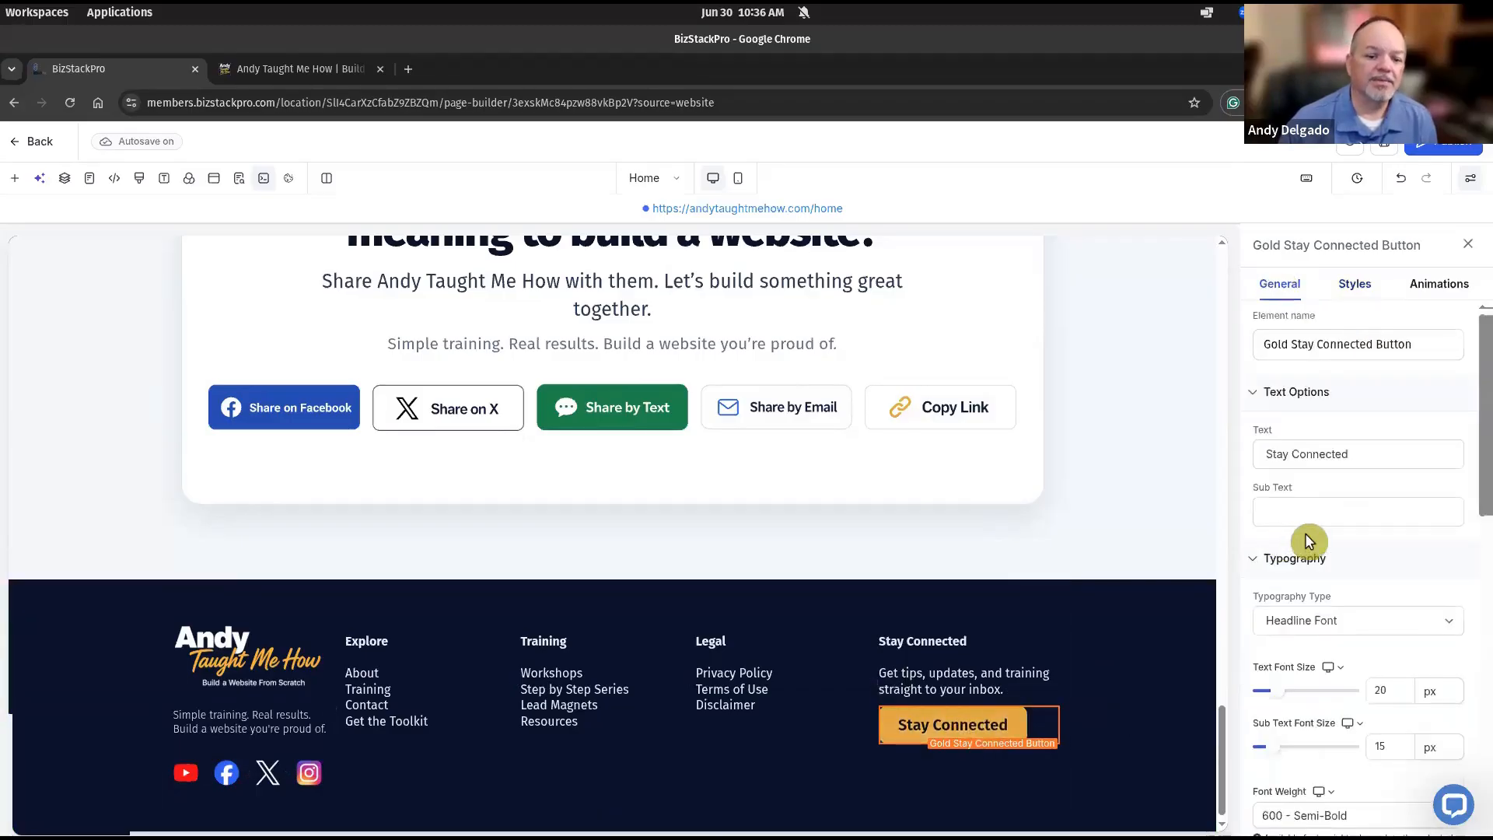
scroll(1305, 534, down, 6)
scroll(1305, 534, down, 4)
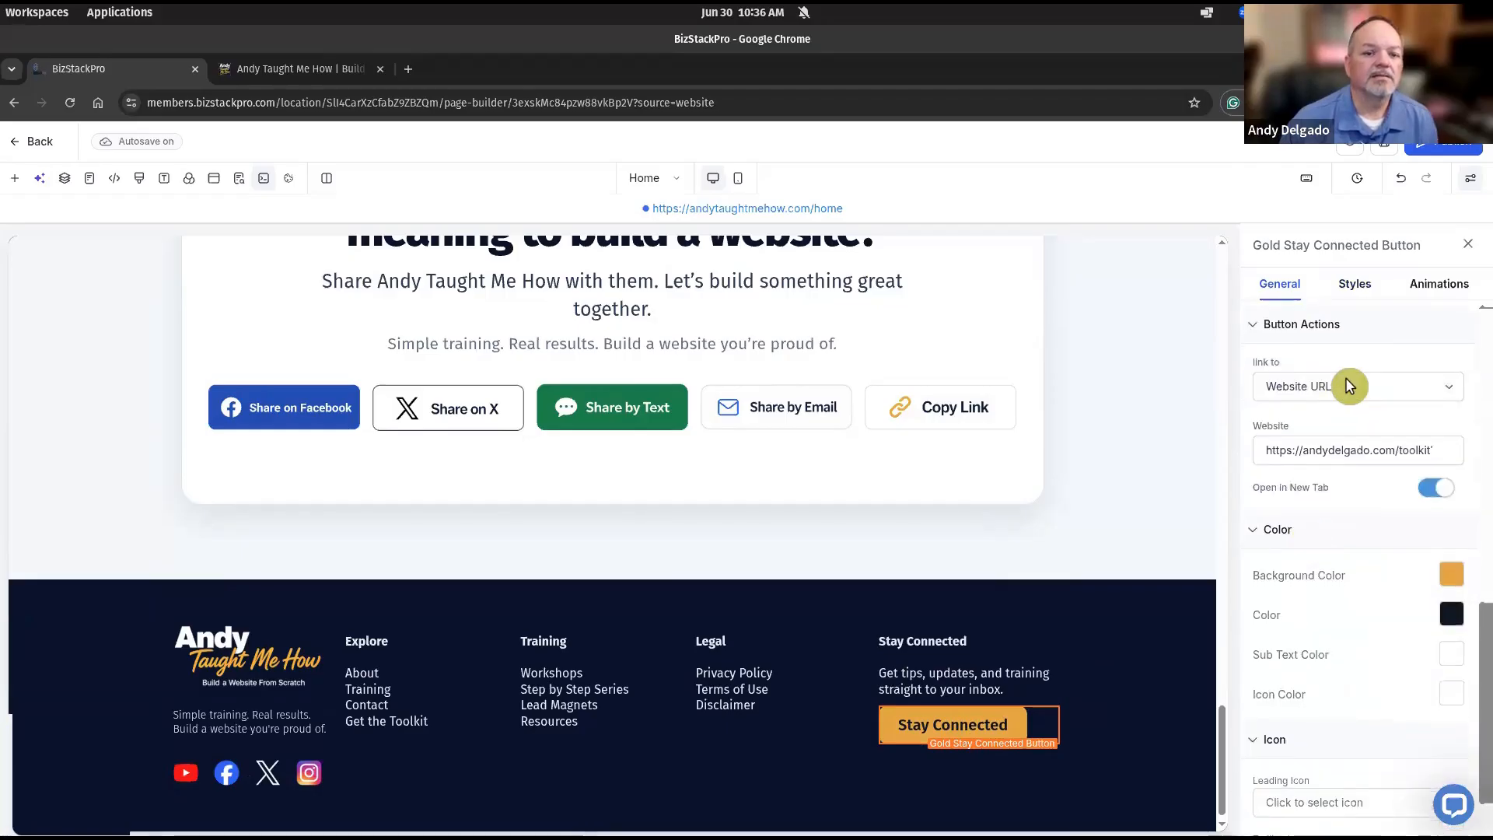
click(1348, 386)
click(1318, 407)
click(1316, 447)
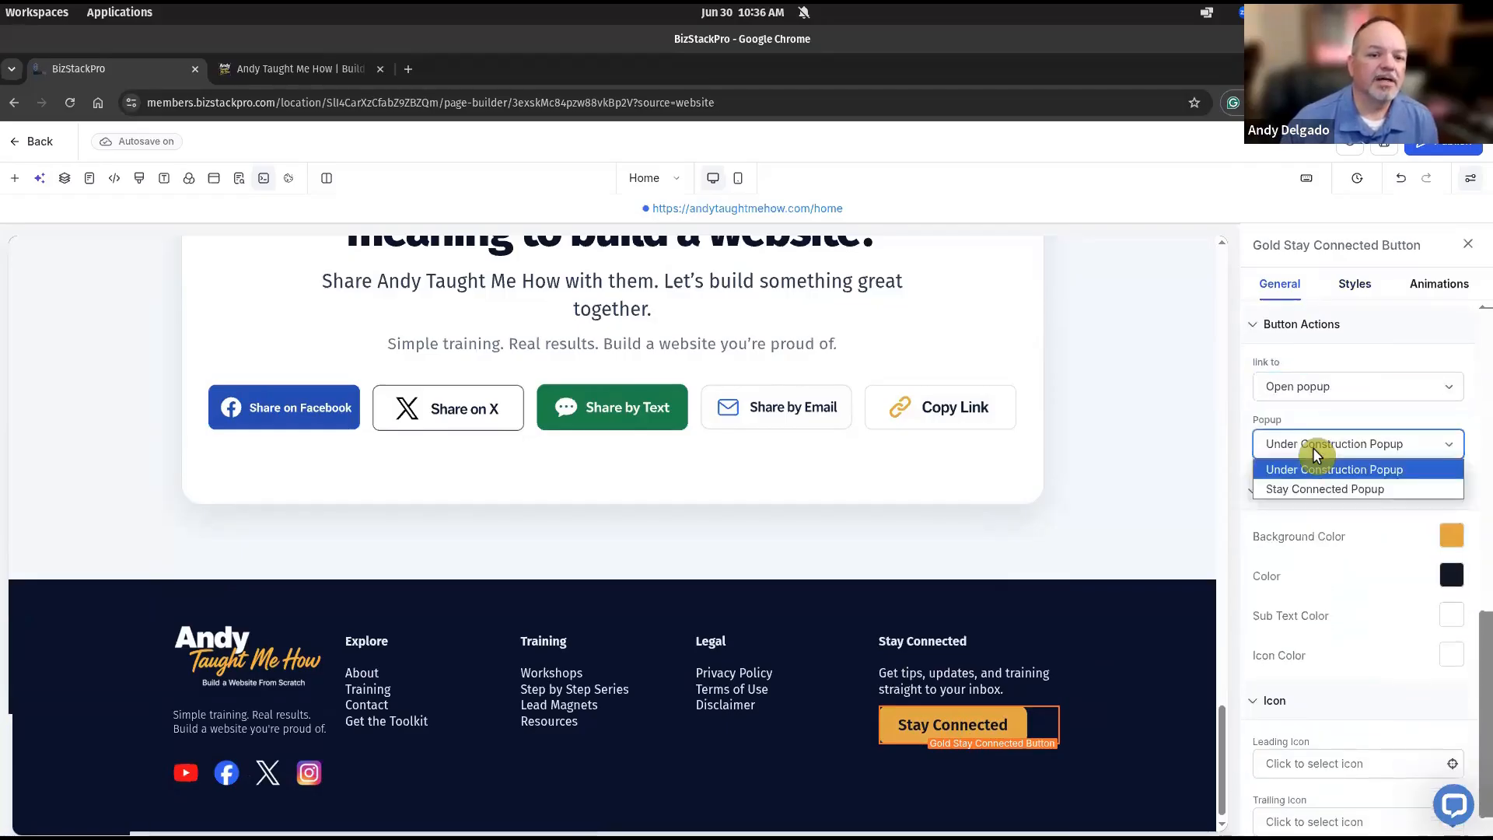
click(1311, 488)
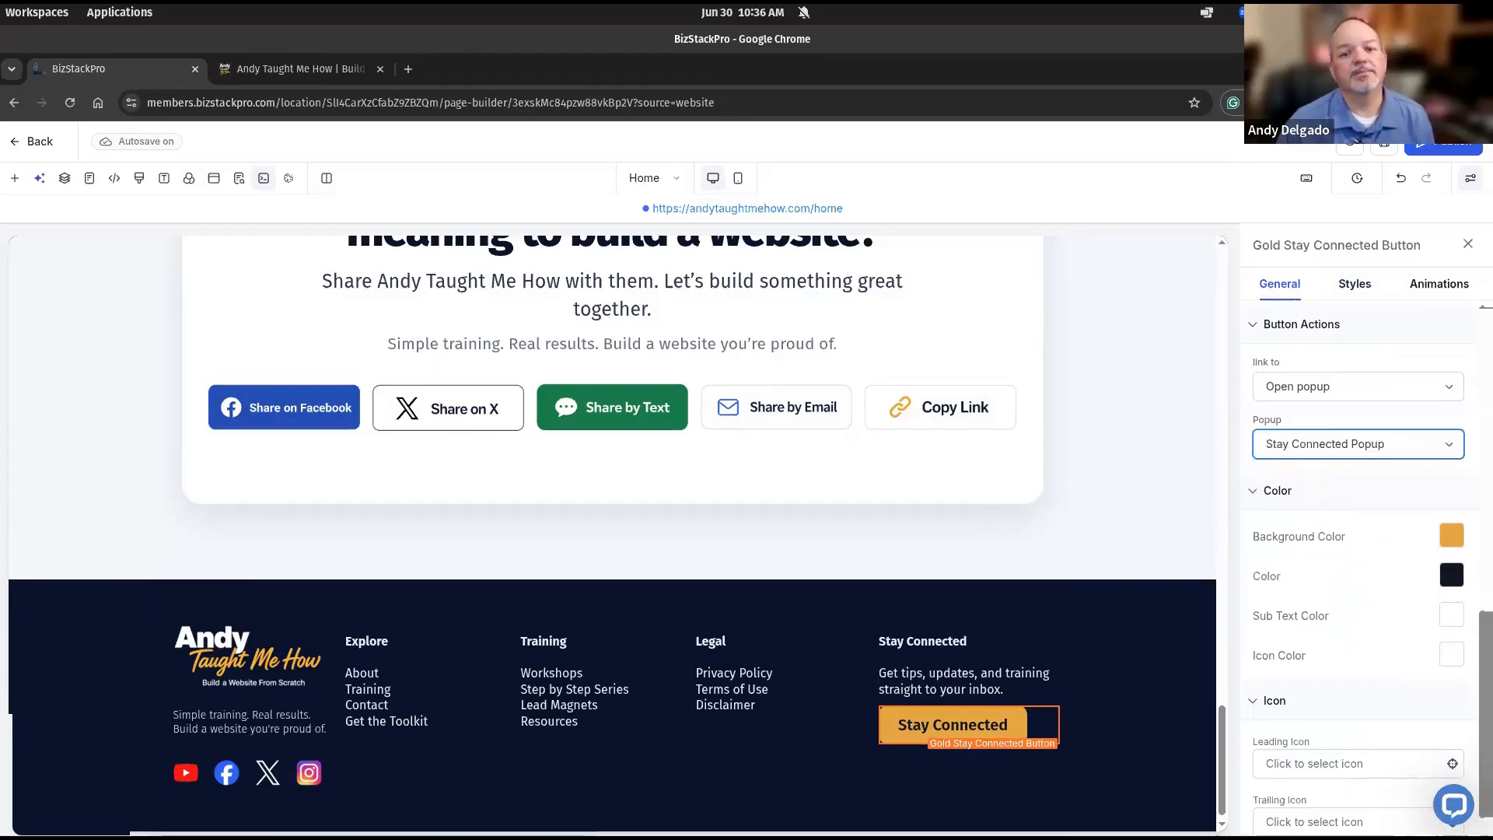
Close the button settings and save the shared footer section changes.
click(1467, 244)
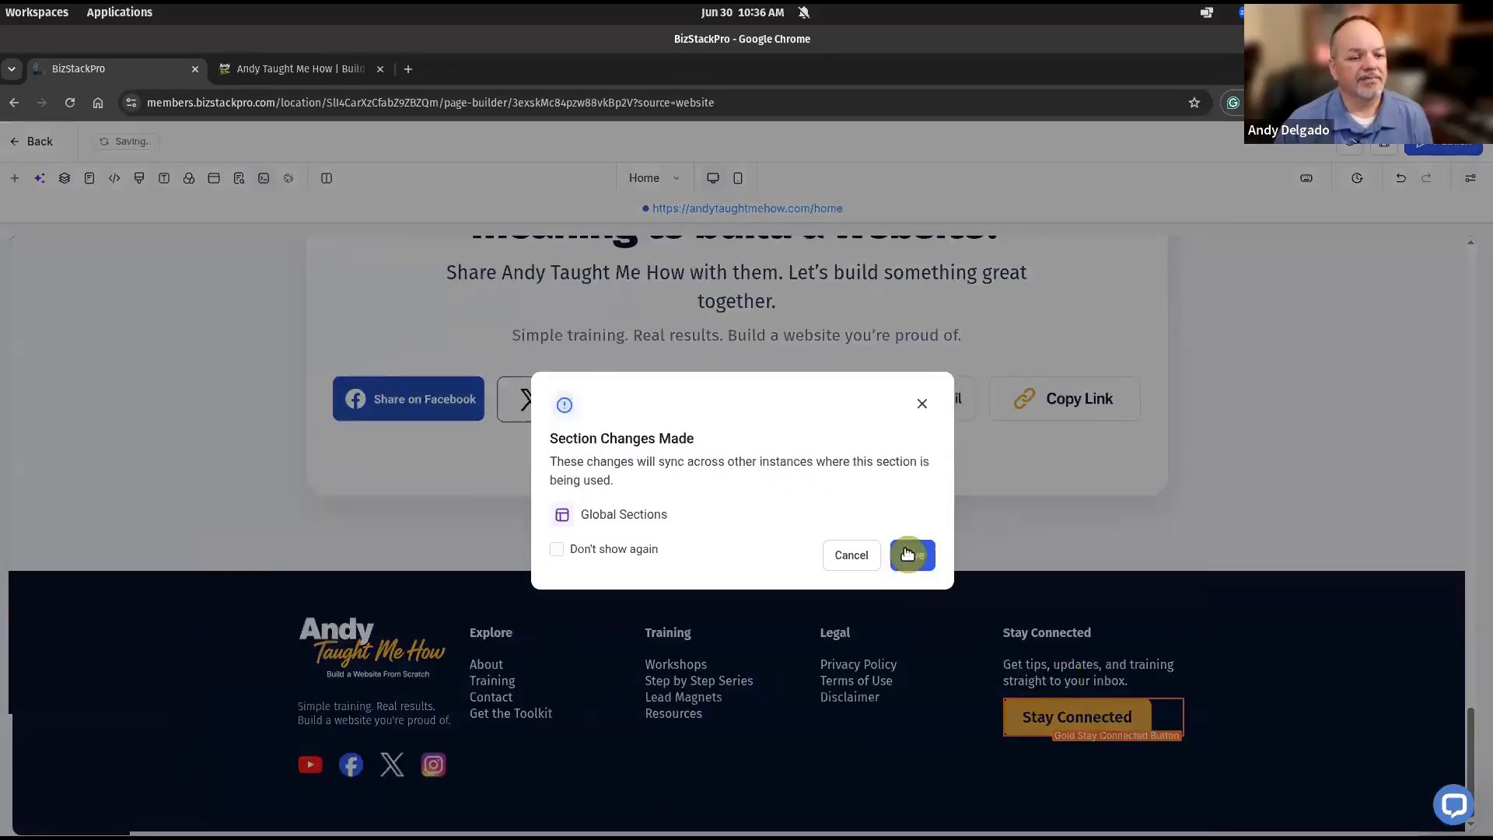
click(913, 554)
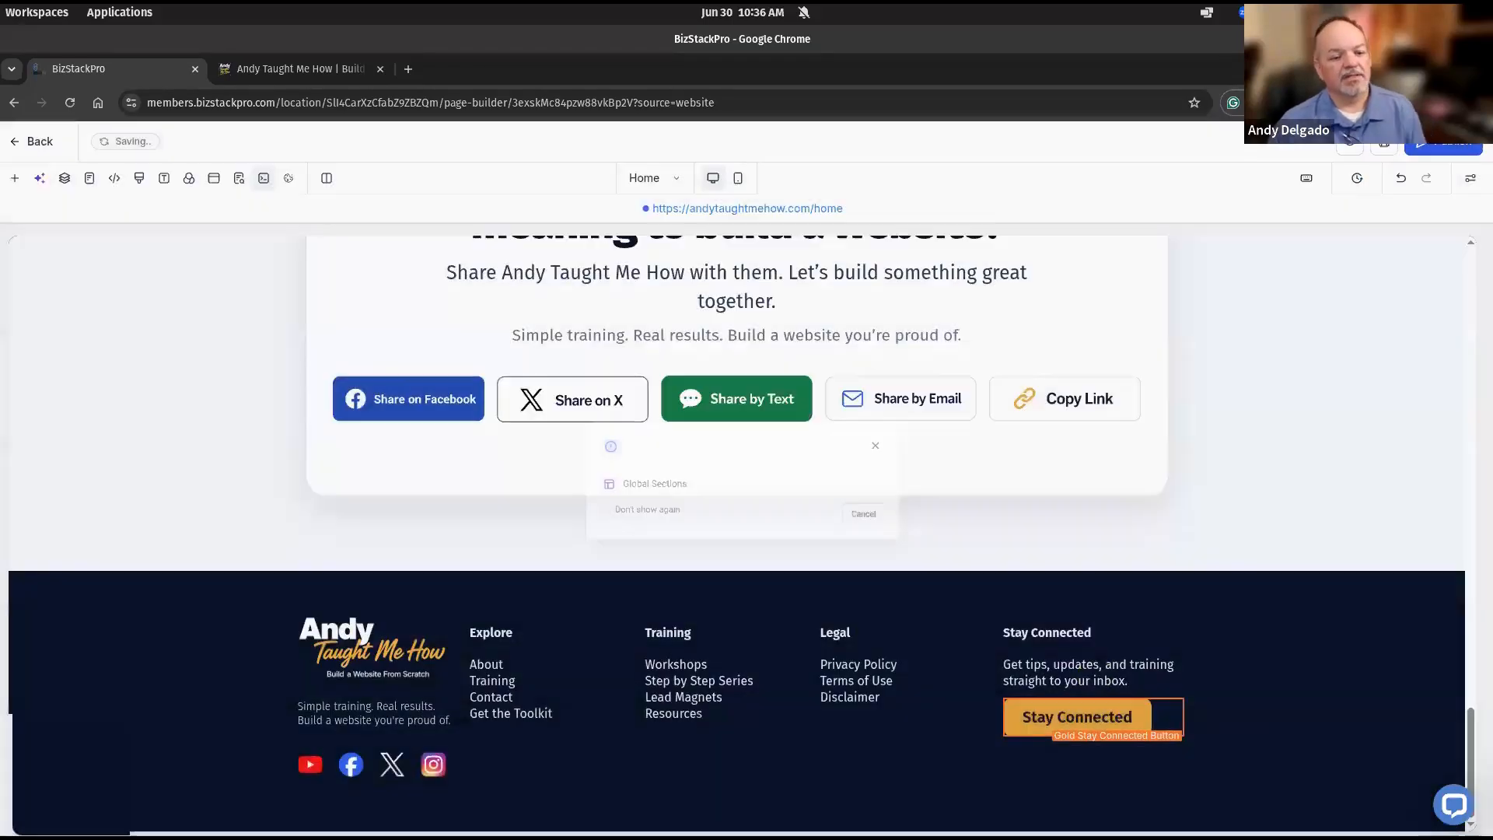
click(925, 791)
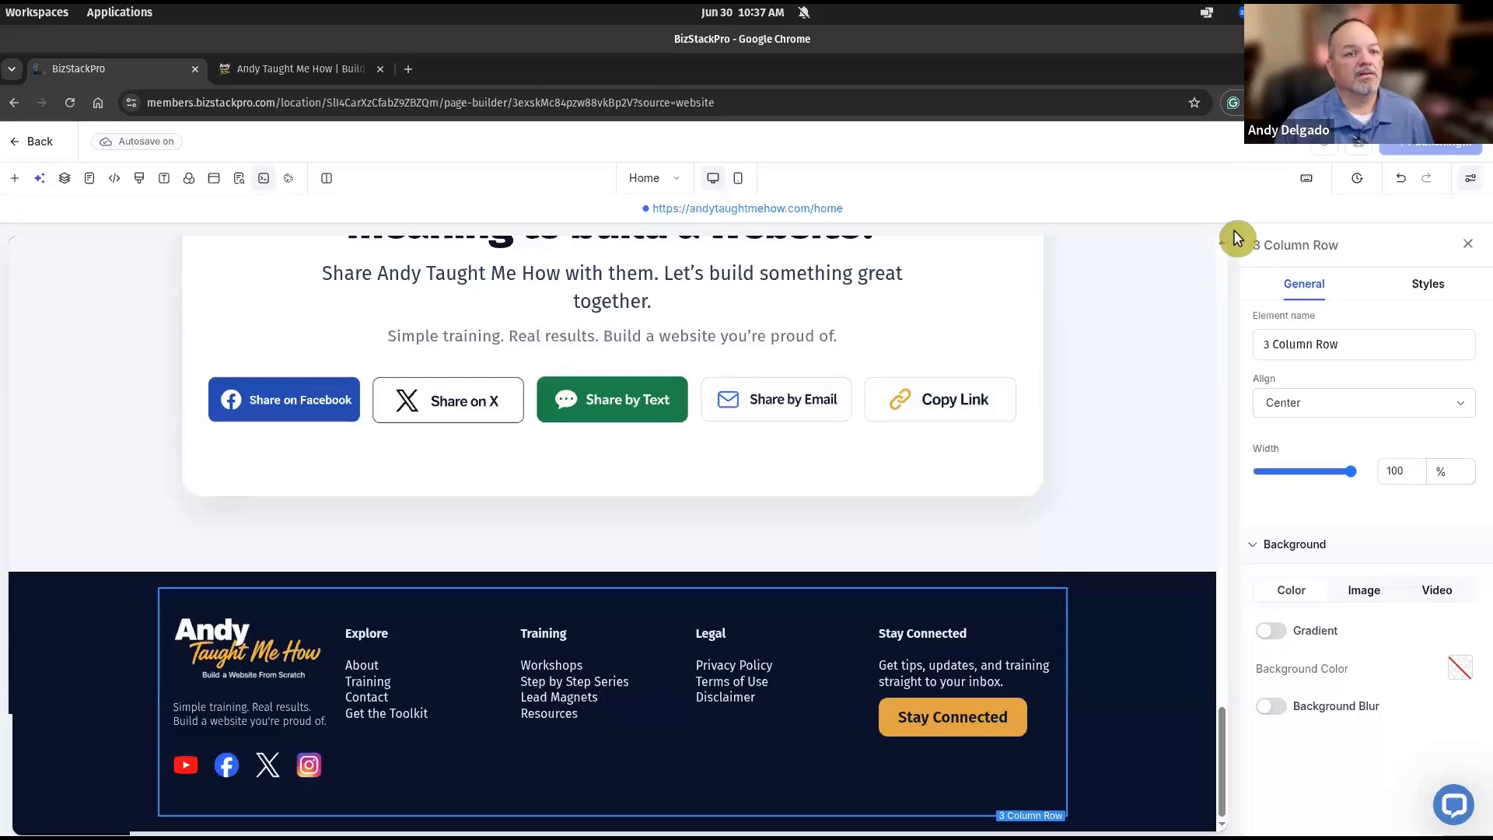
Reload the live homepage in its tab, dismiss the site notice, and scroll to the footer.
click(322, 68)
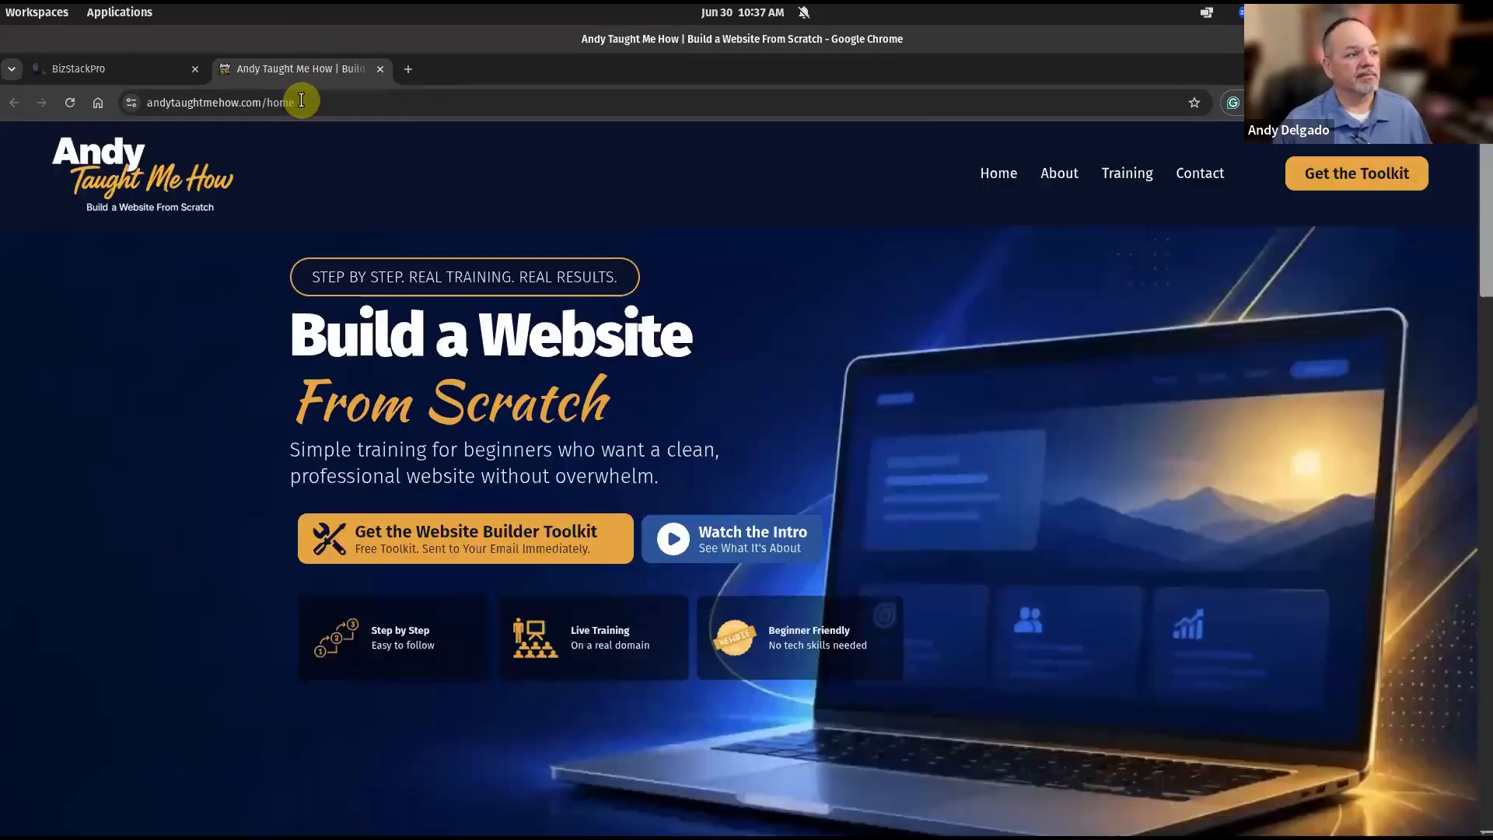
key(F5)
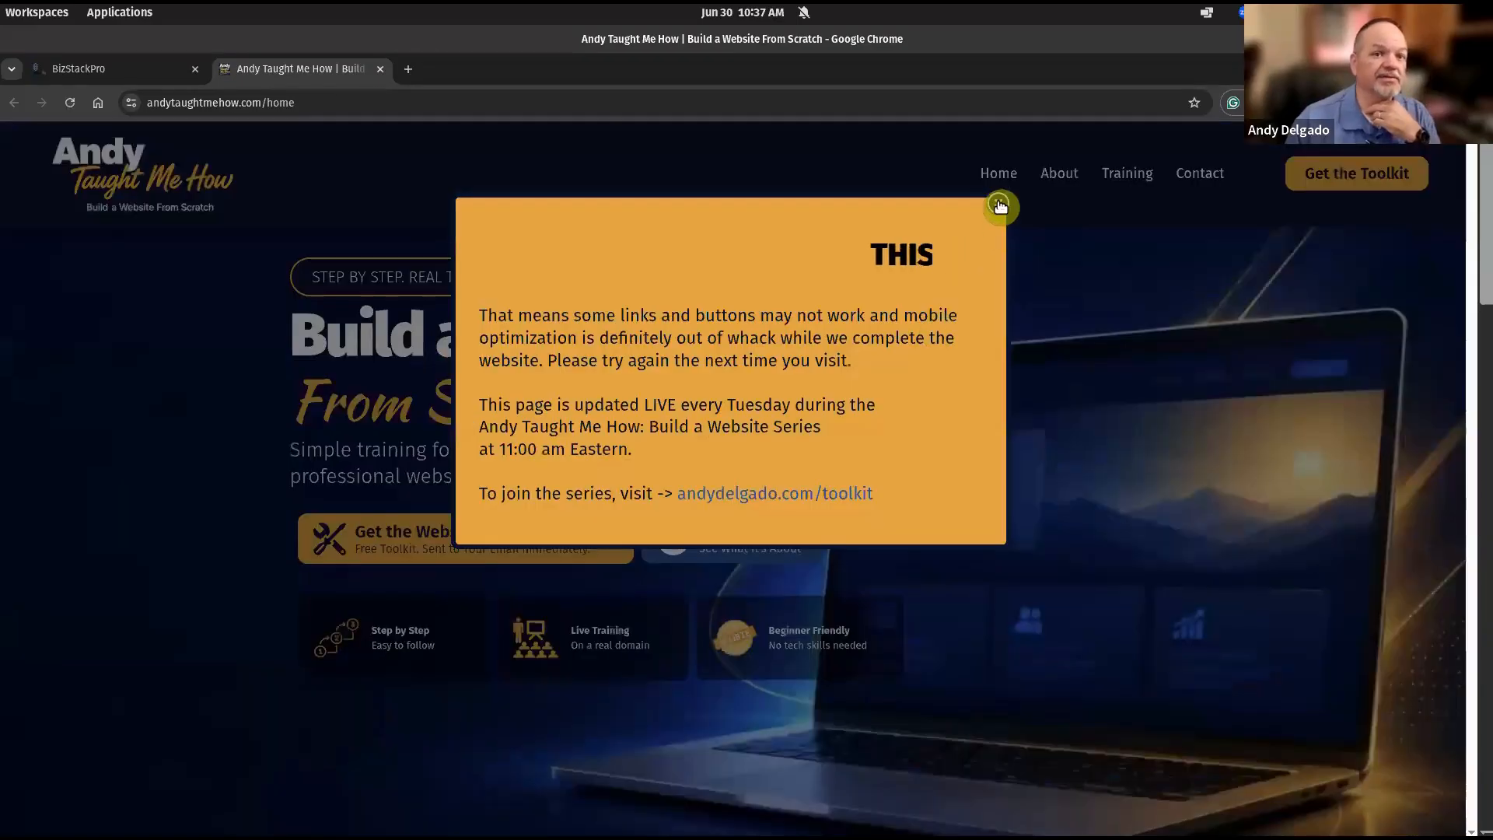
click(995, 204)
scroll(998, 454, down, 20)
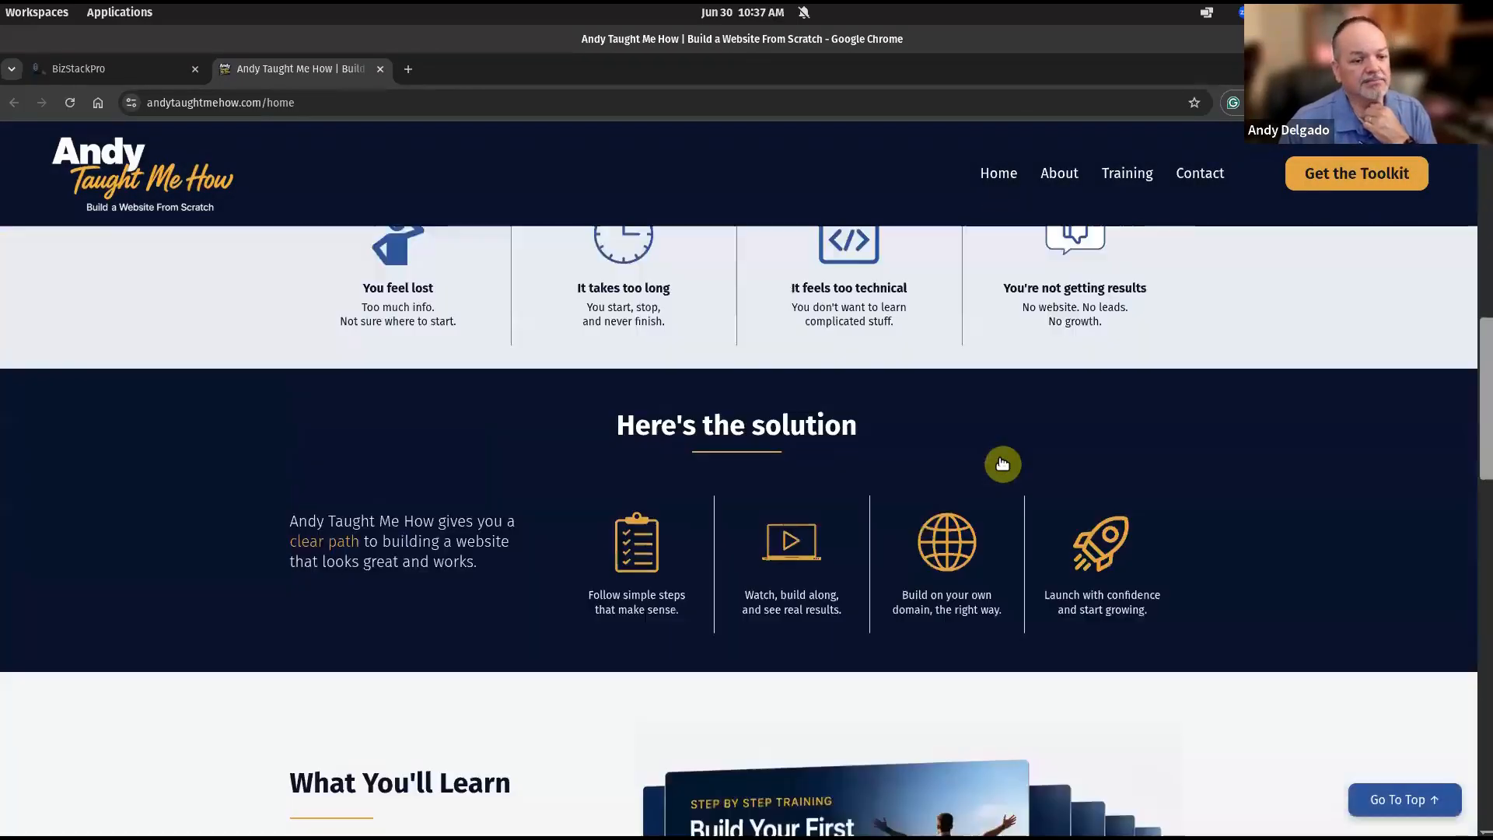
scroll(1003, 464, down, 5)
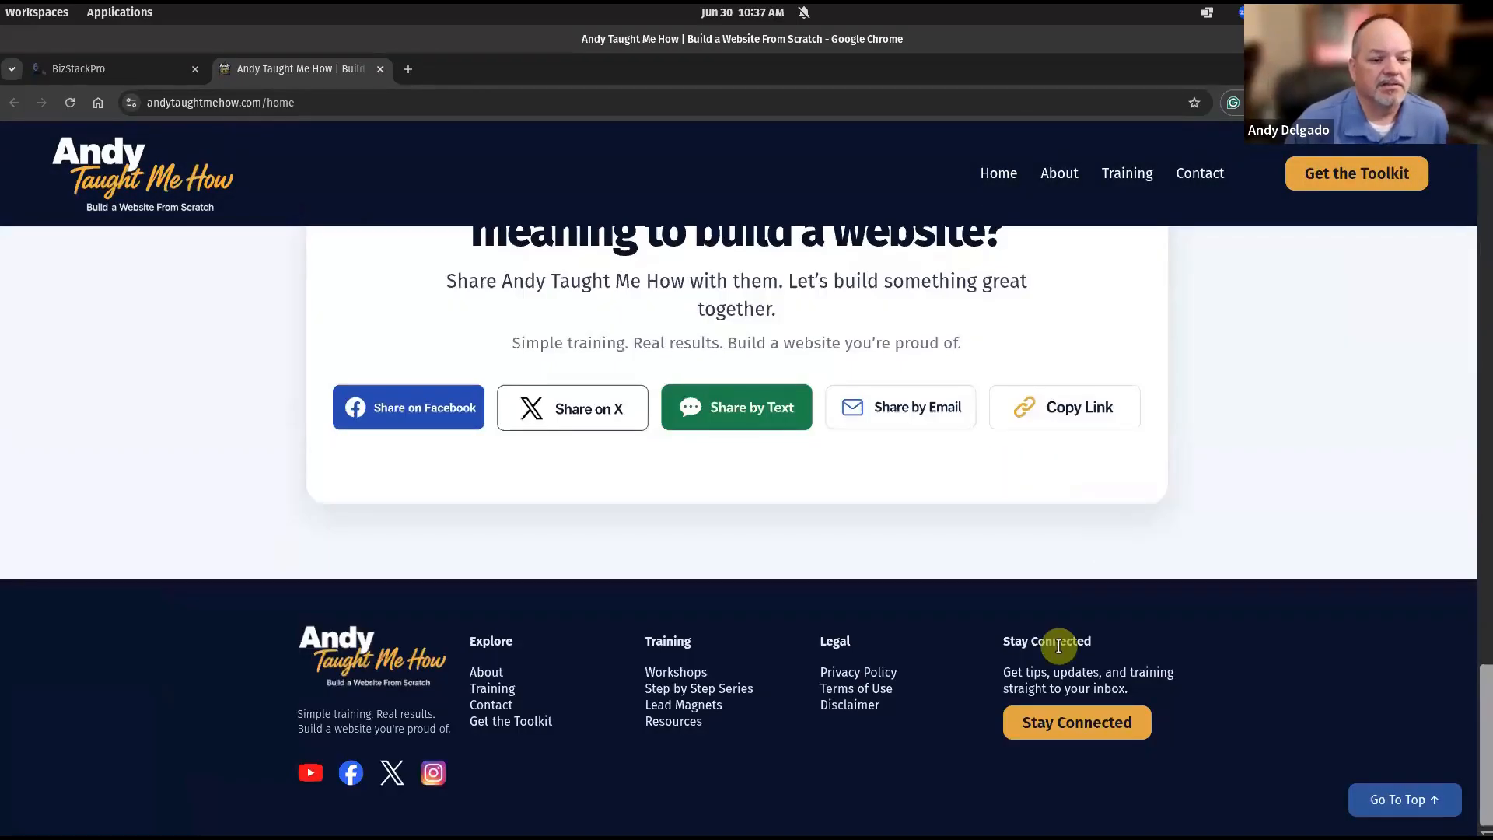
Verify the footer's Stay Connected button opens the signup popup, then return to the page builder.
click(1072, 720)
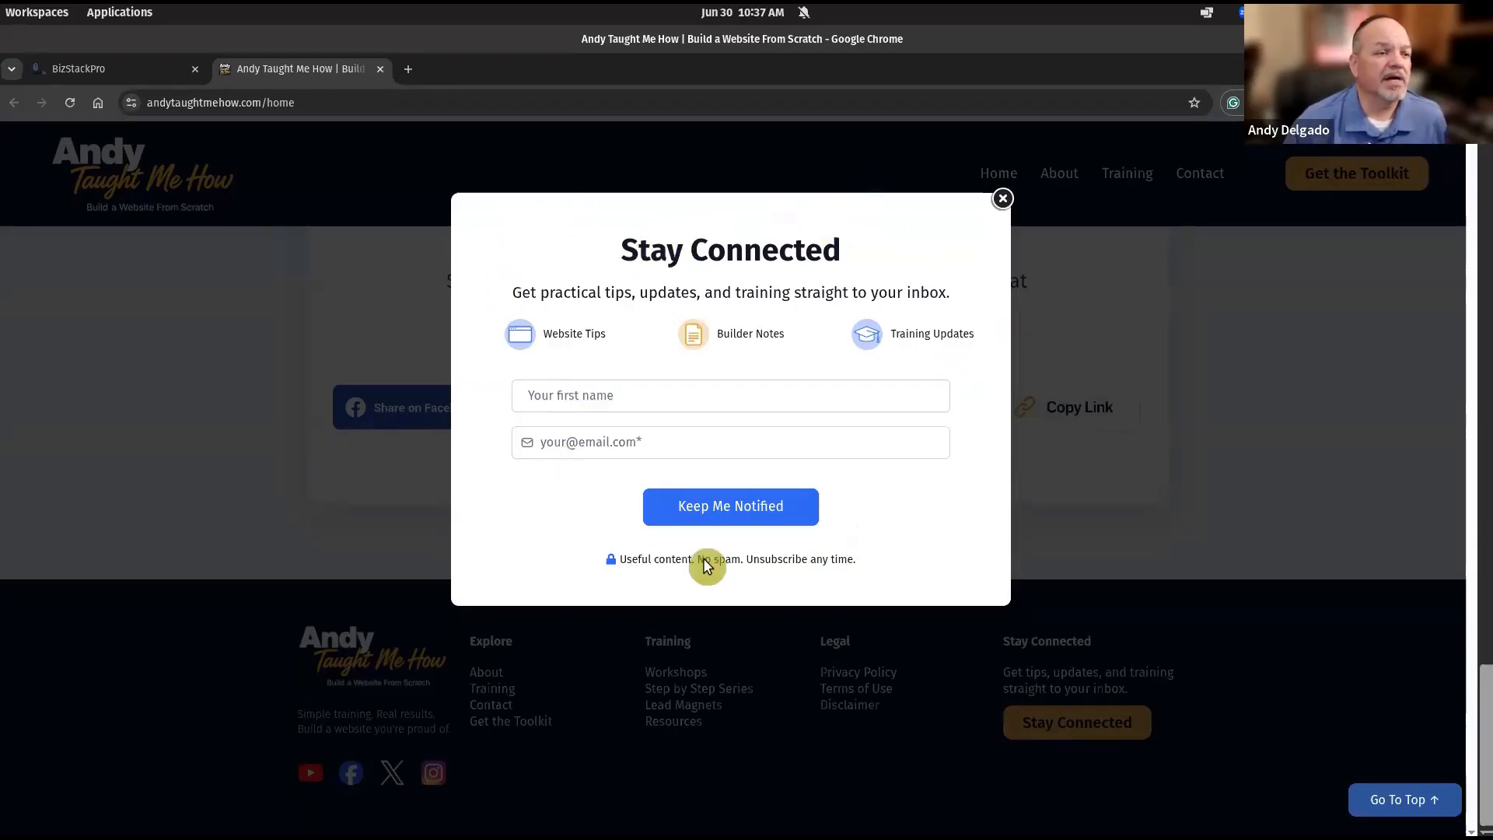
click(1003, 201)
scroll(976, 383, up, 20)
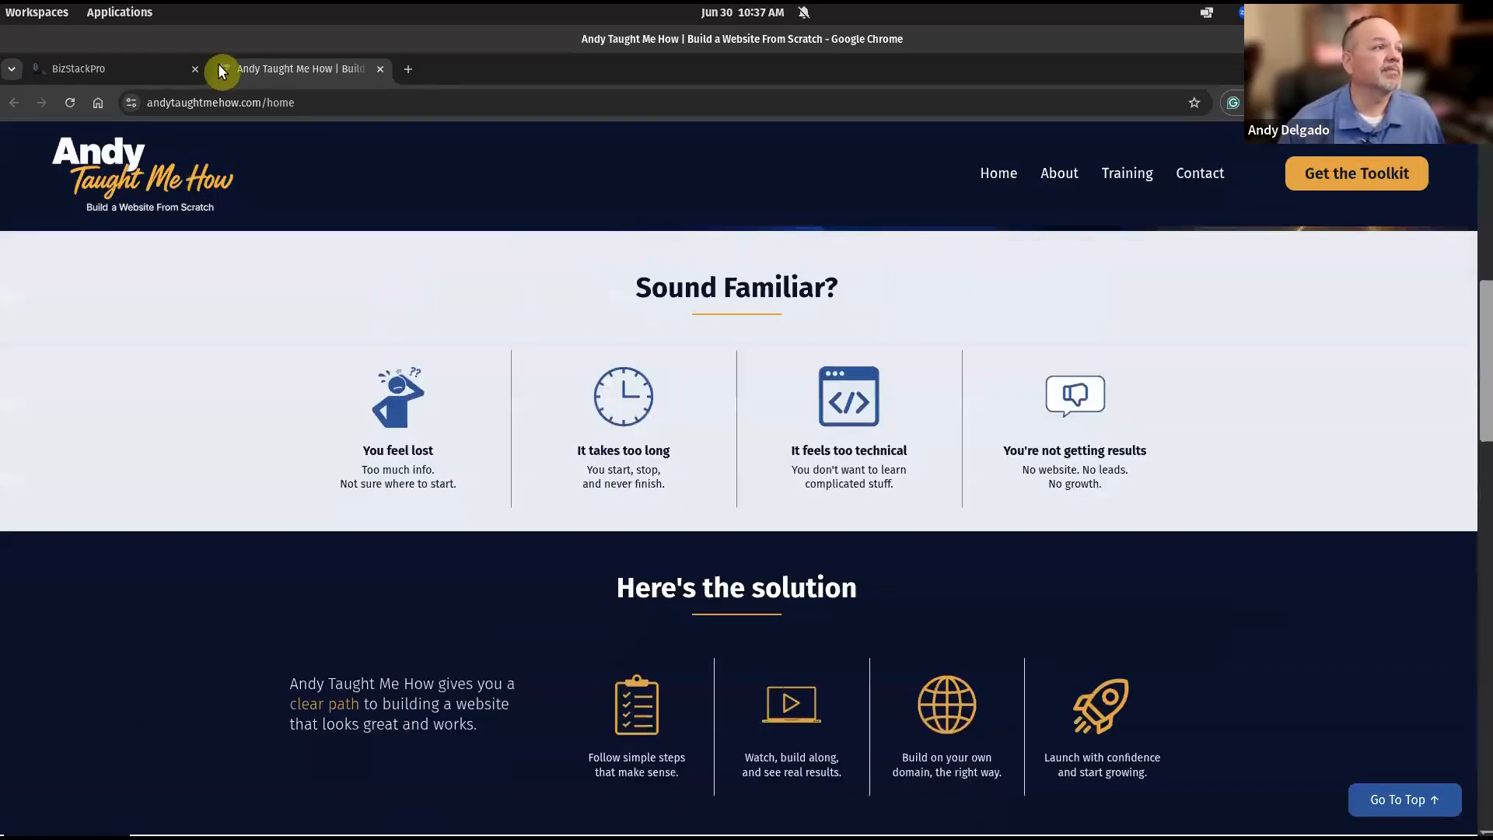
click(109, 70)
scroll(659, 381, up, 5)
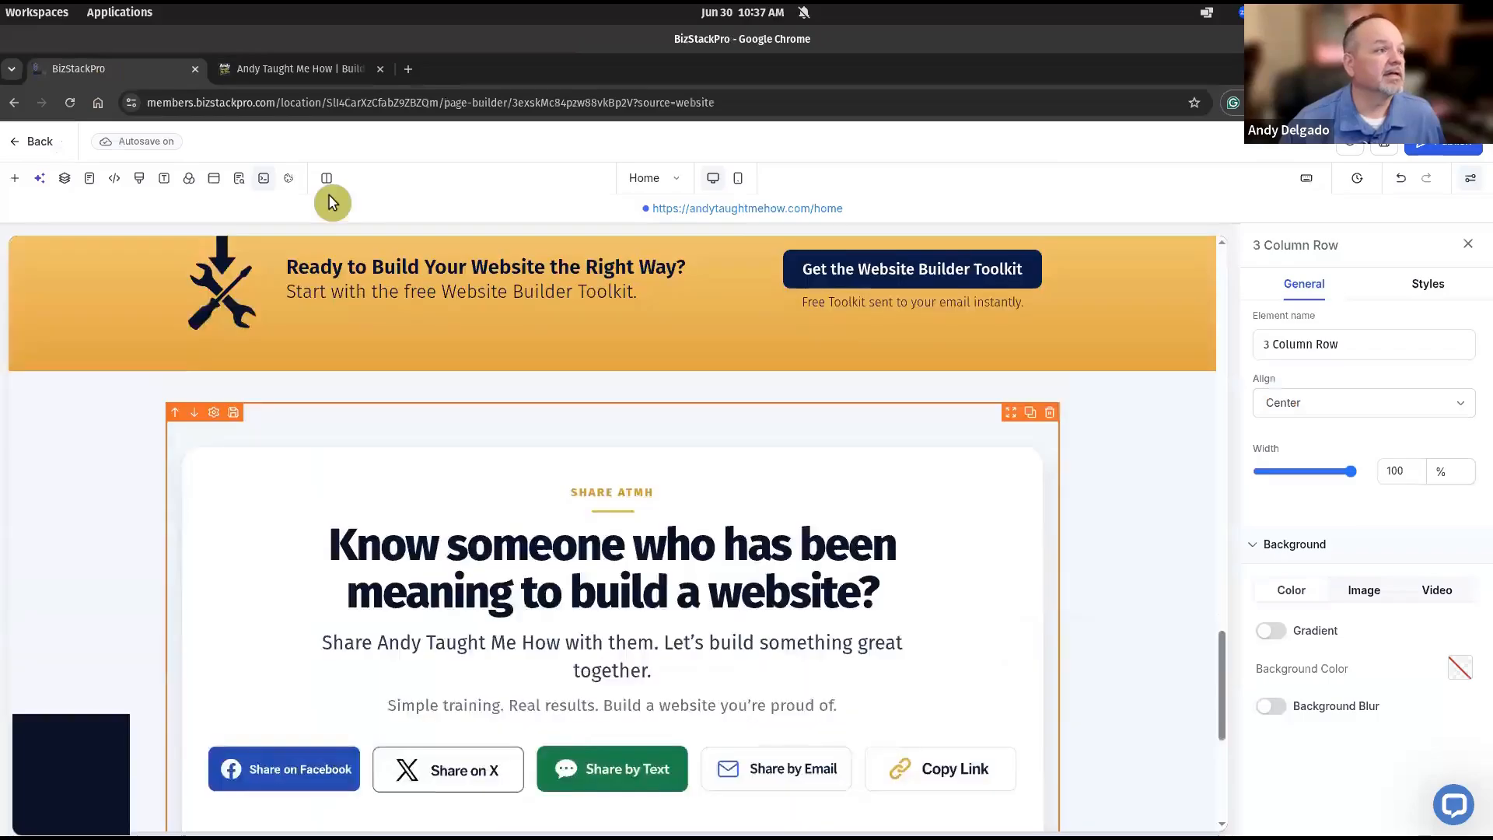
Open the Stay Connected Popup from Popup Settings and select its signup form to show Form settings.
click(213, 187)
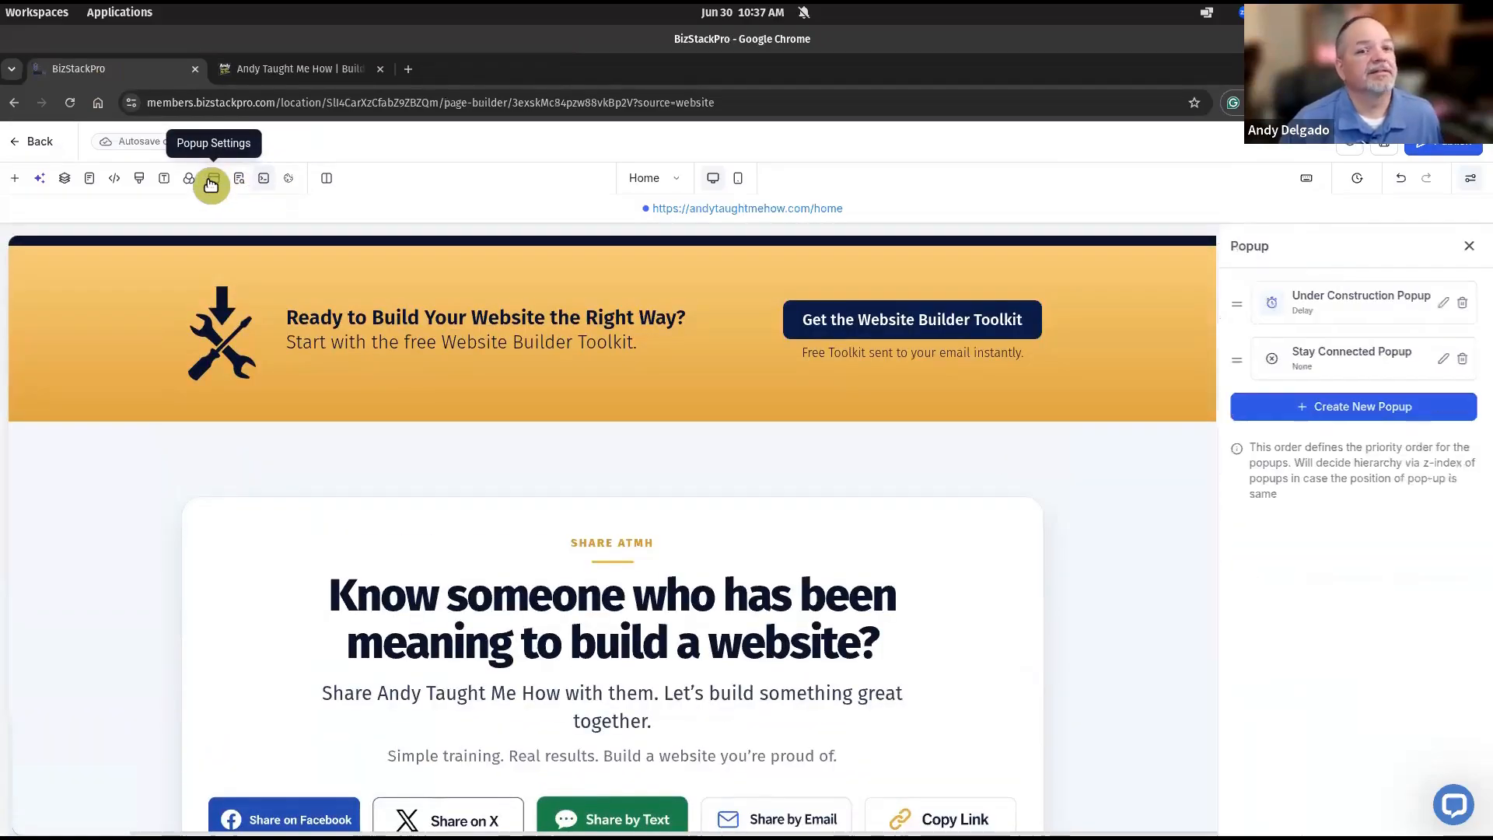
click(1351, 371)
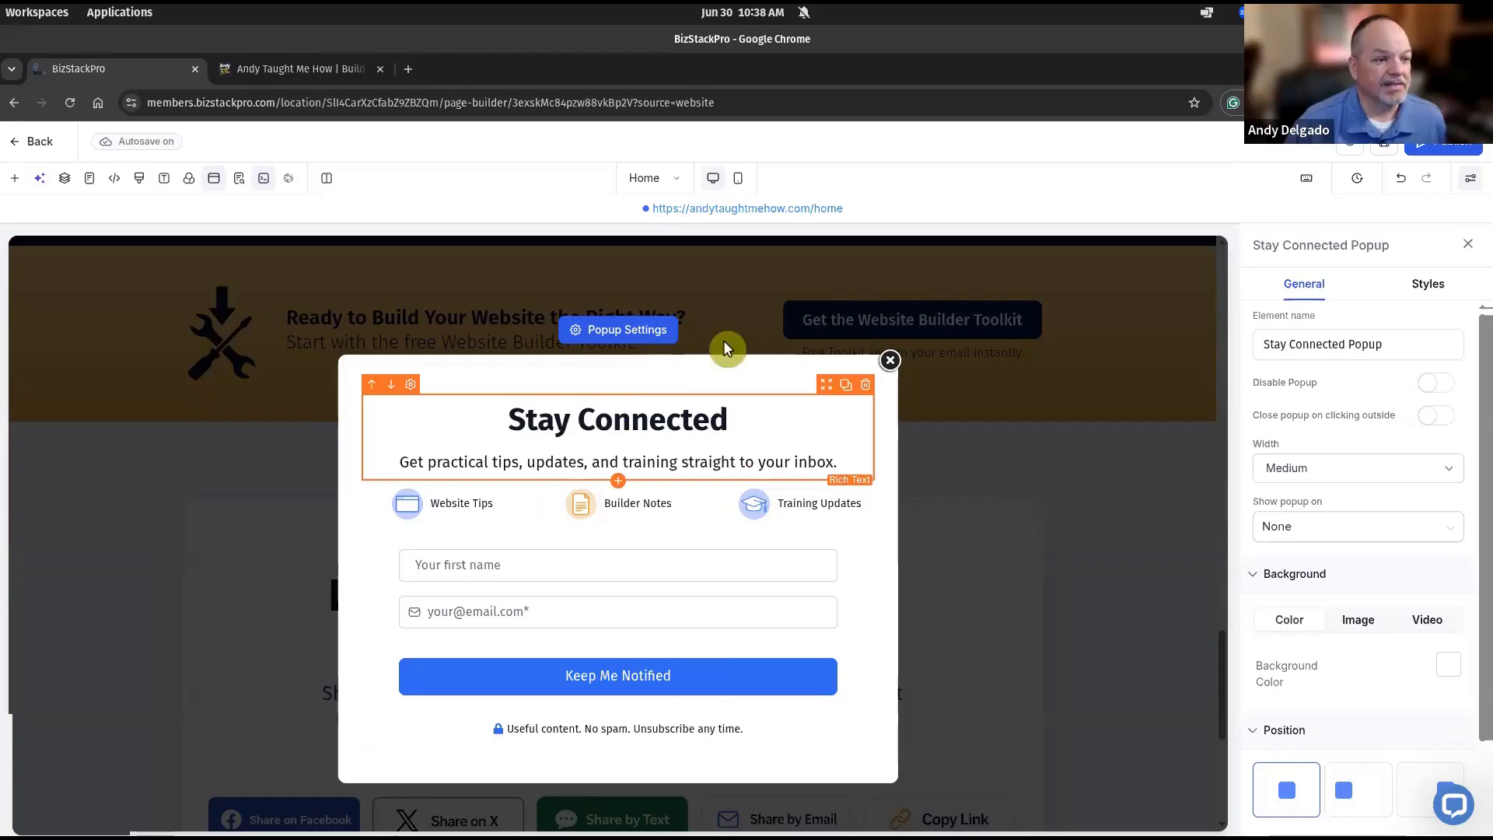
click(663, 414)
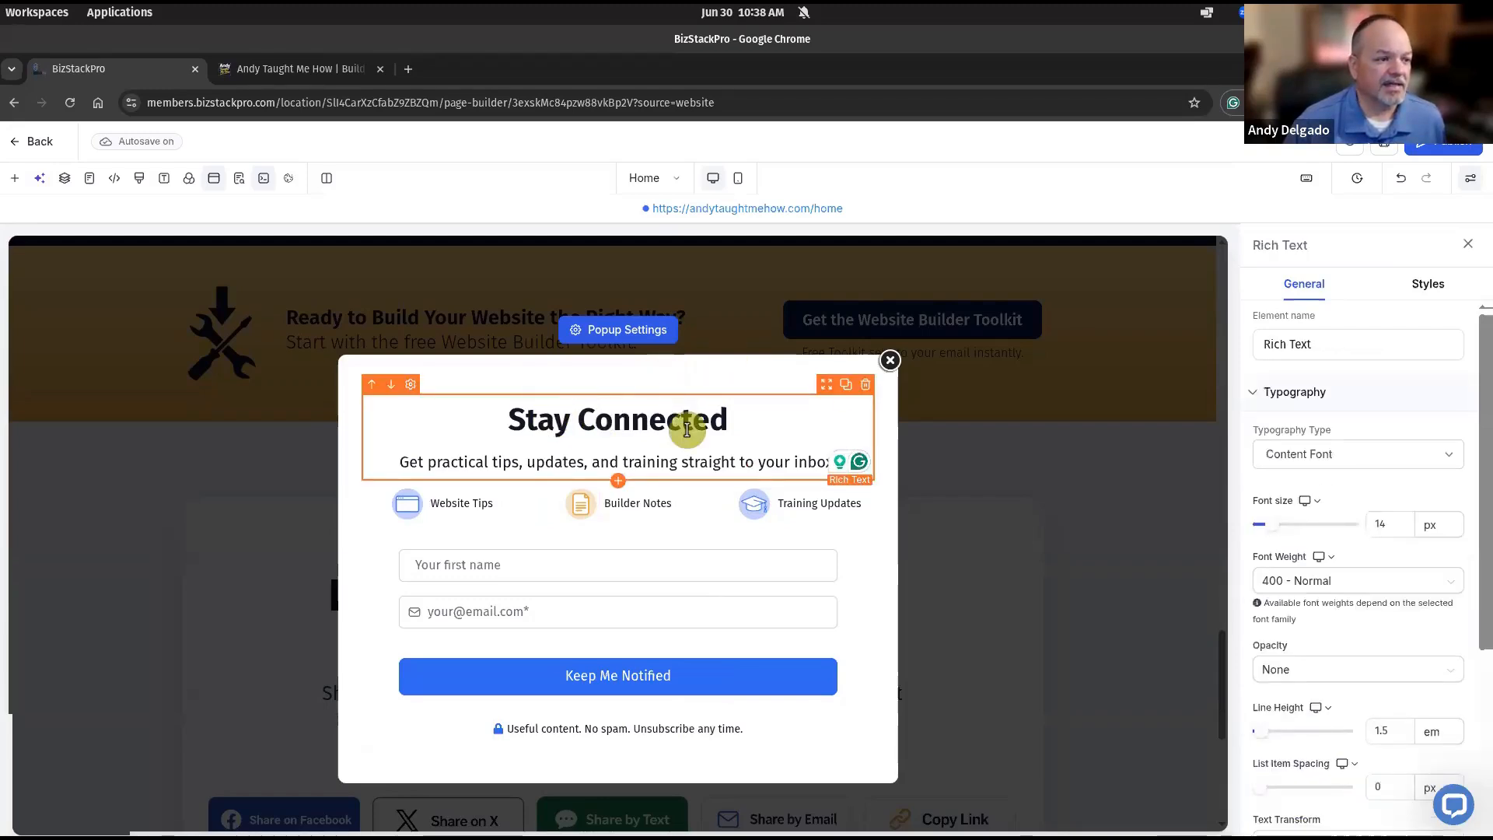
click(623, 461)
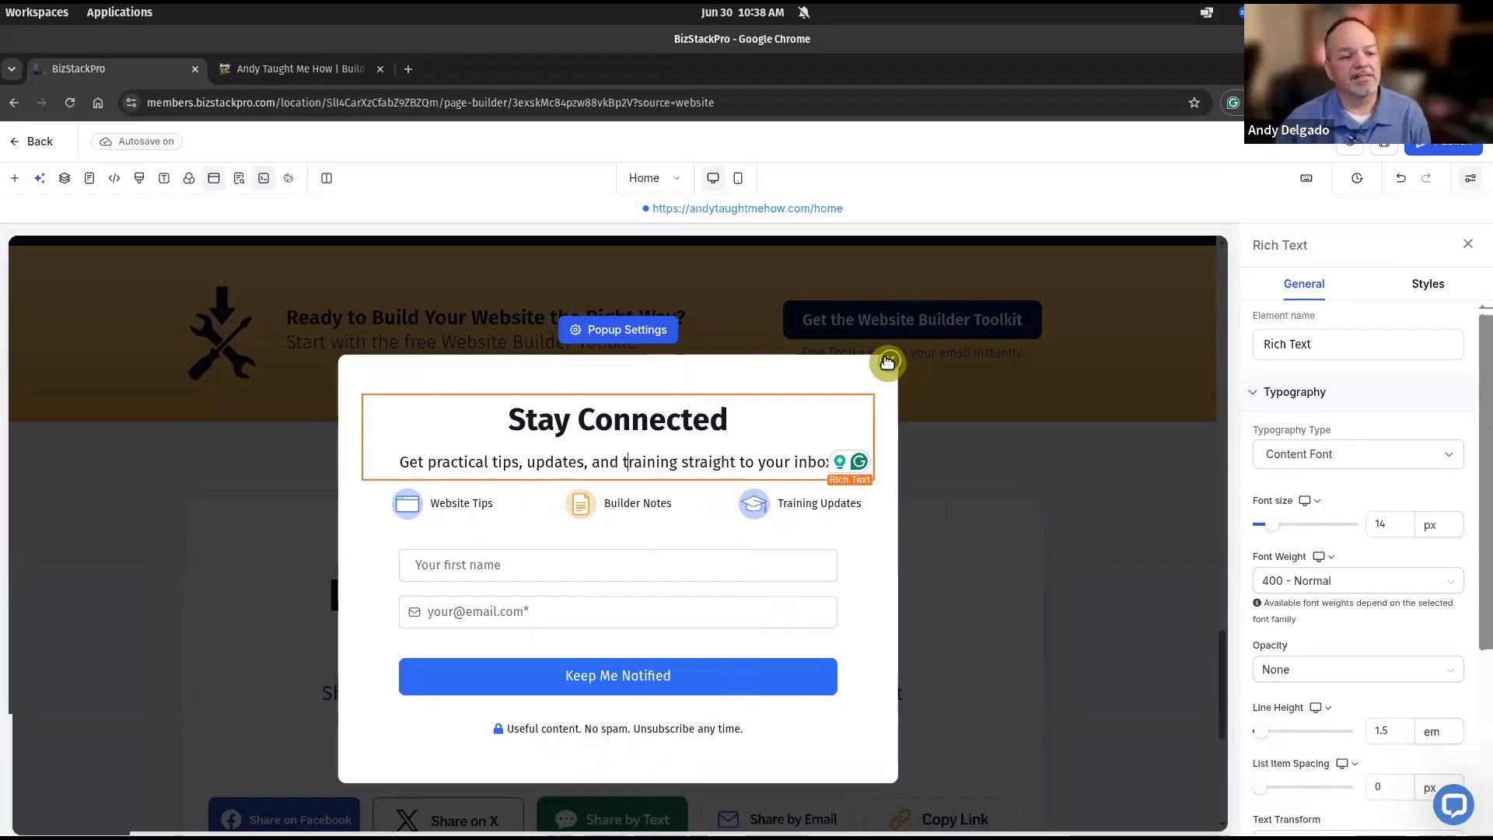
click(688, 573)
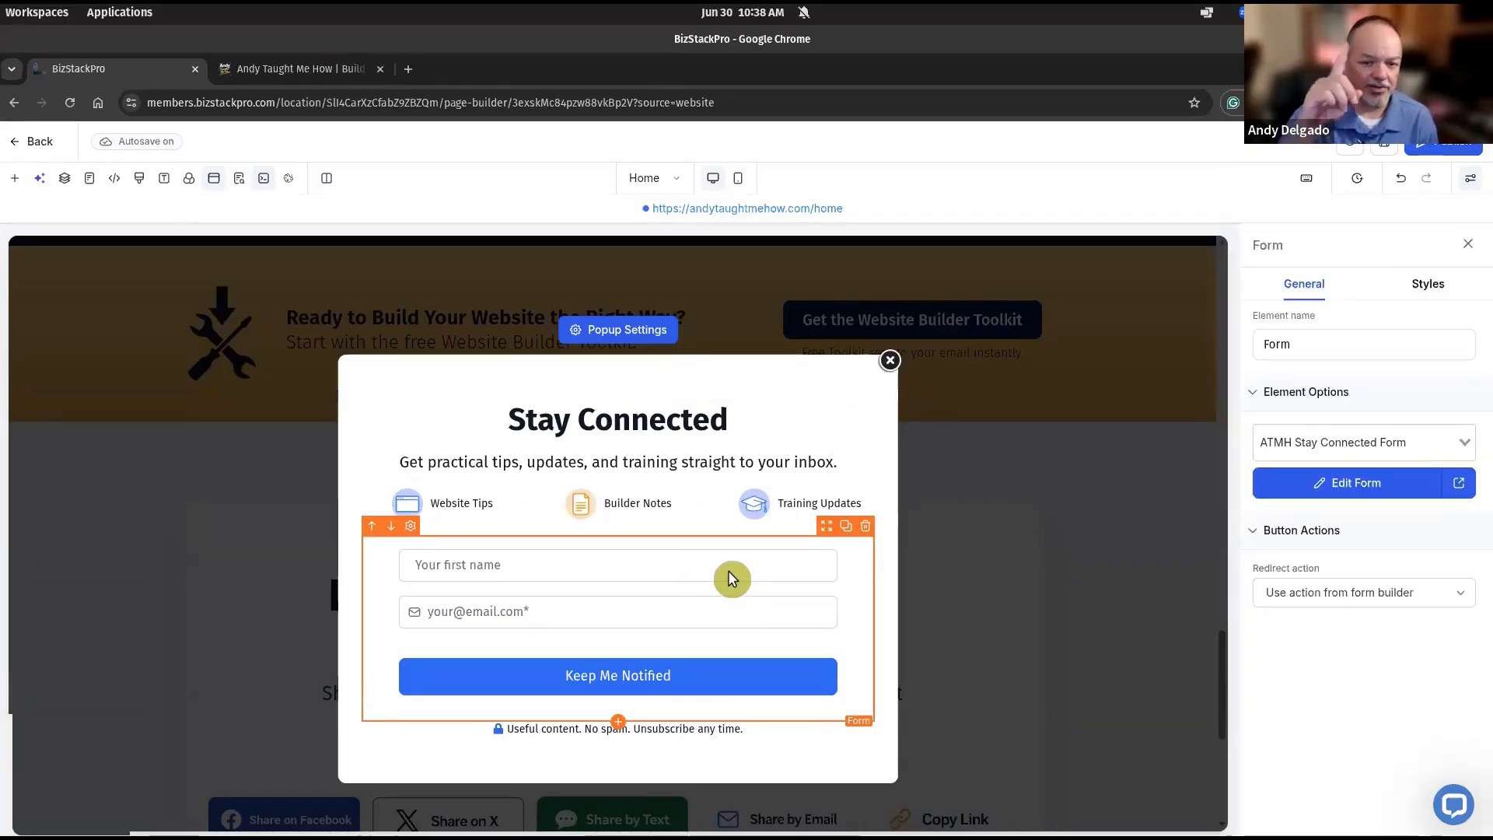
Check the signup form's redirect in Conditional Logic, then close the form builder.
click(1357, 483)
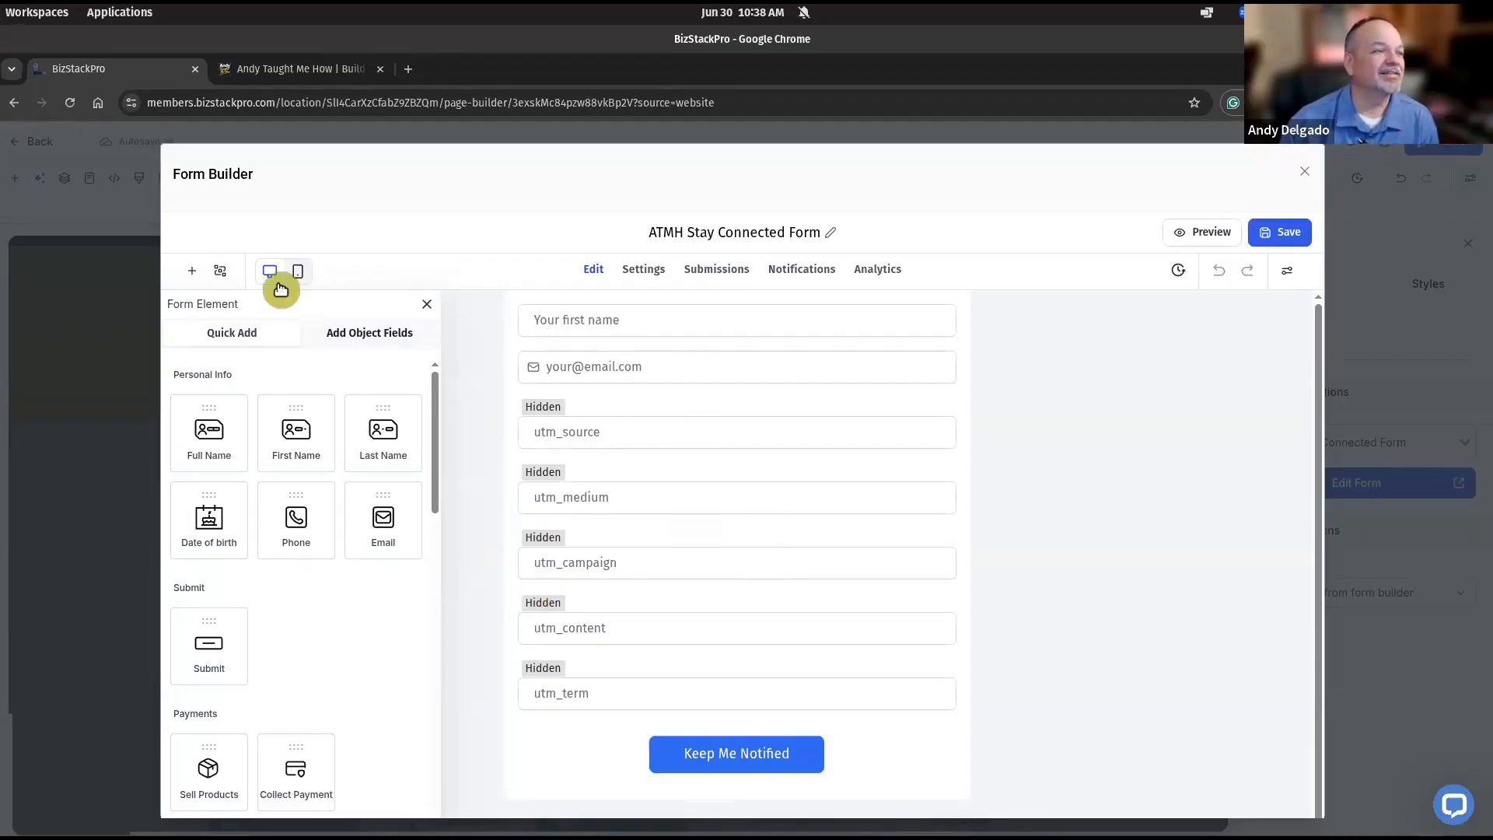
click(221, 272)
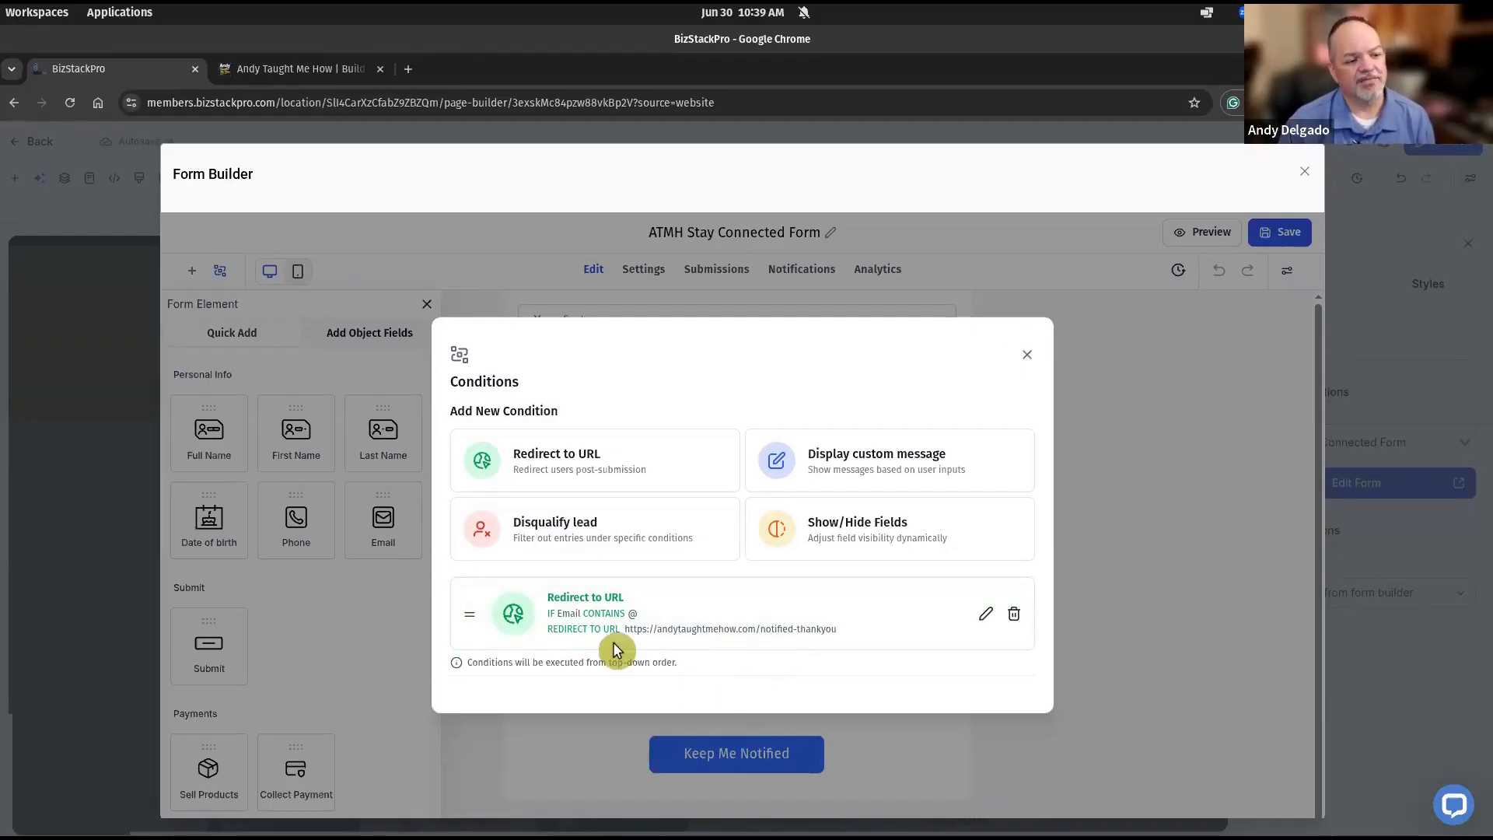
click(1028, 358)
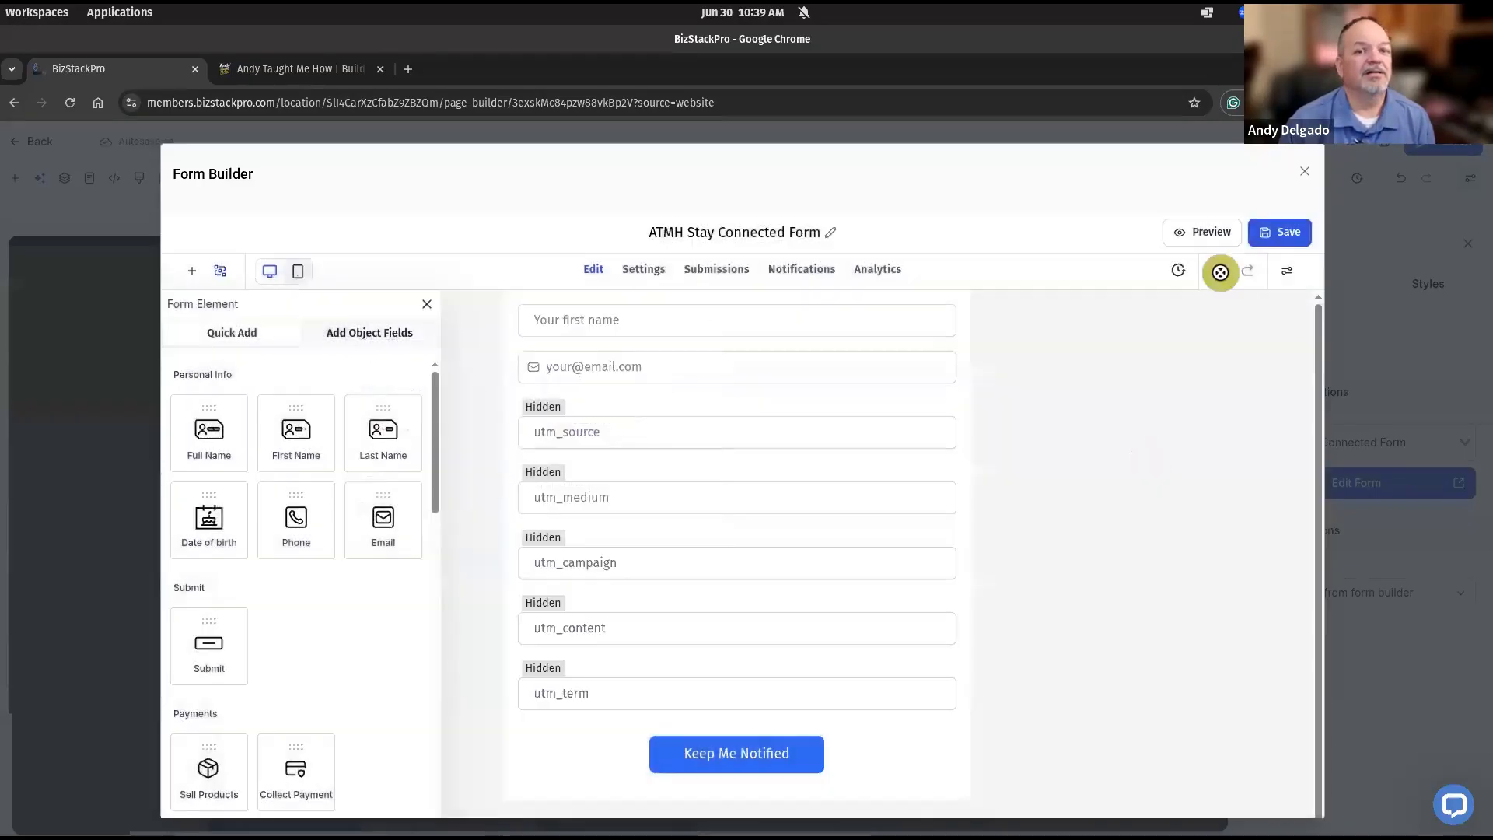
click(1305, 171)
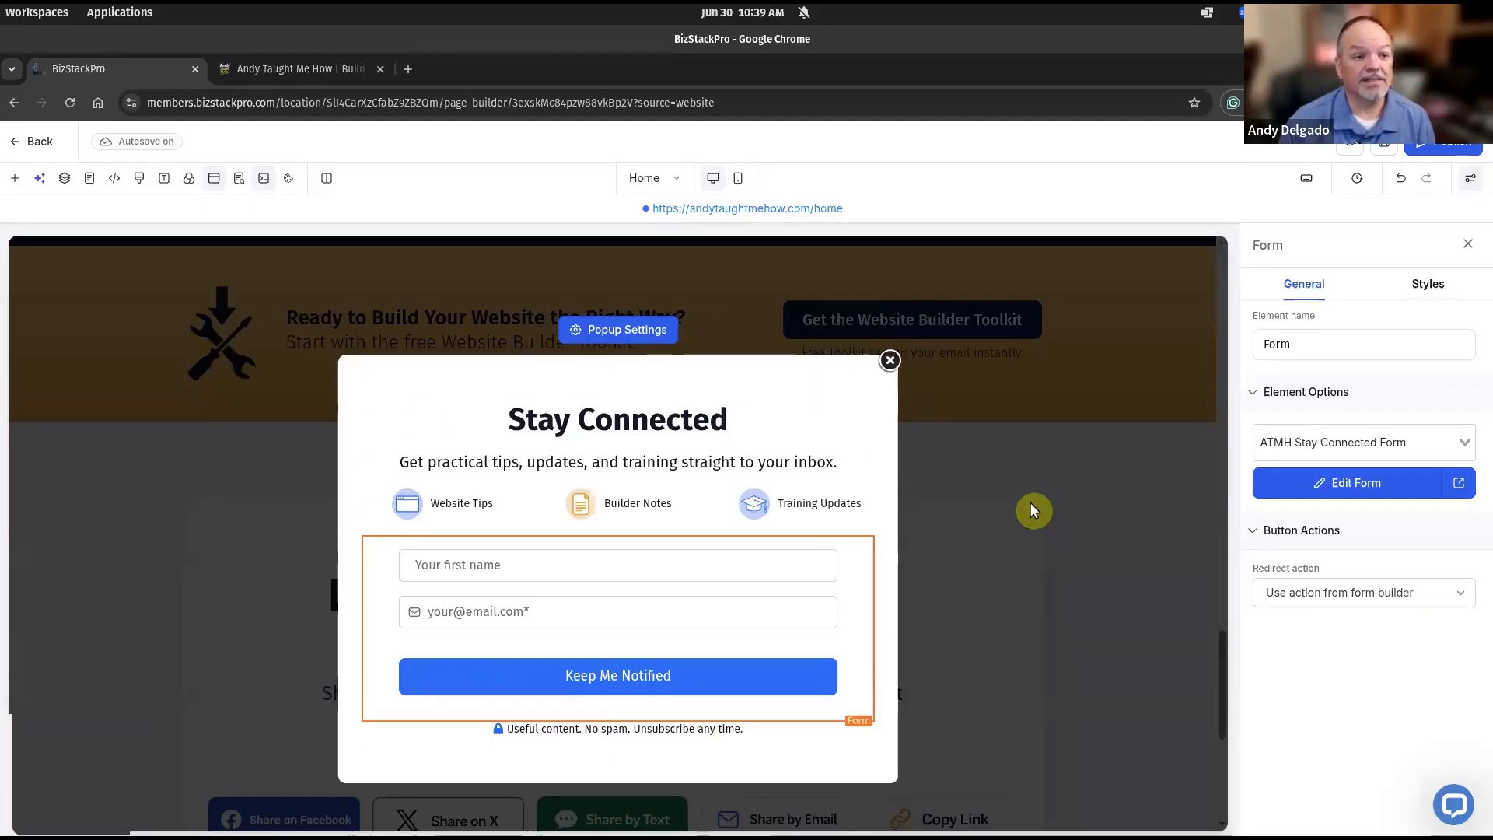
Close the popup editor, publish the homepage, and switch to the live site tab.
click(888, 361)
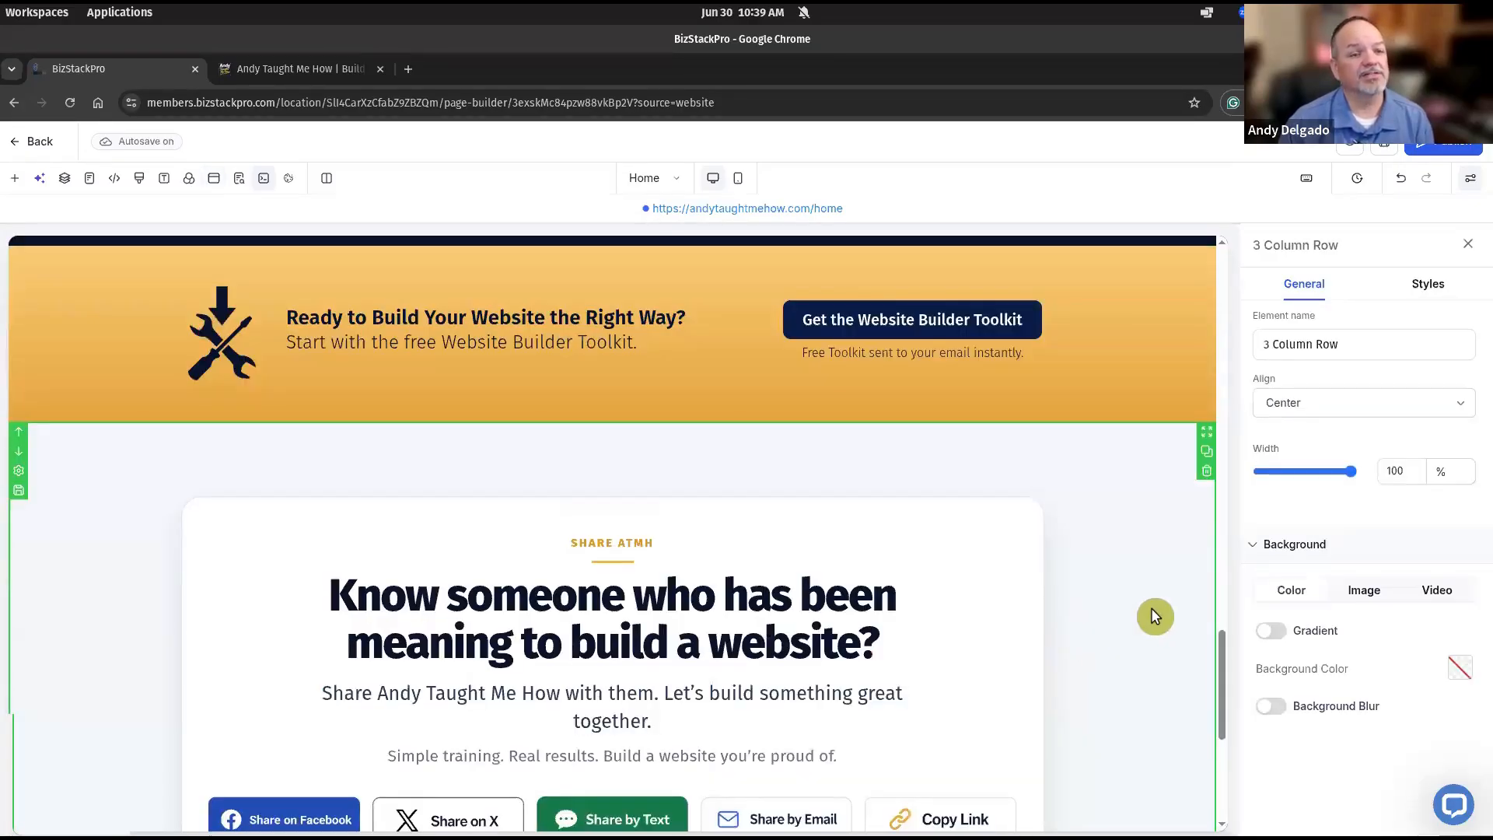
click(1447, 148)
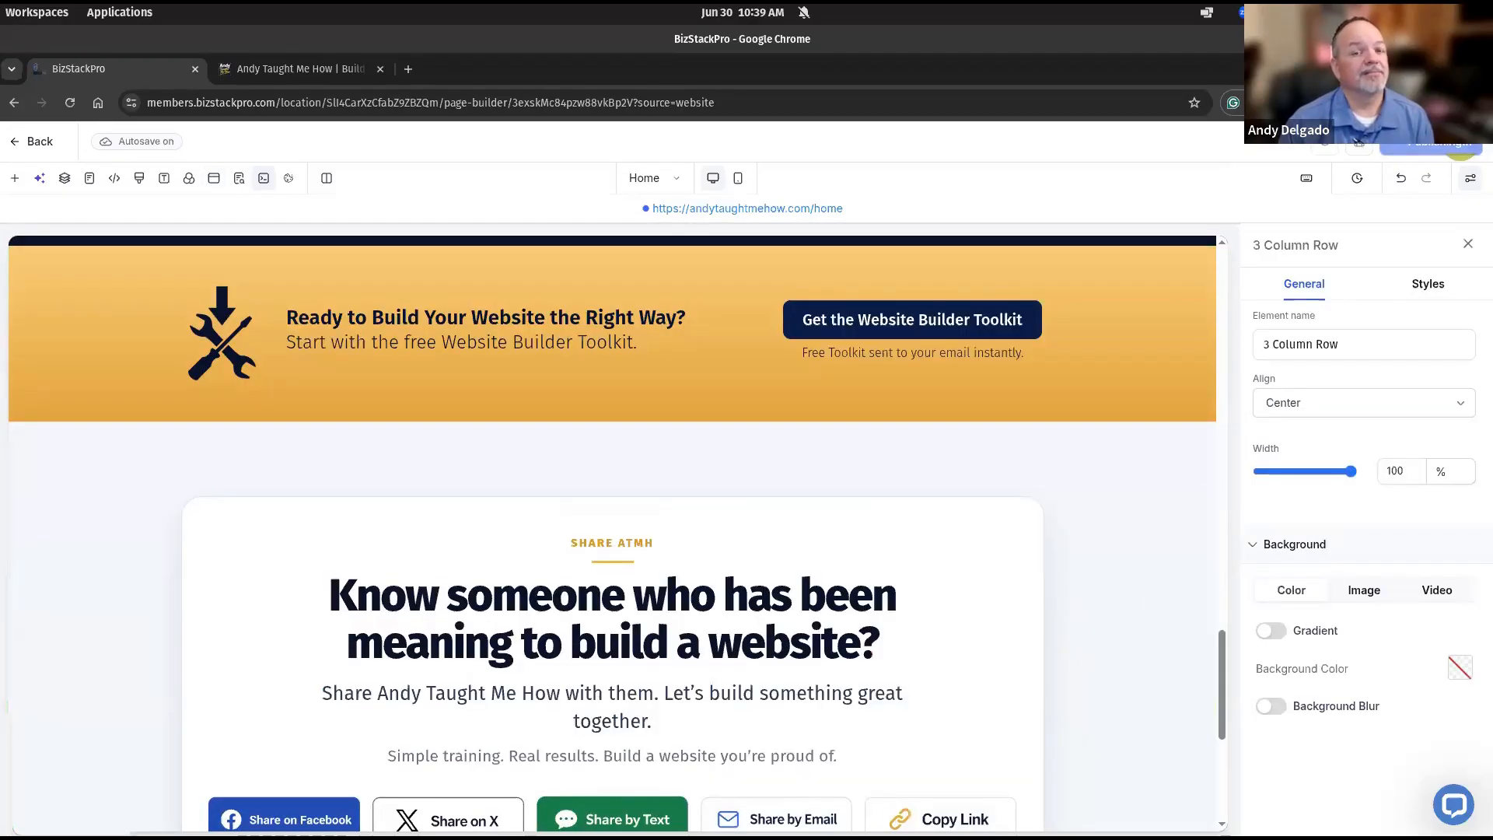
click(313, 68)
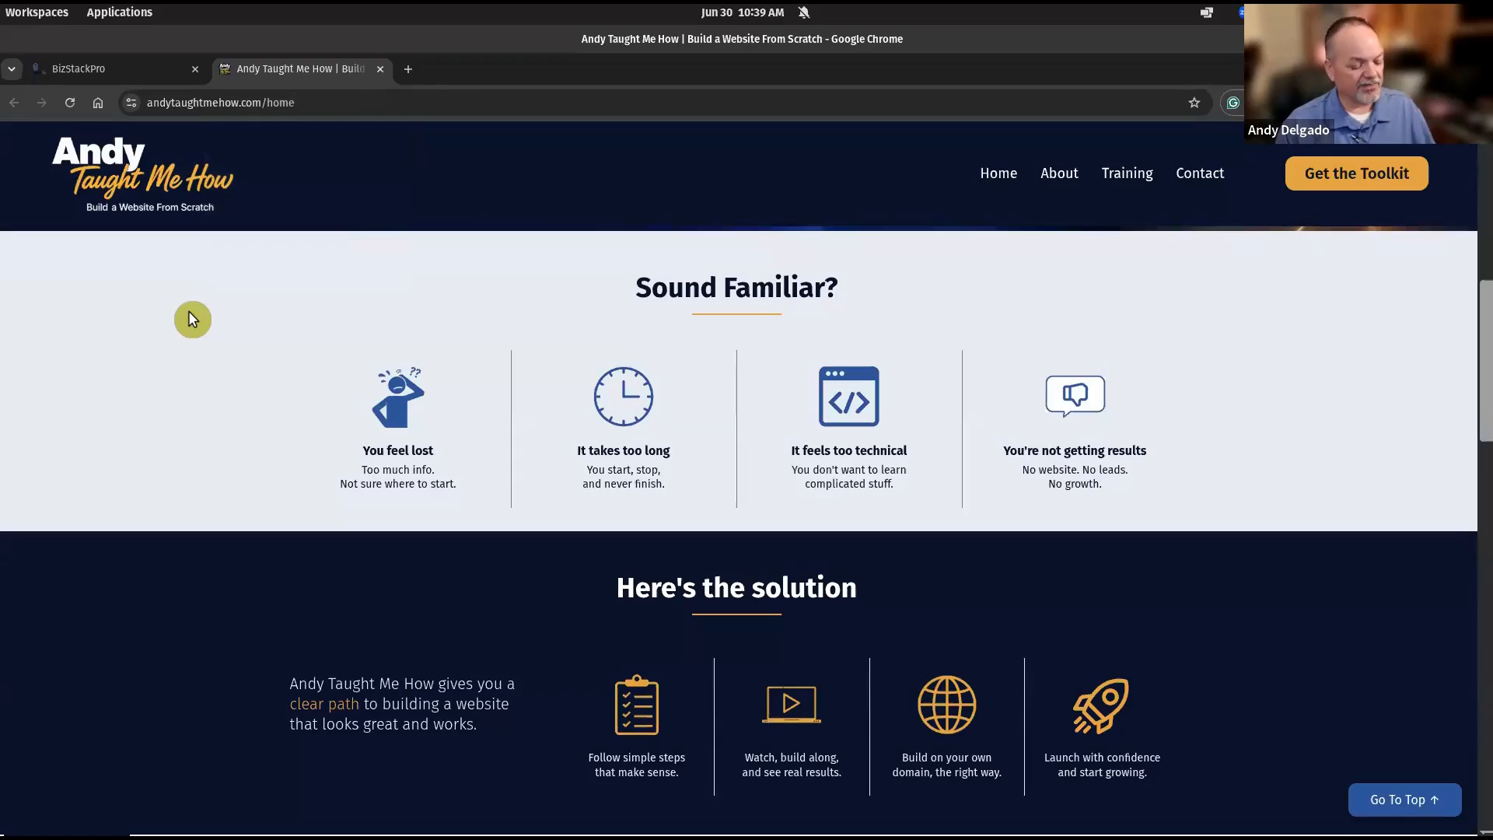
Reload the live homepage with F5 and close the site notice popup.
key(F5)
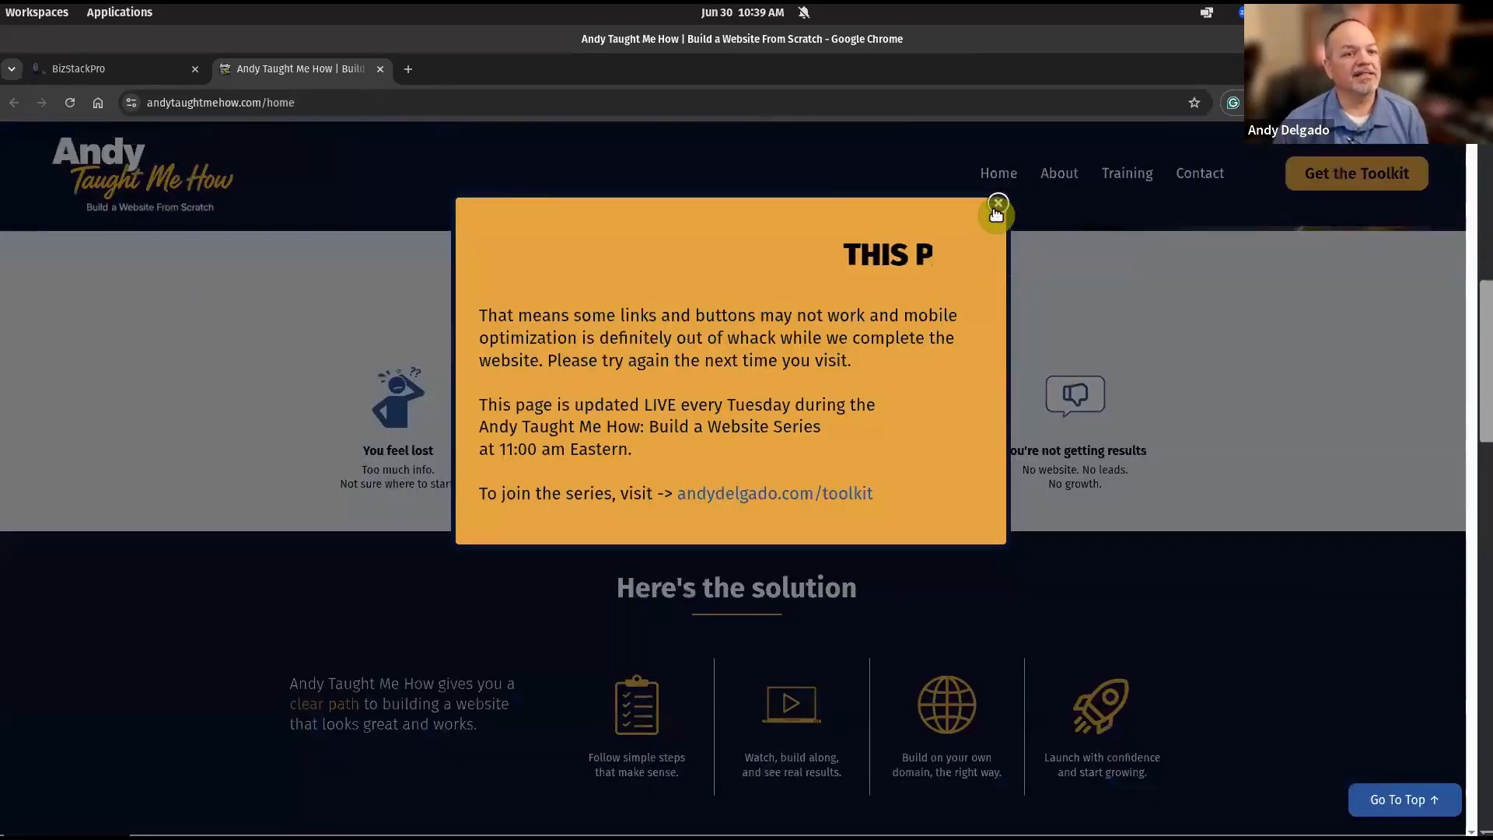
click(998, 204)
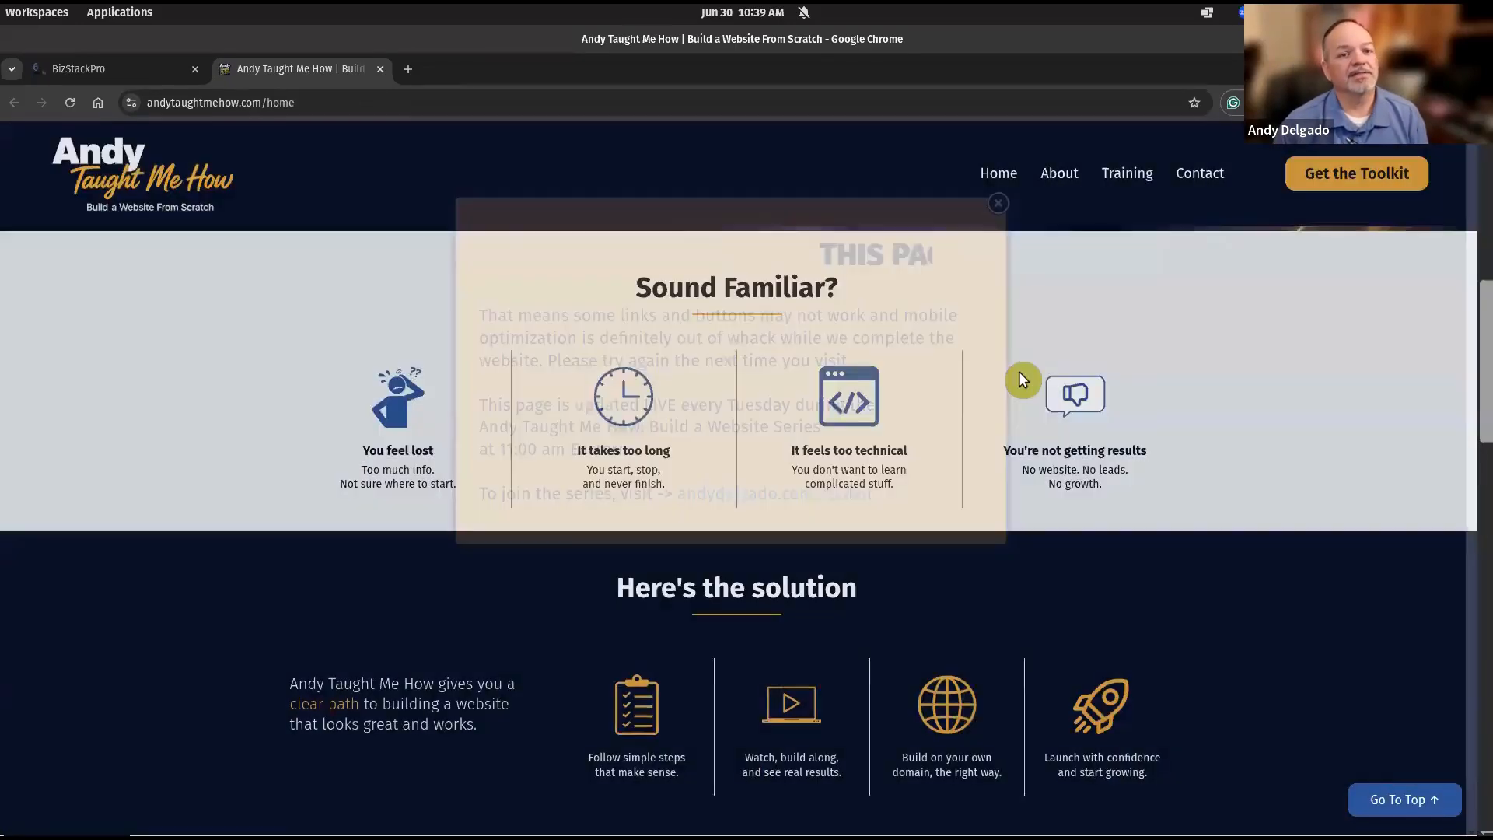
scroll(1018, 371, up, 6)
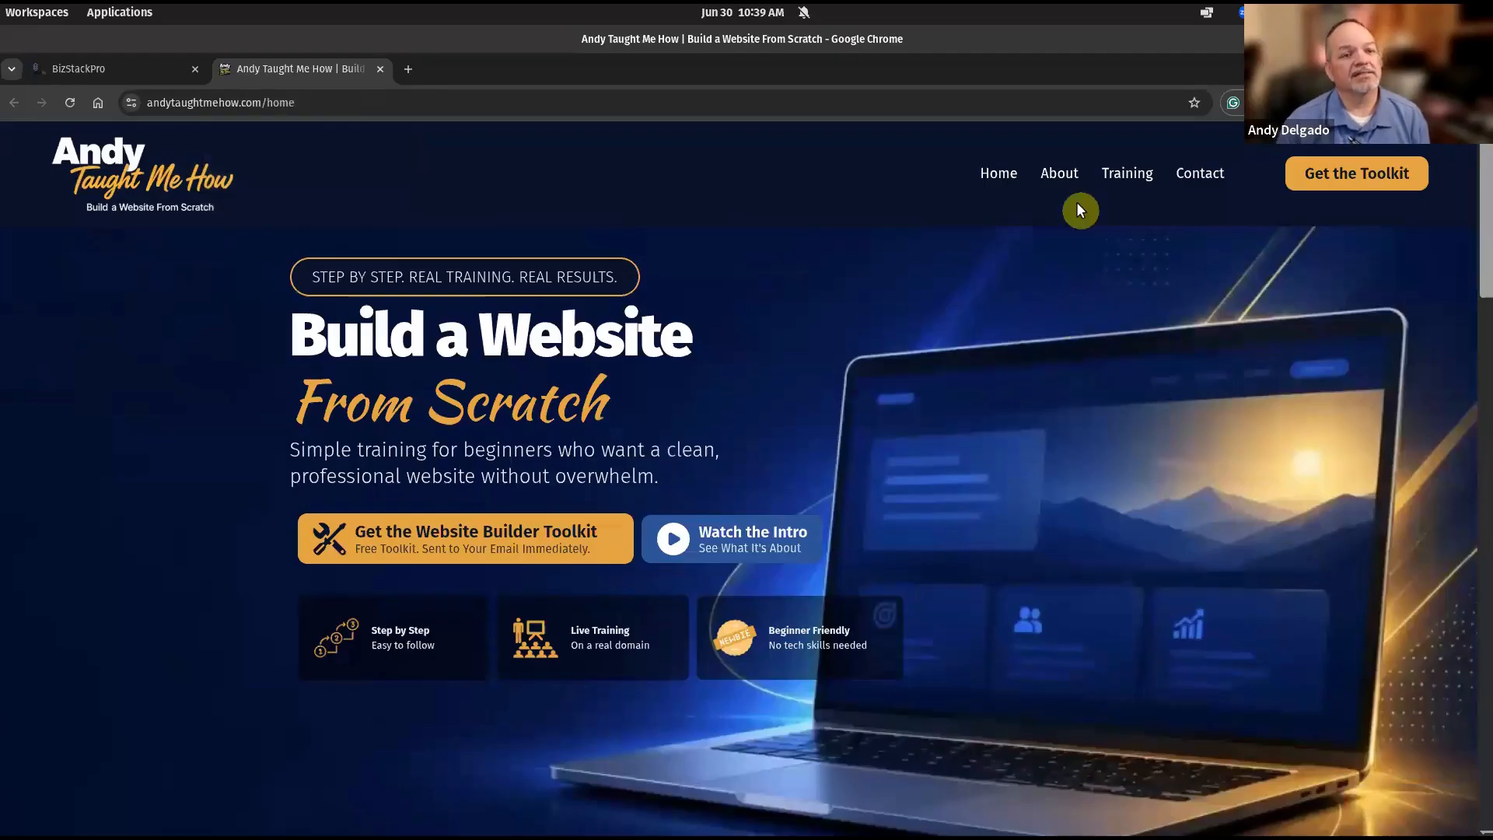
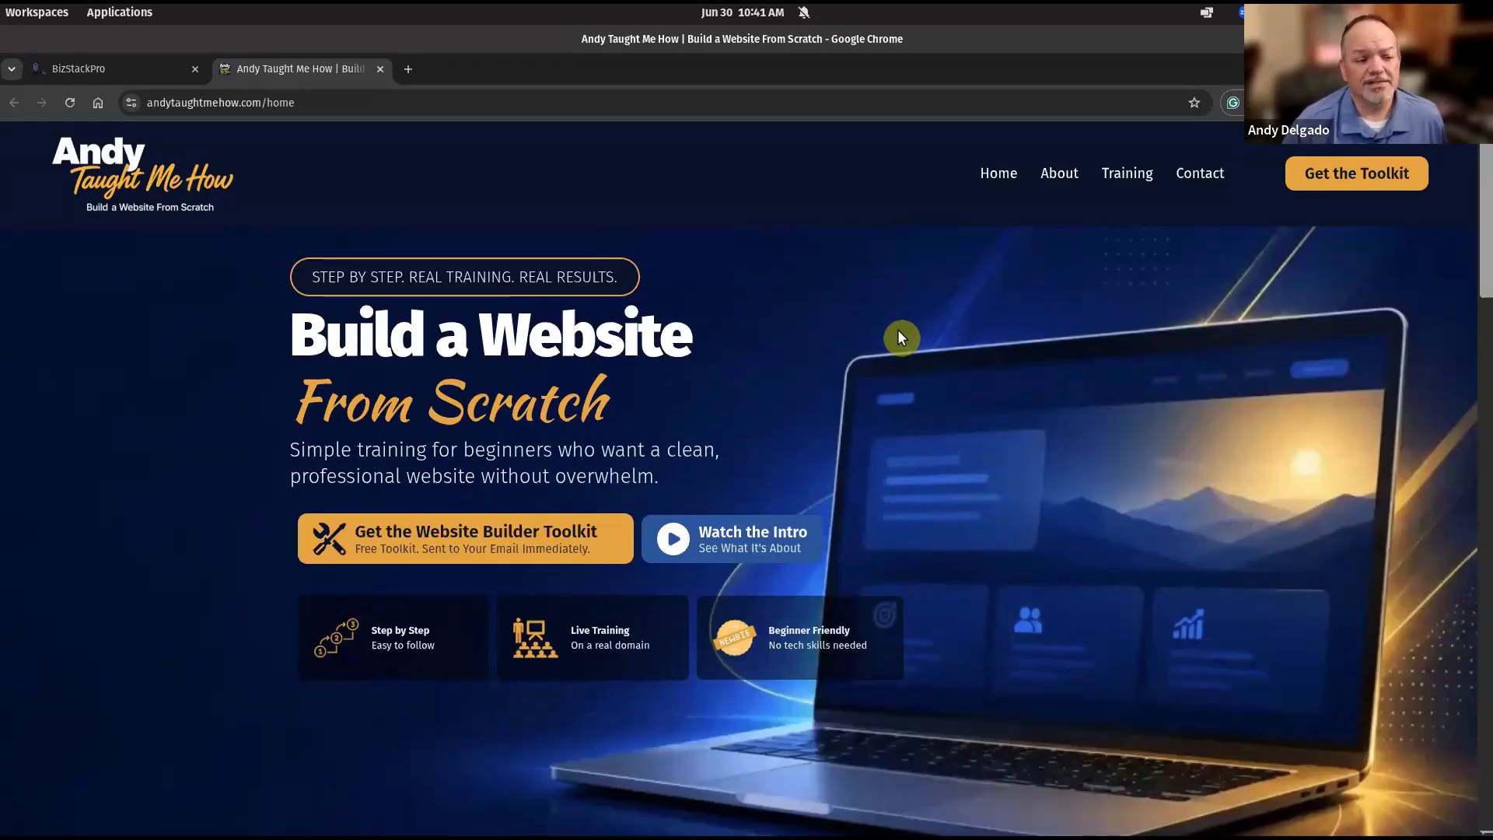
Scroll to the live site's footer and open the Stay Connected sign-up form.
scroll(976, 259, down, 5)
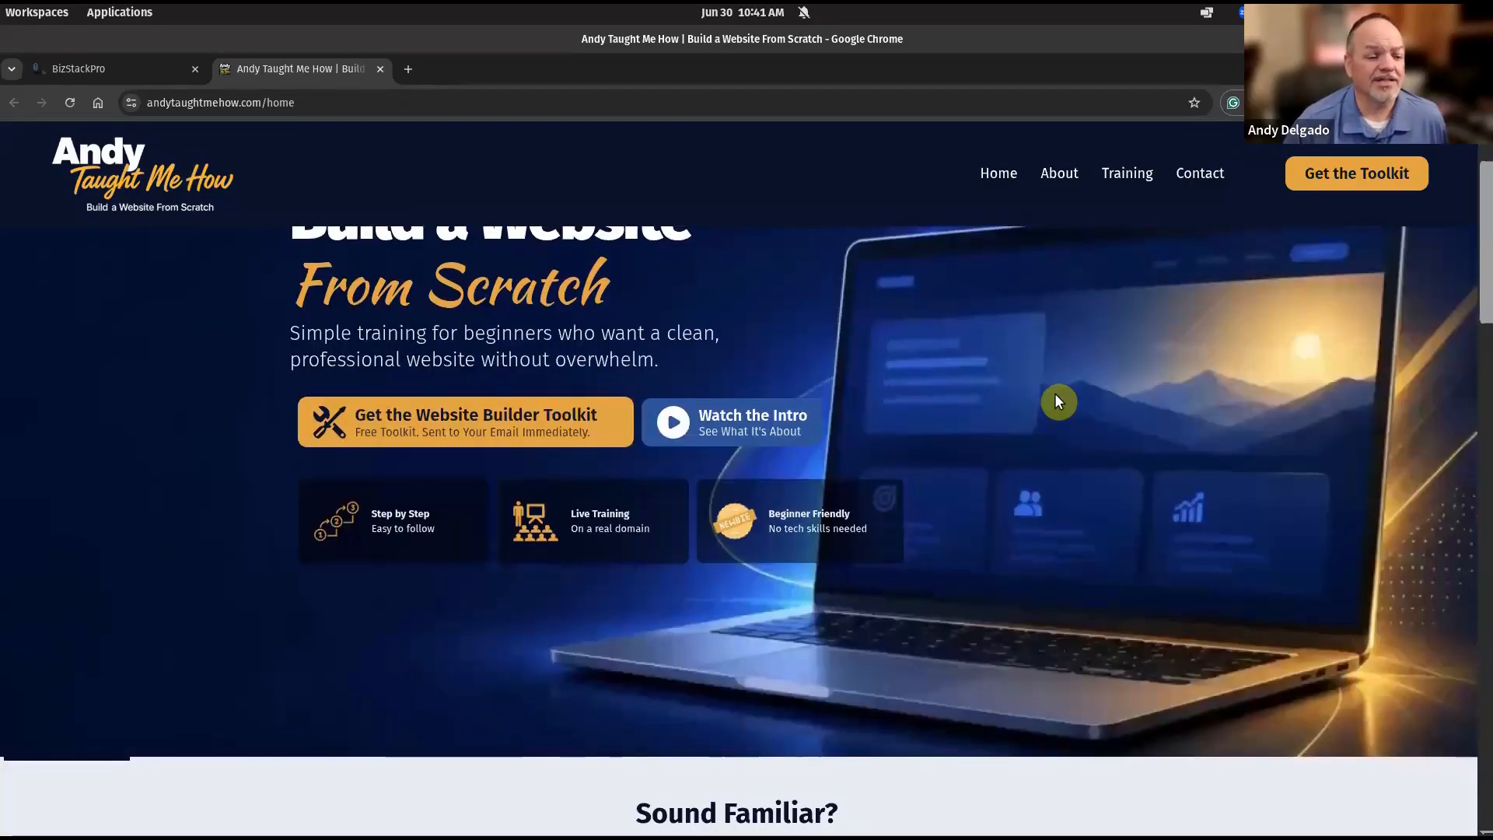
scroll(1110, 400, down, 10)
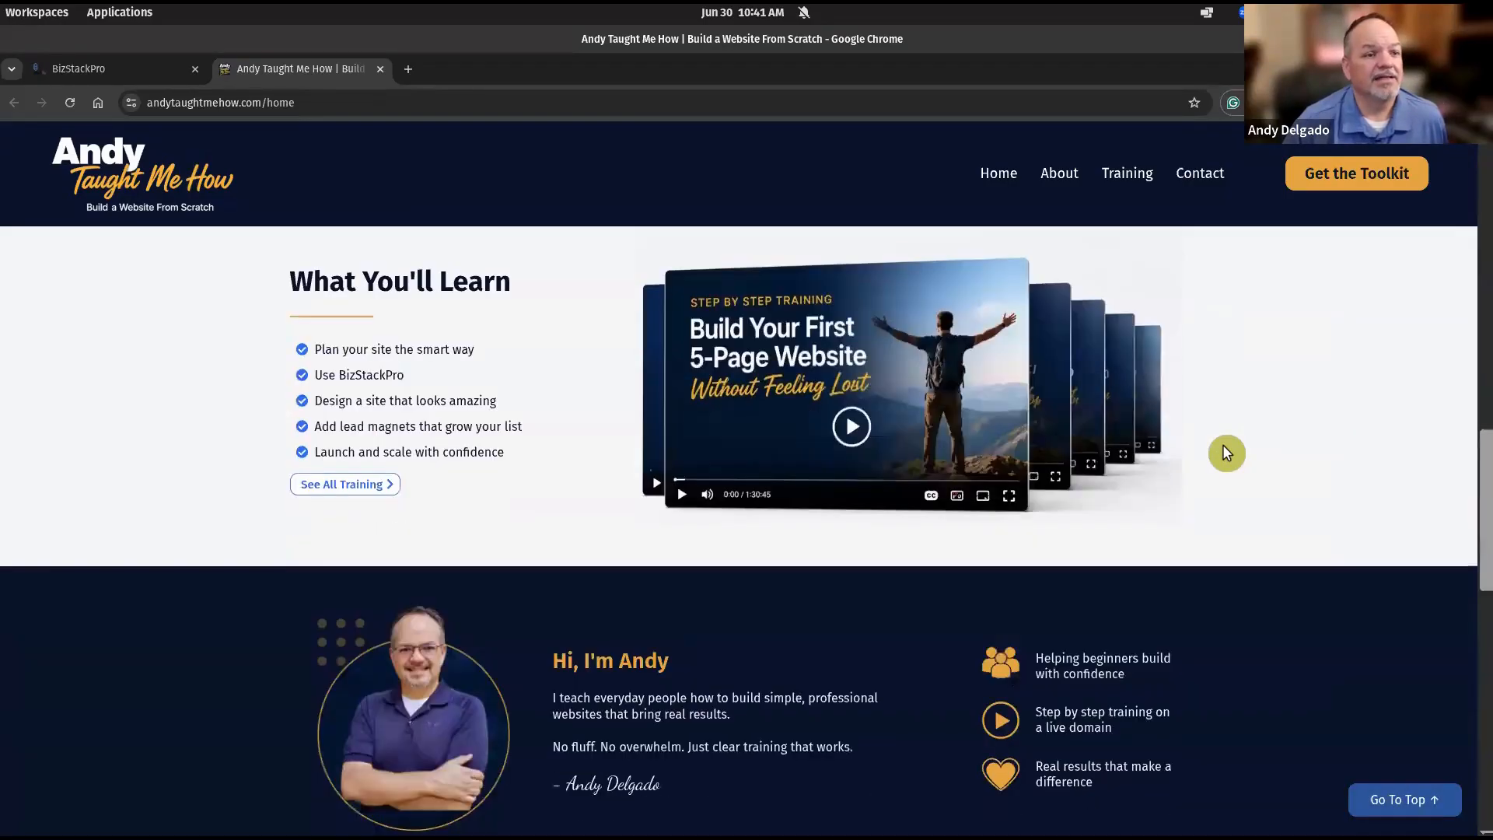
scroll(1242, 458, up, 4)
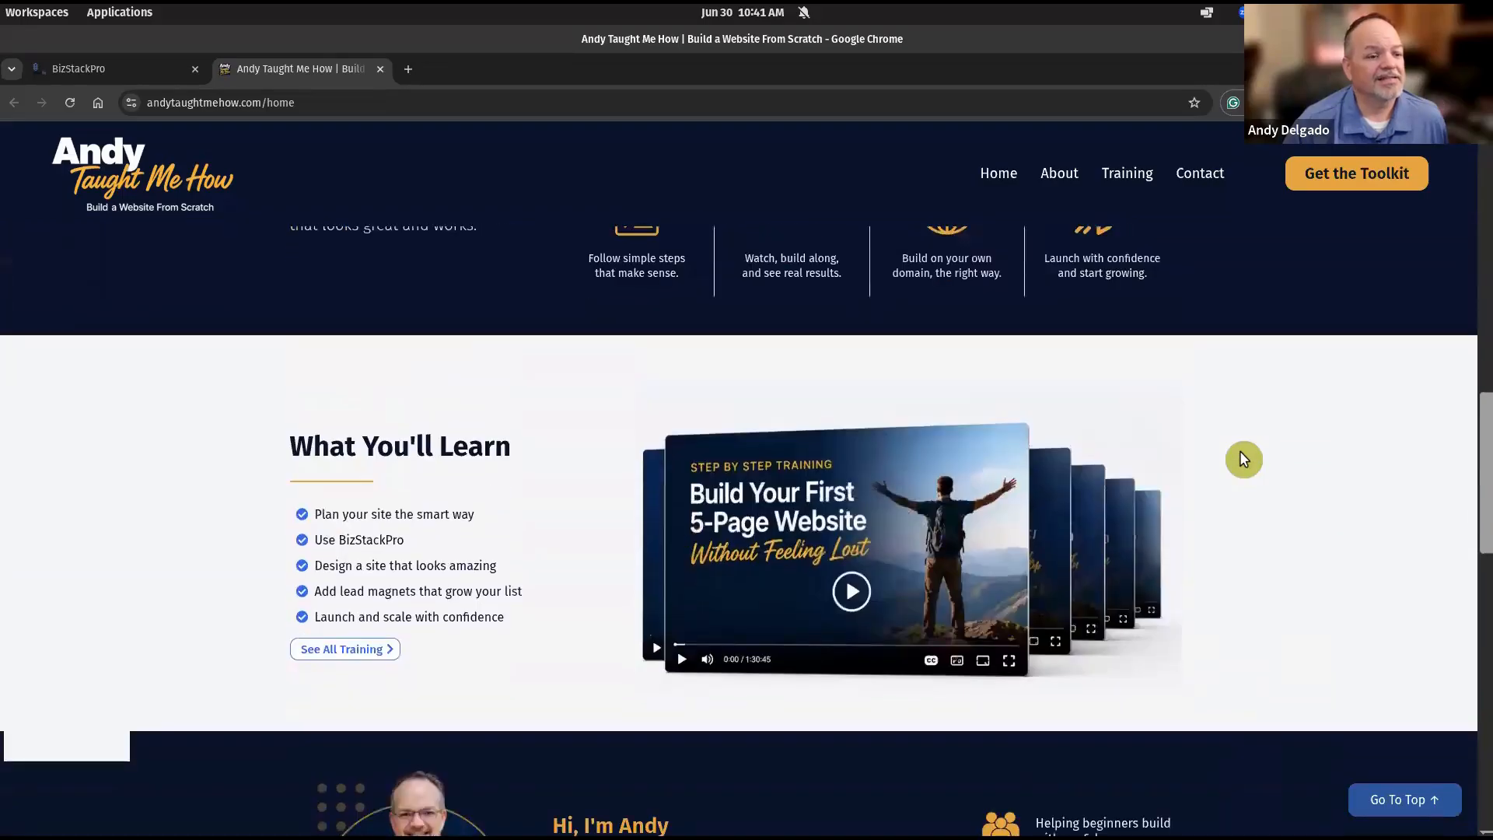
scroll(1243, 459, down, 7)
scroll(1243, 458, down, 7)
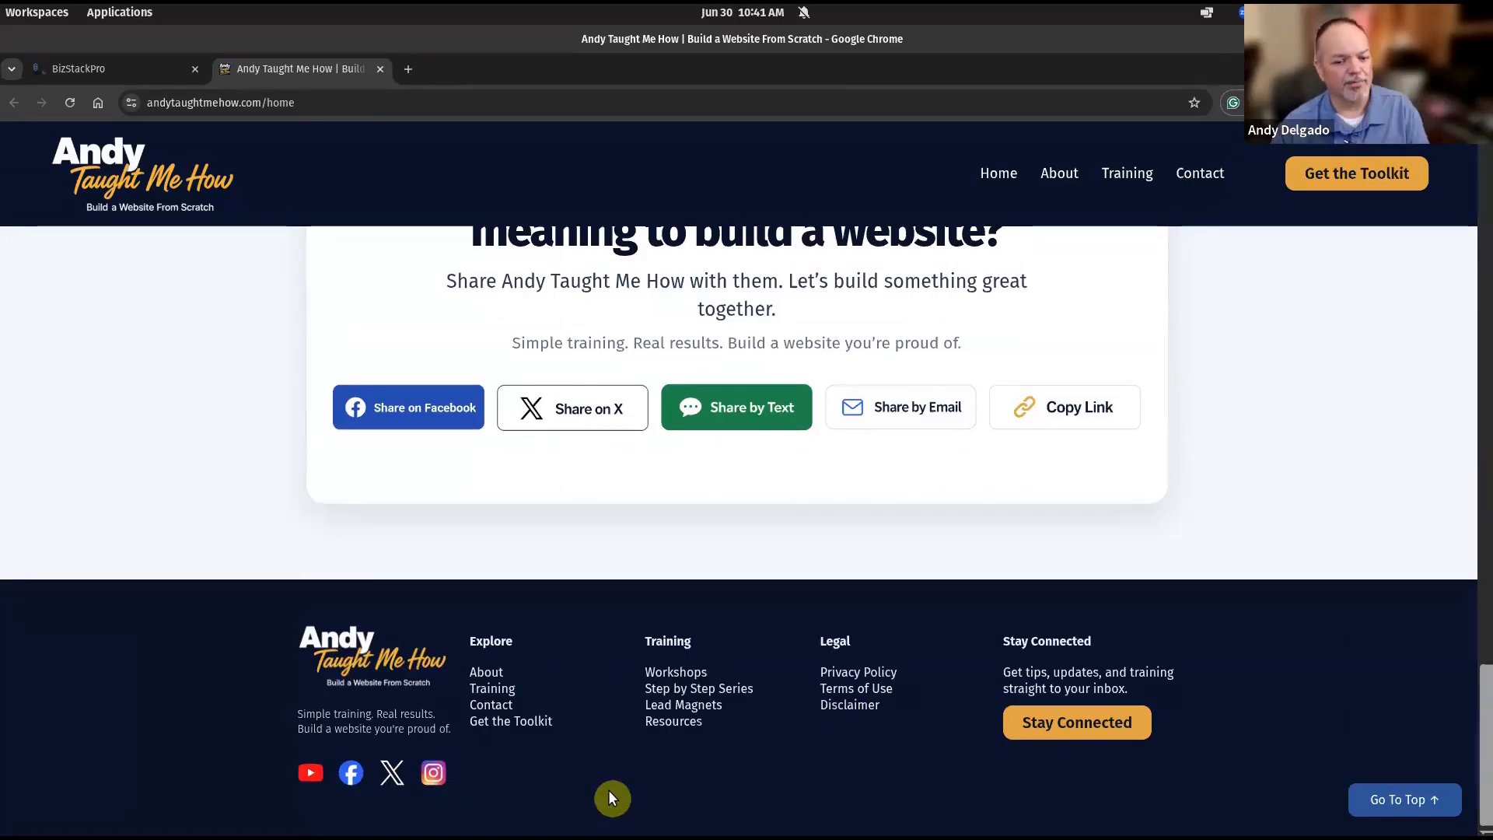
click(1067, 721)
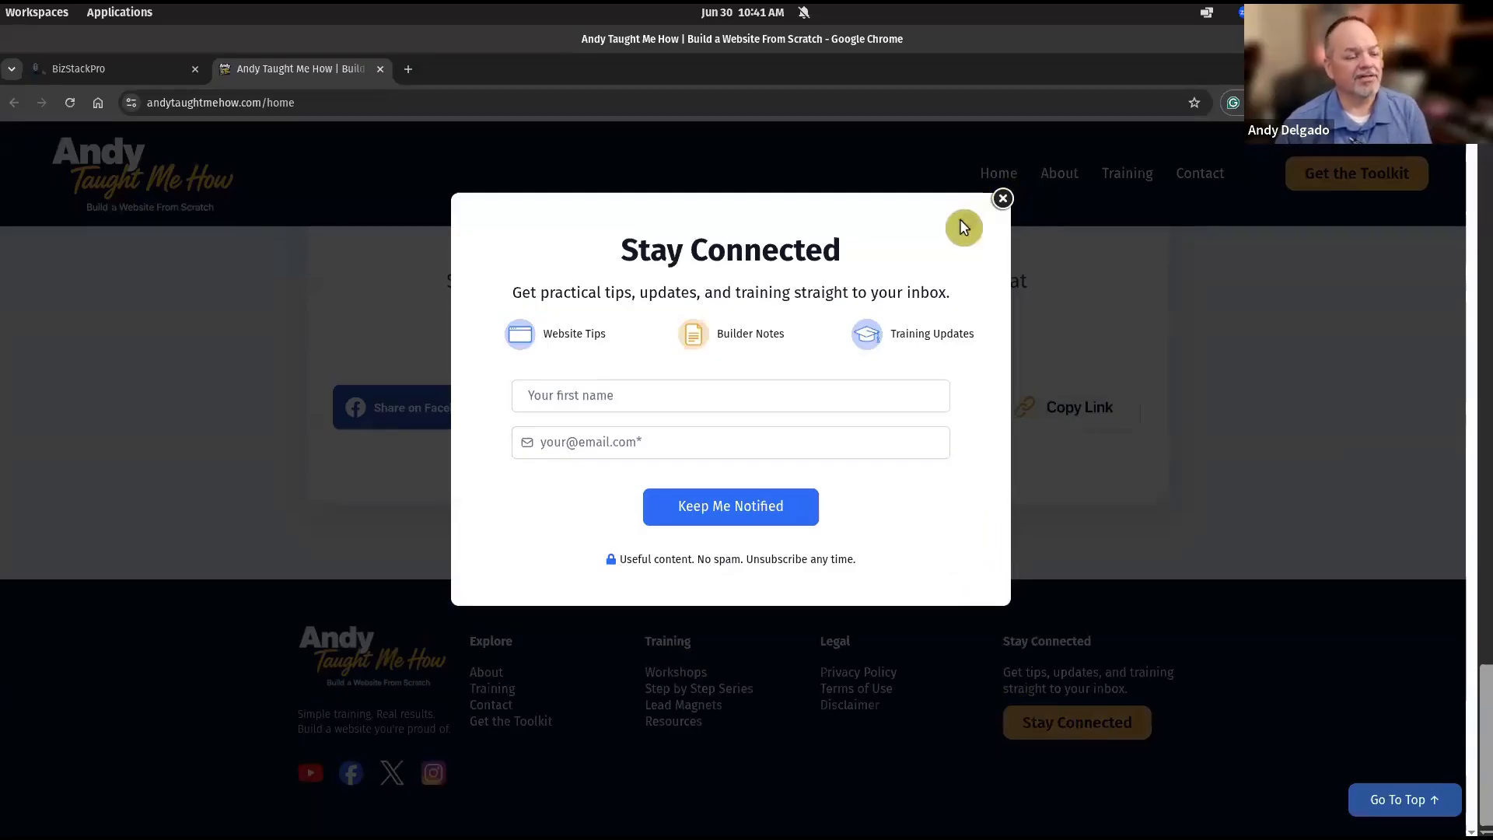
Autofill a test first name and e-mail address, then submit with Keep Me Notified.
click(714, 401)
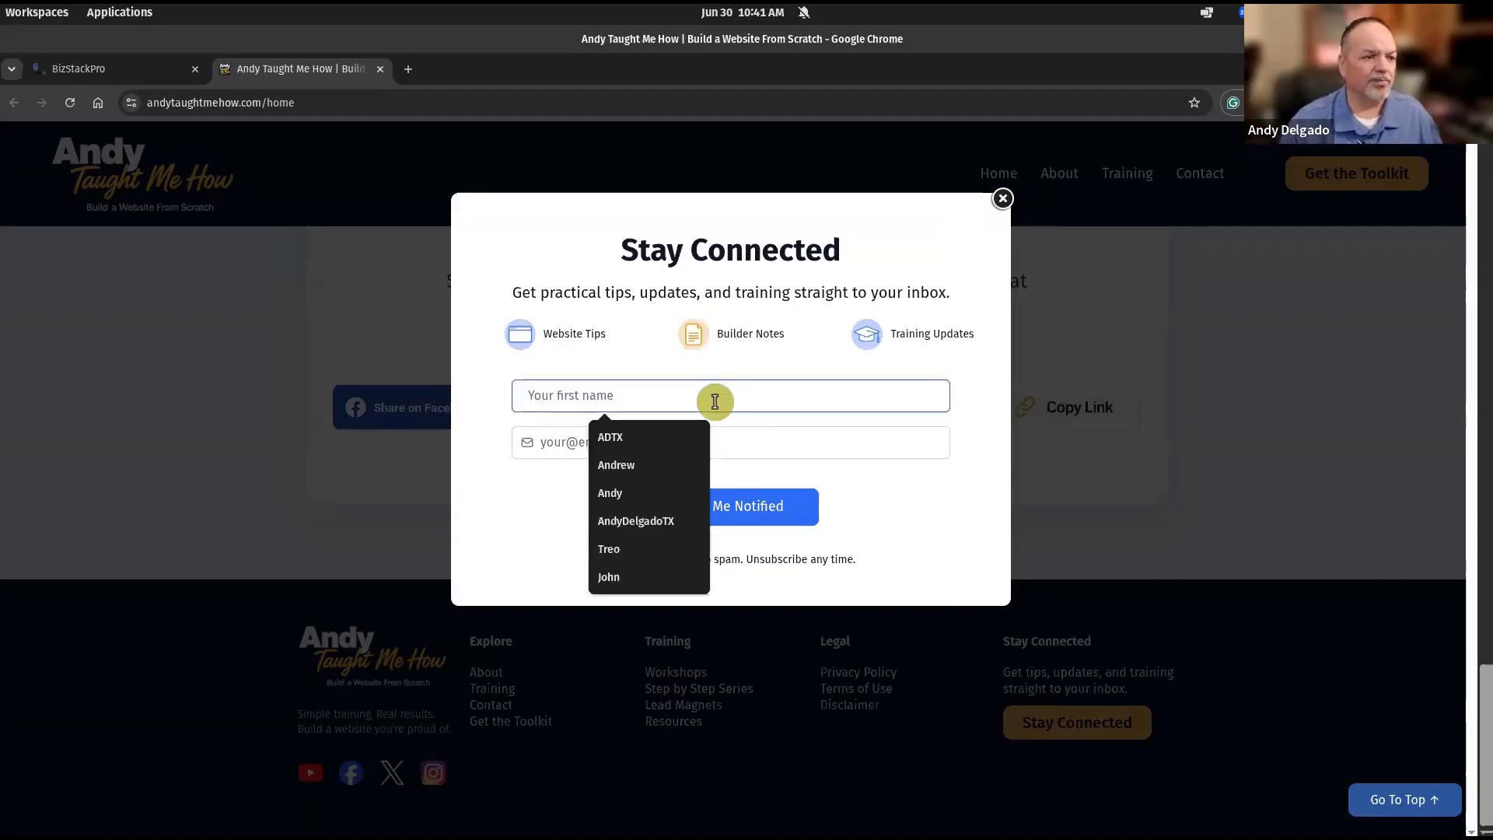
click(608, 549)
click(601, 442)
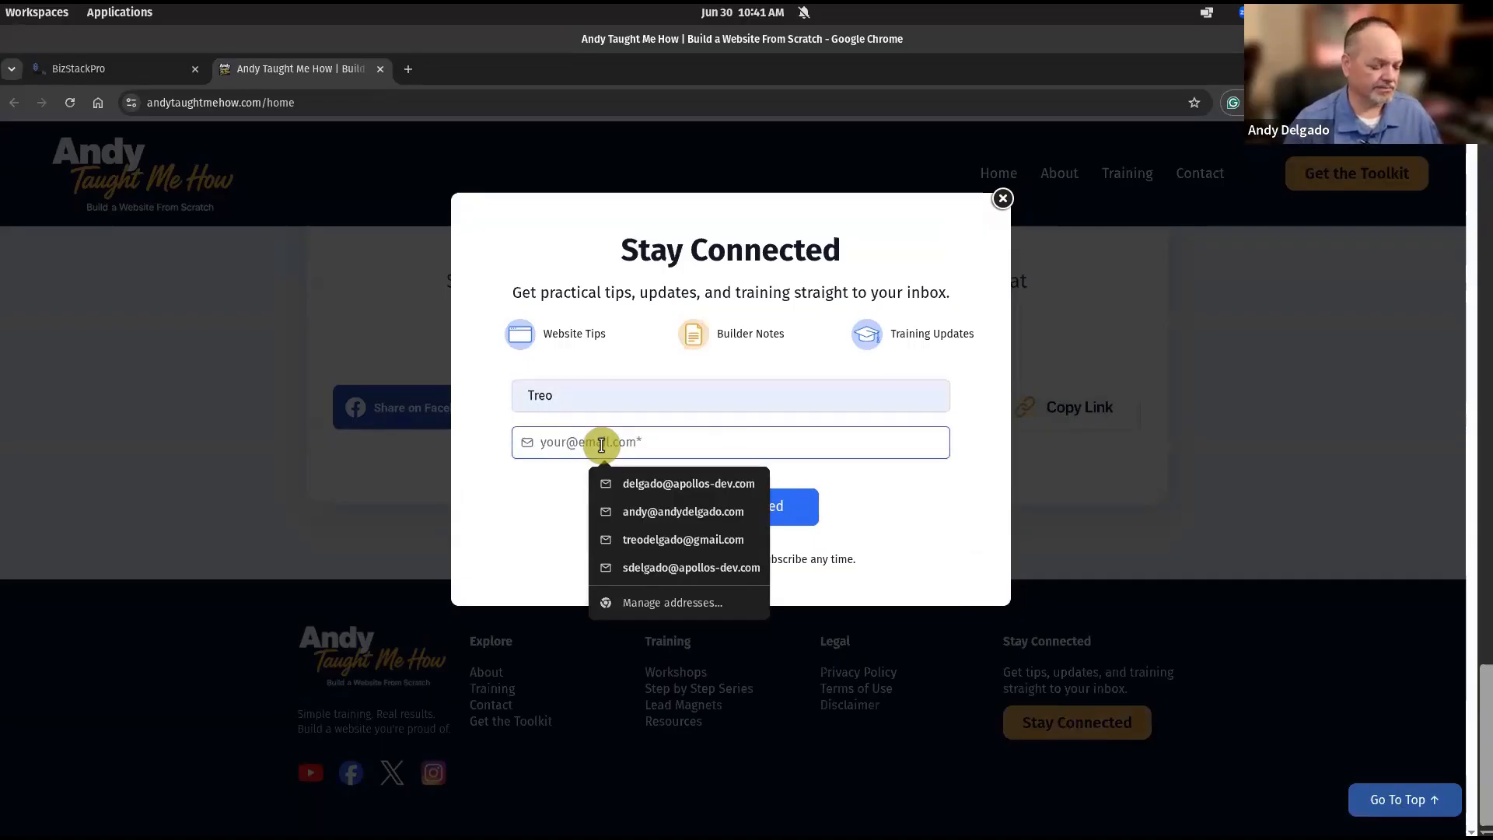
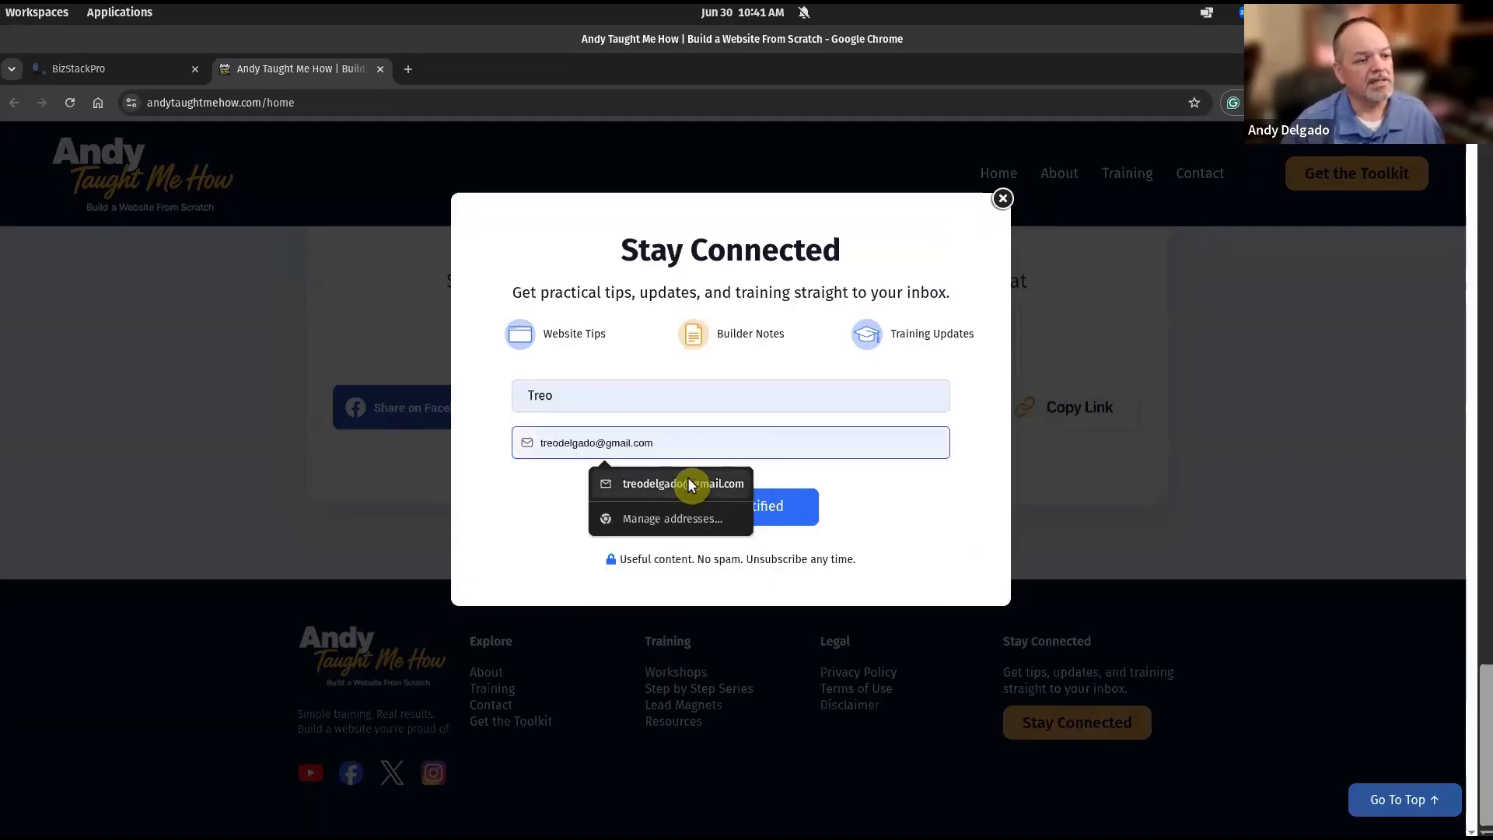
click(687, 480)
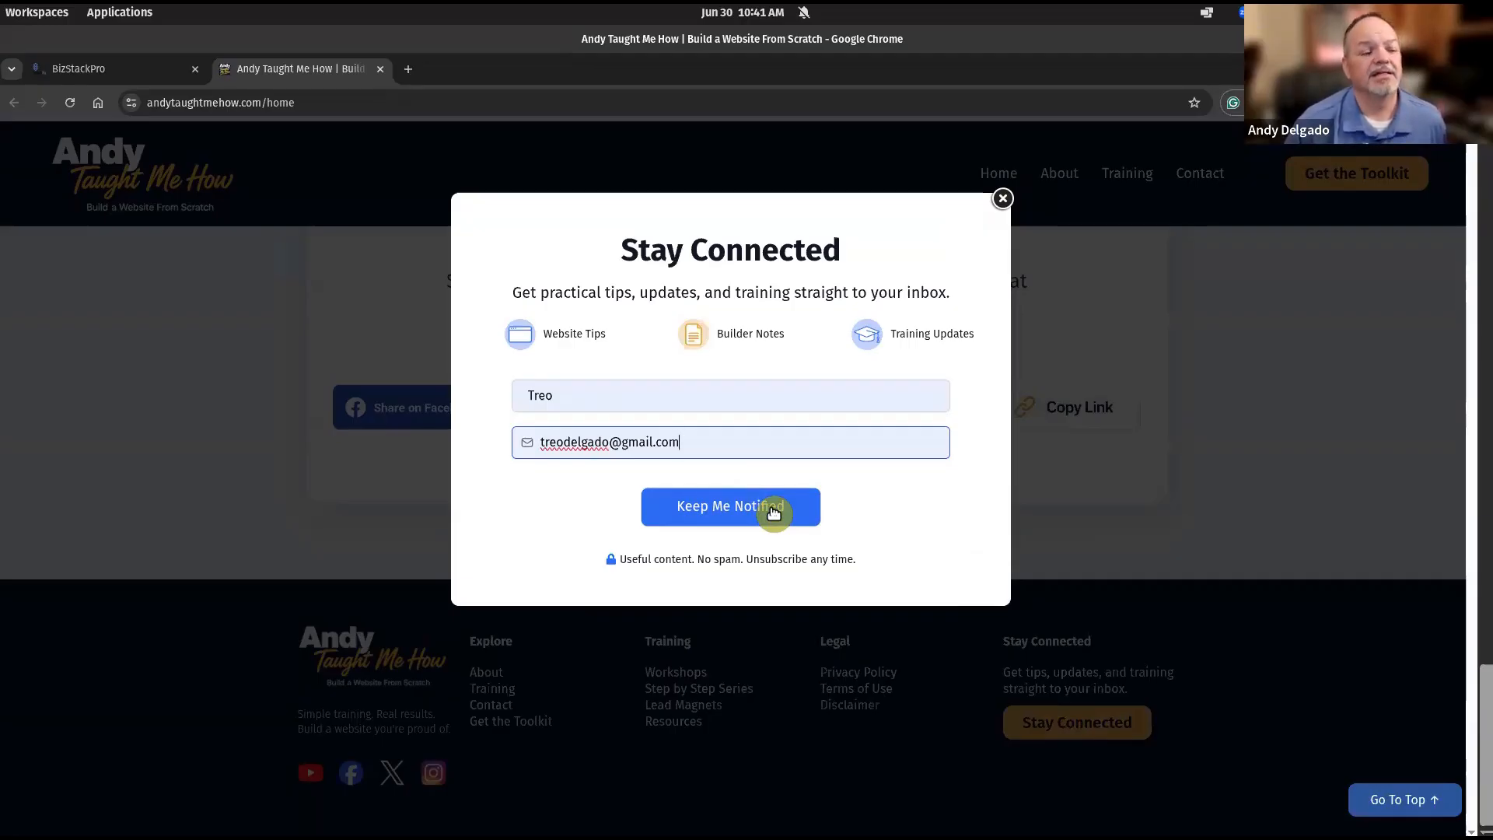
click(772, 507)
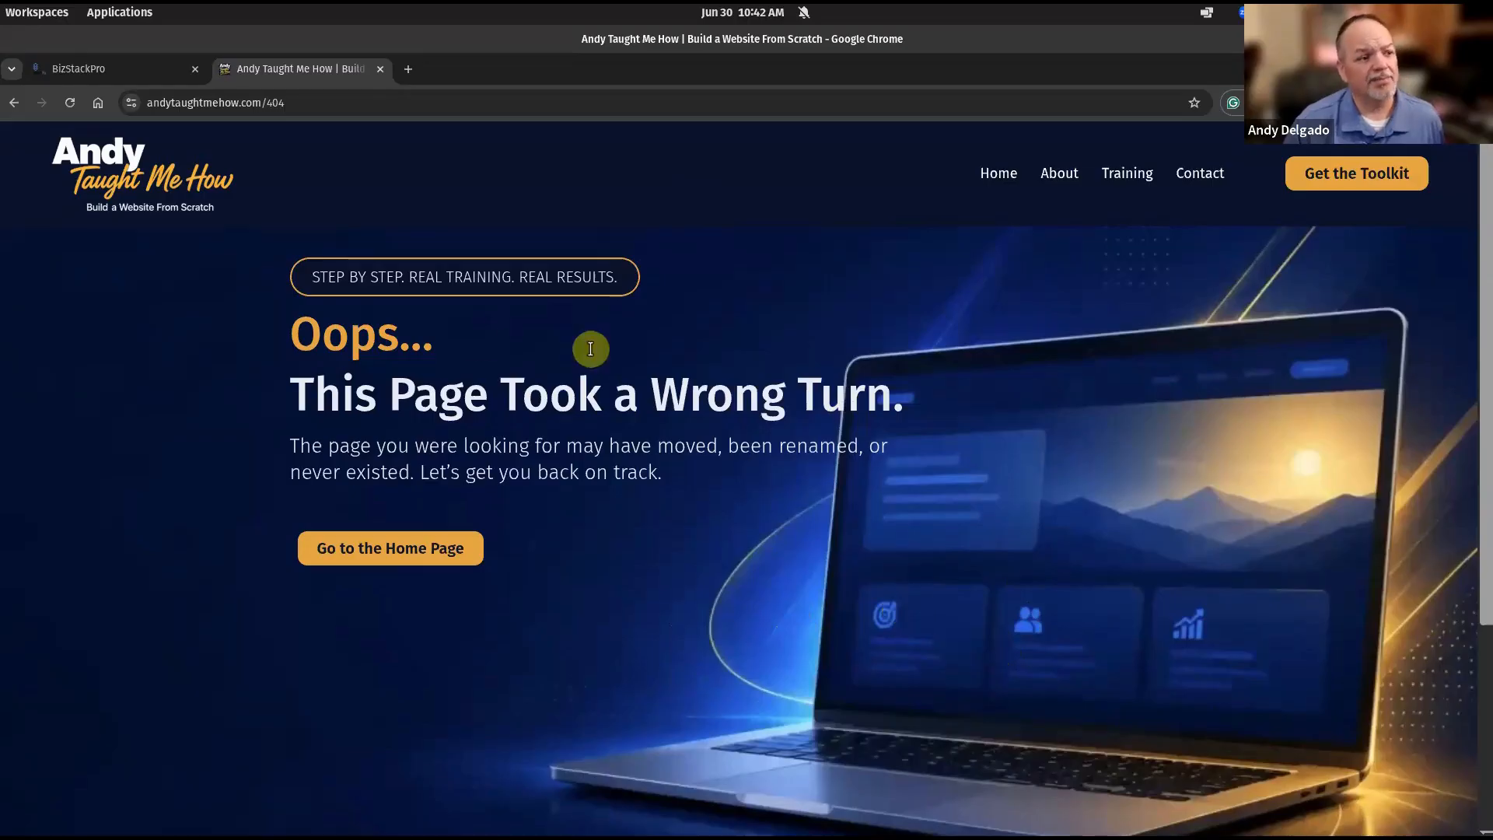
Scroll the 'This Page Took a Wrong Turn' 404 page down to its logo and social-icon footer.
scroll(739, 553, down, 2)
scroll(718, 542, down, 4)
scroll(715, 543, up, 4)
scroll(716, 543, down, 4)
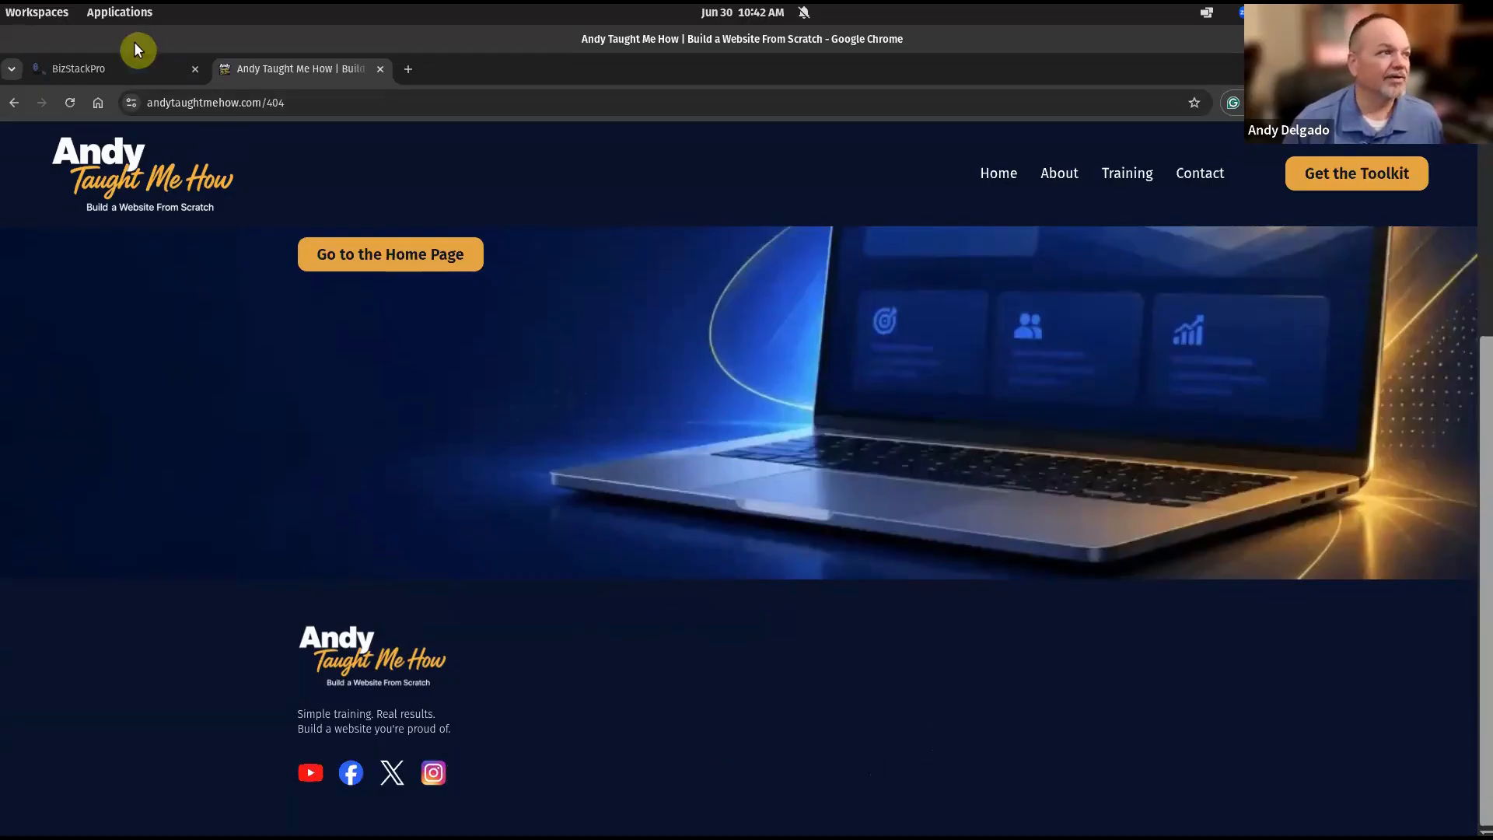
In the builder, select the homepage's Footer Section and open its Save This Section dialog.
click(130, 68)
scroll(513, 597, down, 5)
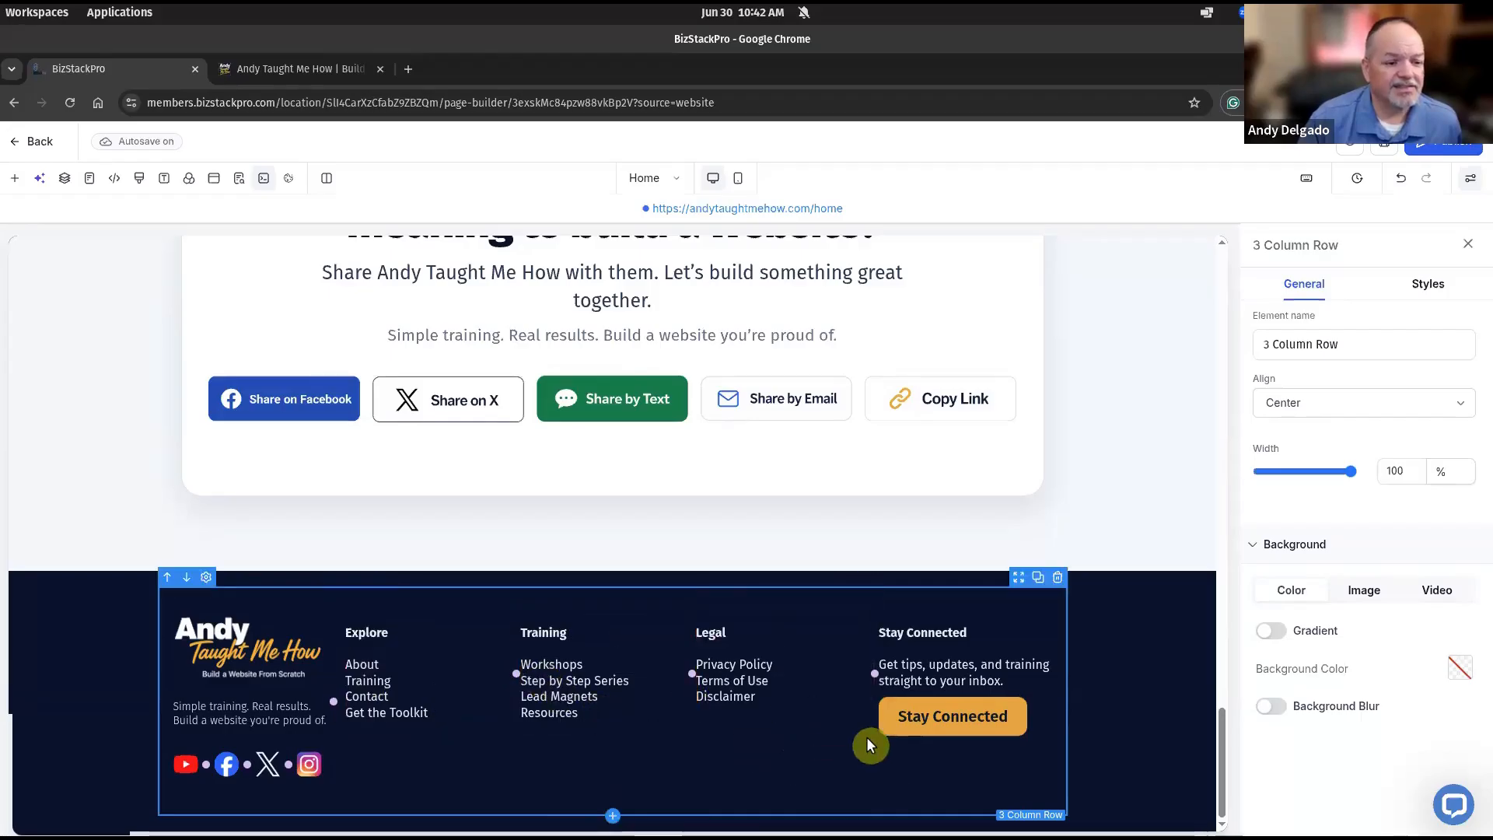
click(737, 748)
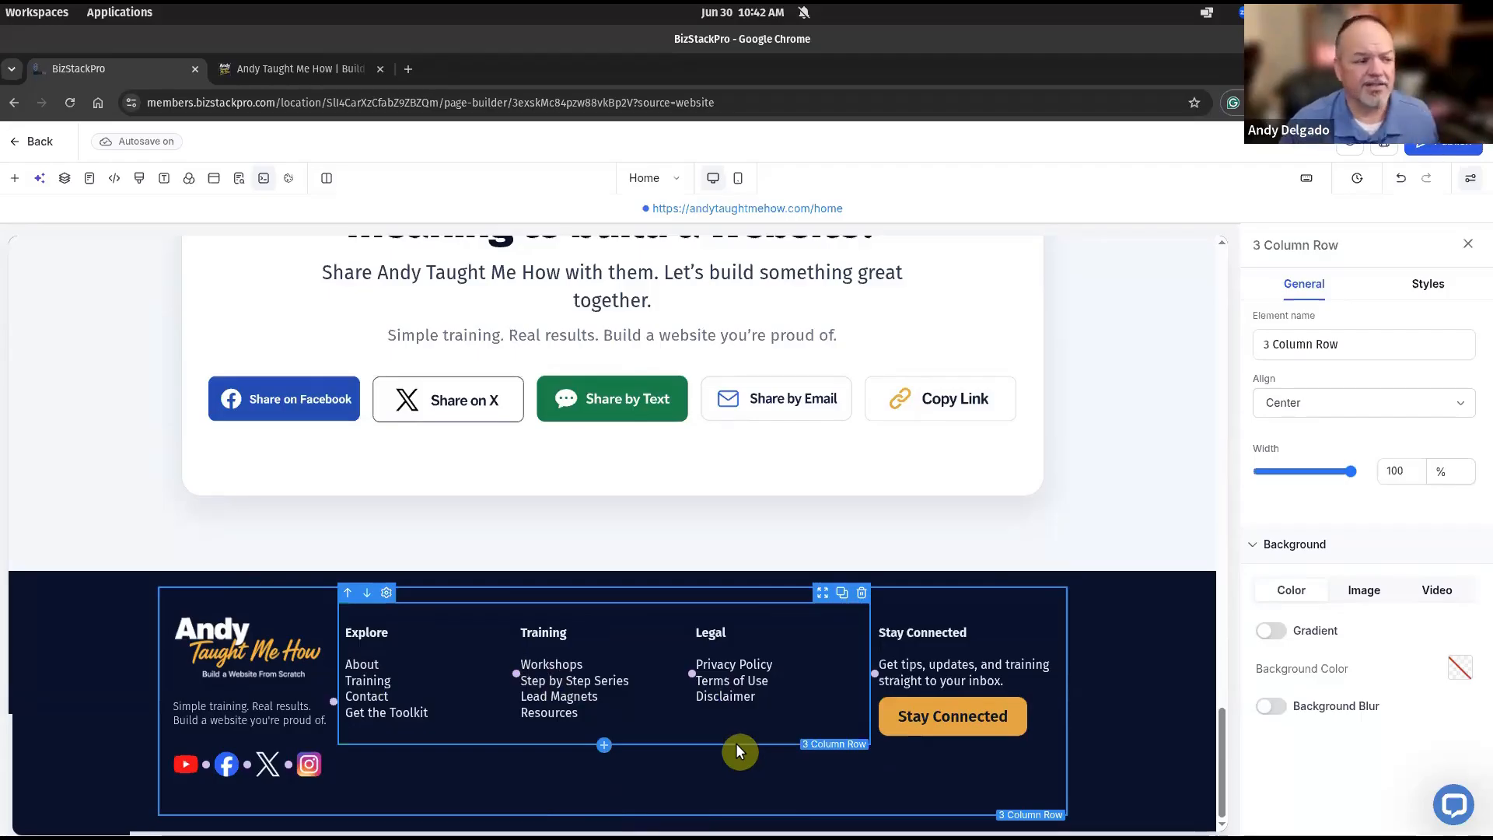
click(97, 670)
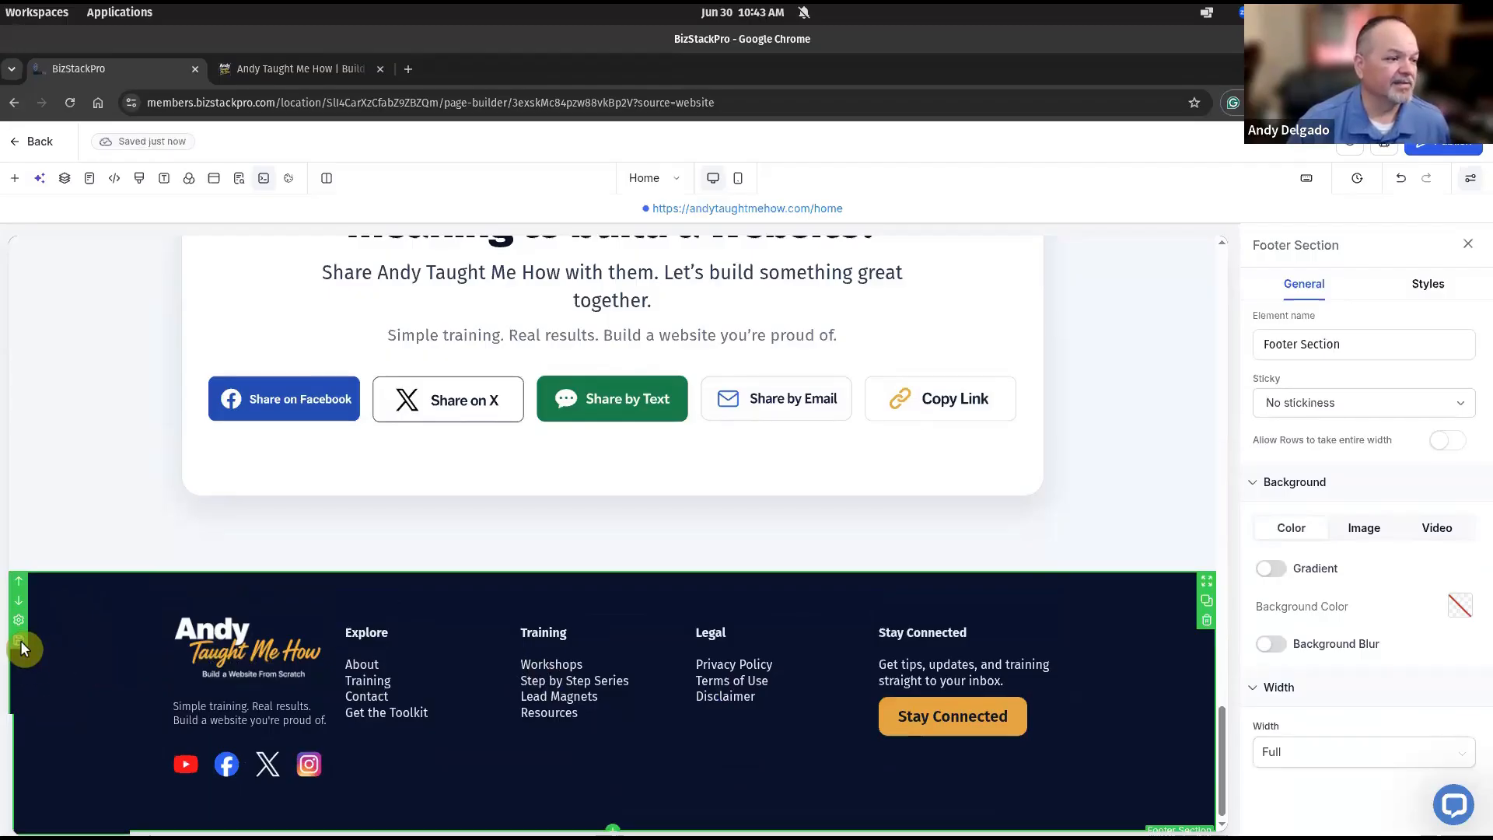
click(19, 640)
click(625, 352)
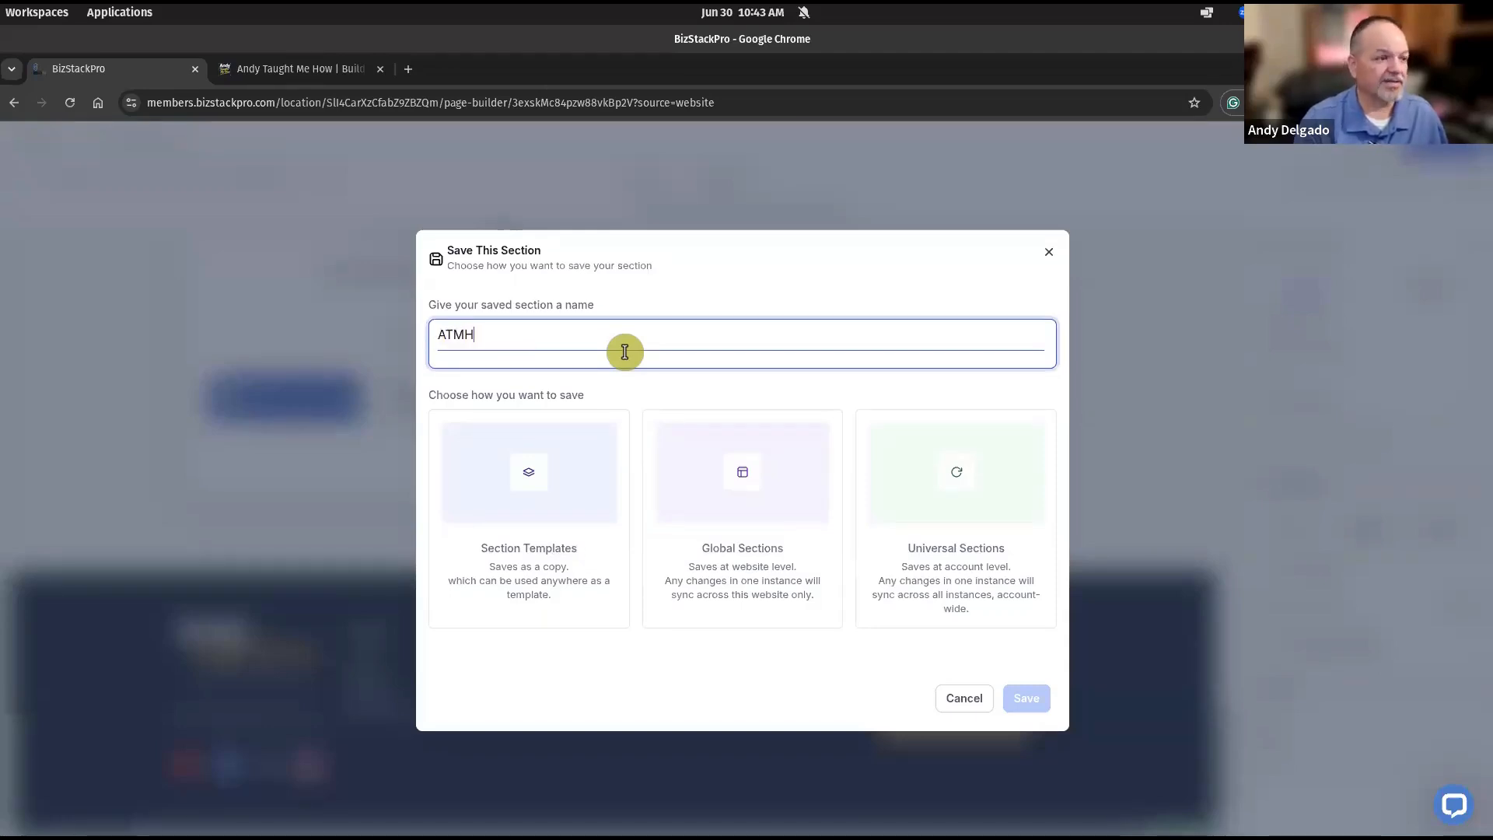
Save the footer as a Global Section named 'ATMH Global Footer'.
text(ATMH Global Footer)
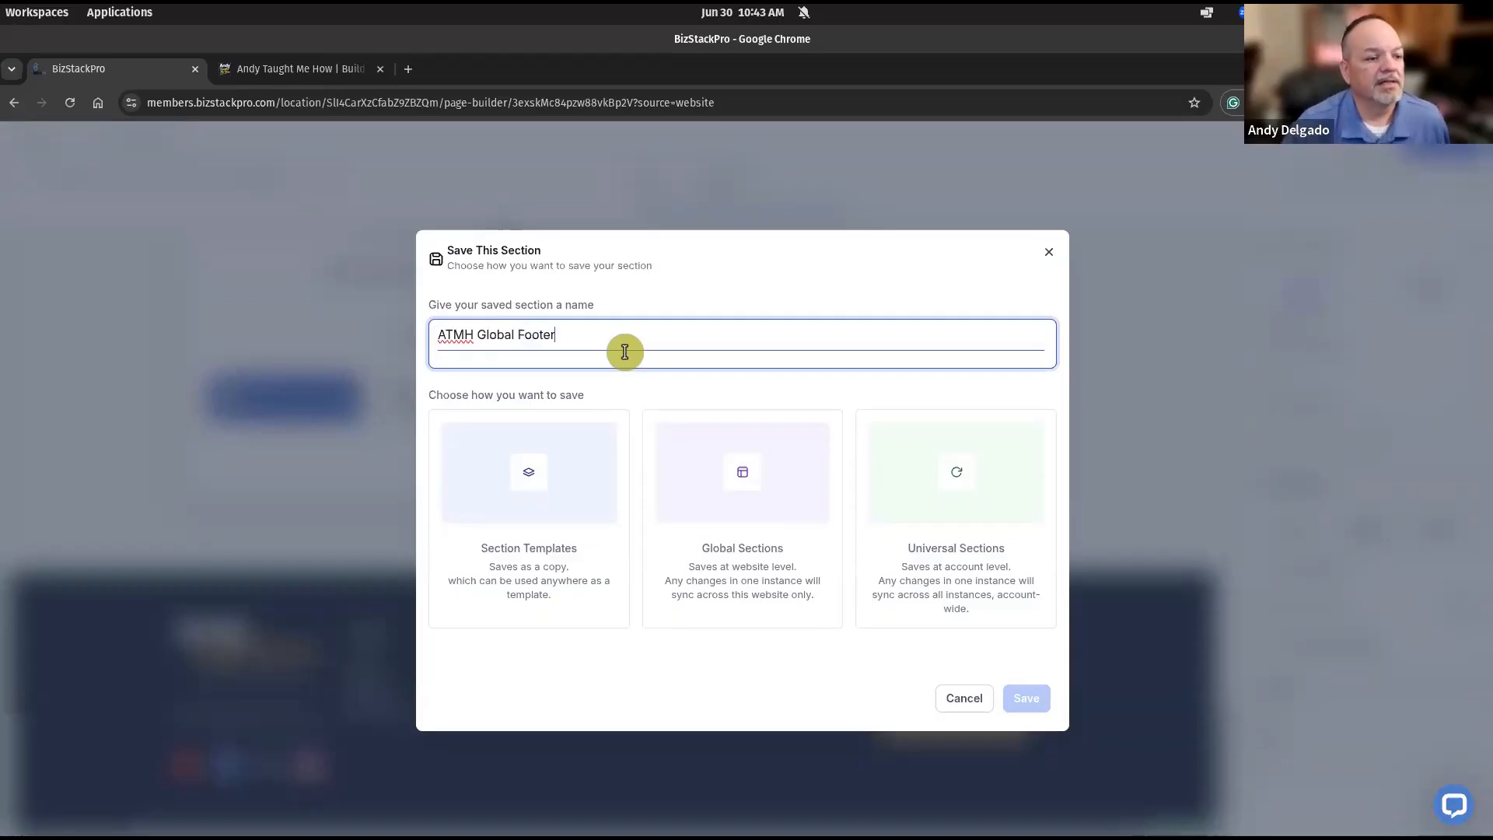
click(738, 481)
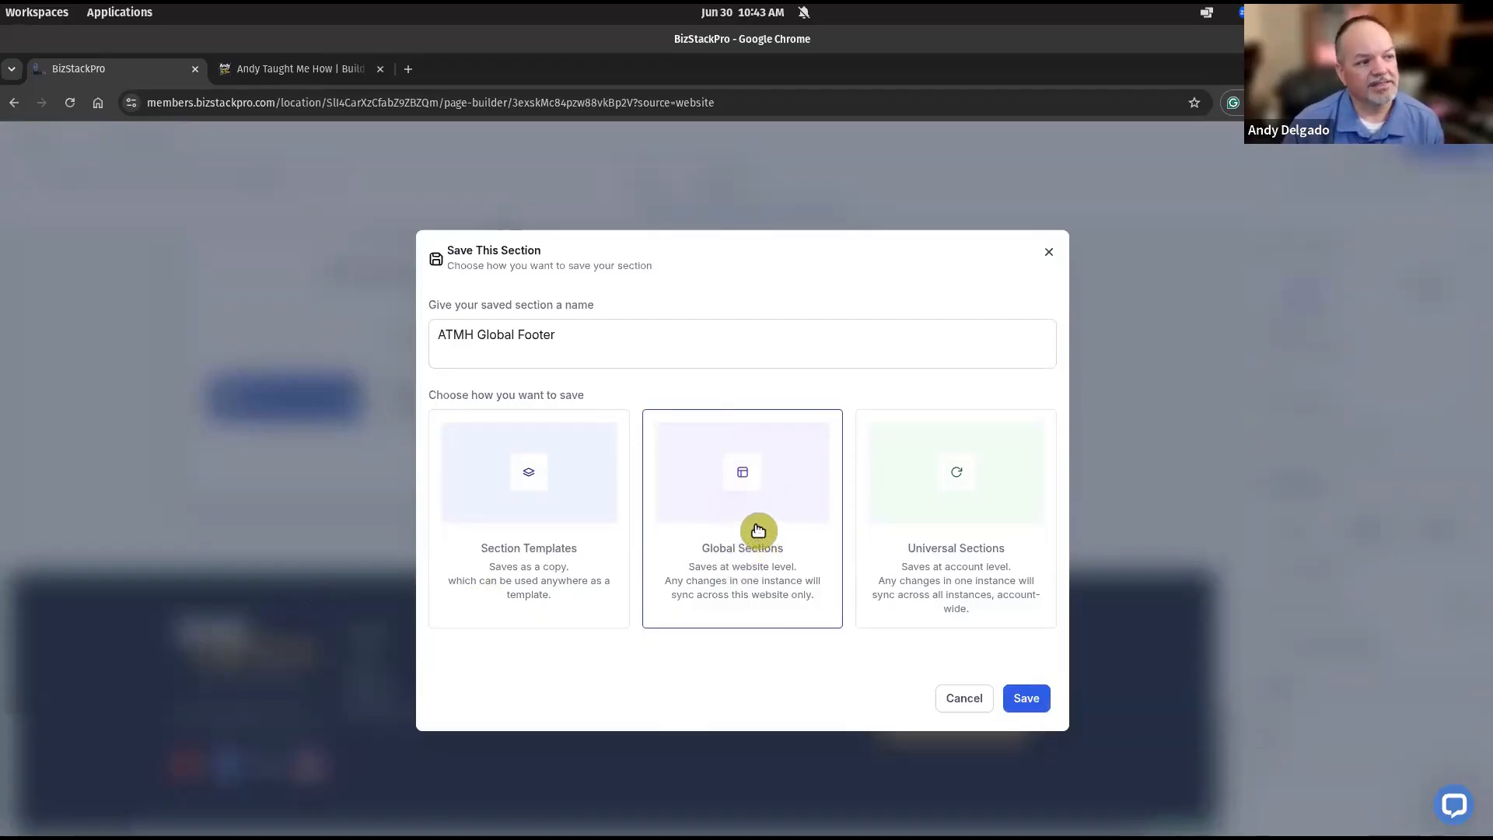
click(1028, 699)
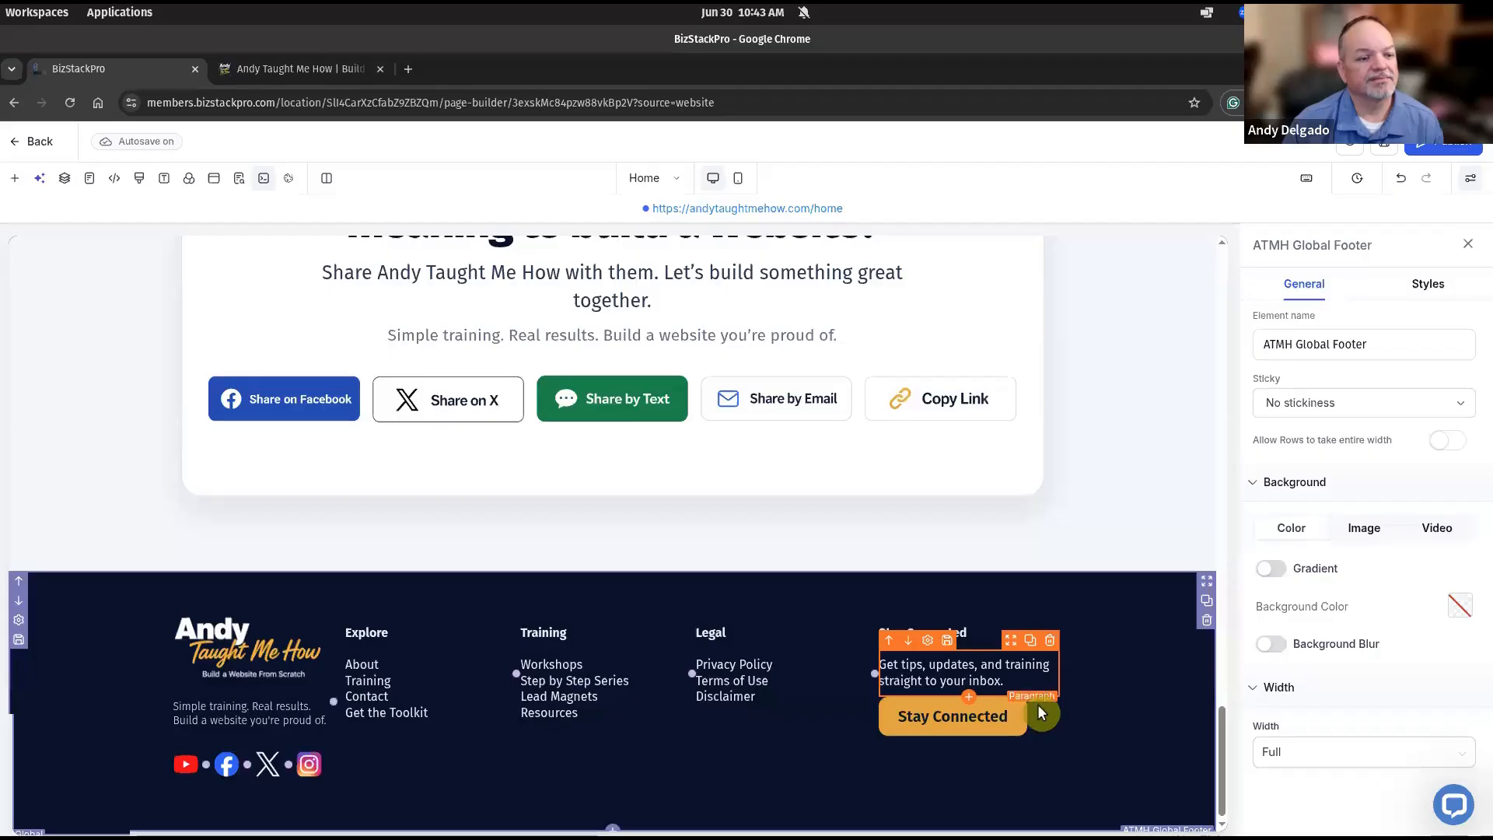
Publish the homepage and open the 404 page in the editor.
click(1443, 142)
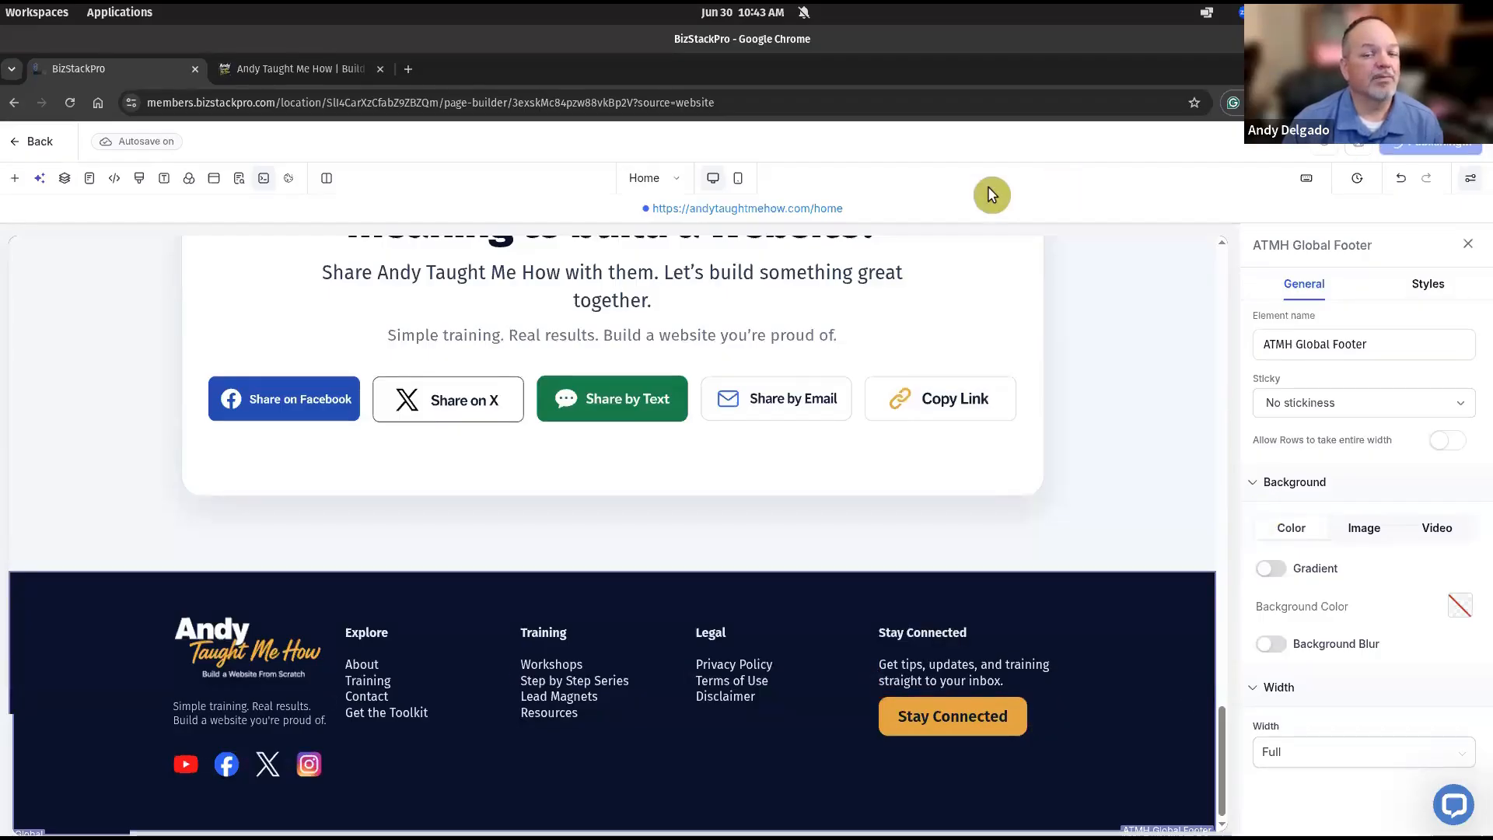
click(685, 183)
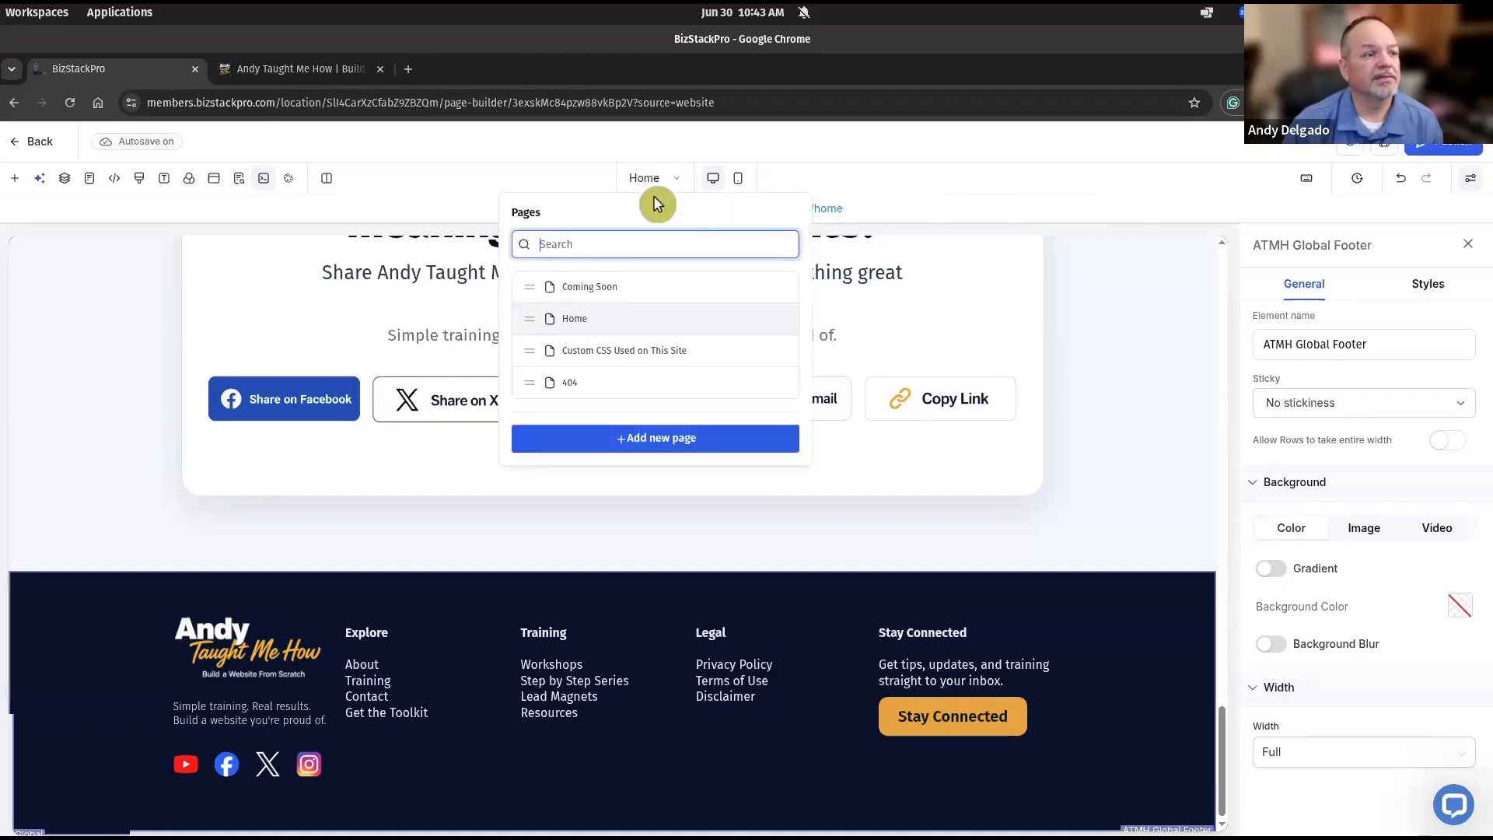
click(586, 383)
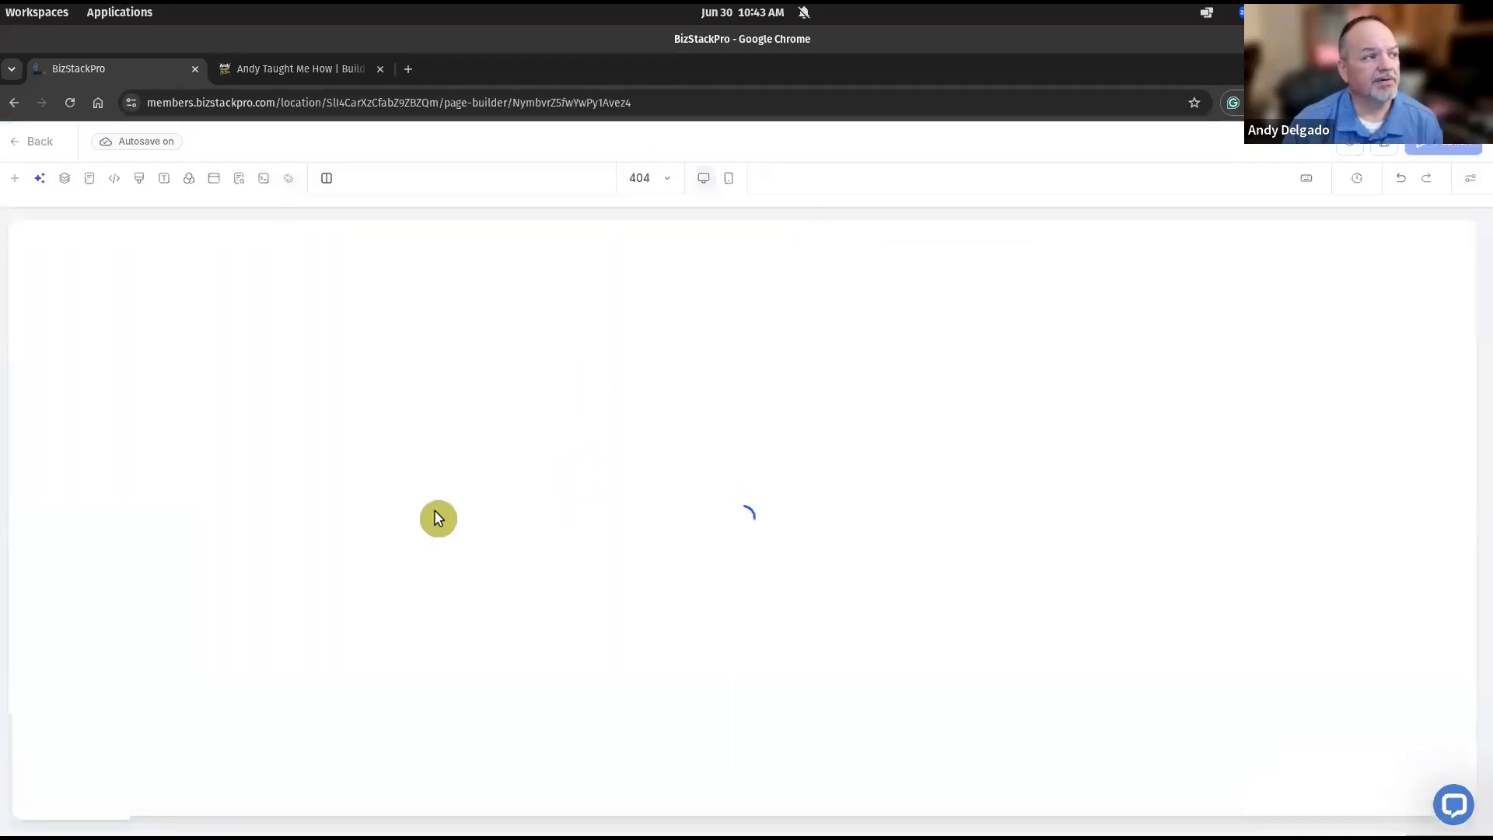
scroll(476, 576, down, 5)
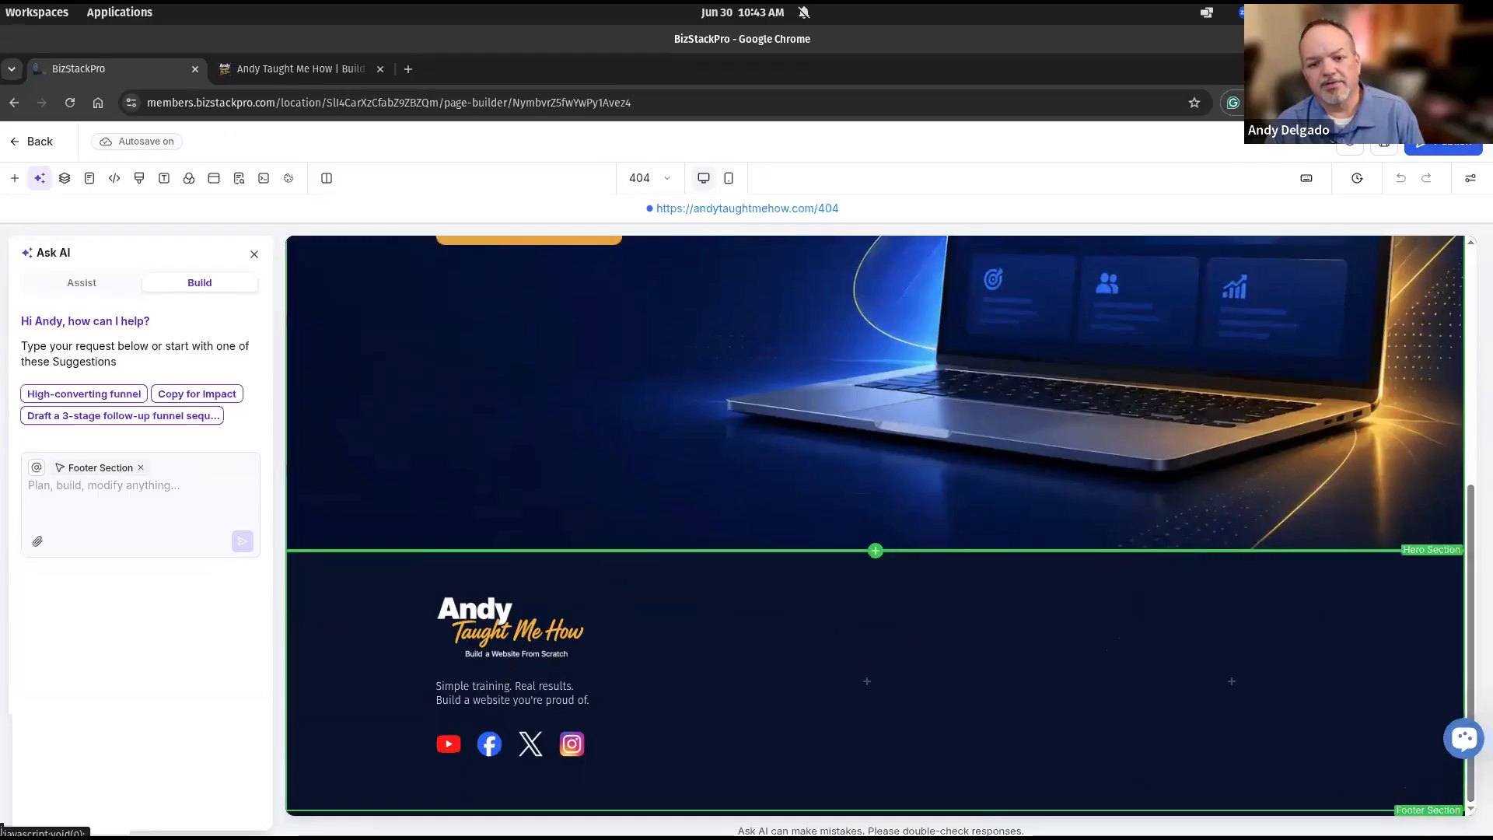
Move the chat widget aside, check the 404 hero section, and show the Knowledgebase help panel.
drag(1464, 738, 1457, 416)
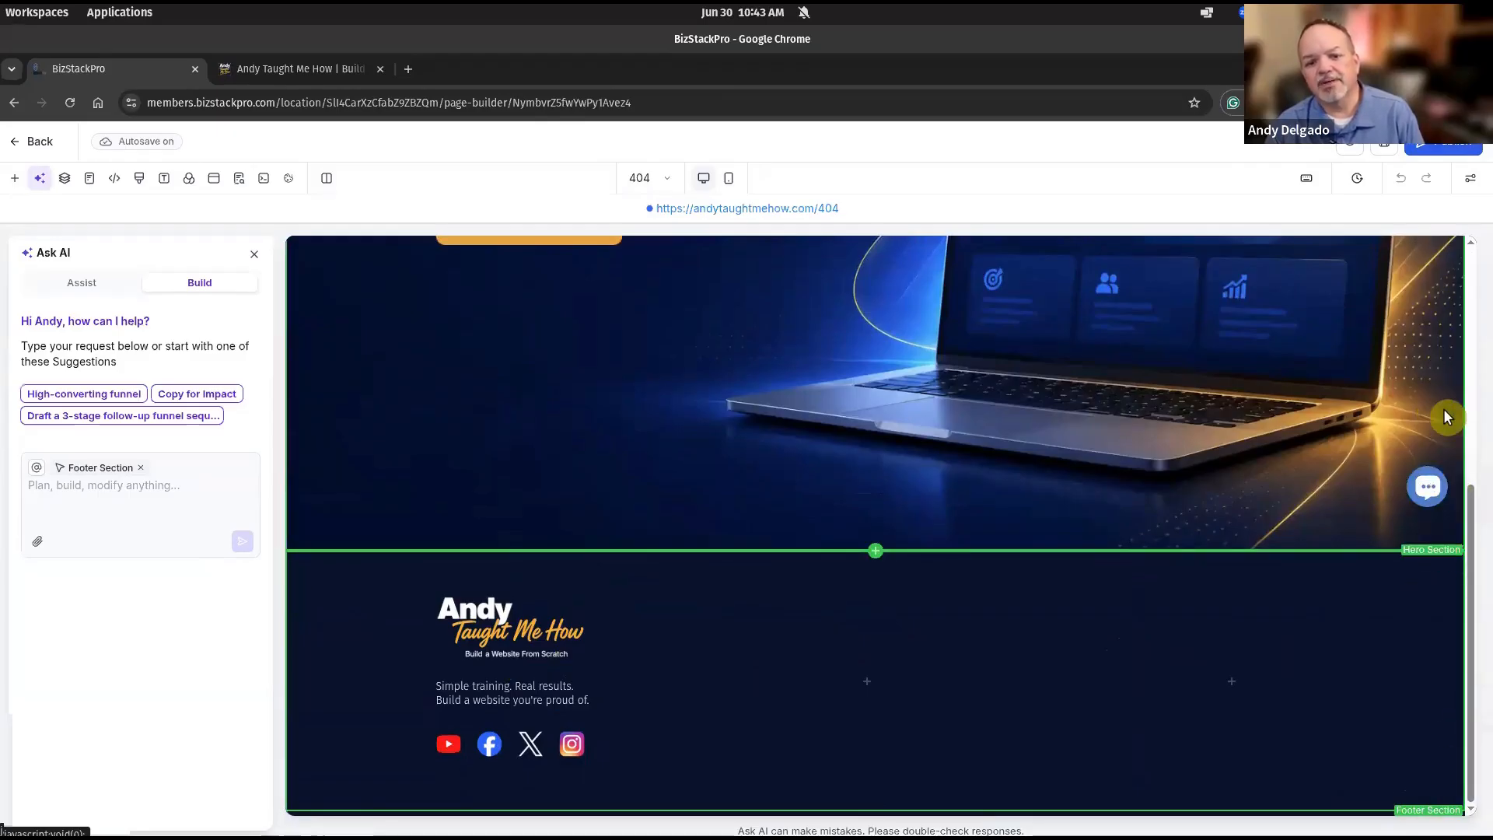
click(1445, 413)
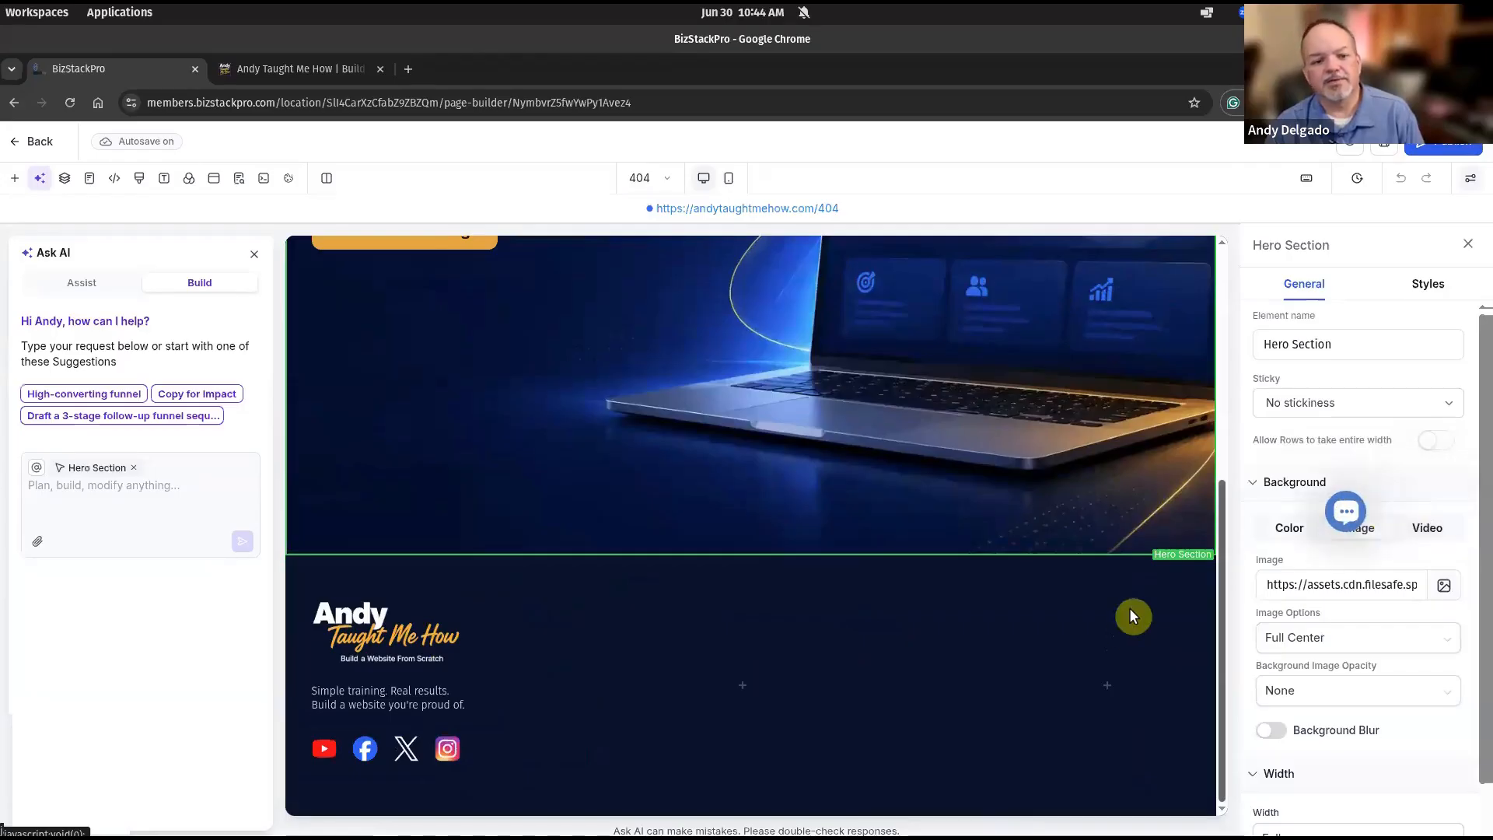
click(1468, 243)
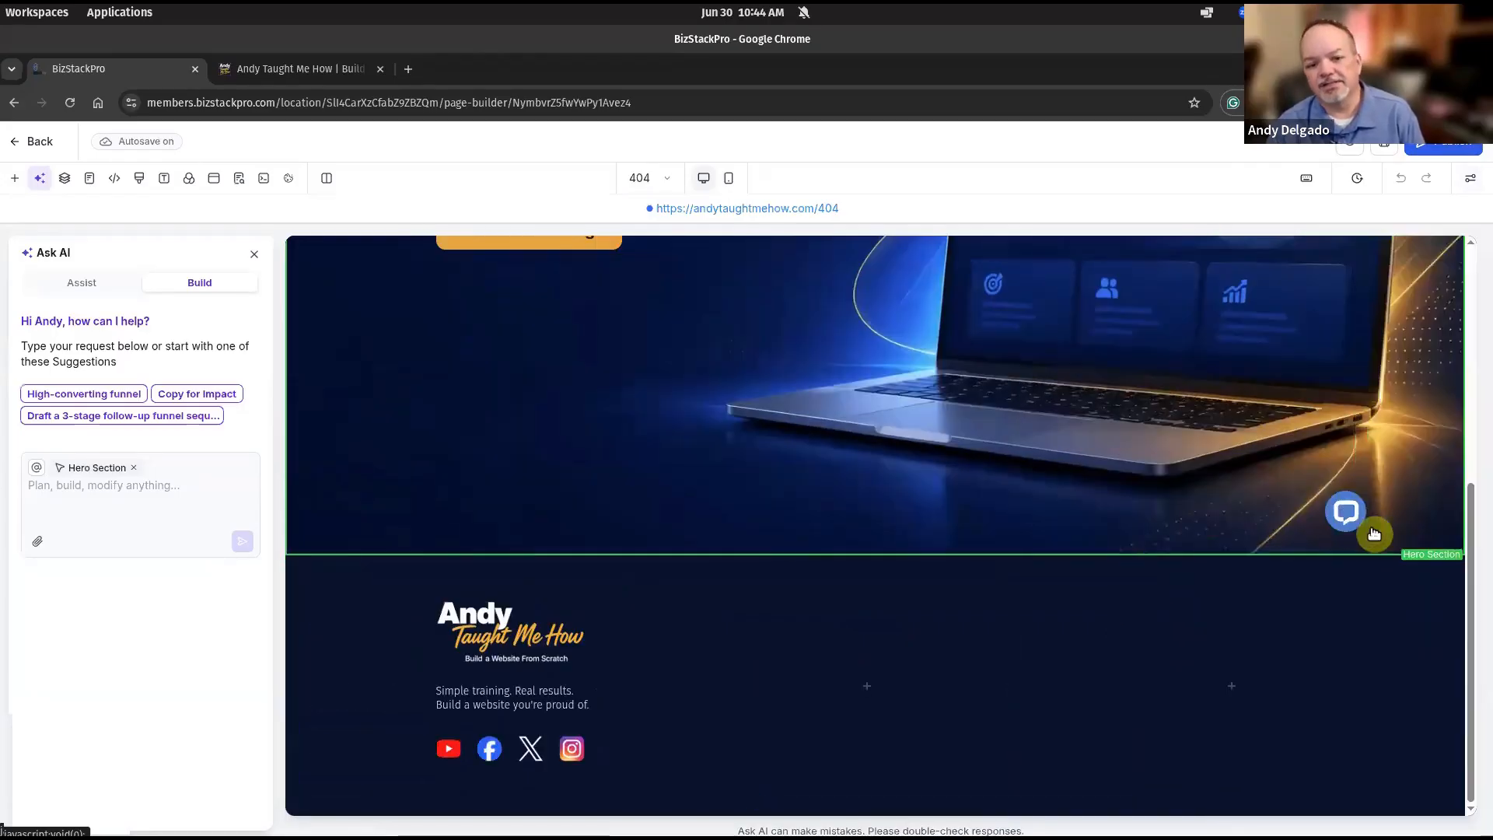
click(1440, 613)
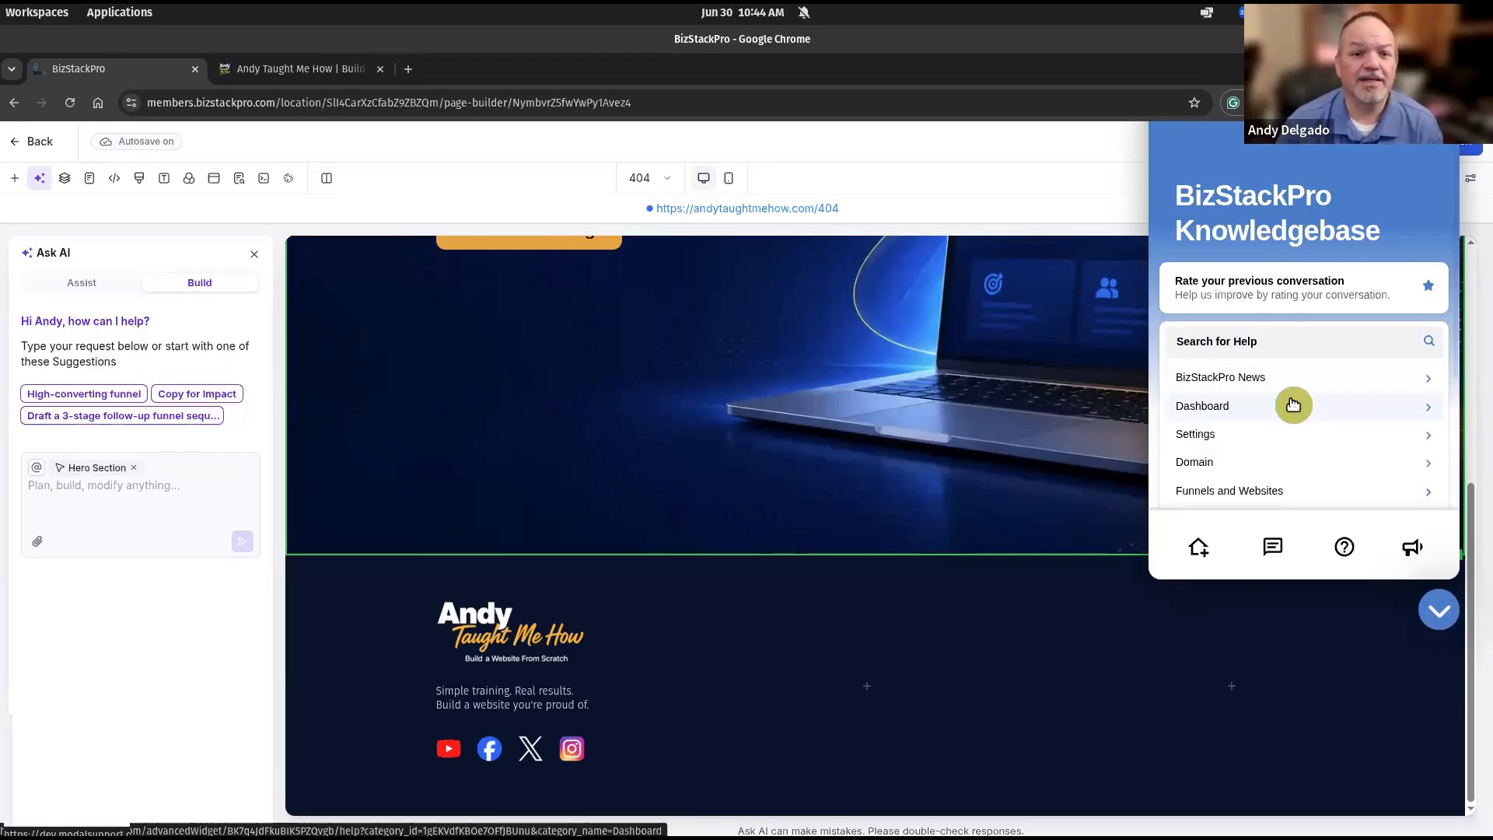
Close the BizStackPro Knowledgebase panel so the 404 page's hero and footer are visible.
scroll(1298, 443, down, 2)
scroll(1297, 443, up, 2)
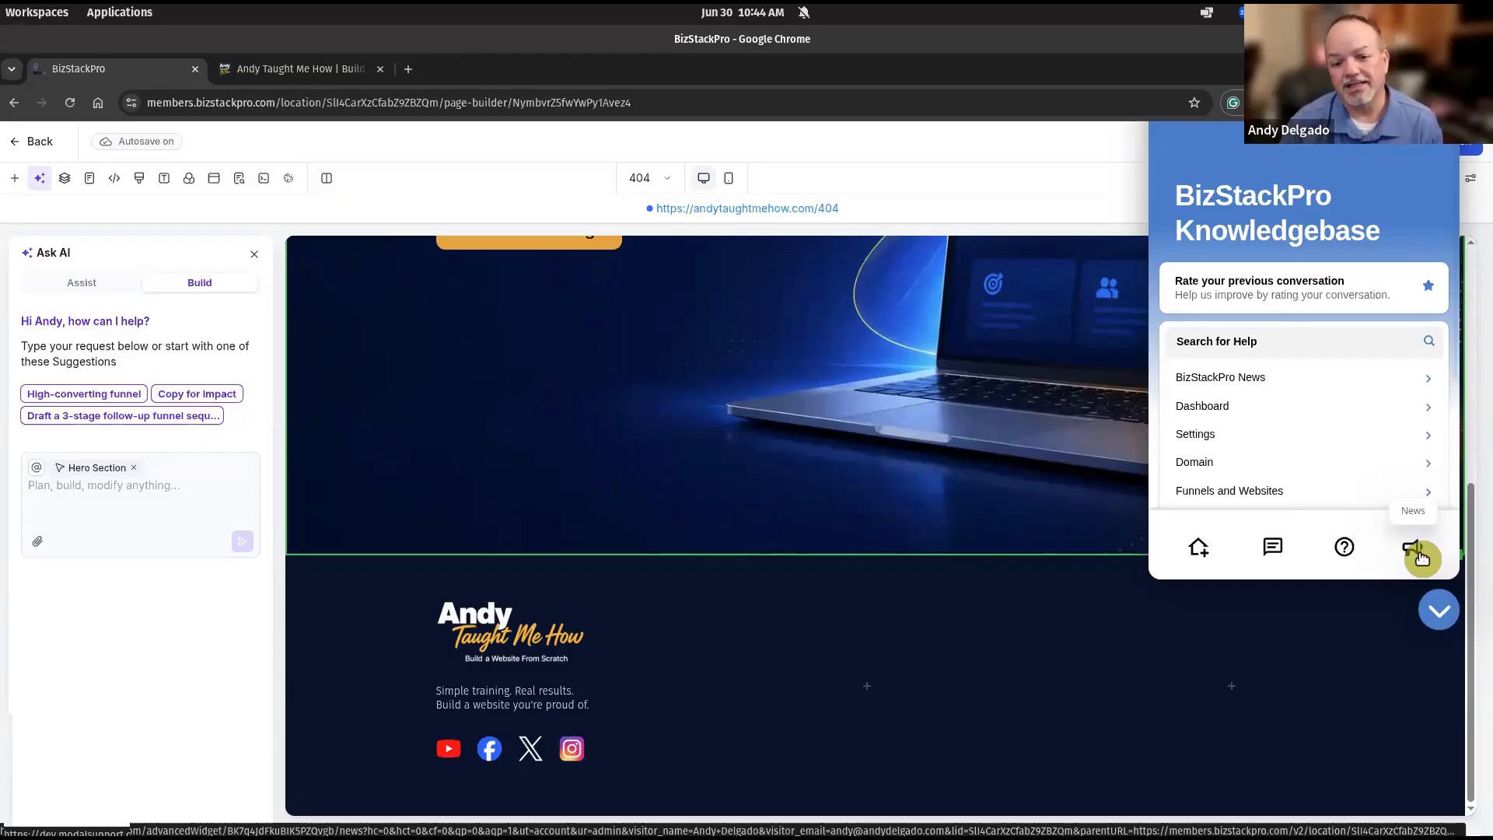
click(1439, 611)
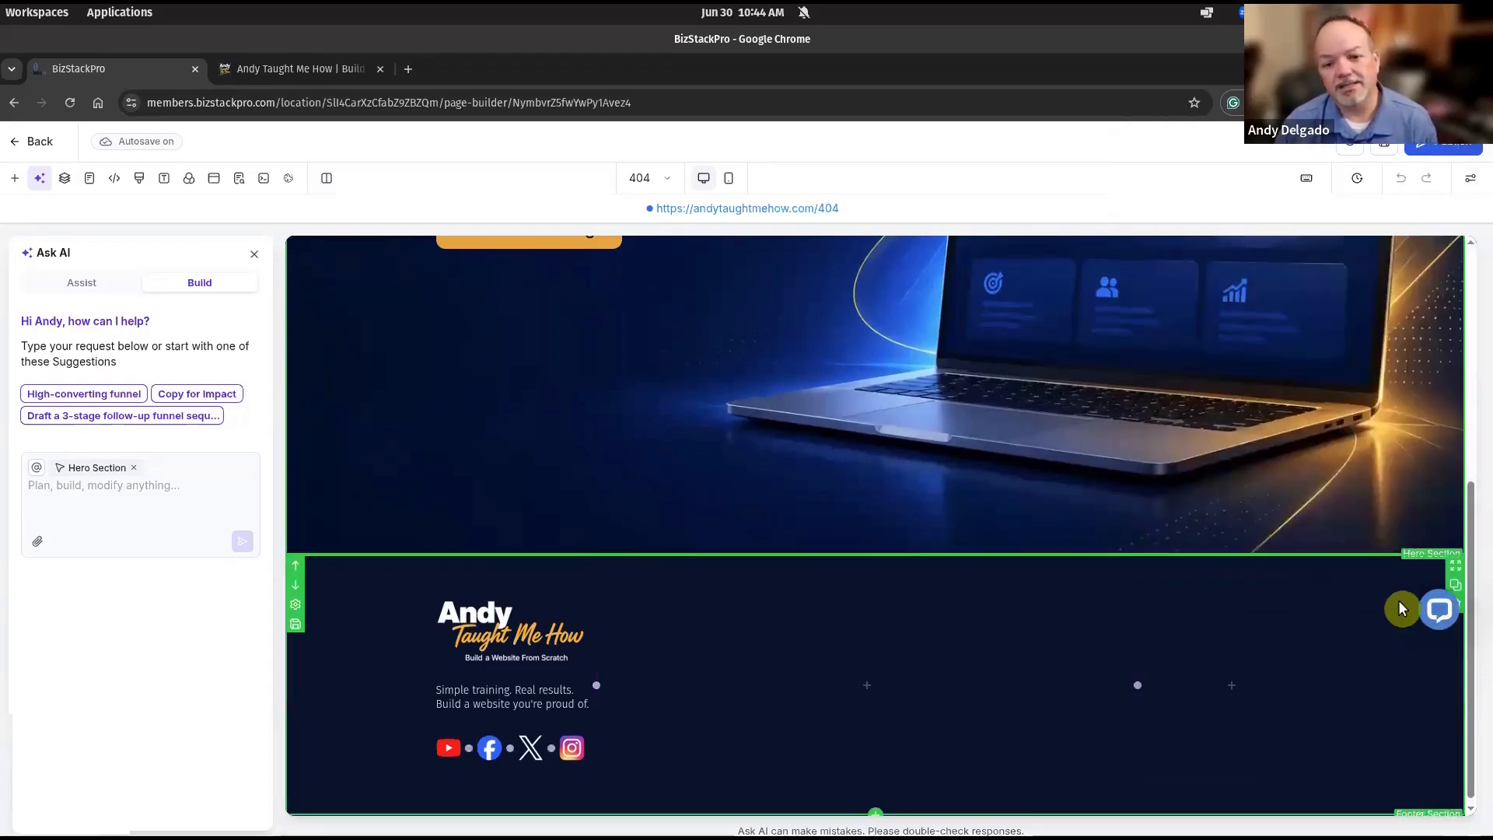
Delete the 404 page's old footer section.
click(766, 603)
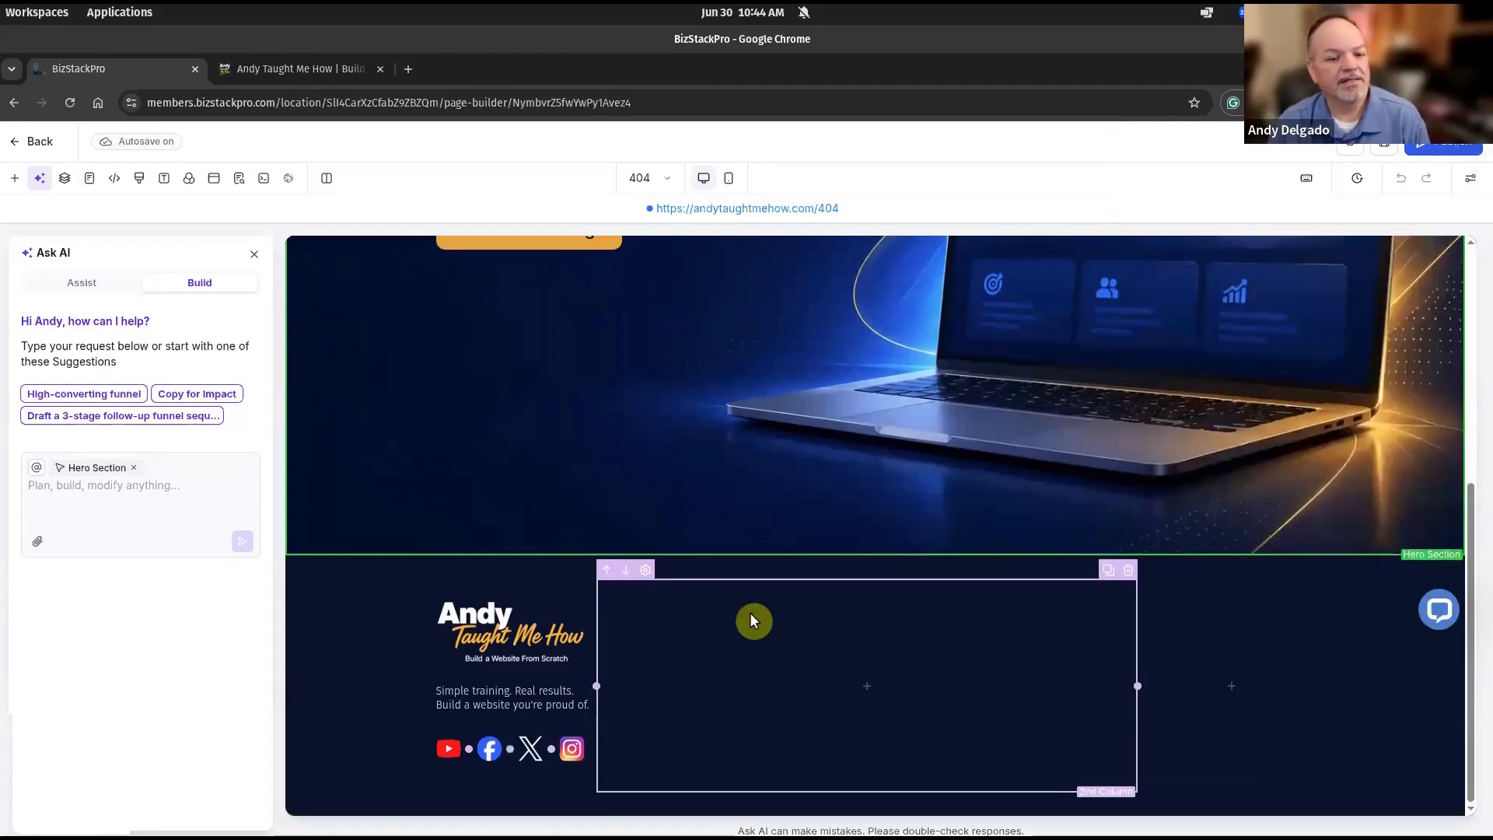
click(1364, 606)
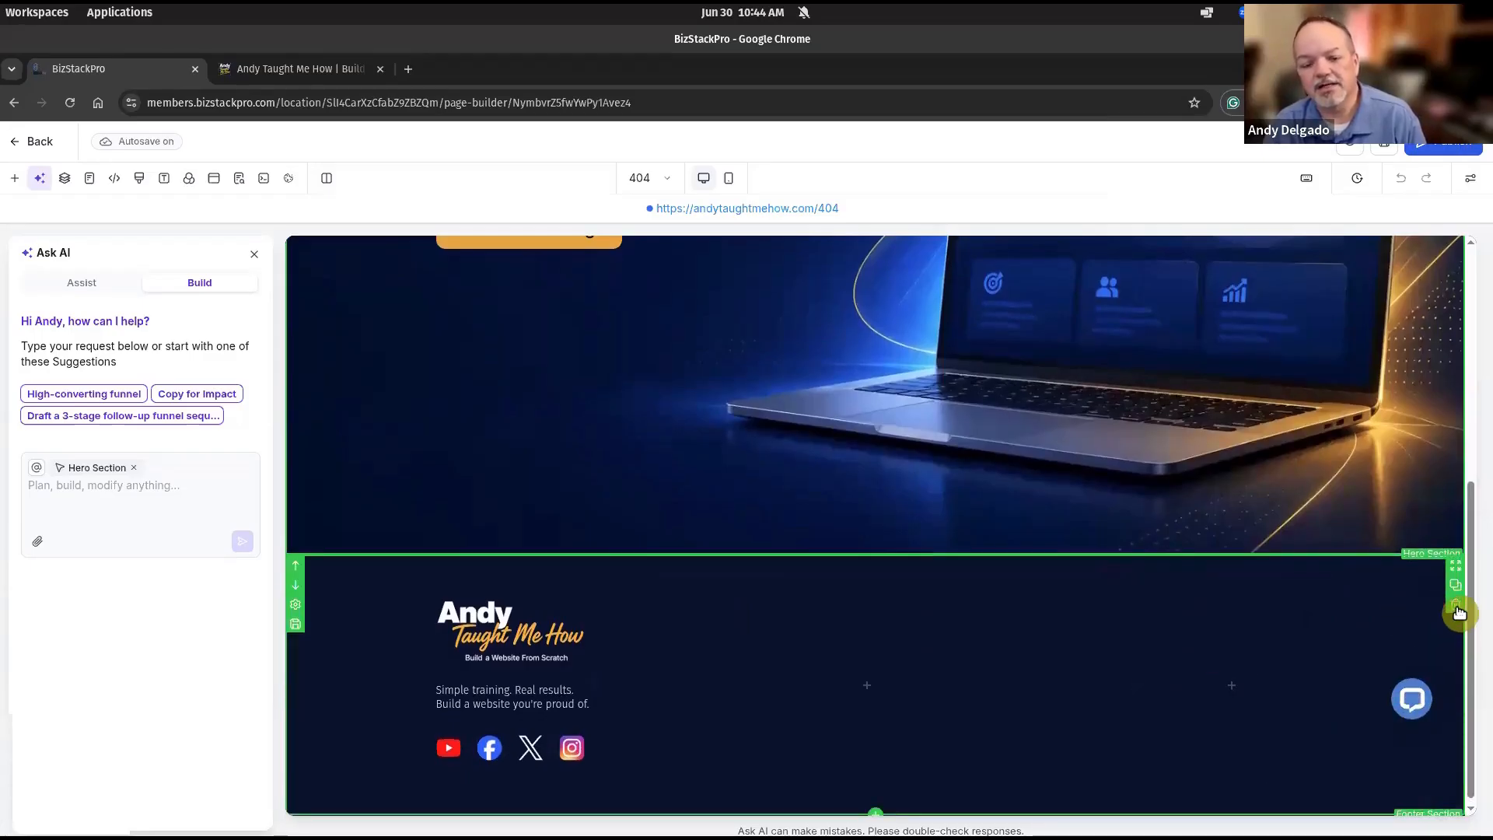
click(1457, 611)
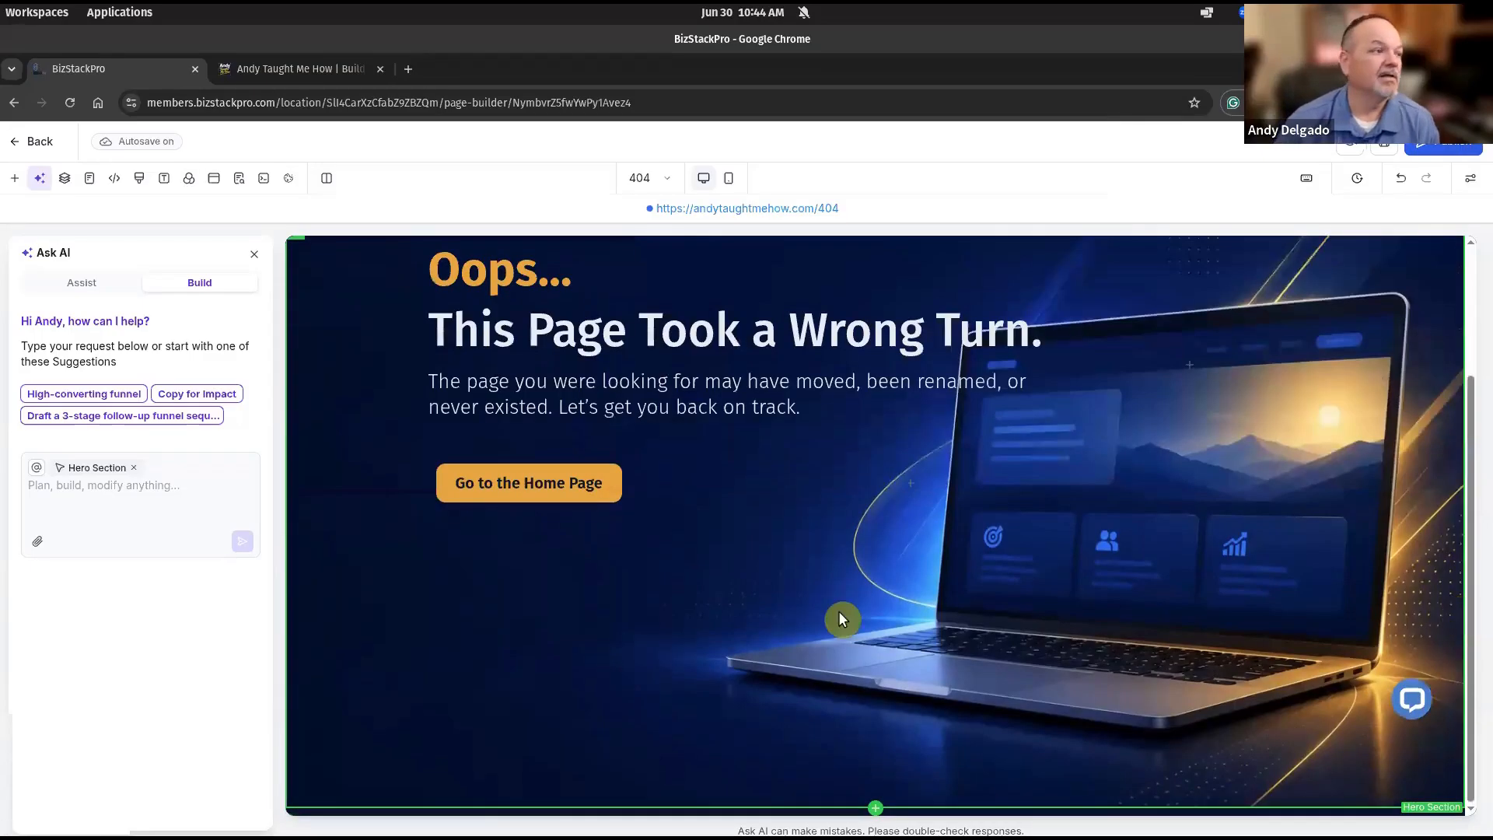
Drag ATMH Global Footer from Saved Assets > Global Sections to below the 404 hero.
click(17, 182)
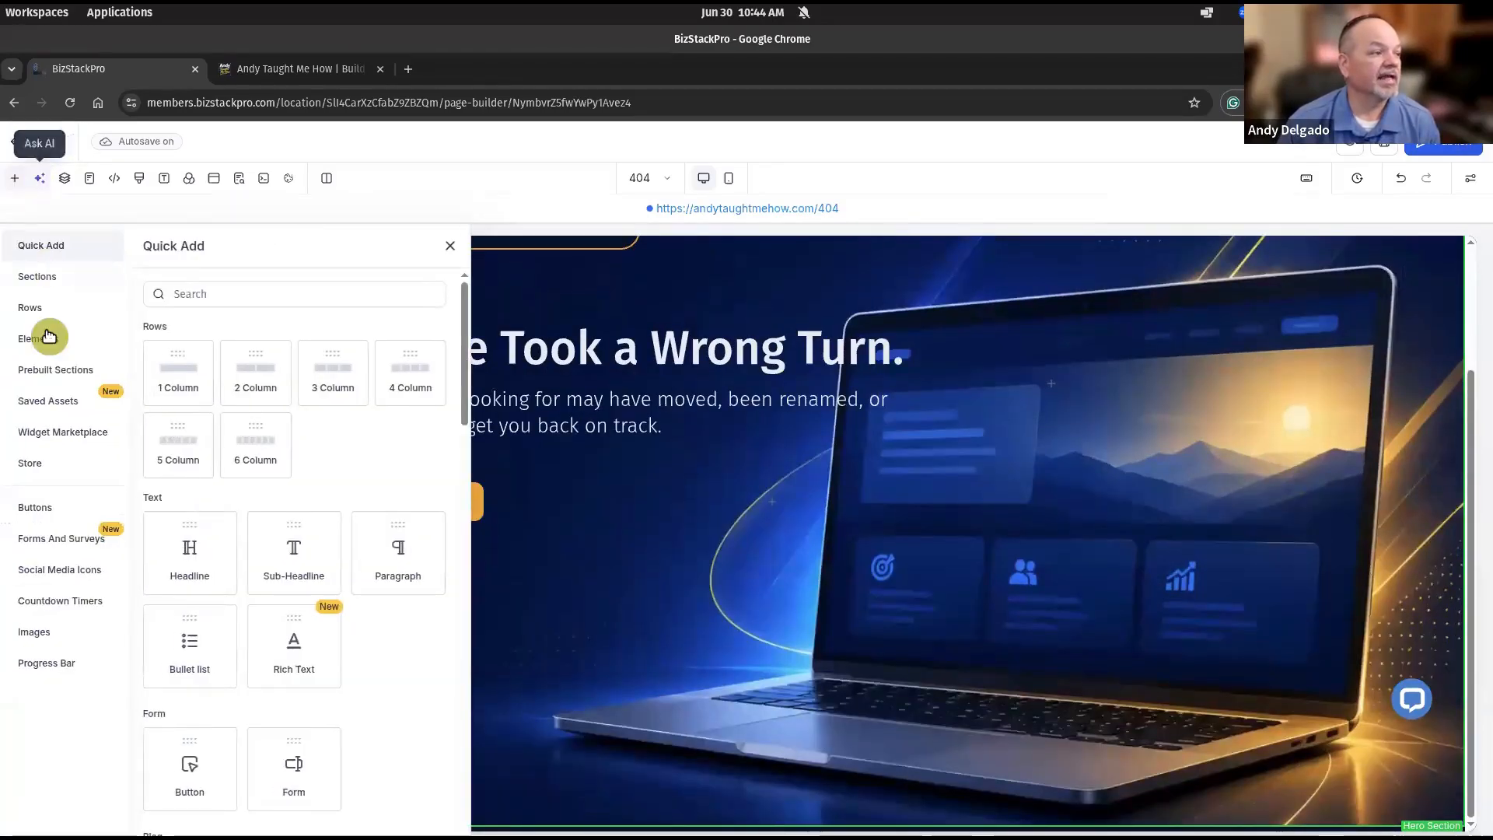
click(44, 405)
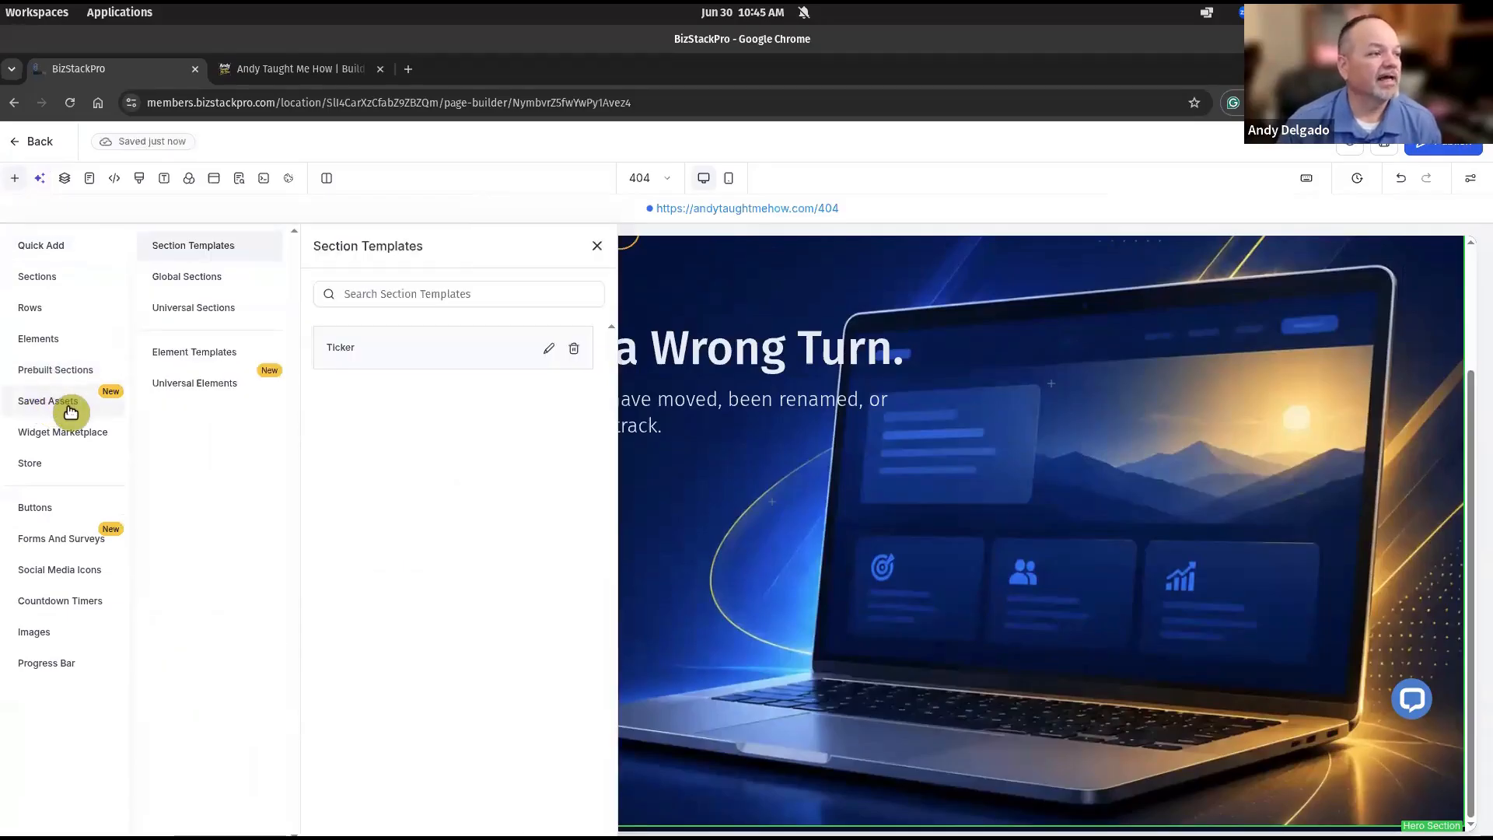
click(201, 285)
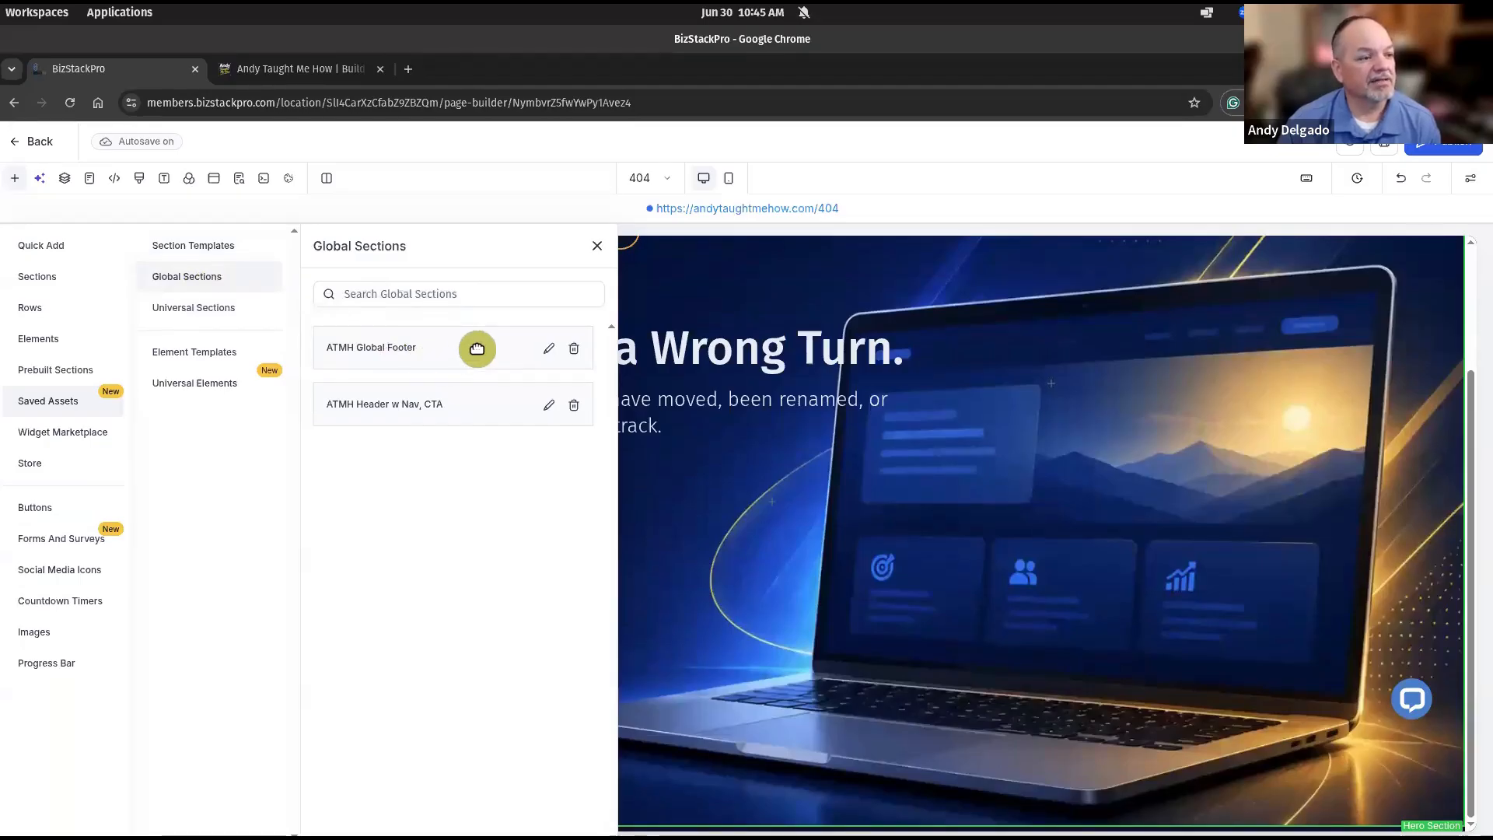
drag(477, 349, 739, 675)
drag(594, 488, 800, 826)
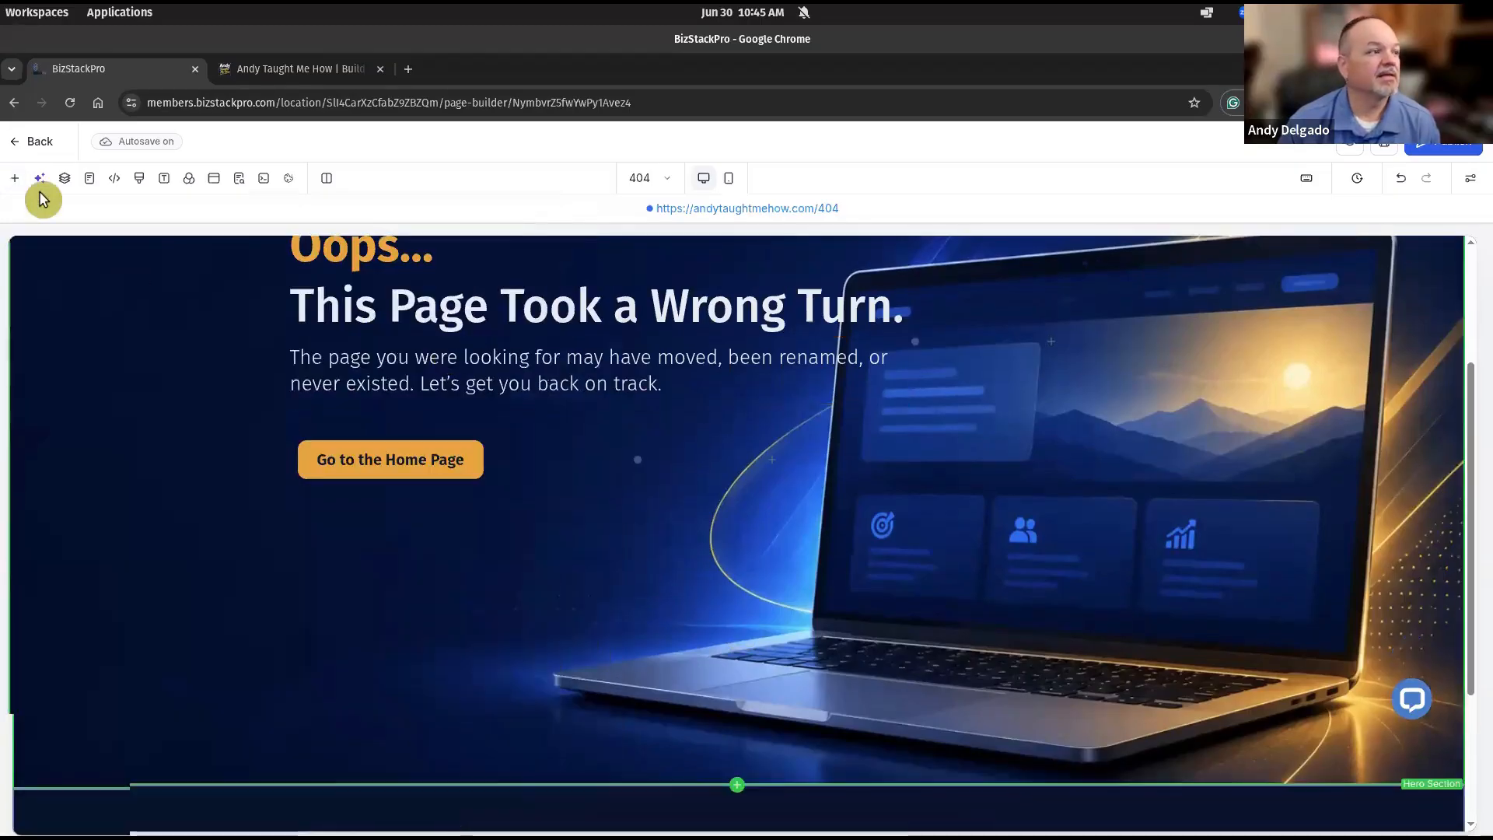
scroll(341, 388, down, 3)
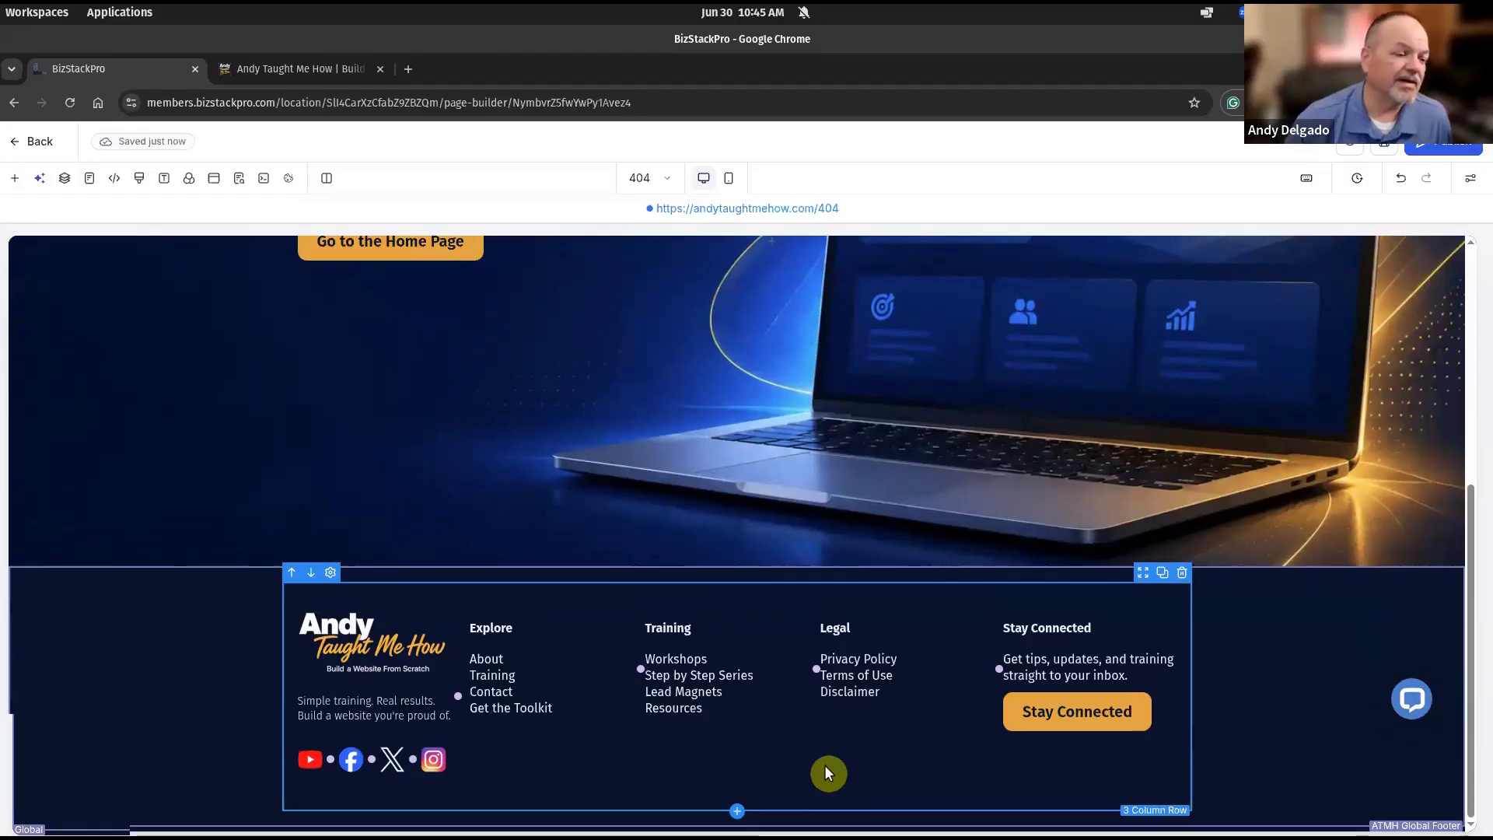
click(382, 649)
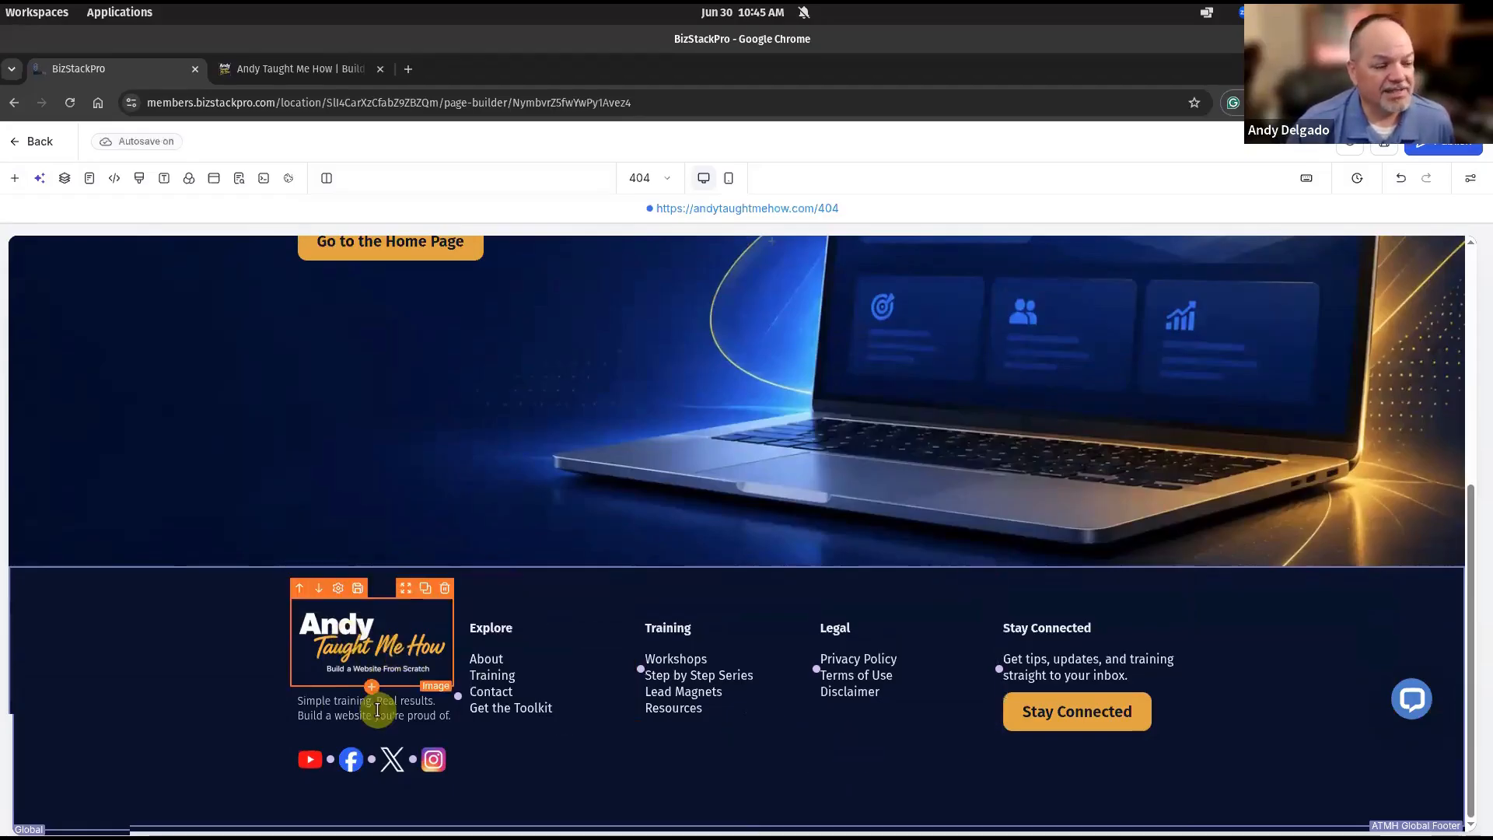
click(1149, 723)
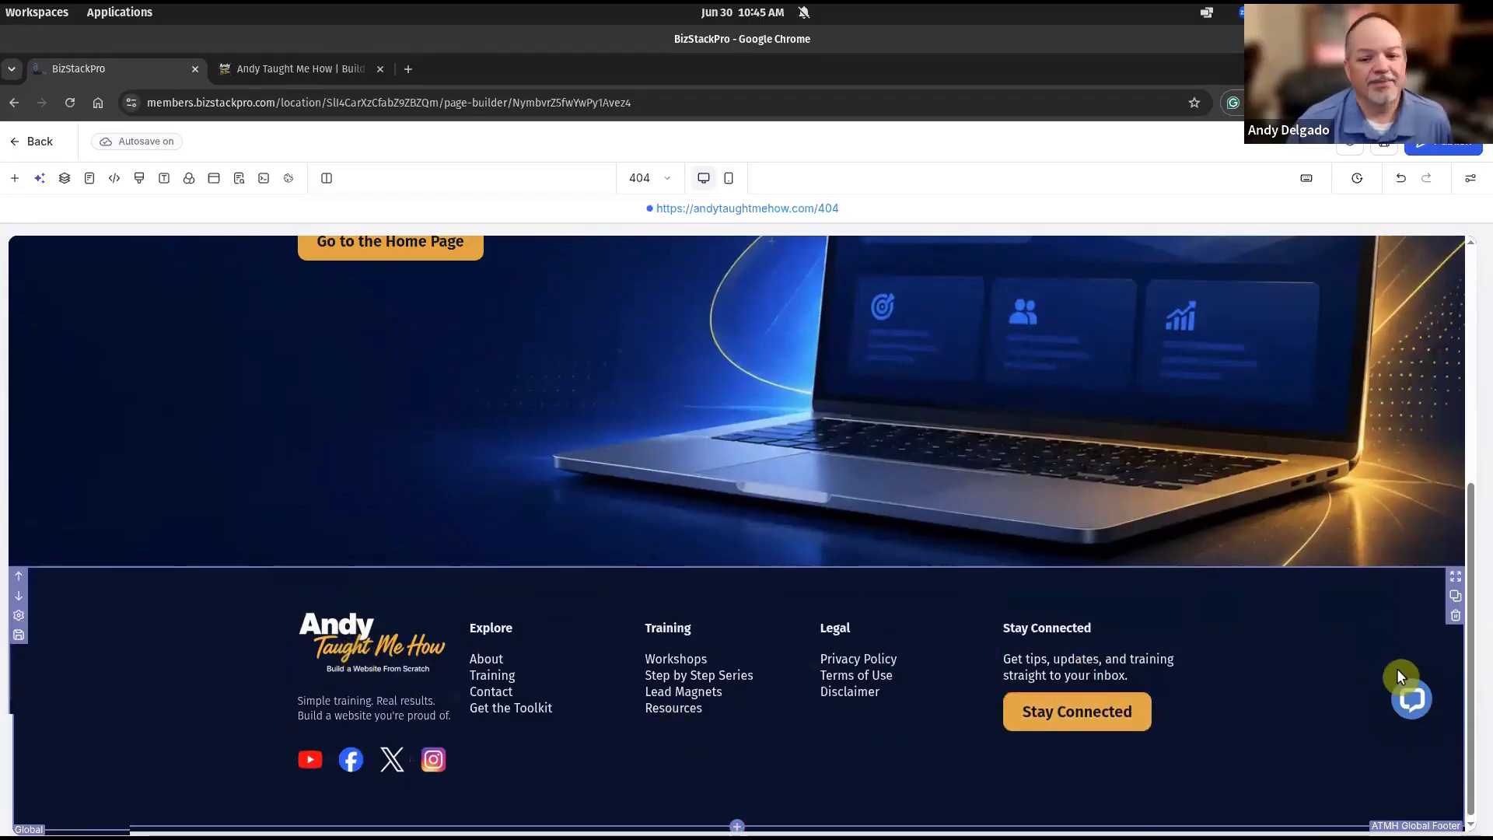
scroll(1399, 676, up, 5)
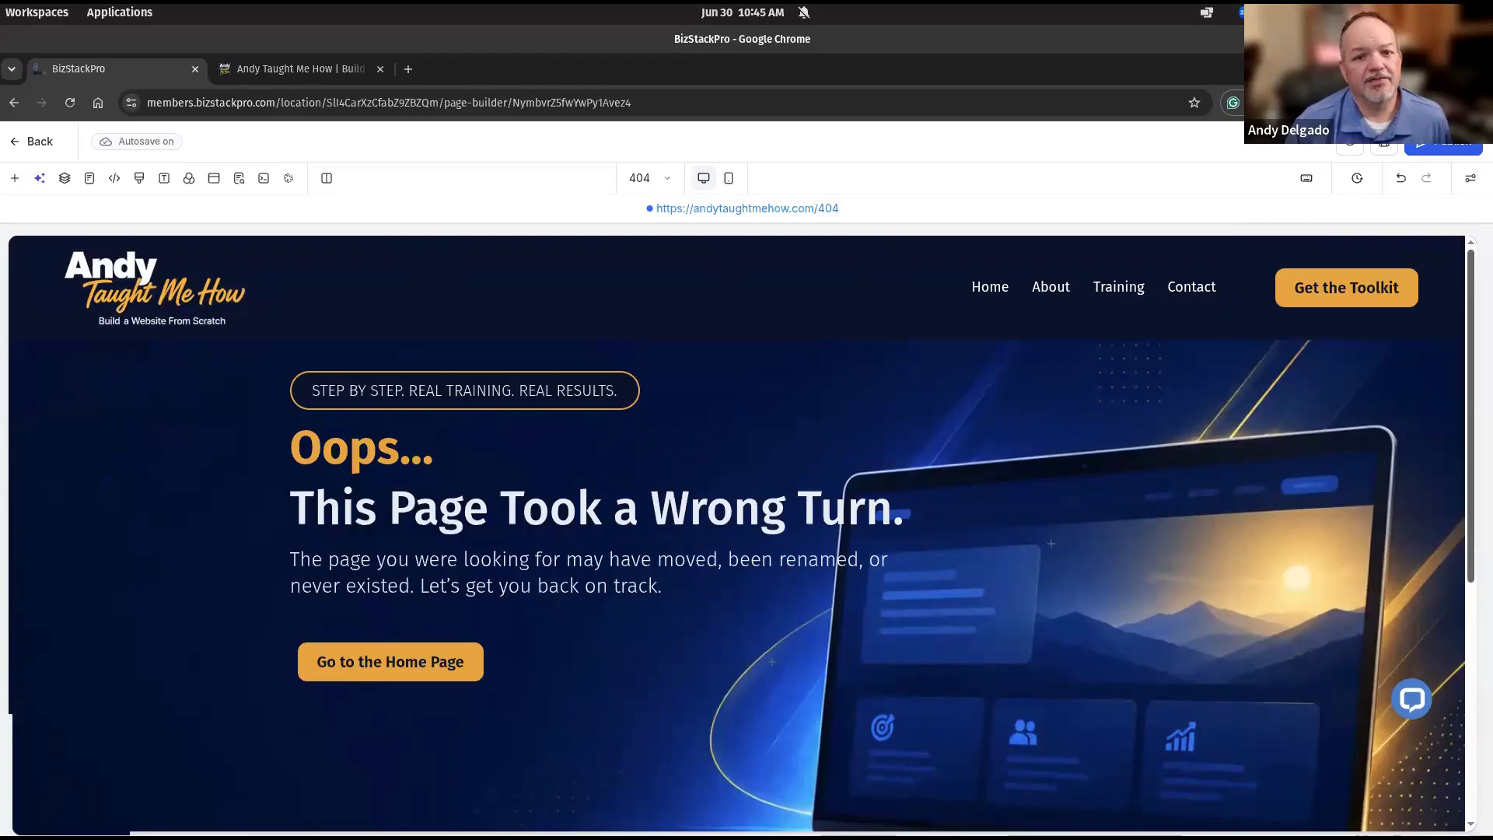
scroll(816, 643, down, 5)
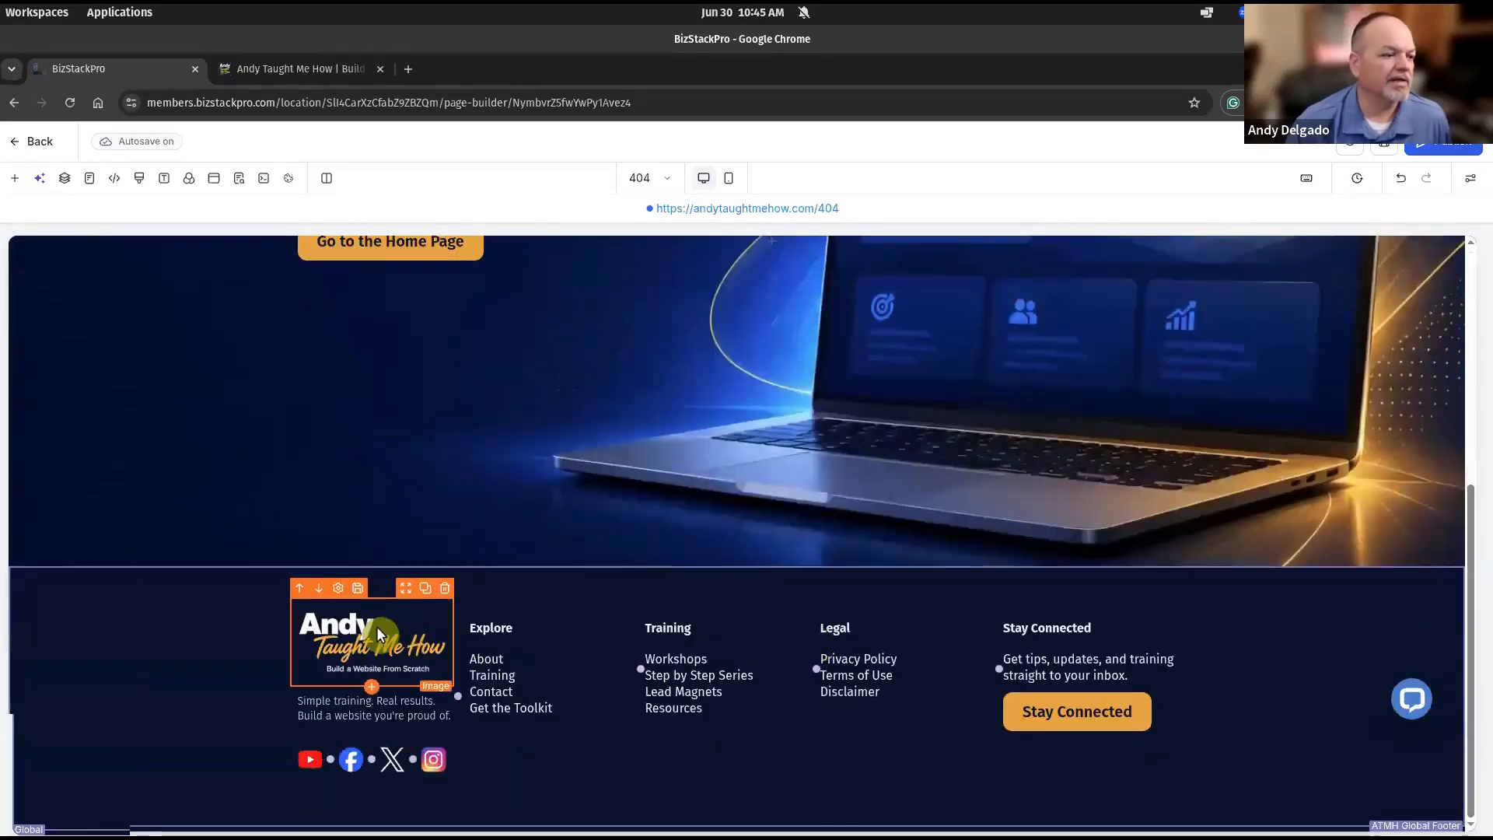
Confirm the footer logo and YouTube icon use custom class atmh-hover-zoom, then publish the 404 page.
click(368, 650)
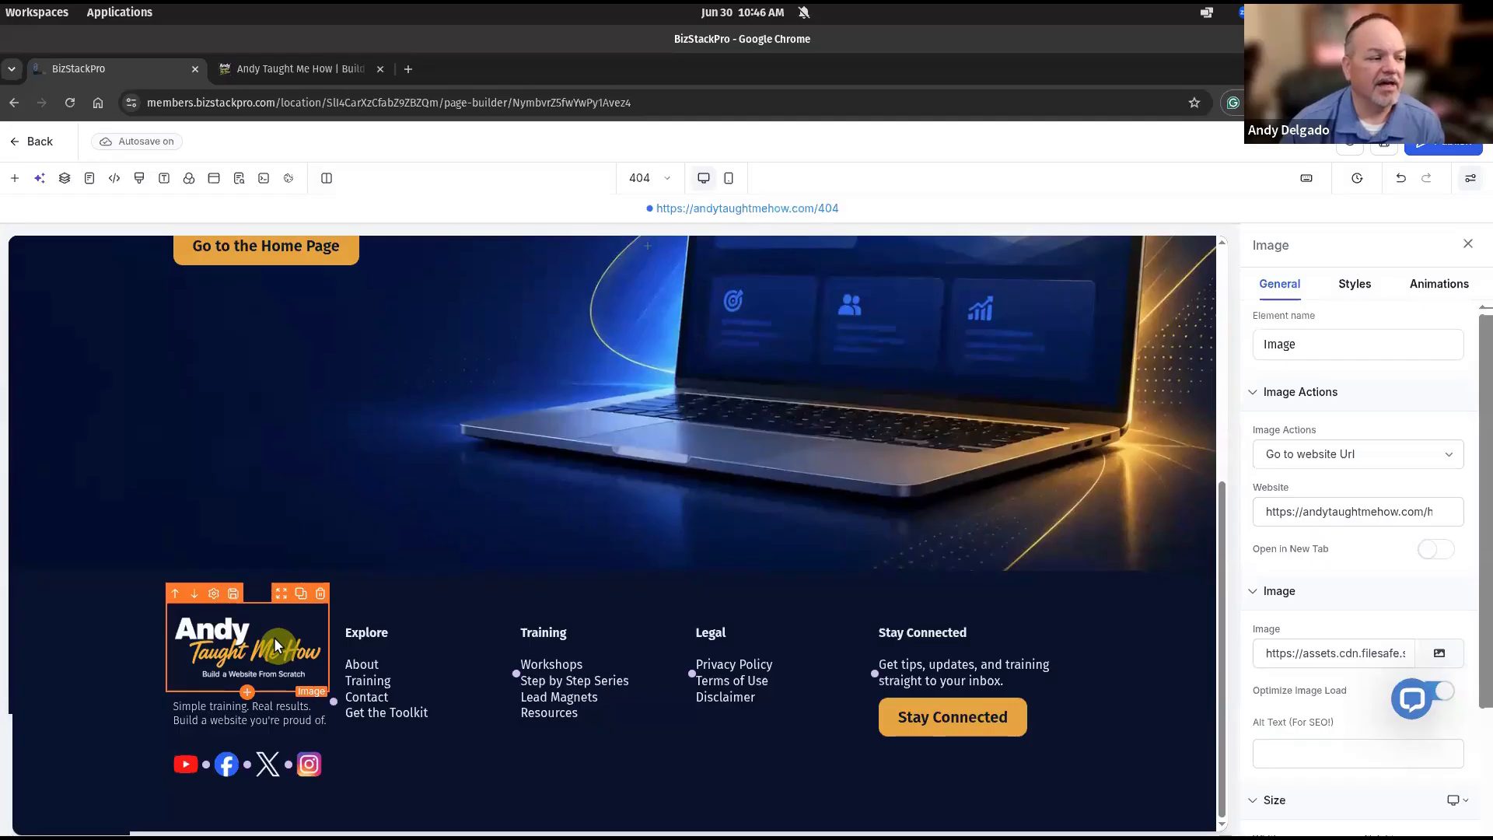
click(184, 763)
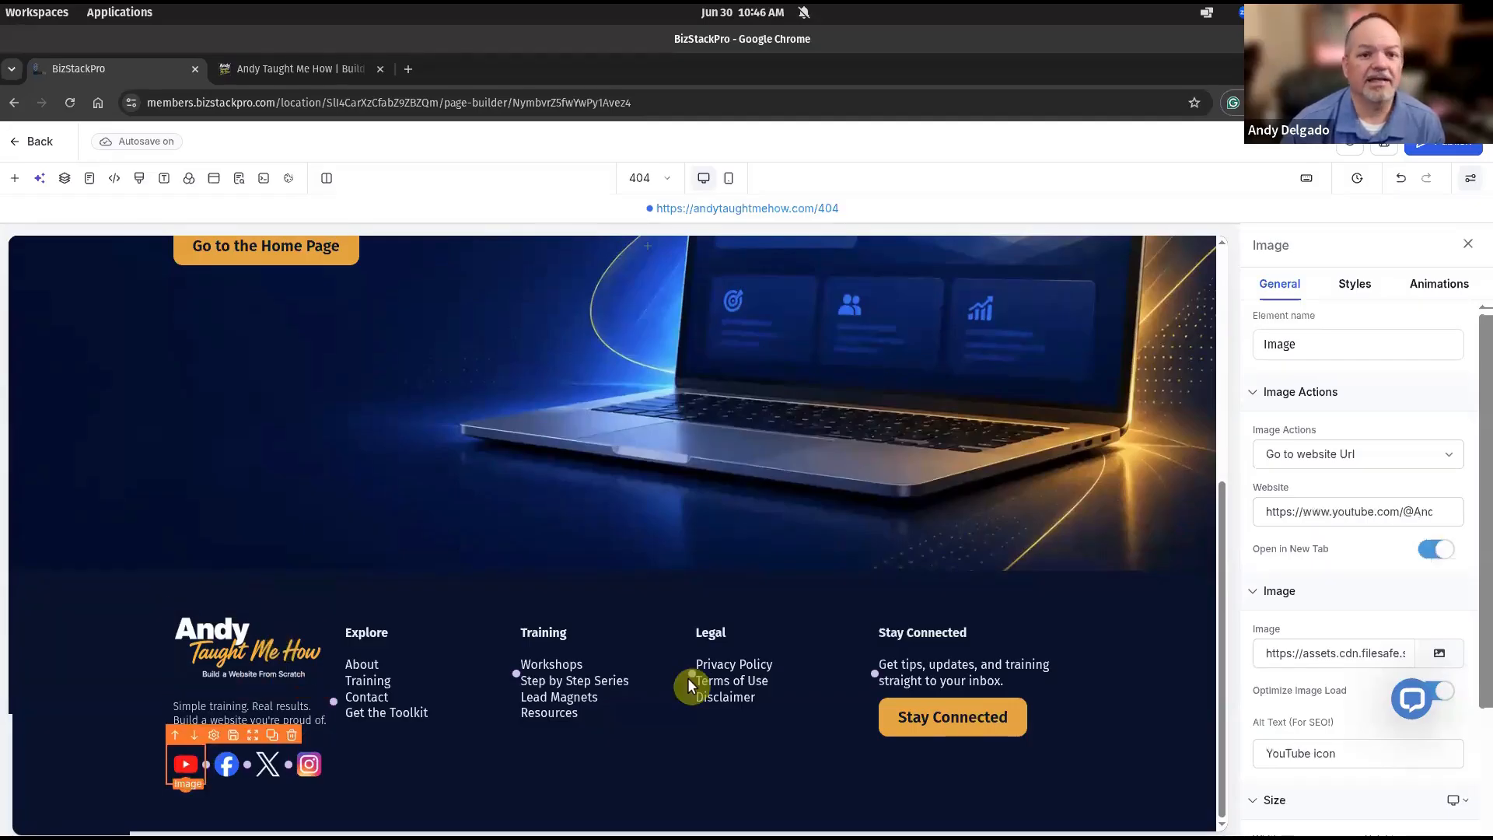
click(1366, 292)
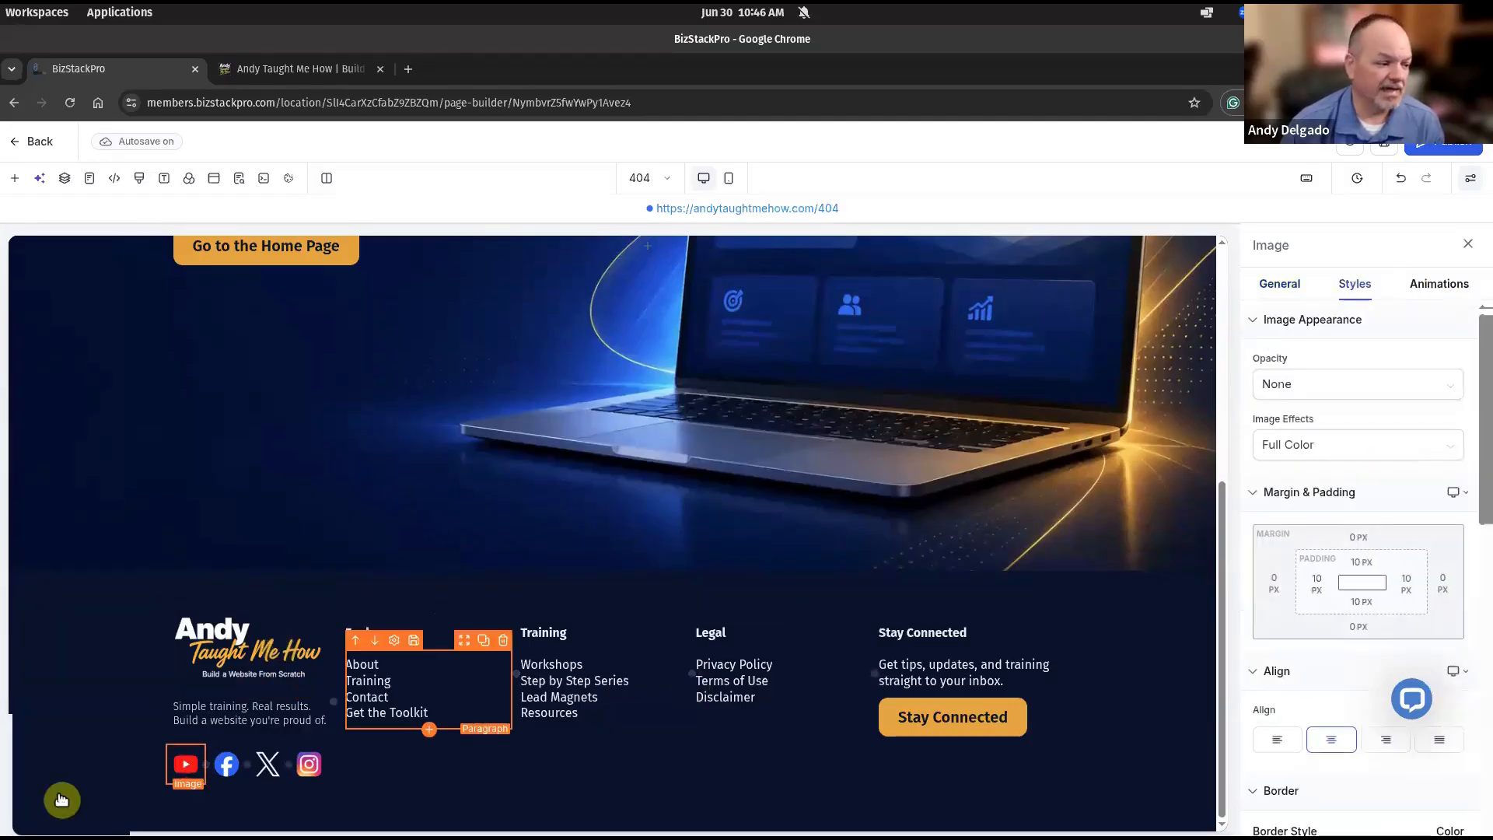
scroll(1368, 517, down, 10)
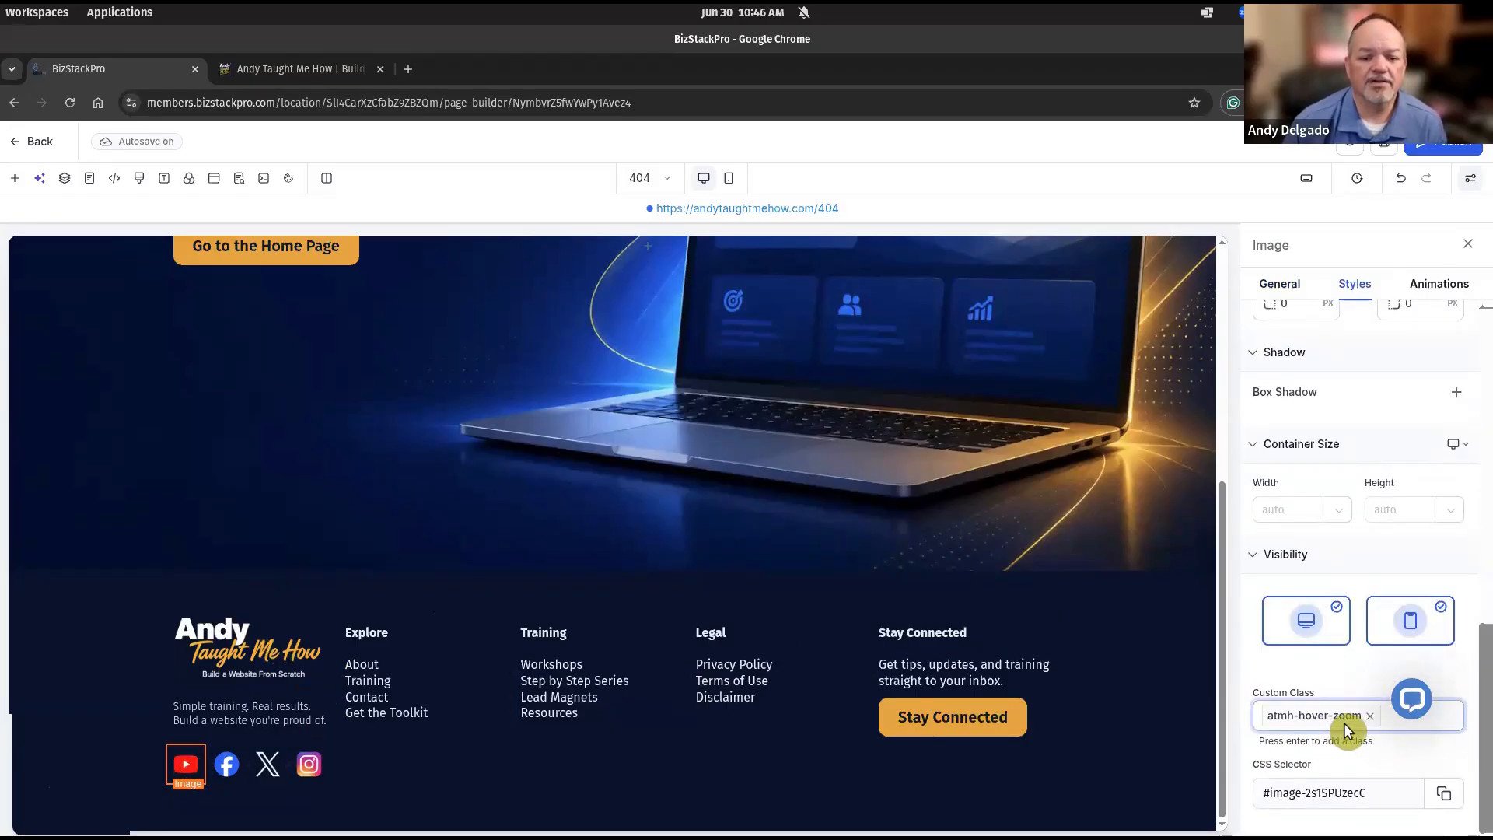
click(232, 631)
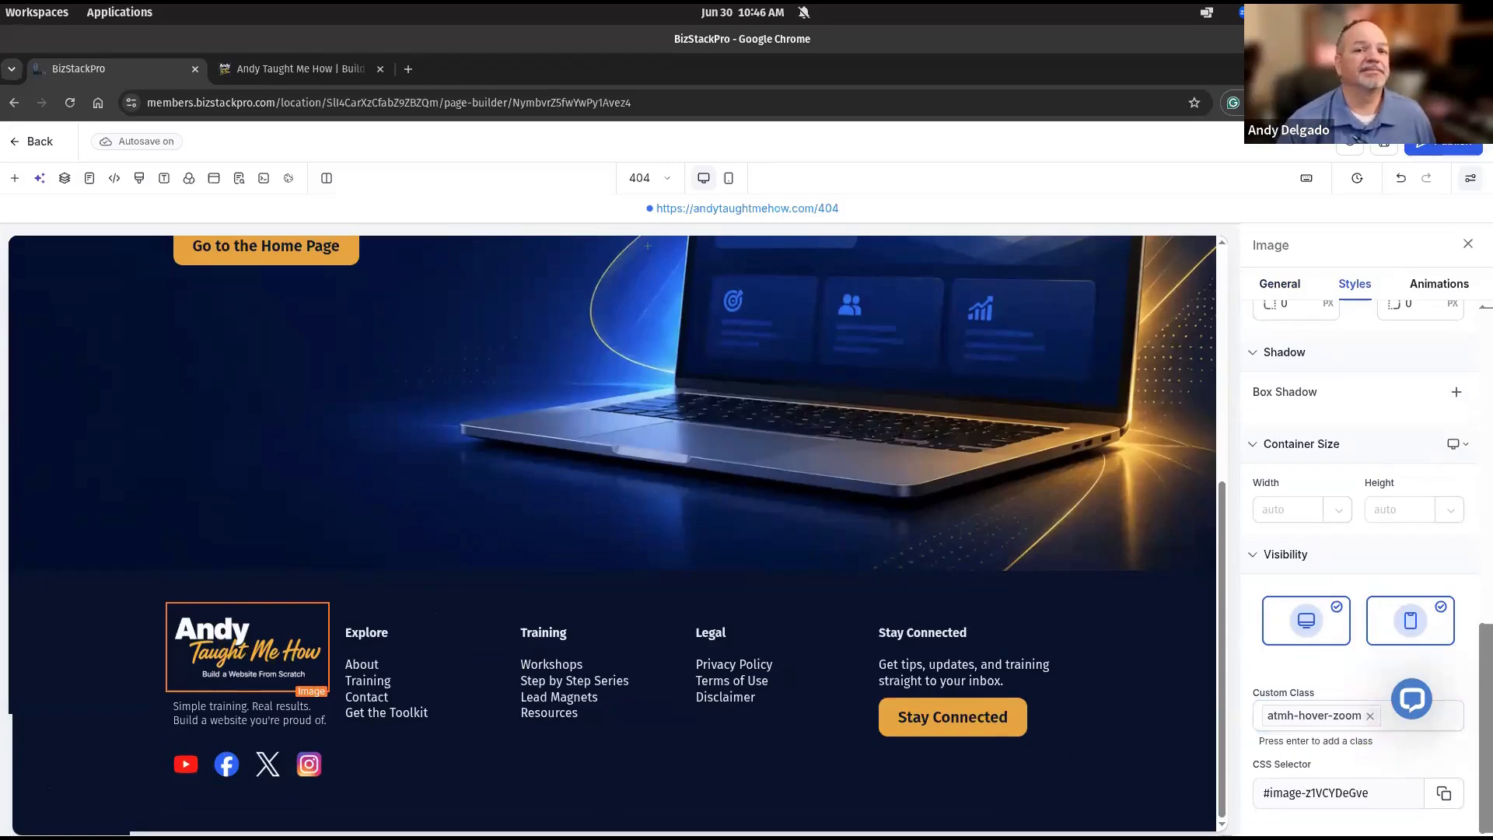
click(1445, 146)
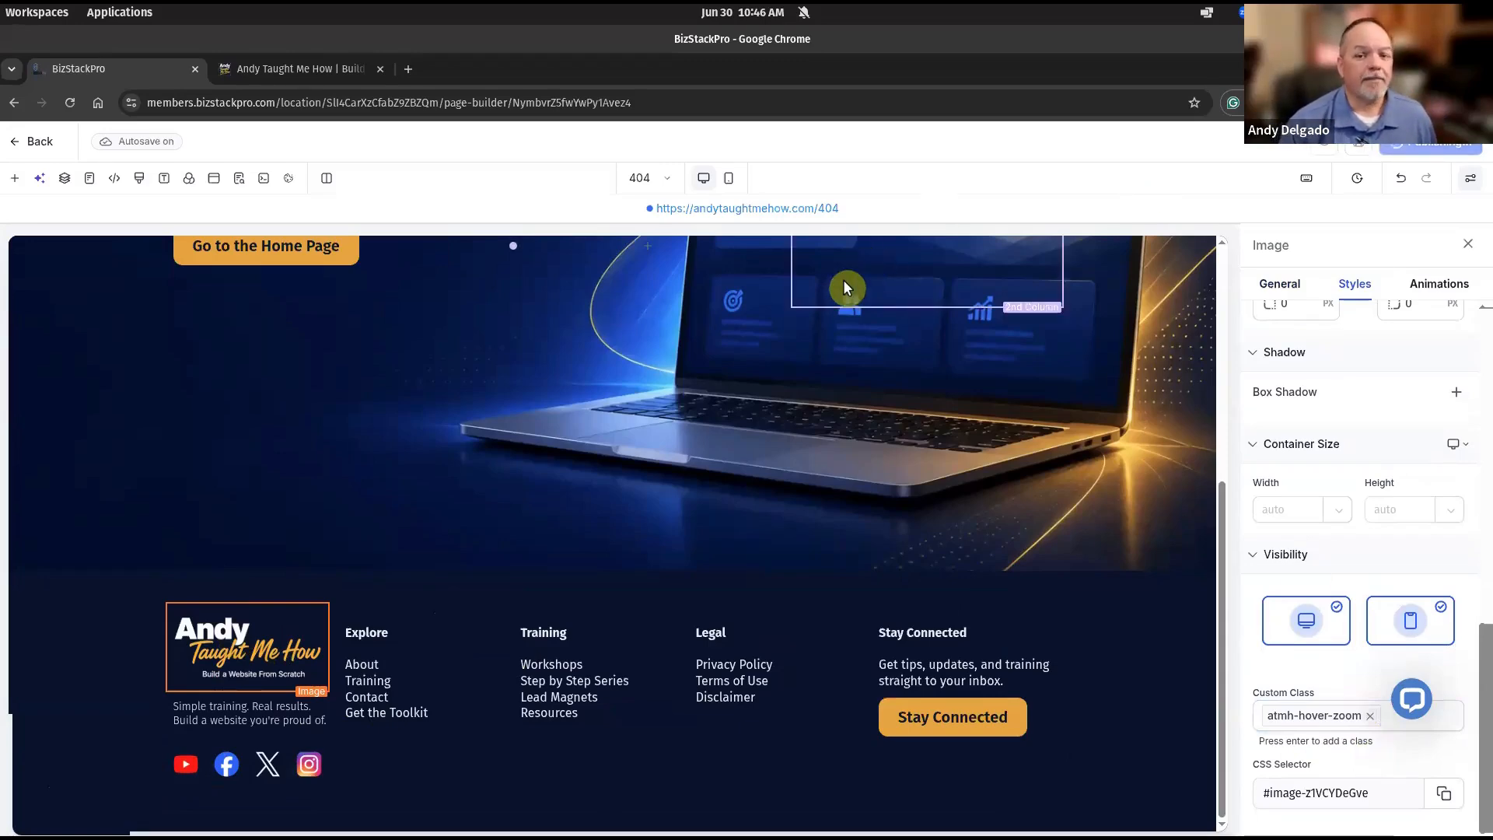
Open the live 404 page, follow its footer logo to the homepage, then return to the builder.
click(761, 209)
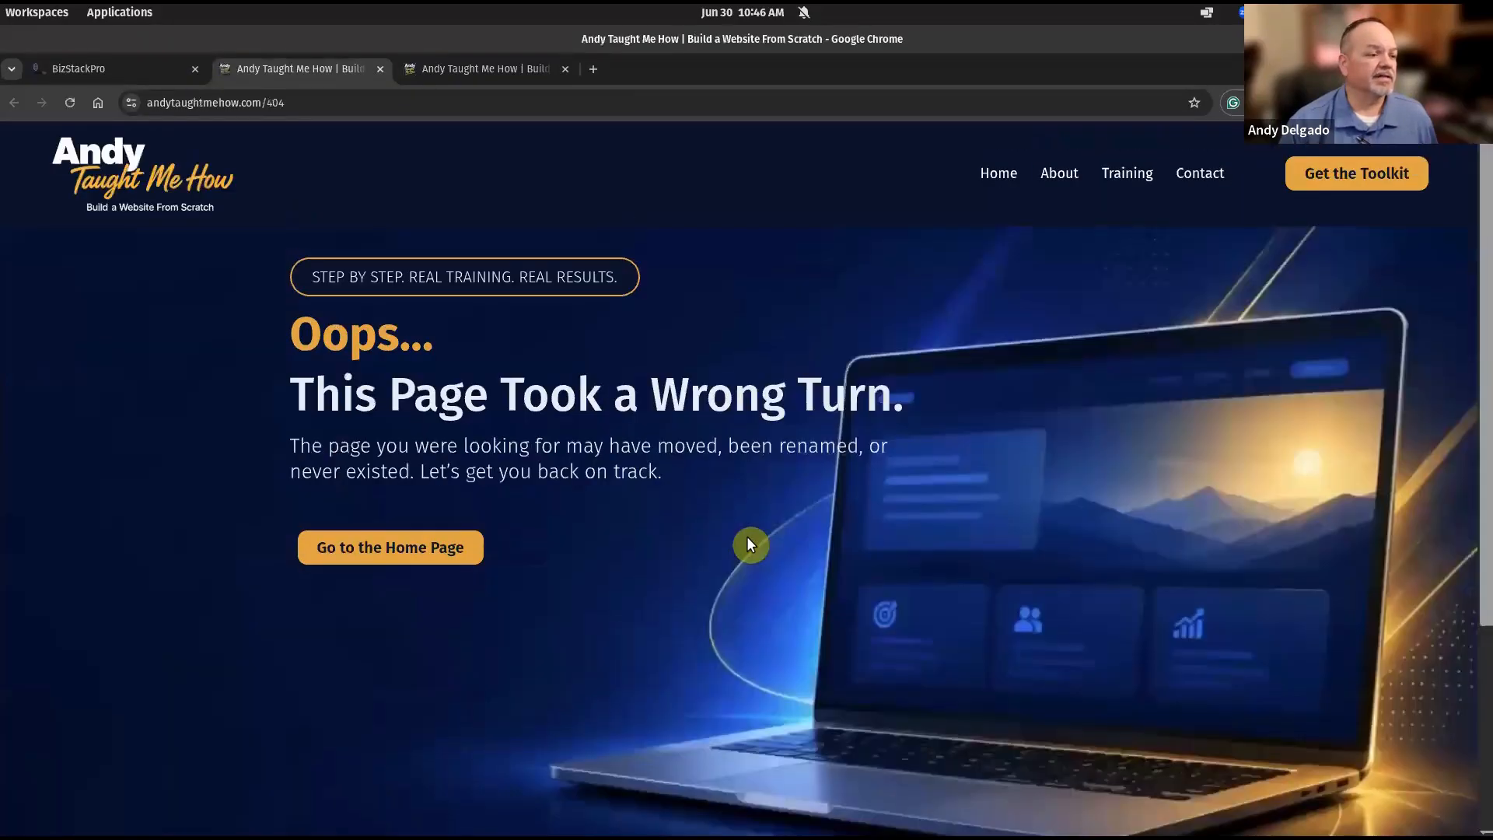
scroll(657, 490, down, 3)
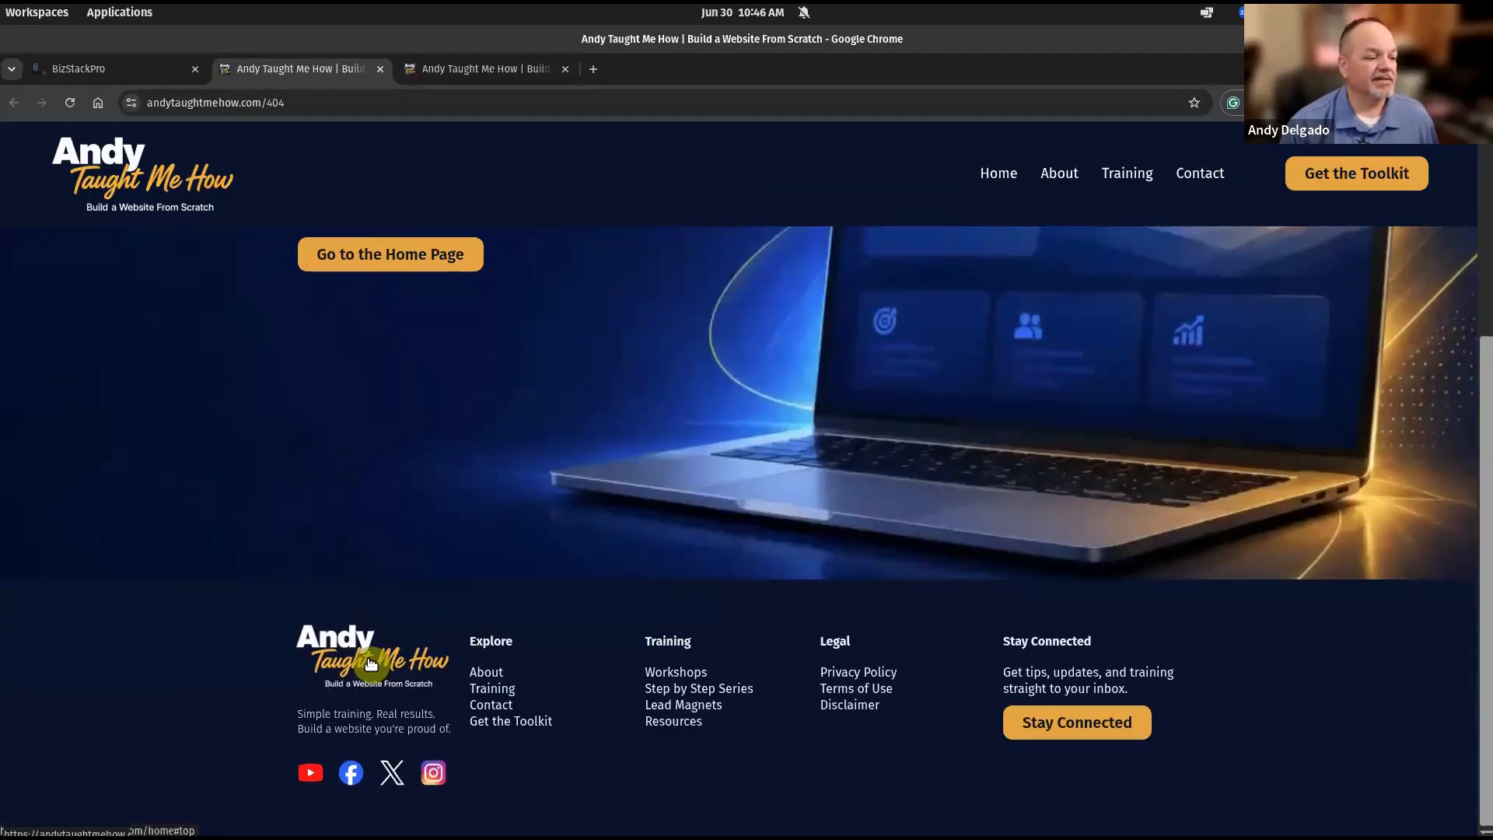
click(372, 651)
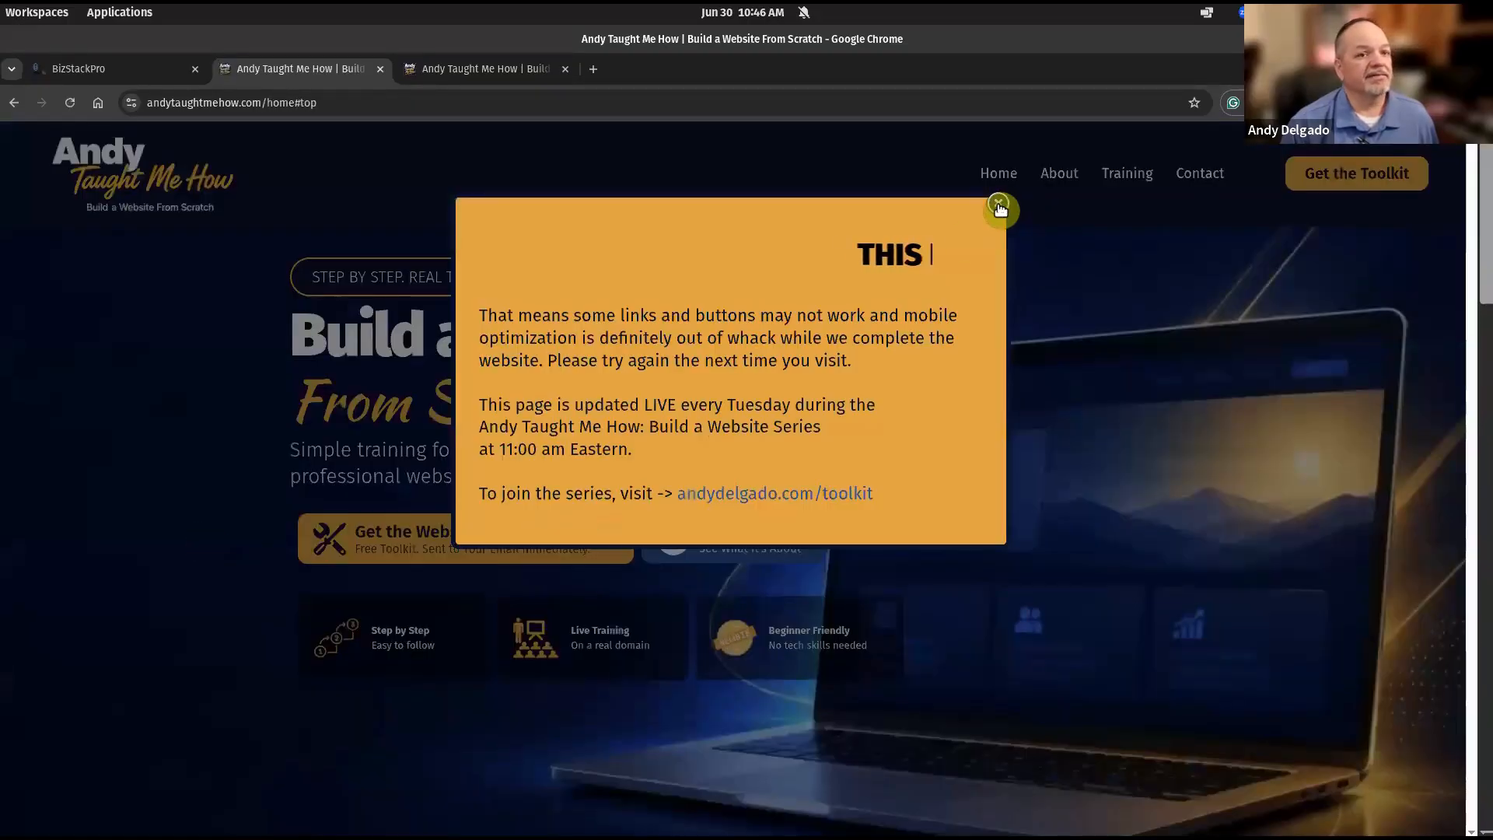
click(998, 205)
click(119, 67)
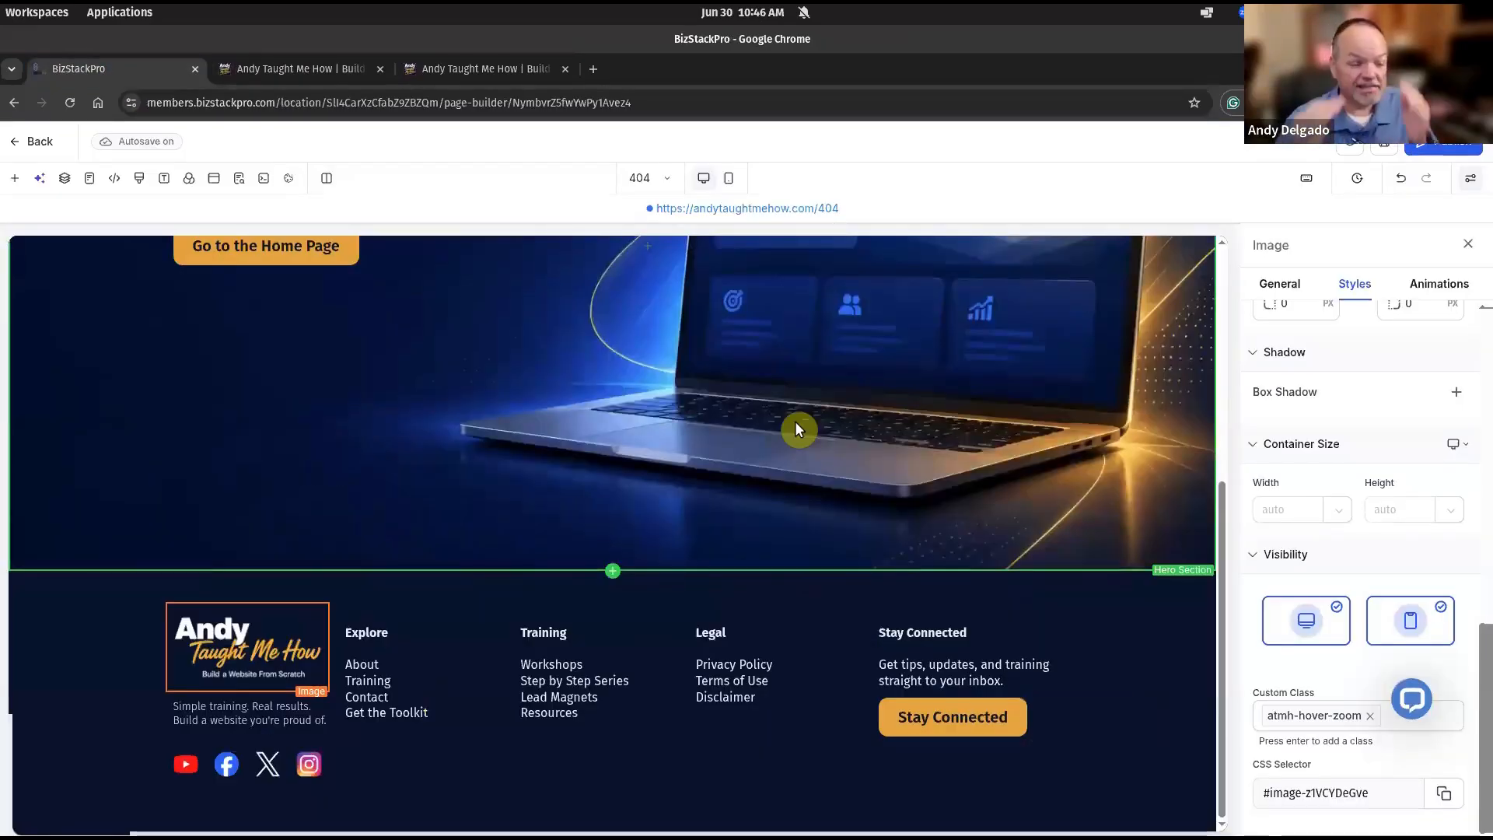
Choose Home from the page selector to edit the homepage.
click(669, 185)
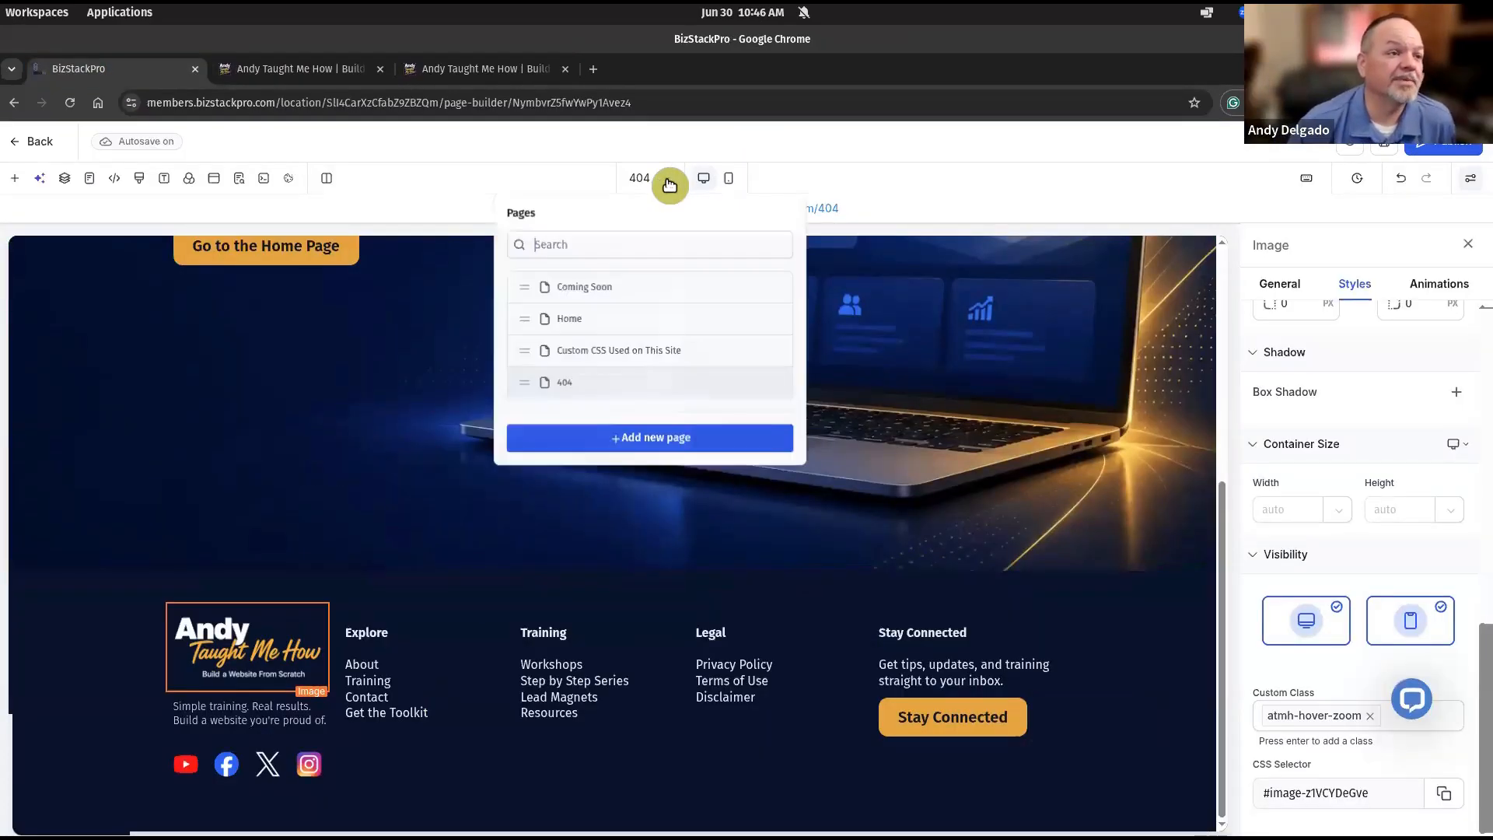
click(576, 318)
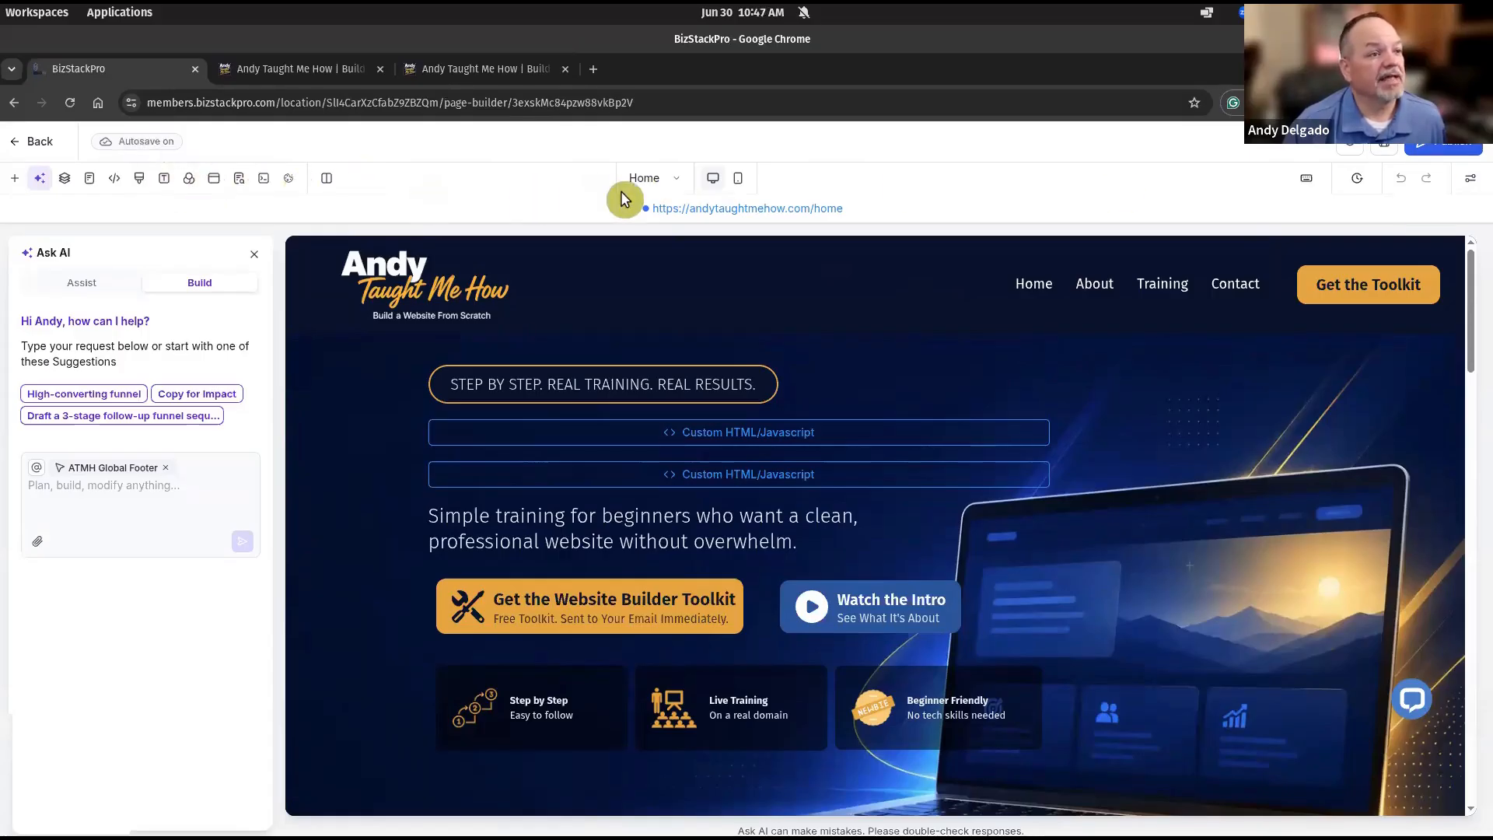
click(683, 184)
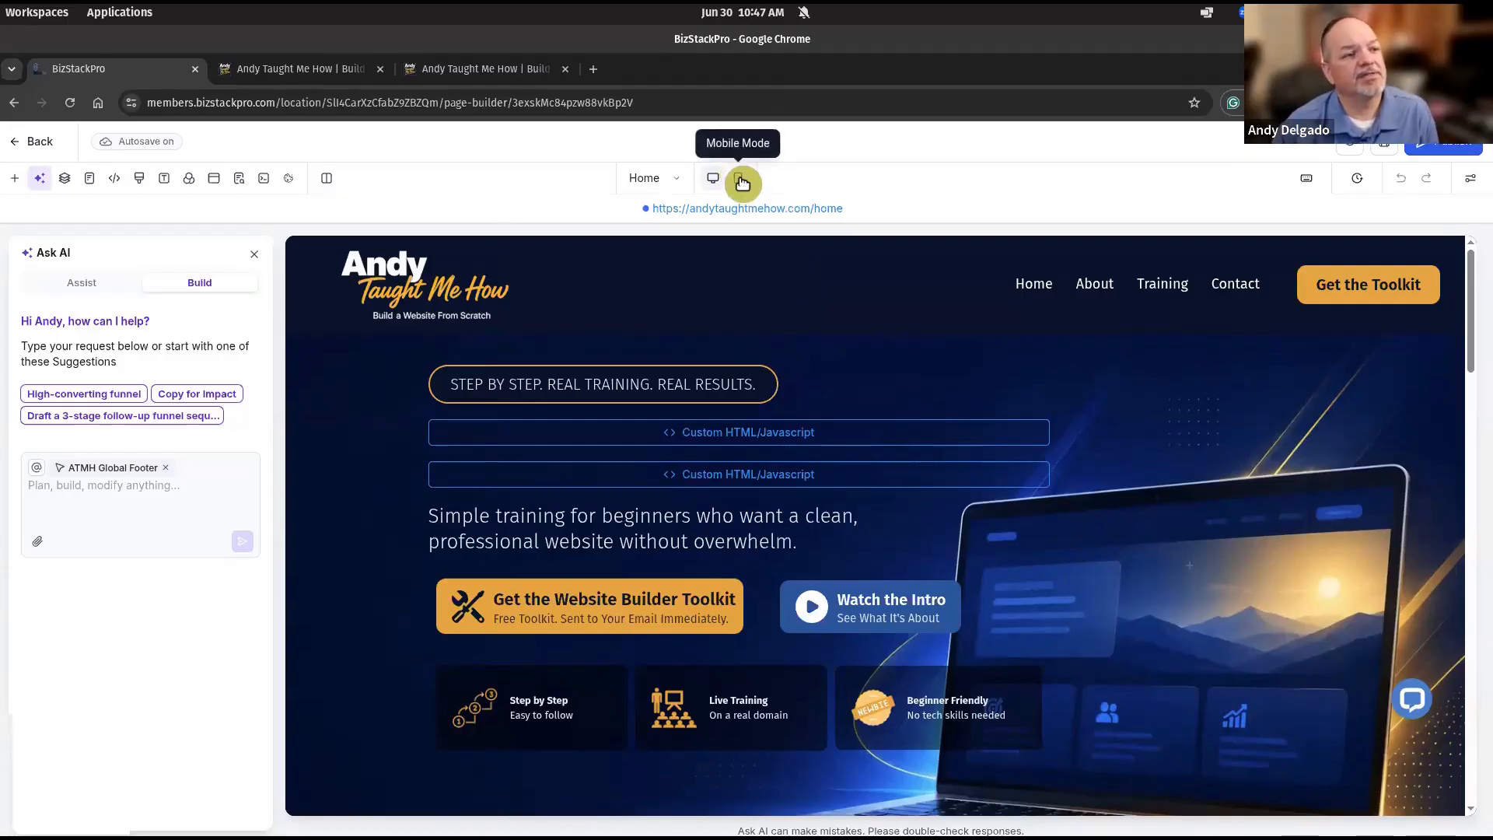
In mobile view, step the Home page sub headline font size down to 17 px.
click(740, 179)
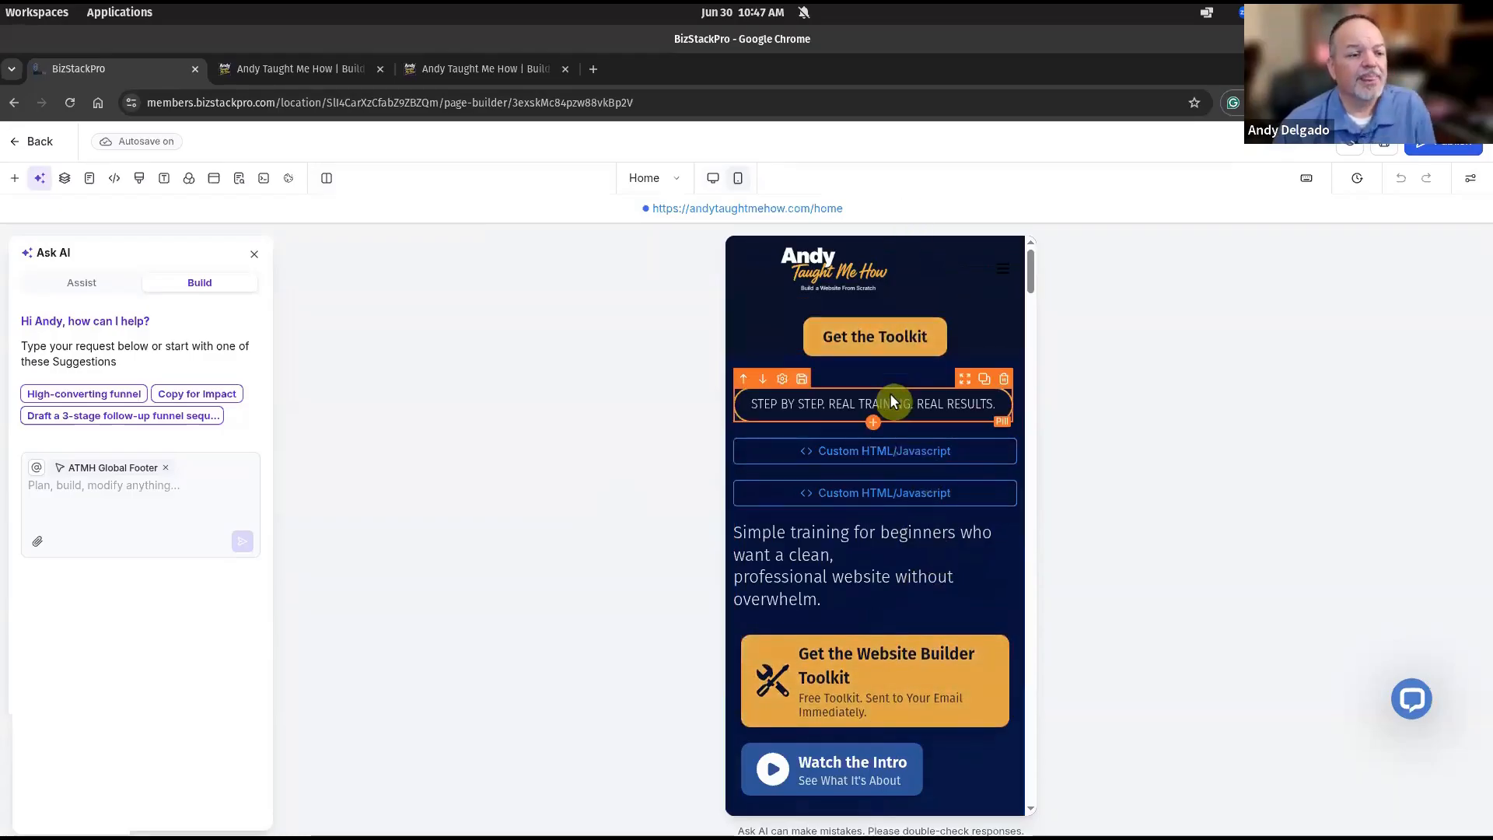
click(894, 557)
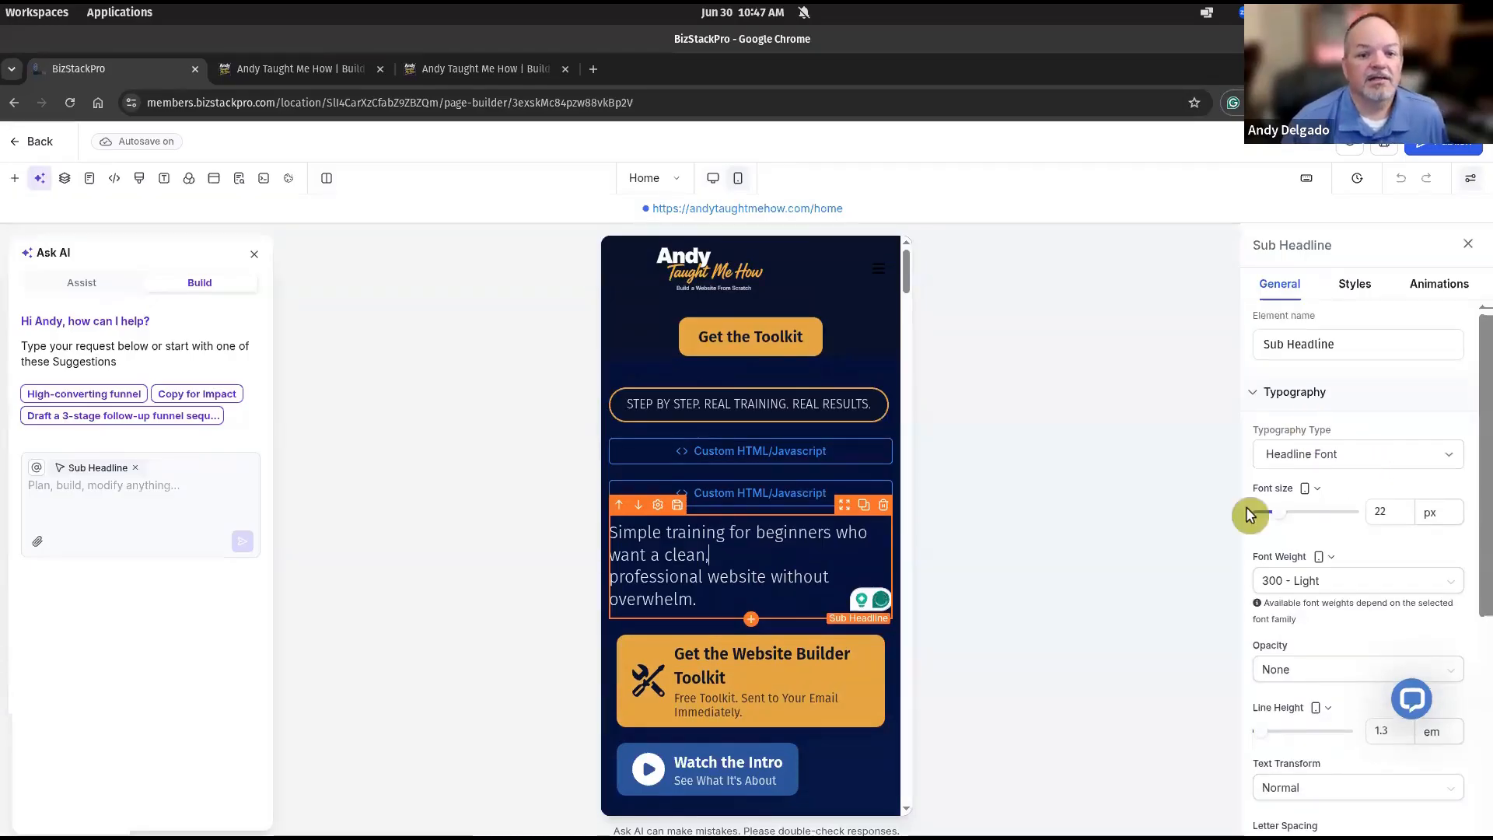
click(1307, 490)
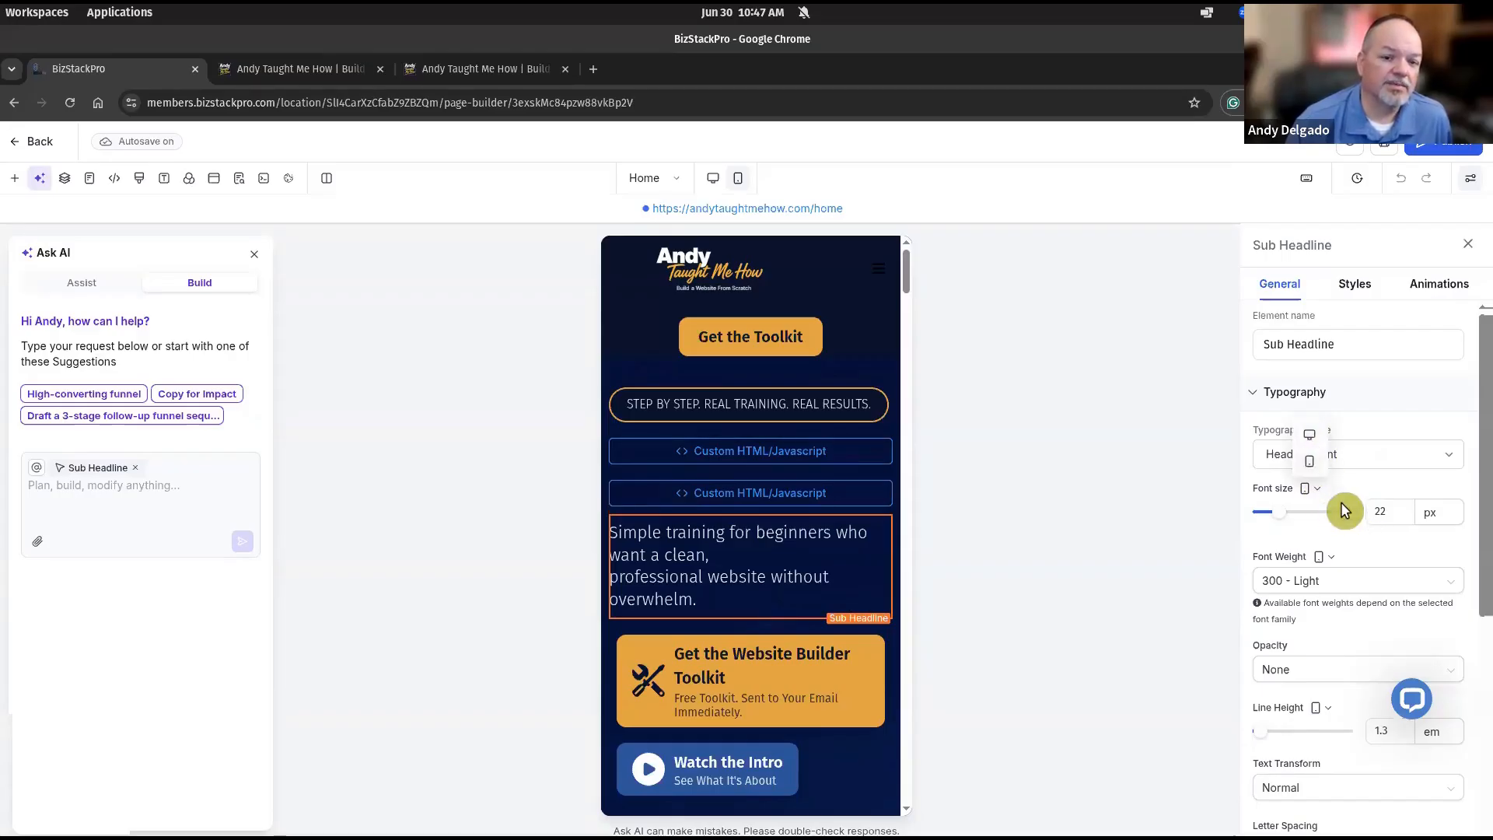
click(1305, 492)
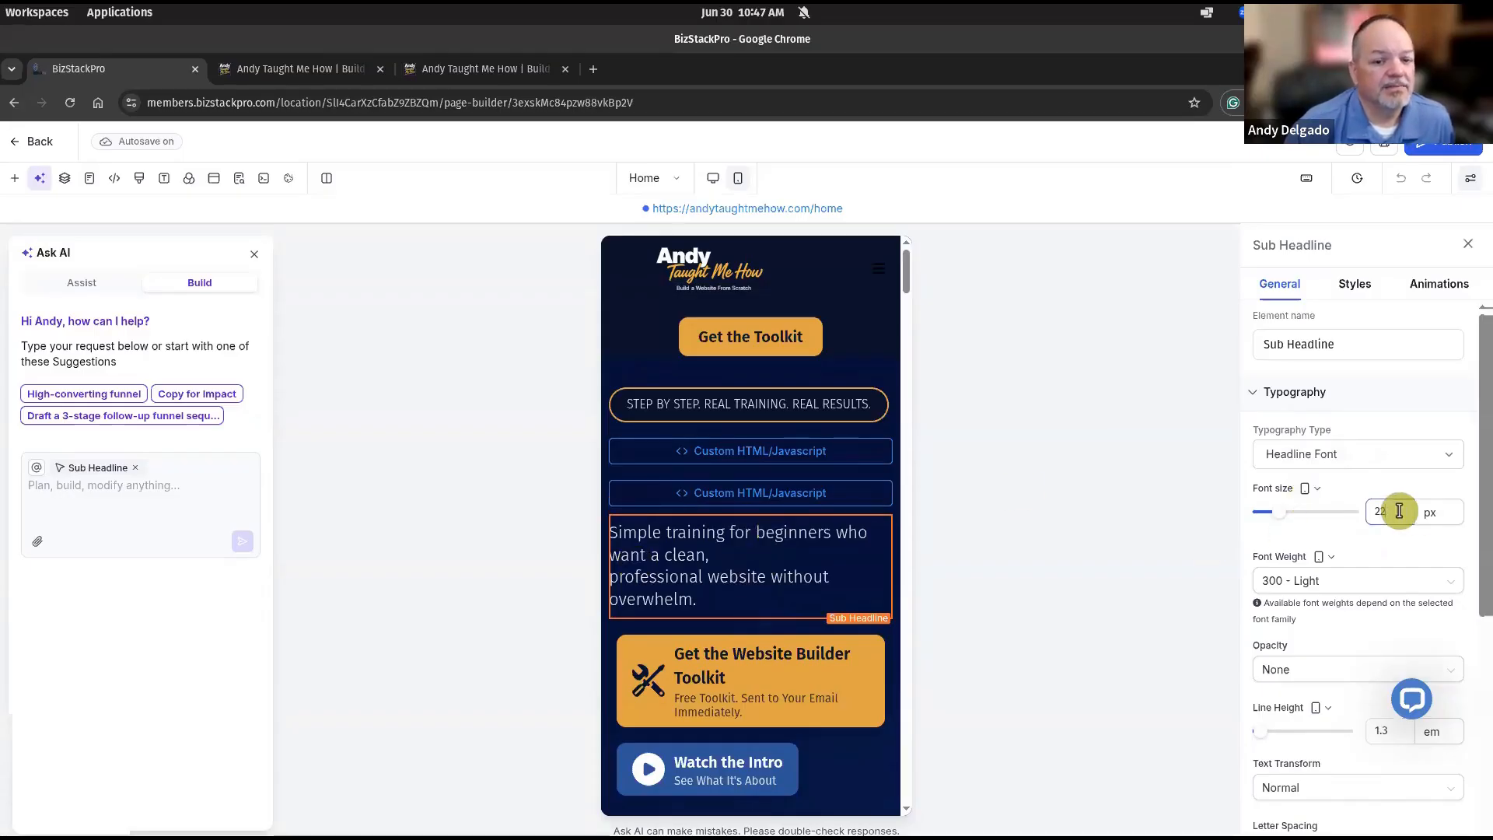
key(Down)
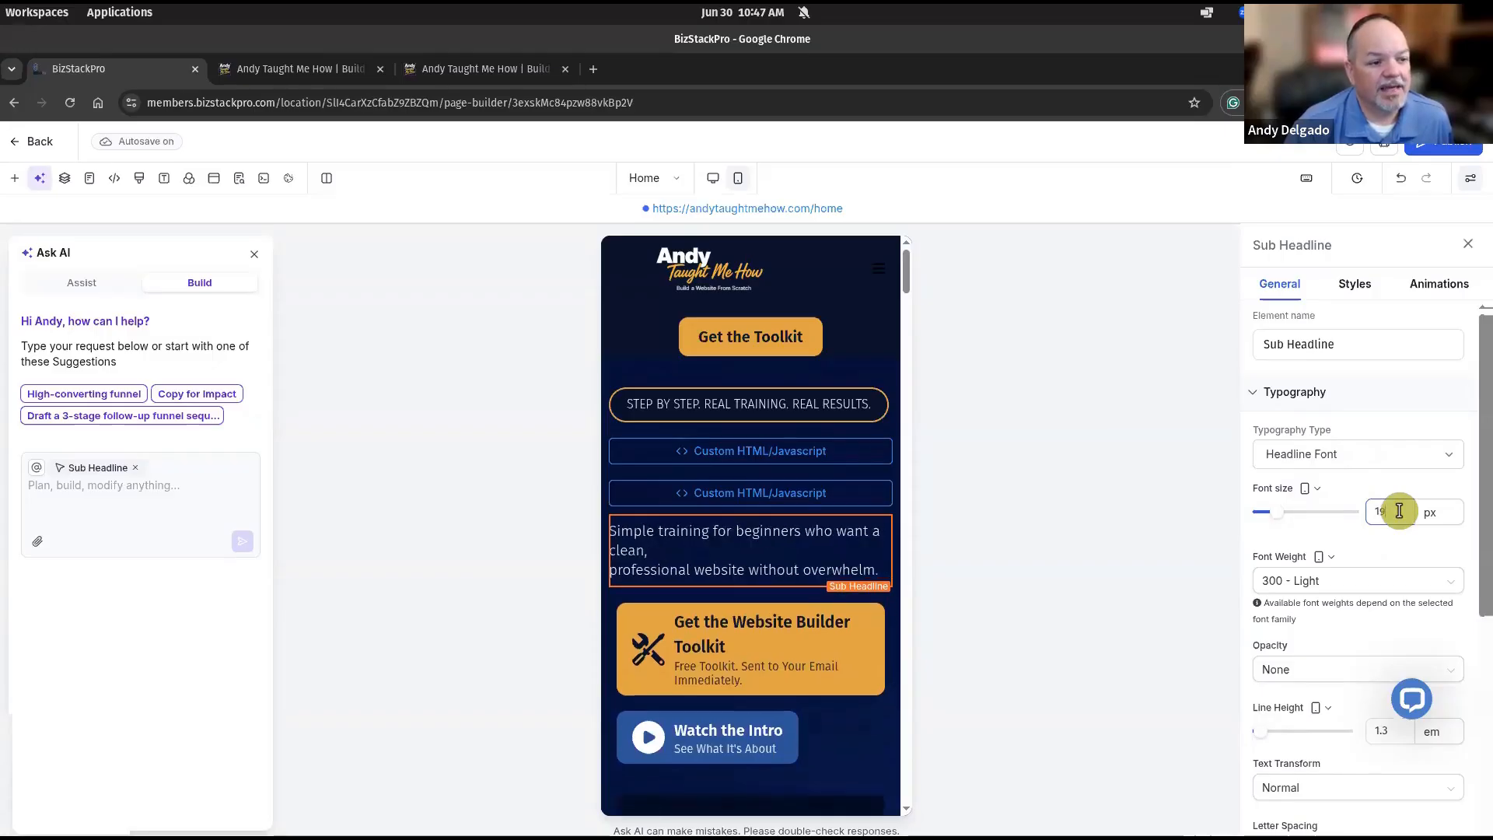
key(Down)
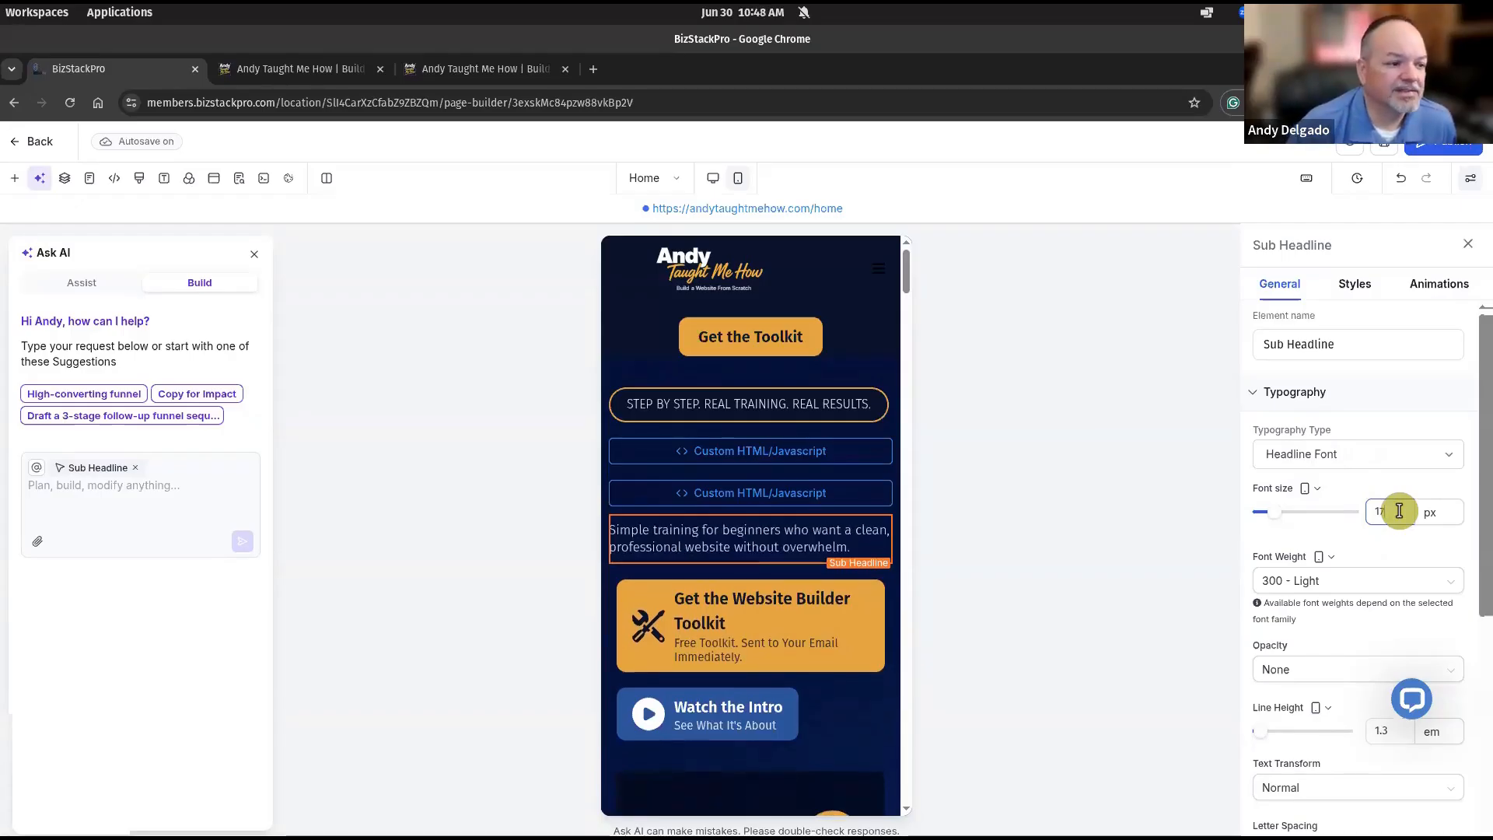
Lower the toolkit button's text size to 18 px and its sub text size to 12 px.
click(874, 639)
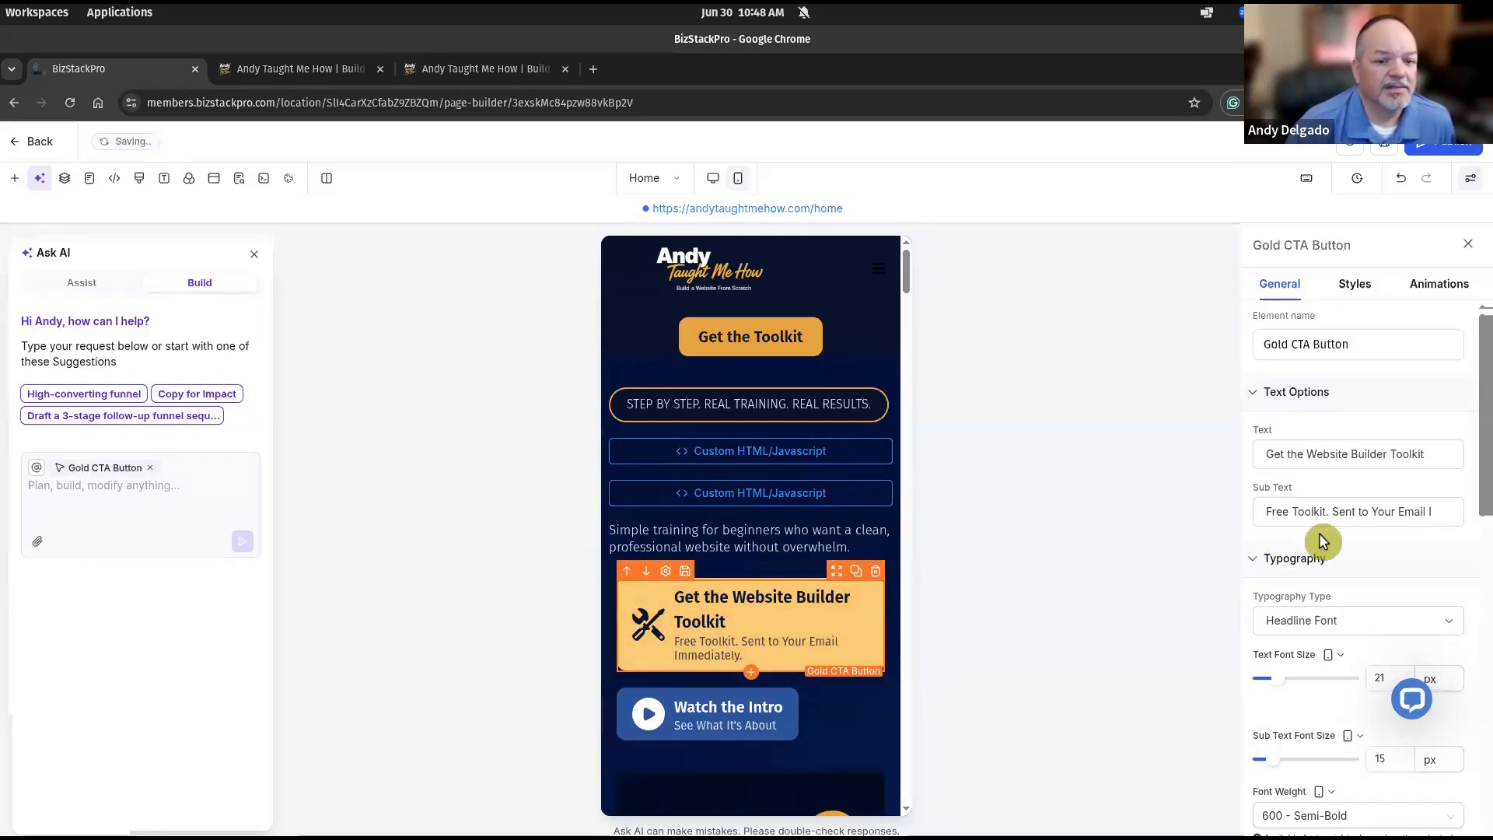
scroll(1335, 544, down, 3)
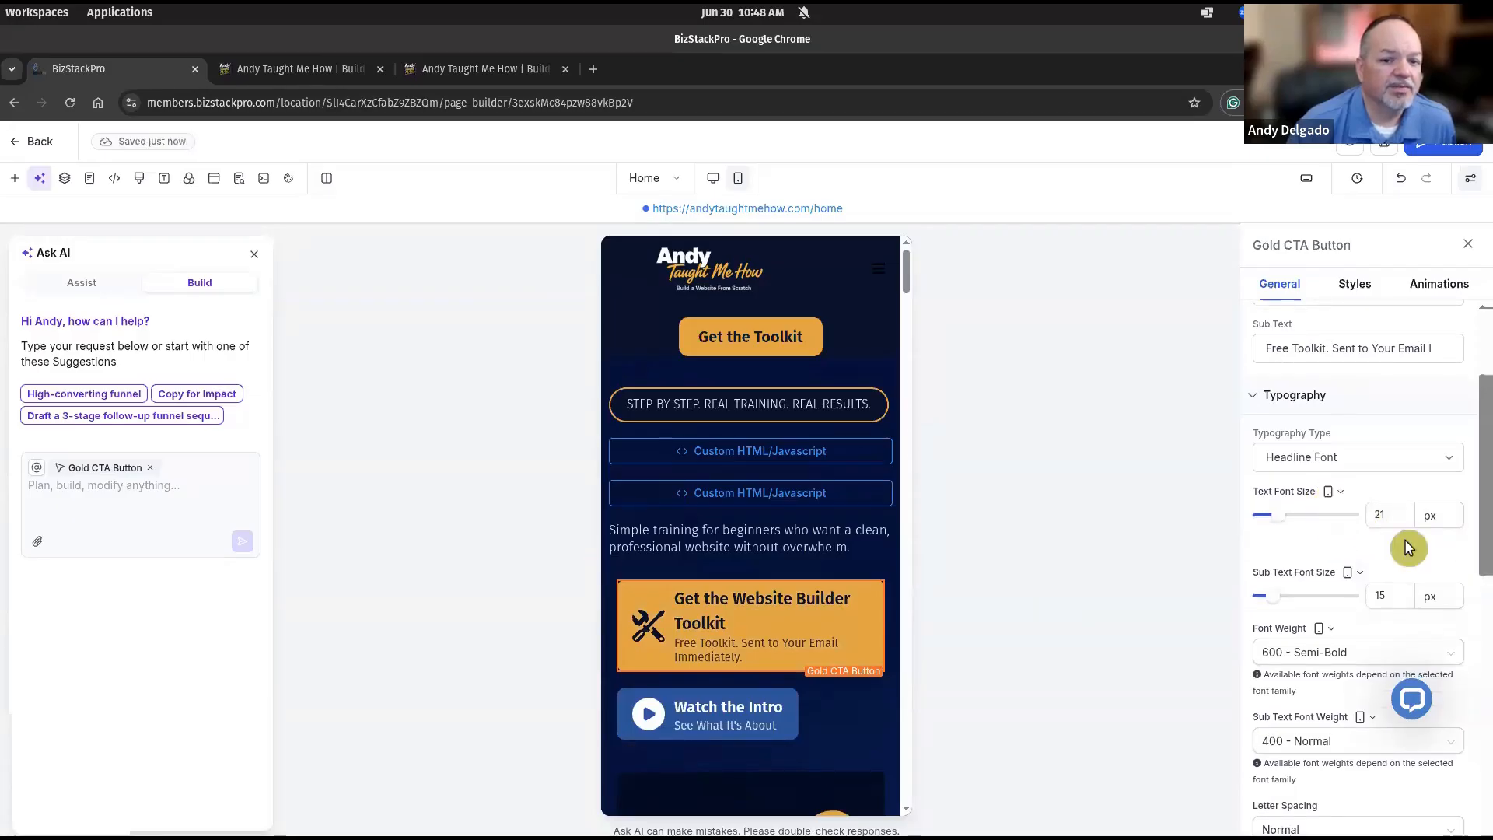
click(1398, 515)
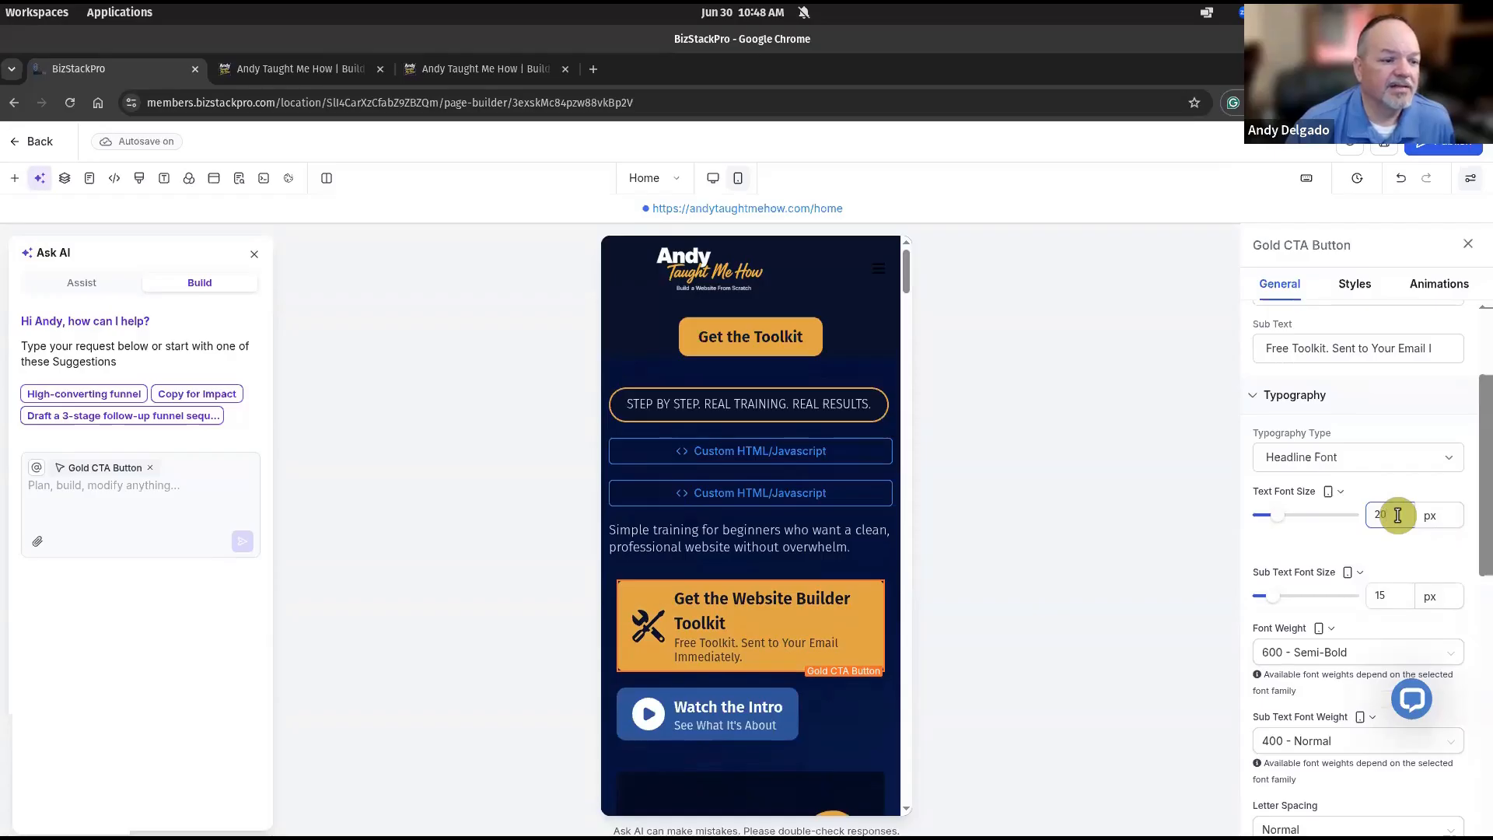
key(Down)
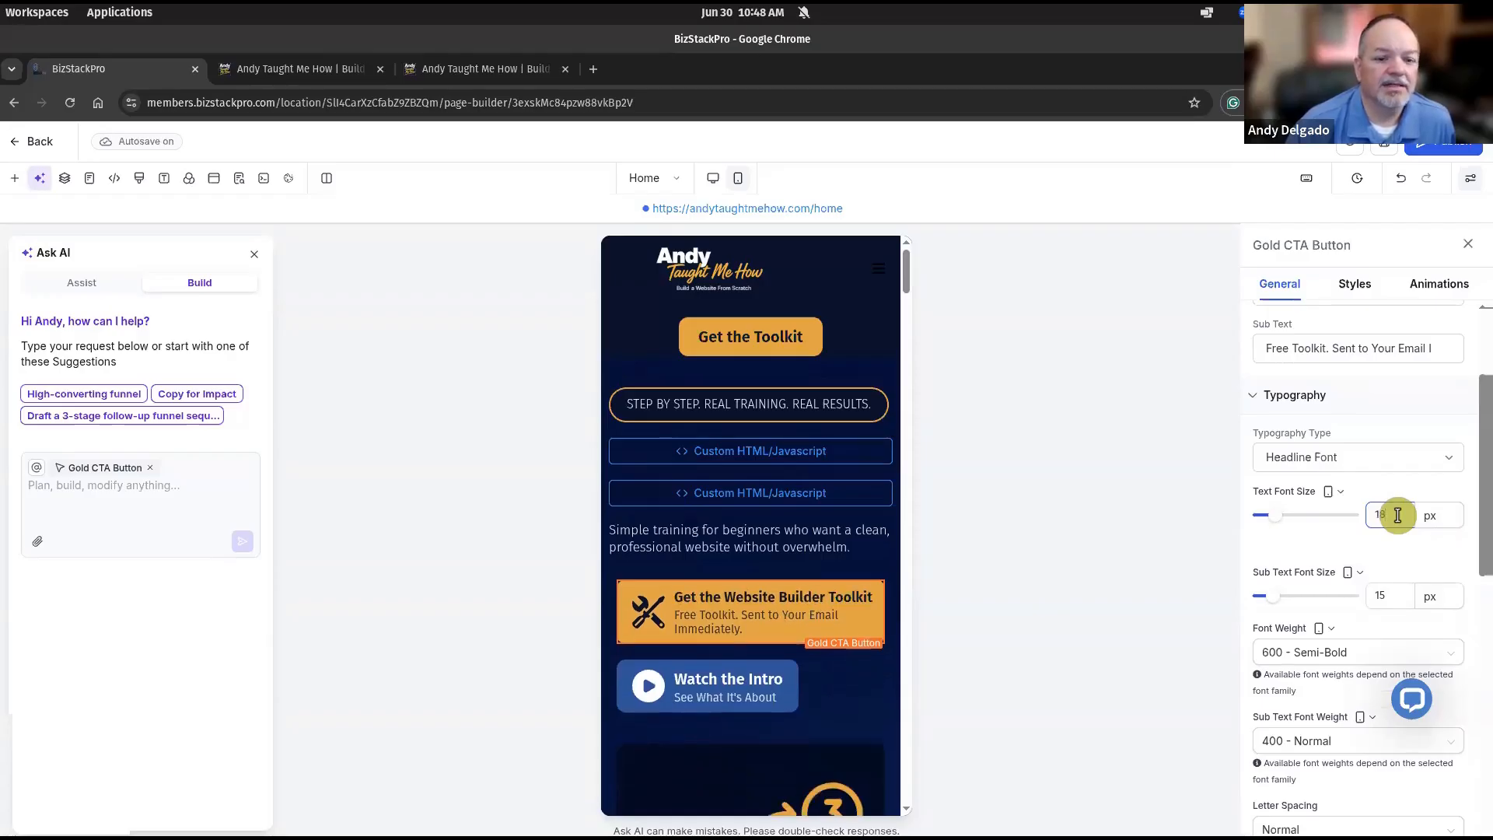
scroll(1338, 490, down, 2)
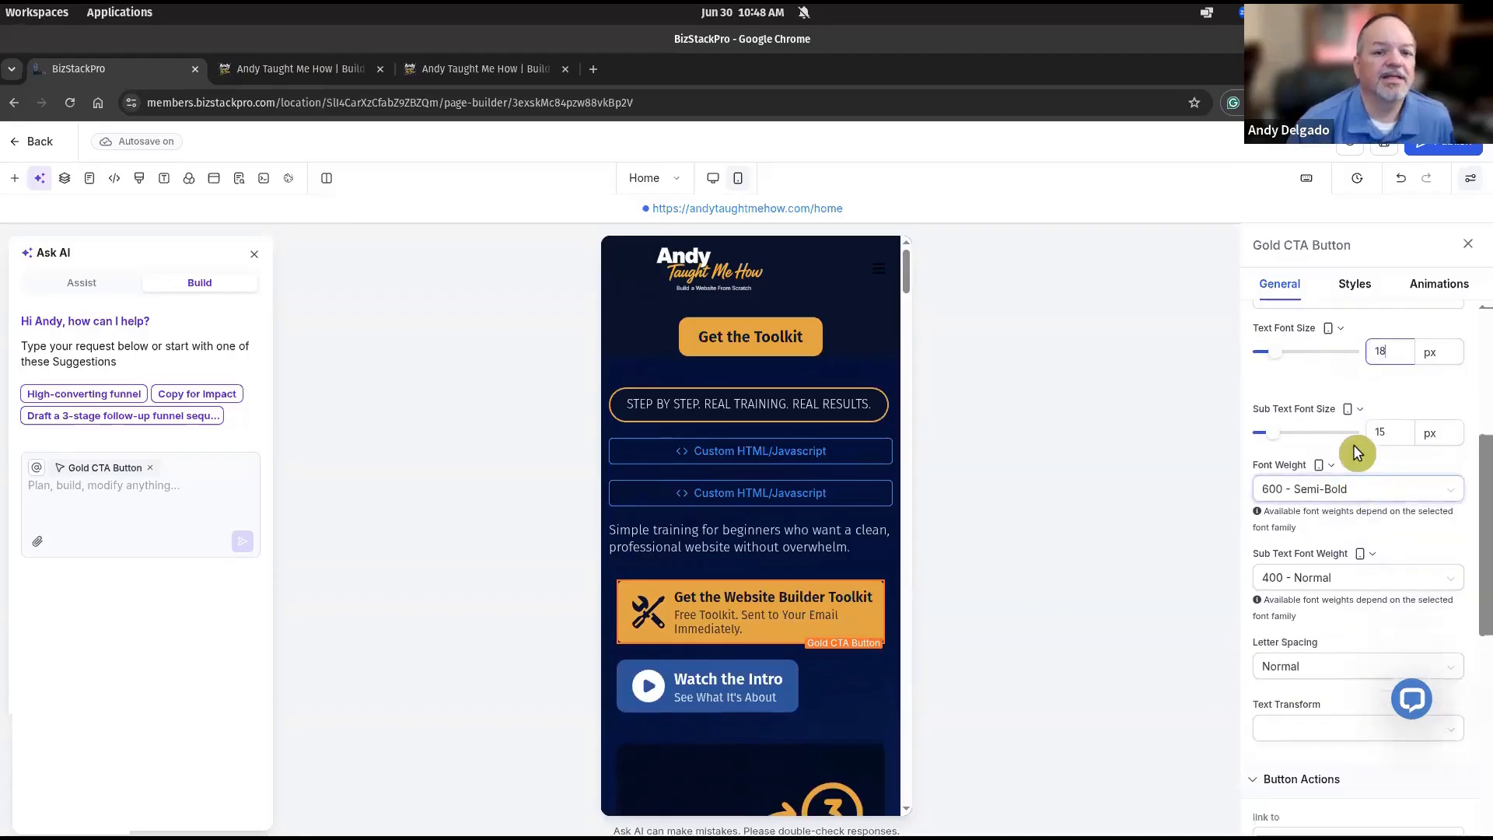
scroll(1357, 449, down, 2)
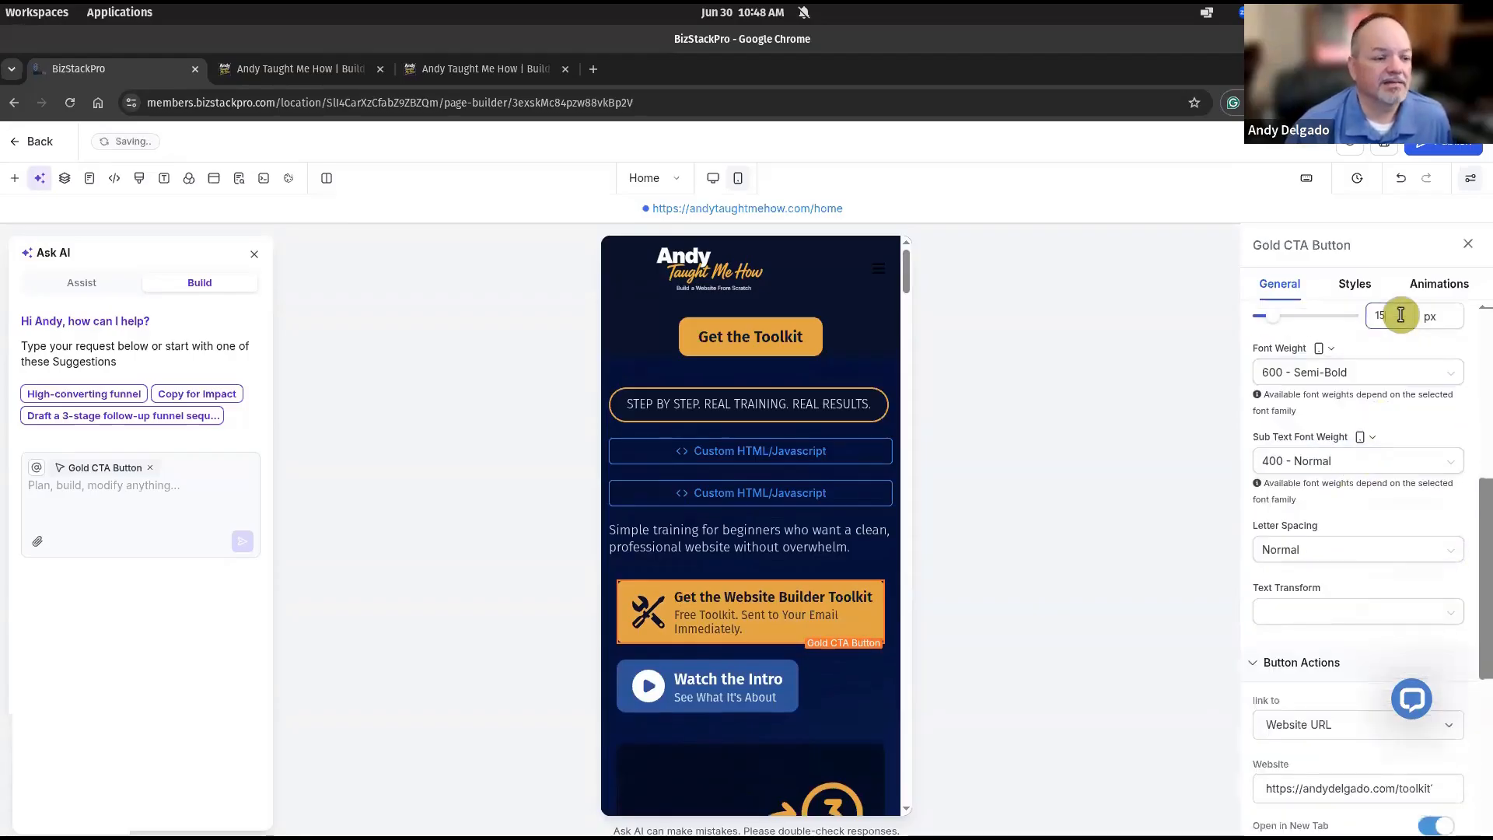
key(Down)
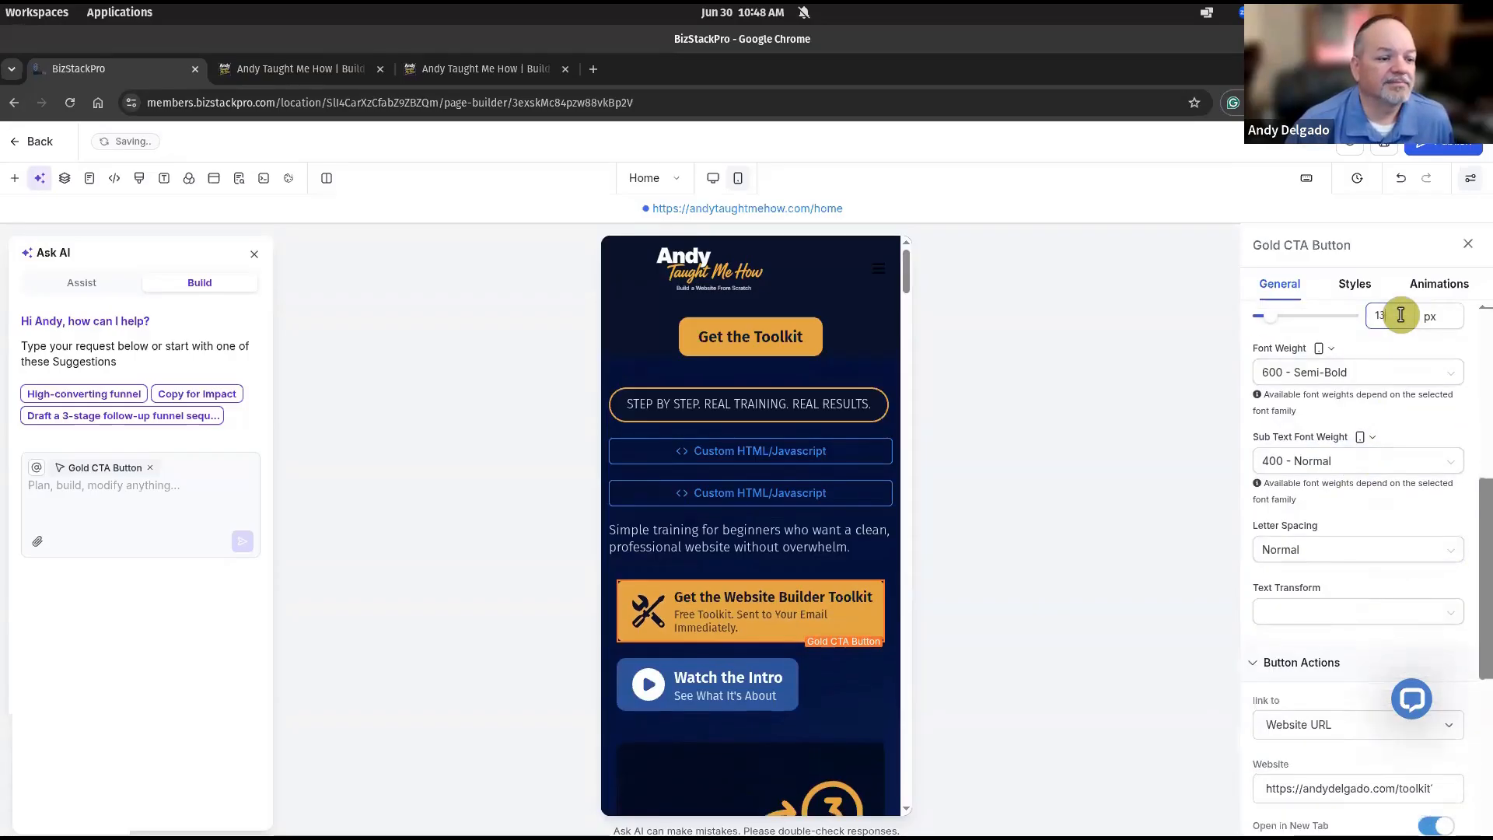
key(Down)
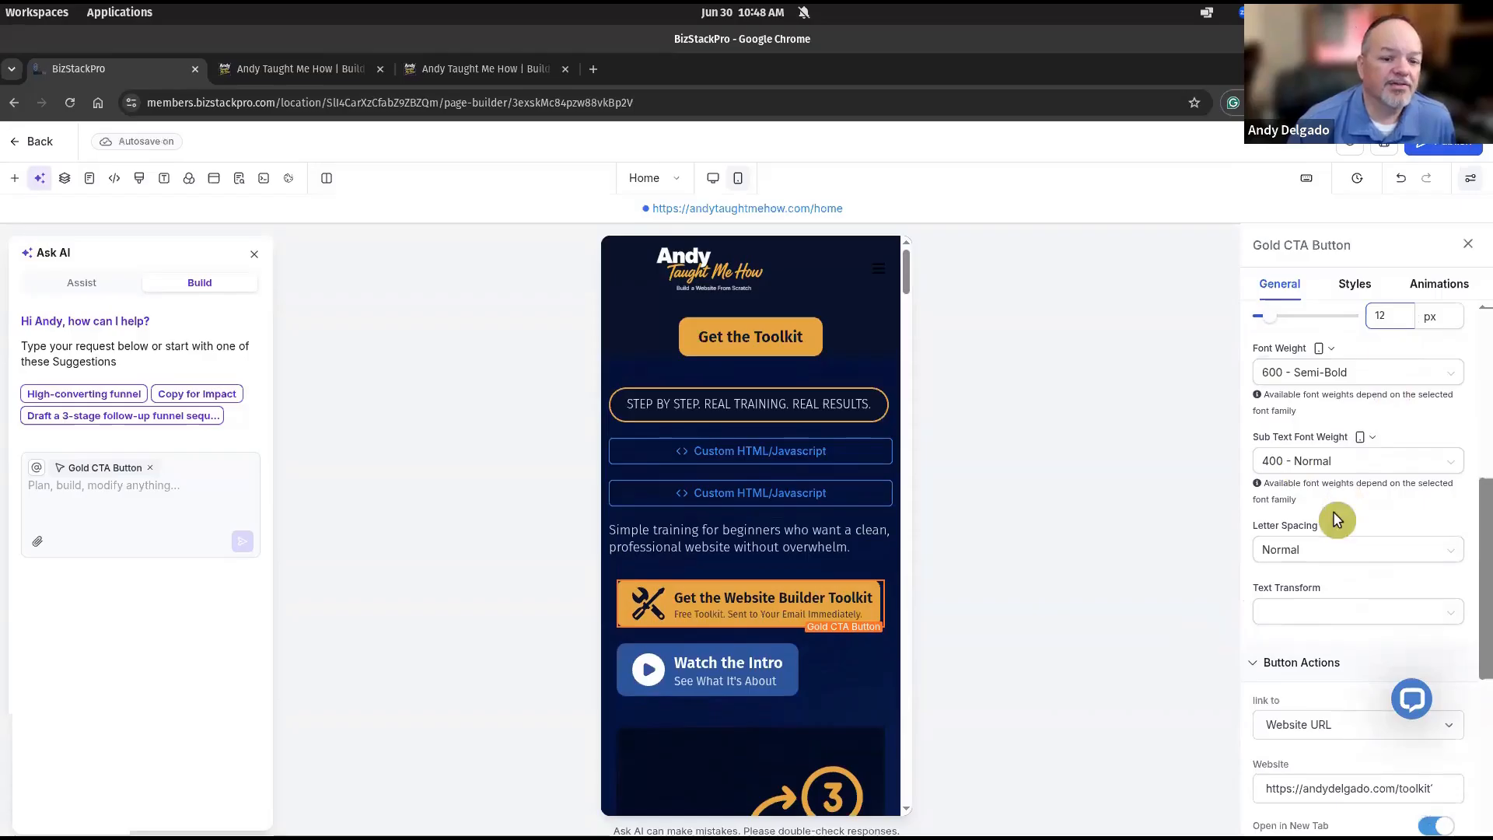
Set the Gold CTA button's alignment to center for the mobile layout.
scroll(1334, 516, down, 2)
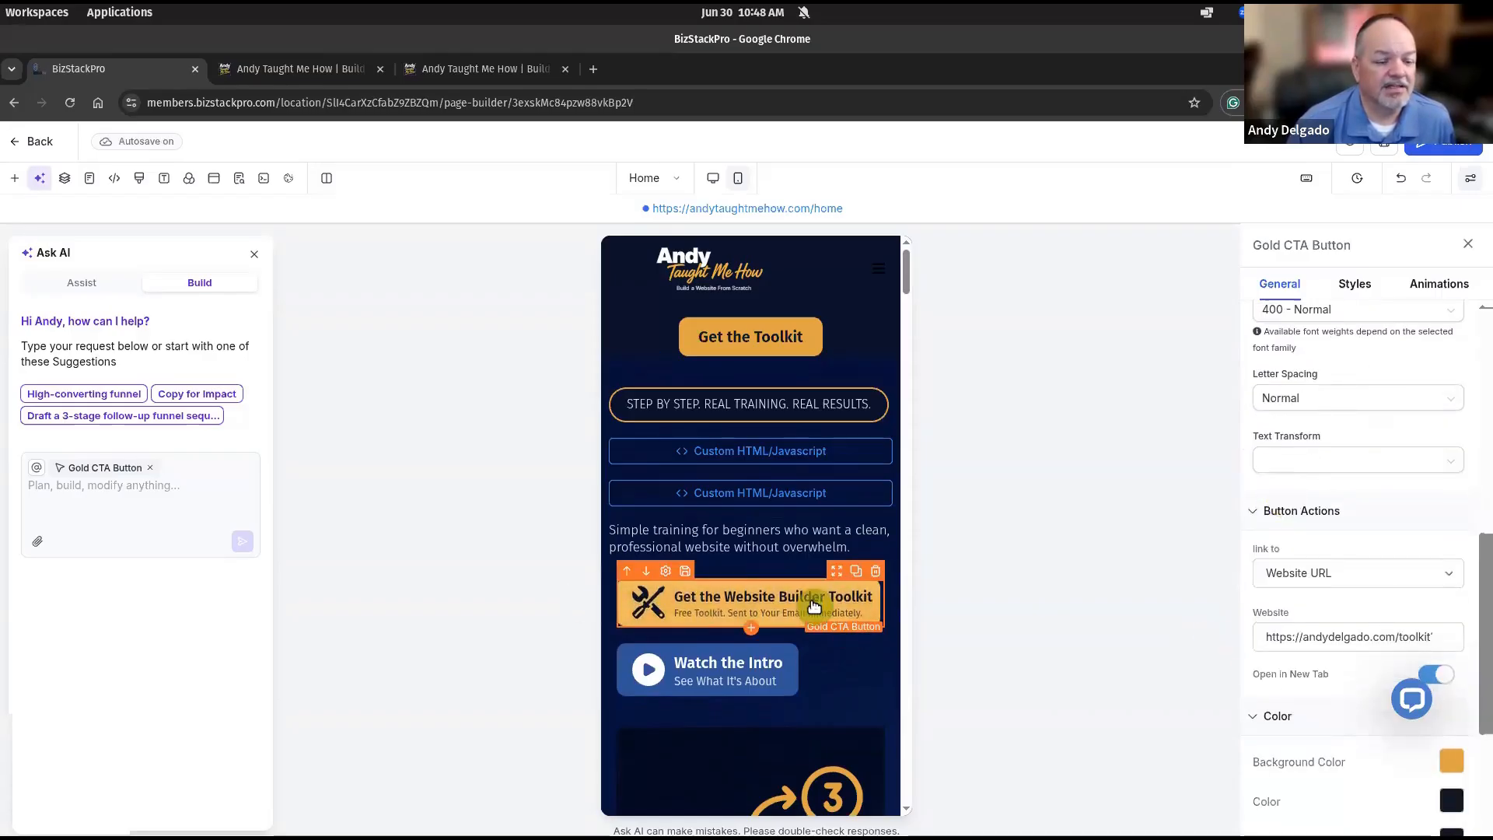
scroll(1349, 576, down, 3)
scroll(1349, 576, down, 1)
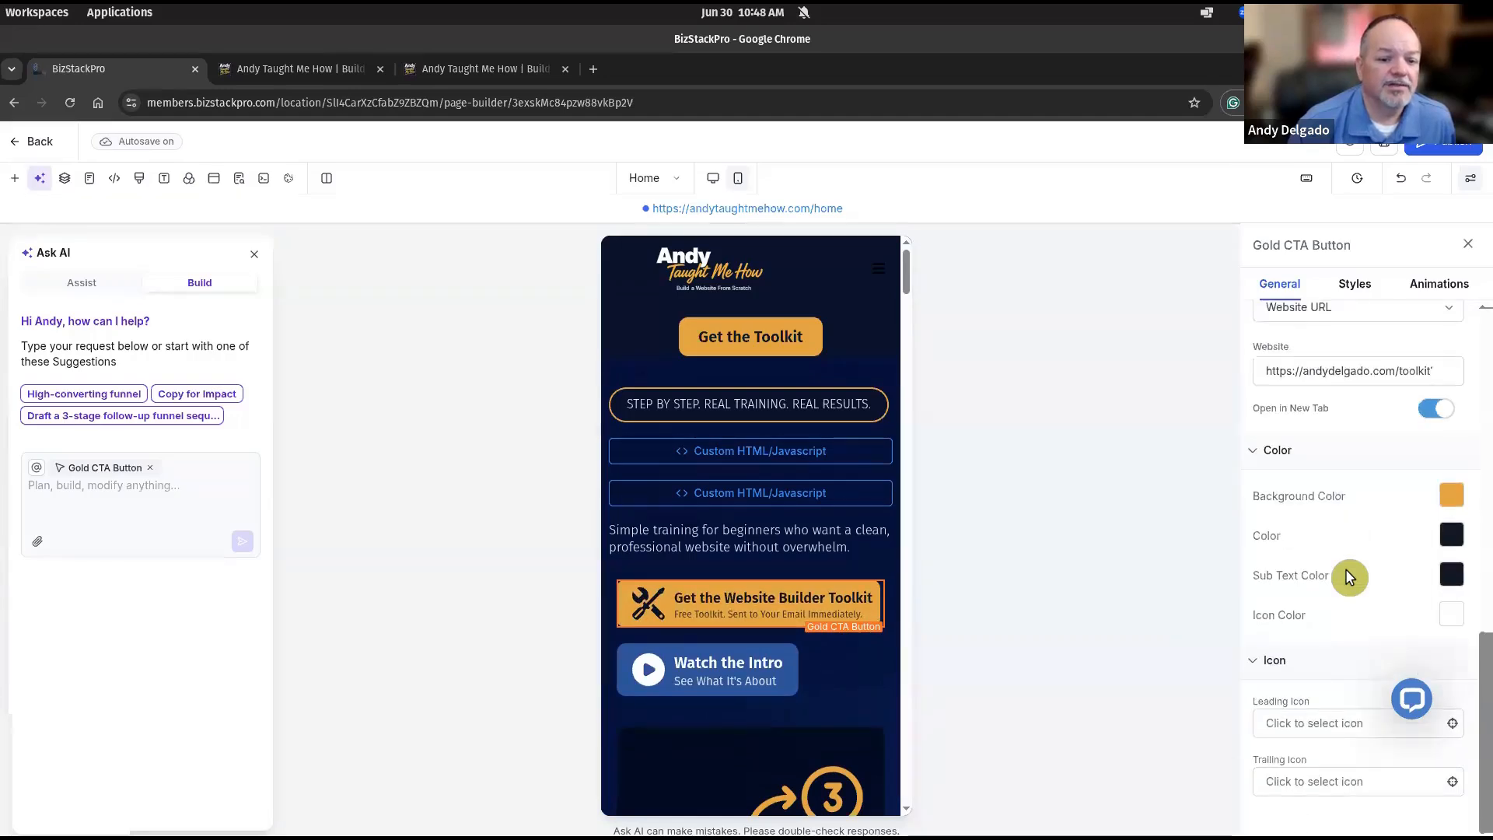
scroll(1389, 357, up, 3)
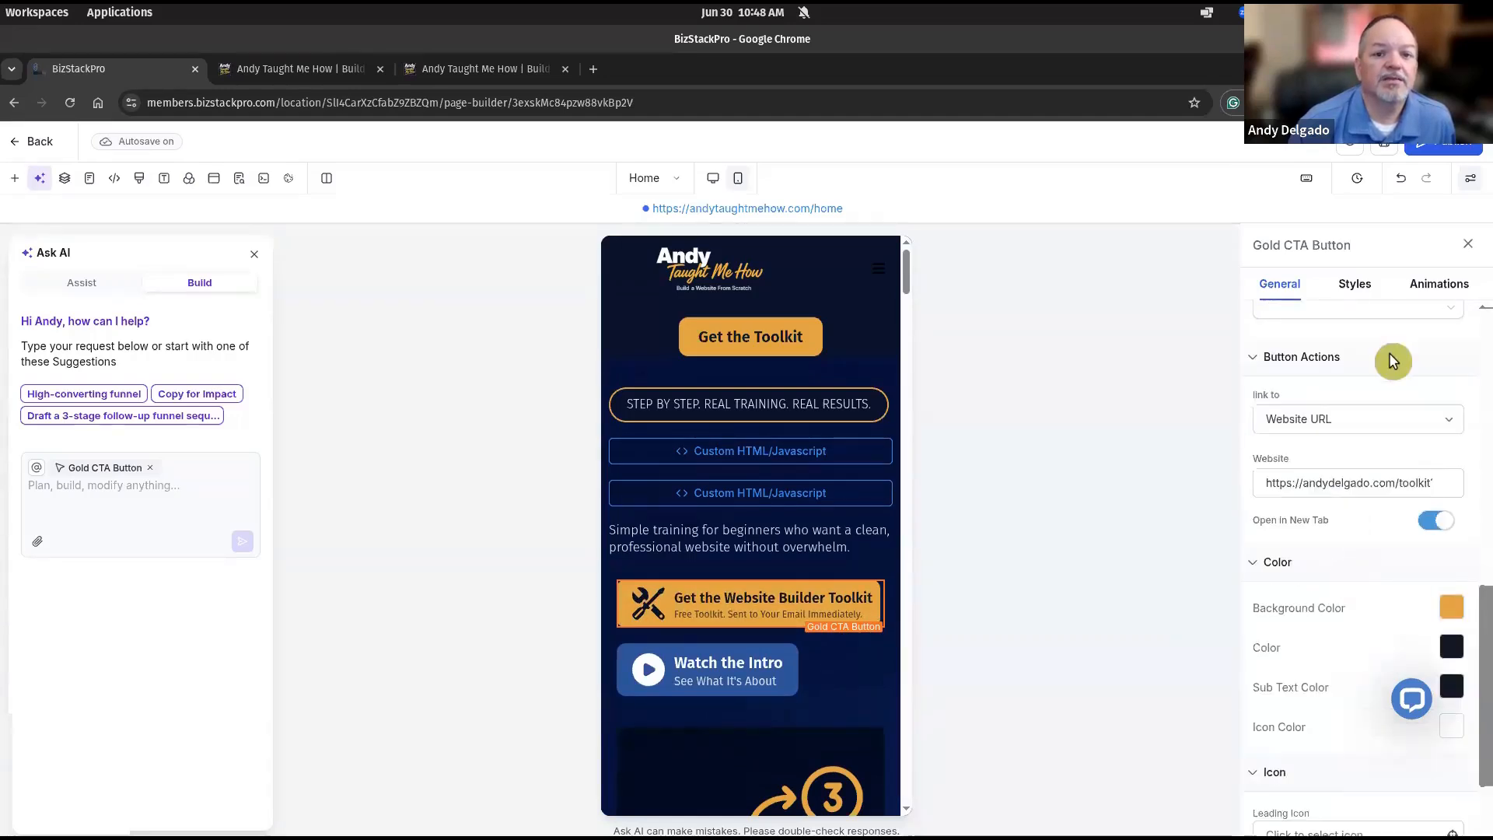
click(1353, 281)
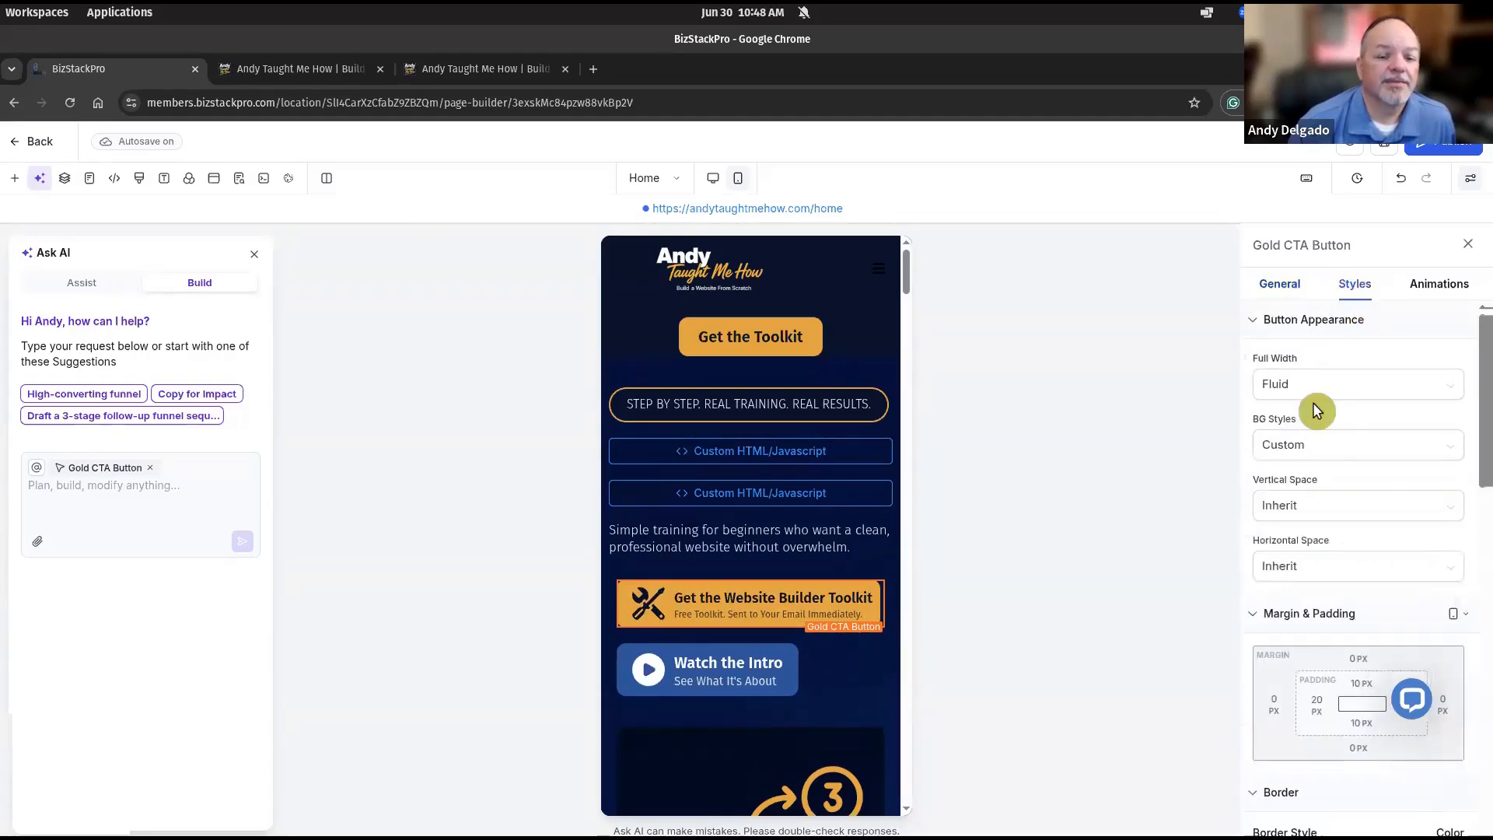
scroll(1341, 475, down, 8)
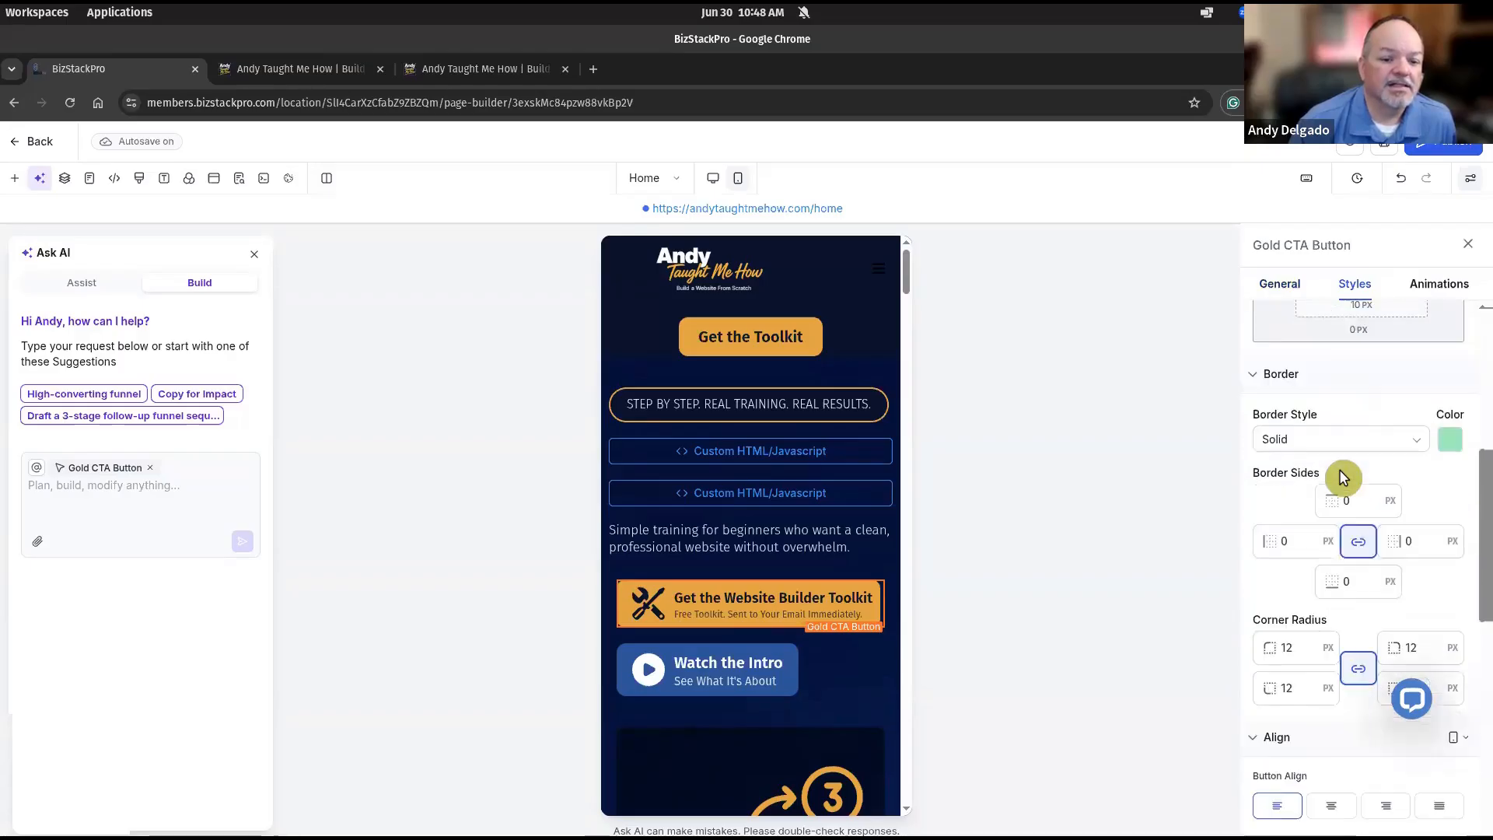
scroll(1341, 477, down, 2)
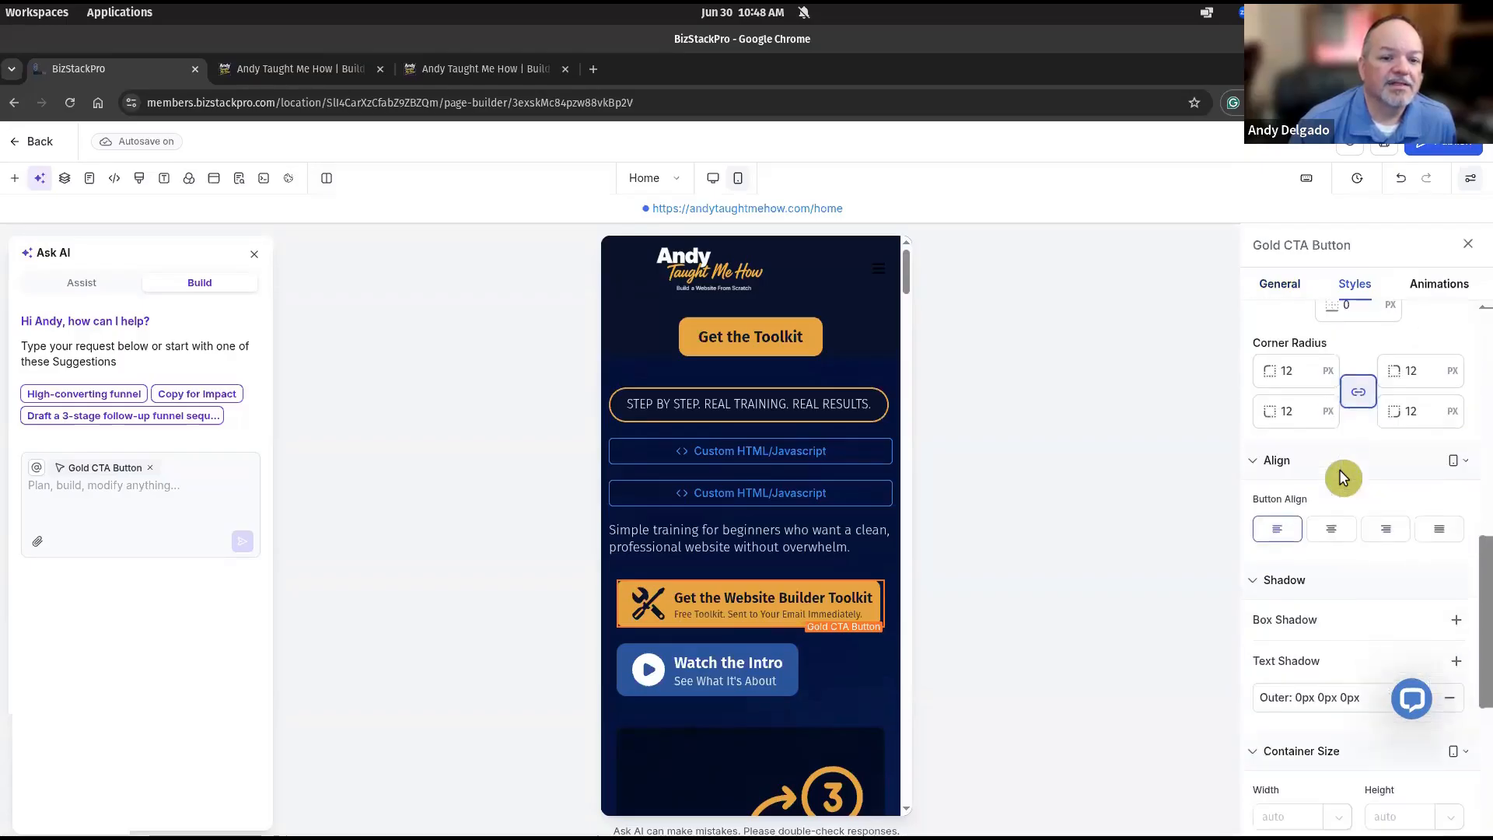
click(1458, 444)
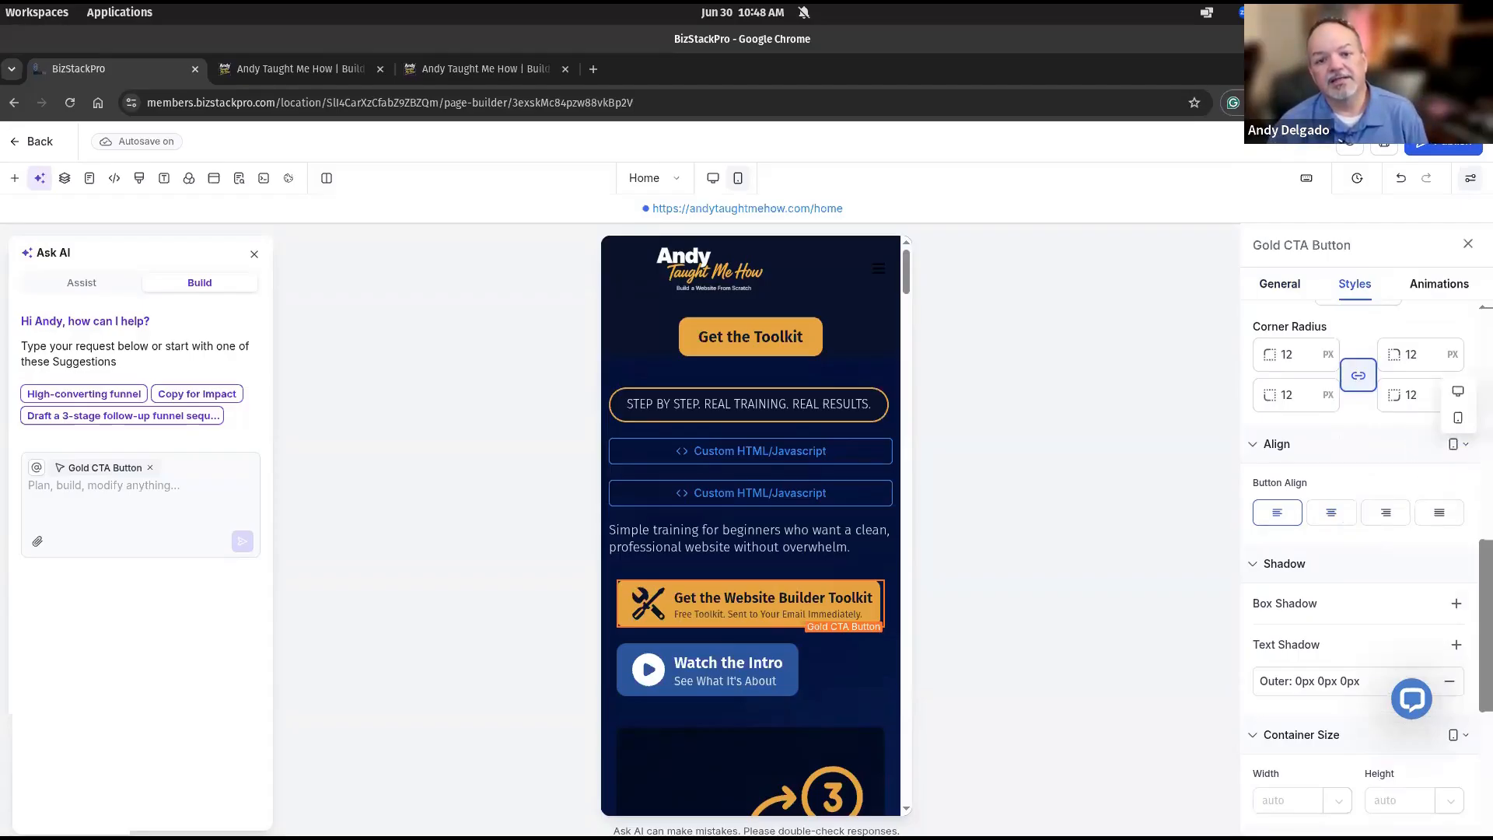
click(1425, 449)
click(1264, 451)
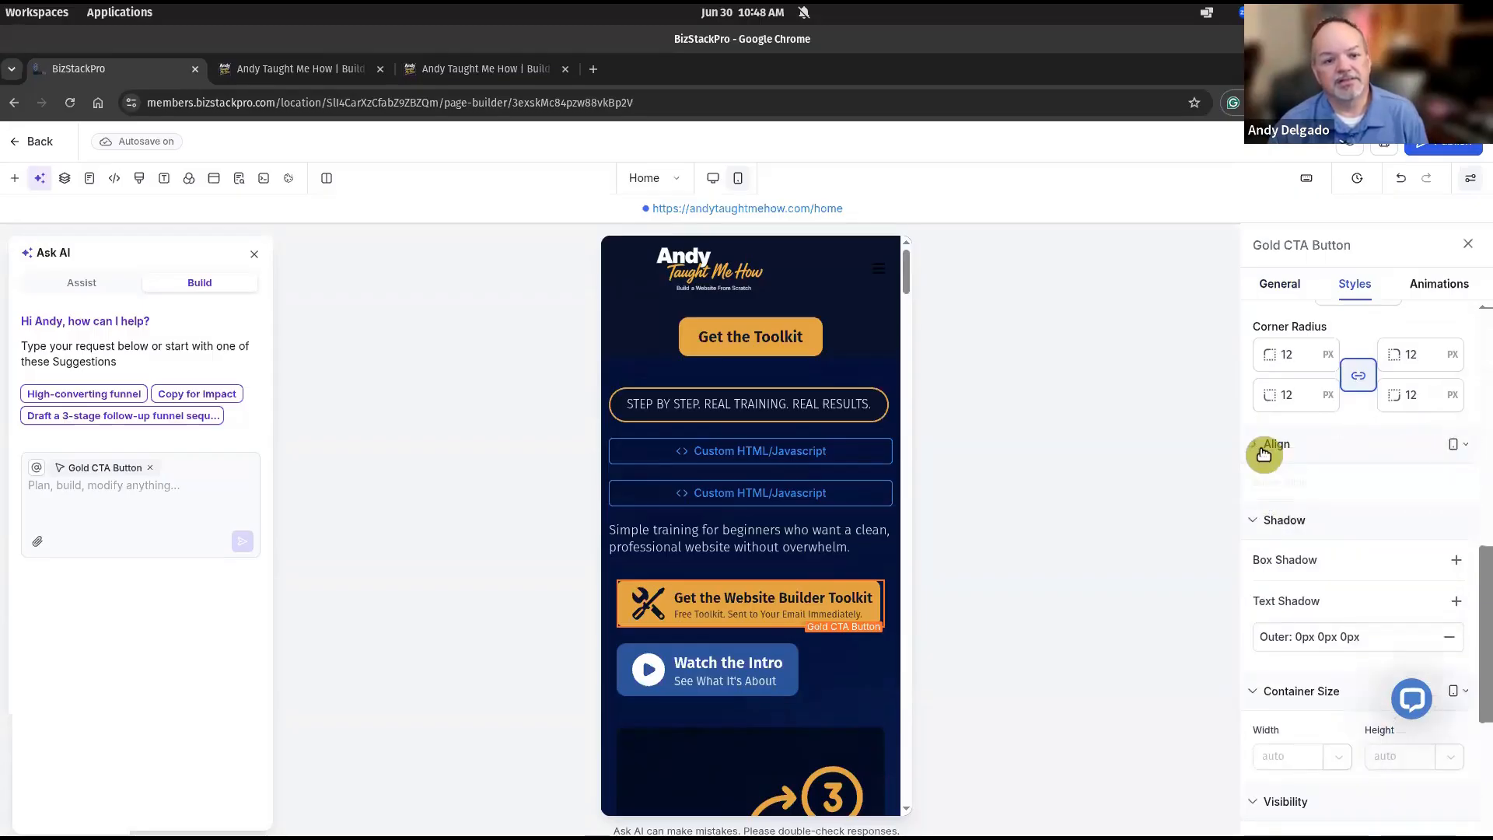
click(1322, 516)
click(738, 680)
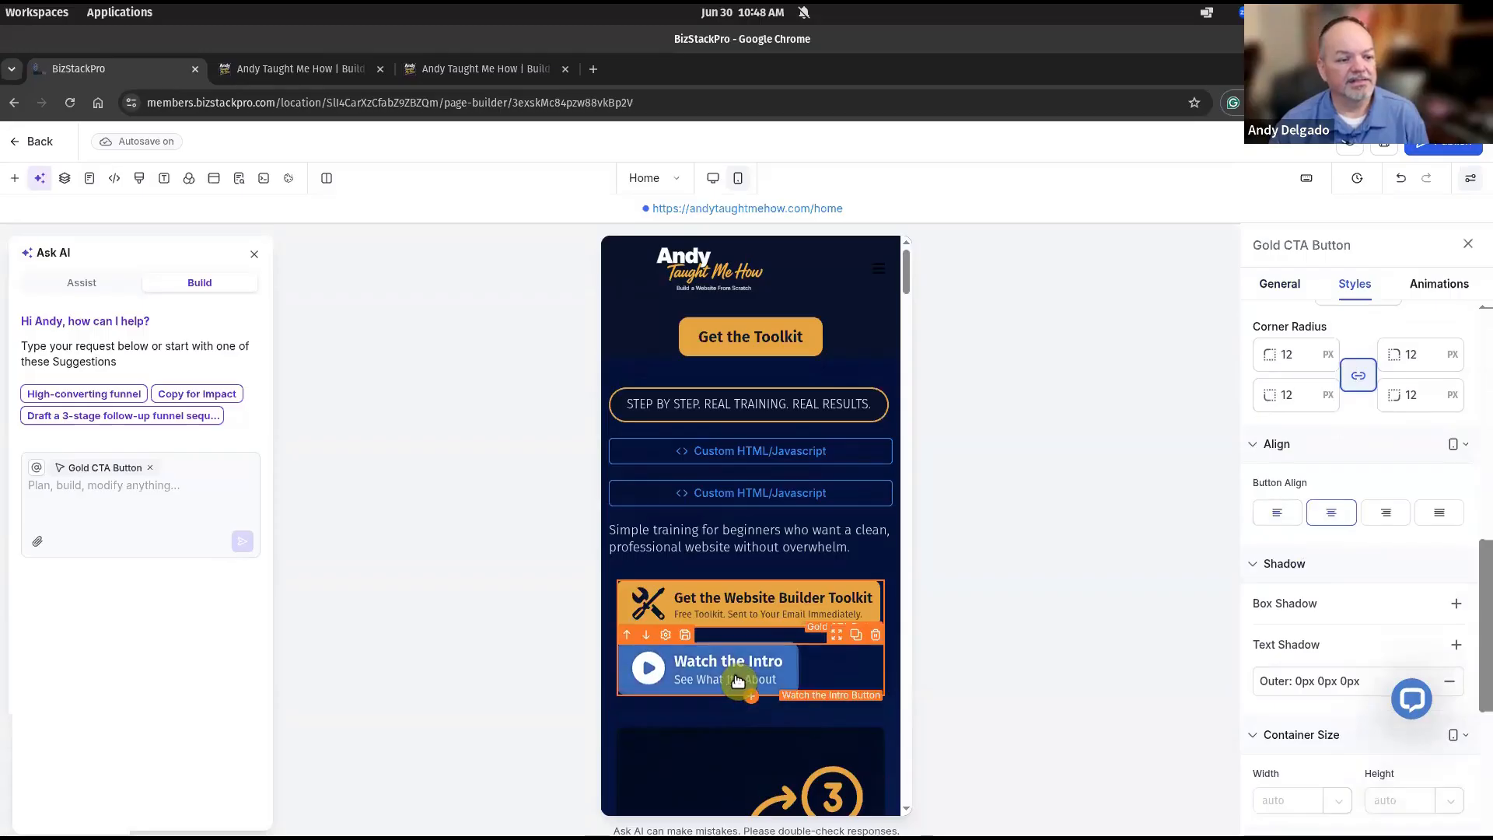
Try centring the Watch the Intro button, revert it to left alignment, and preview custom codes.
click(1334, 517)
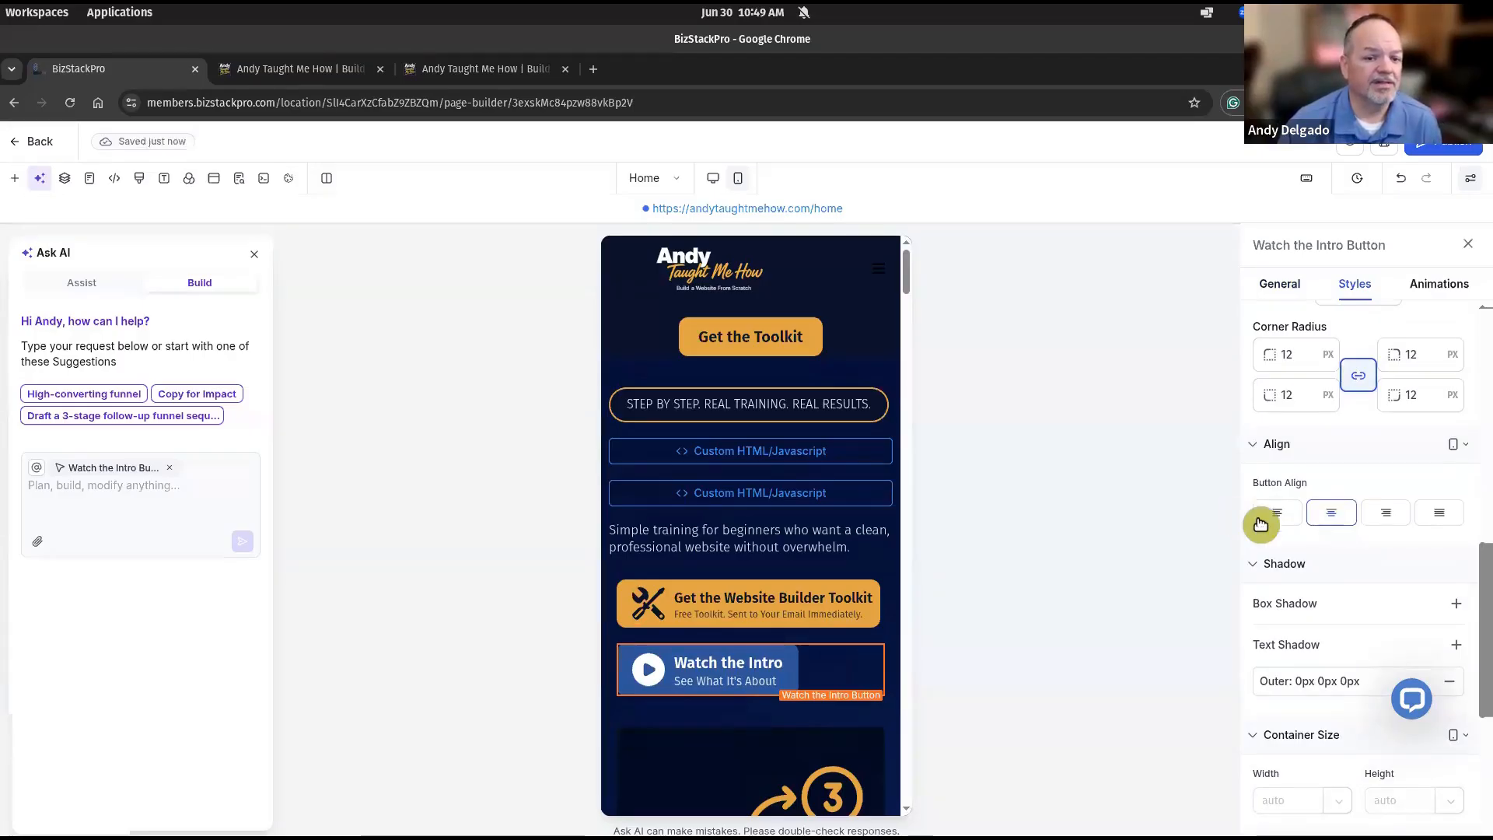
click(1291, 519)
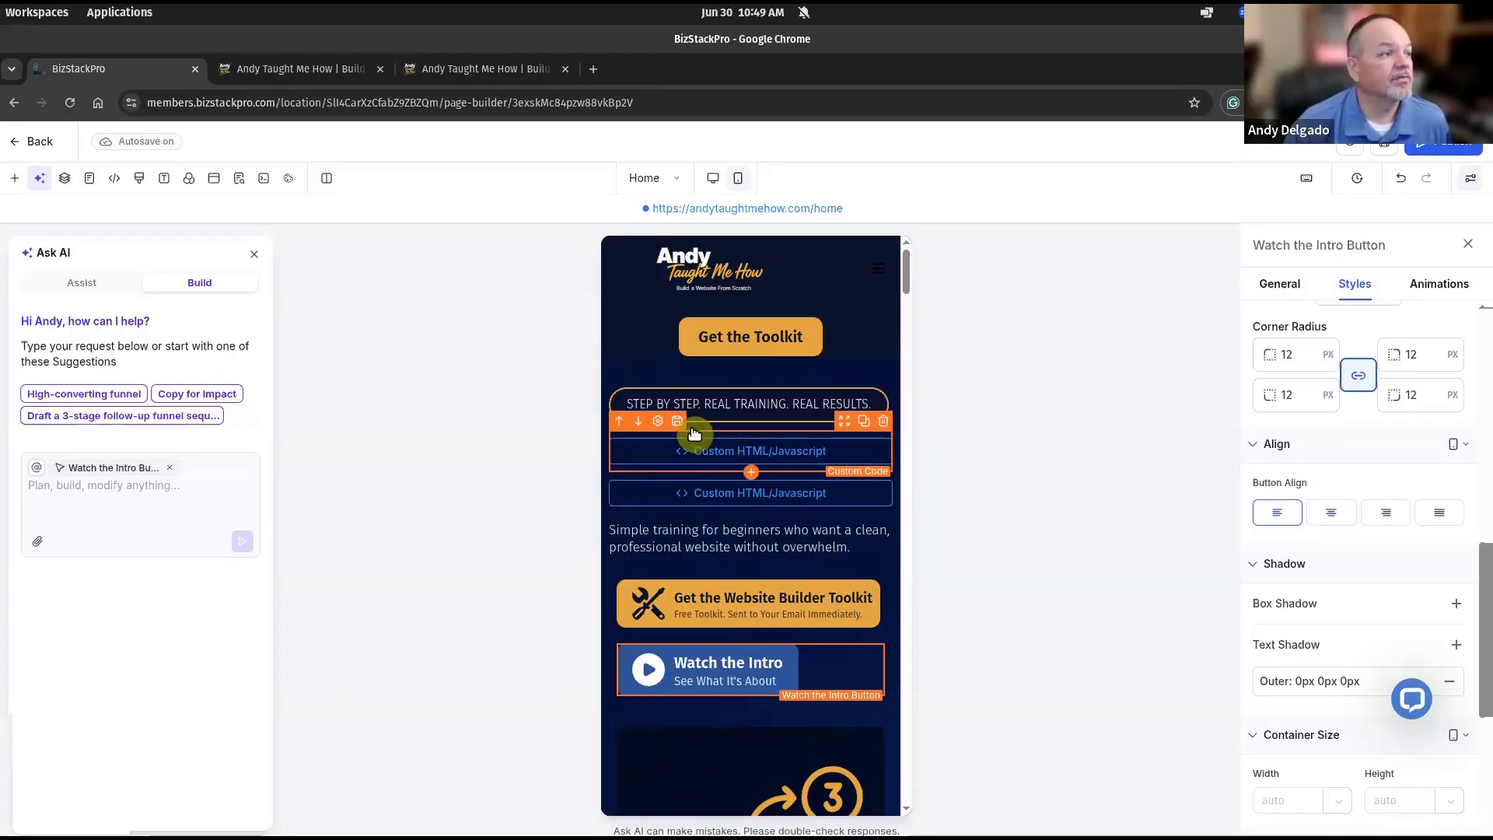
click(266, 181)
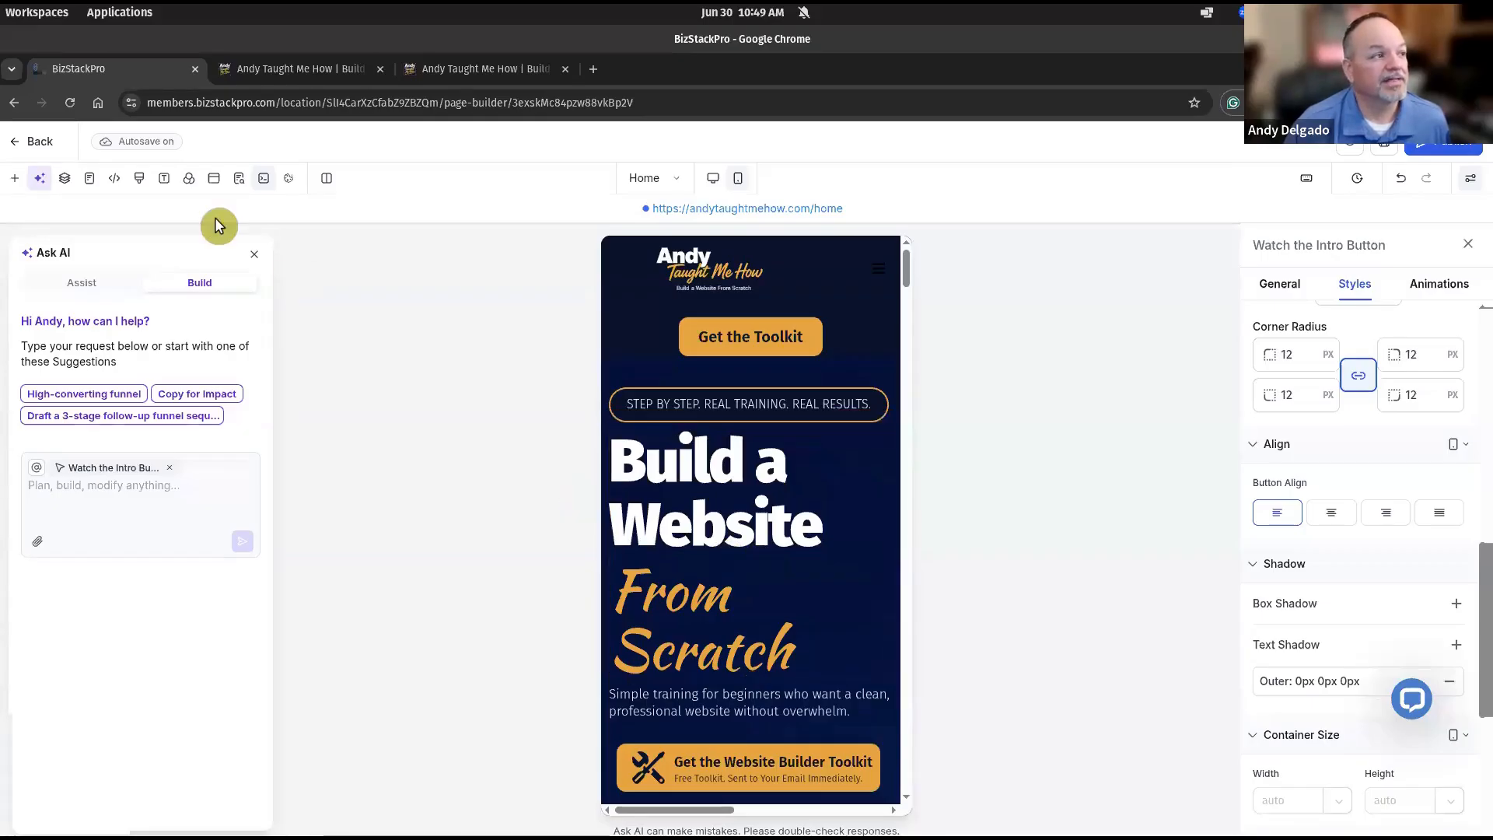
Begin resizing the width of the 1-2-3 Step by Step image.
scroll(714, 479, down, 8)
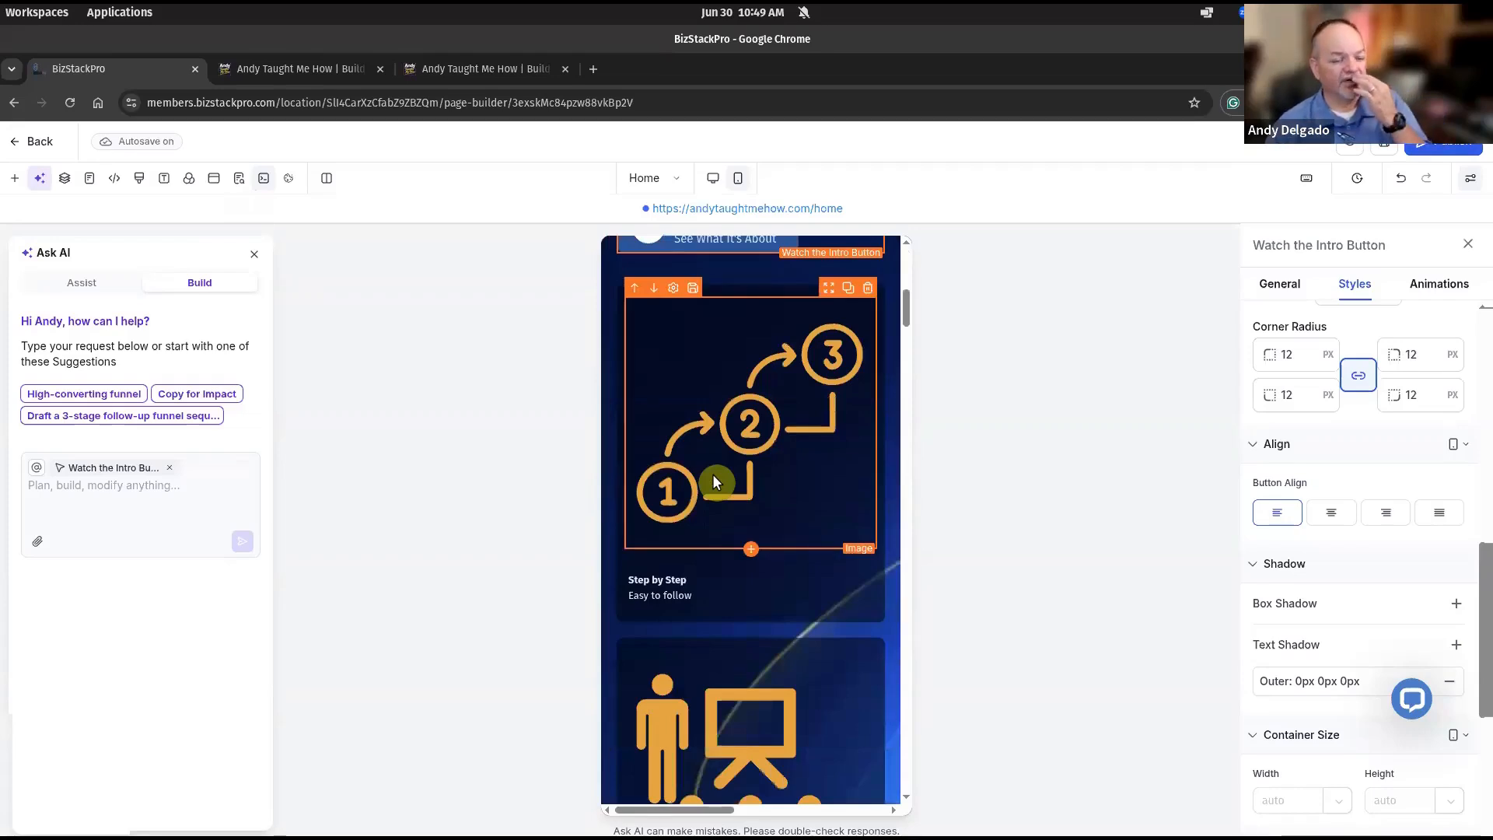
click(763, 408)
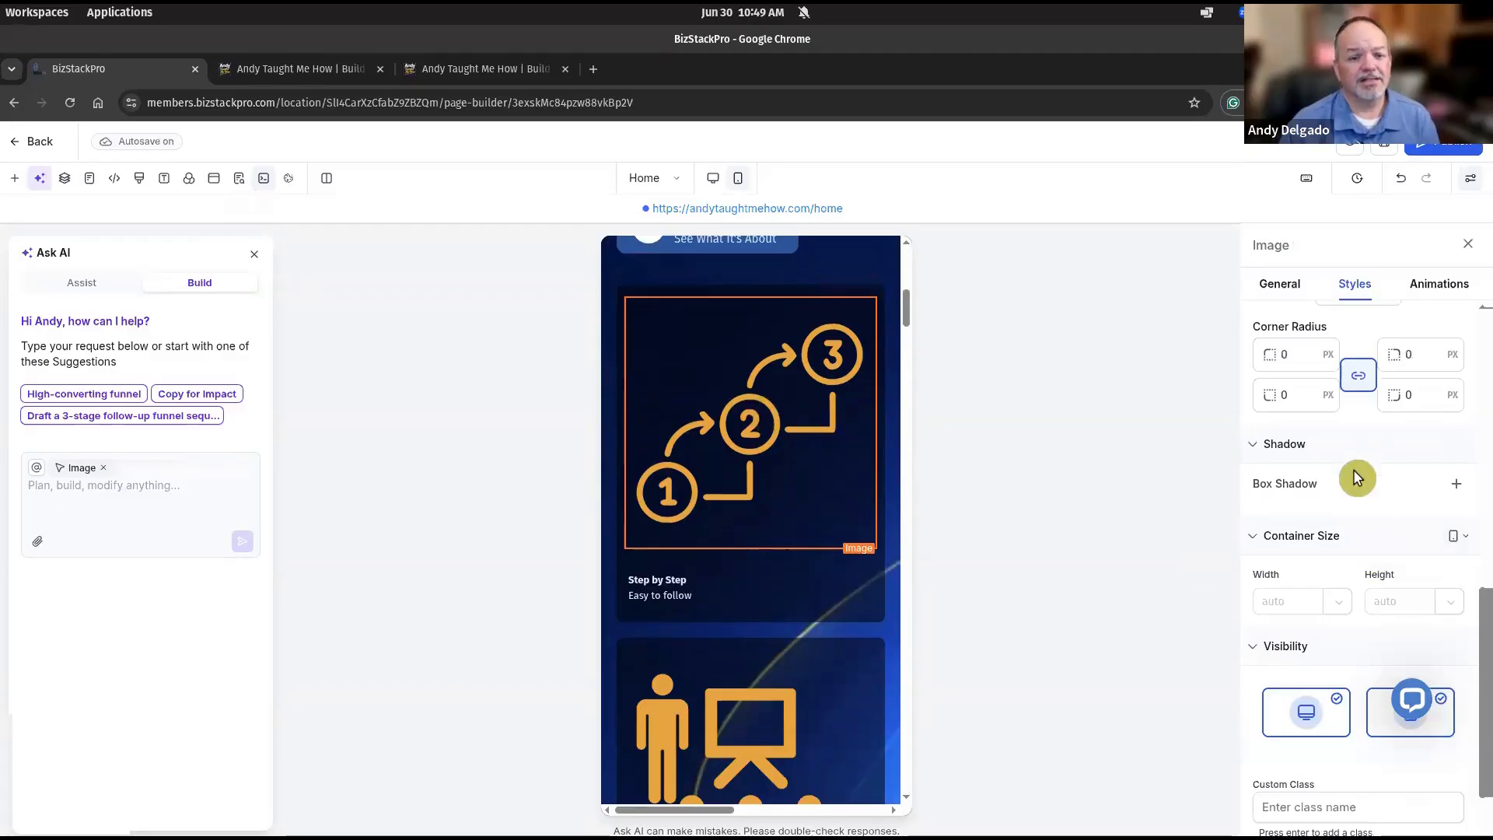
click(1285, 286)
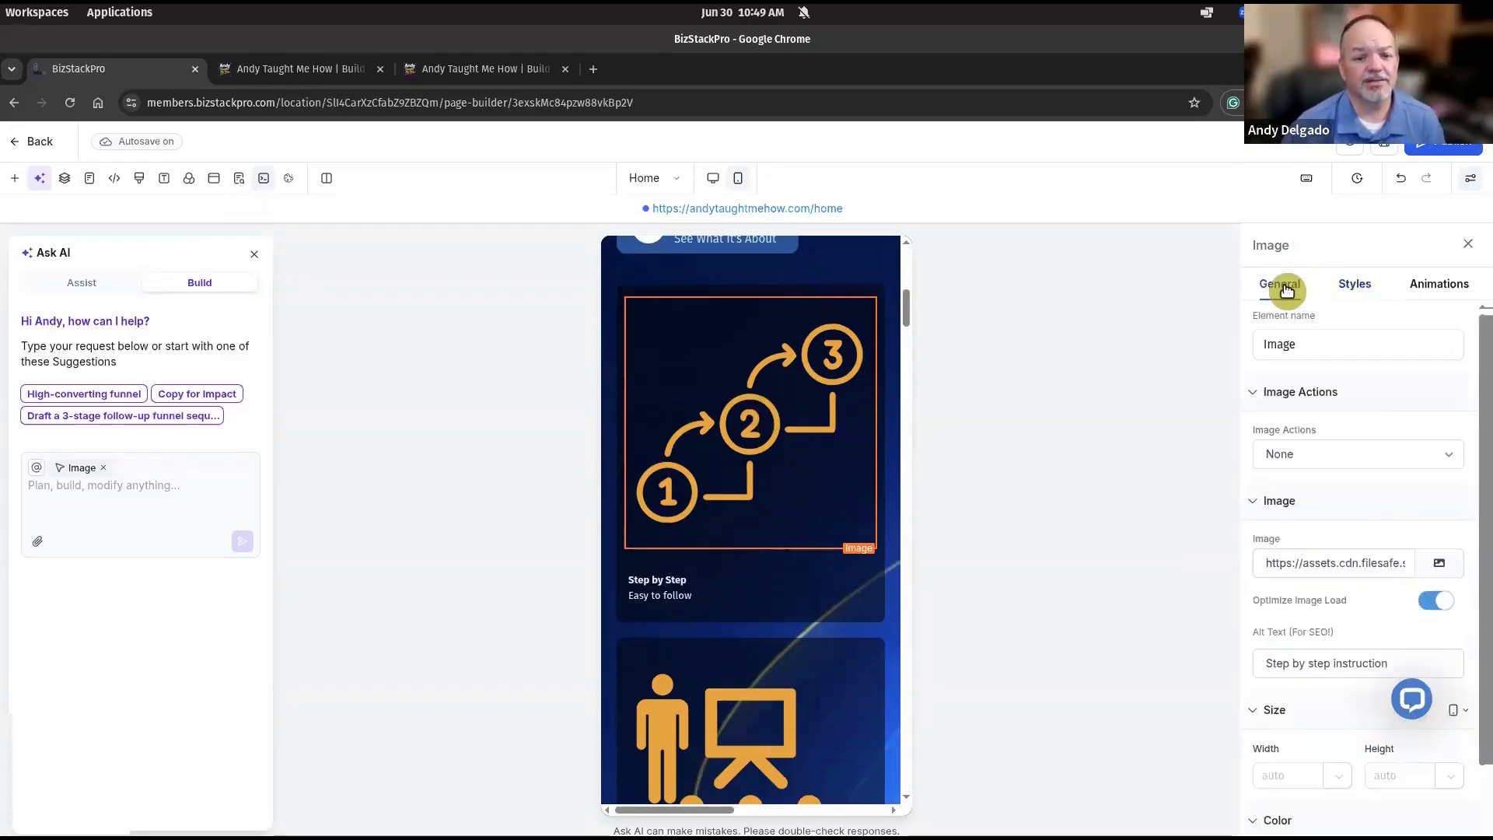
scroll(1360, 504, down, 1)
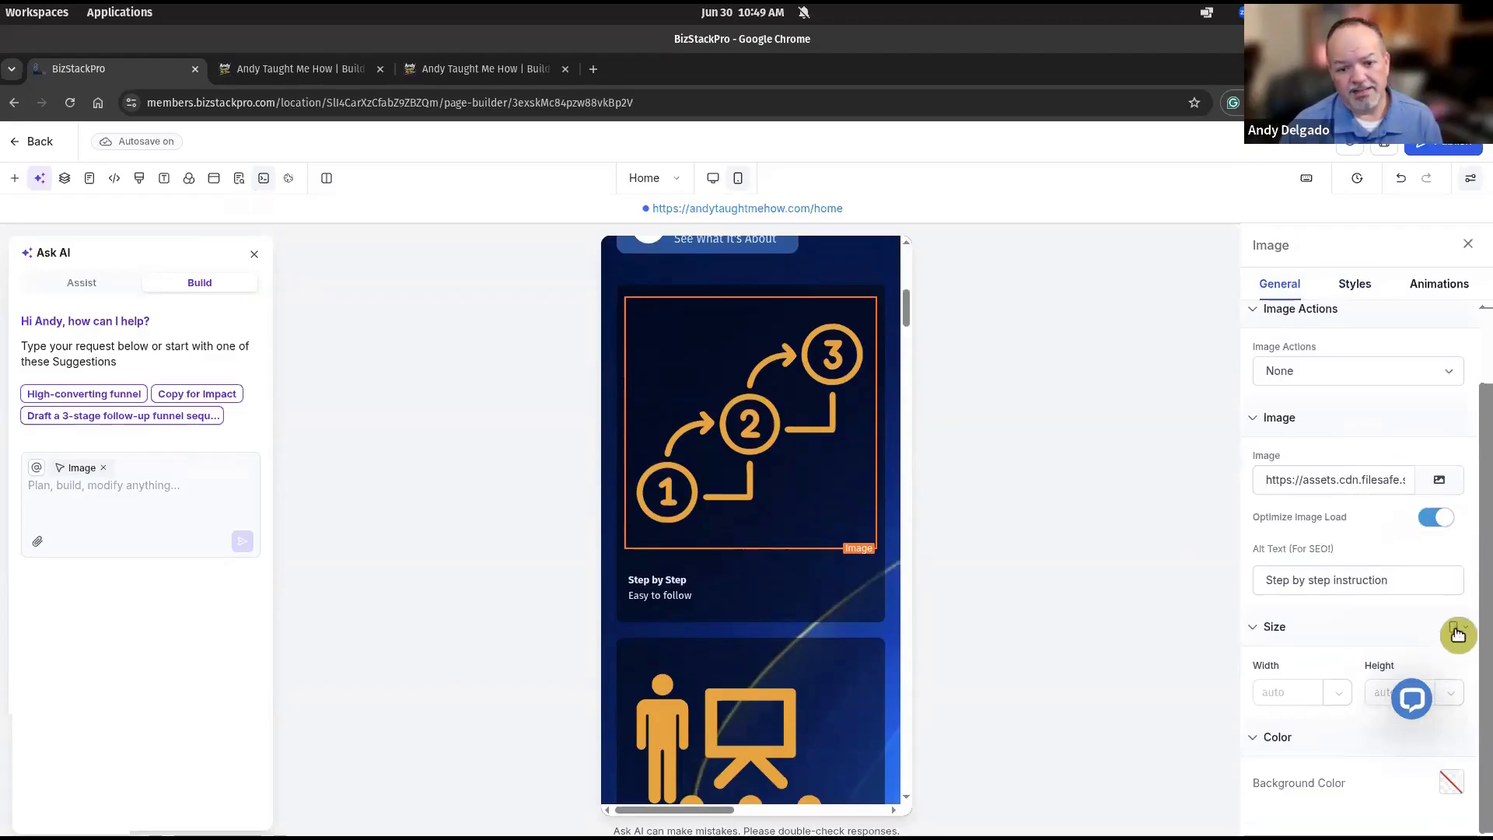
click(1295, 692)
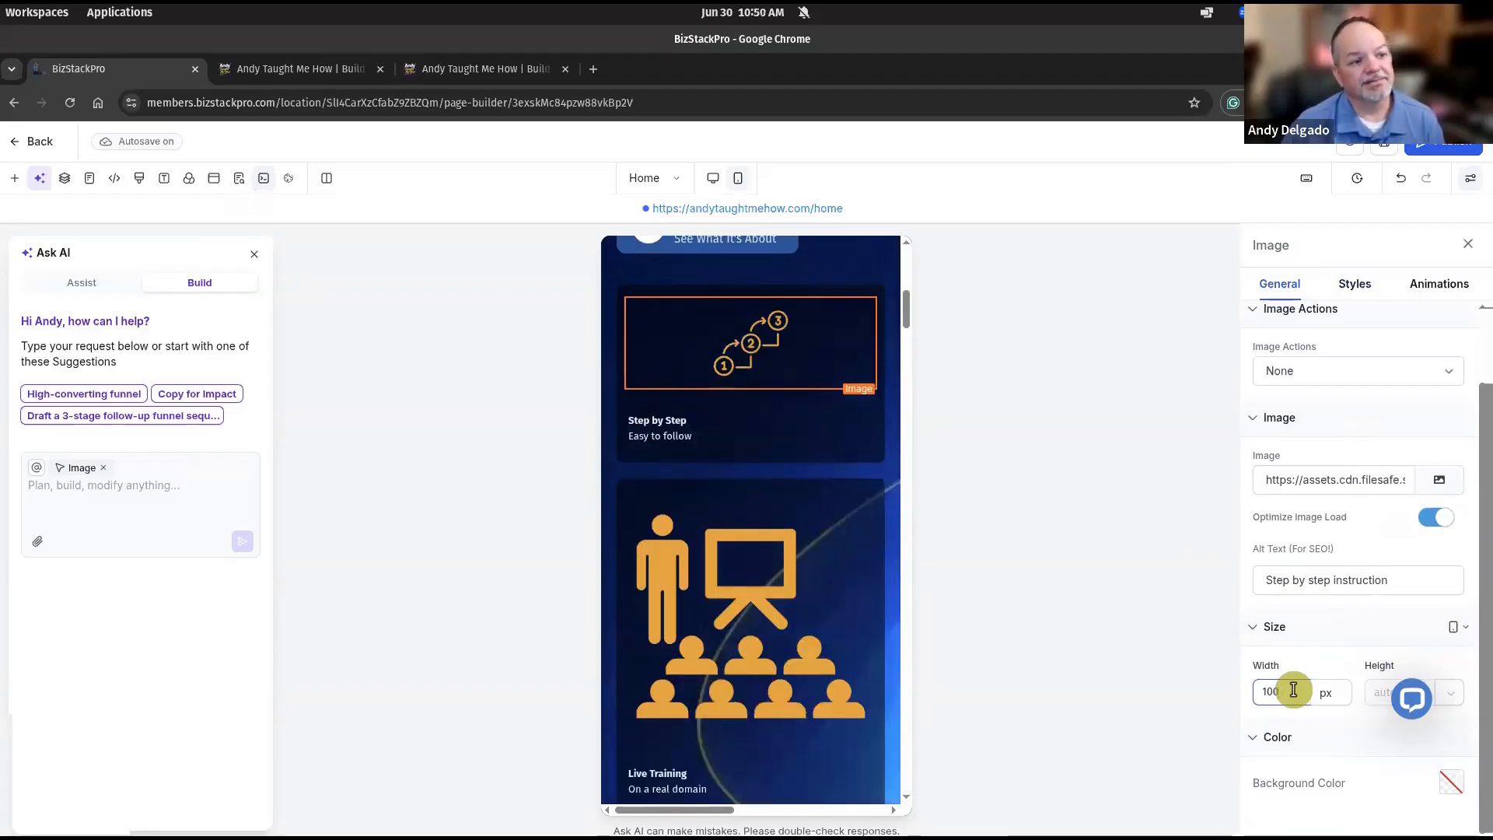
Centre-align the Step by Step caption text.
click(699, 417)
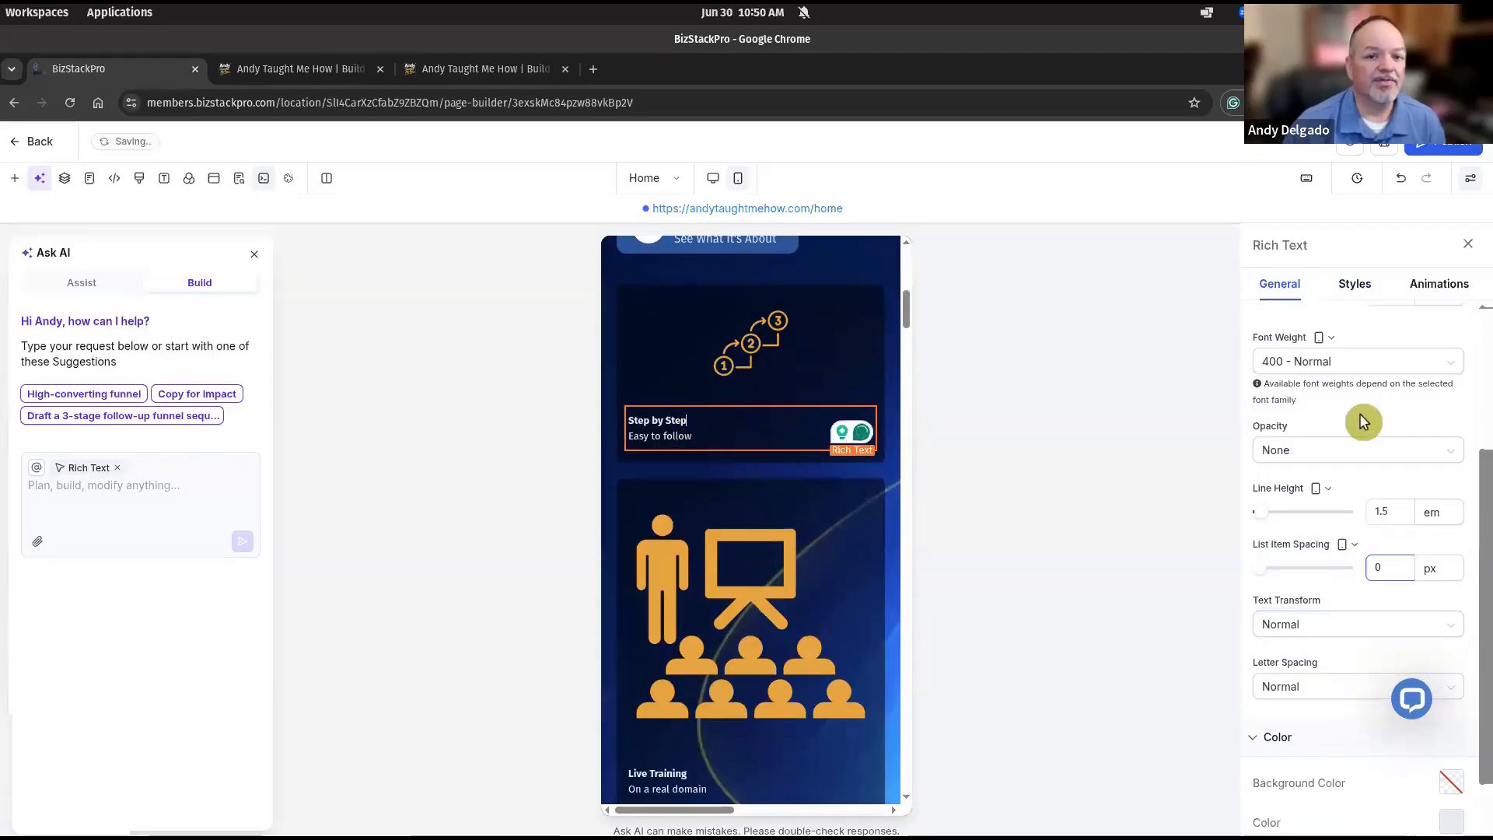
click(1358, 283)
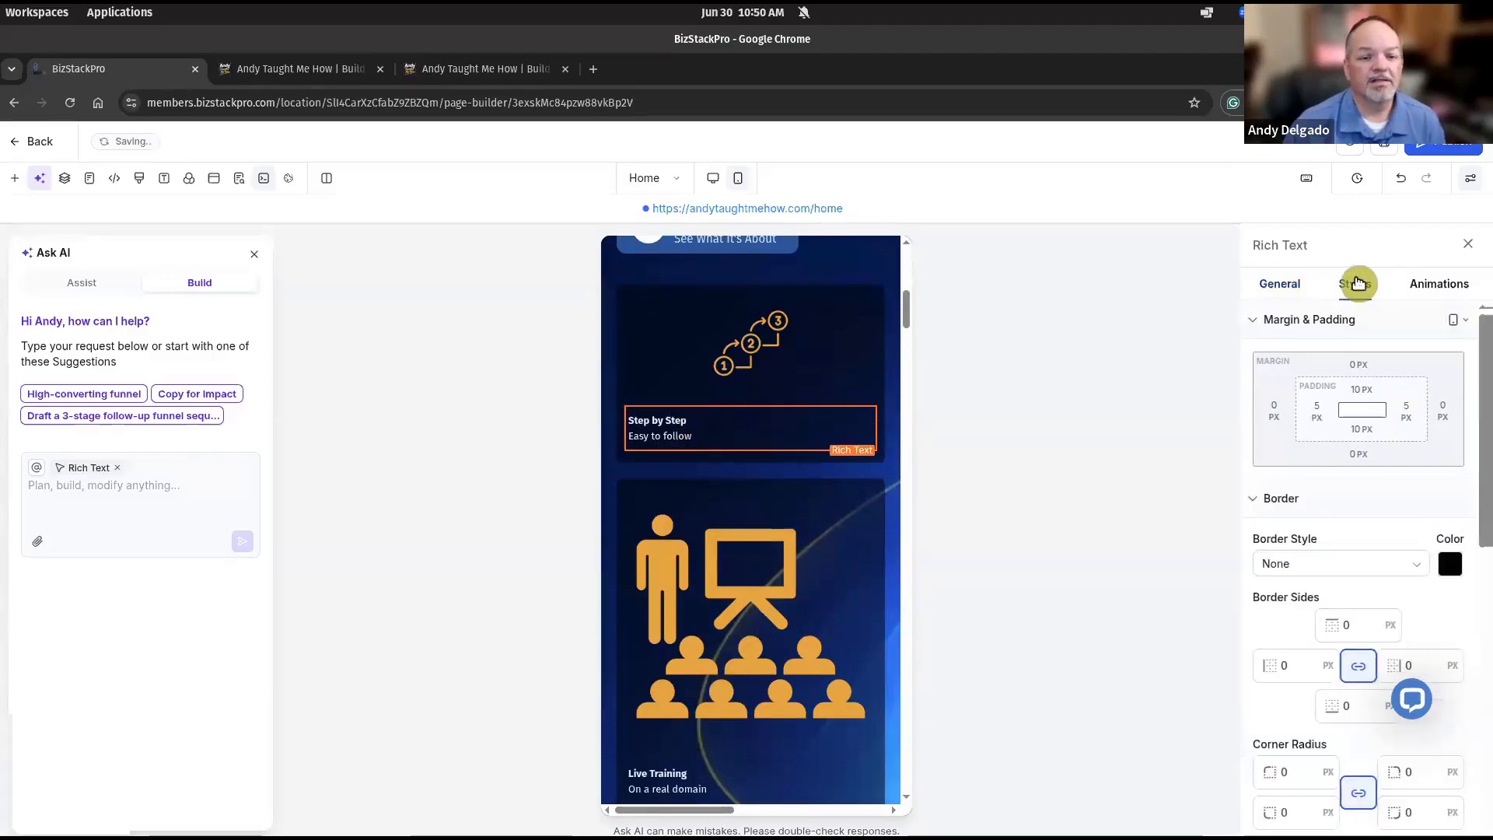
scroll(1304, 707, down, 3)
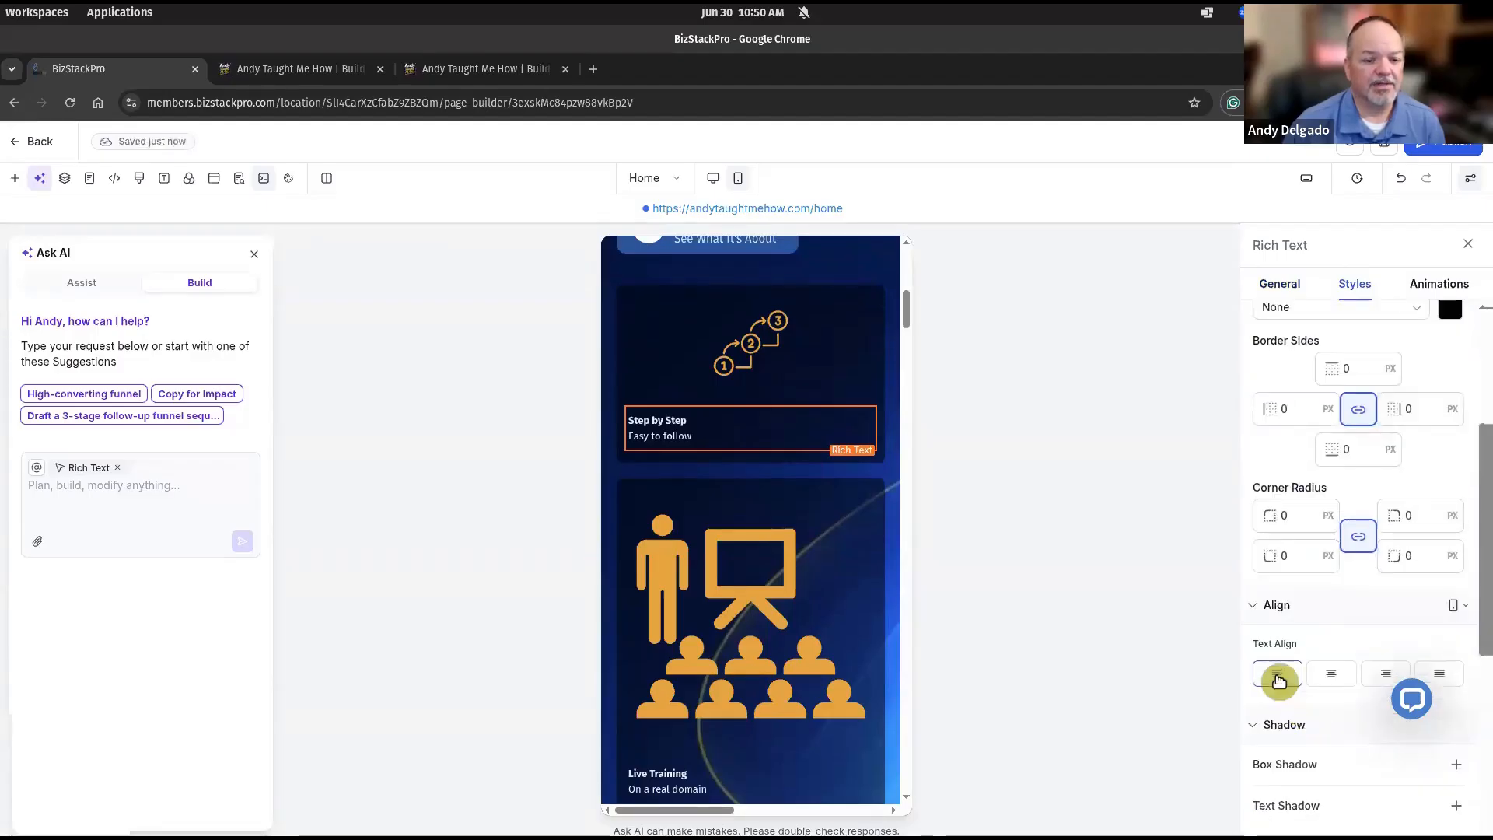
click(1277, 675)
click(1332, 672)
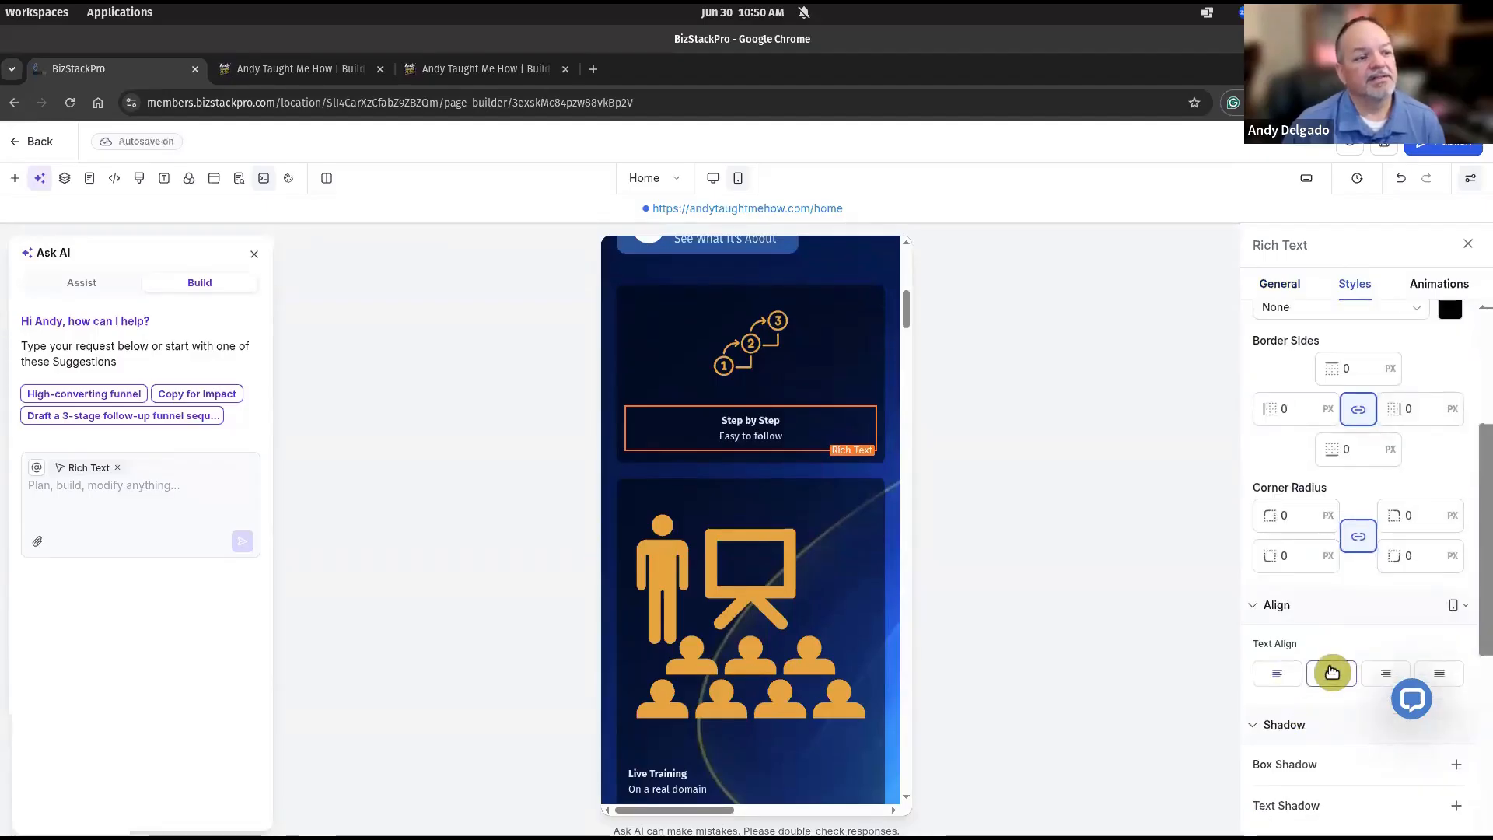
Set the 1-2-3 image and the Live Training people image to 80 px wide.
click(758, 355)
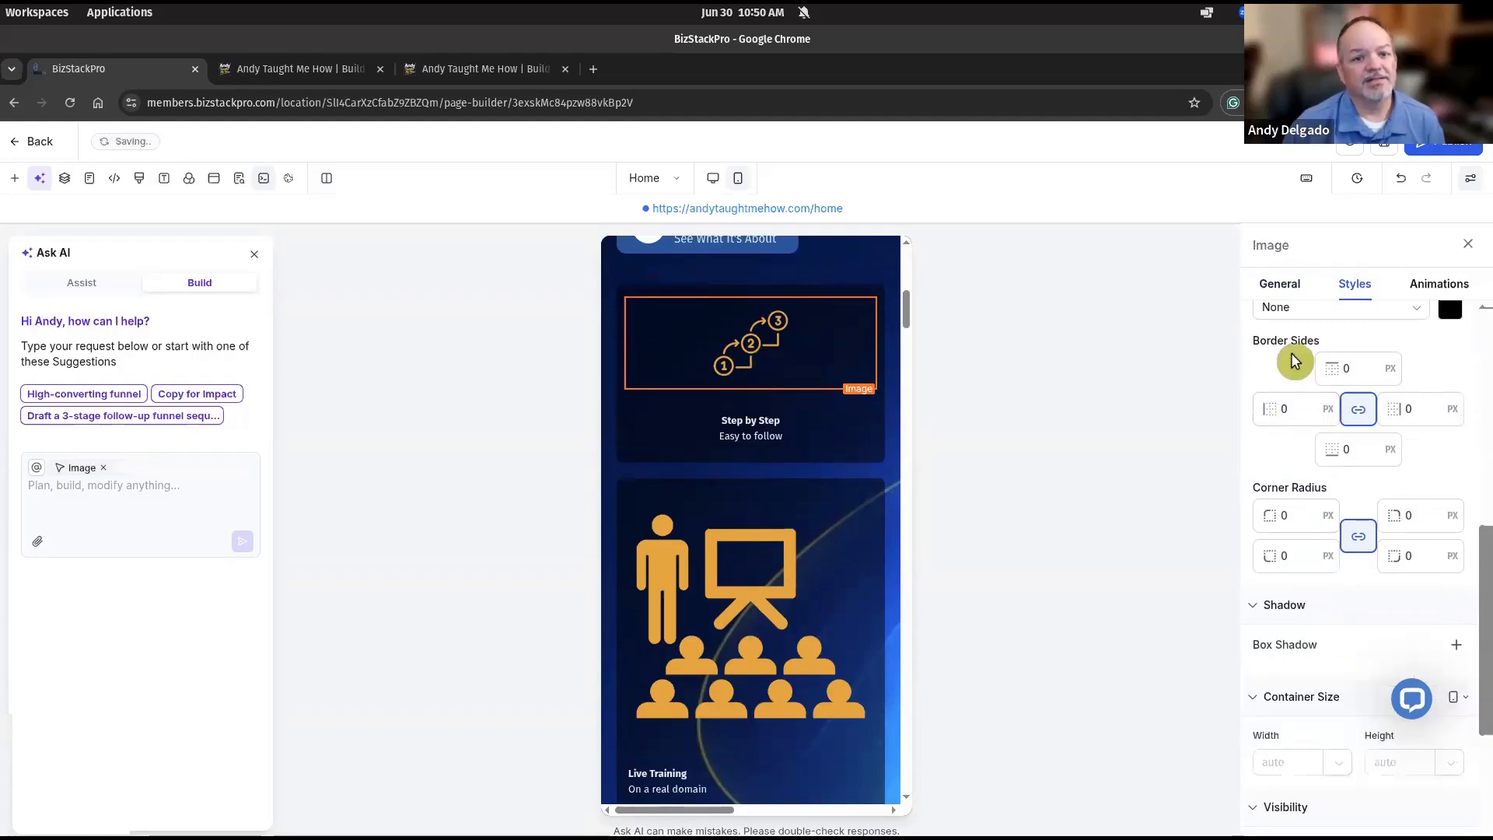
click(1283, 288)
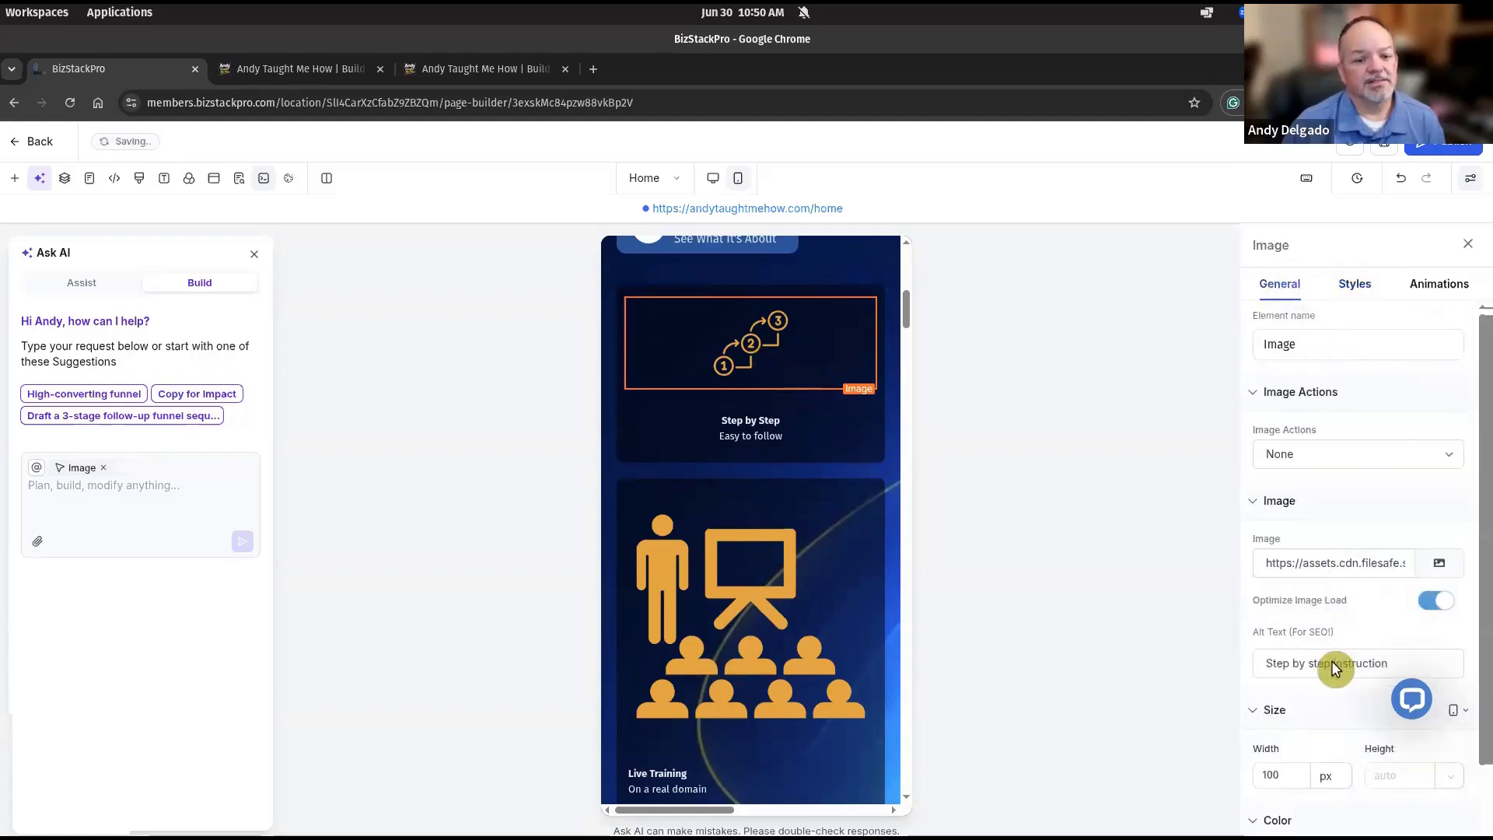
drag(1296, 775, 1236, 775)
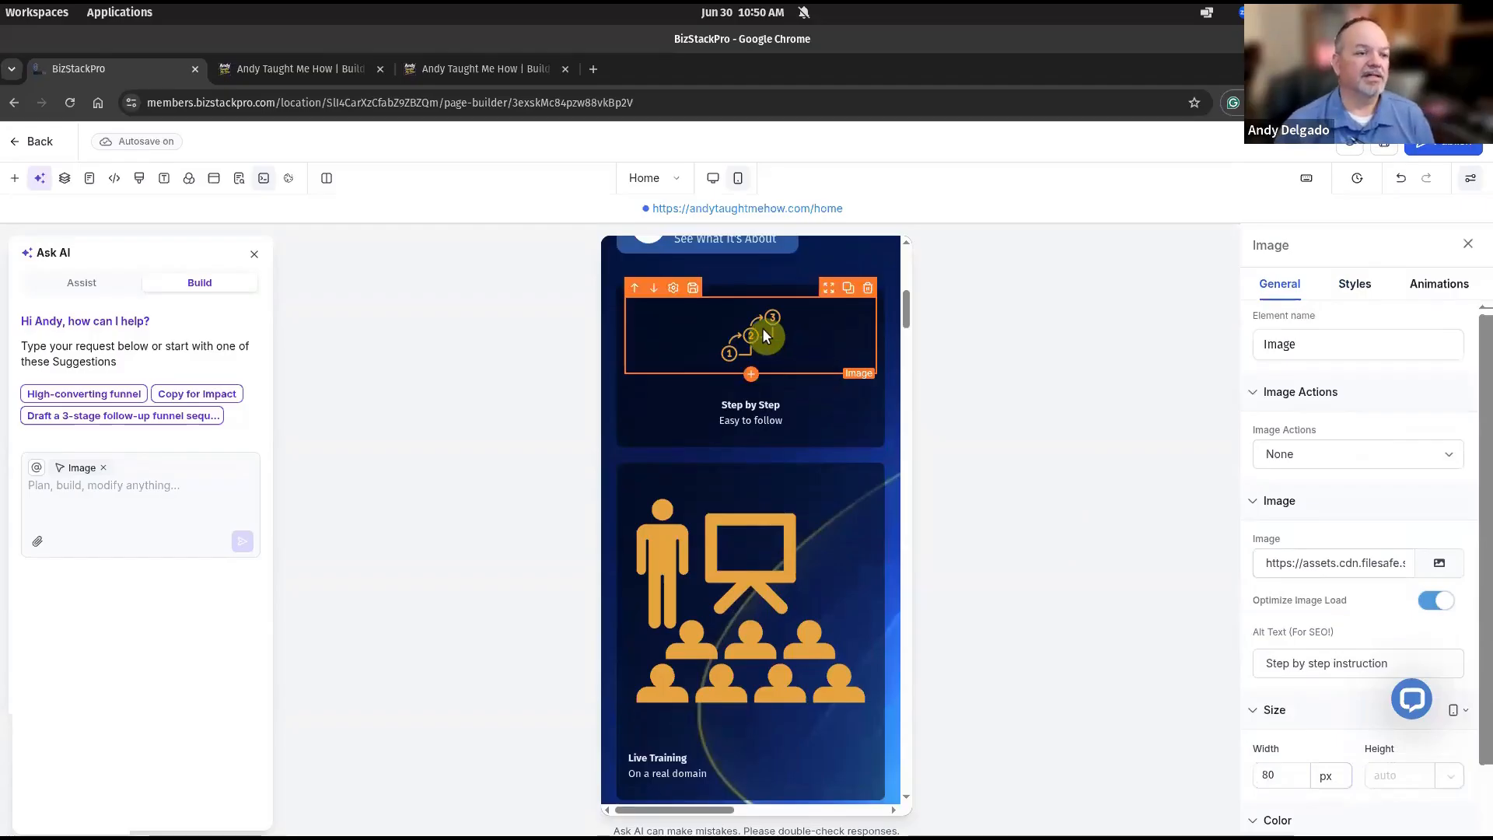
click(765, 567)
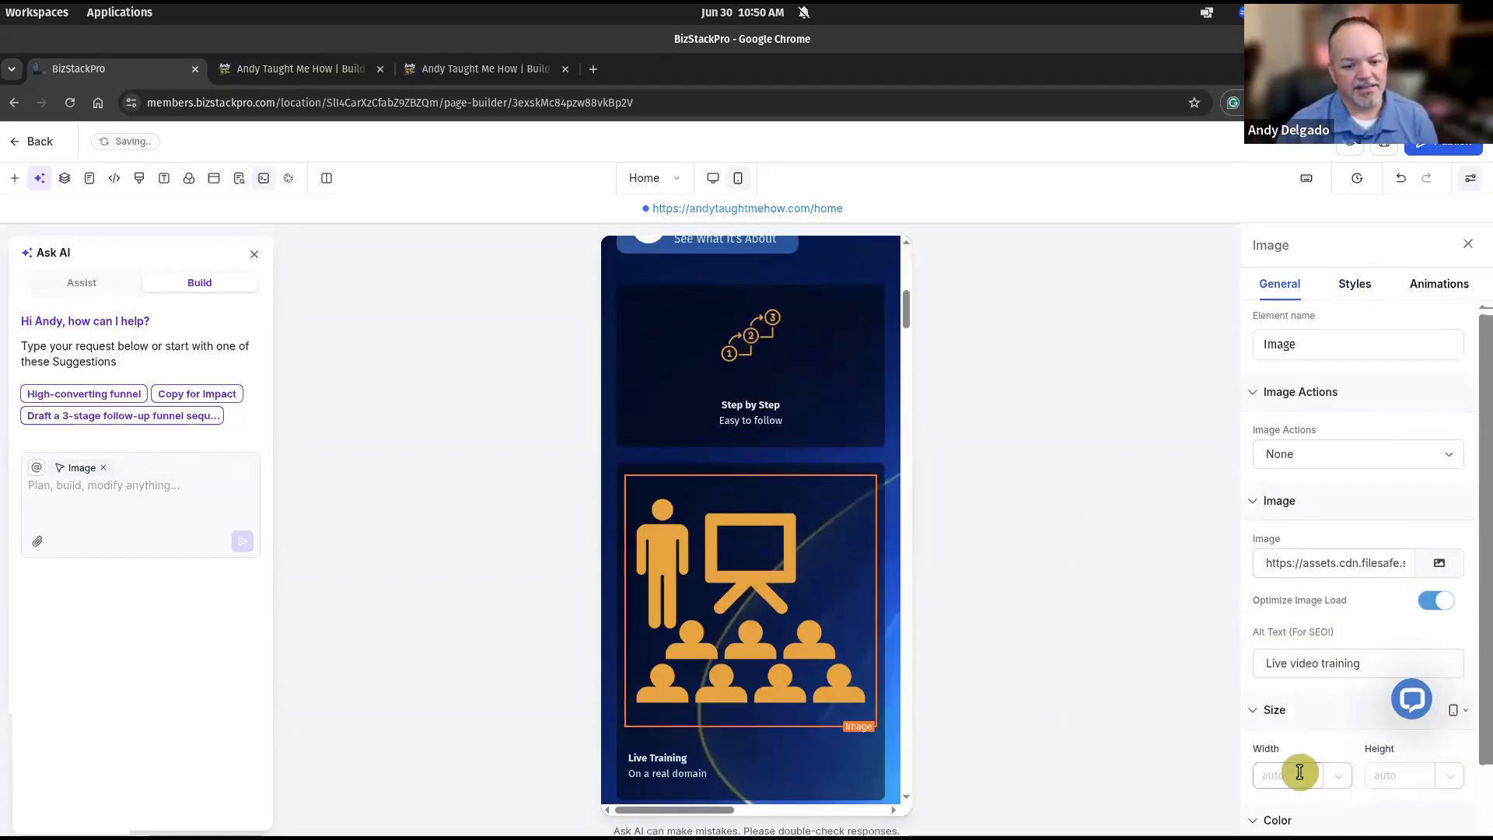
text(80)
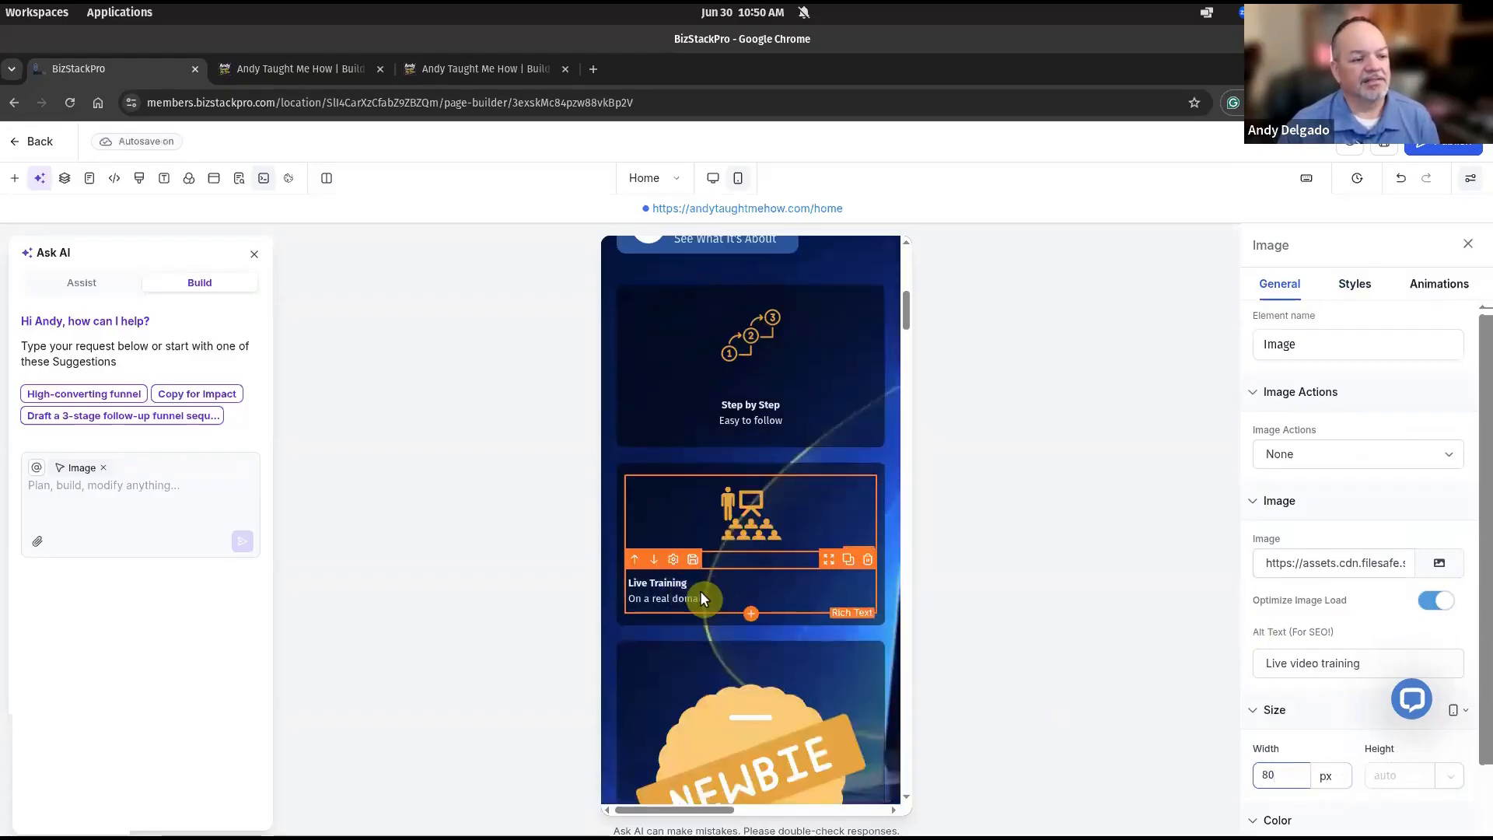
Center-align the Live Training caption text.
click(700, 590)
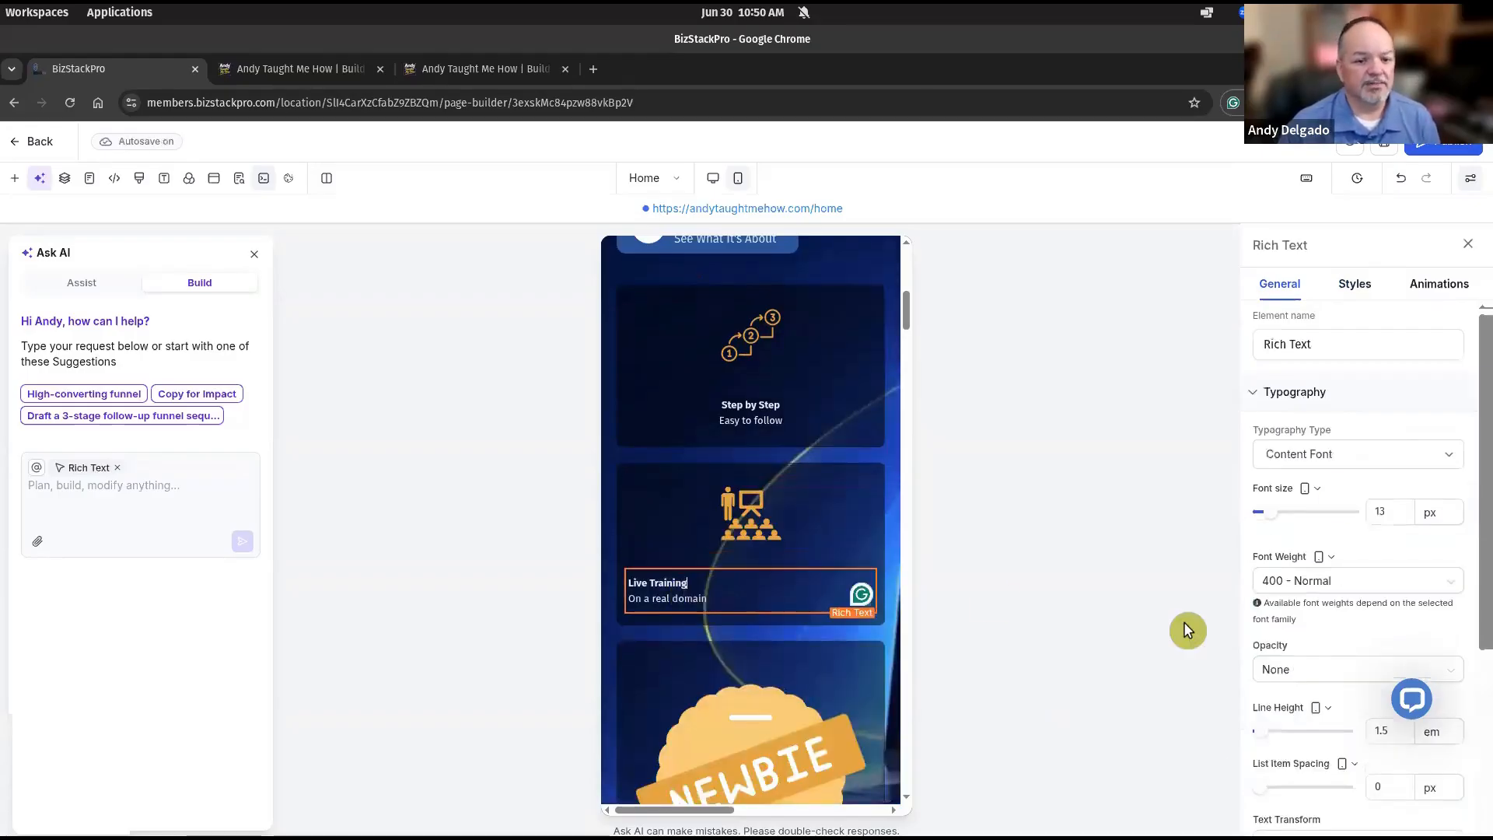
click(1363, 295)
scroll(1328, 668, down, 3)
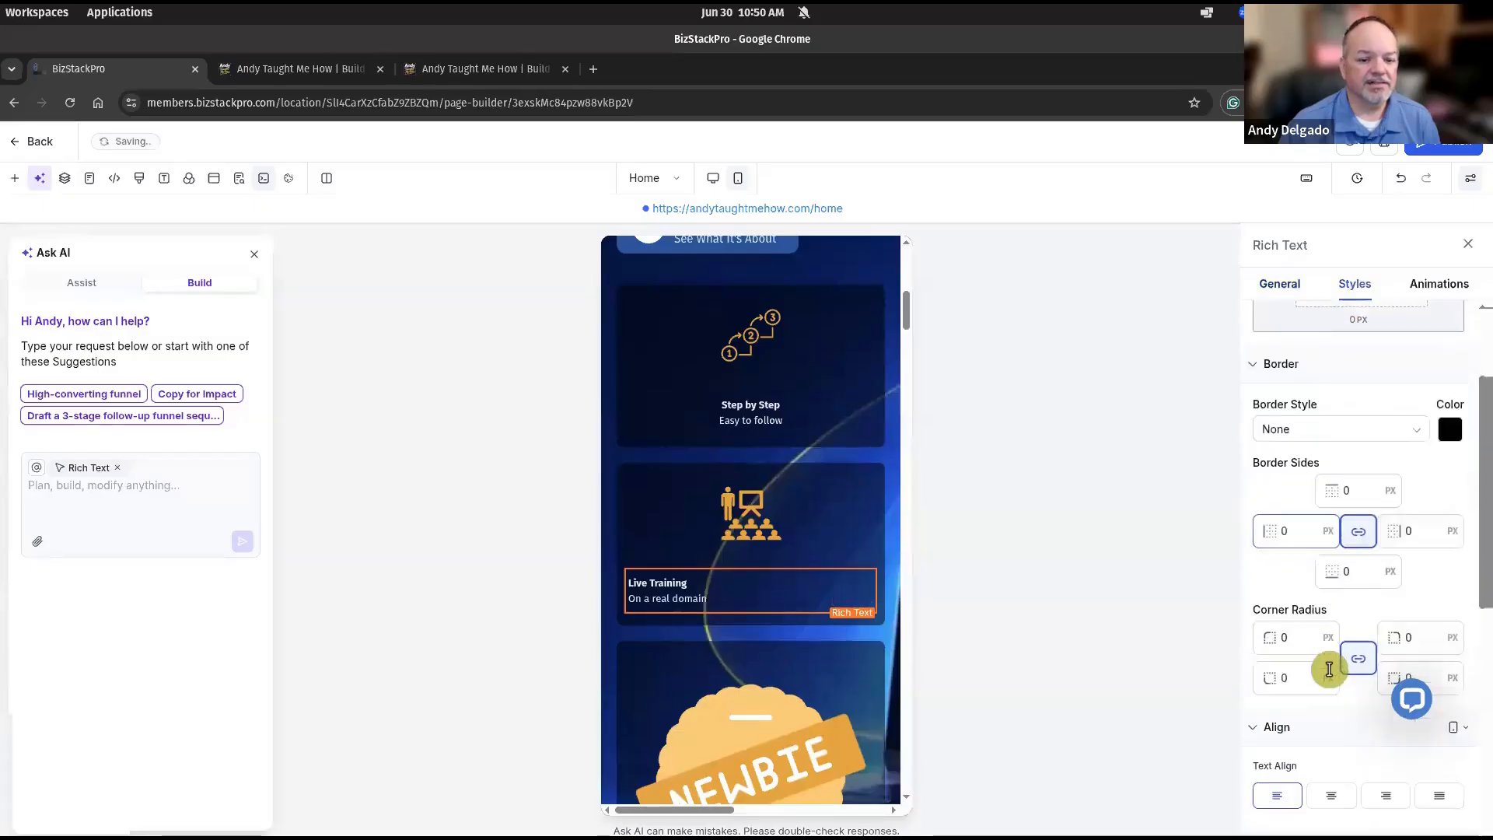
scroll(1332, 677, down, 1)
click(1339, 634)
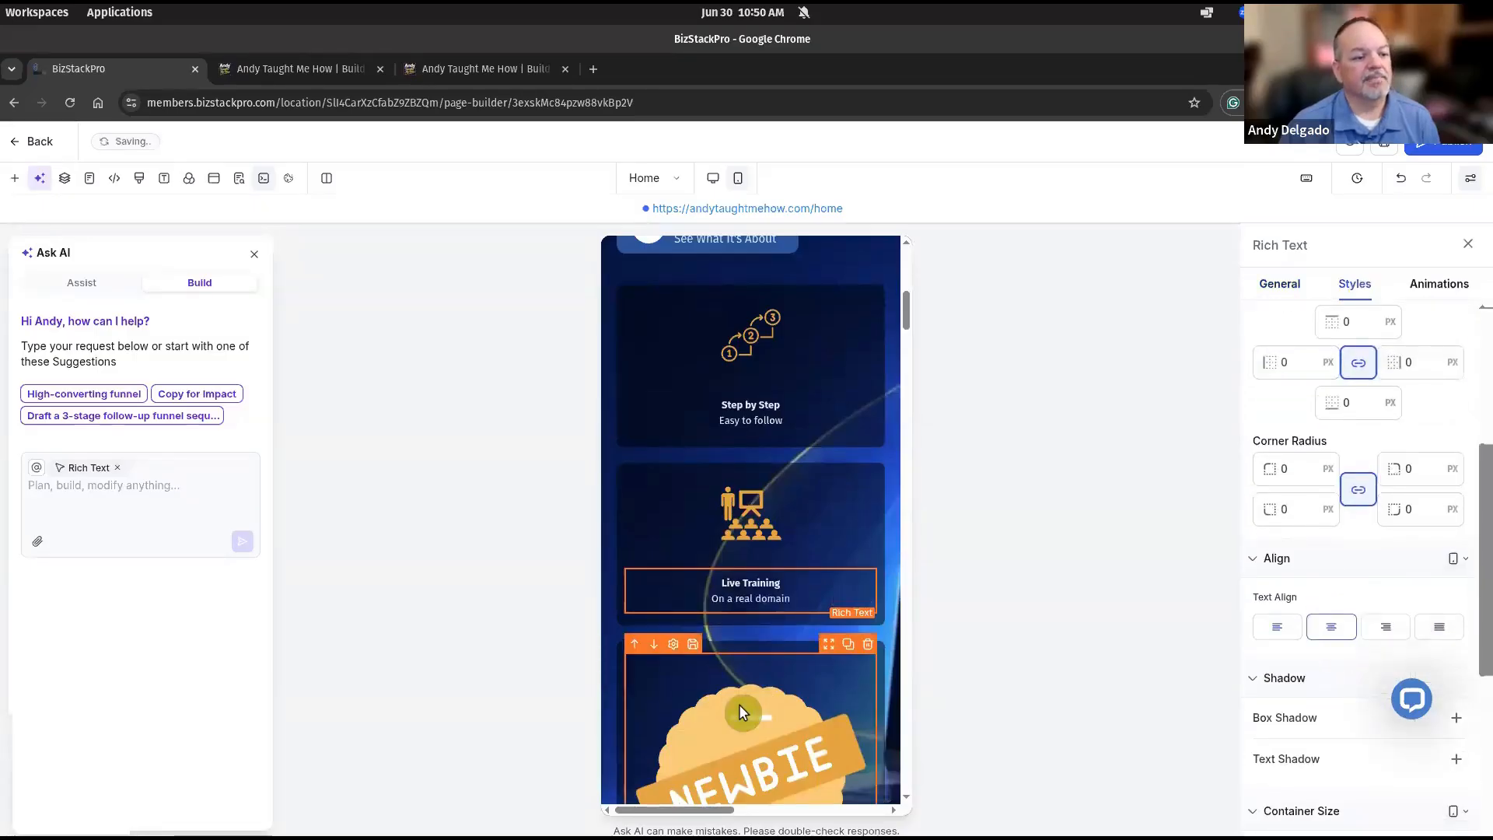
scroll(752, 646, down, 3)
Set the Newbie badge image width to 80 px.
click(745, 447)
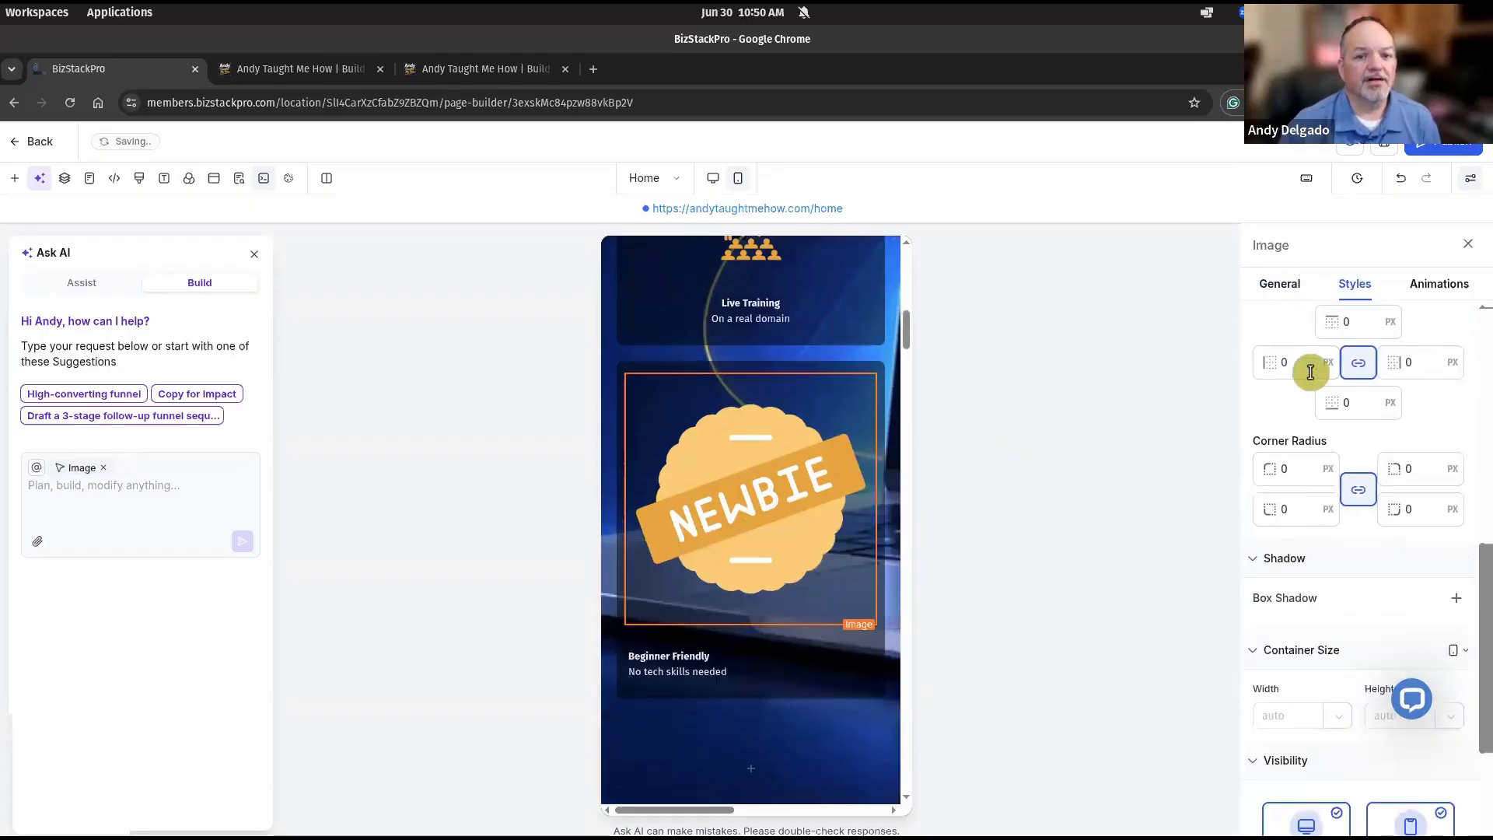
click(1288, 287)
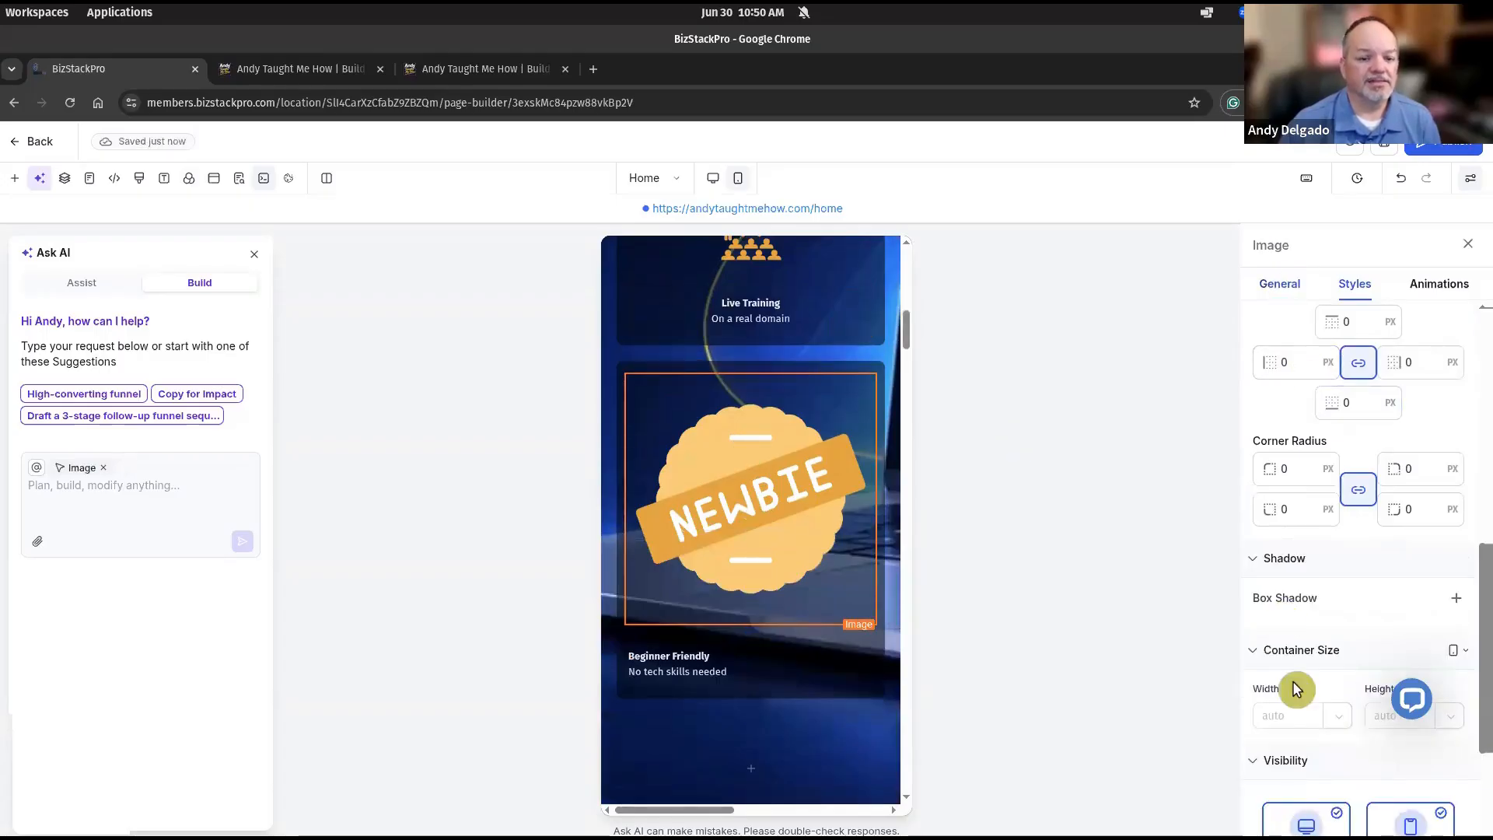
click(1282, 771)
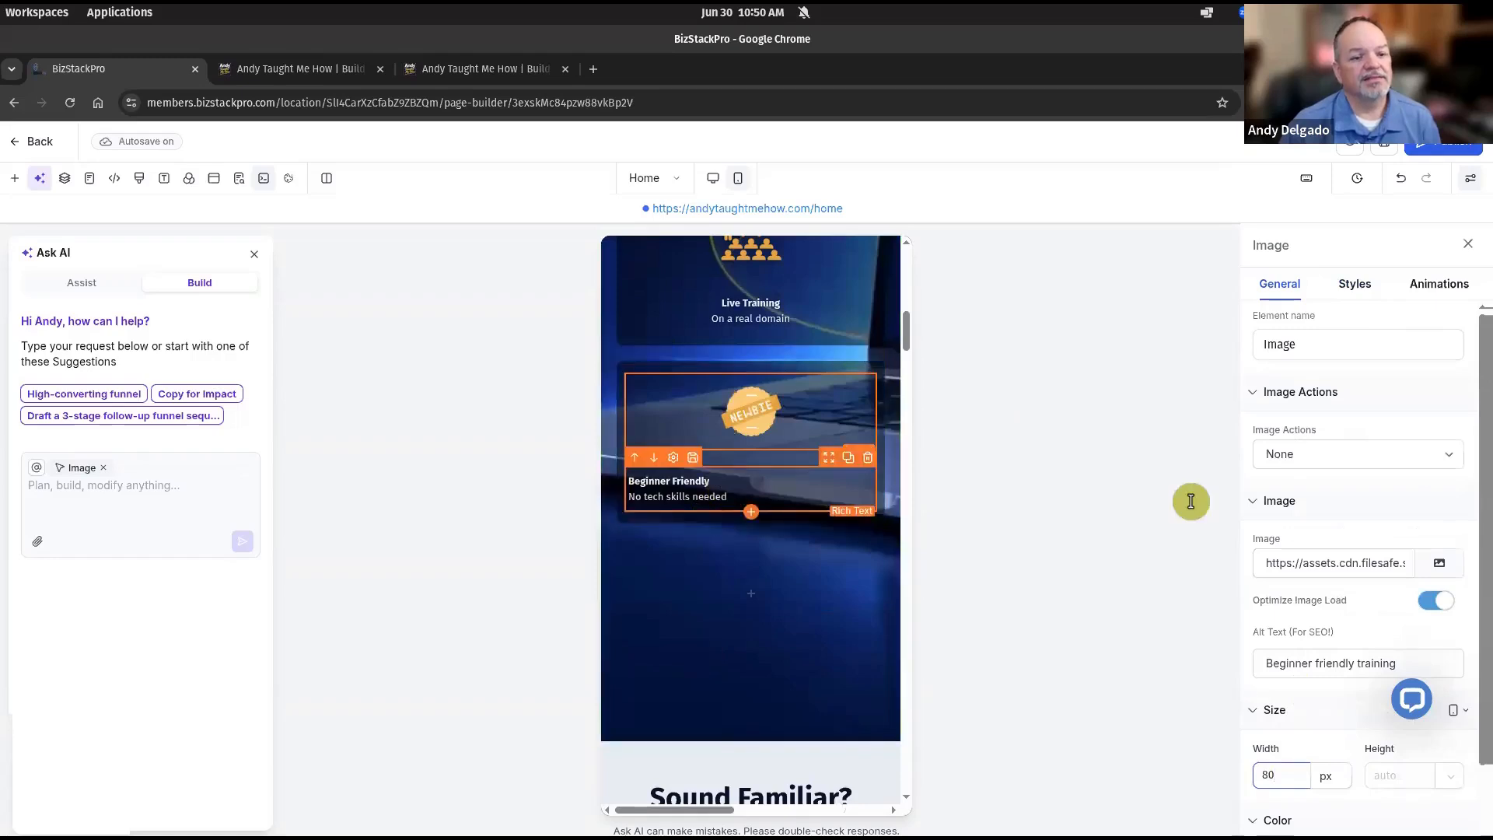
Center-align the Beginner Friendly caption text.
click(723, 482)
click(1367, 282)
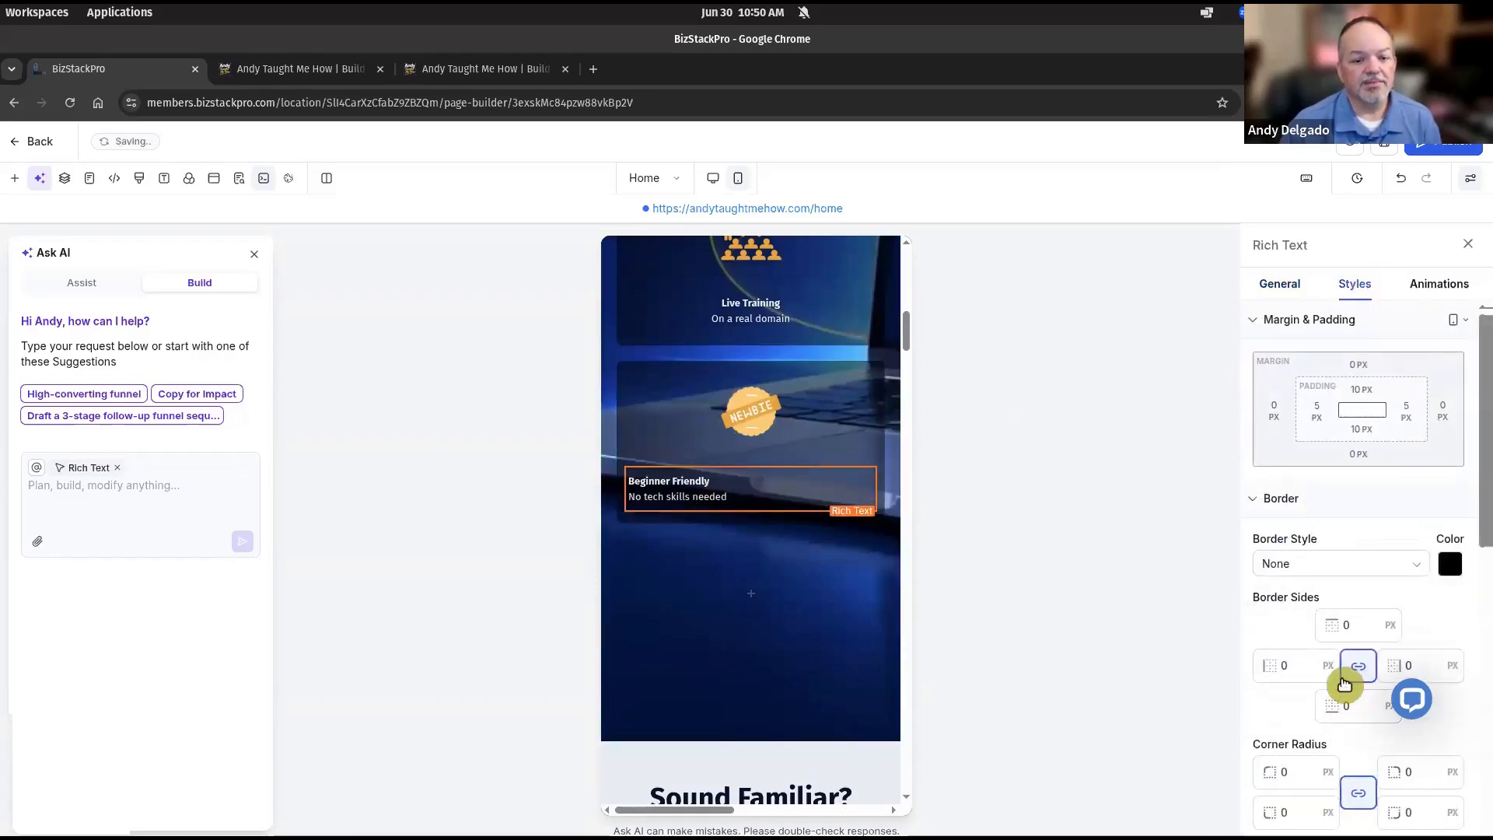
scroll(1318, 597, down, 4)
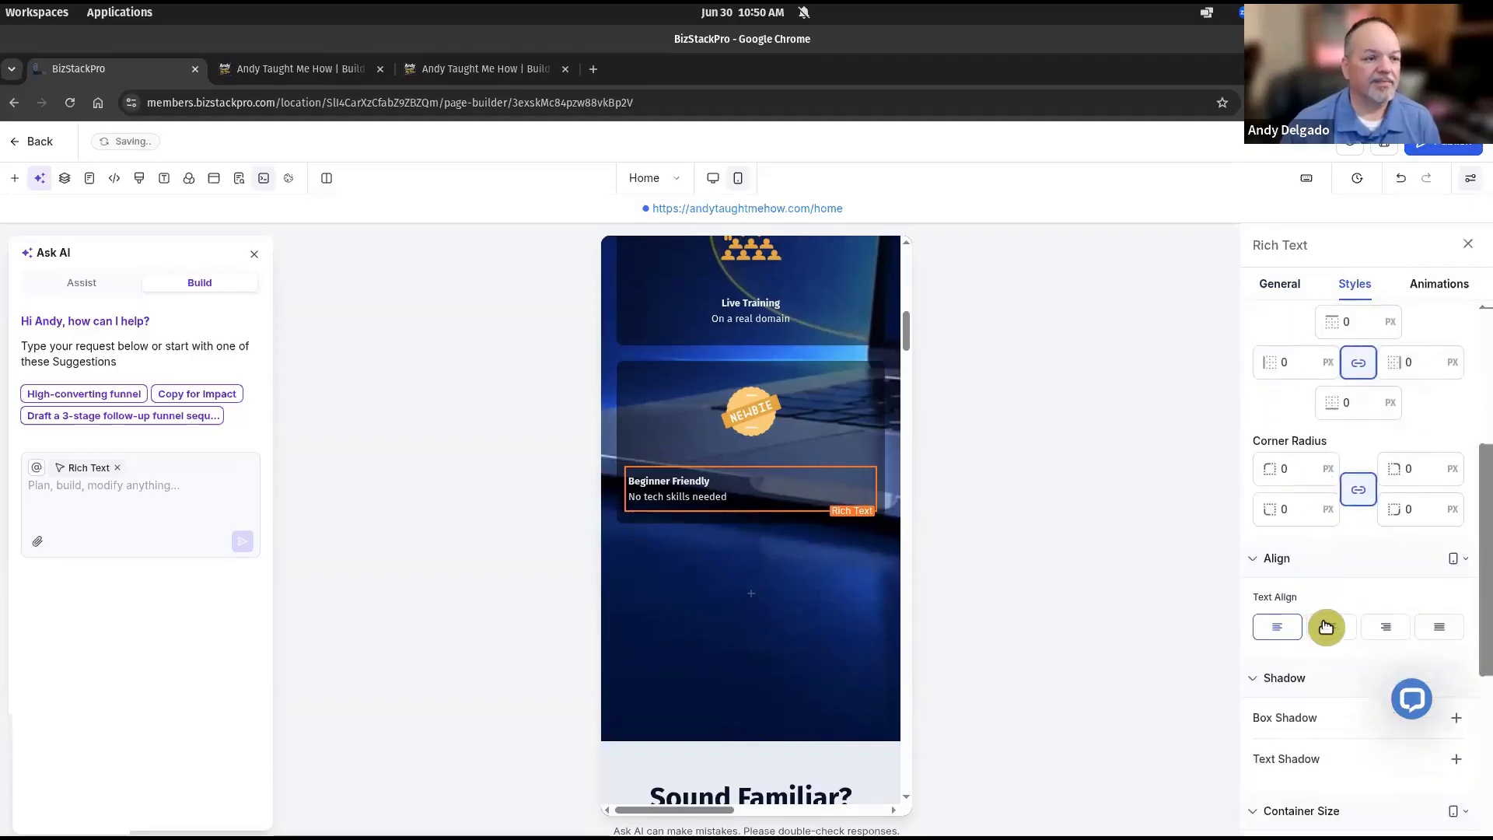
click(1326, 627)
scroll(717, 599, up, 7)
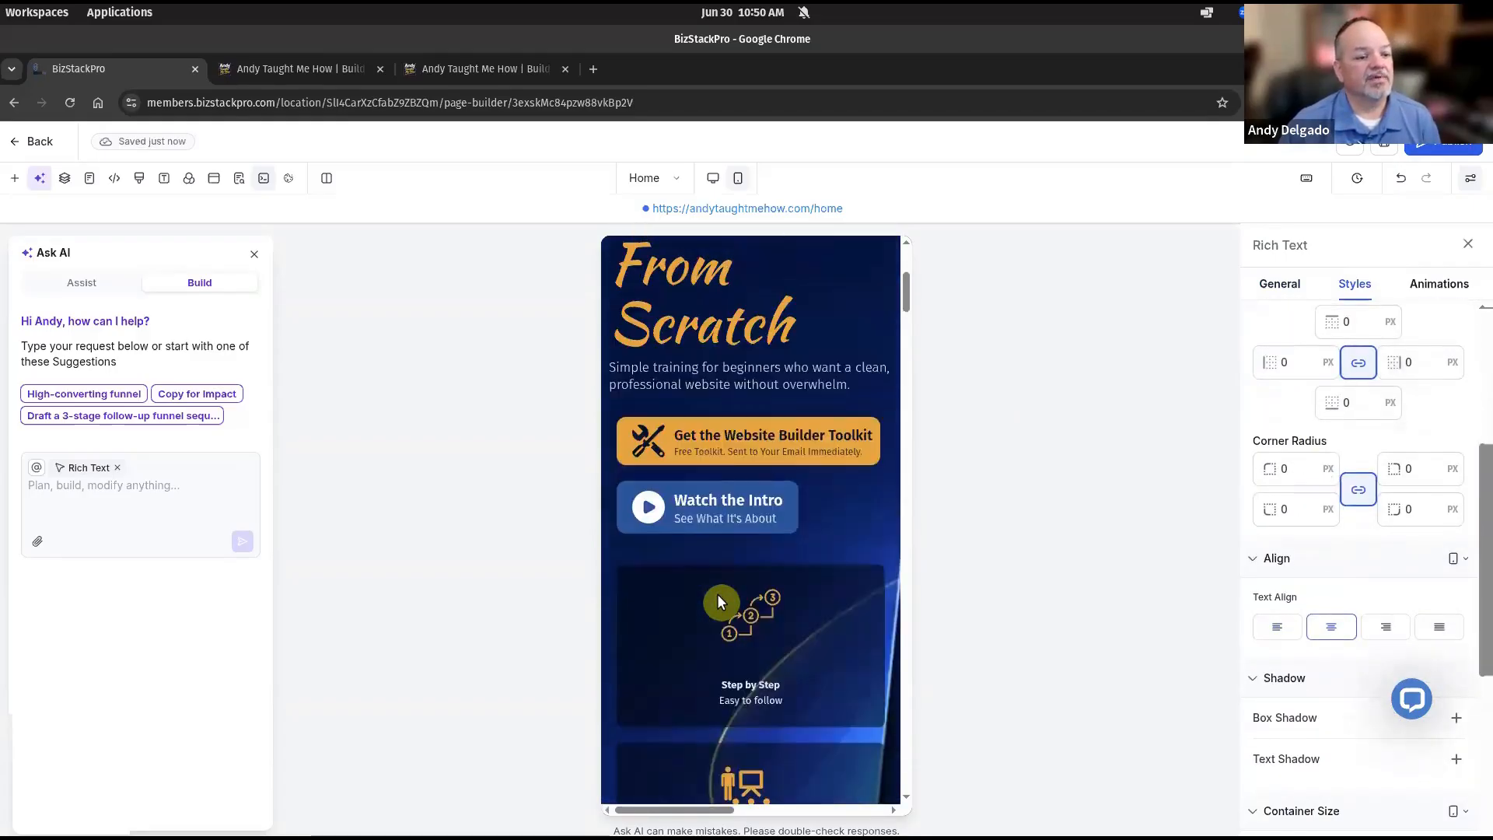
scroll(717, 594, down, 5)
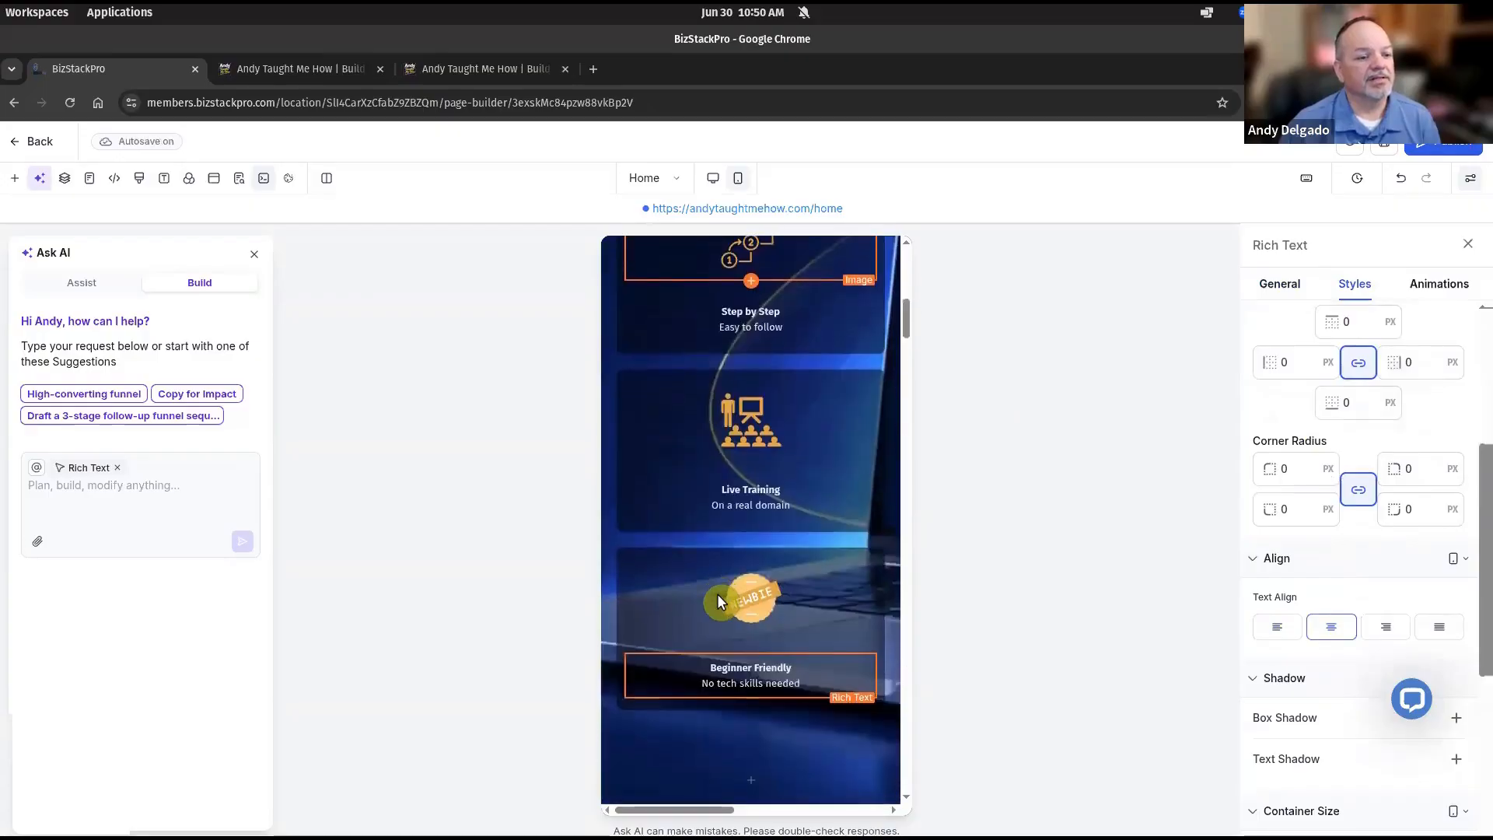
scroll(717, 594, up, 6)
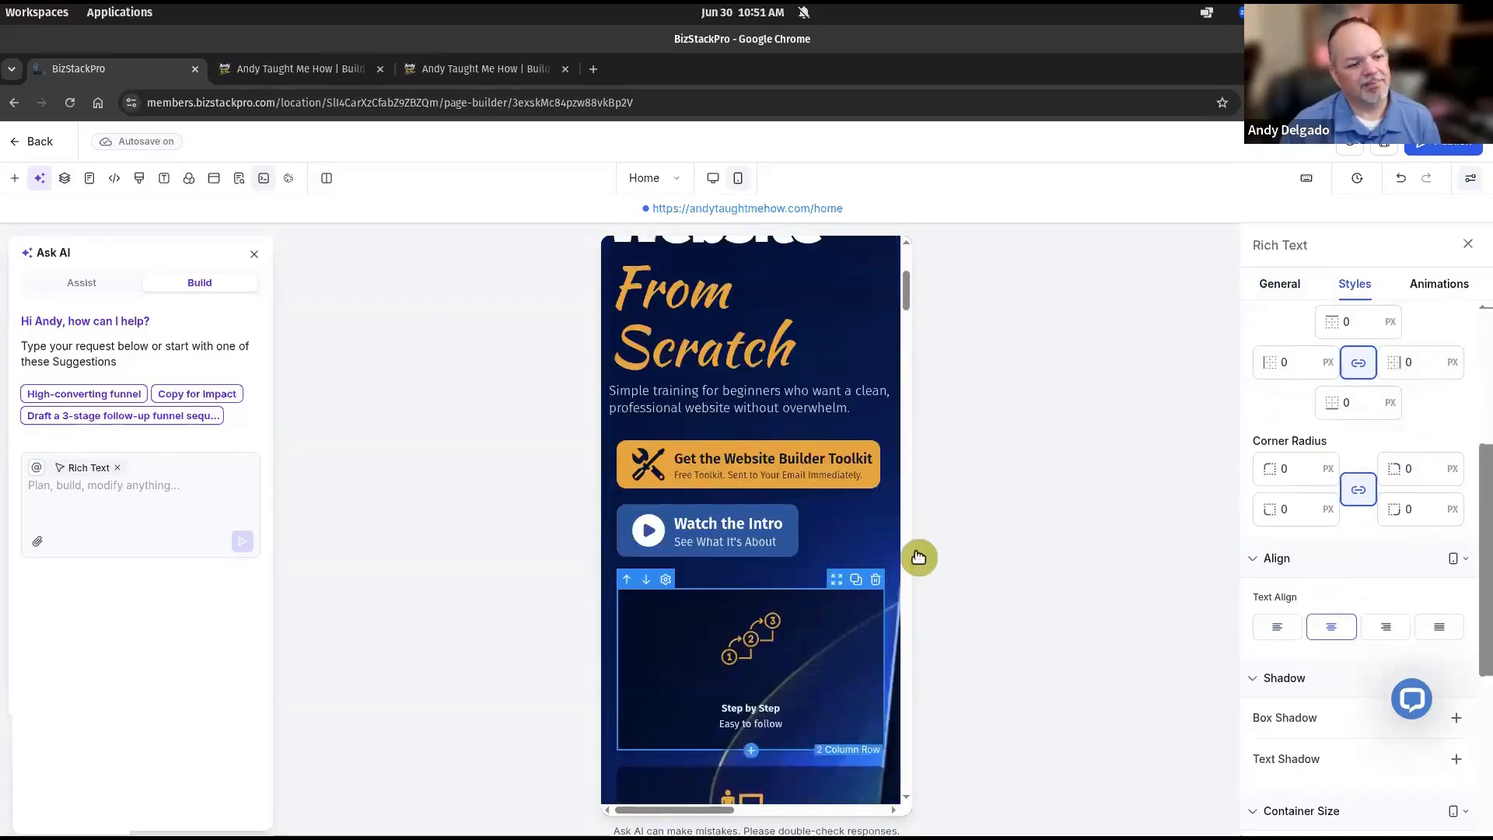
scroll(877, 681, down, 3)
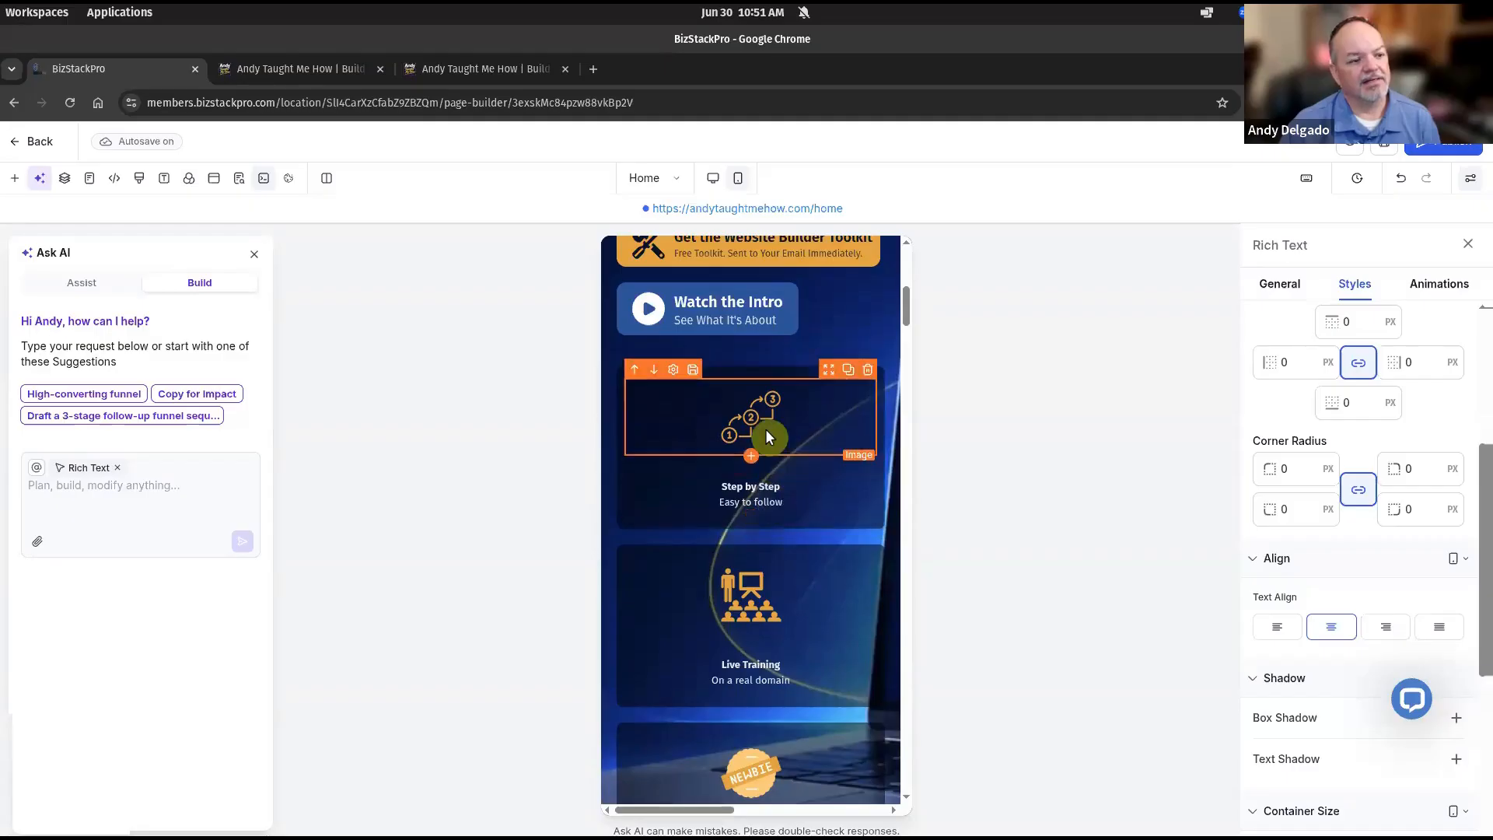
scroll(765, 478, down, 5)
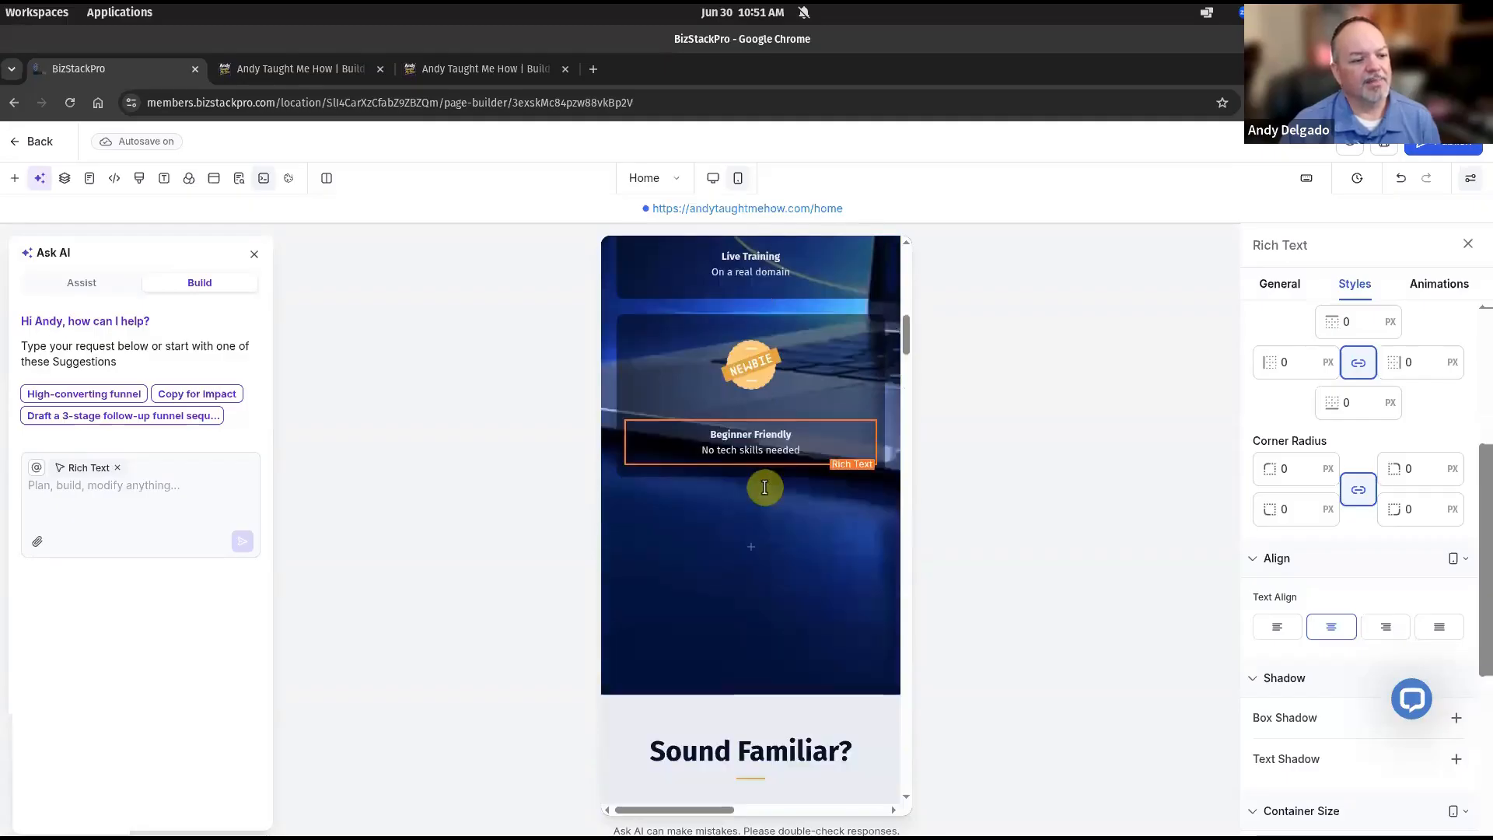
scroll(778, 463, up, 2)
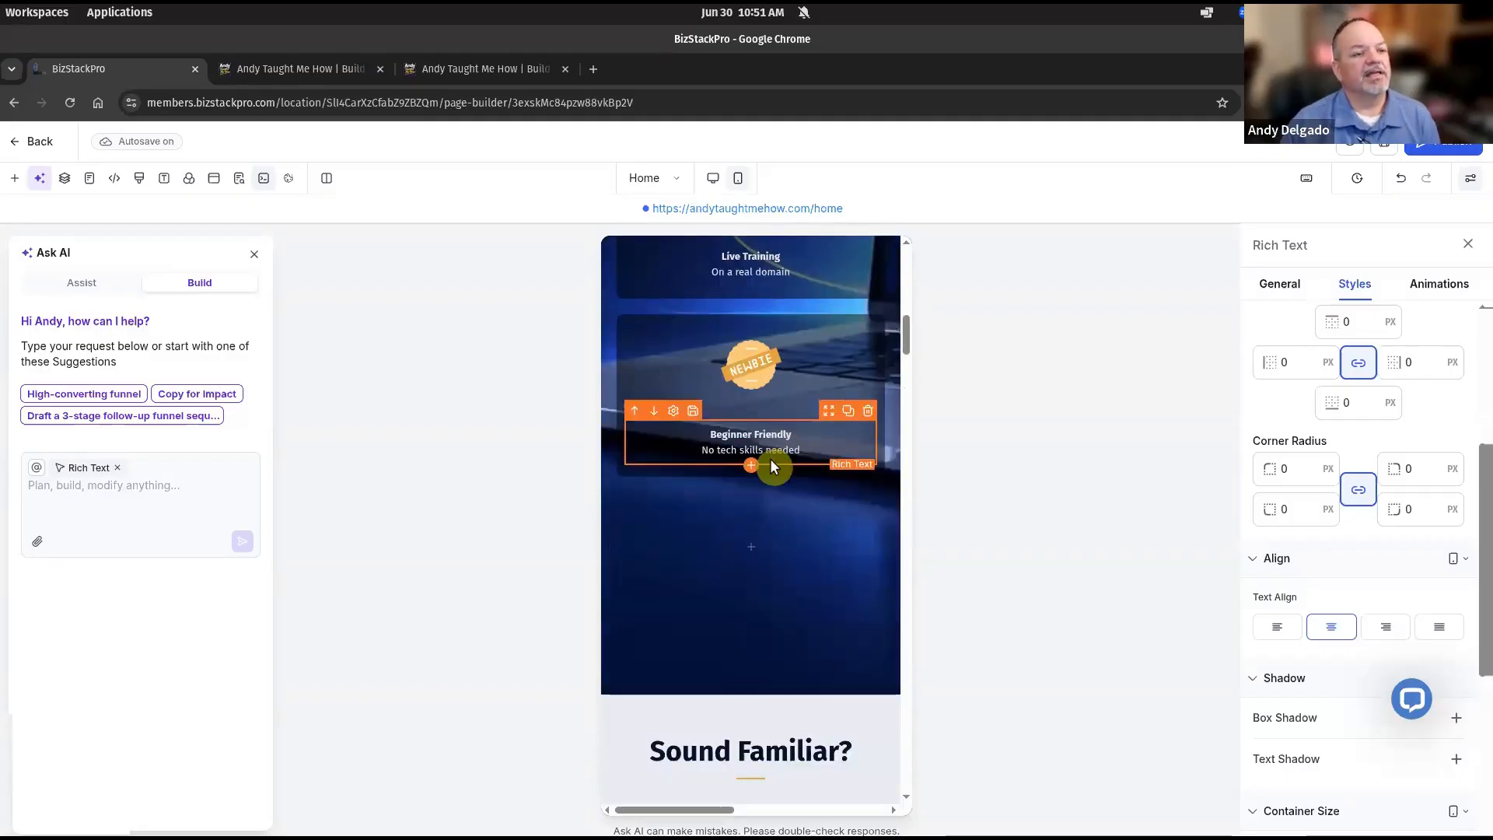
scroll(798, 458, up, 3)
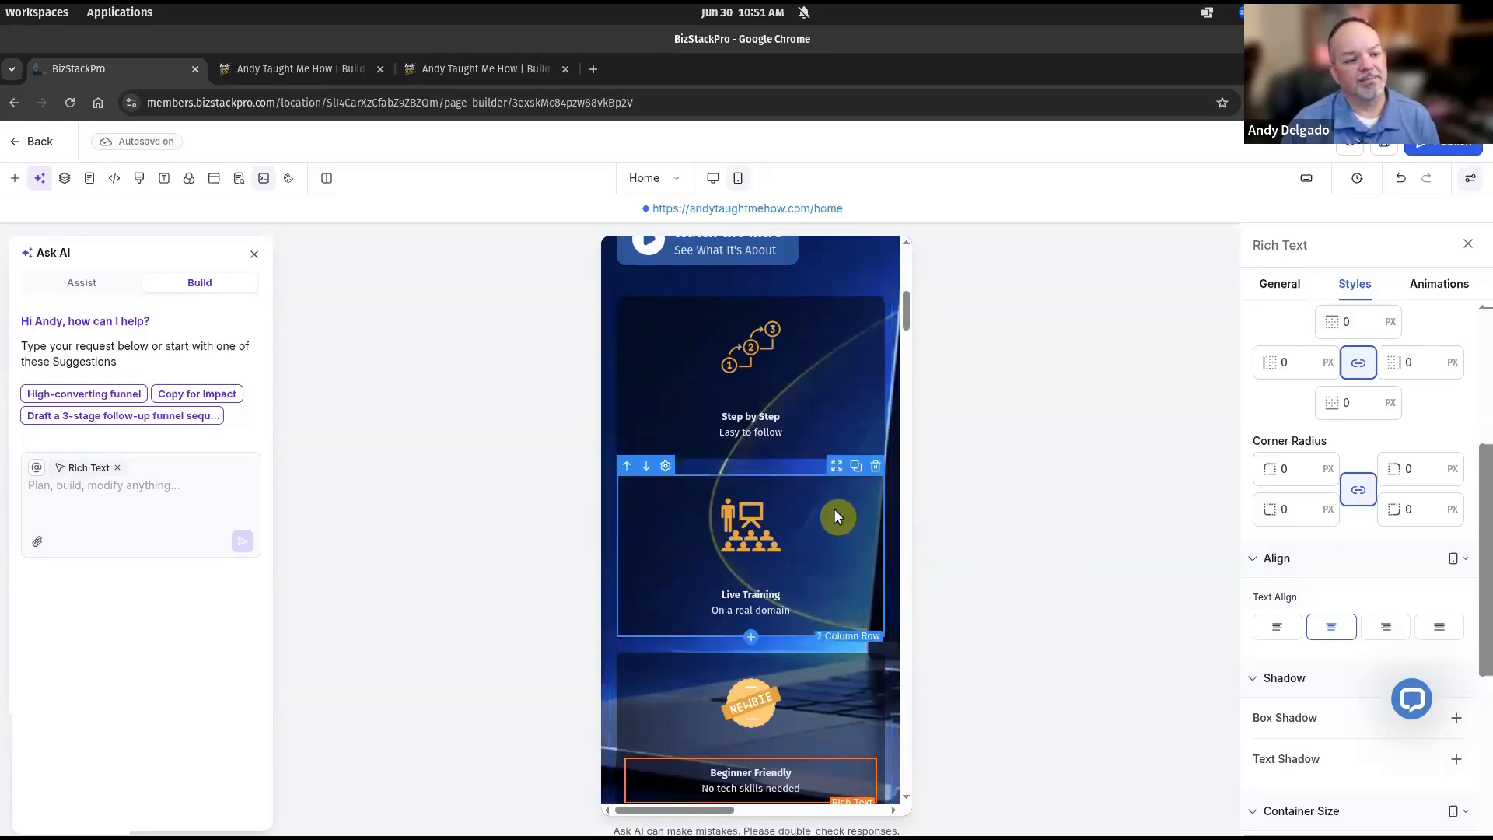
scroll(833, 517, down, 3)
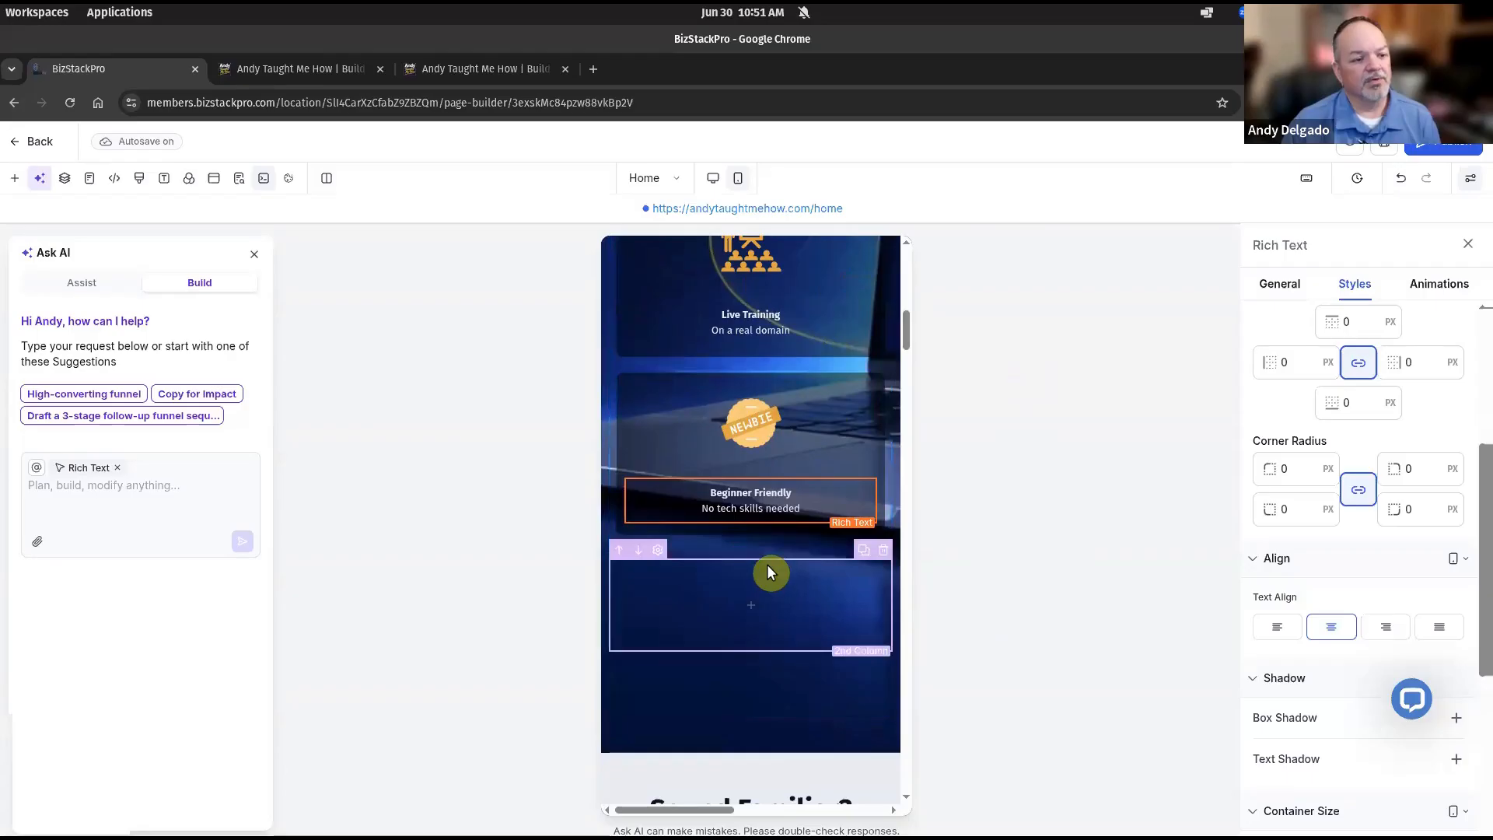
Turn off mobile visibility for the empty 2nd Column, then select the hero sub headline.
click(767, 570)
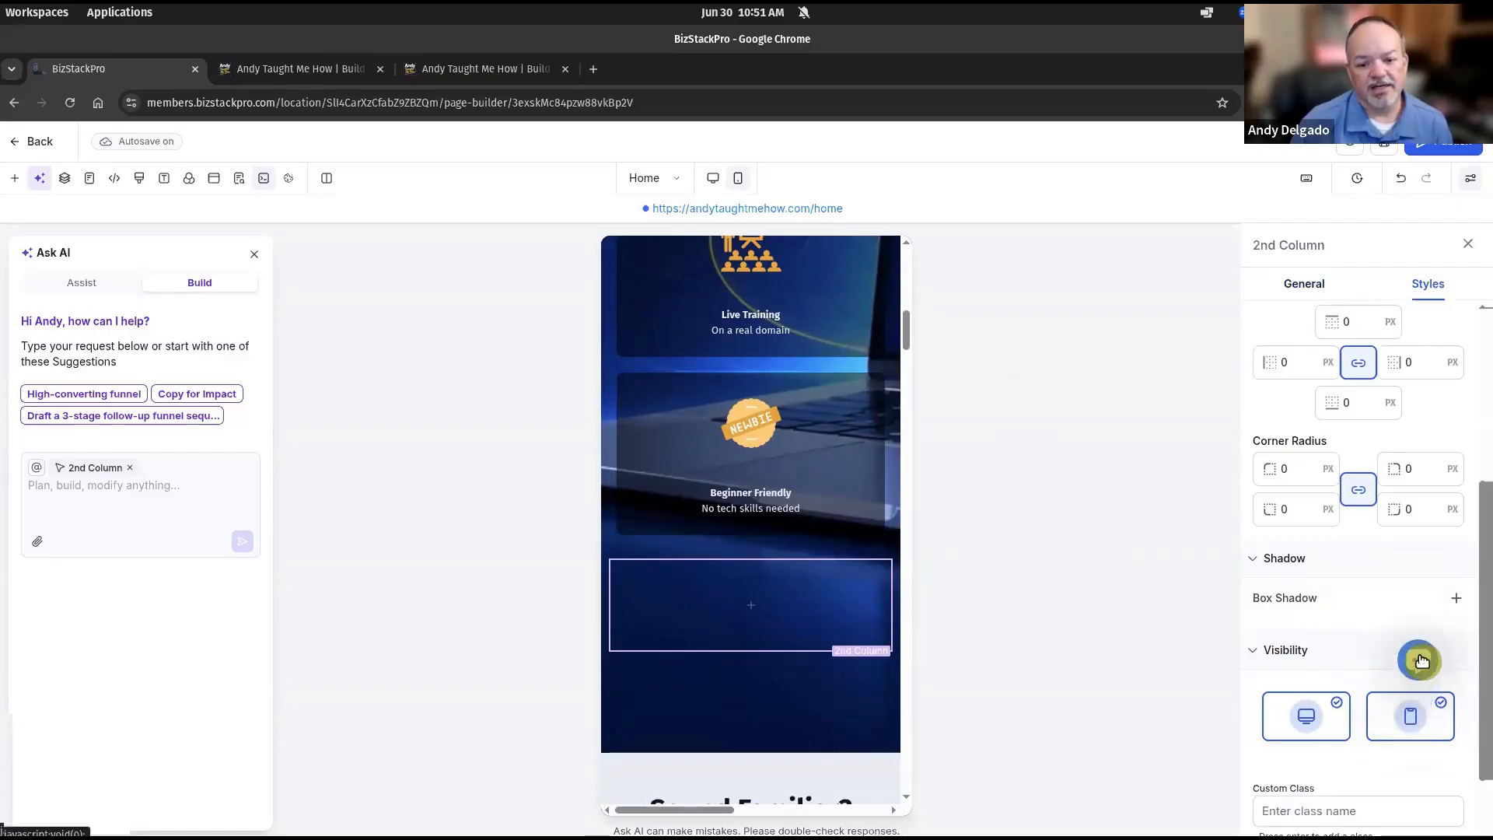
click(1414, 722)
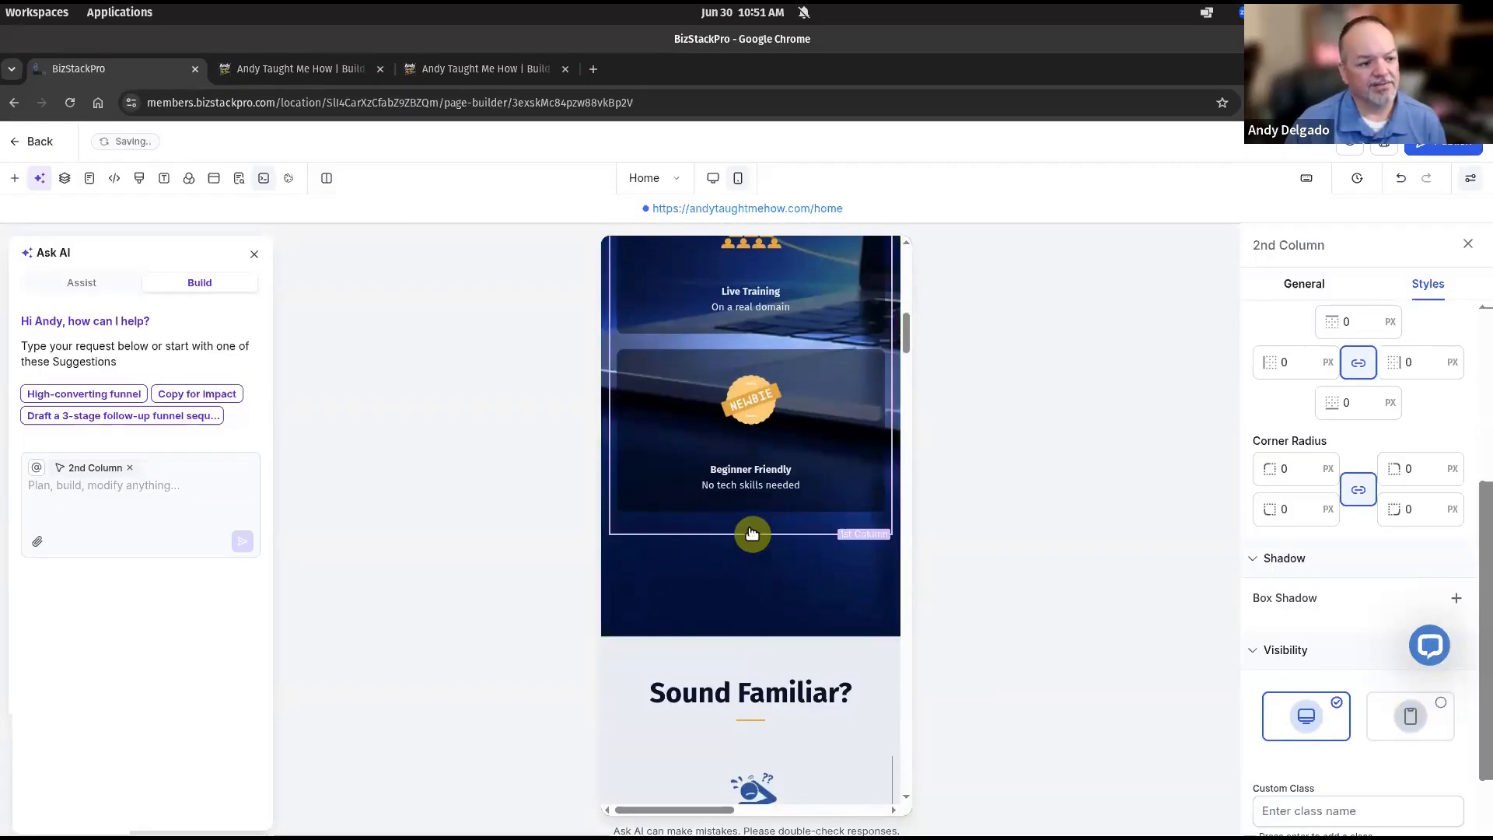
scroll(765, 536, down, 1)
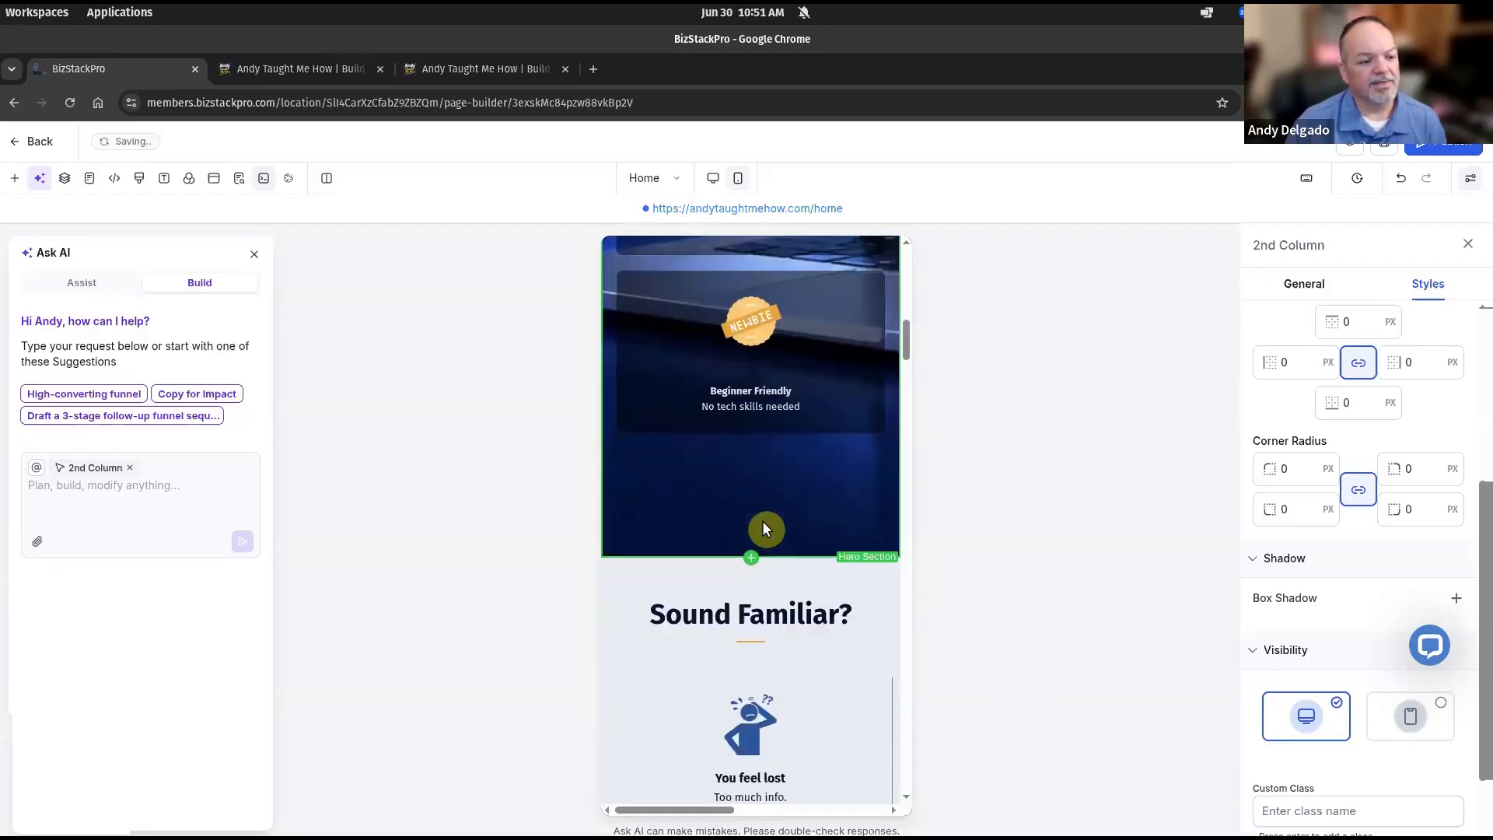
scroll(764, 525, down, 2)
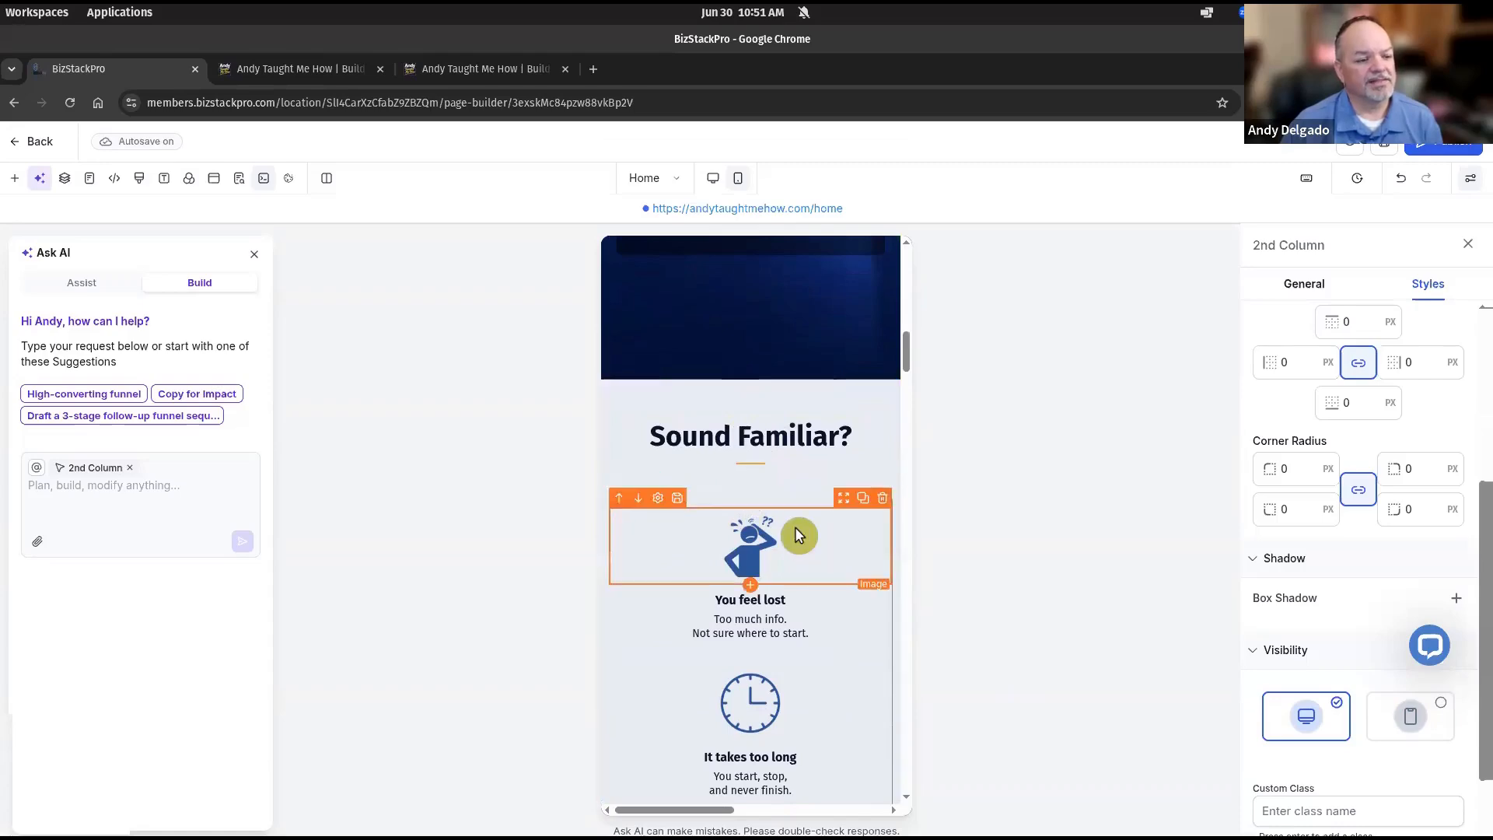
scroll(794, 526, down, 3)
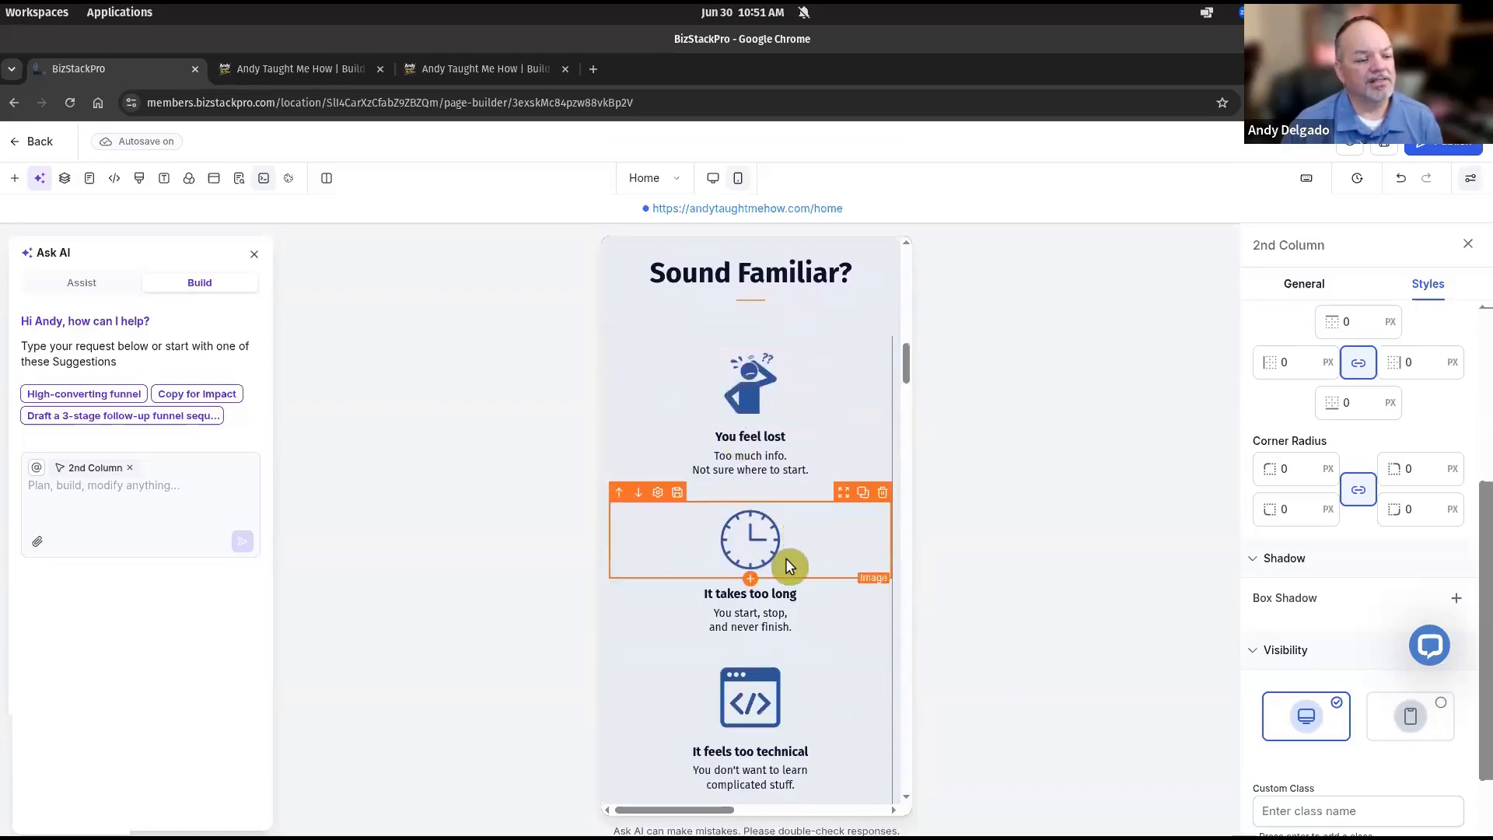
scroll(785, 558, down, 10)
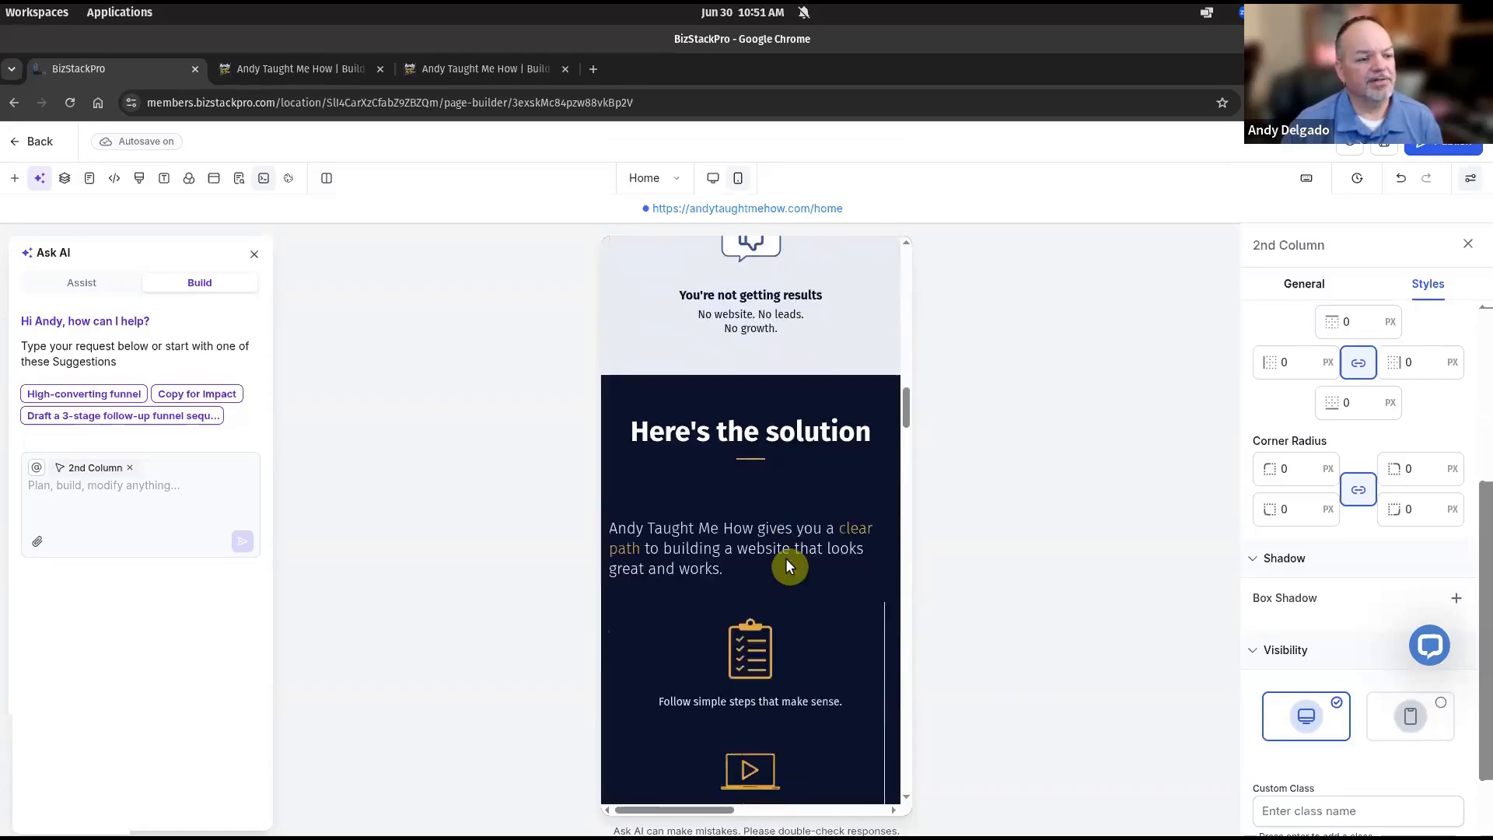
scroll(786, 557, down, 1)
scroll(758, 447, up, 15)
scroll(759, 447, up, 2)
scroll(759, 451, down, 3)
click(761, 464)
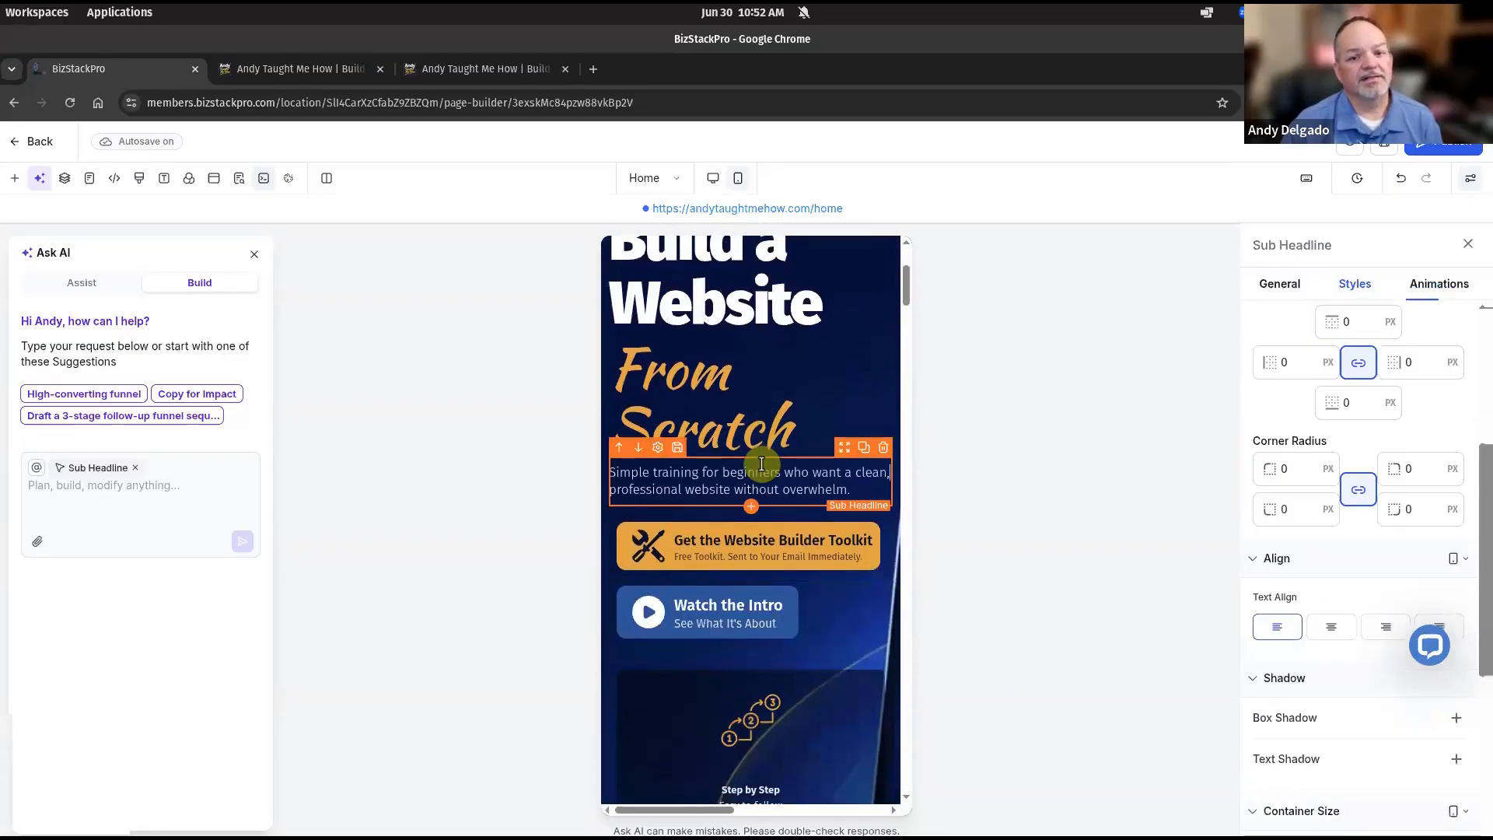
Change the Here's the solution paragraph font size from 20 to 17 px.
click(1279, 284)
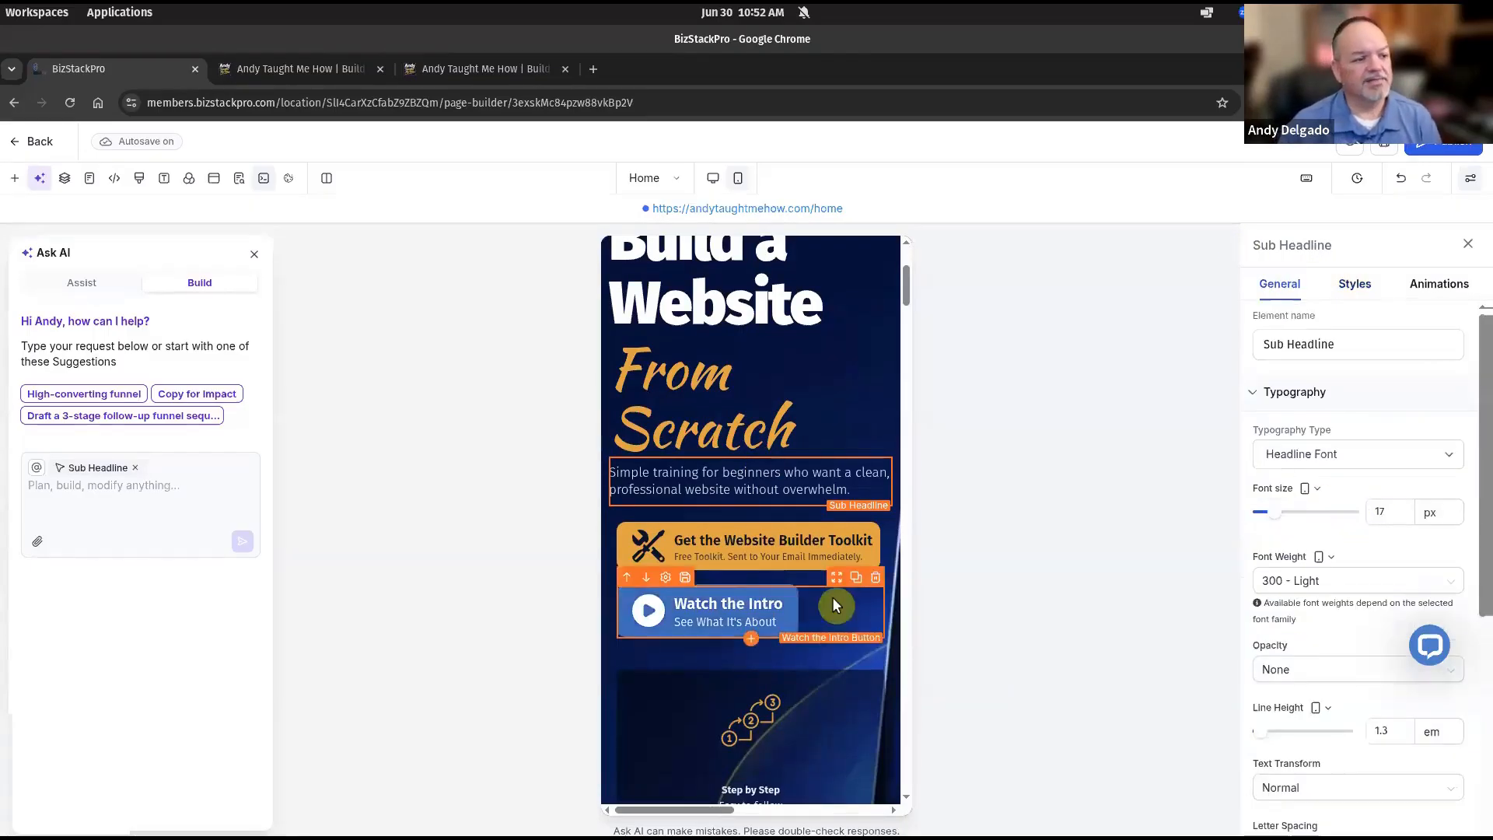
scroll(828, 599, down, 10)
scroll(813, 589, down, 5)
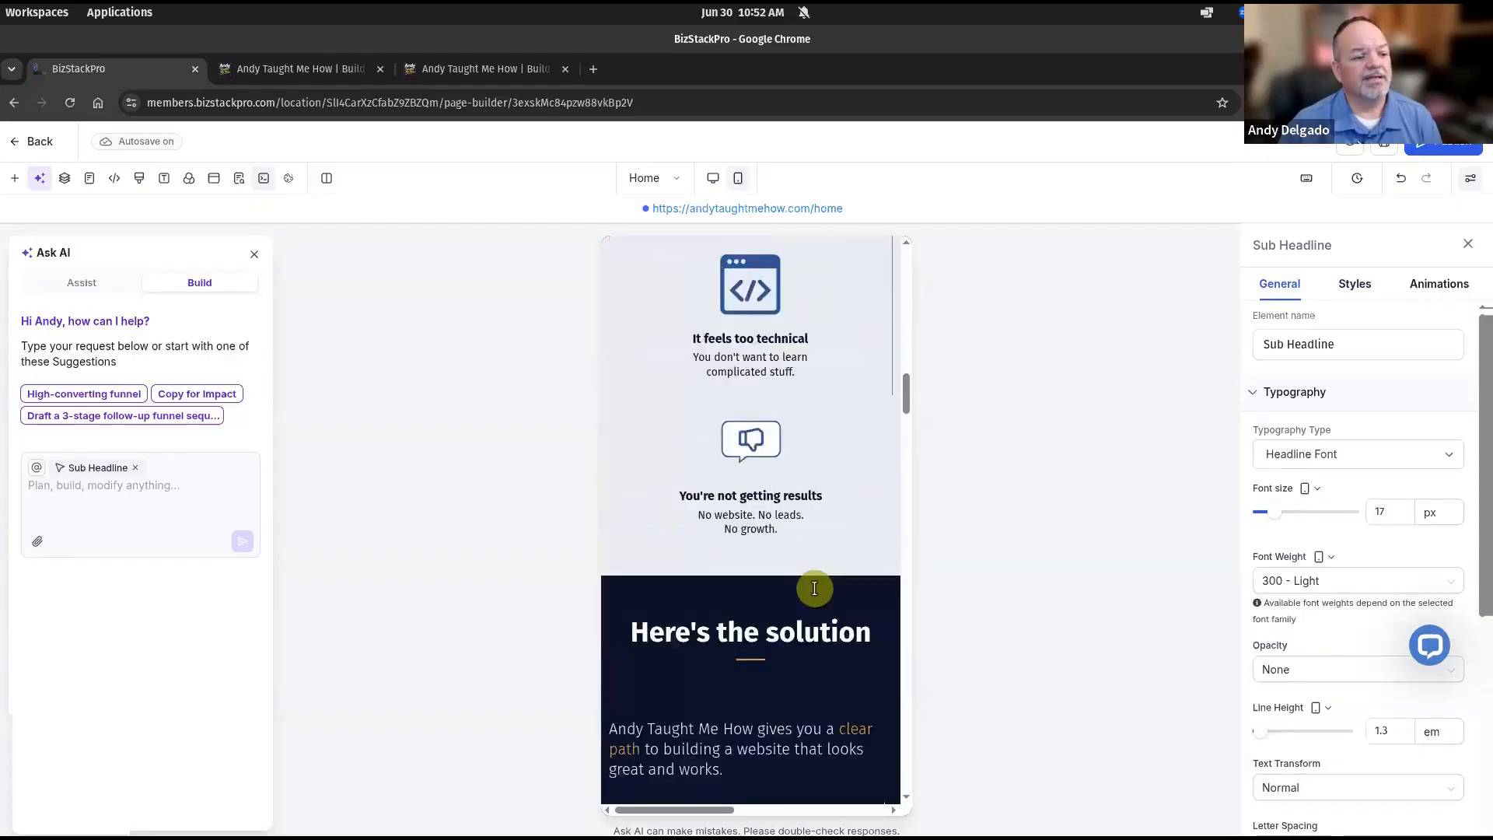
click(764, 591)
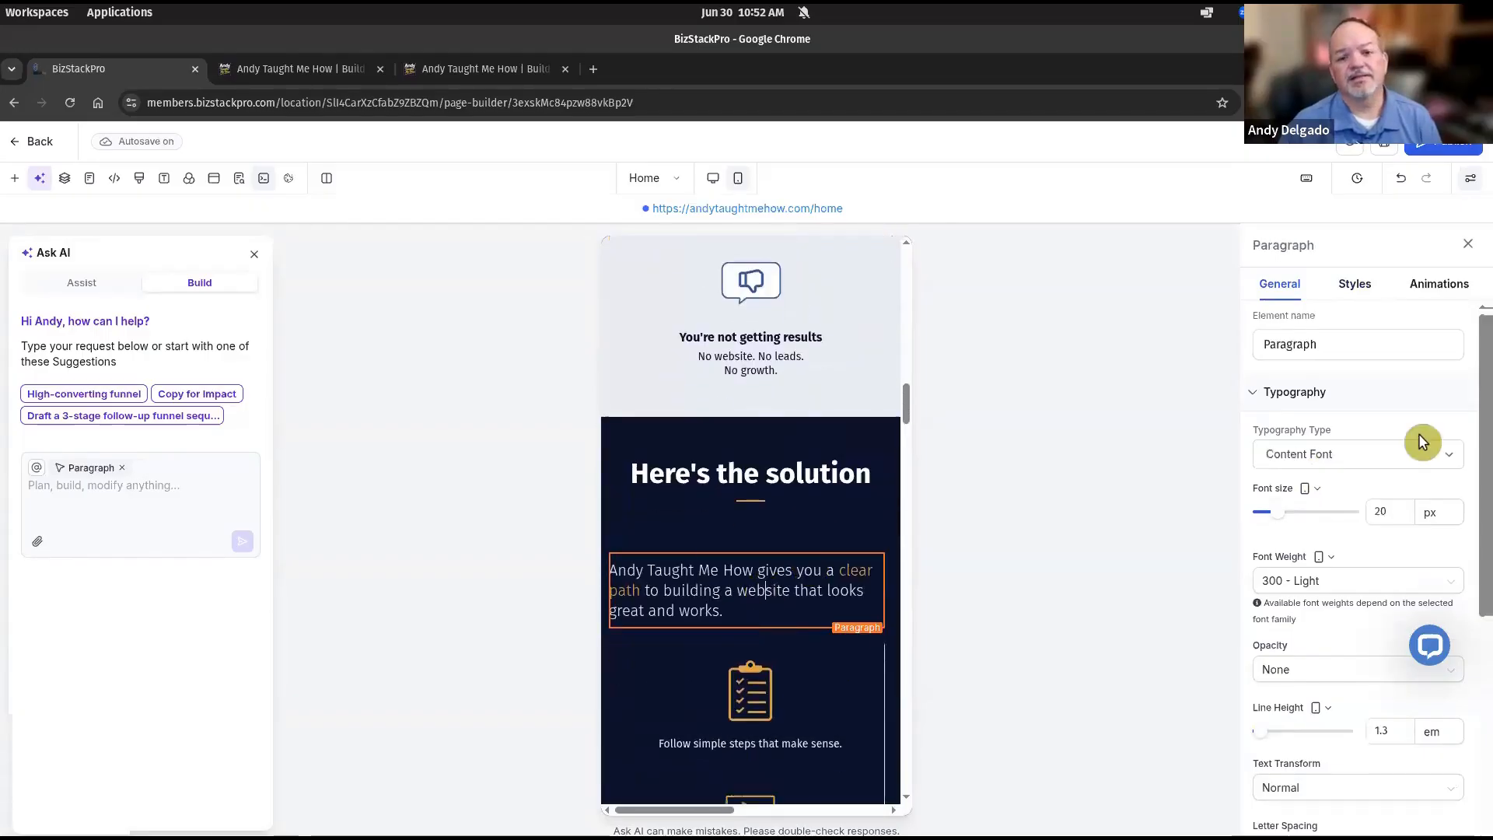
click(1384, 511)
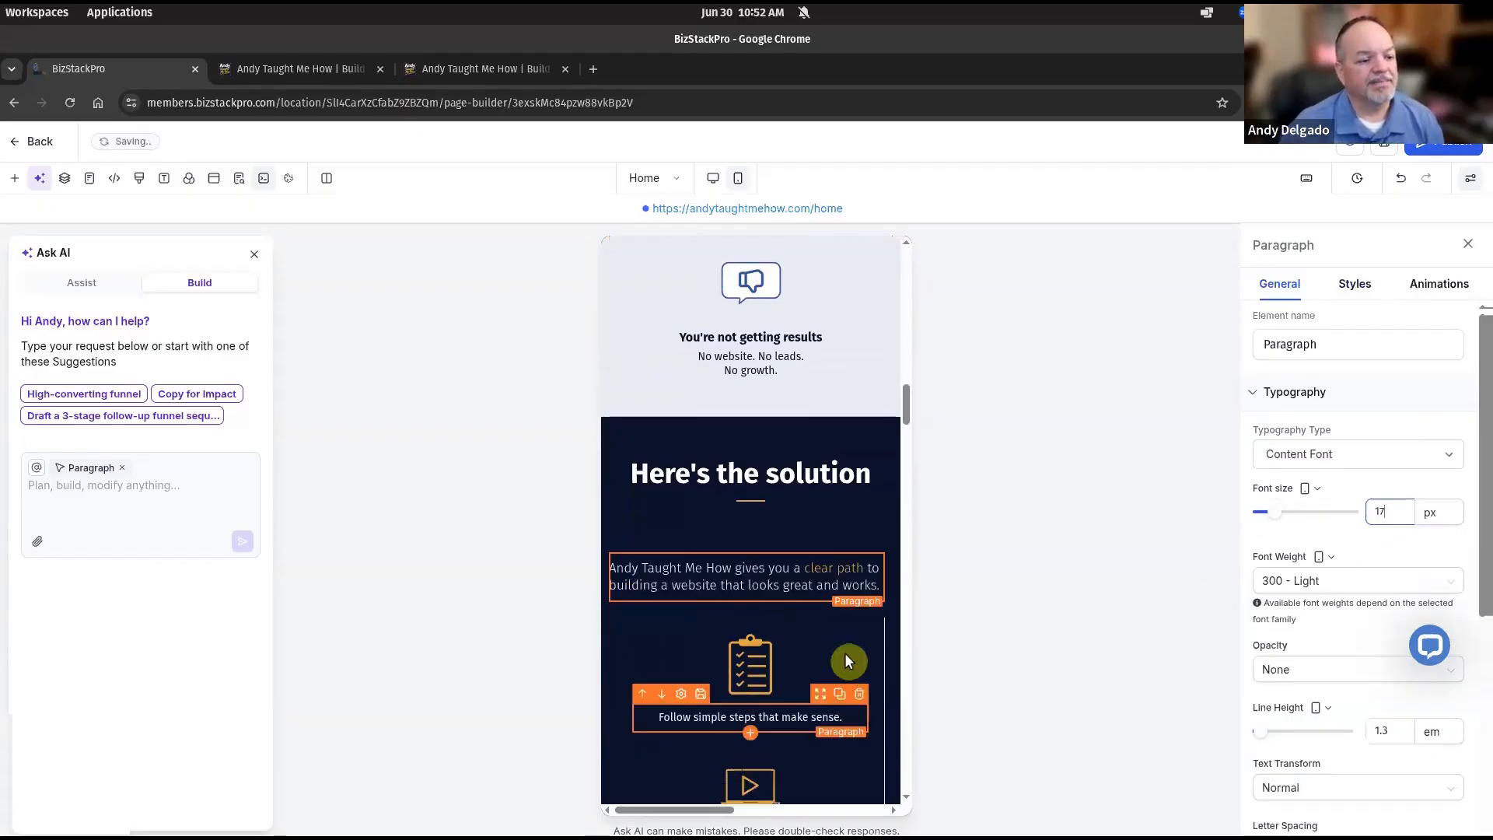
scroll(848, 641, down, 4)
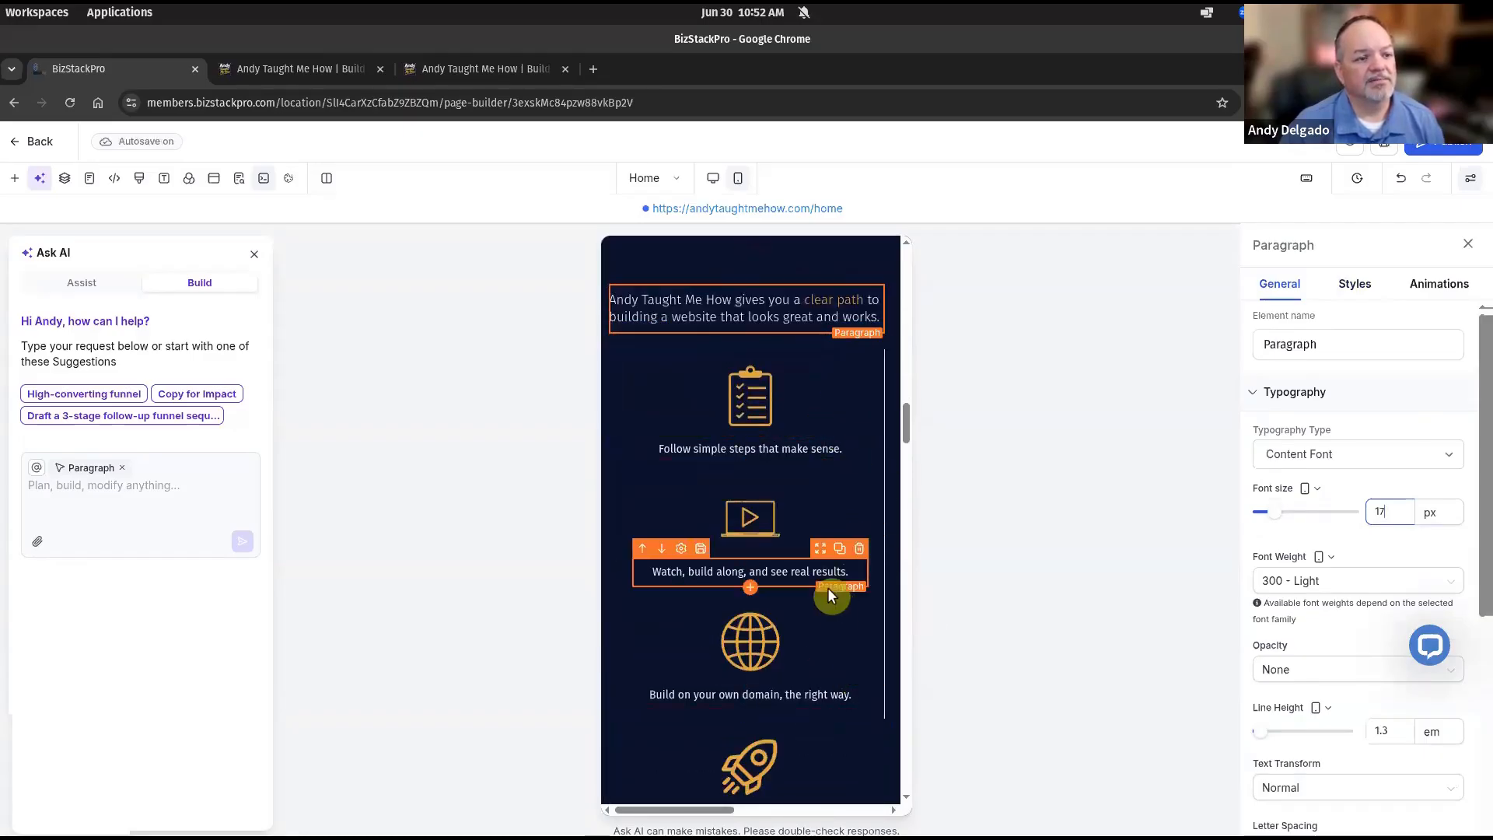
scroll(829, 591, up, 1)
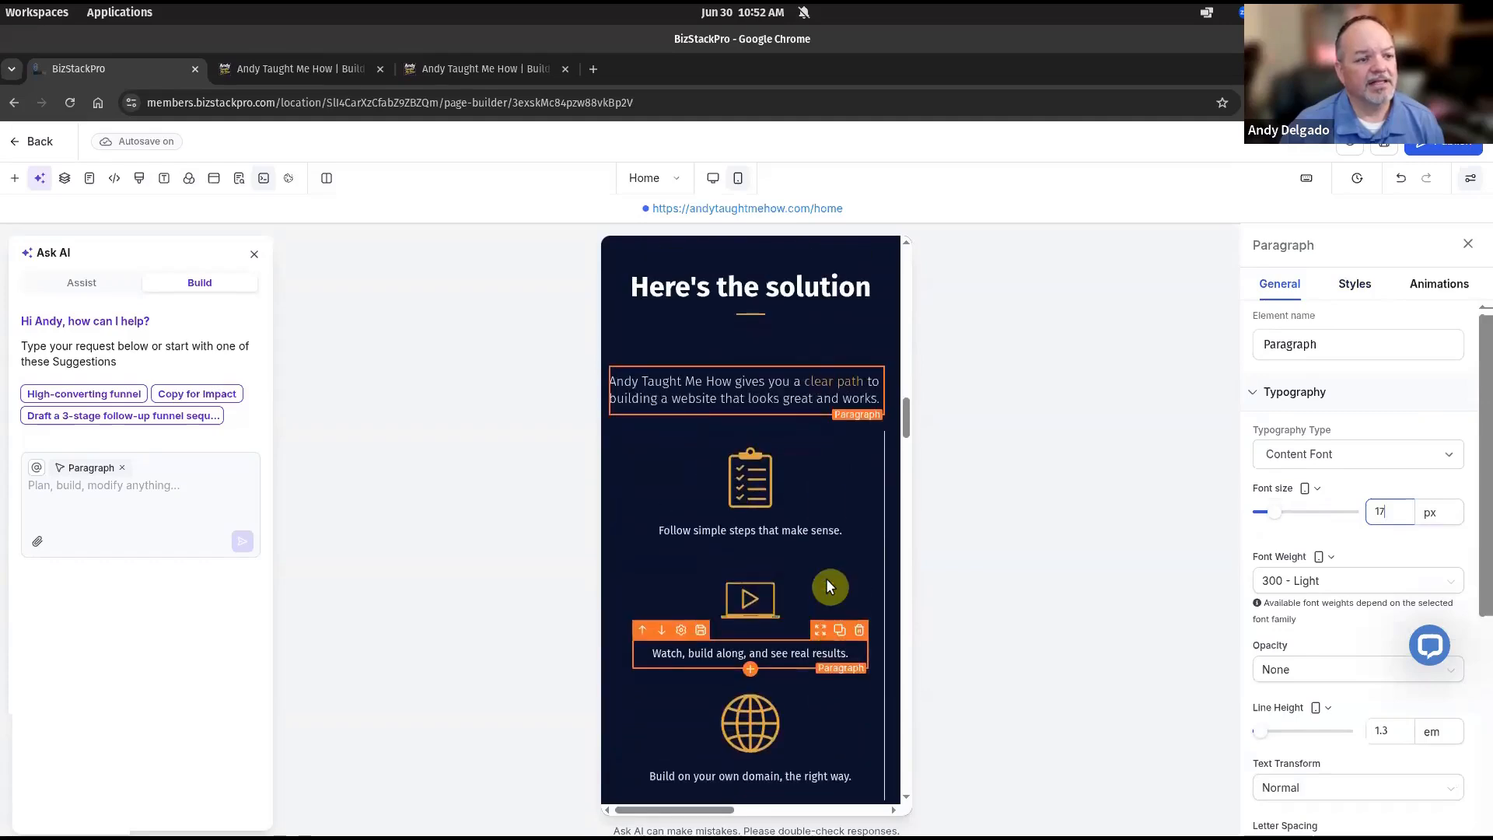
click(815, 431)
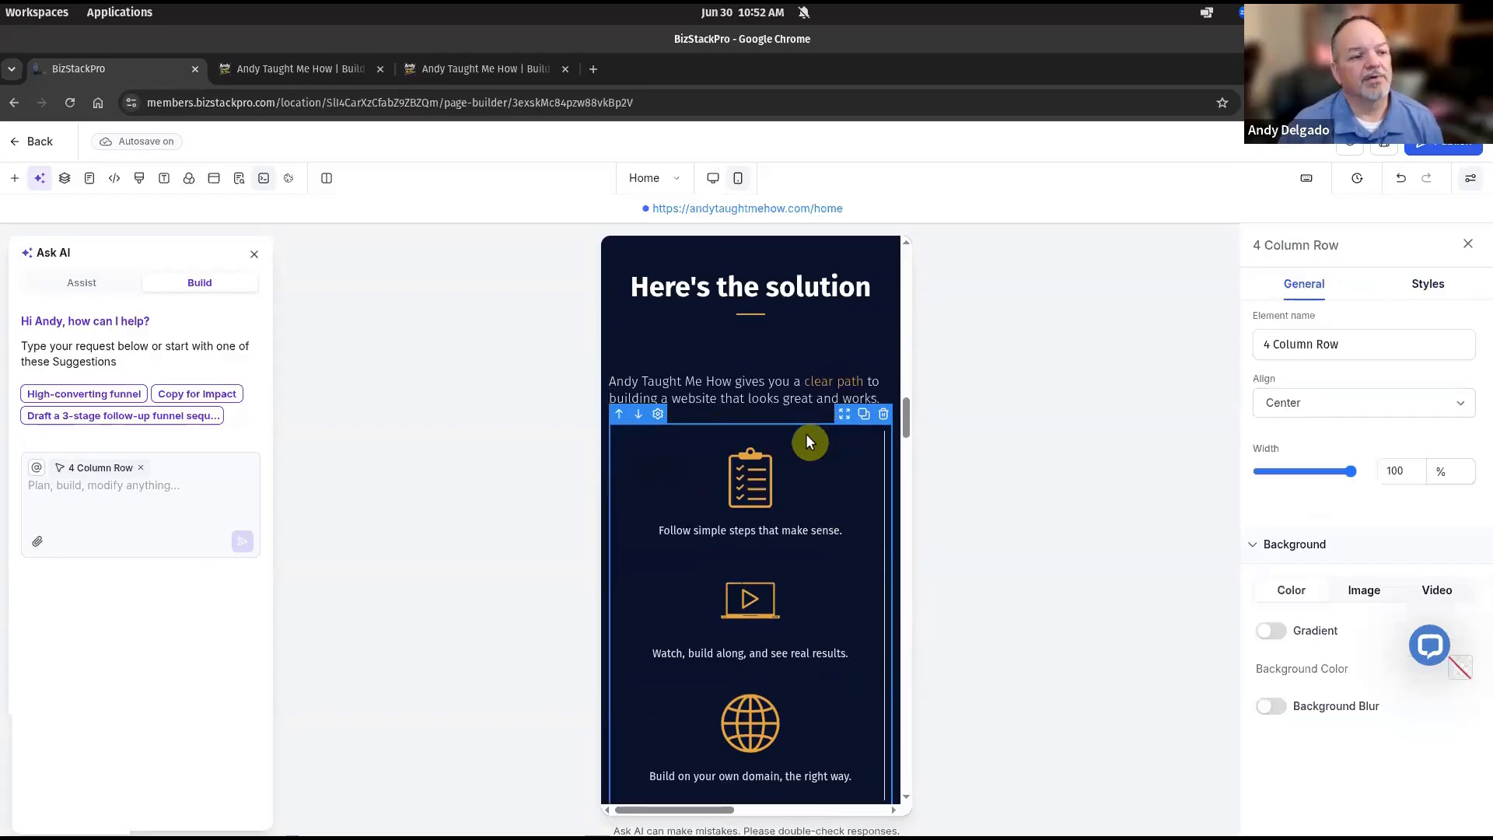
scroll(801, 447, down, 3)
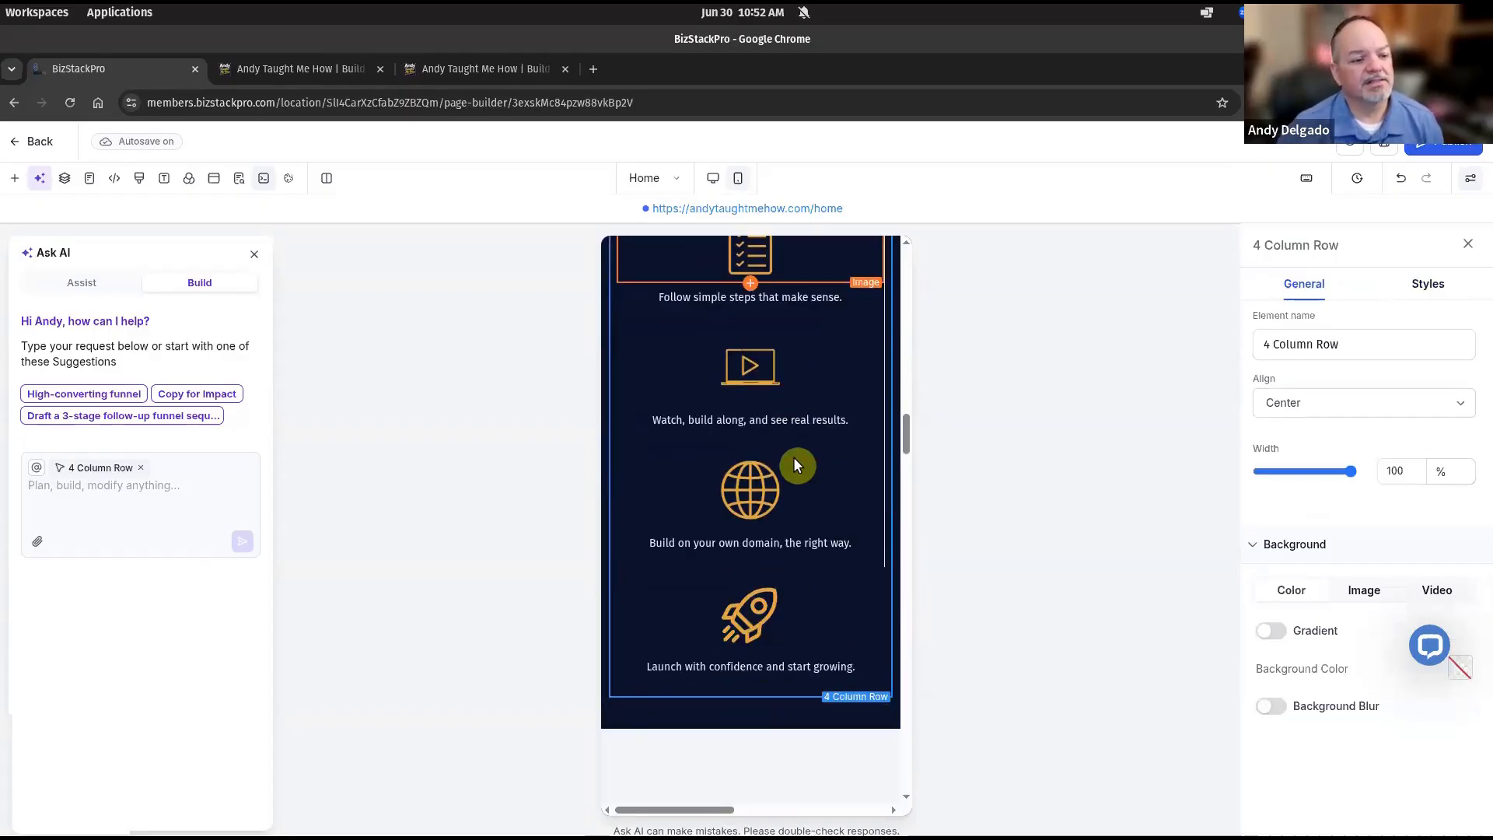
scroll(793, 455, up, 3)
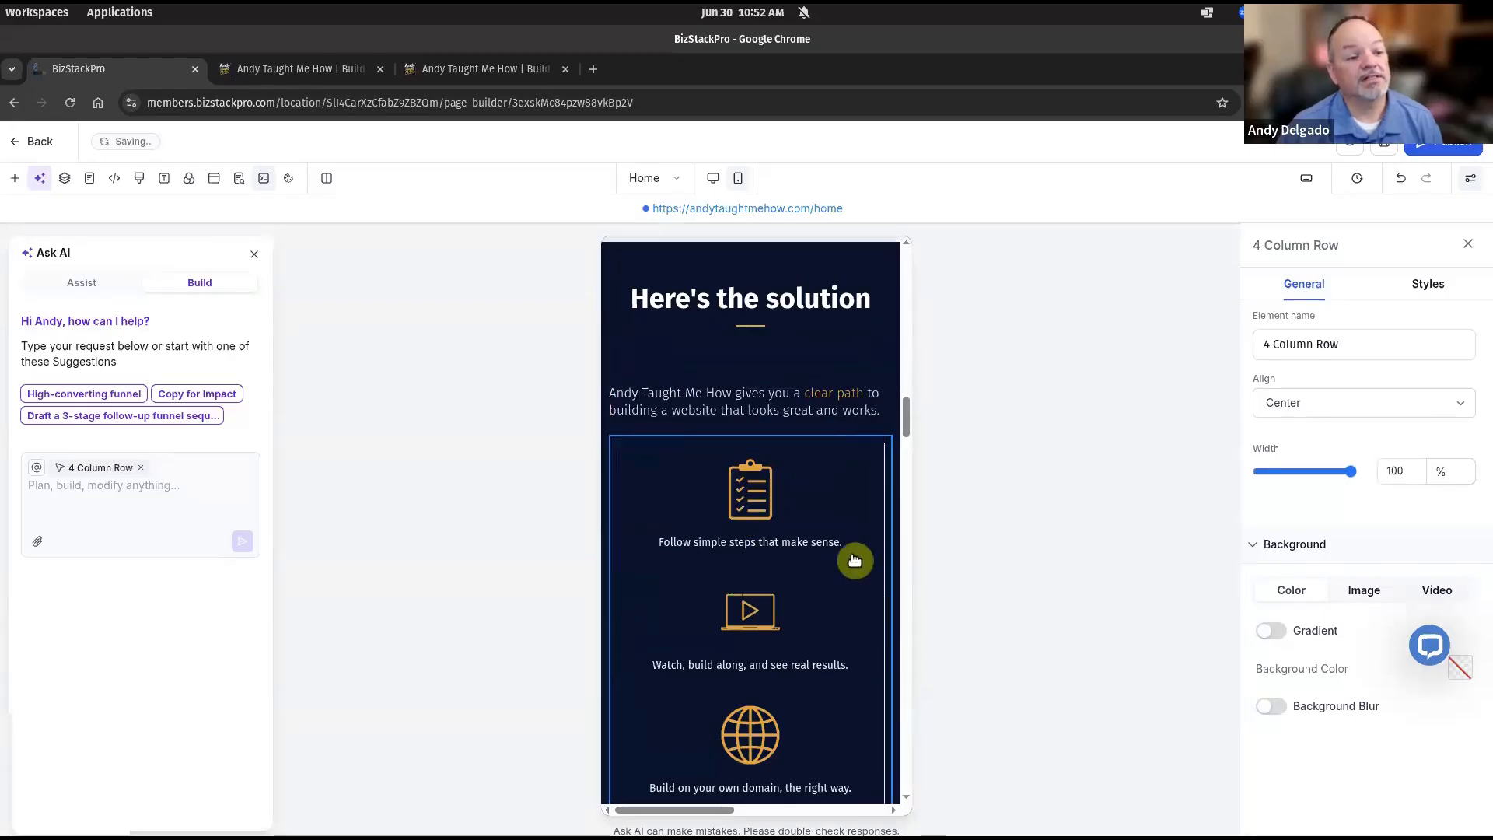
click(803, 447)
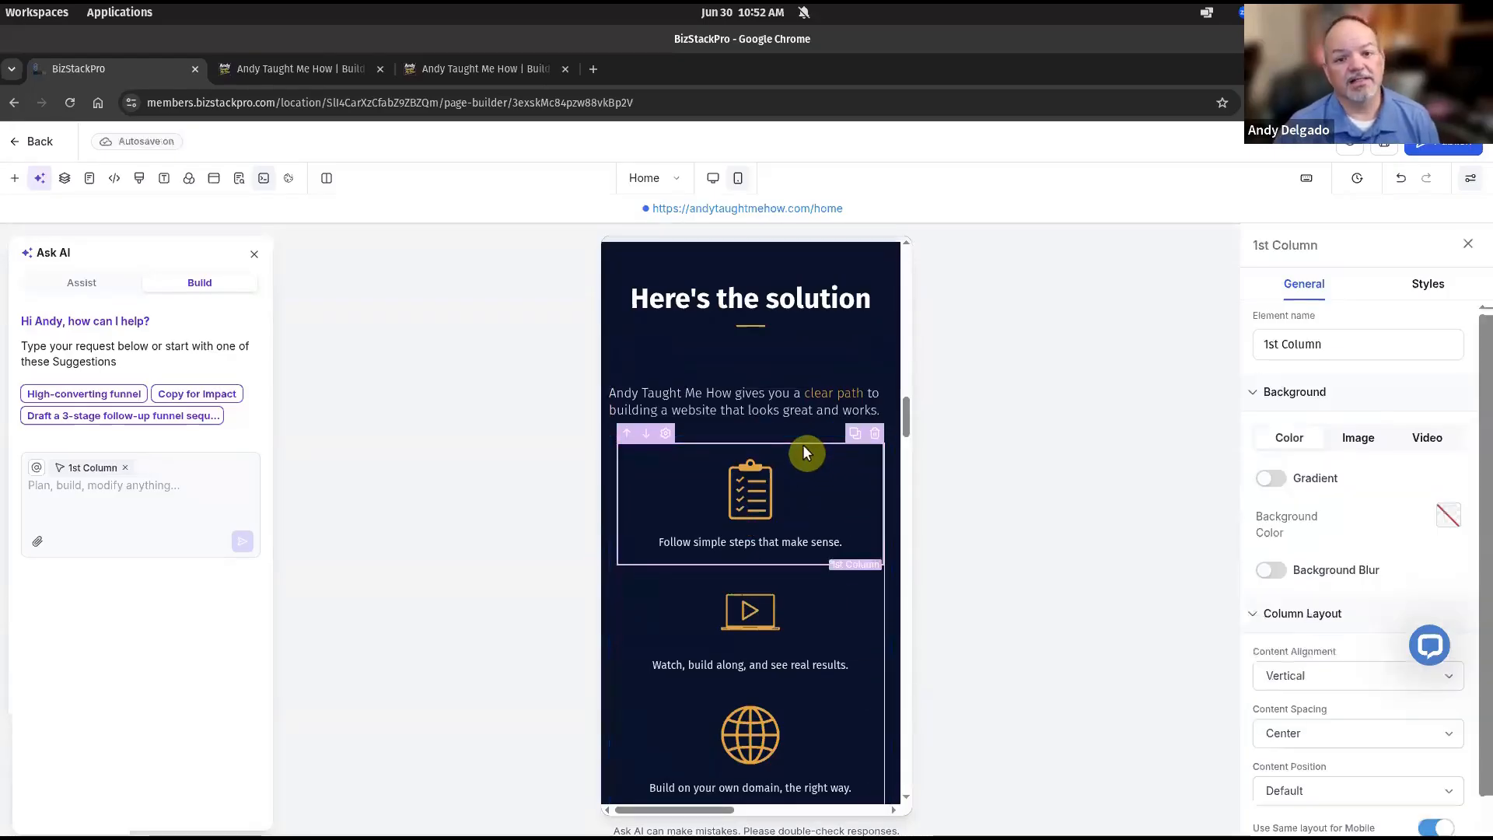
click(1430, 282)
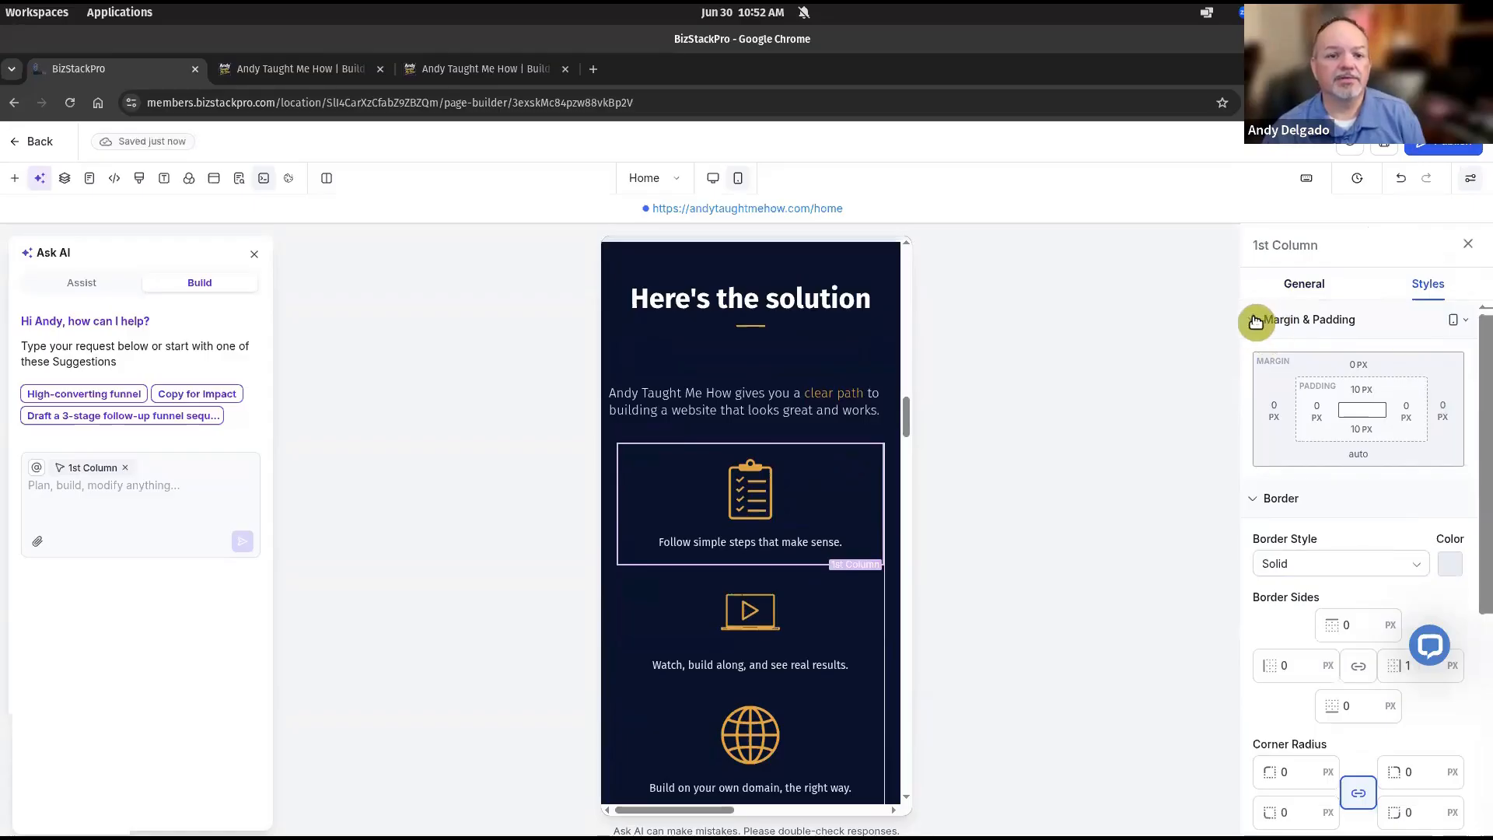
click(1253, 320)
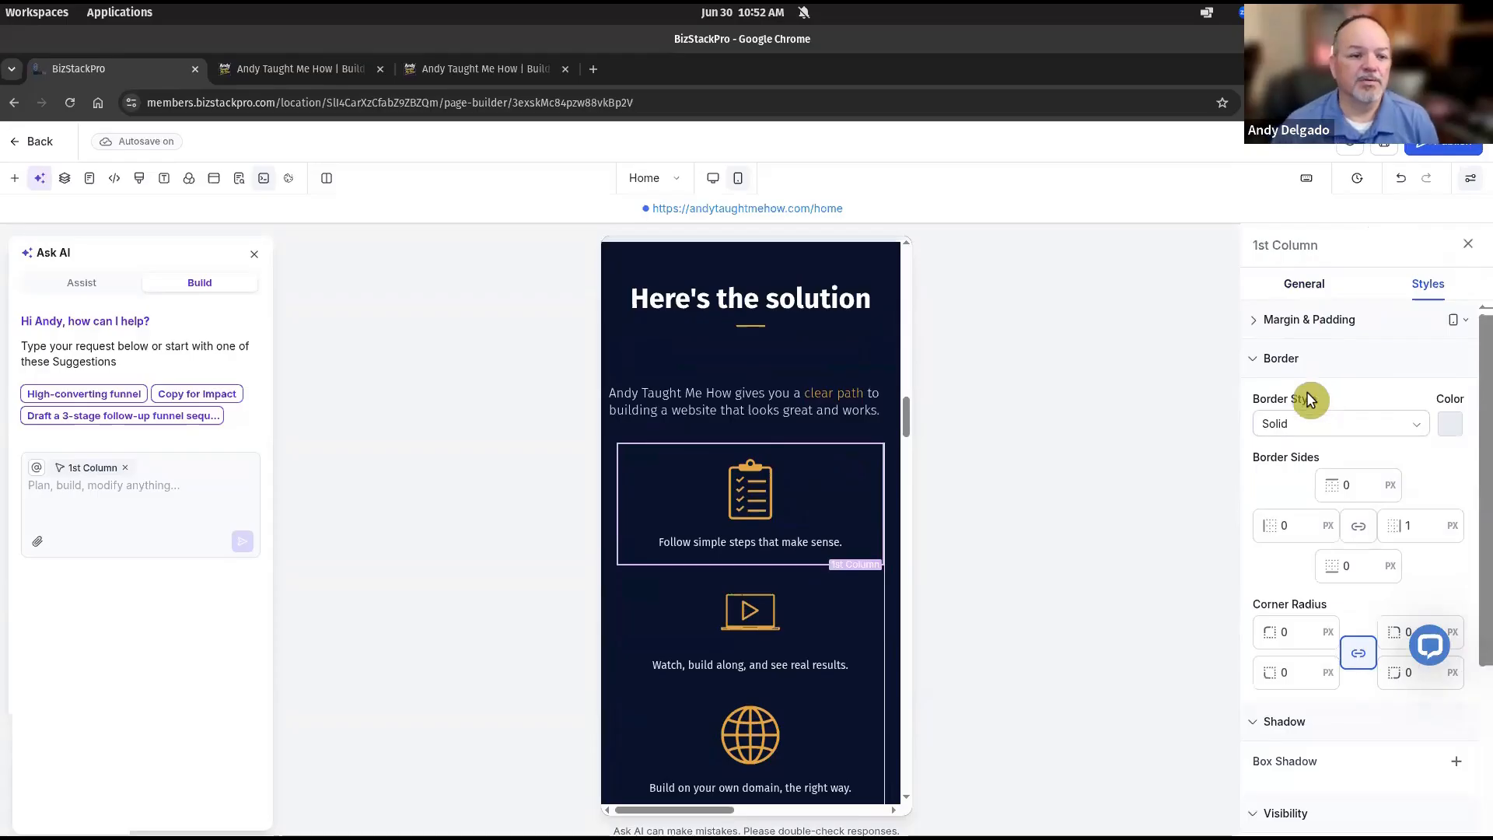
click(1252, 360)
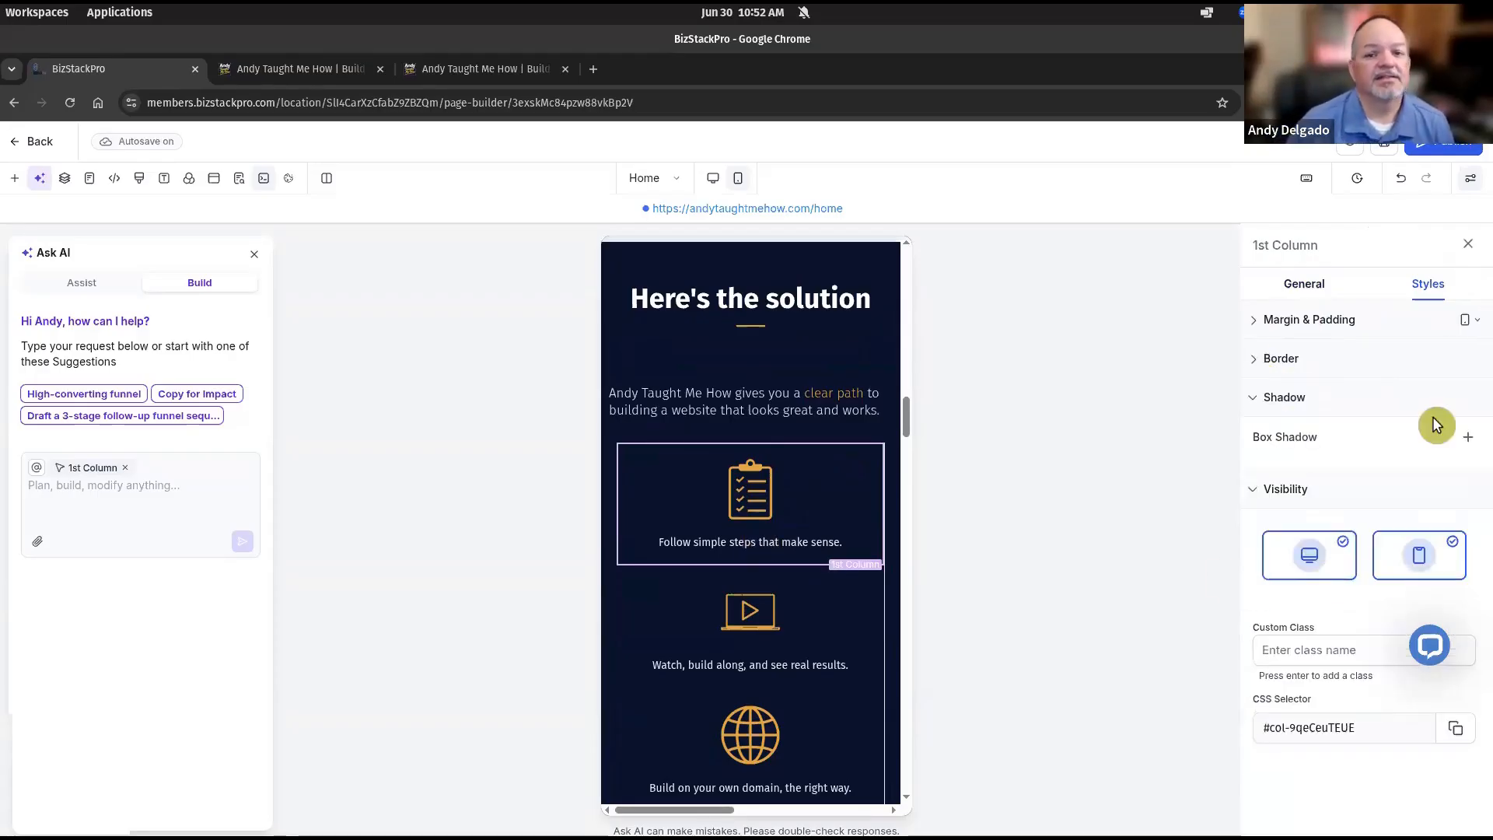
click(1255, 361)
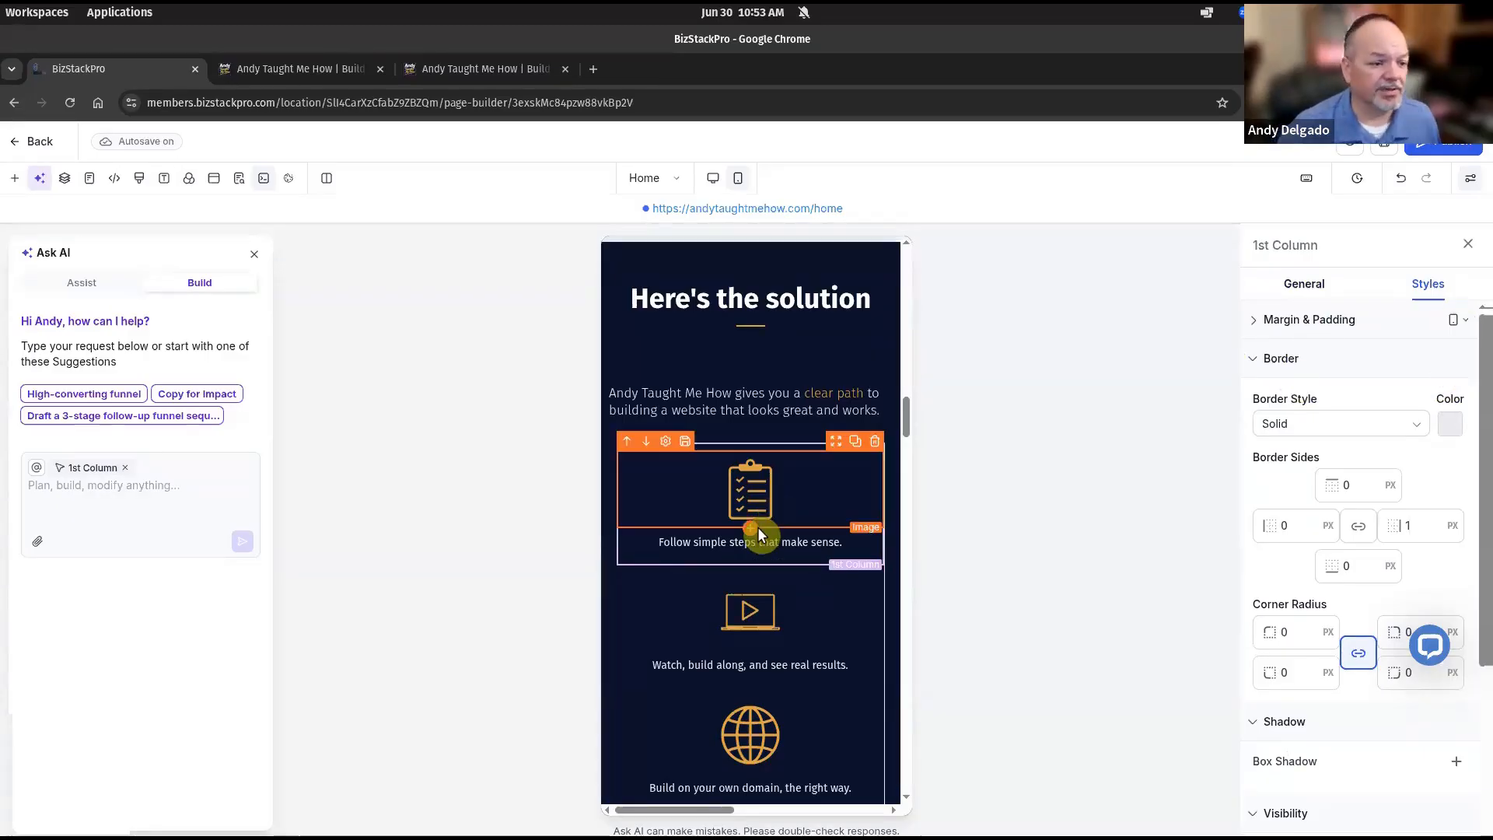
scroll(762, 527, down, 4)
scroll(760, 535, down, 5)
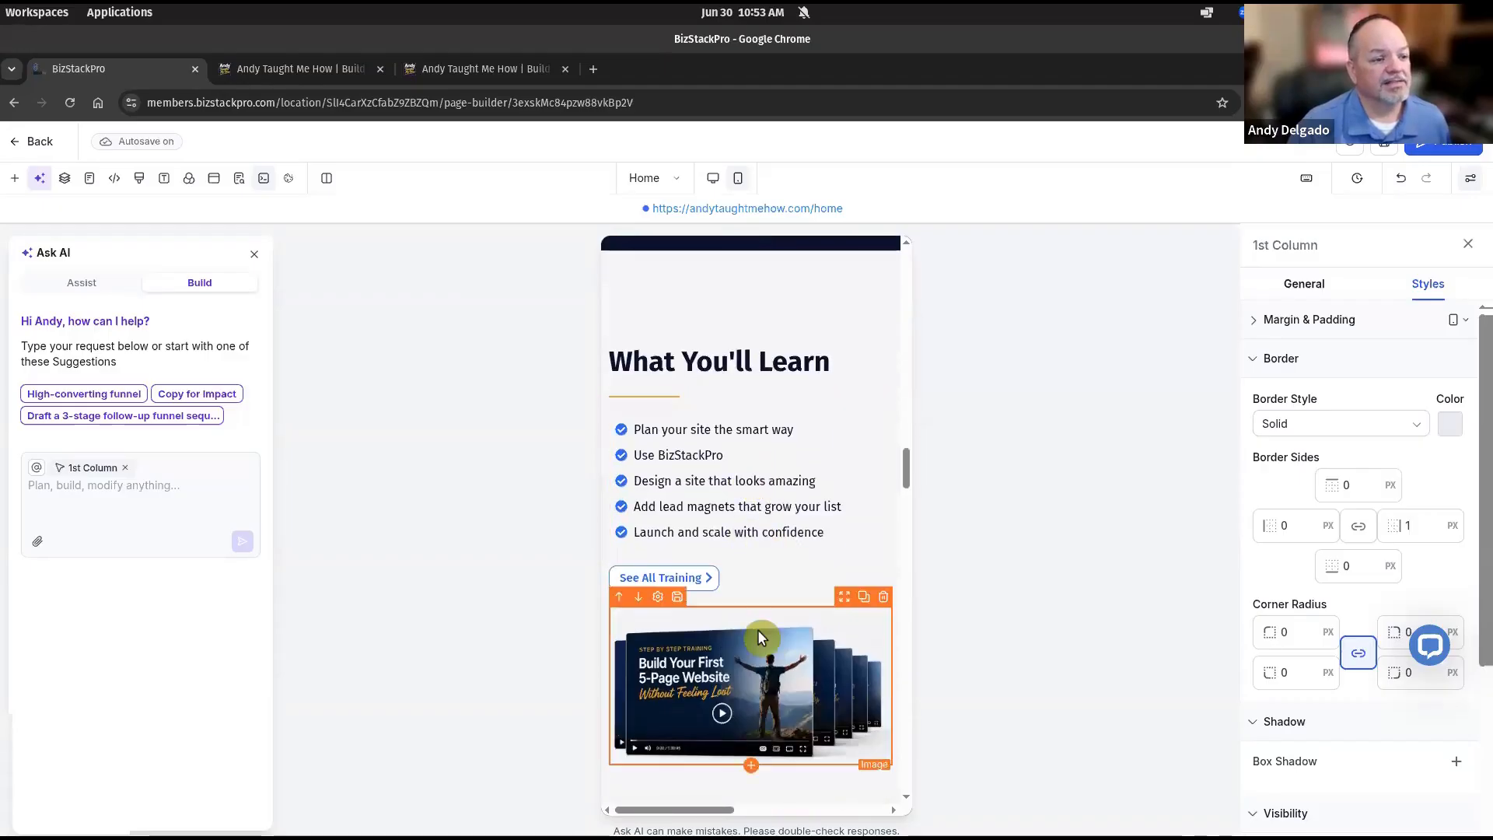
scroll(781, 693, down, 1)
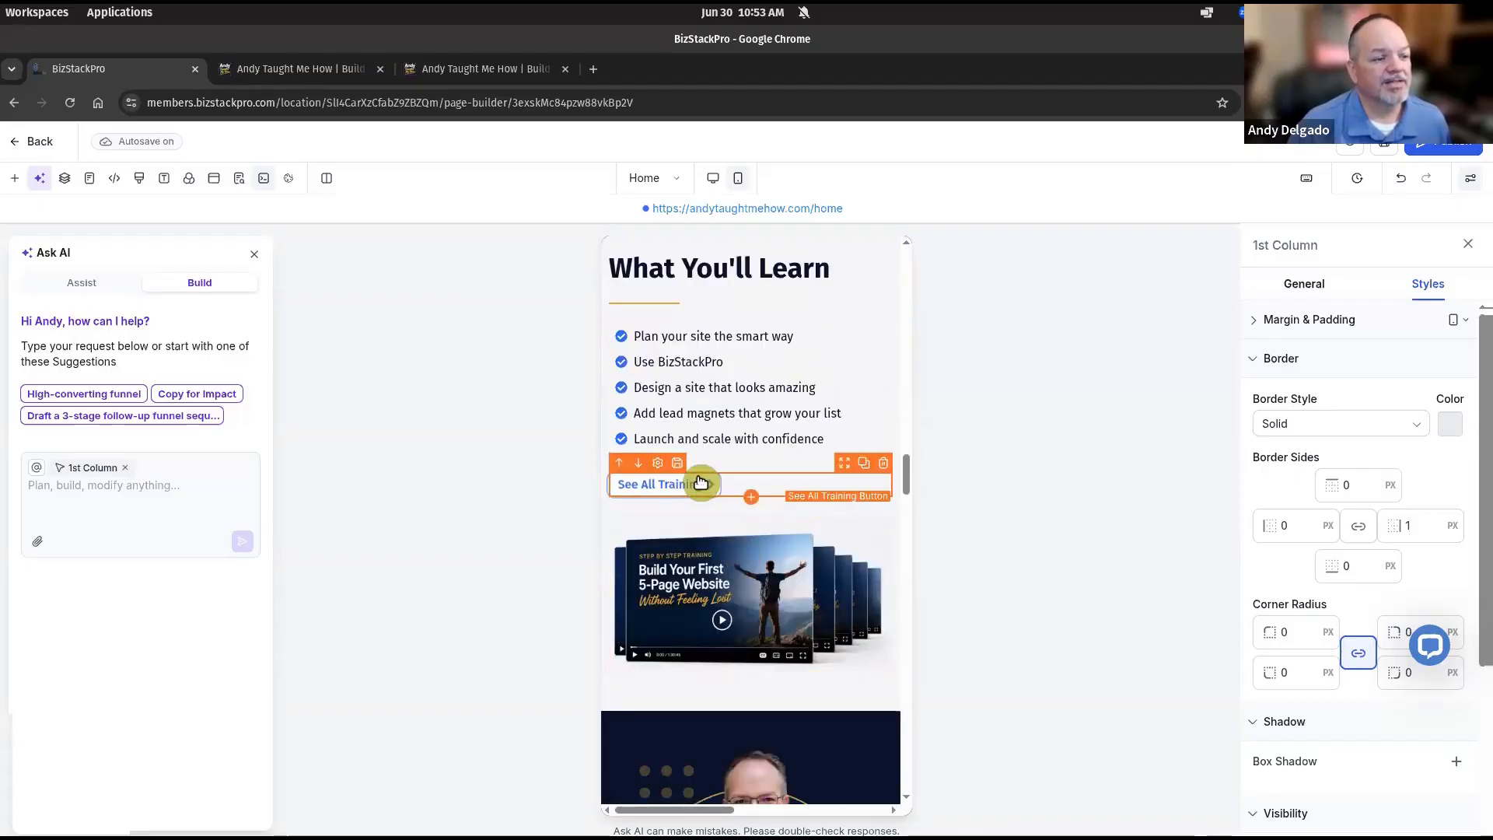
Set the See All Training button's Button Align to centre.
click(701, 482)
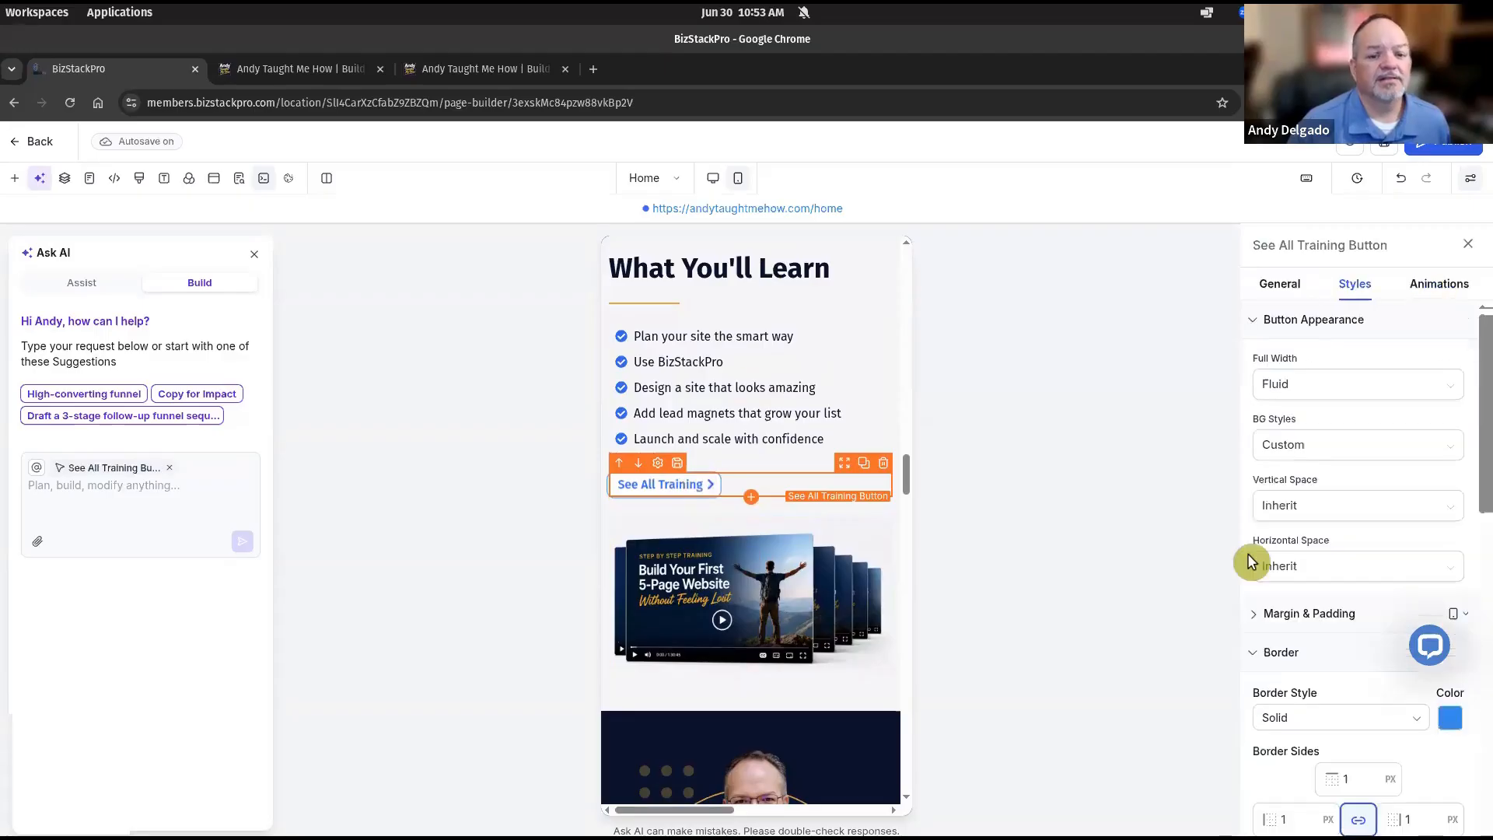
scroll(1339, 582, down, 5)
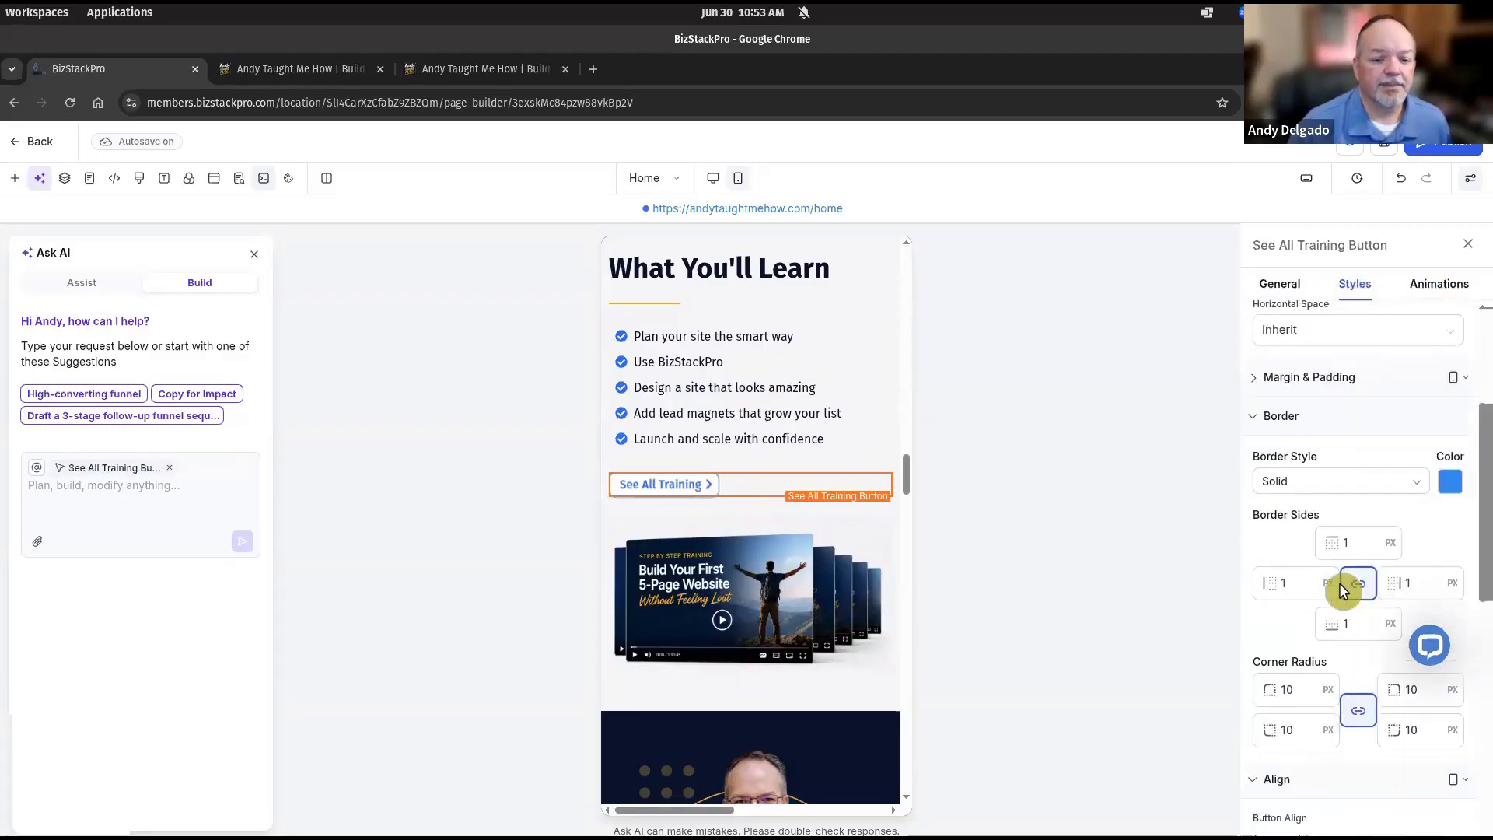
scroll(1340, 634, down, 1)
click(1333, 581)
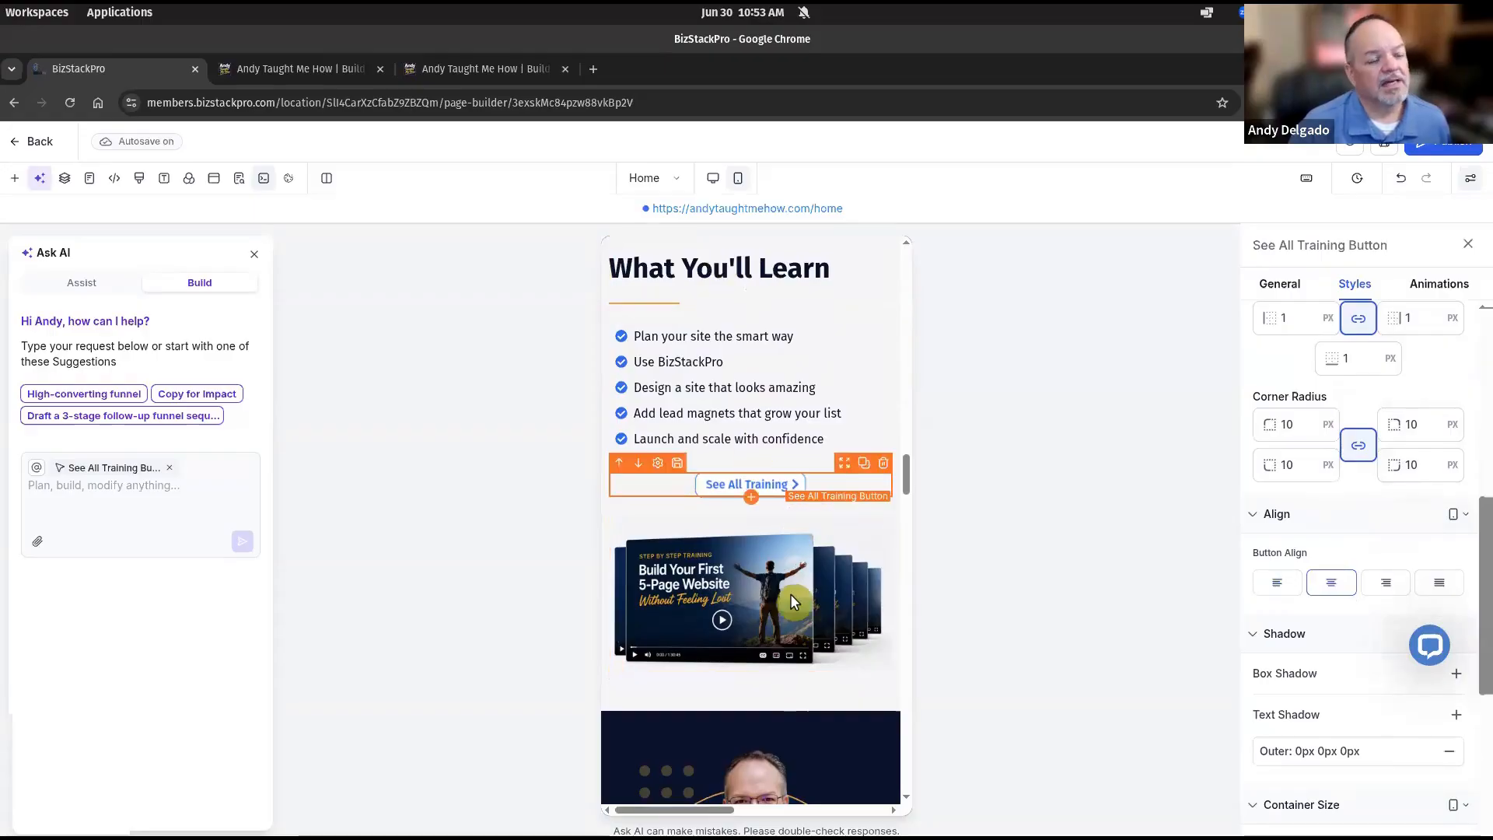
scroll(785, 591, down, 1)
scroll(783, 591, down, 5)
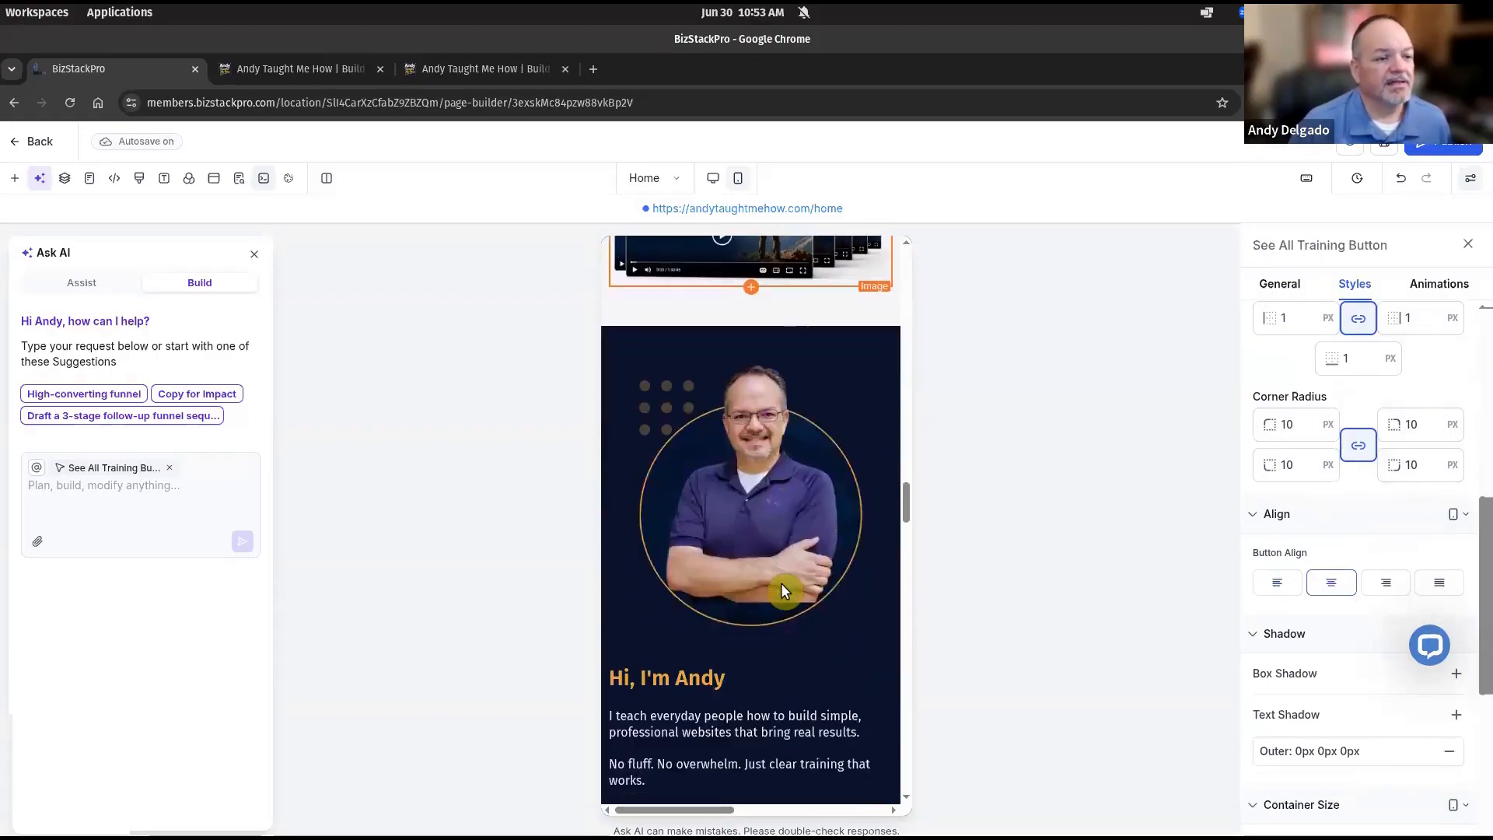
Set the bio section's circular portrait photo width to 200 px.
click(782, 442)
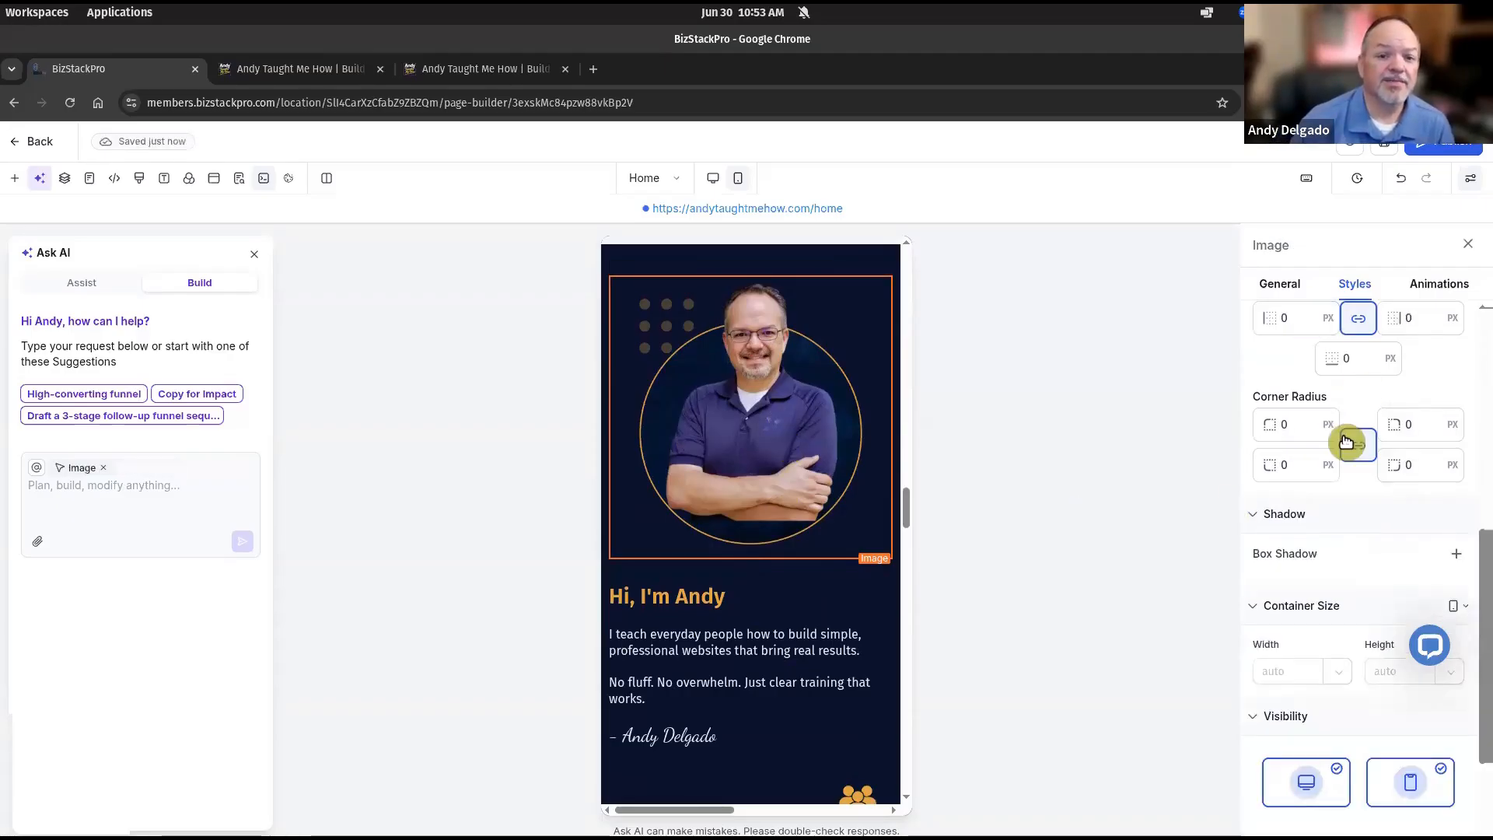
scroll(1345, 440, up, 5)
click(1295, 298)
scroll(1332, 539, down, 1)
scroll(1343, 461, up, 1)
scroll(1341, 472, down, 1)
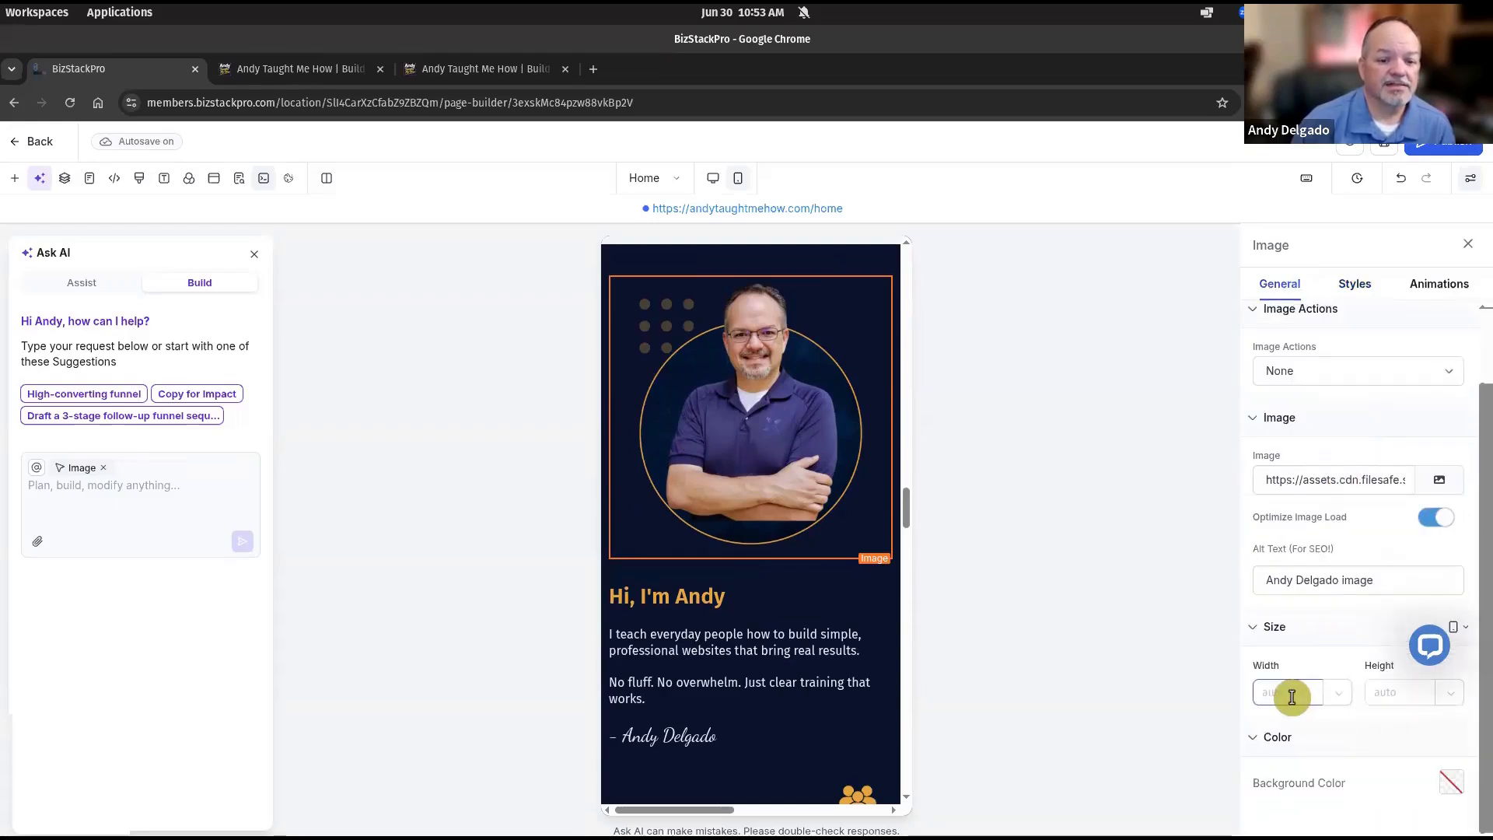
text(200)
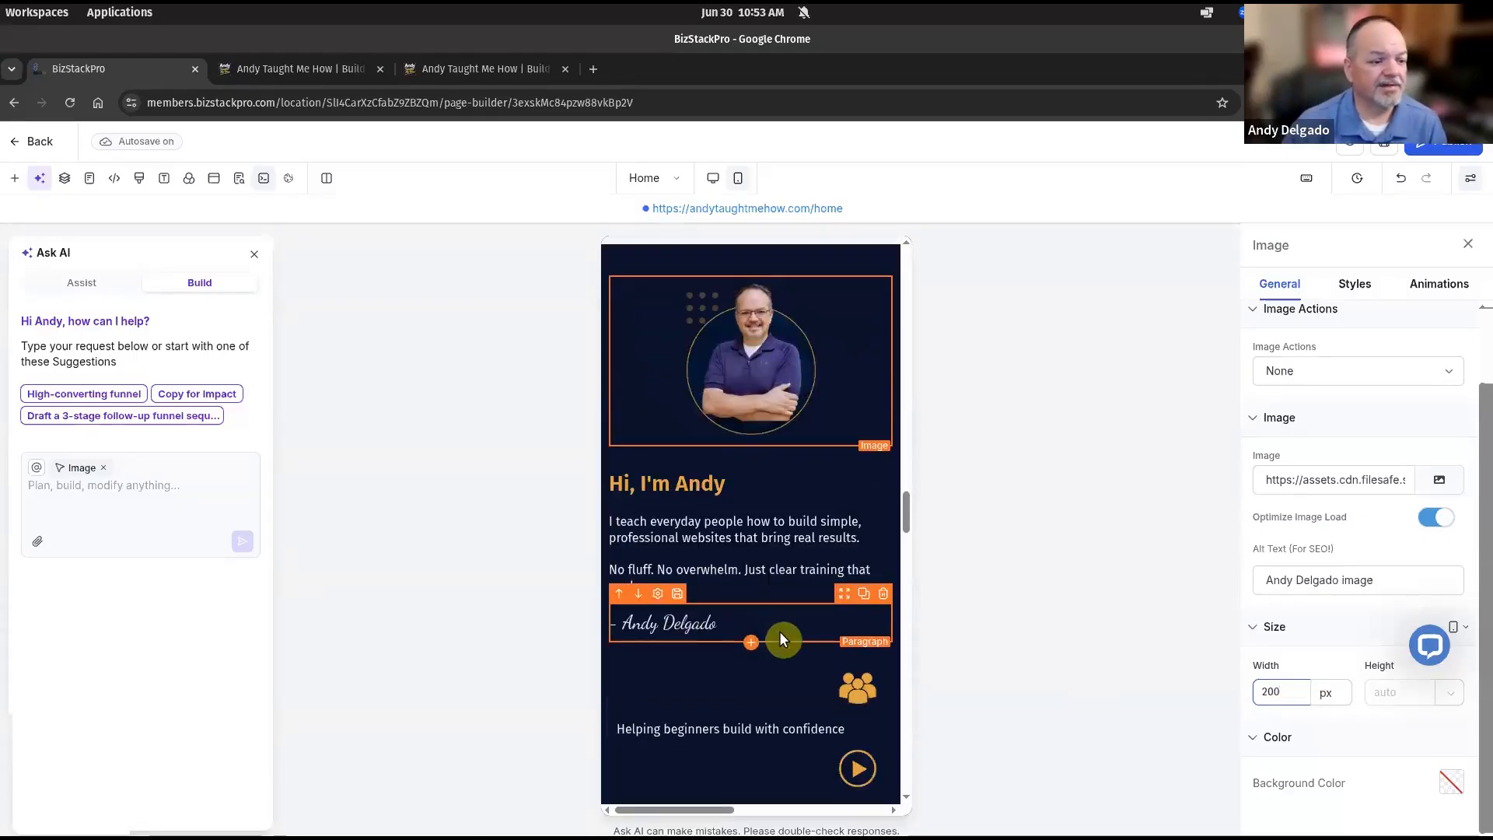
scroll(770, 634, down, 2)
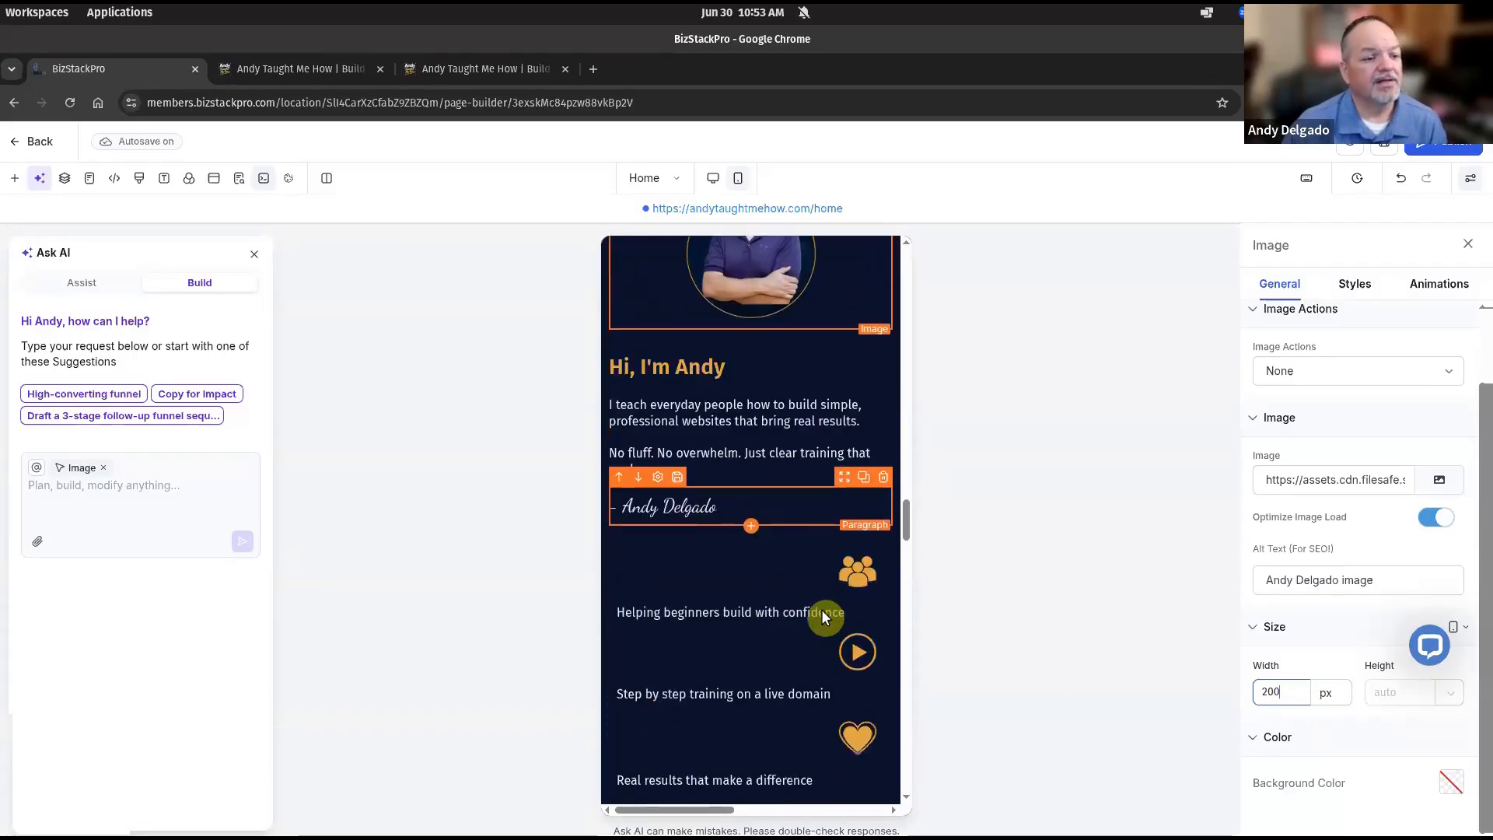
Confirm the photo width and centre the people icon below the bio.
click(871, 570)
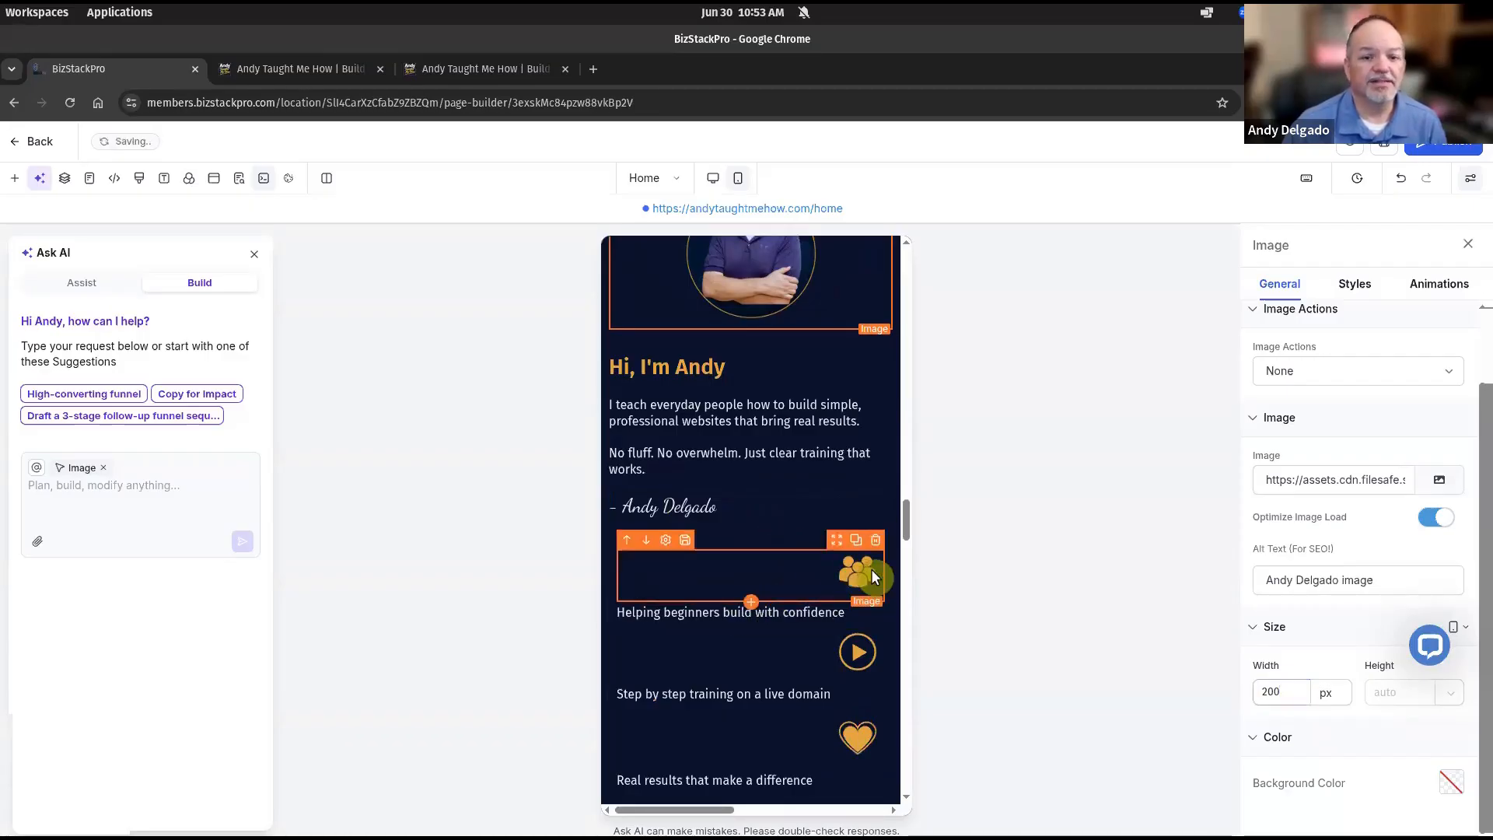
click(1353, 286)
scroll(1349, 619, down, 6)
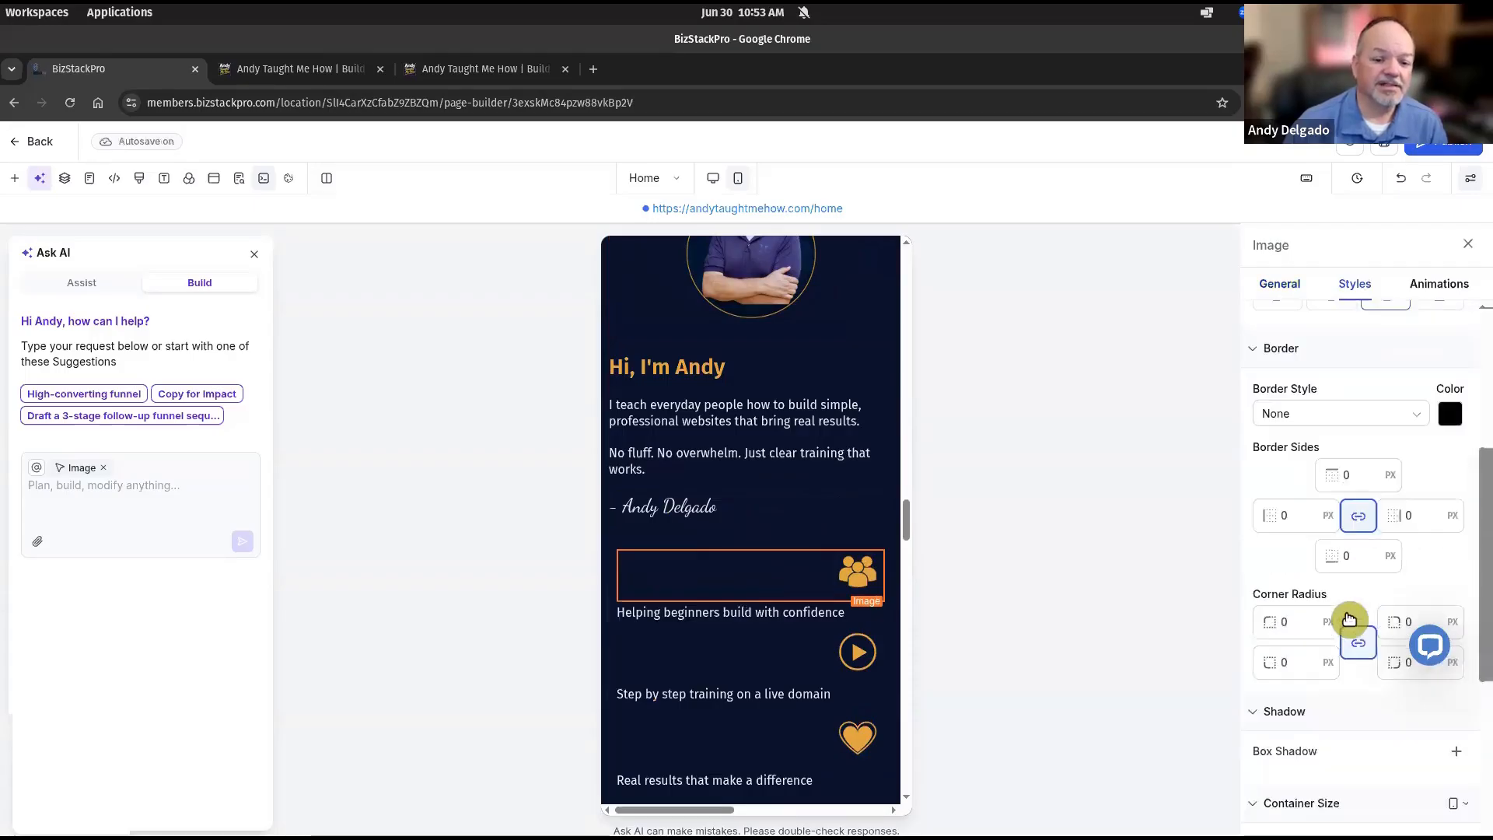
scroll(1353, 616, down, 1)
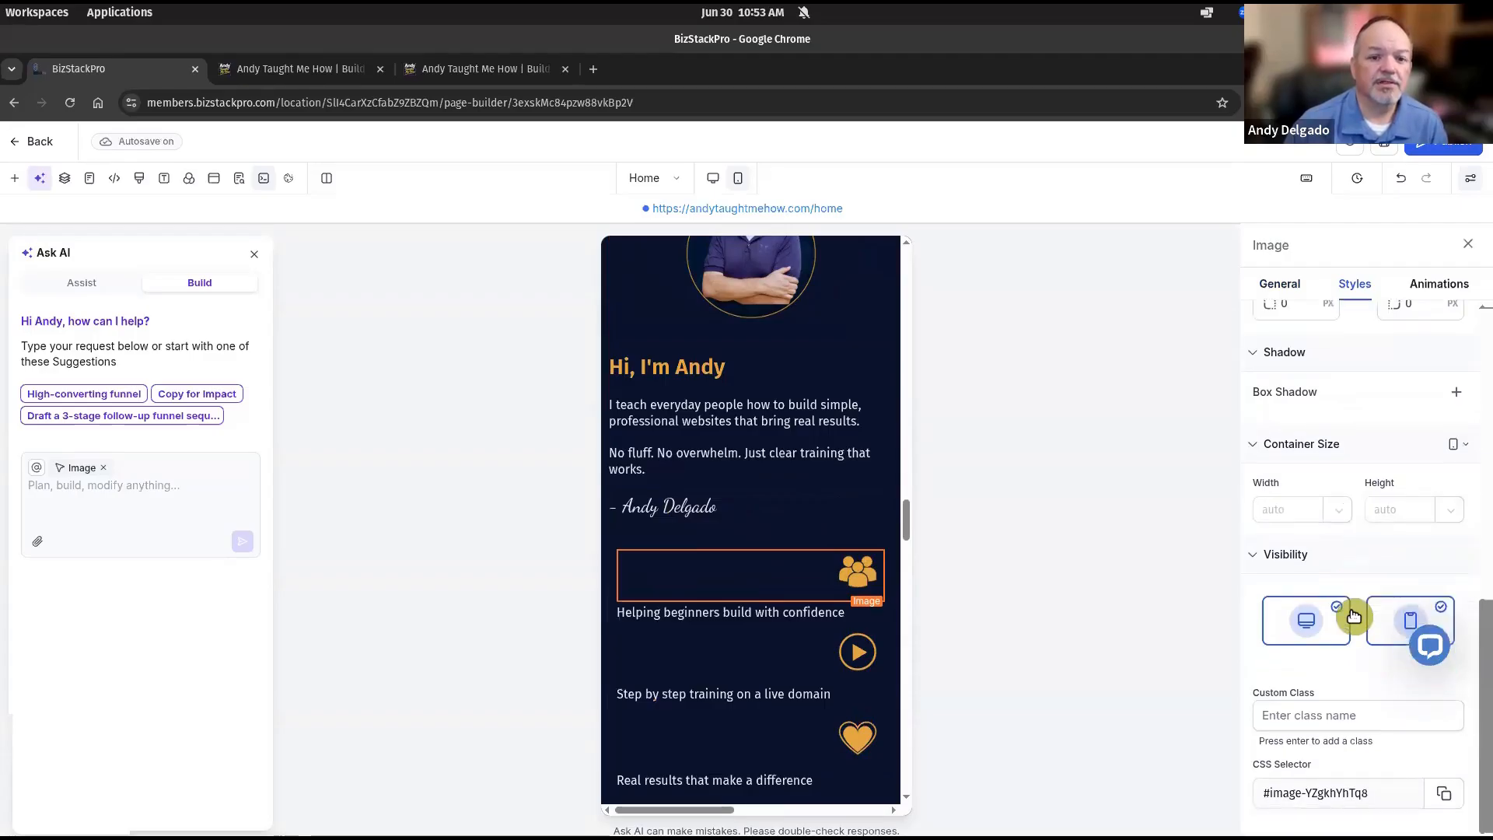
scroll(1353, 616, up, 5)
scroll(1353, 615, up, 5)
click(1335, 450)
click(858, 656)
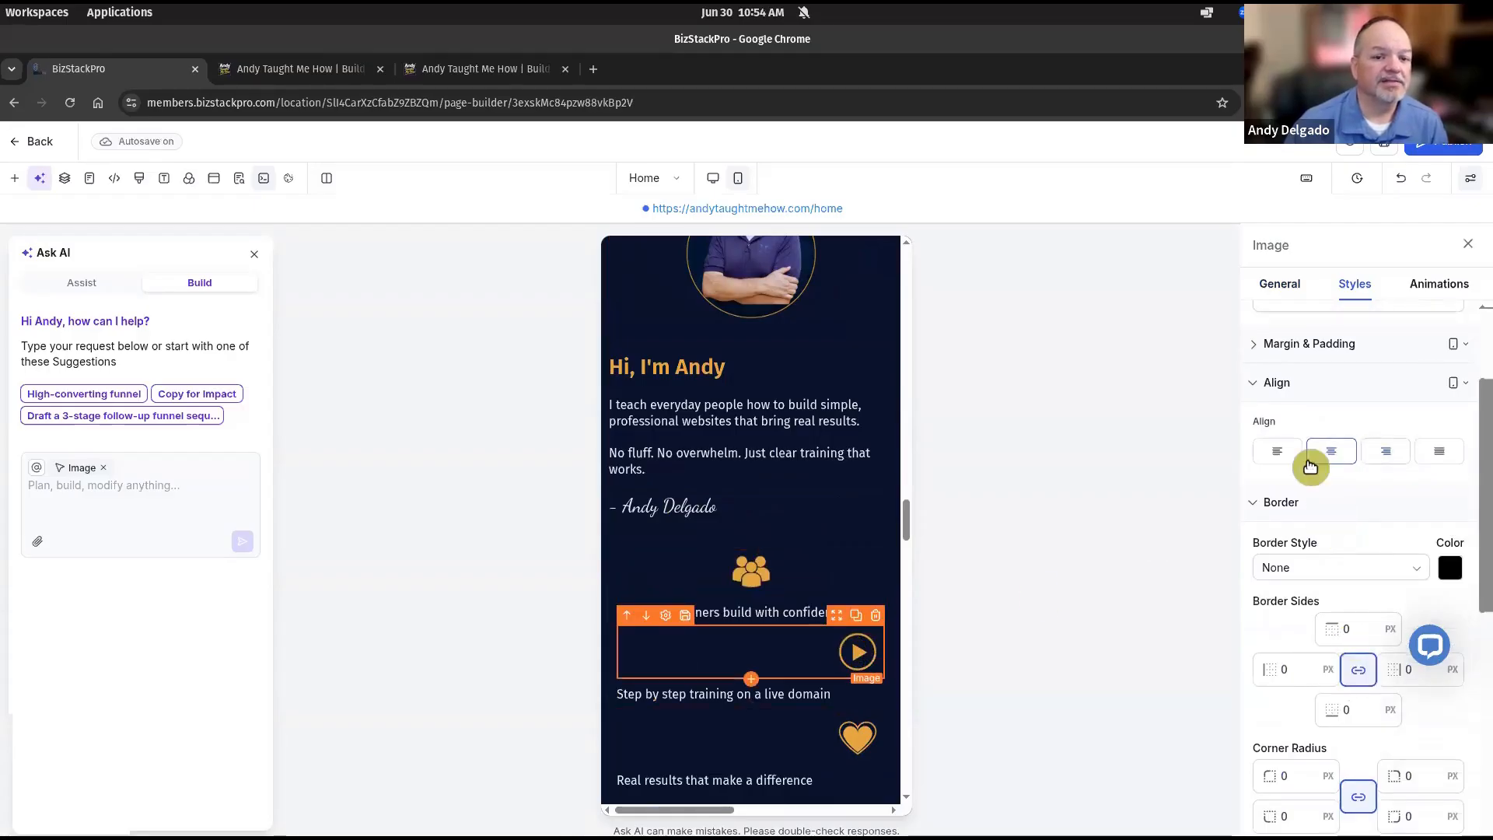
click(853, 739)
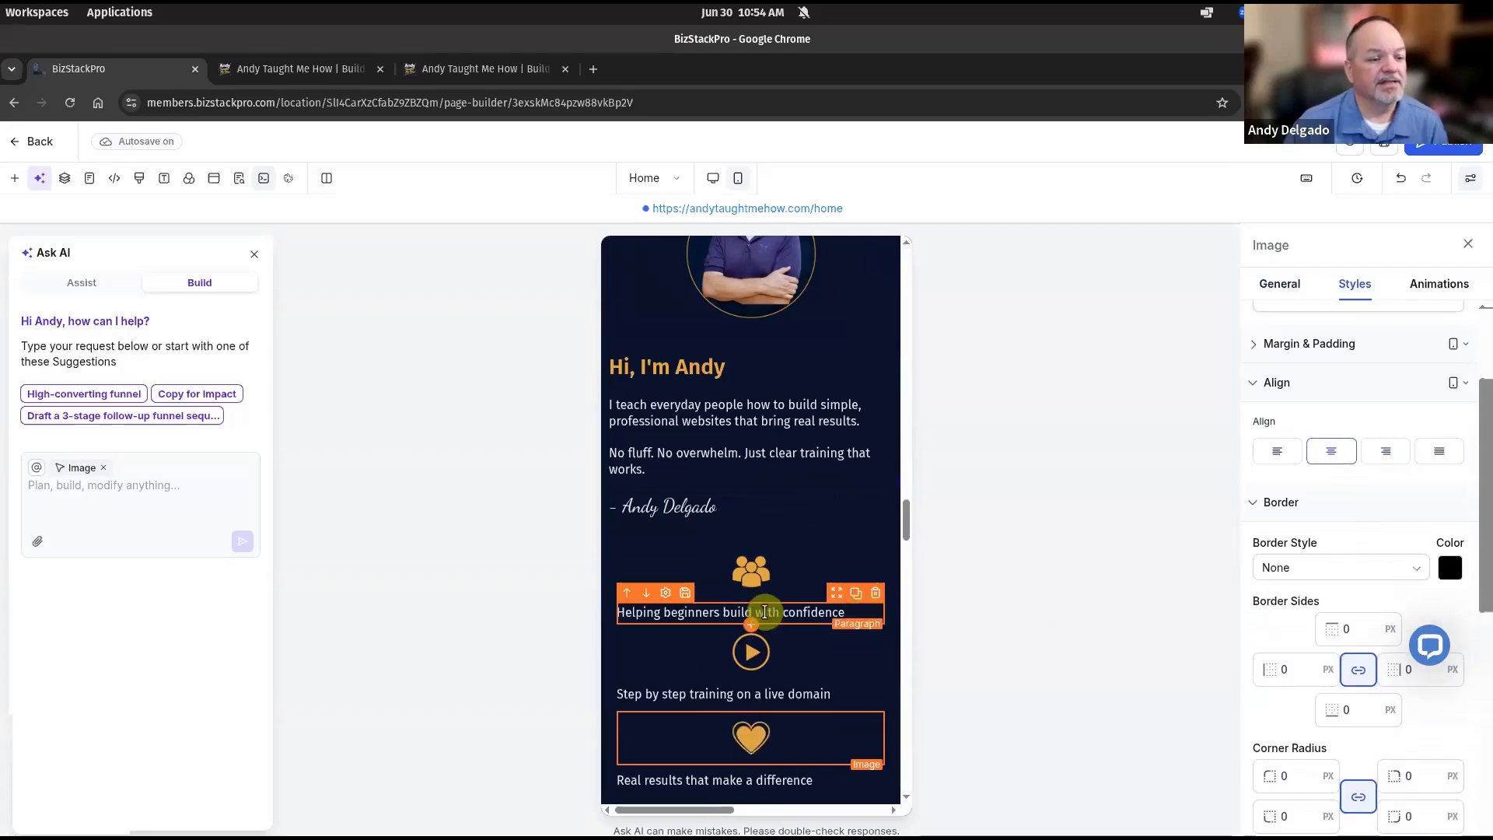
Centre the Helping beginners, Step by step training, and Real results captions.
click(811, 610)
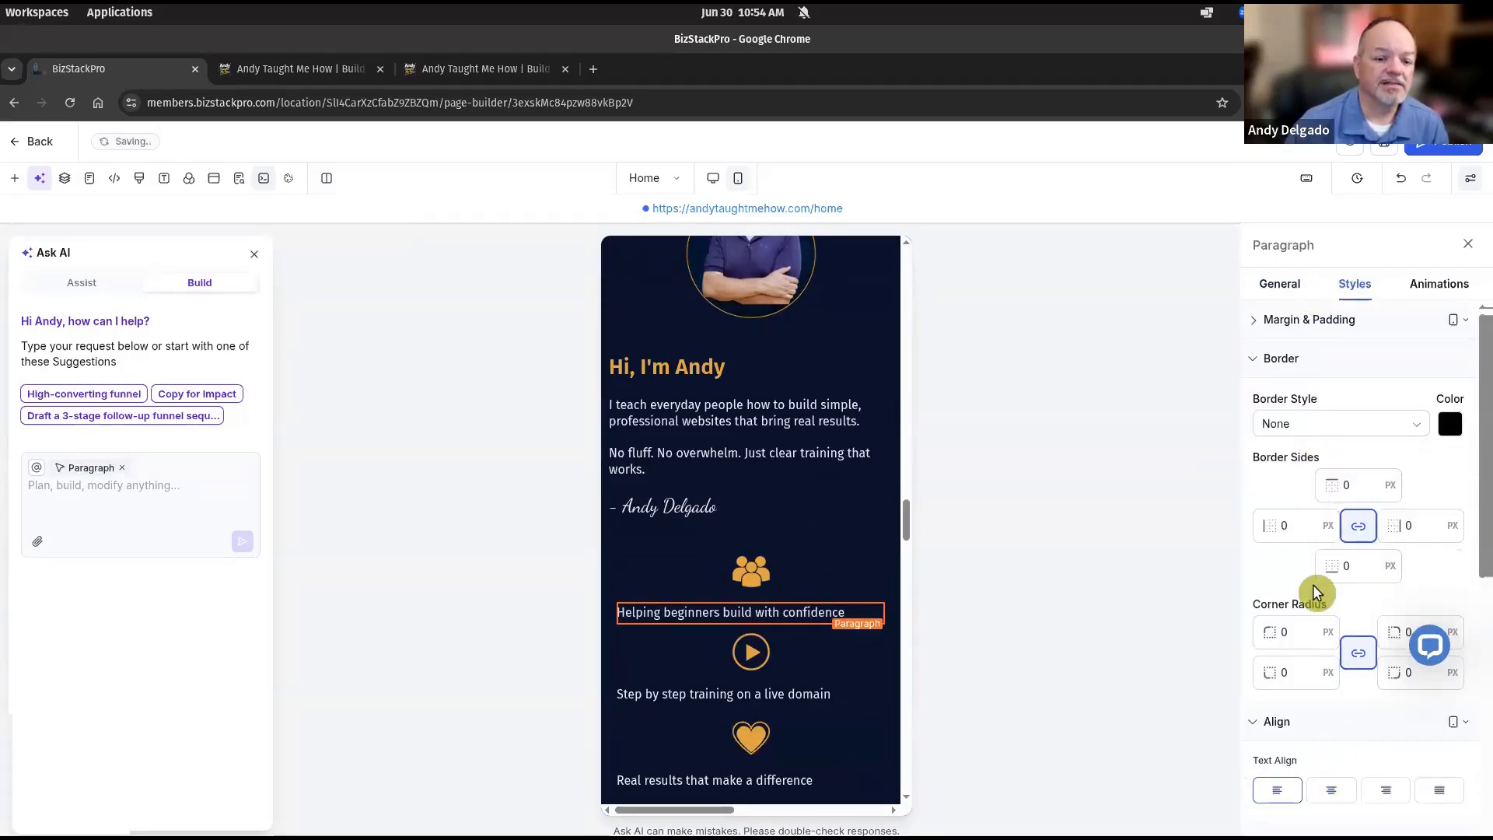
click(1343, 795)
click(790, 694)
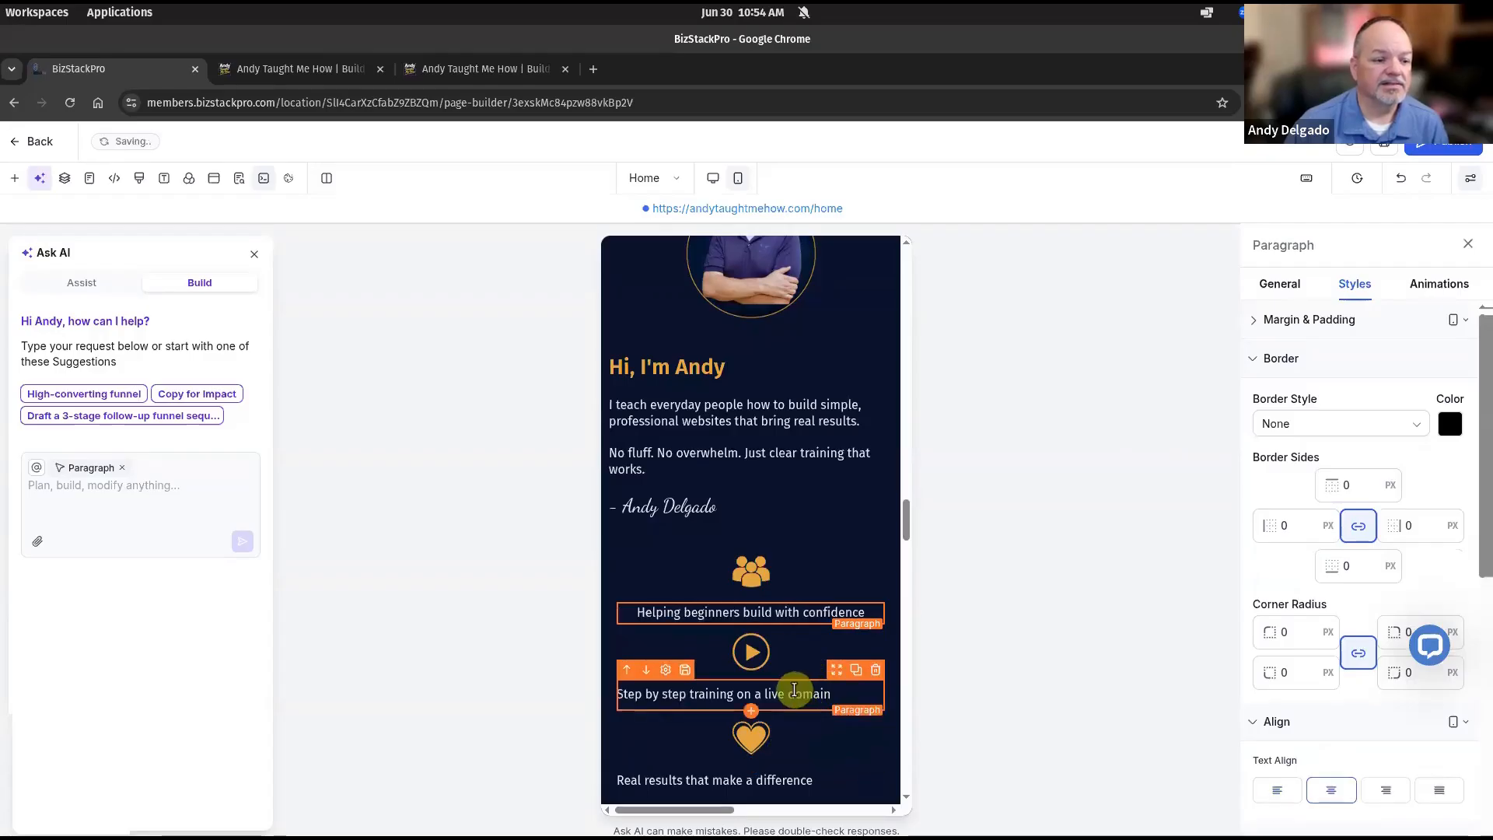
click(1331, 787)
click(791, 780)
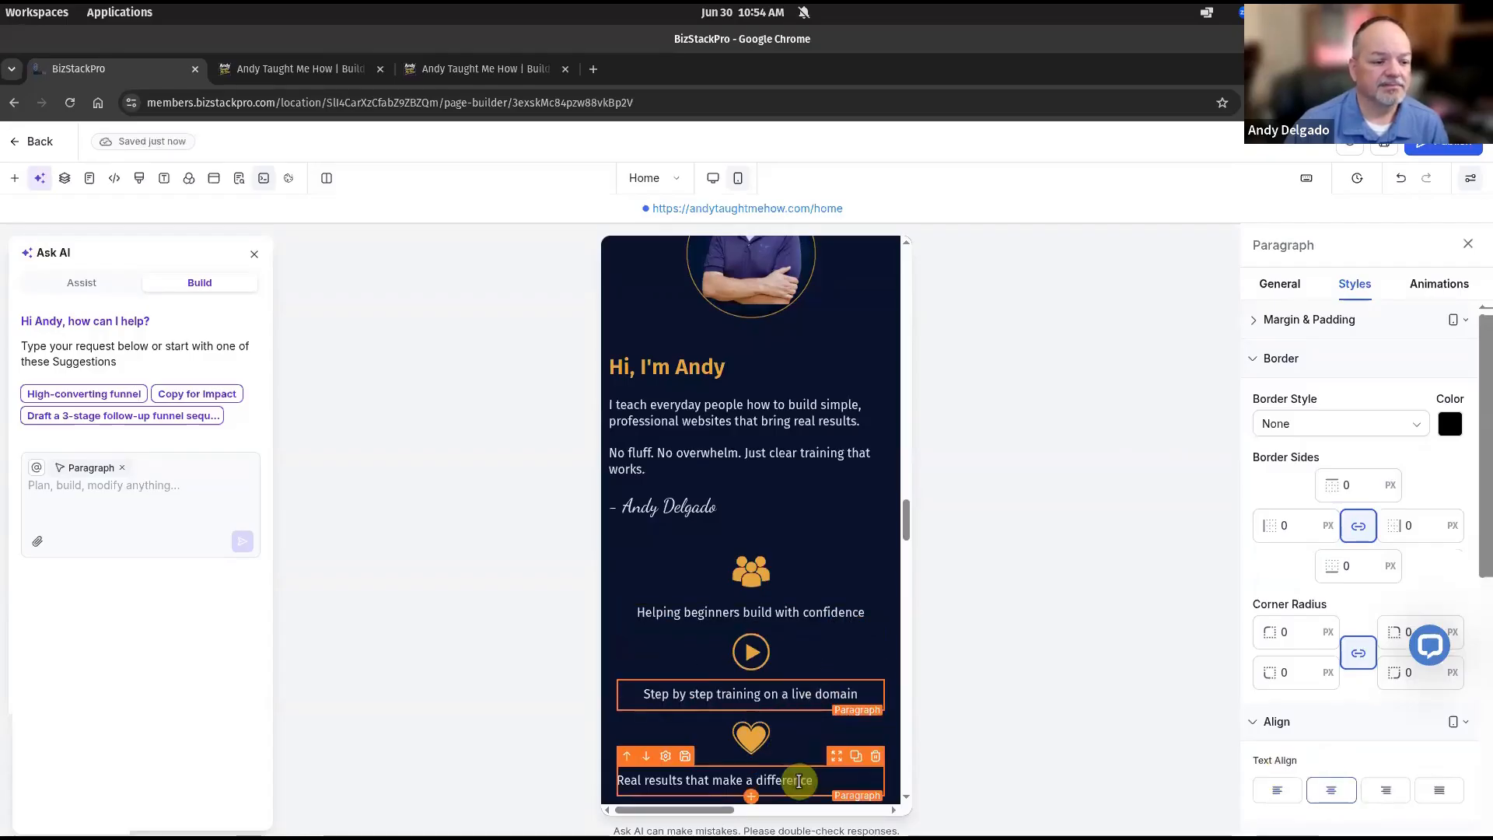
click(1331, 792)
scroll(808, 572, down, 6)
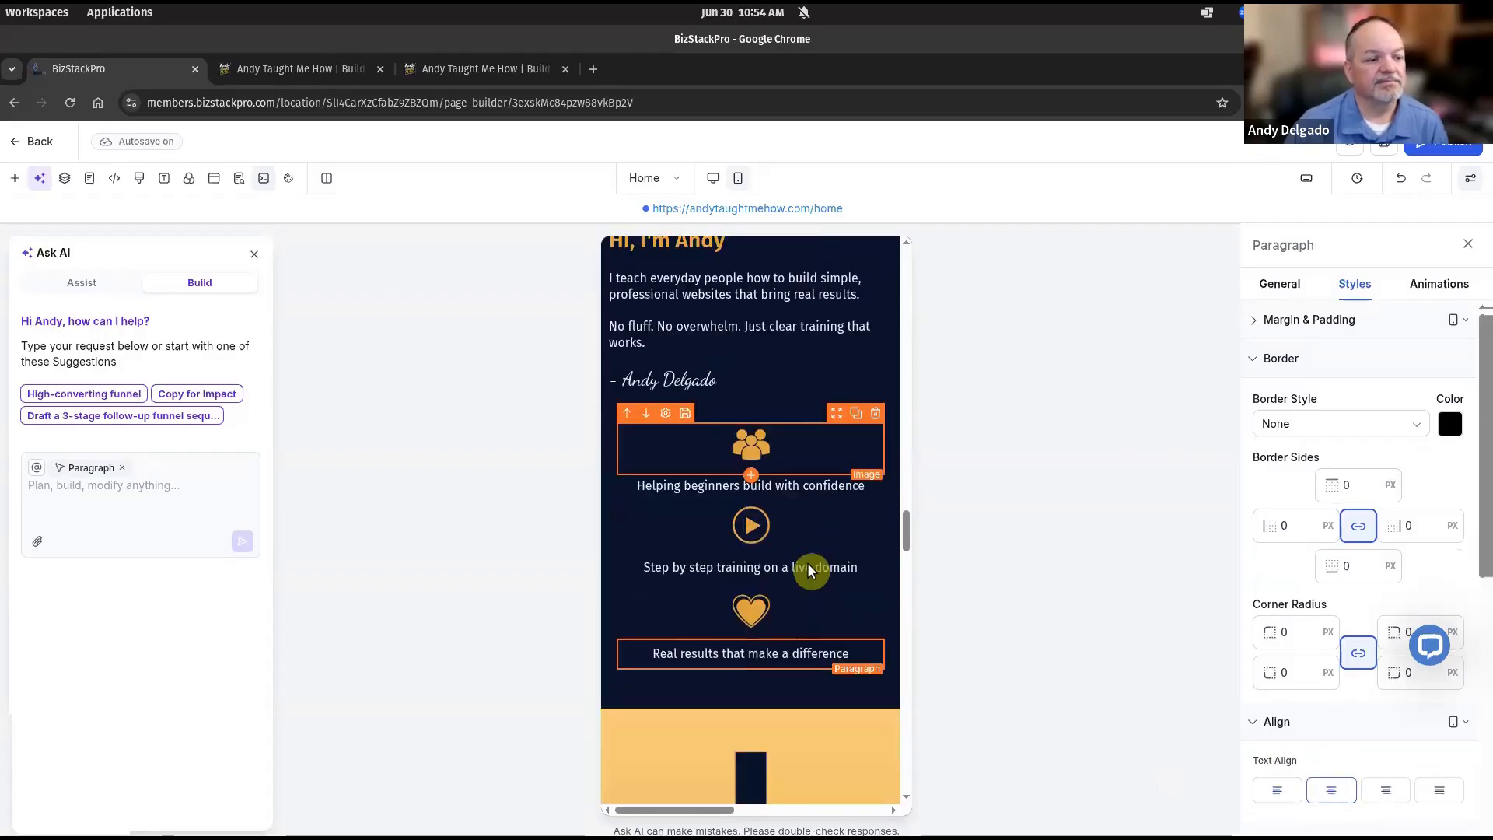
click(766, 517)
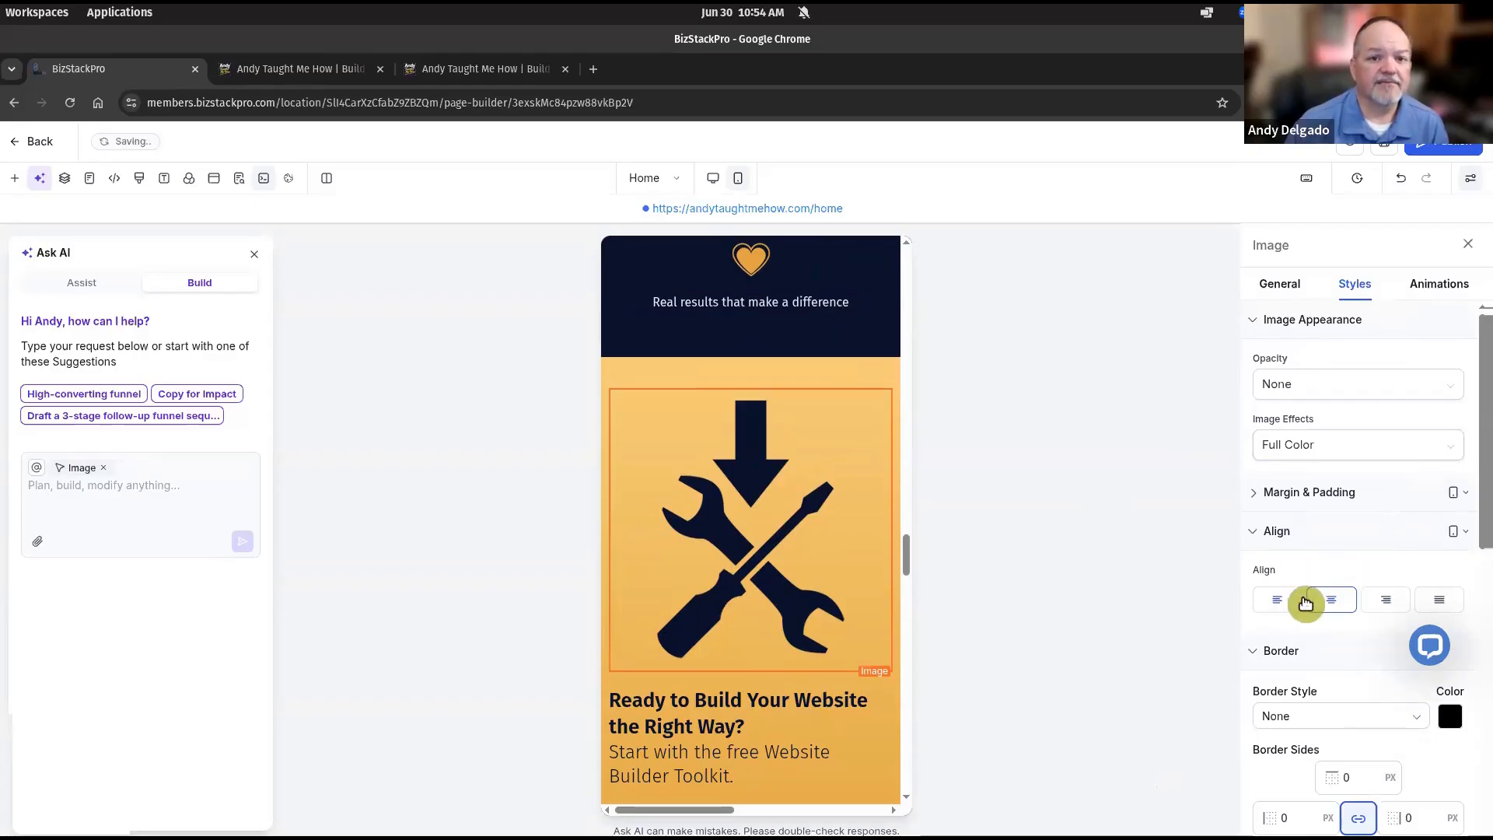
Shrink the banner's tools icon to 100 px wide on mobile, then select the Ready to Build headline.
click(1291, 287)
click(1299, 770)
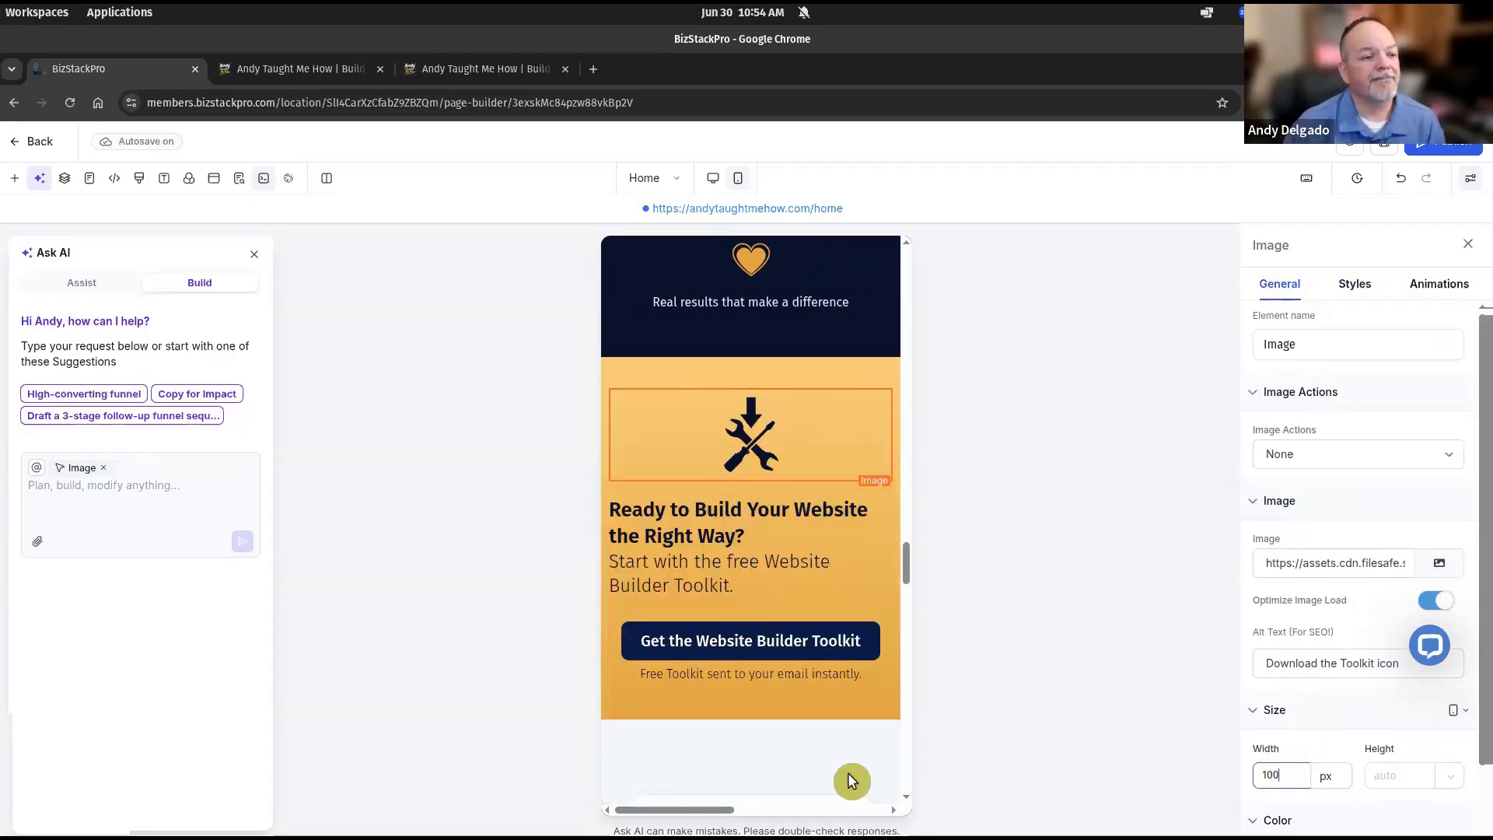
click(779, 528)
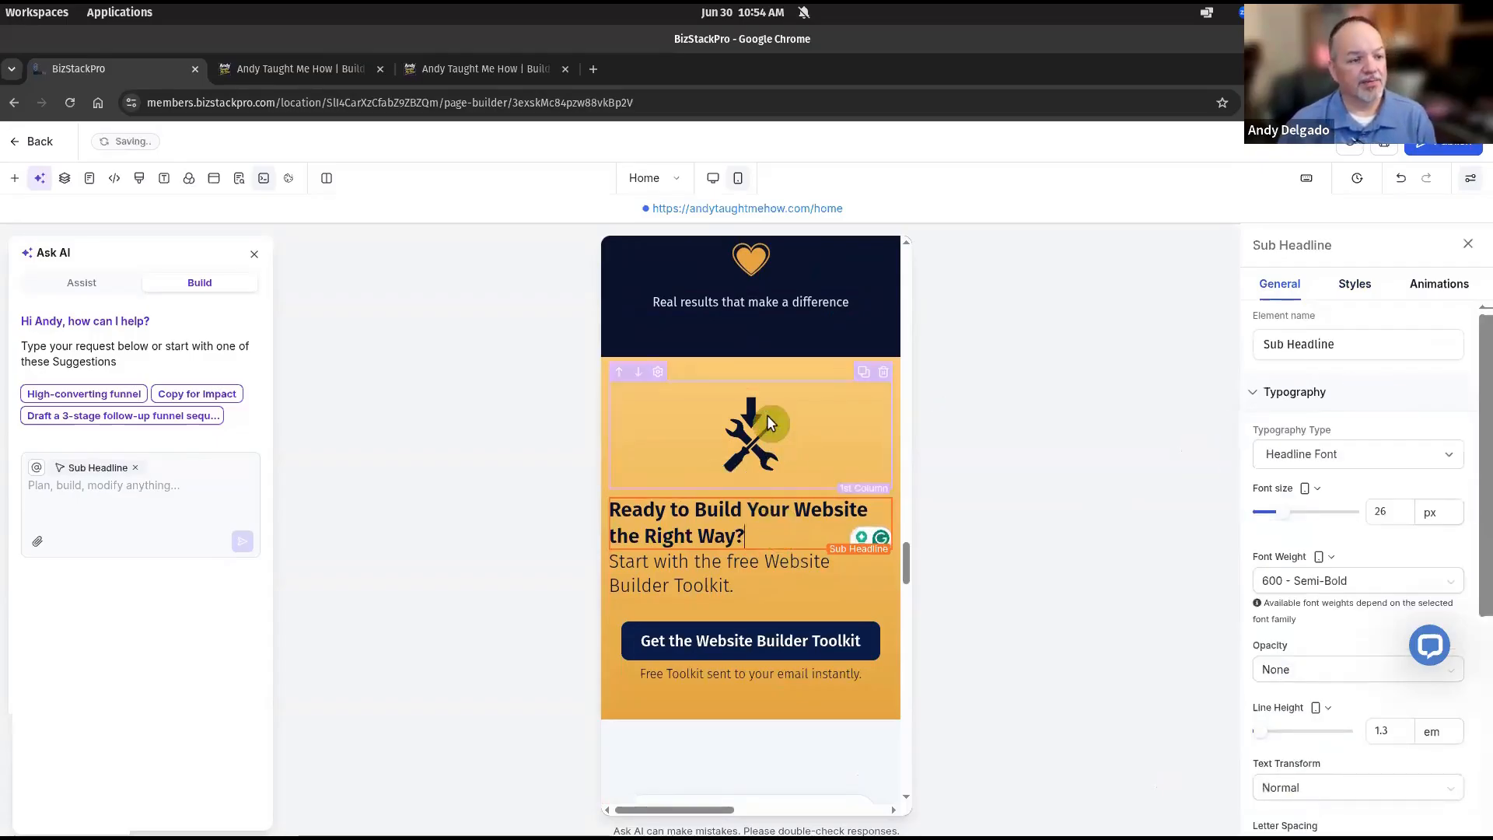
Check the toolkit banner on the live site, then set the builder headline to 18 px.
click(303, 81)
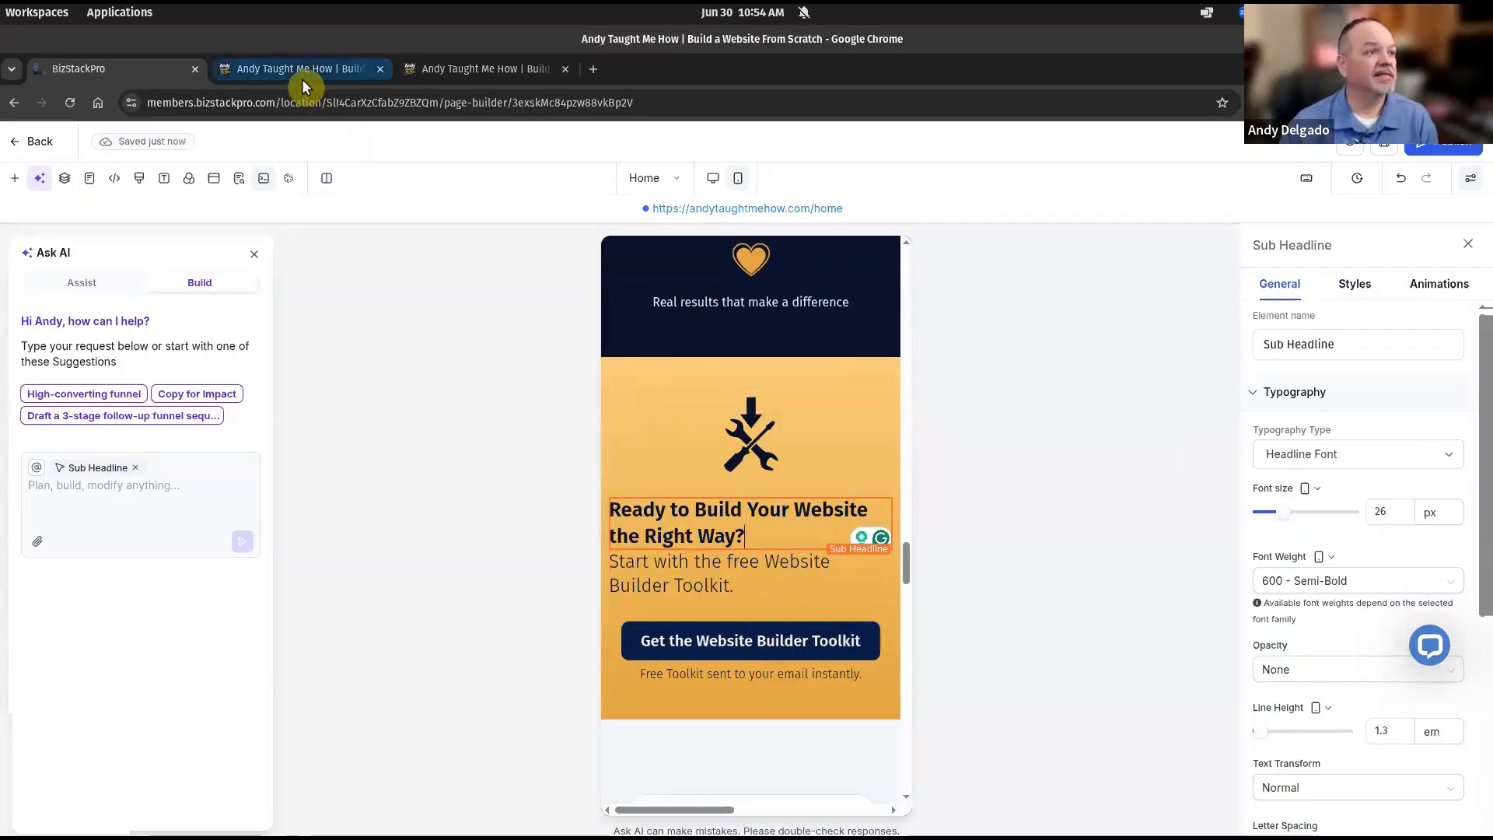
scroll(304, 521, down, 15)
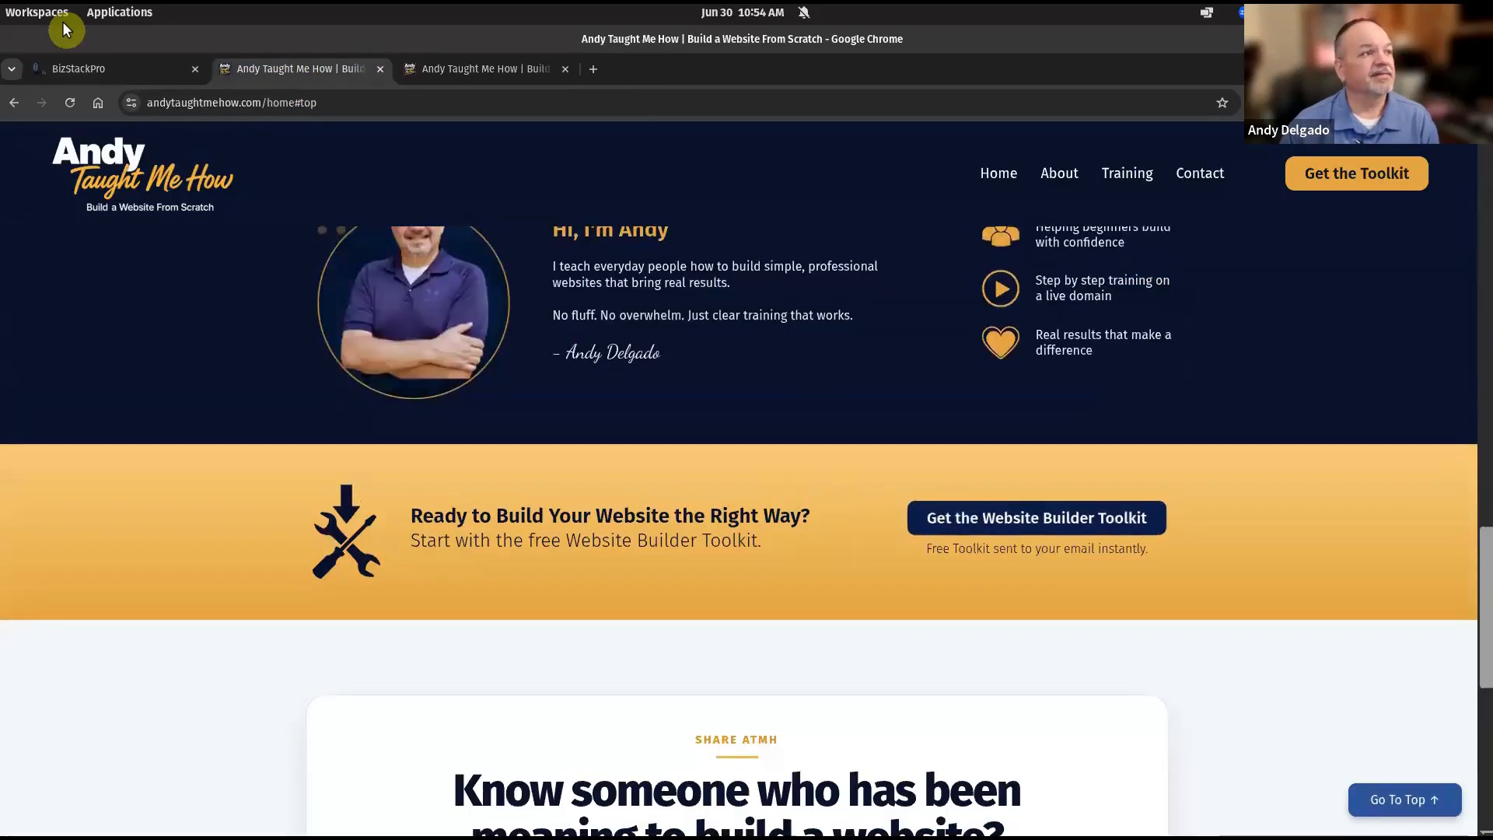
click(122, 69)
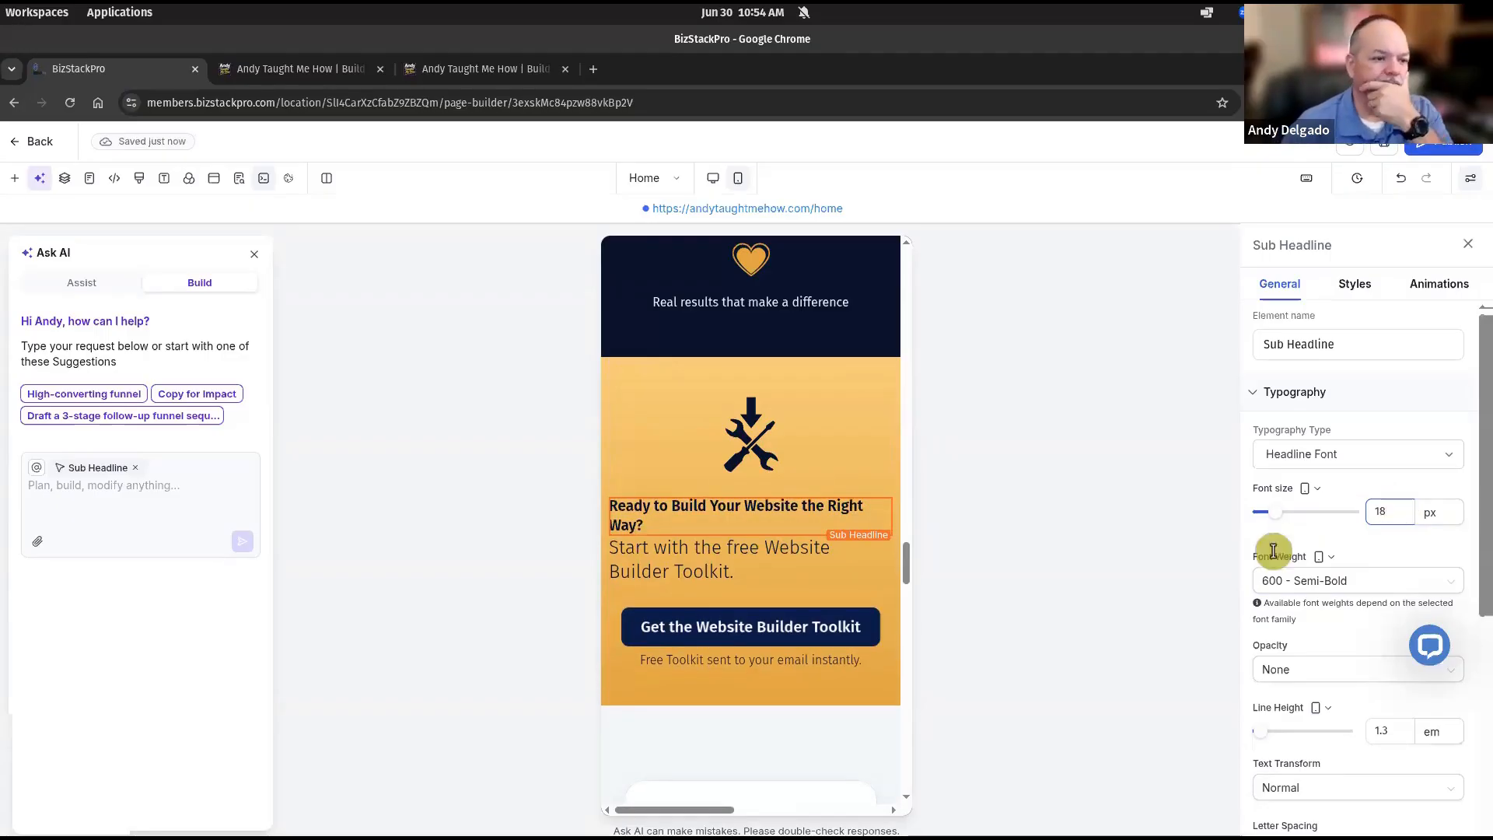
Set the Start with the free toolkit paragraph to 17 px and centre it.
click(809, 528)
drag(1400, 514, 1367, 506)
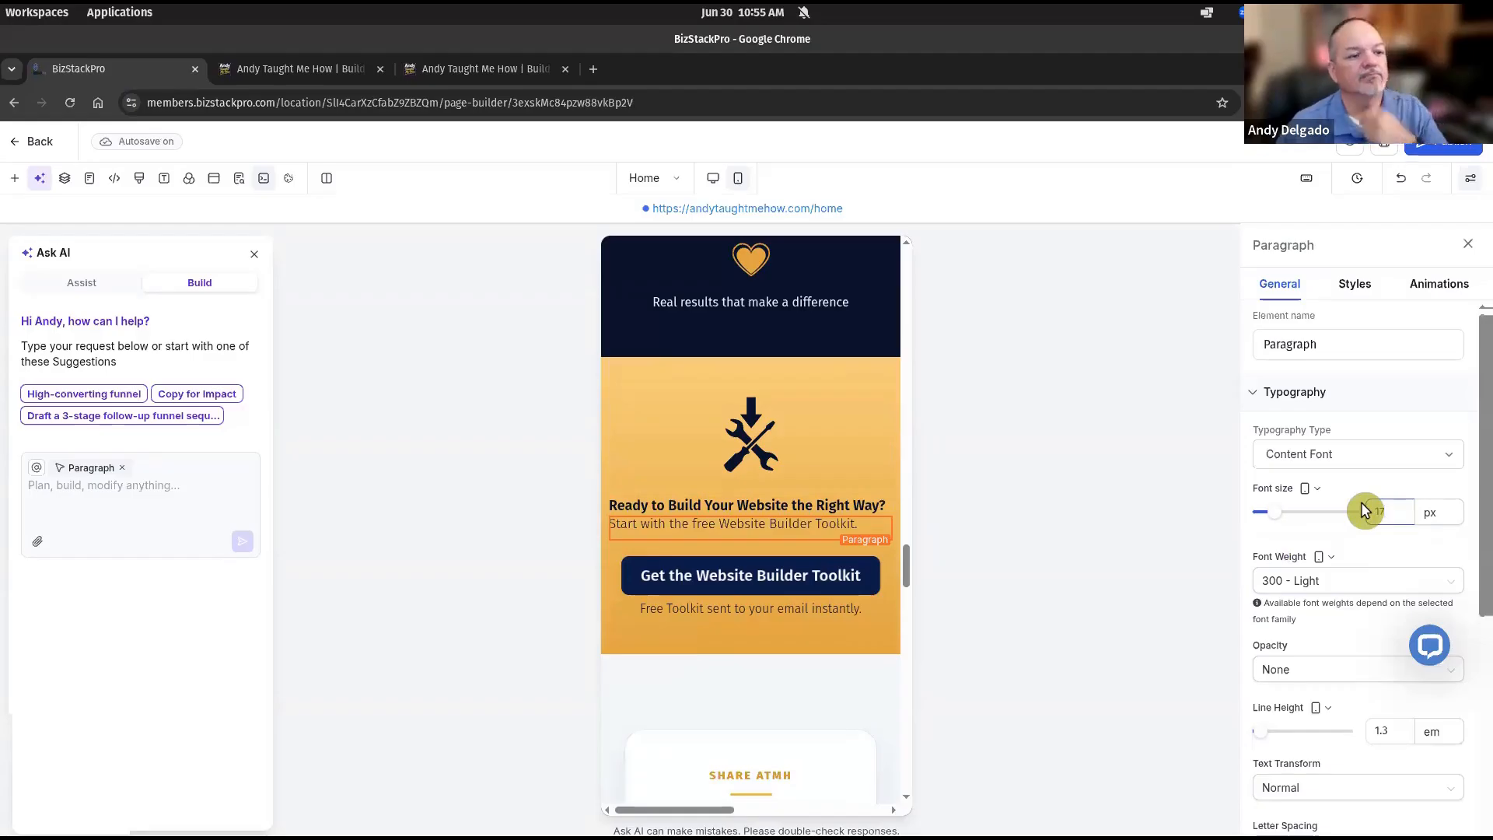
click(1367, 295)
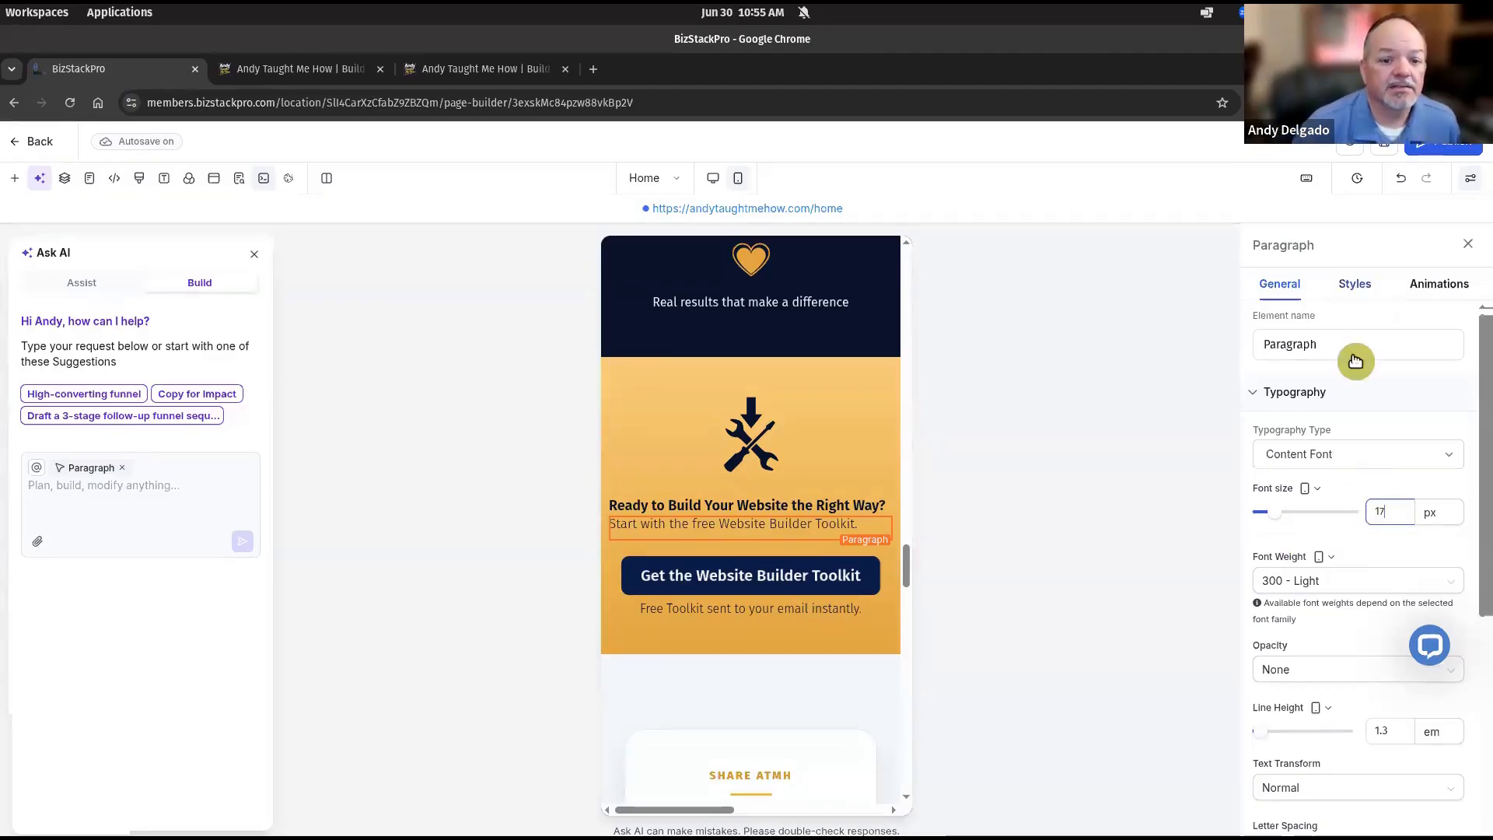
scroll(1326, 668, down, 3)
click(1329, 605)
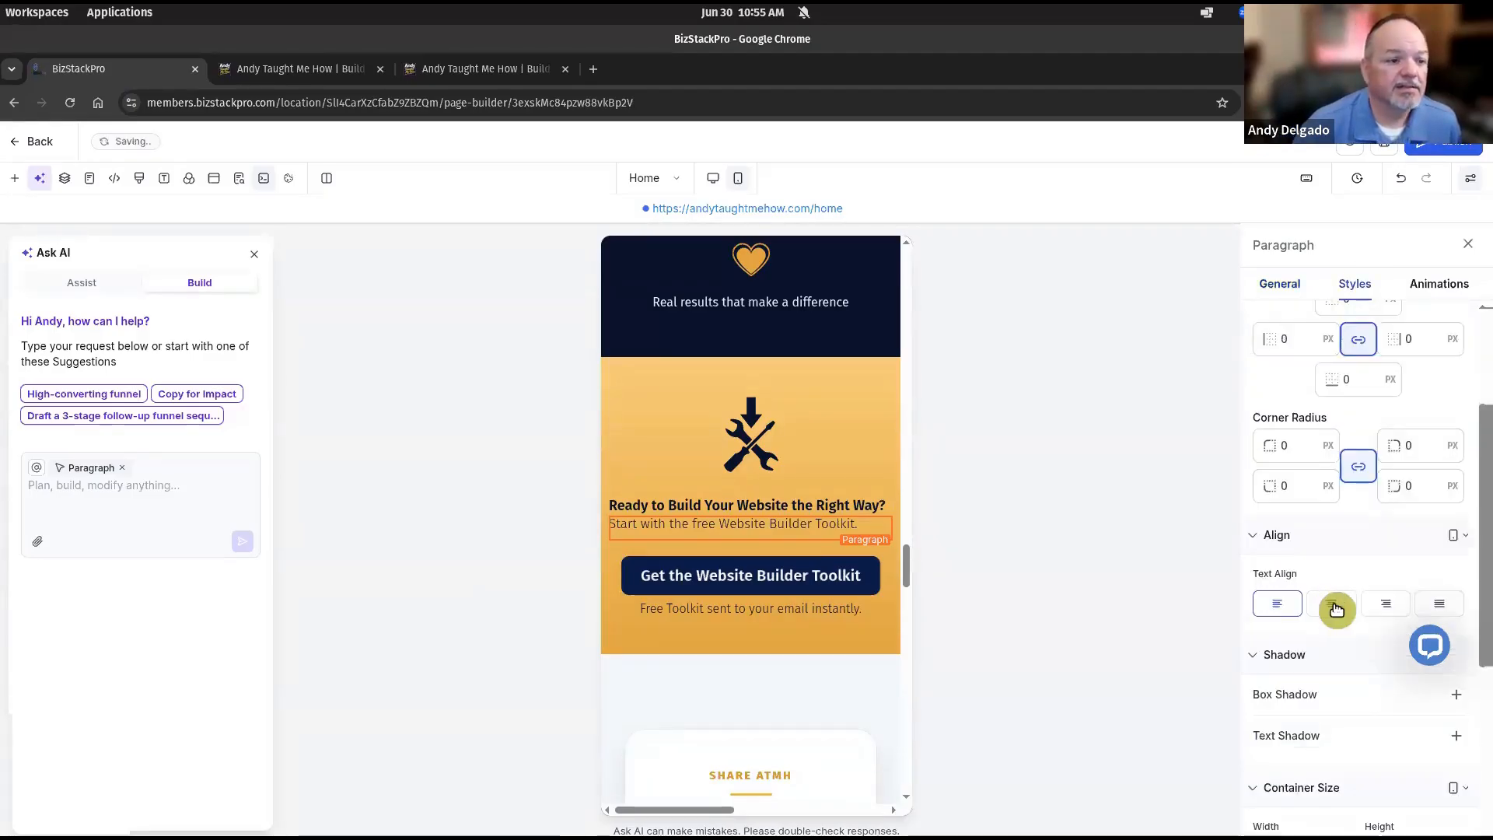
Change the Get the Website Builder Toolkit button text size to 18 px.
click(773, 508)
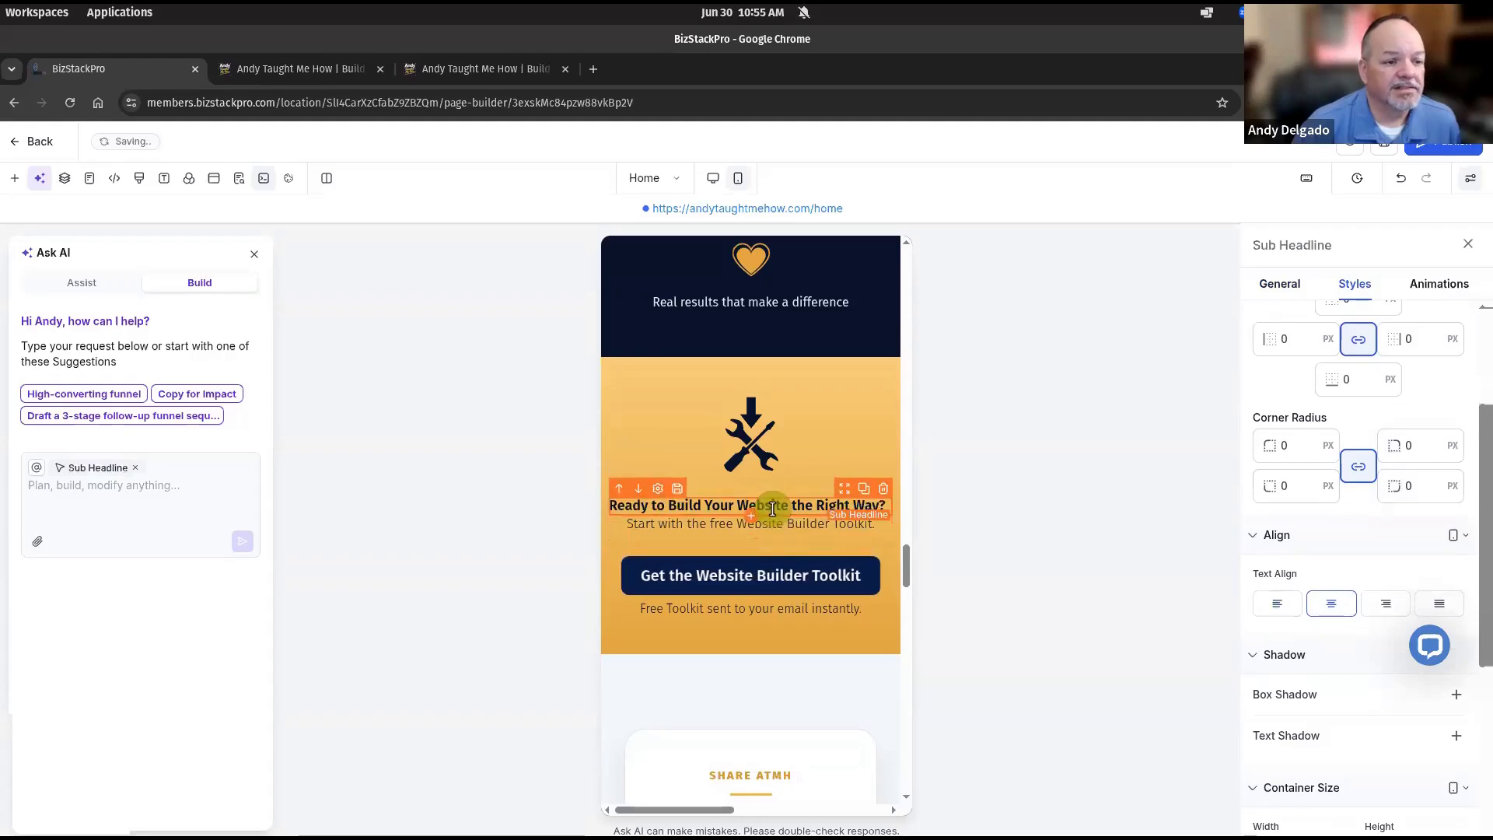
click(776, 587)
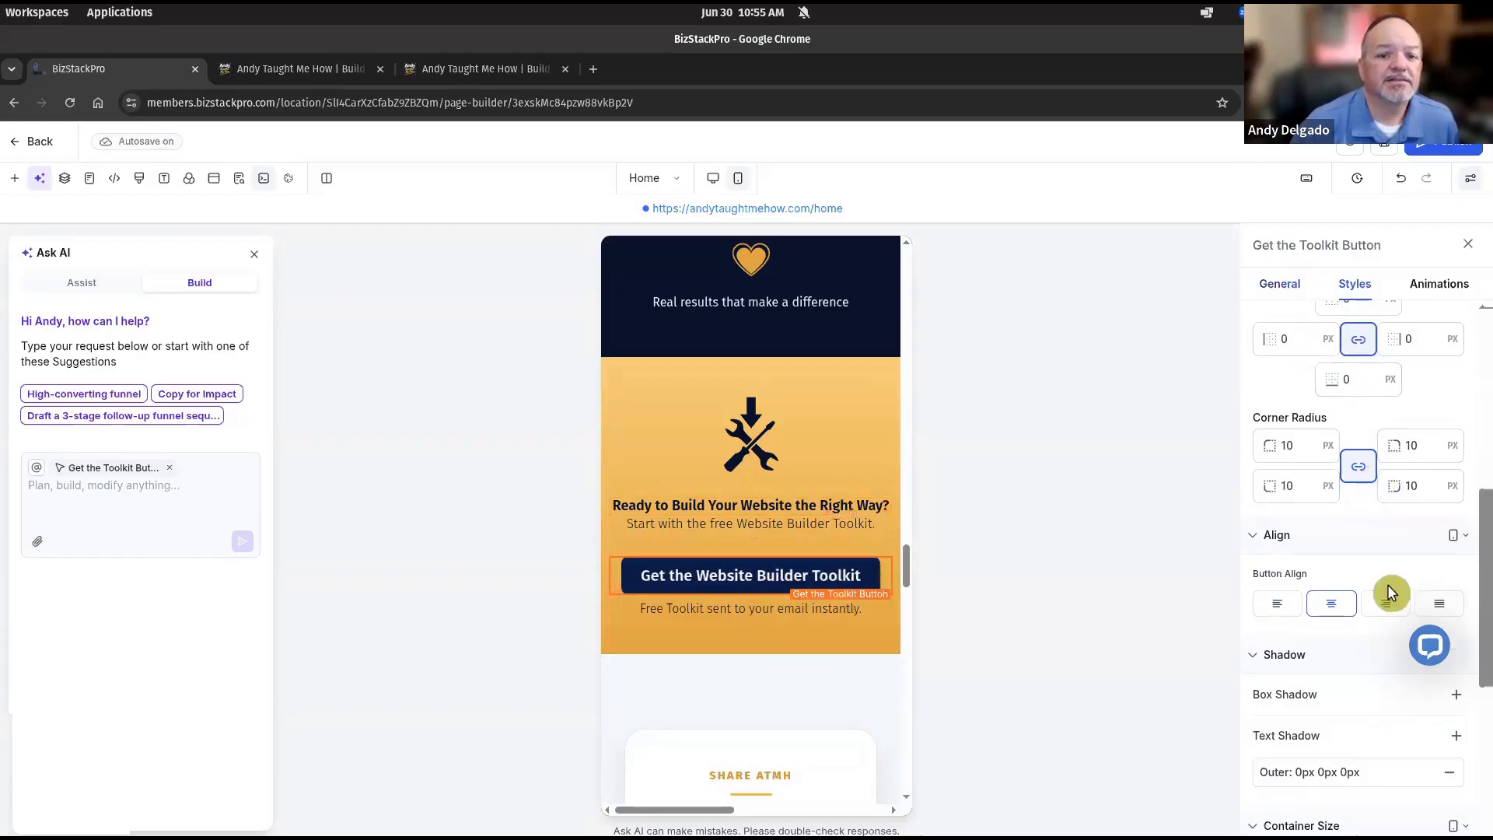
scroll(1387, 584, up, 10)
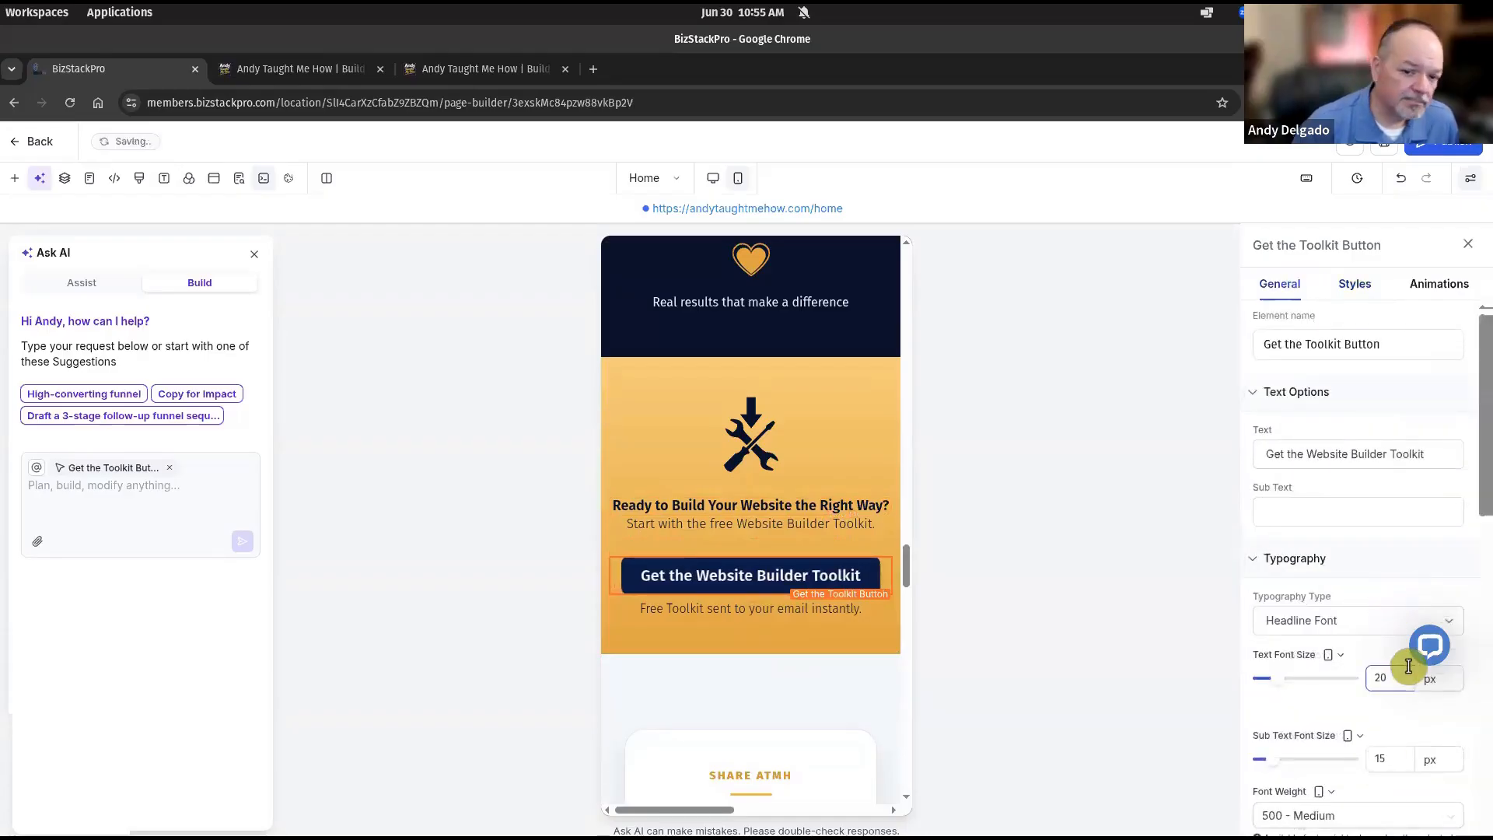
key(BackSpace)
key(BackSpace)
text(18)
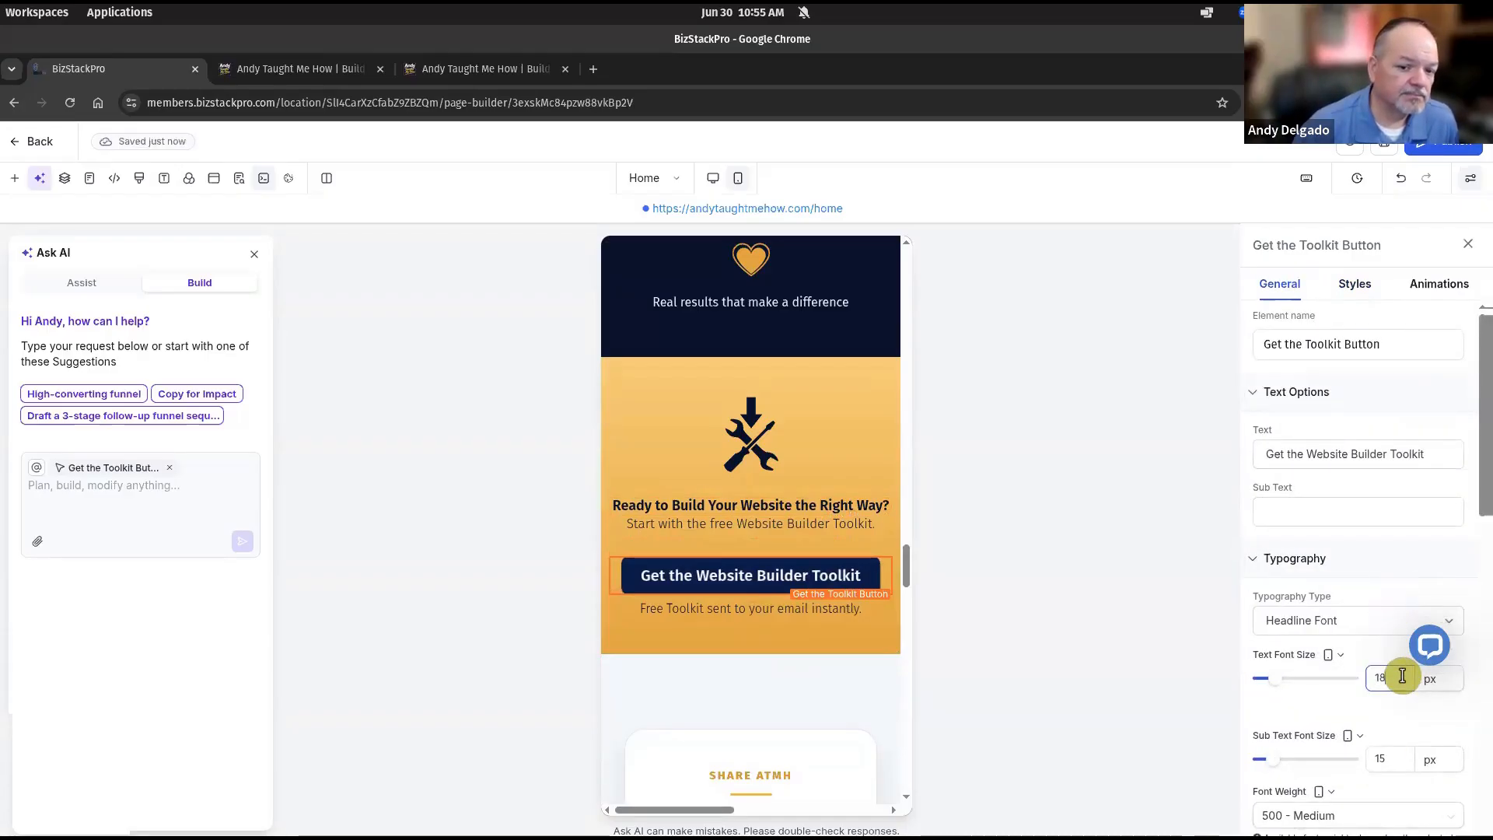
click(791, 608)
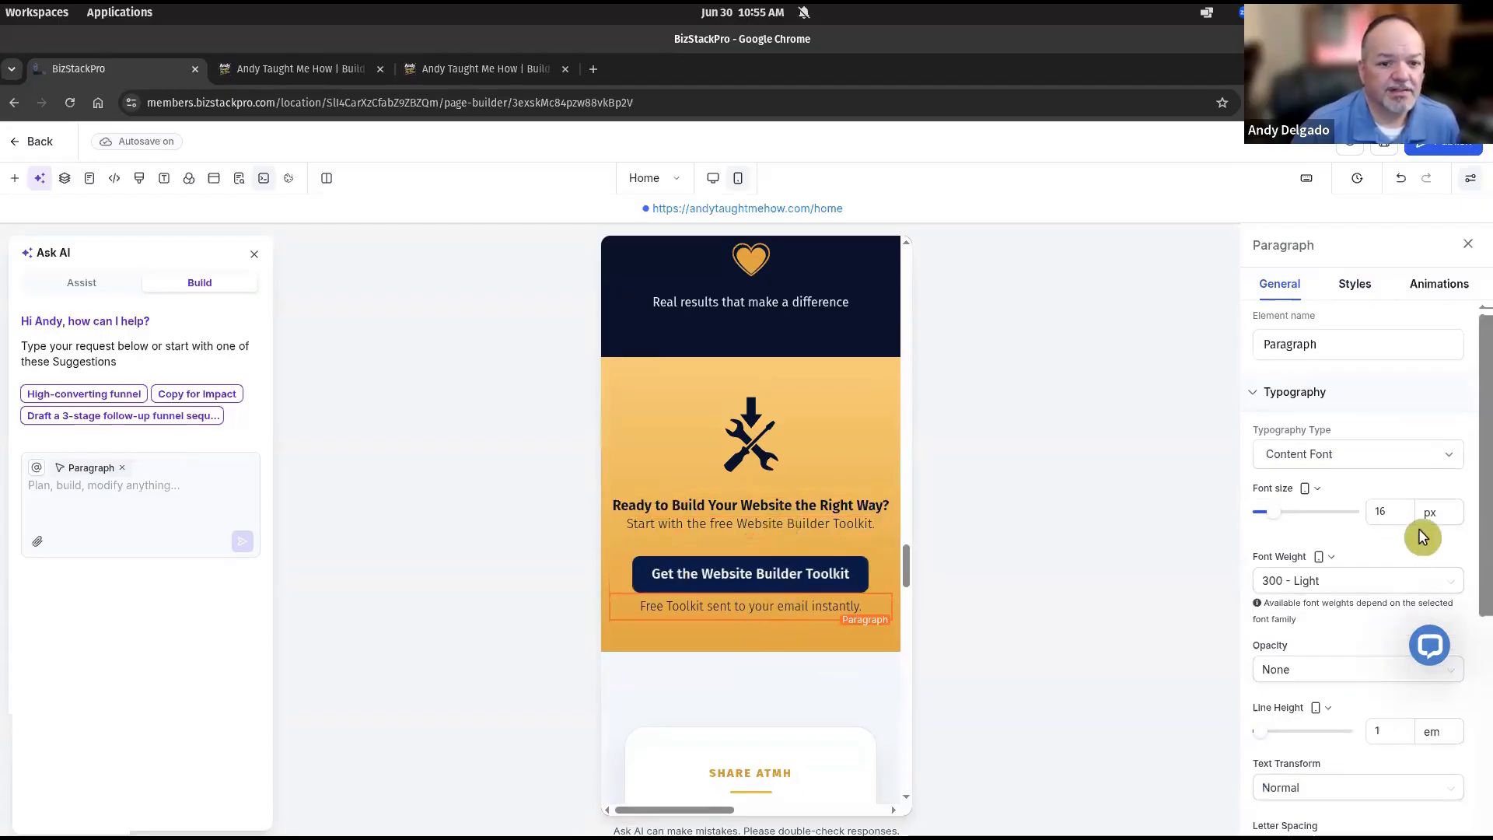
scroll(829, 530, down, 2)
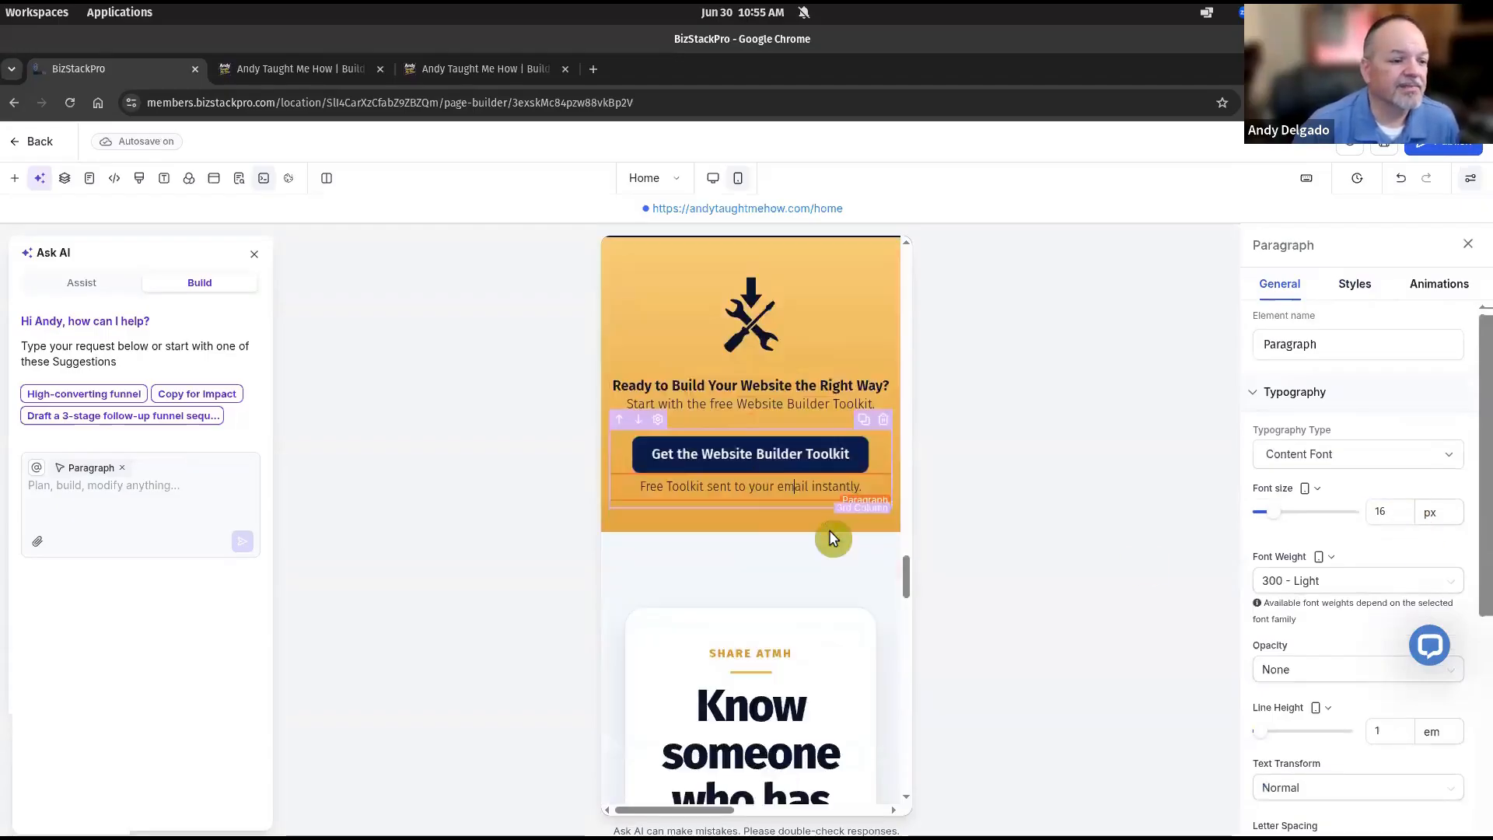
scroll(832, 537, down, 10)
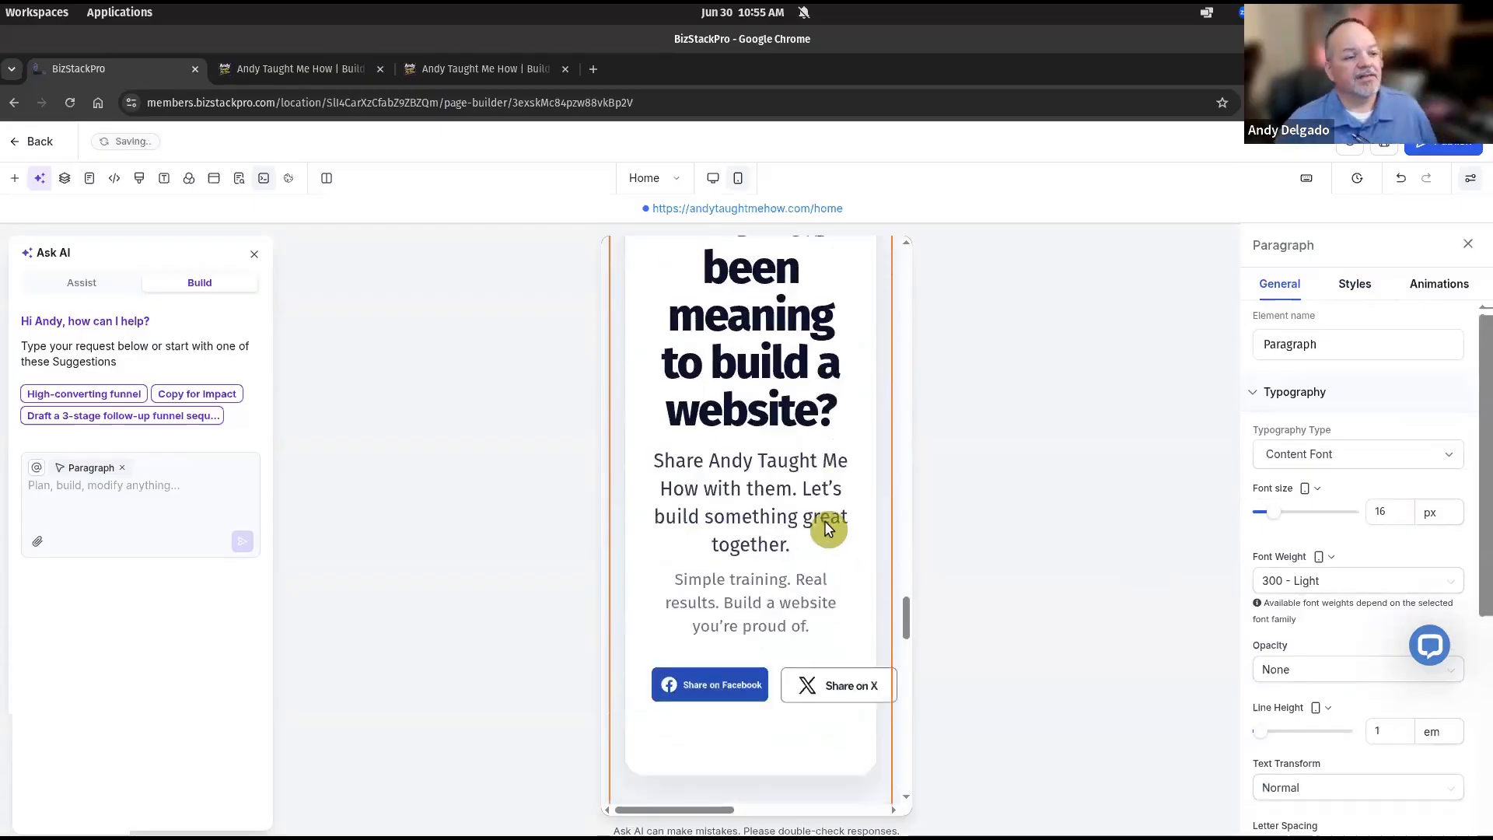
scroll(824, 520, up, 4)
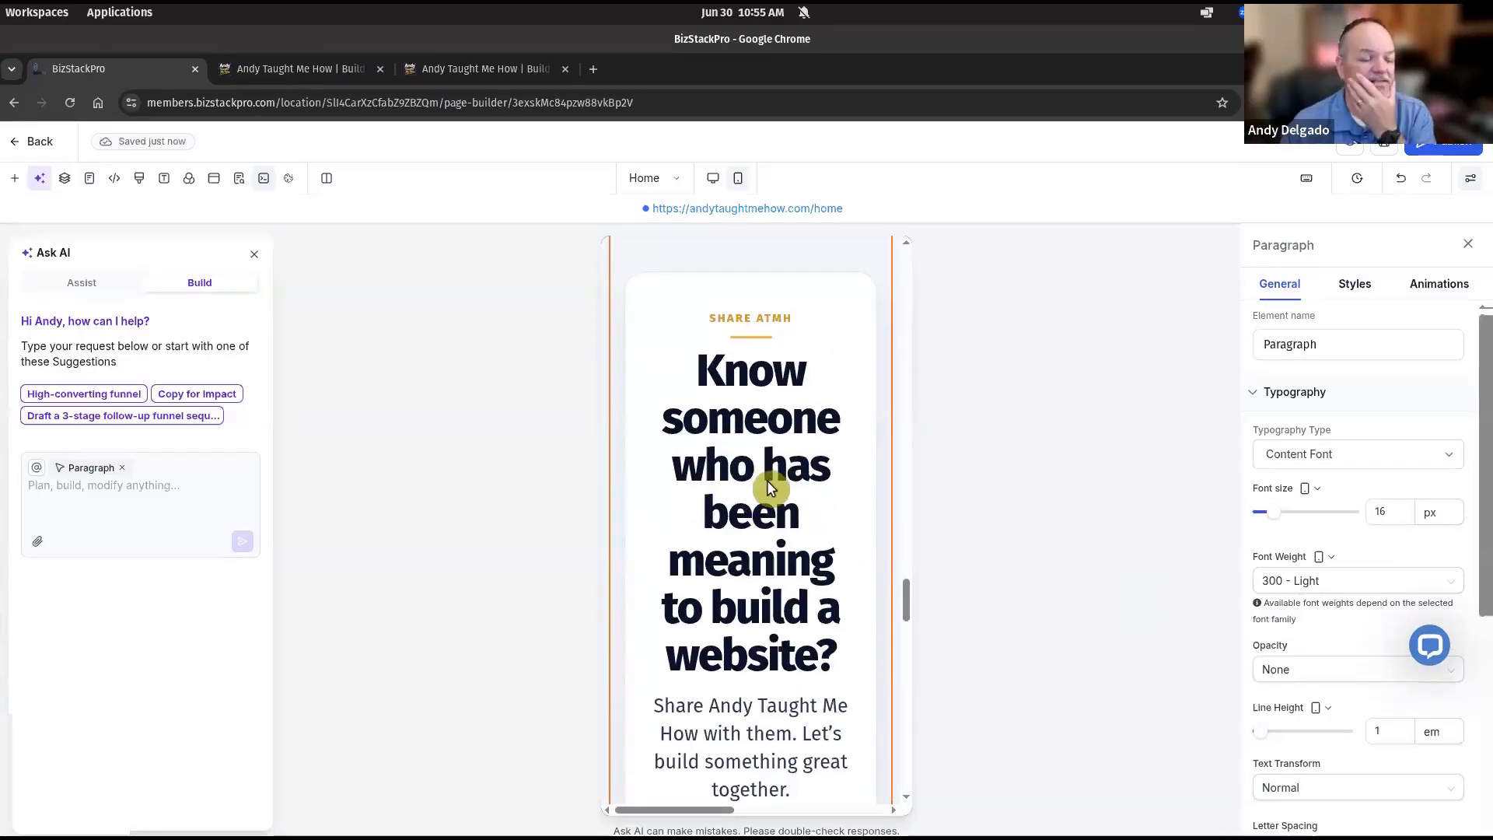
scroll(768, 489, down, 5)
scroll(758, 492, up, 5)
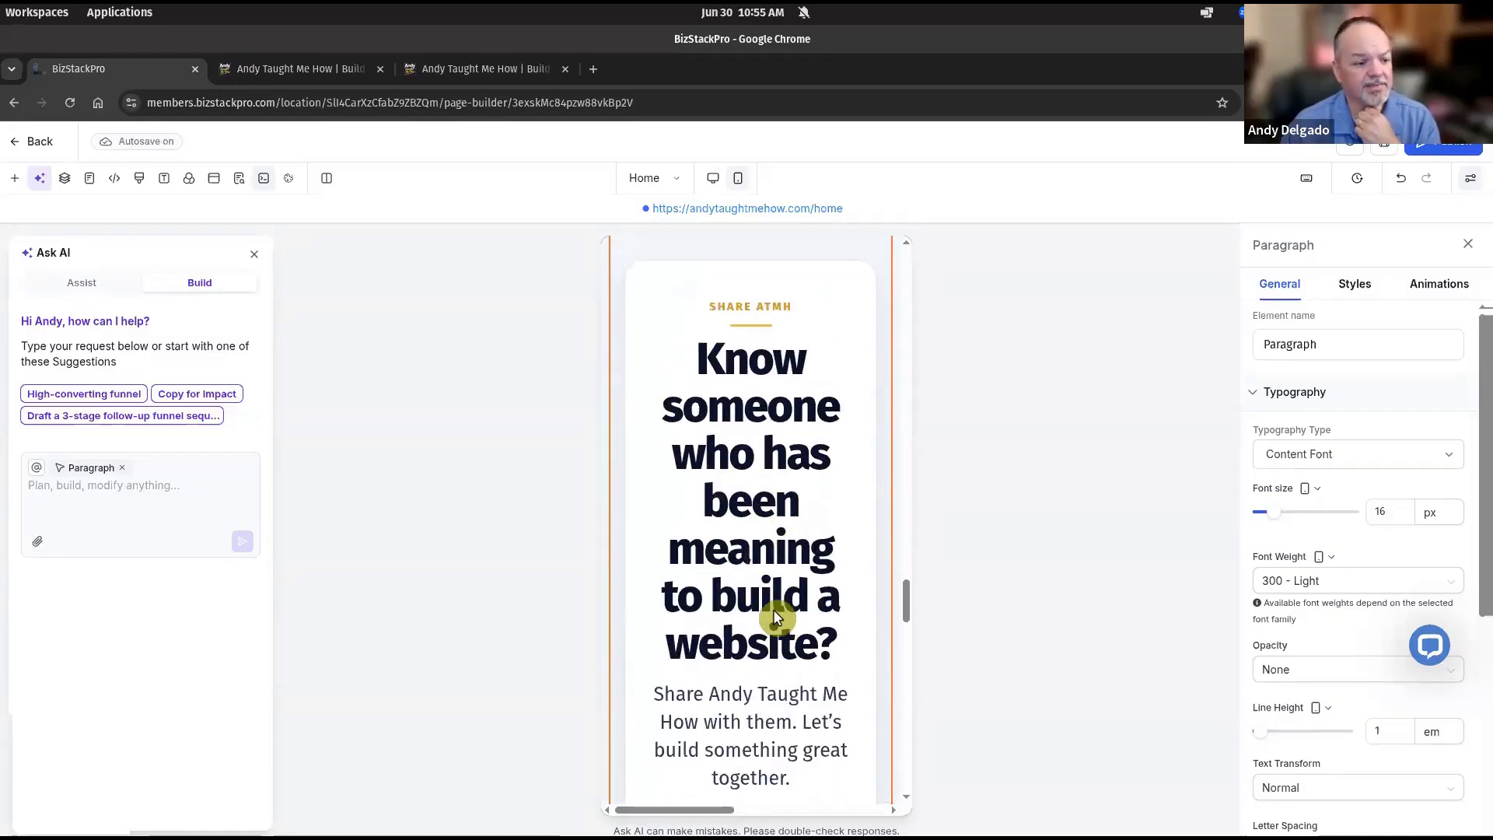
scroll(780, 608, down, 6)
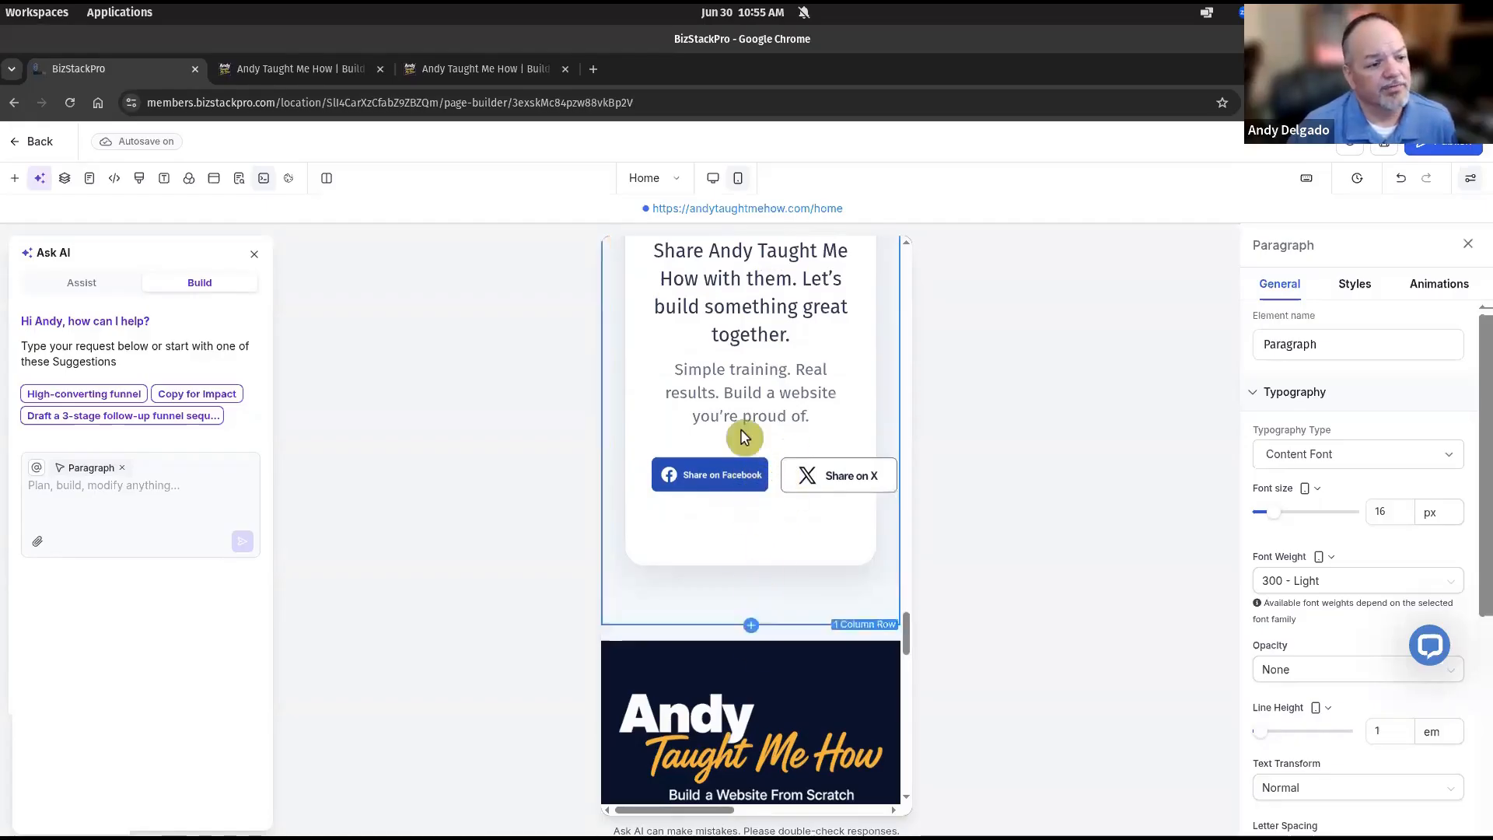
scroll(774, 429, down, 4)
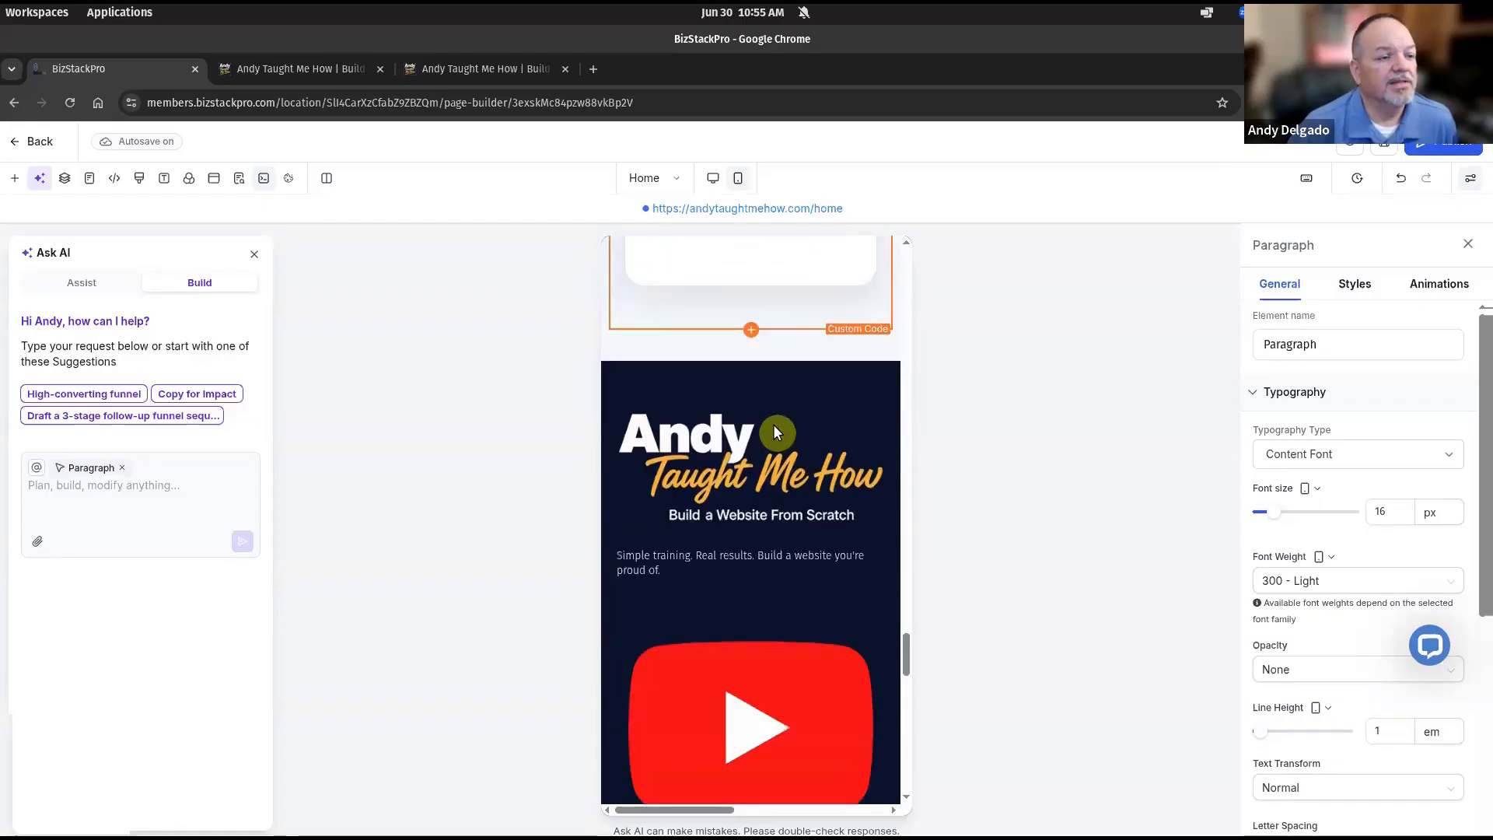
scroll(774, 429, down, 3)
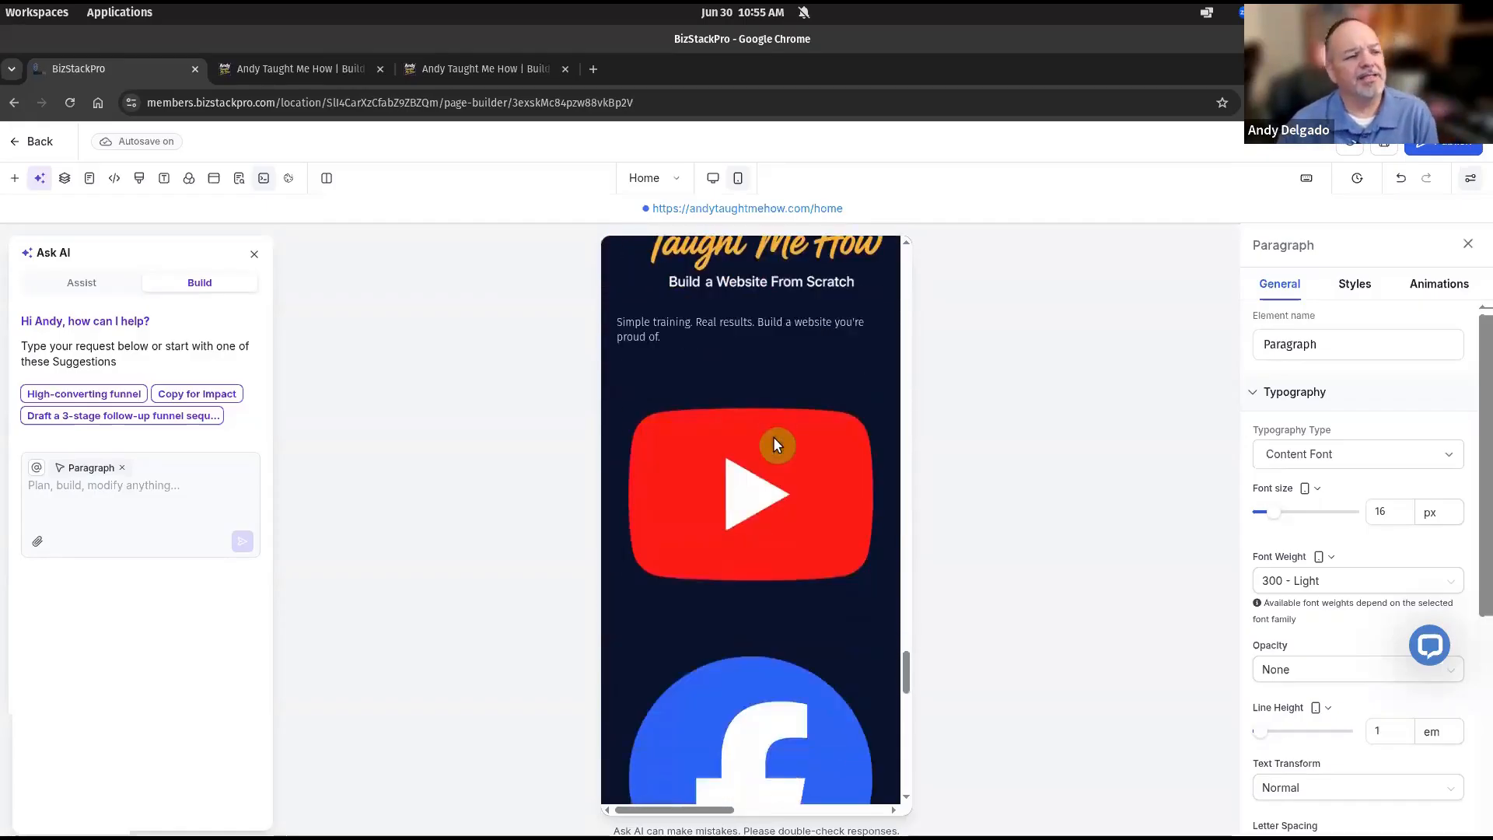
Set the YouTube footer icon width to 100 px and save the synced section change.
click(775, 442)
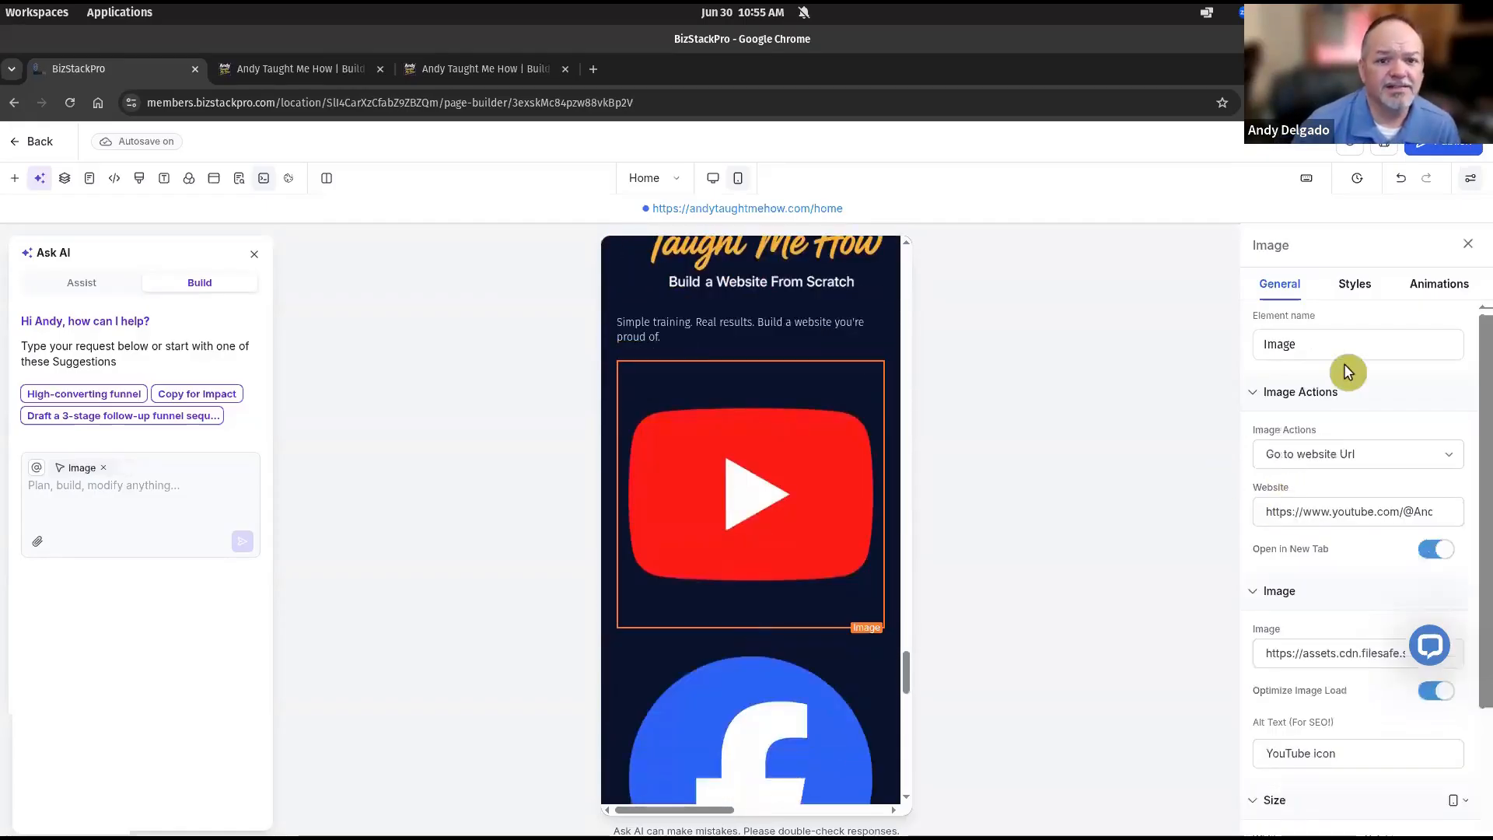
scroll(1336, 422, down, 2)
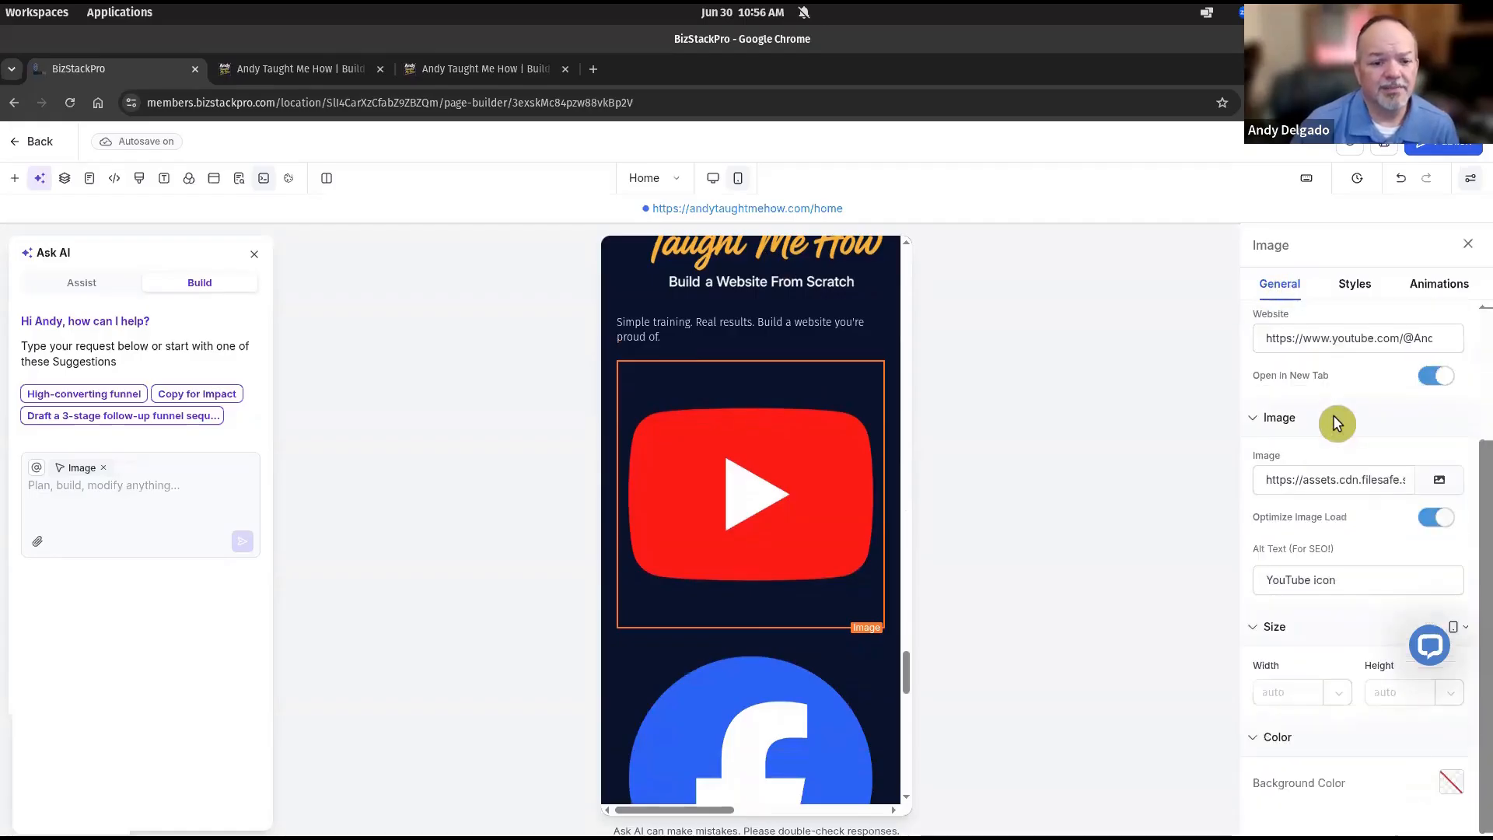
click(1283, 690)
text(100)
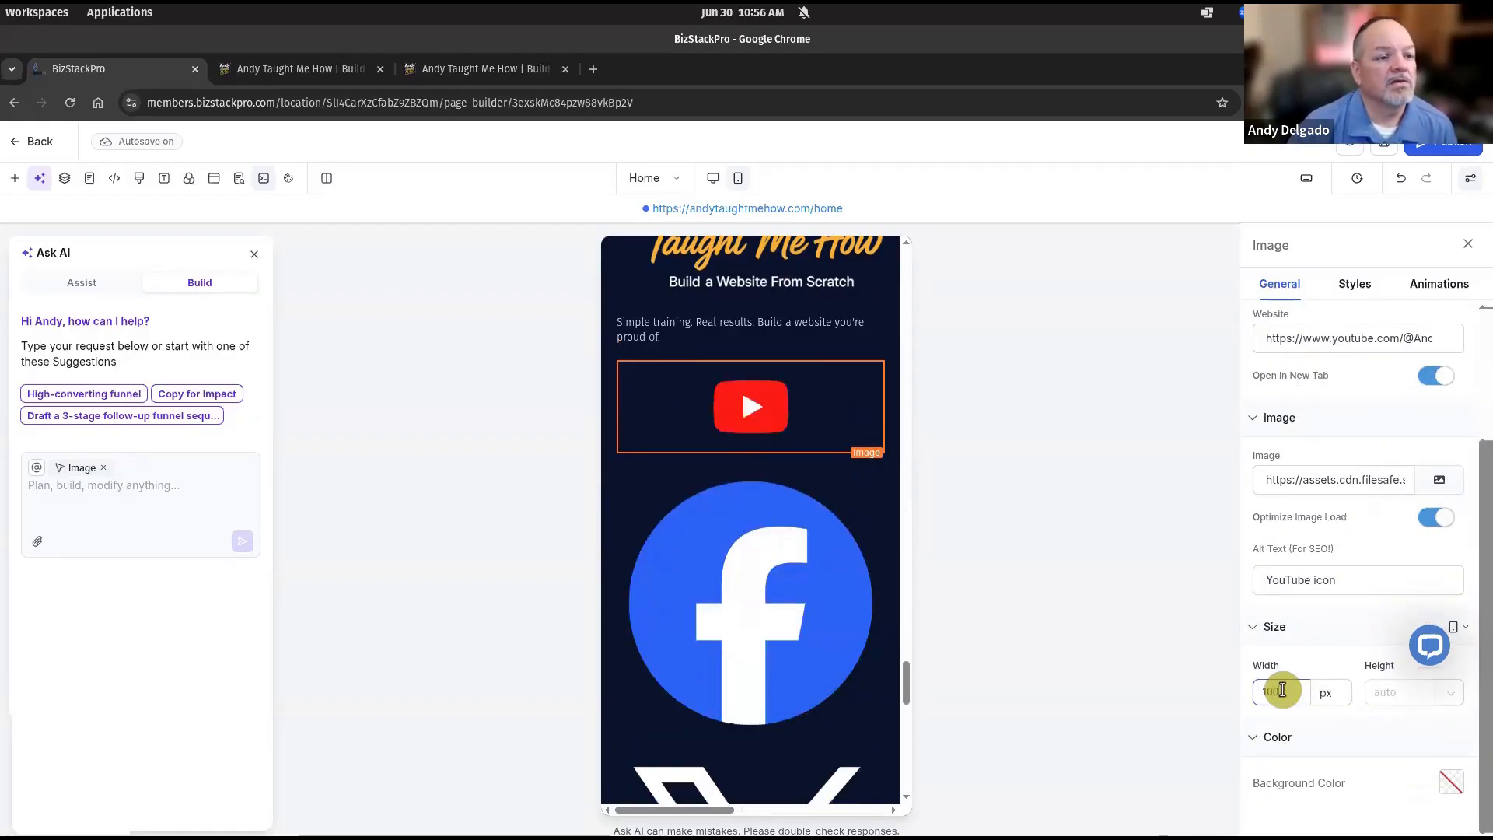
click(760, 561)
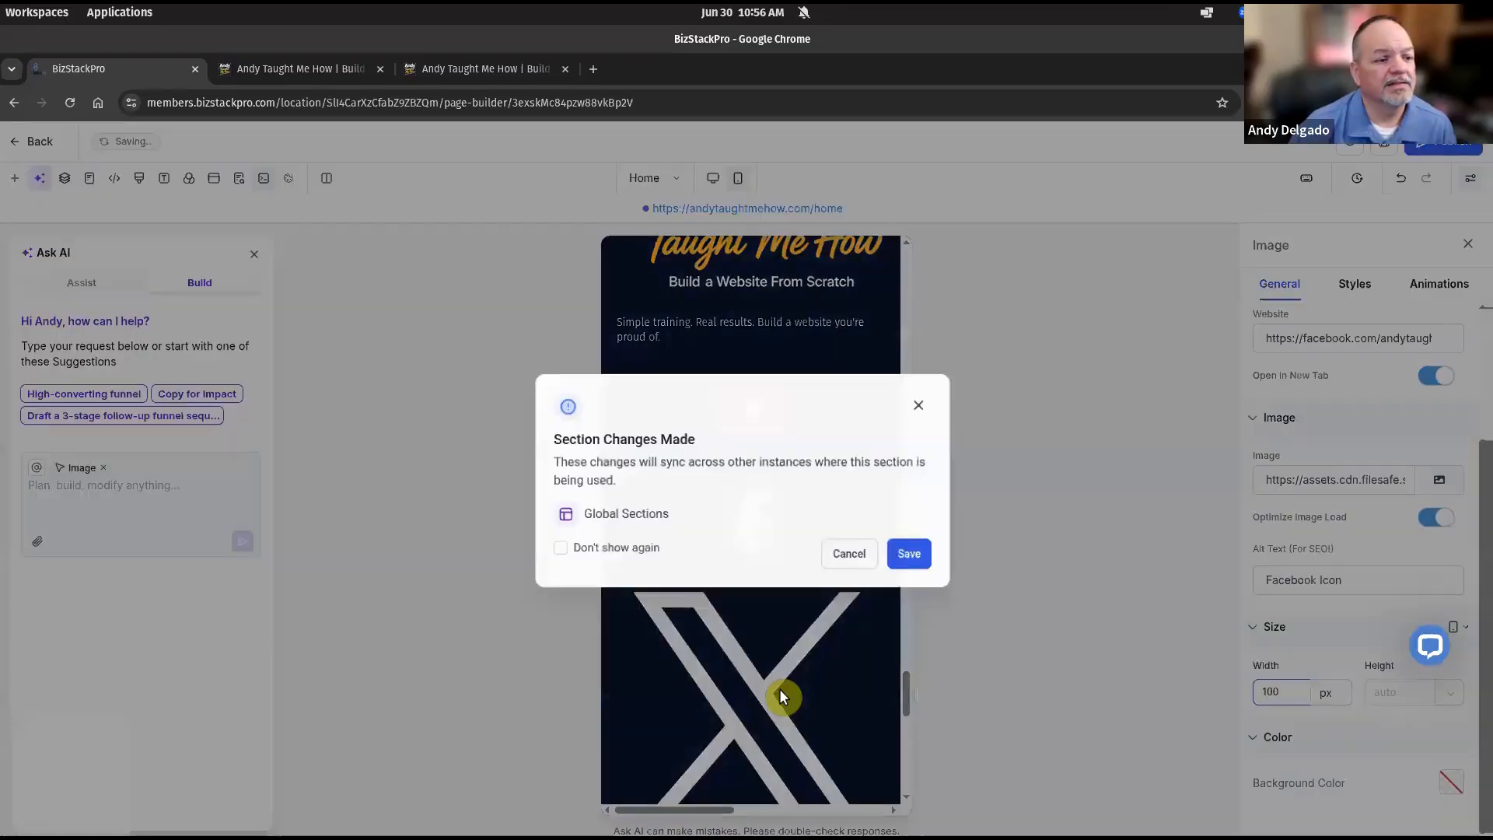
click(923, 557)
Rework the YouTube icon width and set the Facebook footer icon to 80 px.
click(801, 645)
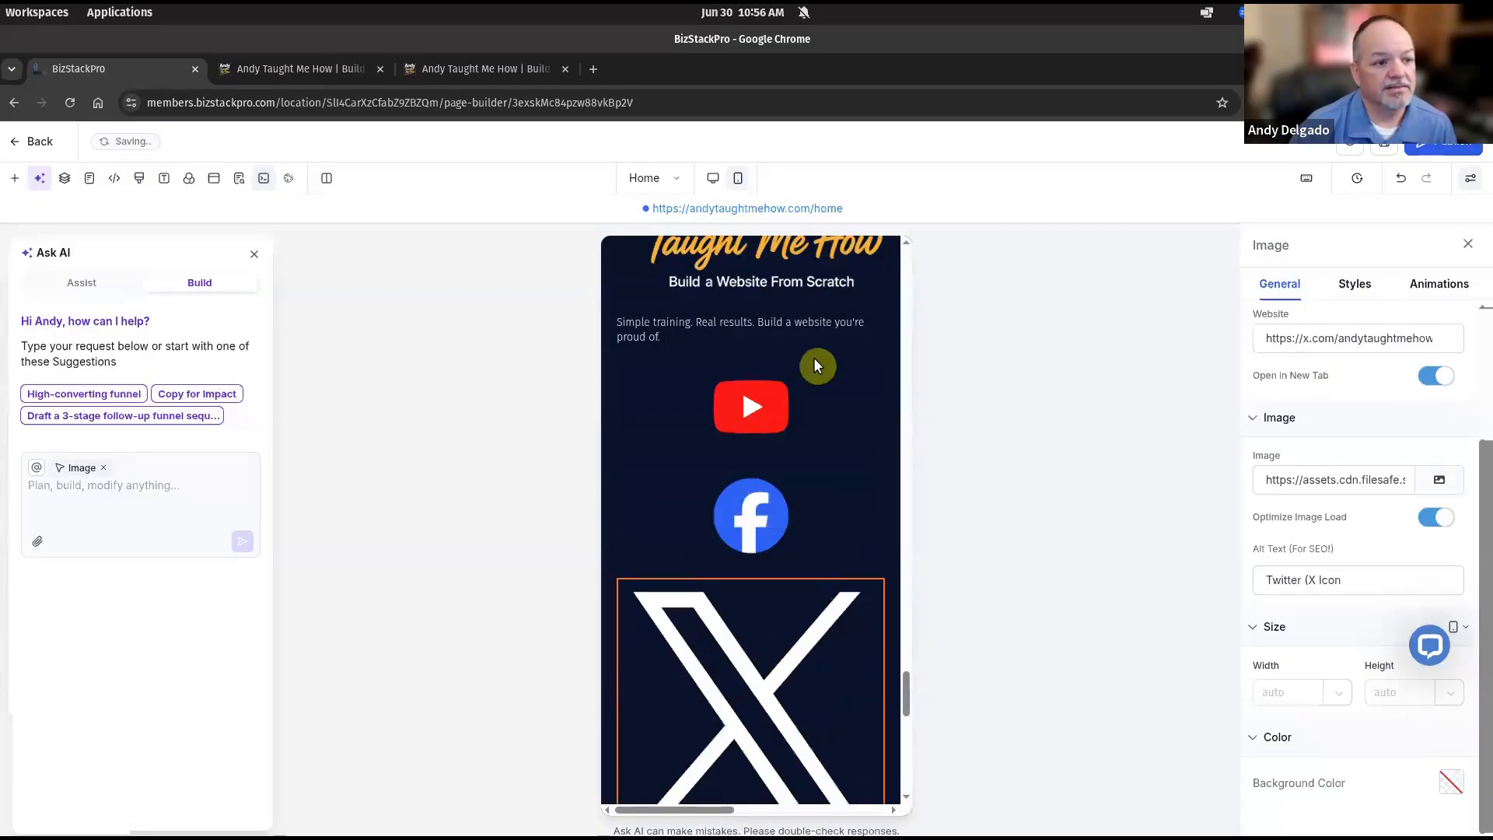
click(762, 395)
drag(1272, 694, 1244, 694)
click(853, 540)
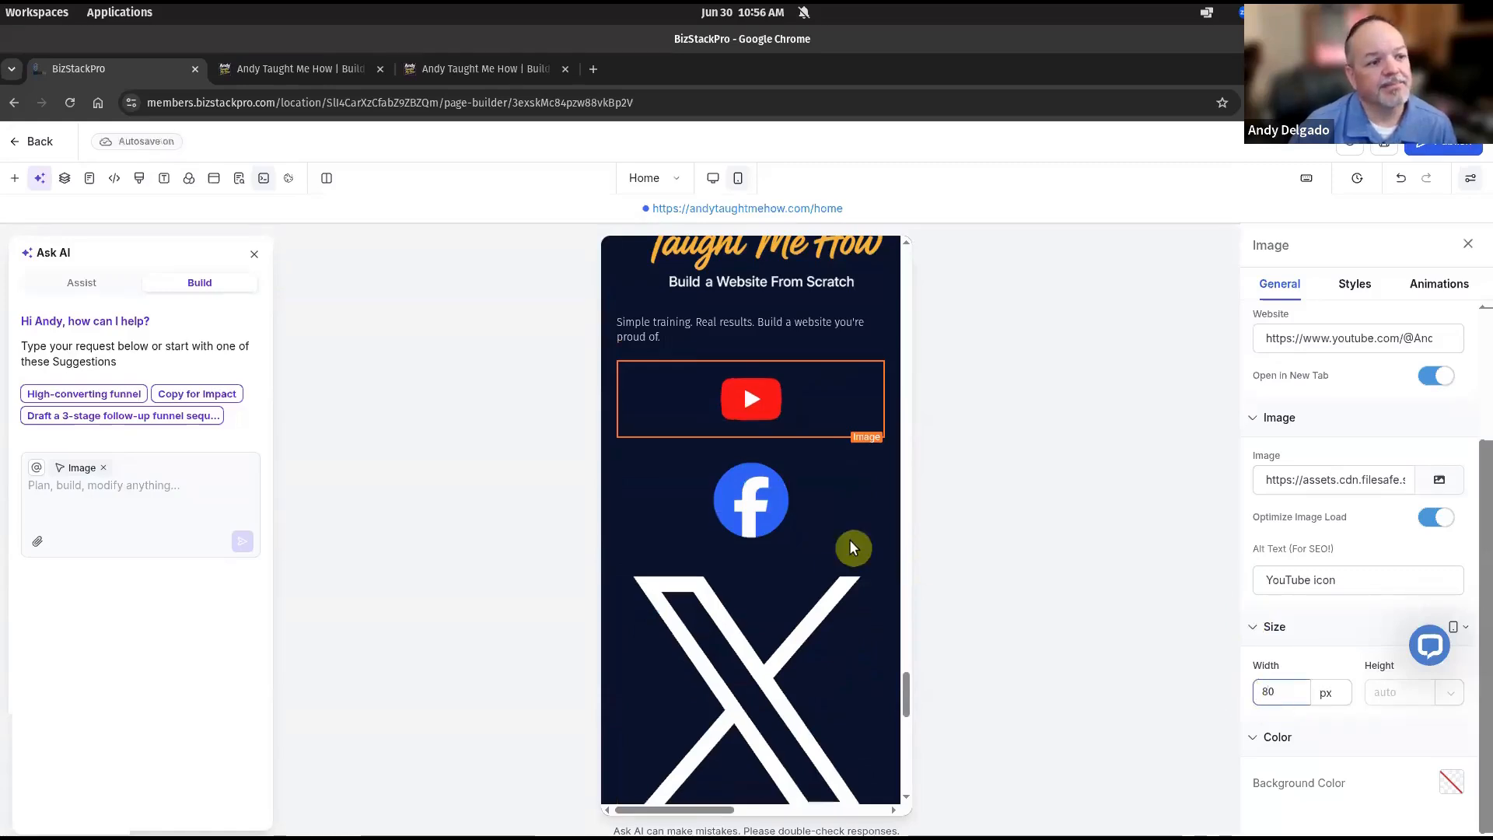
drag(1270, 691, 1232, 692)
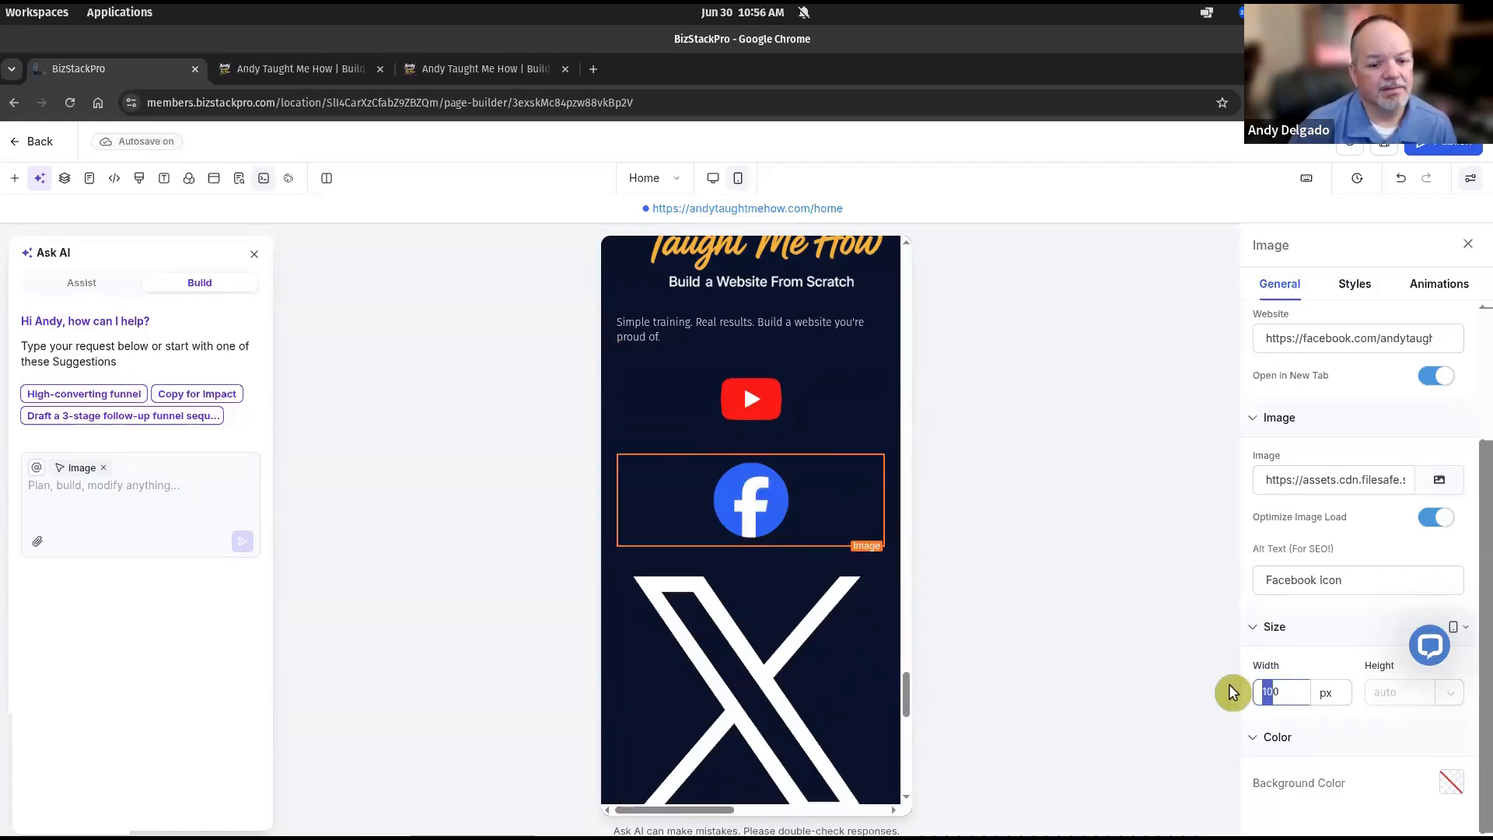
text(80)
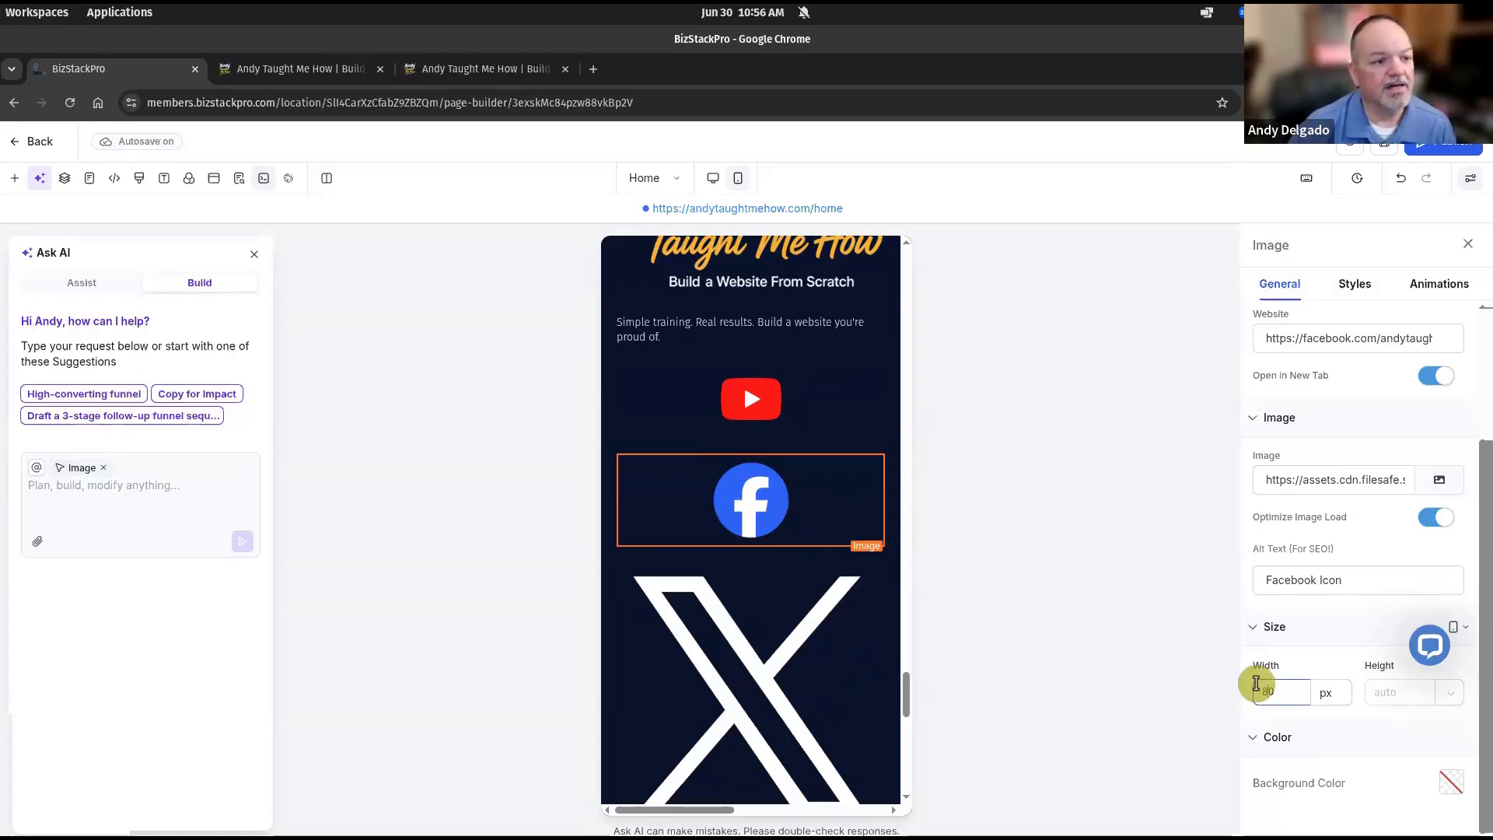
Set the X and Instagram footer icons to 80 px wide, then view the live site.
click(758, 687)
click(1275, 689)
text(80)
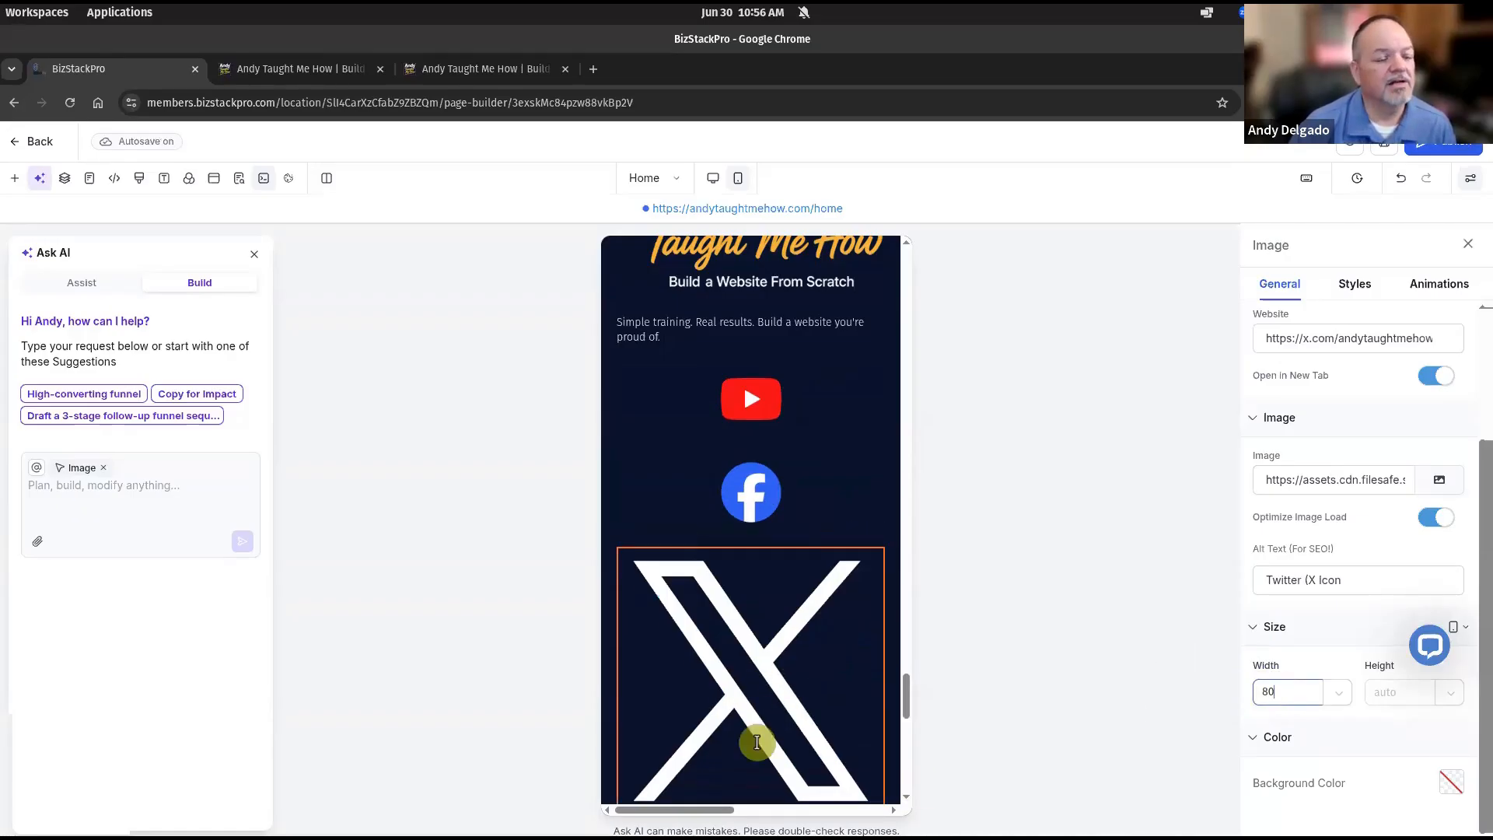
scroll(790, 682, down, 2)
click(789, 683)
click(1279, 691)
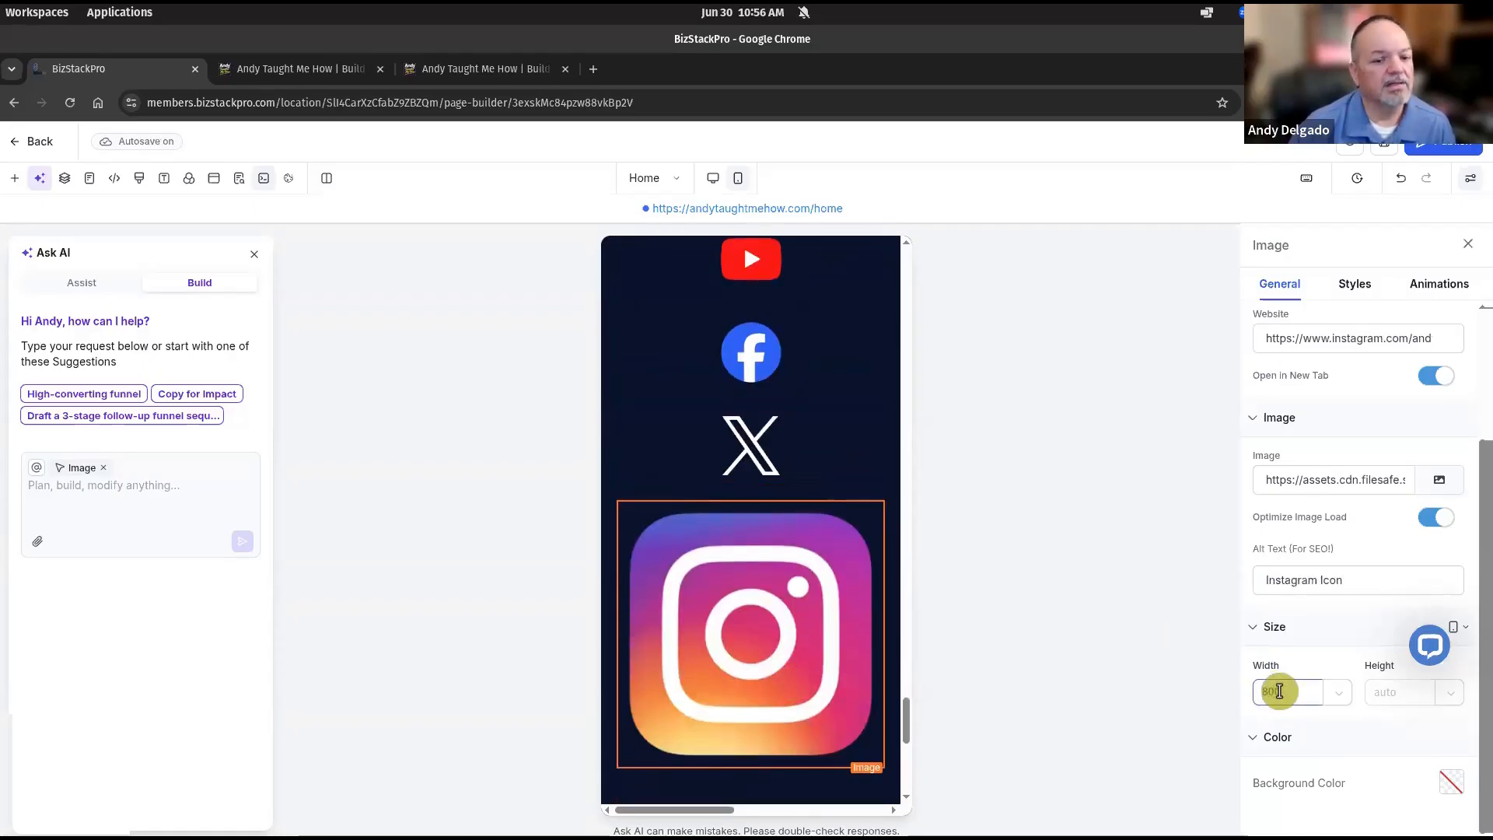
scroll(803, 650, up, 1)
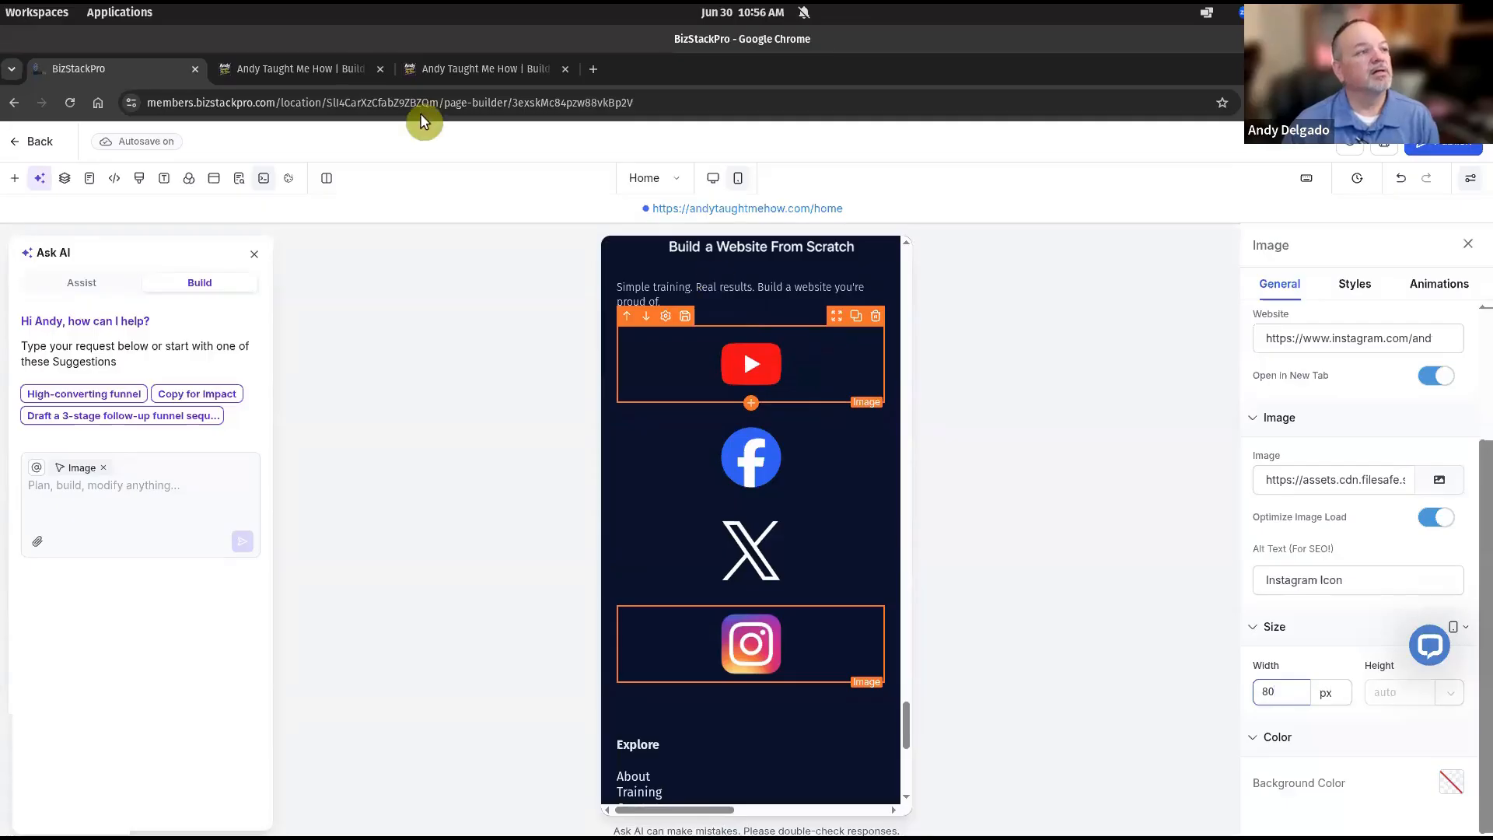
click(311, 70)
Compare the live footer icons, then save the synced footer section in the builder.
scroll(506, 589, down, 7)
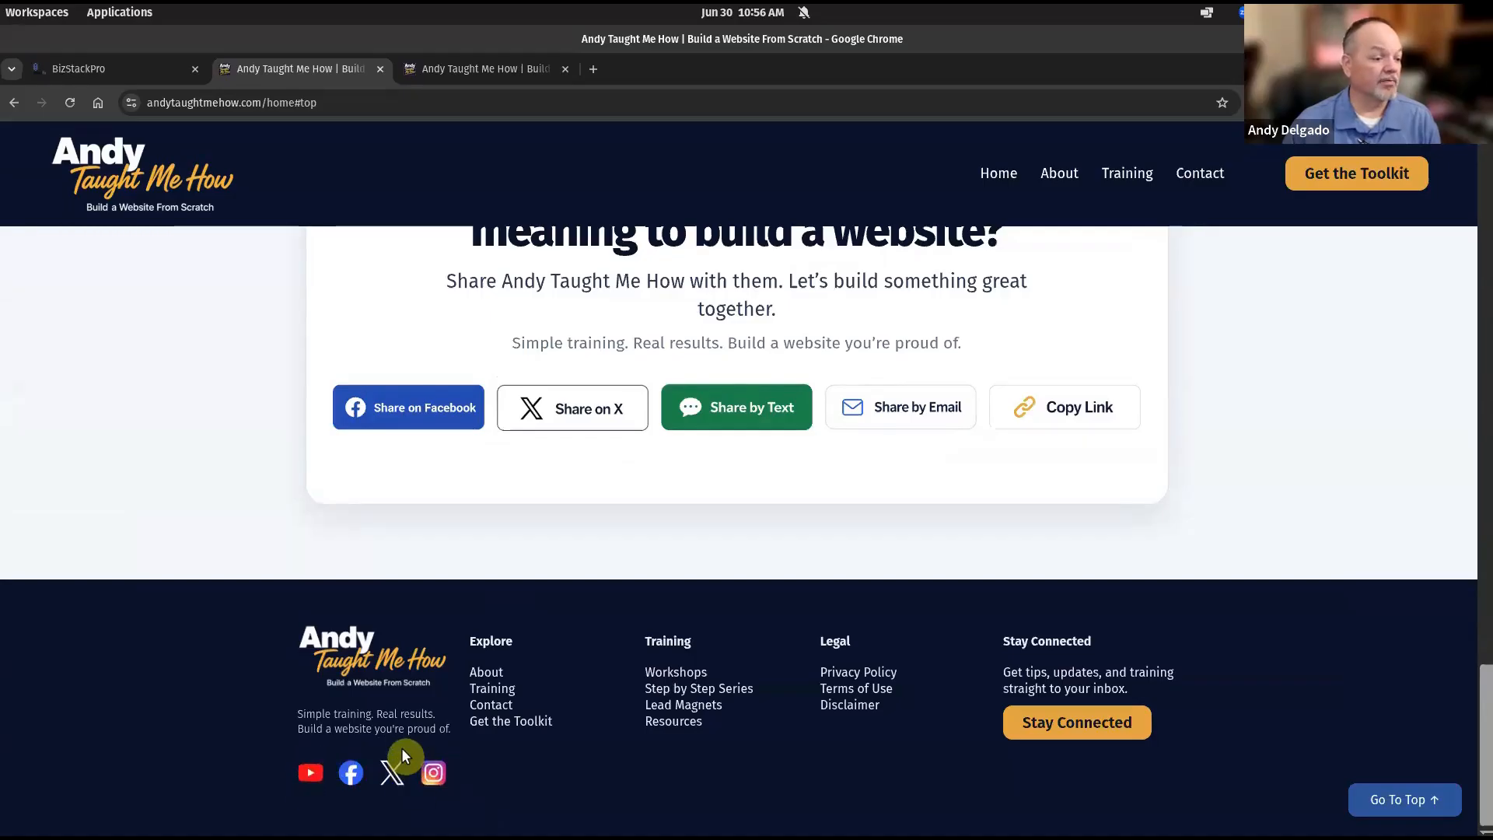
click(109, 72)
click(910, 553)
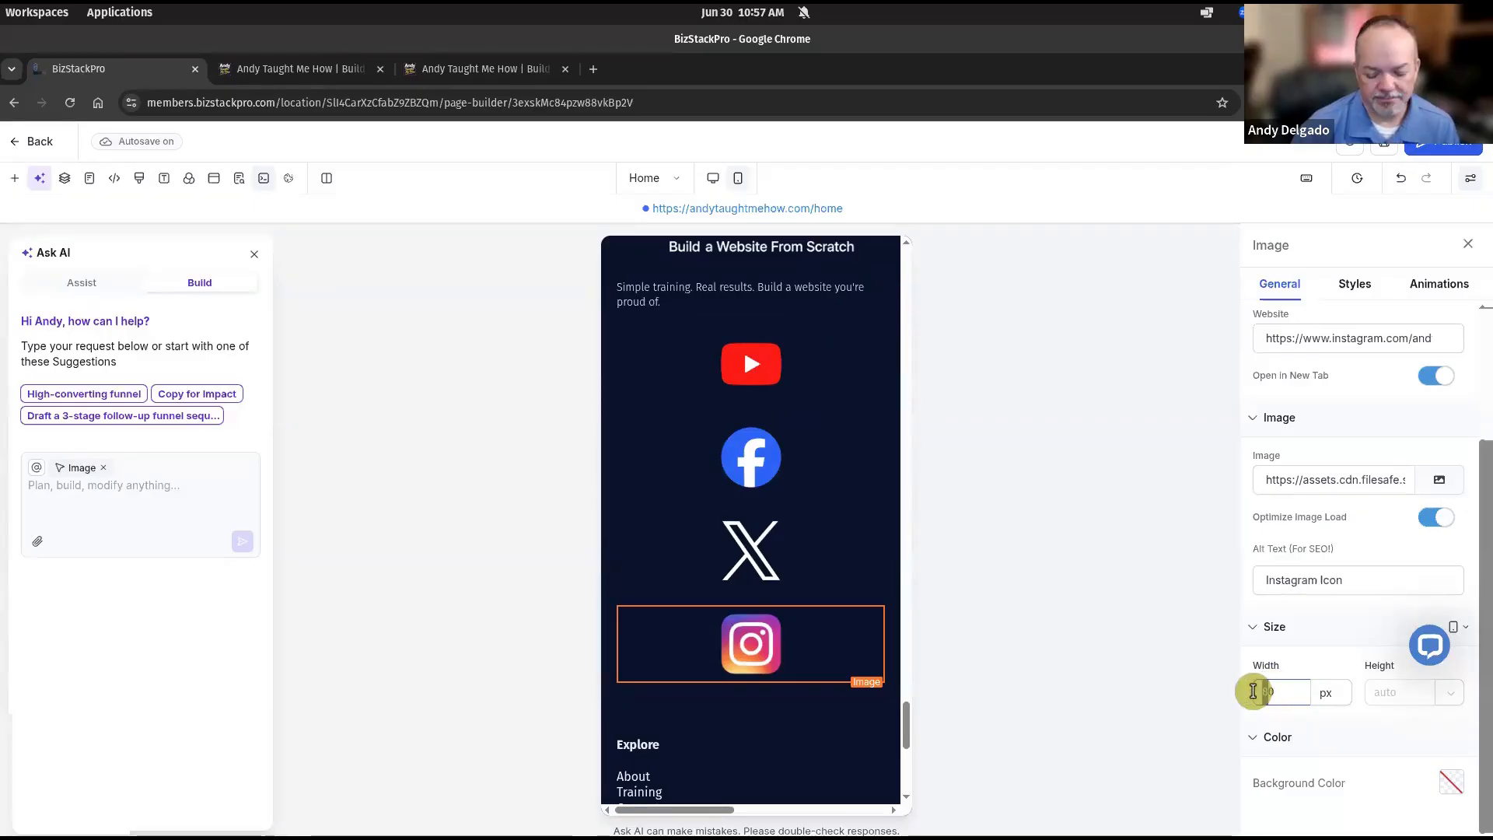
Apply 40 px widths to the Instagram and X footer icons.
key(Return)
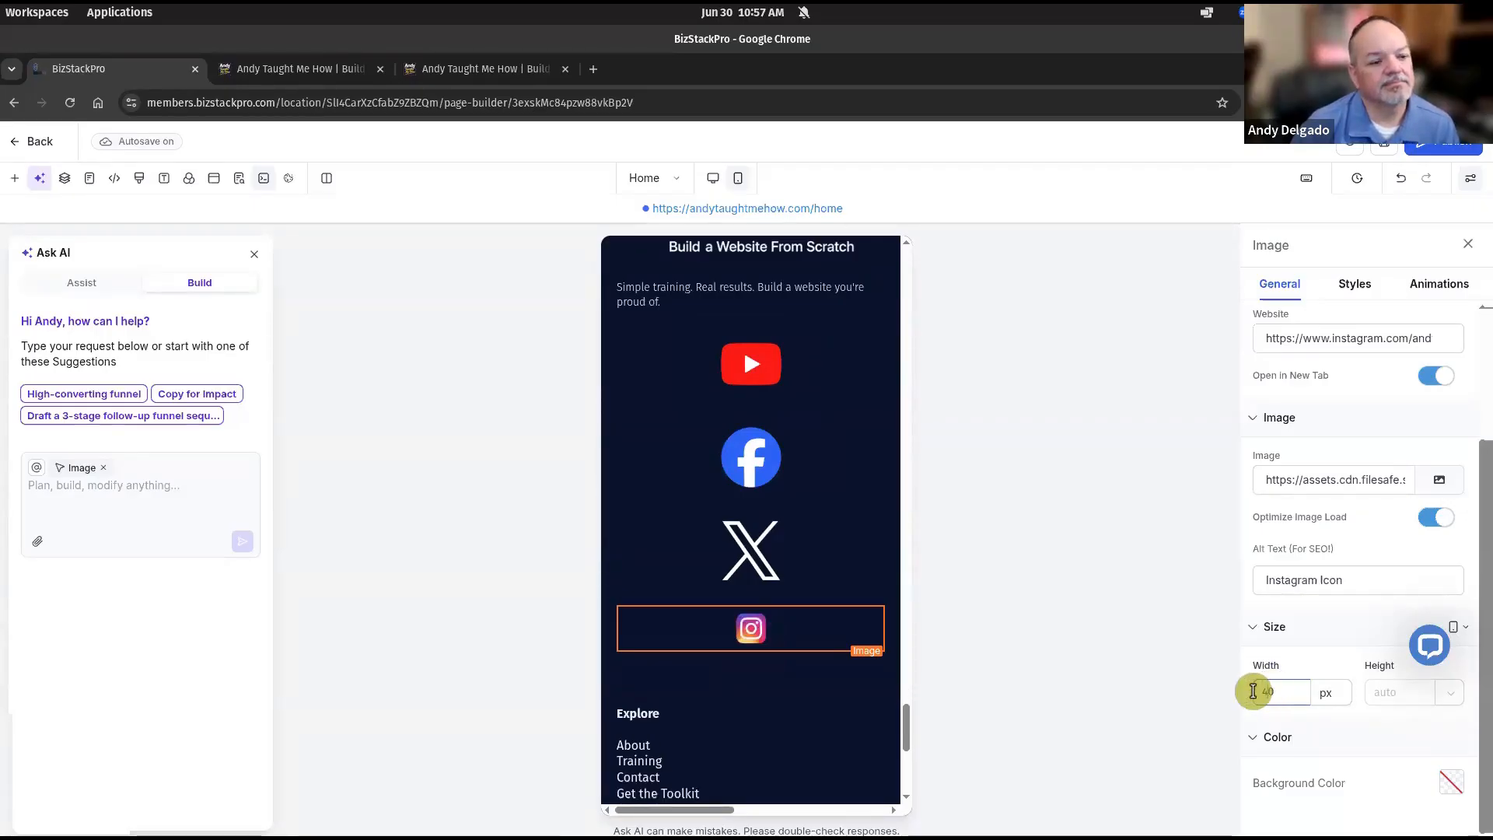
click(766, 562)
drag(1271, 693, 1248, 699)
text(4)
key(Return)
Set the Facebook and YouTube footer icons to 40 px and save the section change.
click(750, 457)
click(1268, 690)
drag(1268, 690, 1251, 696)
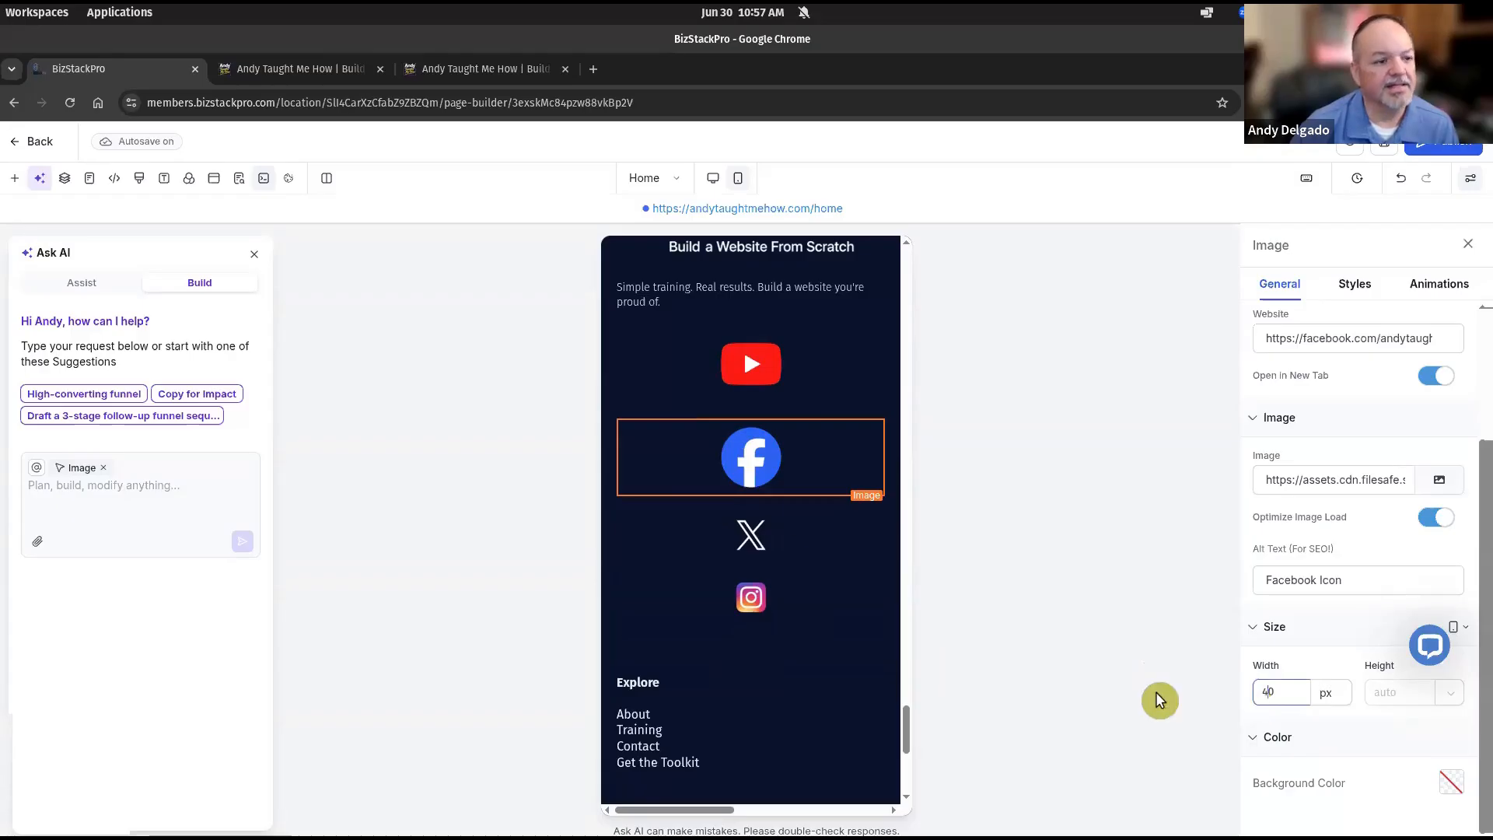
key(Return)
click(757, 370)
drag(1276, 690, 1249, 695)
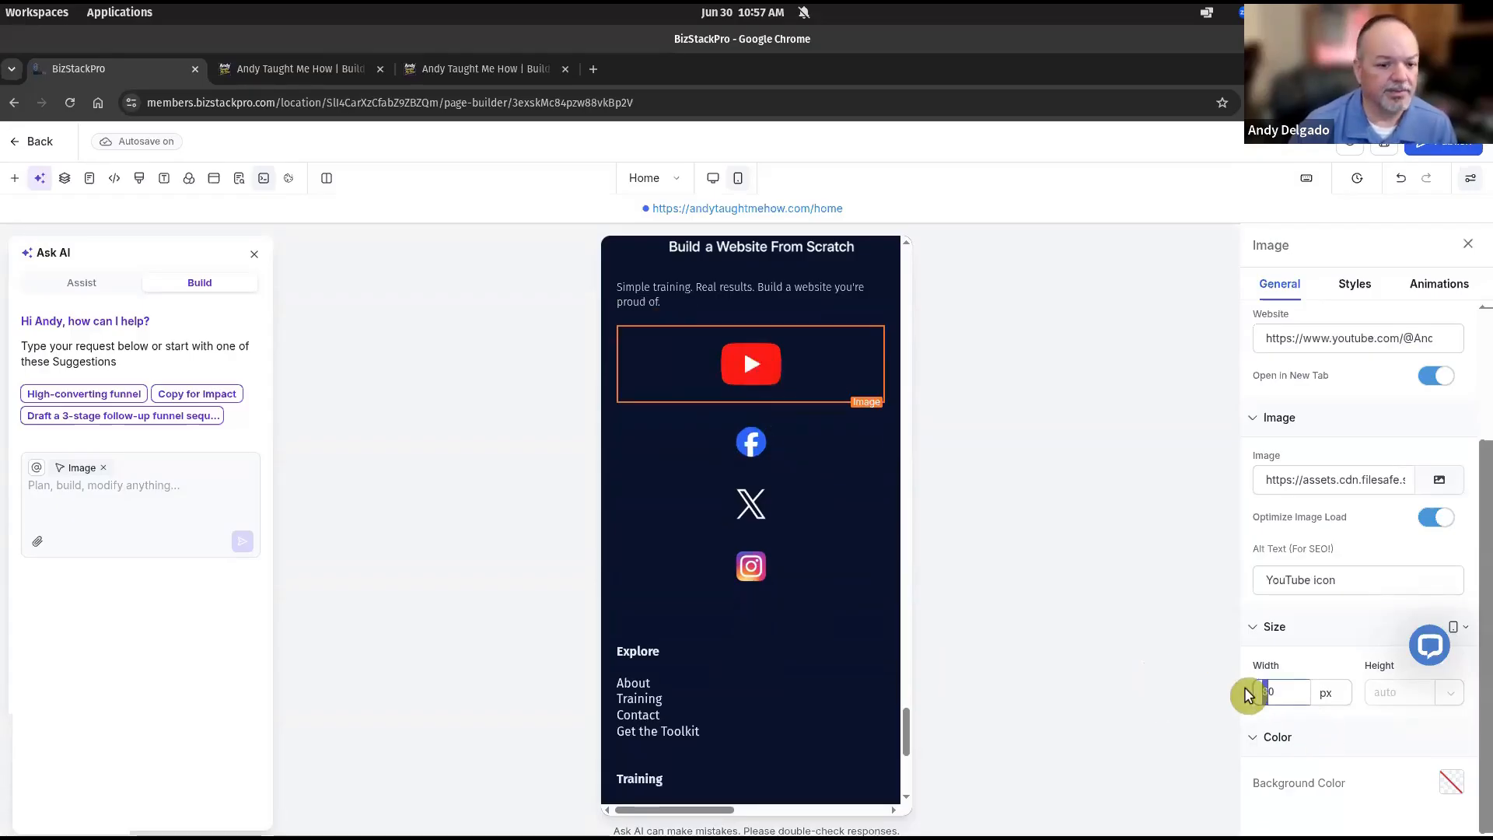
text(4)
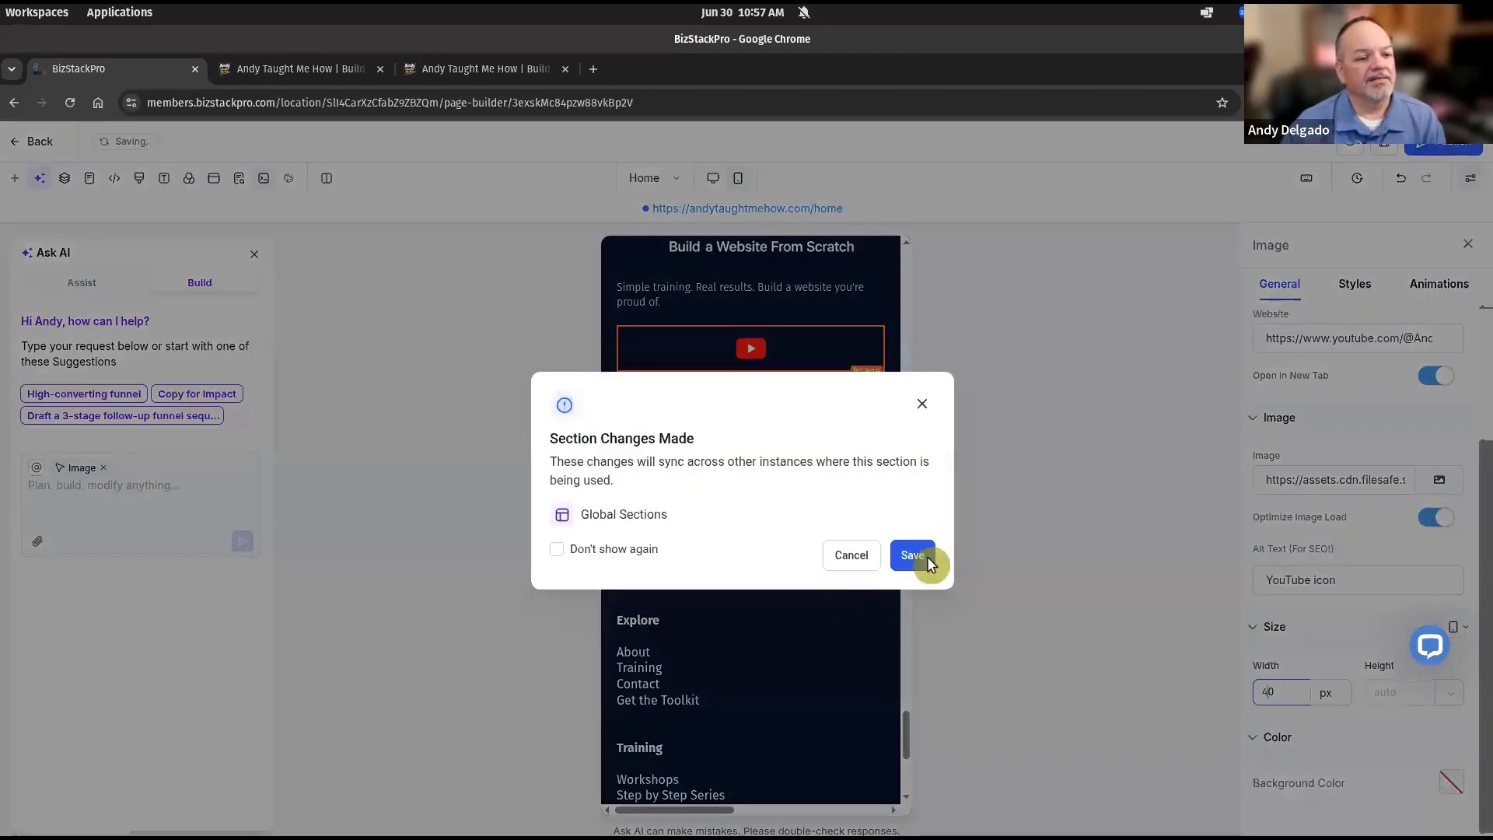
click(924, 562)
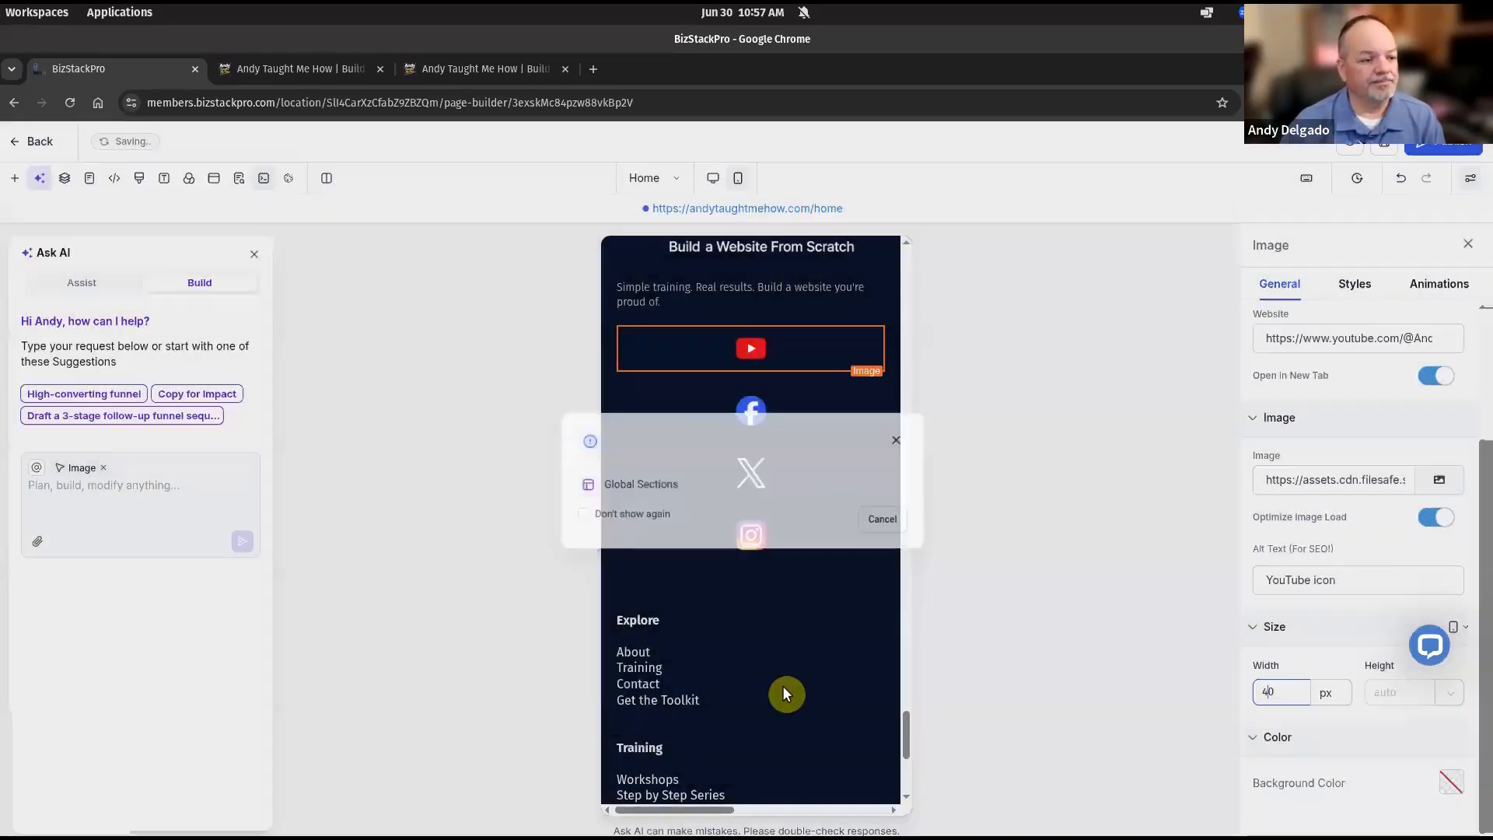
Bring up the Paragraph settings for the footer's Explore heading.
scroll(782, 586, down, 2)
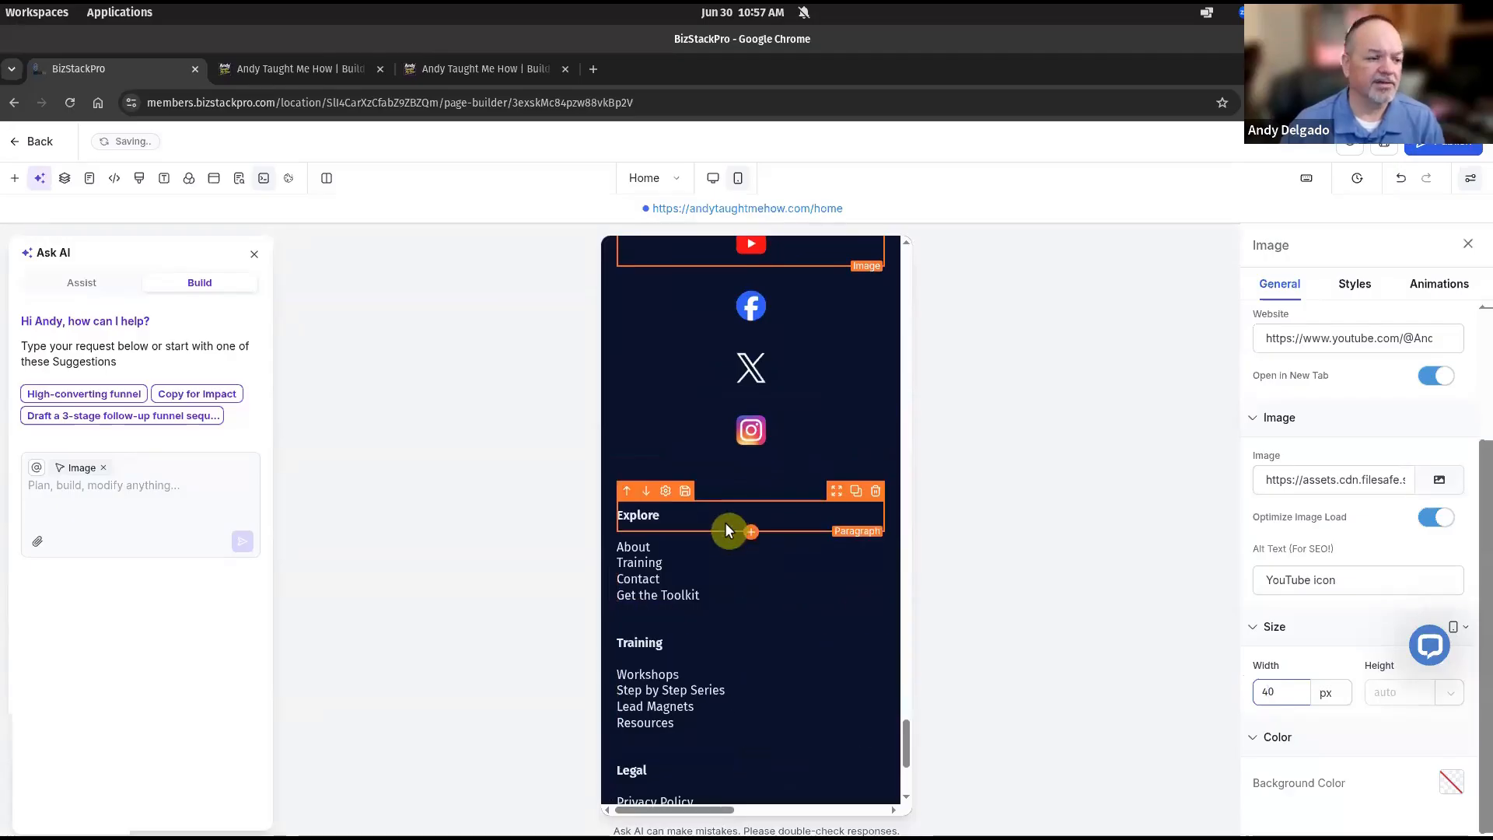
scroll(725, 521, down, 5)
scroll(724, 521, up, 5)
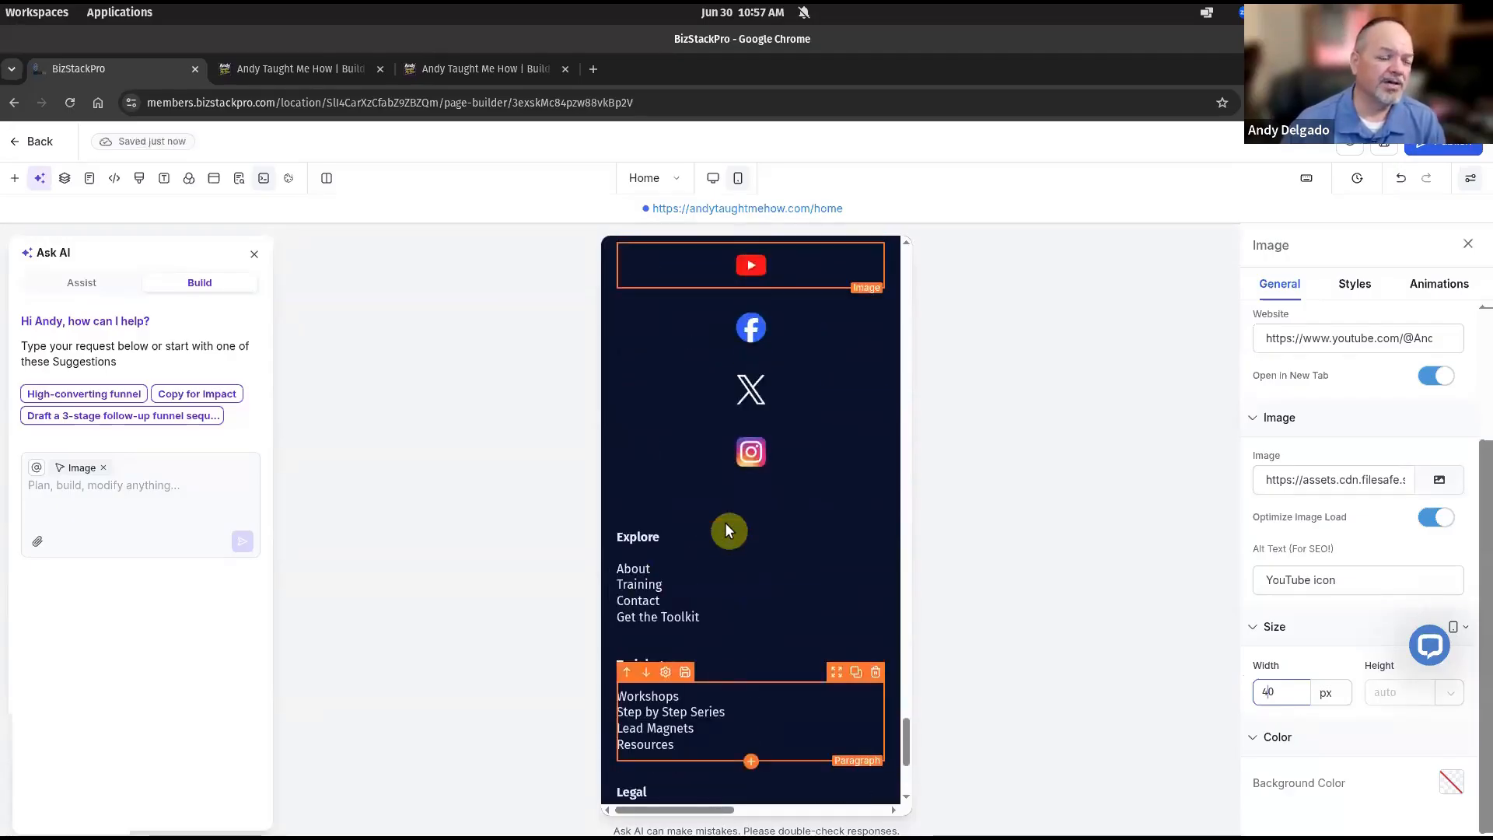
scroll(775, 572, down, 5)
scroll(775, 571, up, 5)
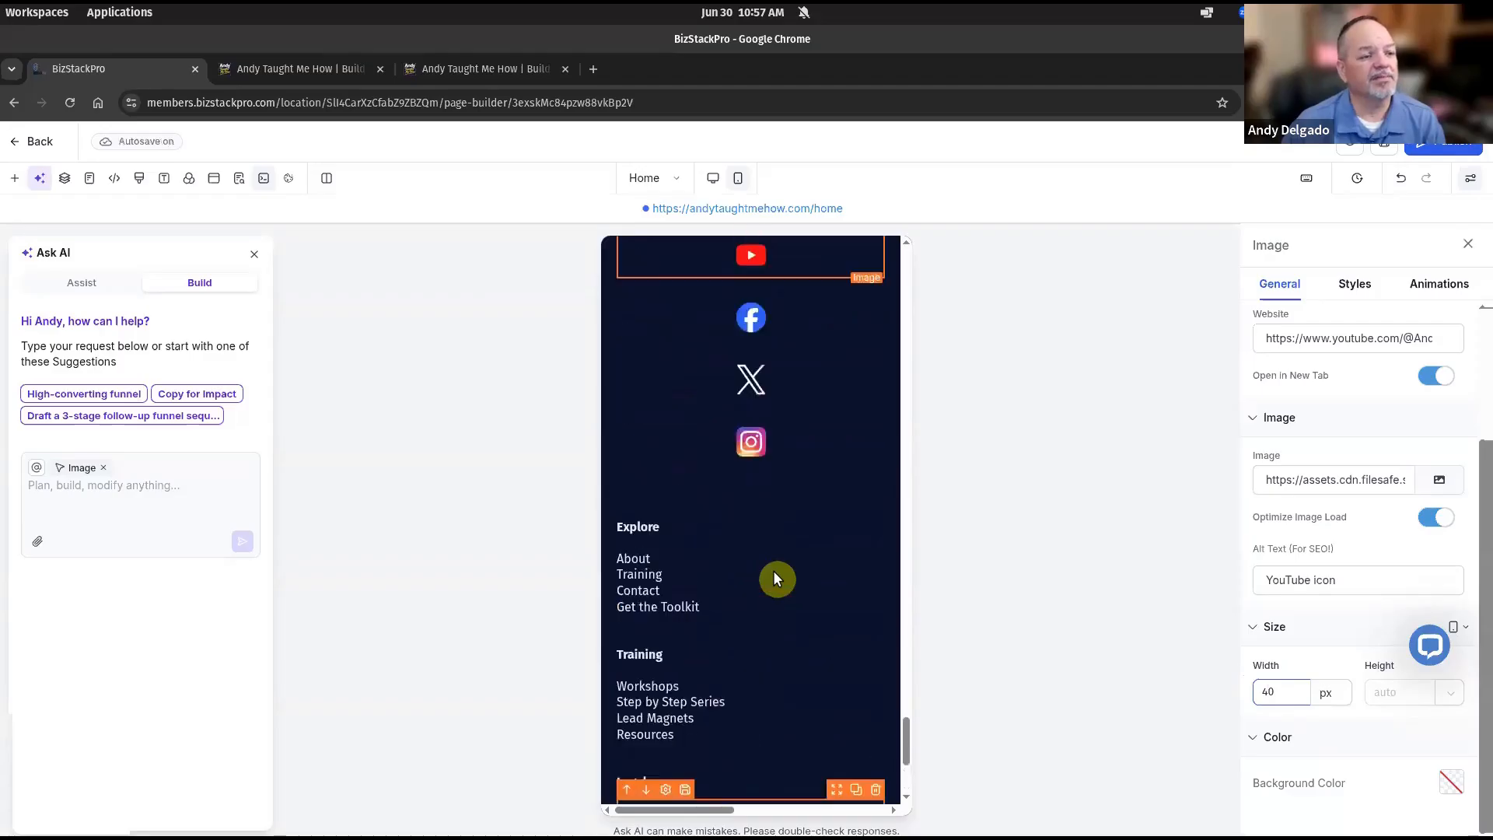
scroll(765, 622, down, 5)
scroll(766, 622, up, 3)
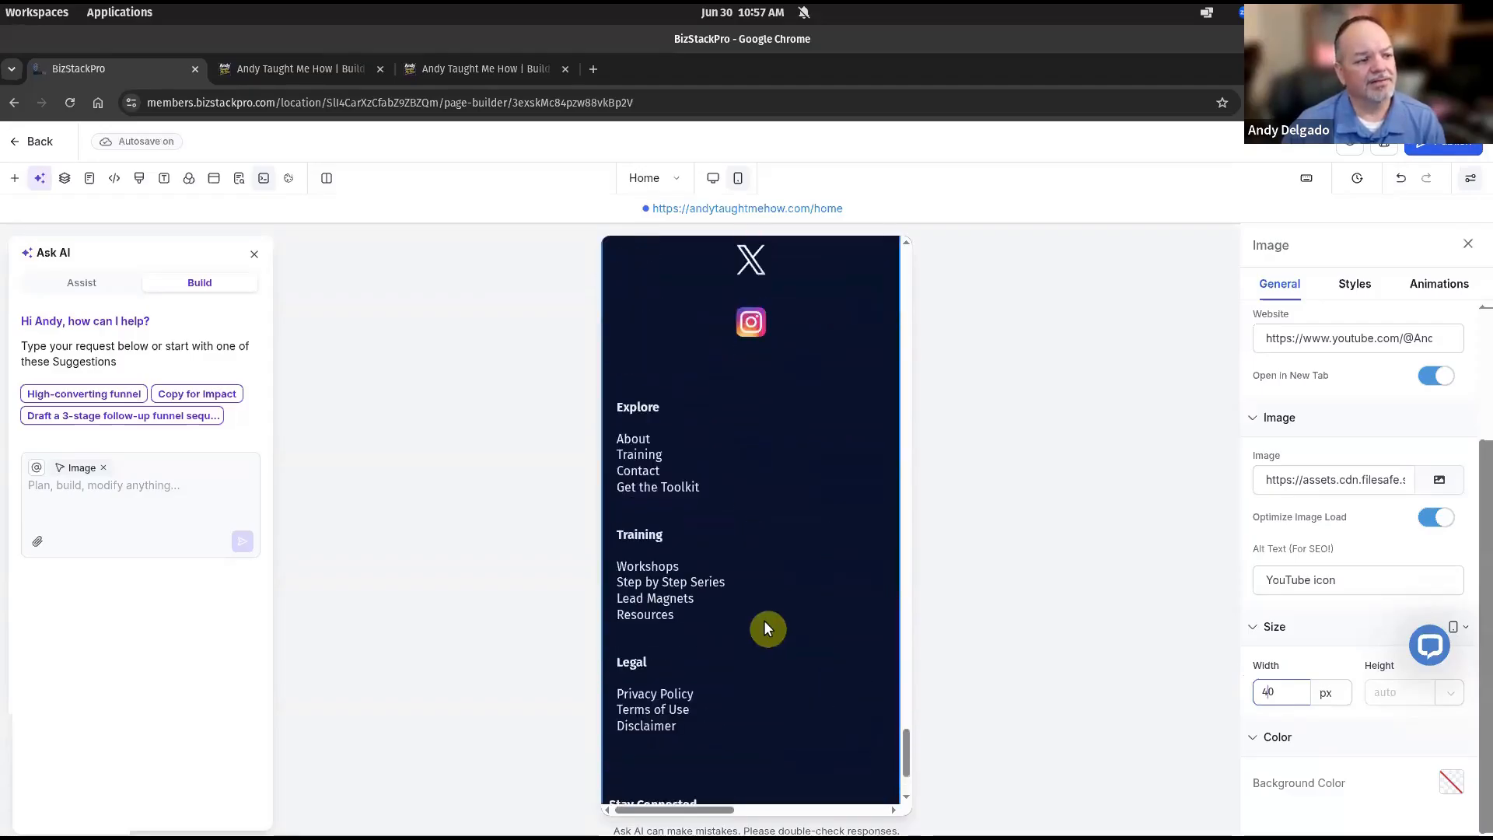
click(746, 416)
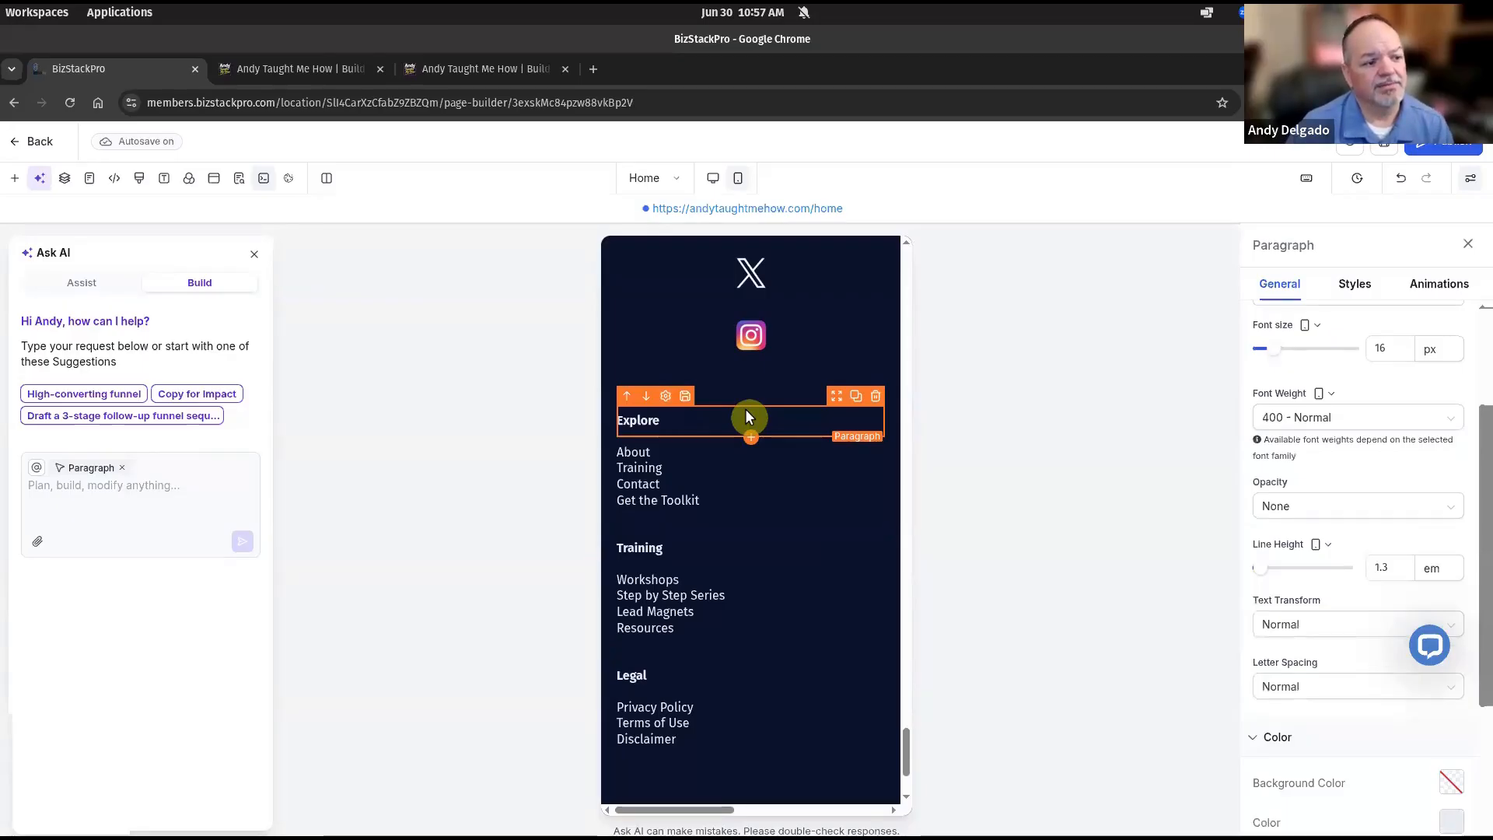
Save the synced footer changes and lower the Stay Connected button text to 16 px.
scroll(745, 414, down, 3)
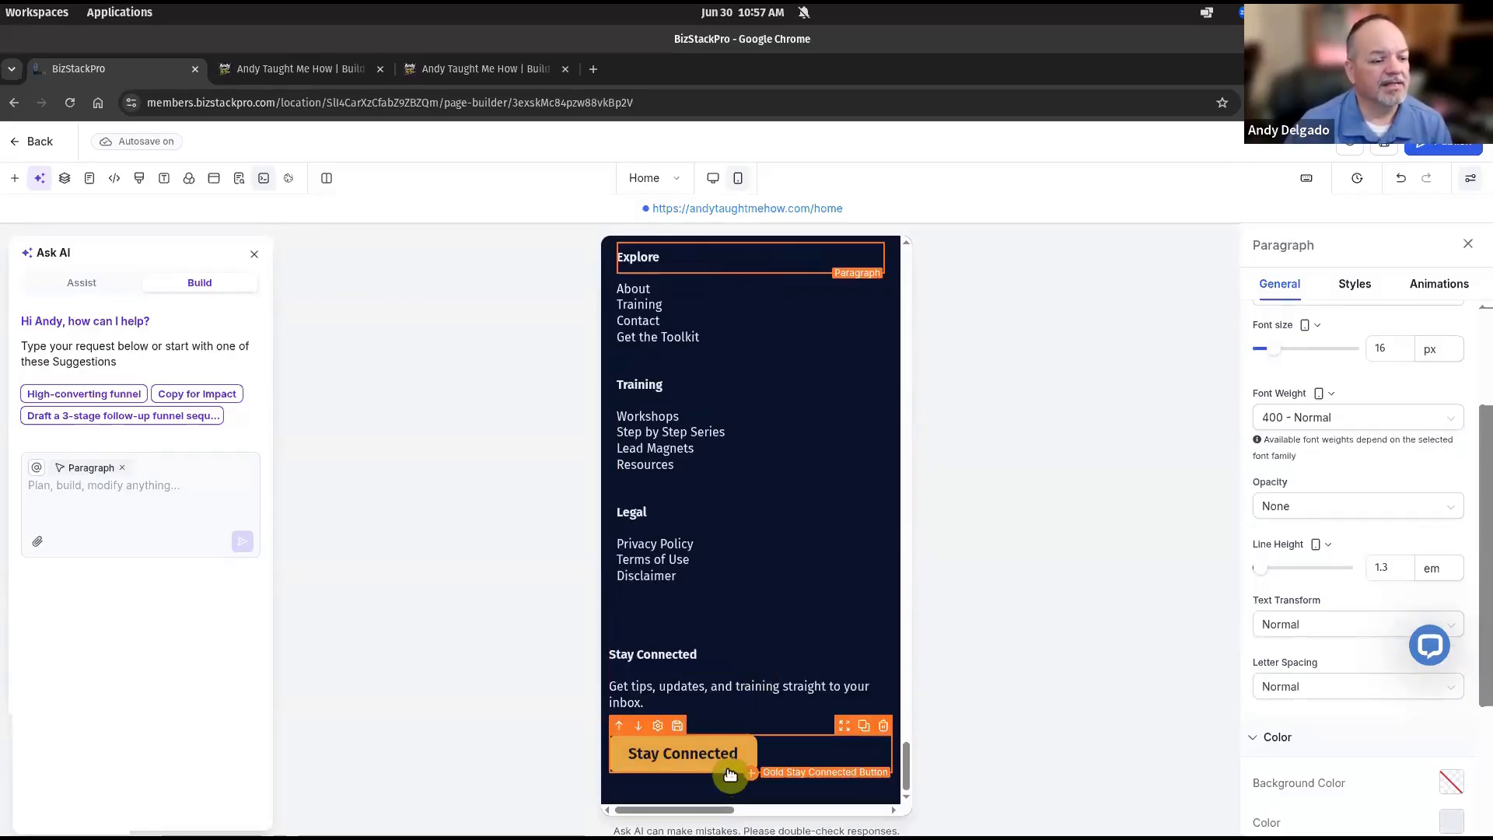
click(728, 770)
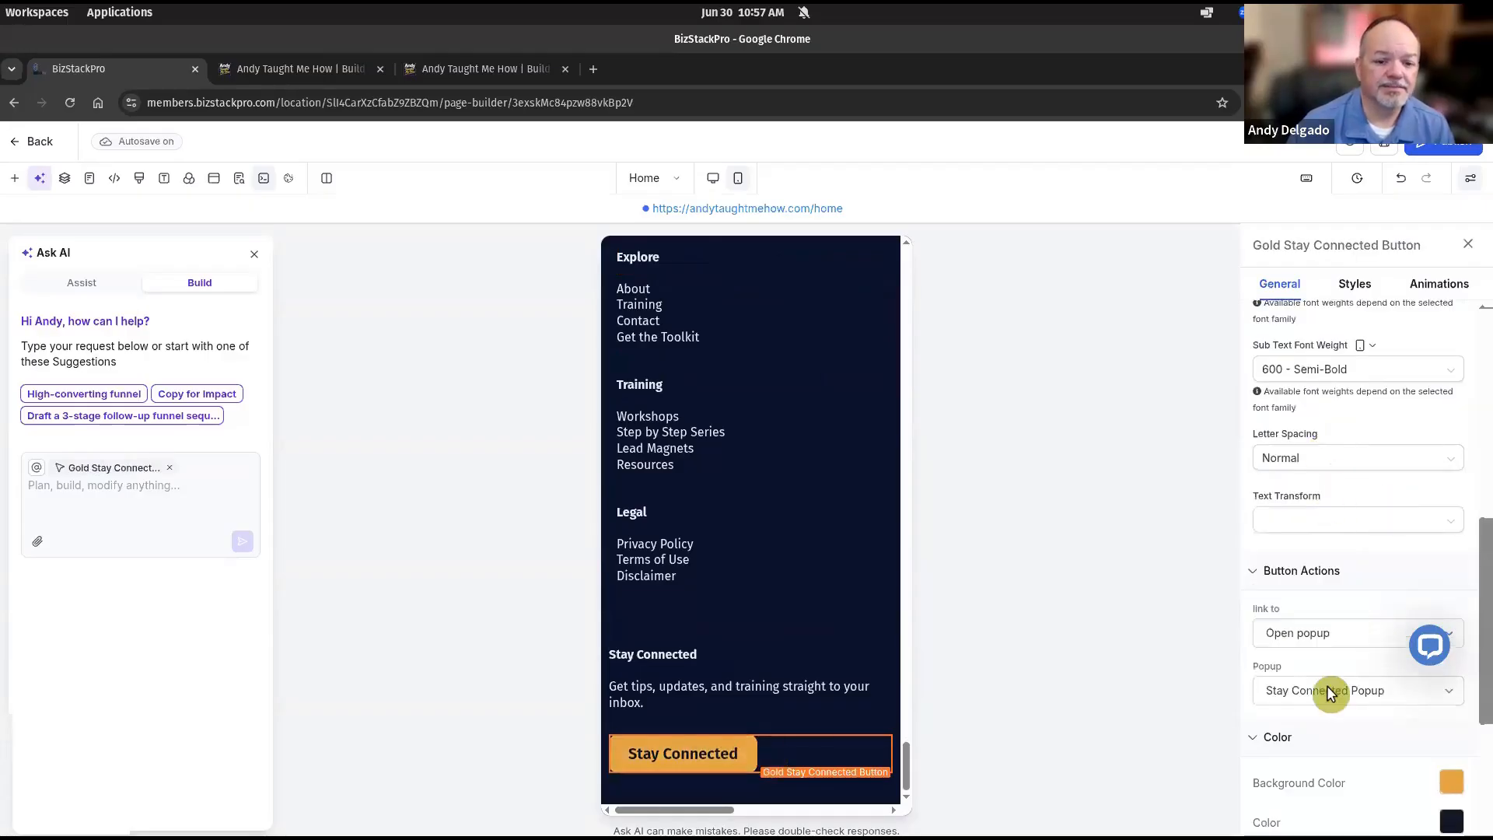
scroll(1361, 564, up, 4)
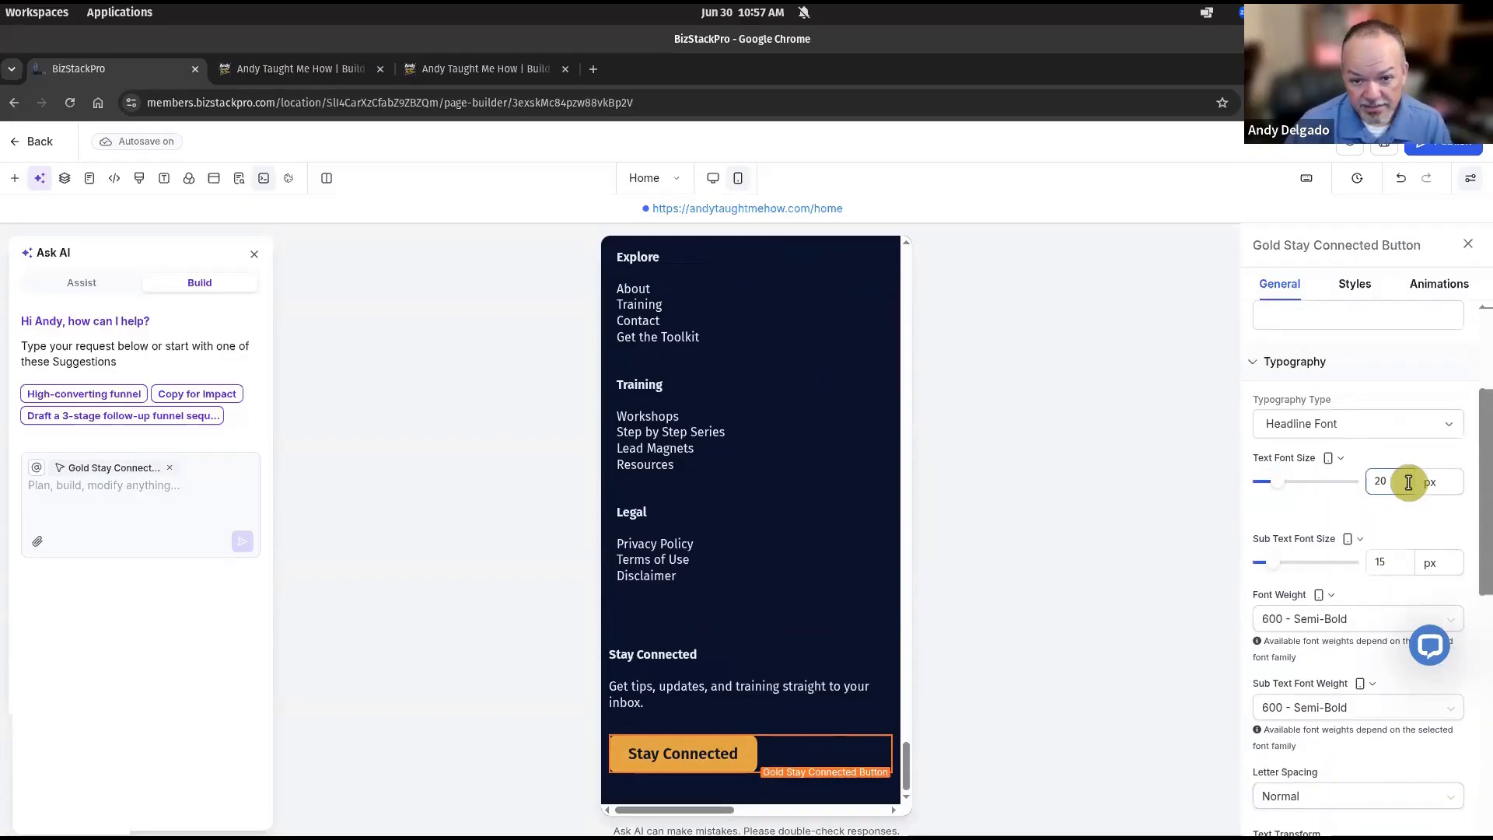
scroll(1405, 564, up, 1)
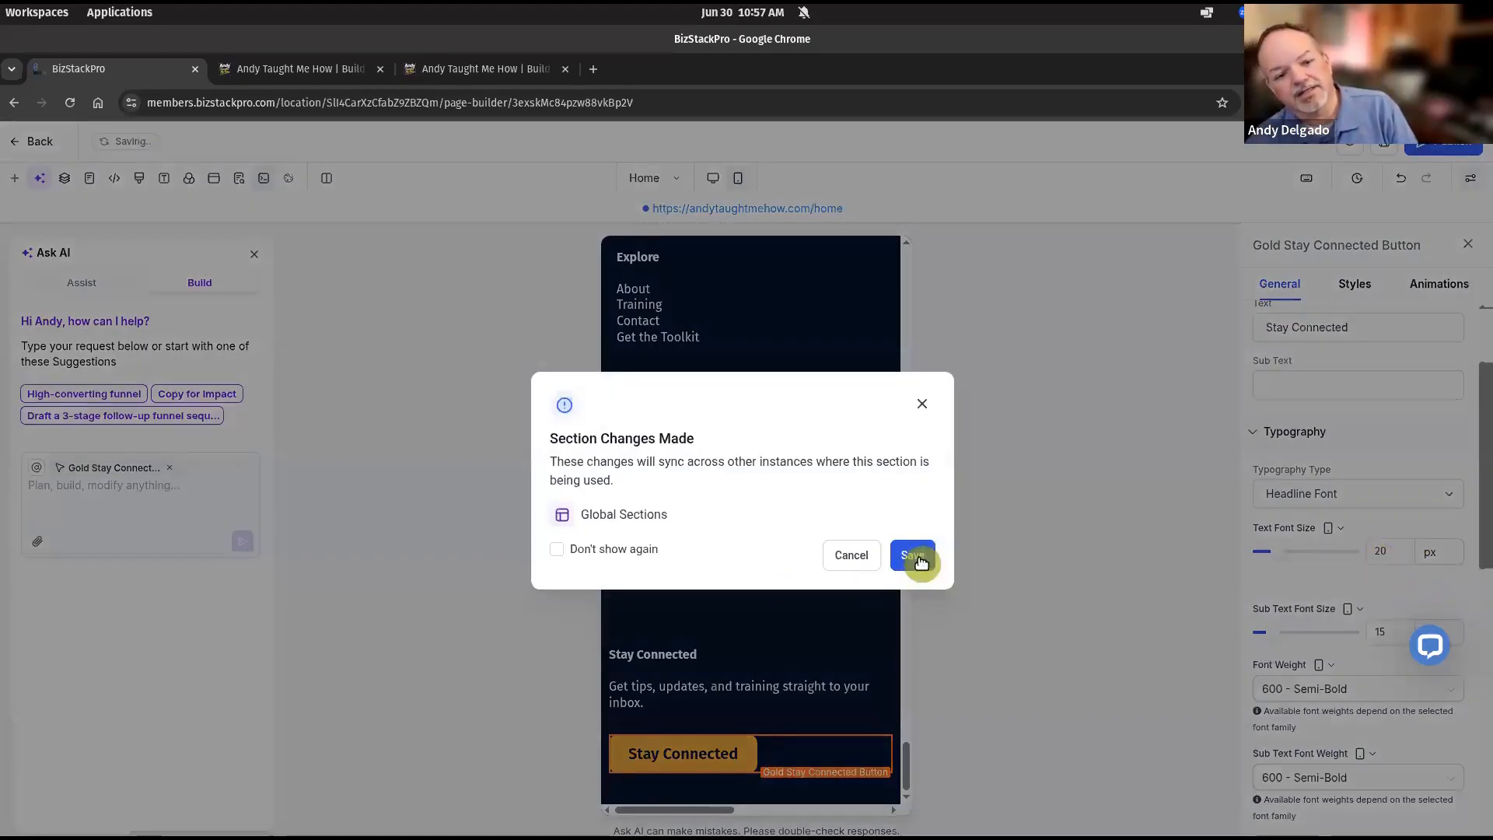
click(907, 552)
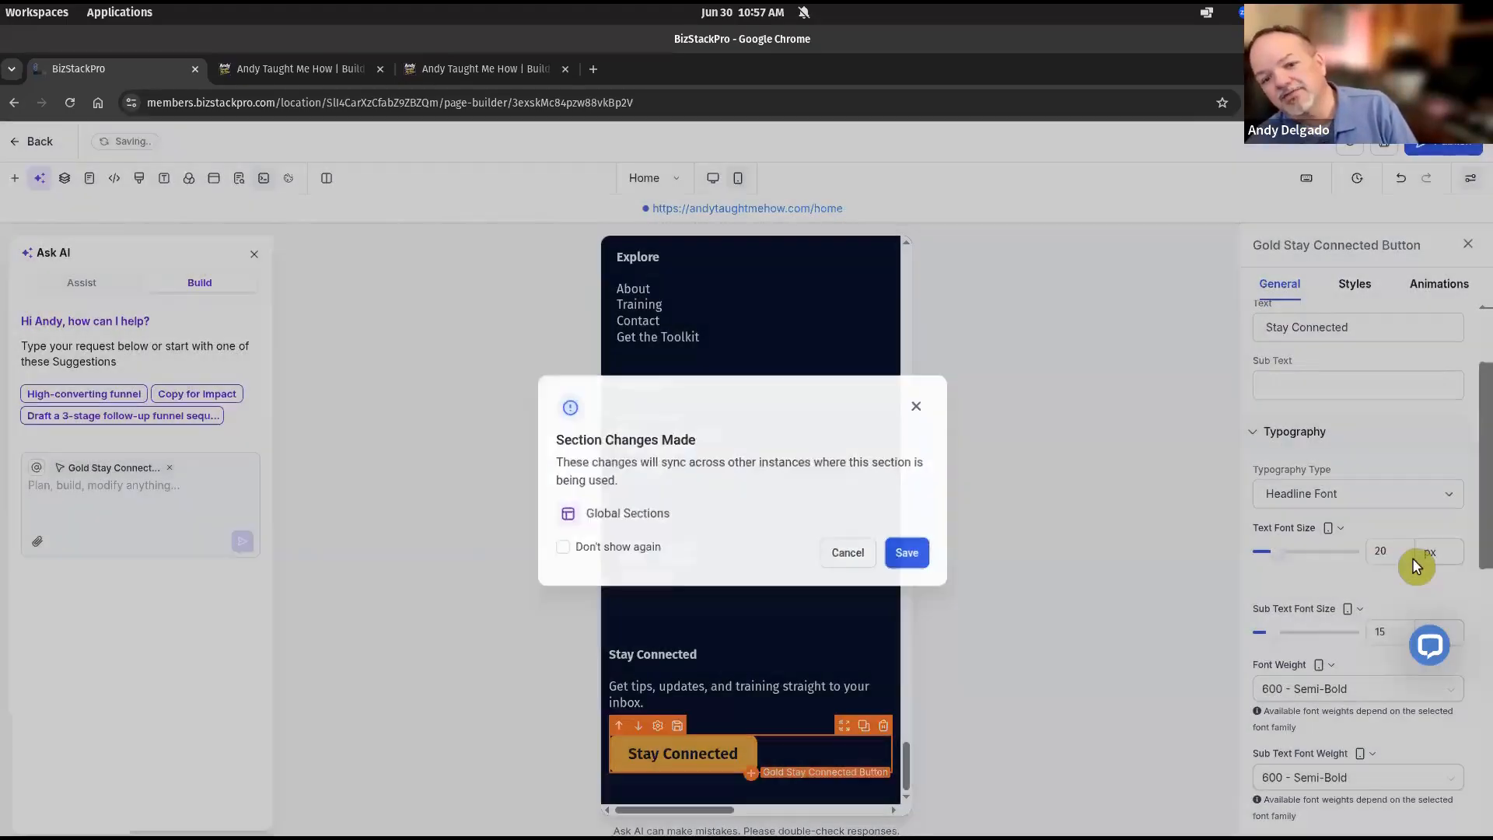
click(1399, 548)
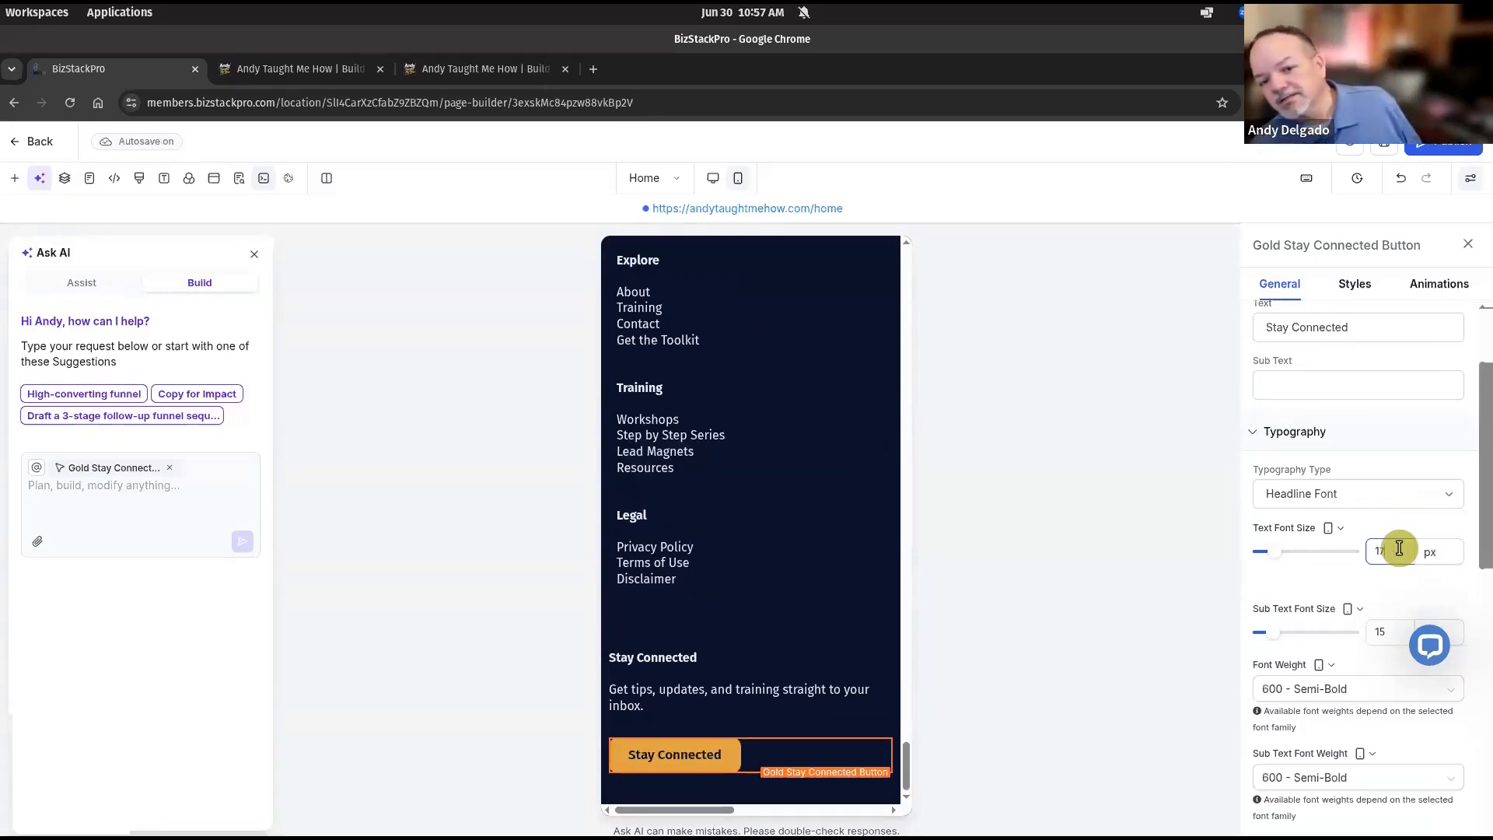
key(Down)
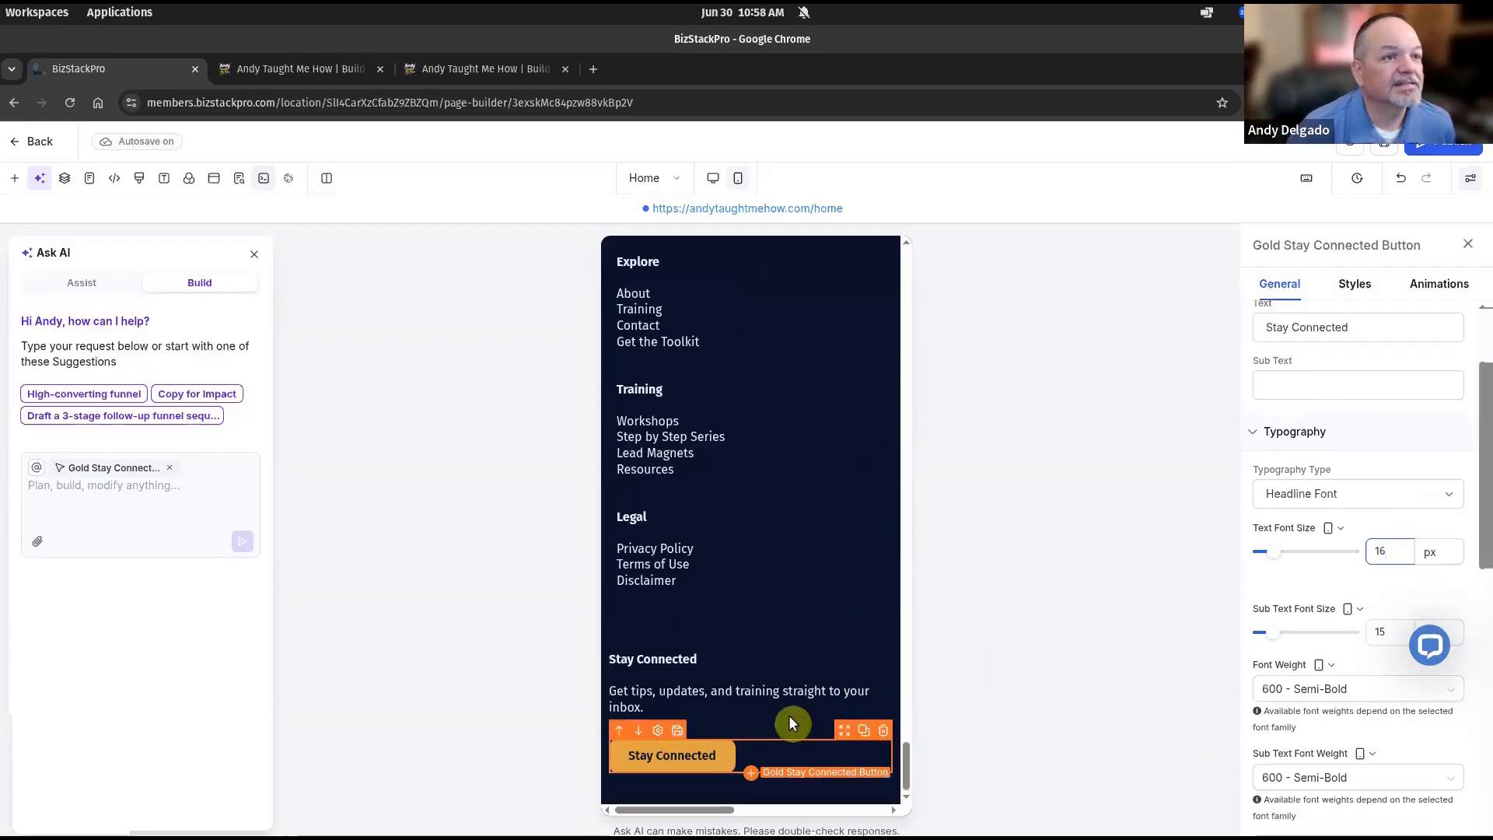
Publish the updated homepage.
scroll(789, 715, up, 15)
scroll(788, 723, up, 20)
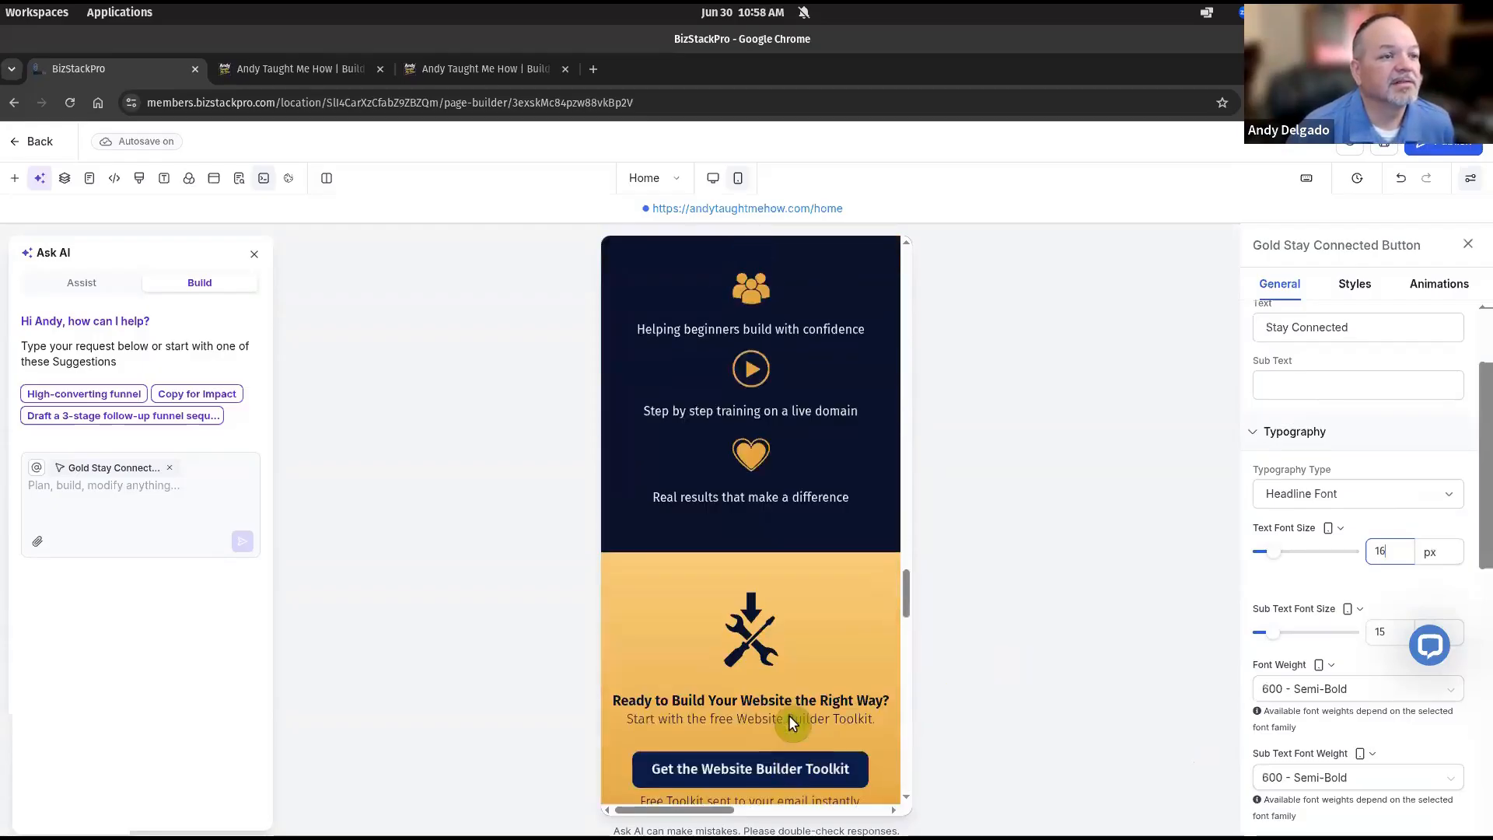
scroll(788, 716, up, 5)
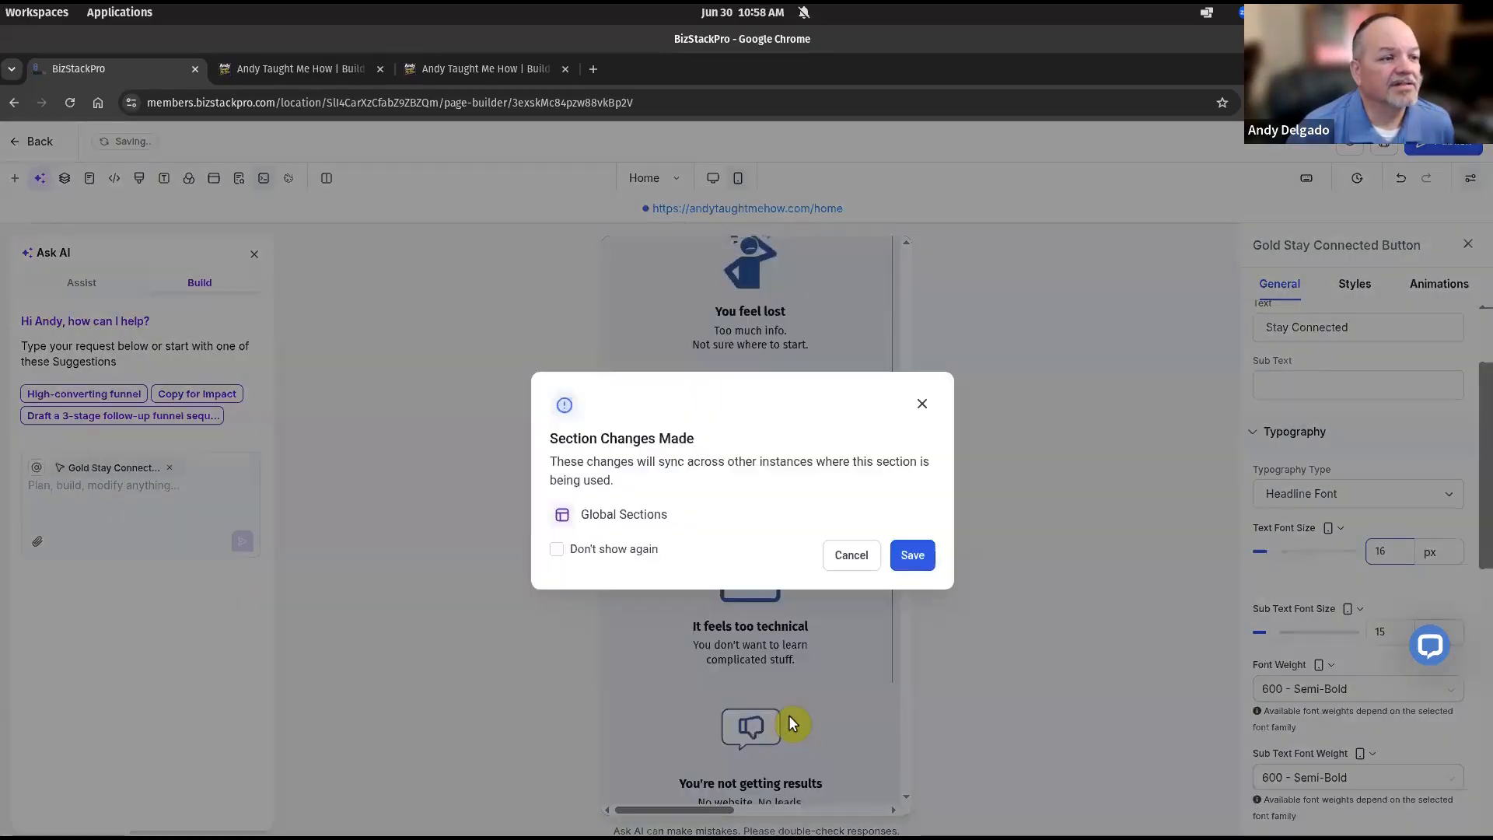
scroll(731, 638, up, 4)
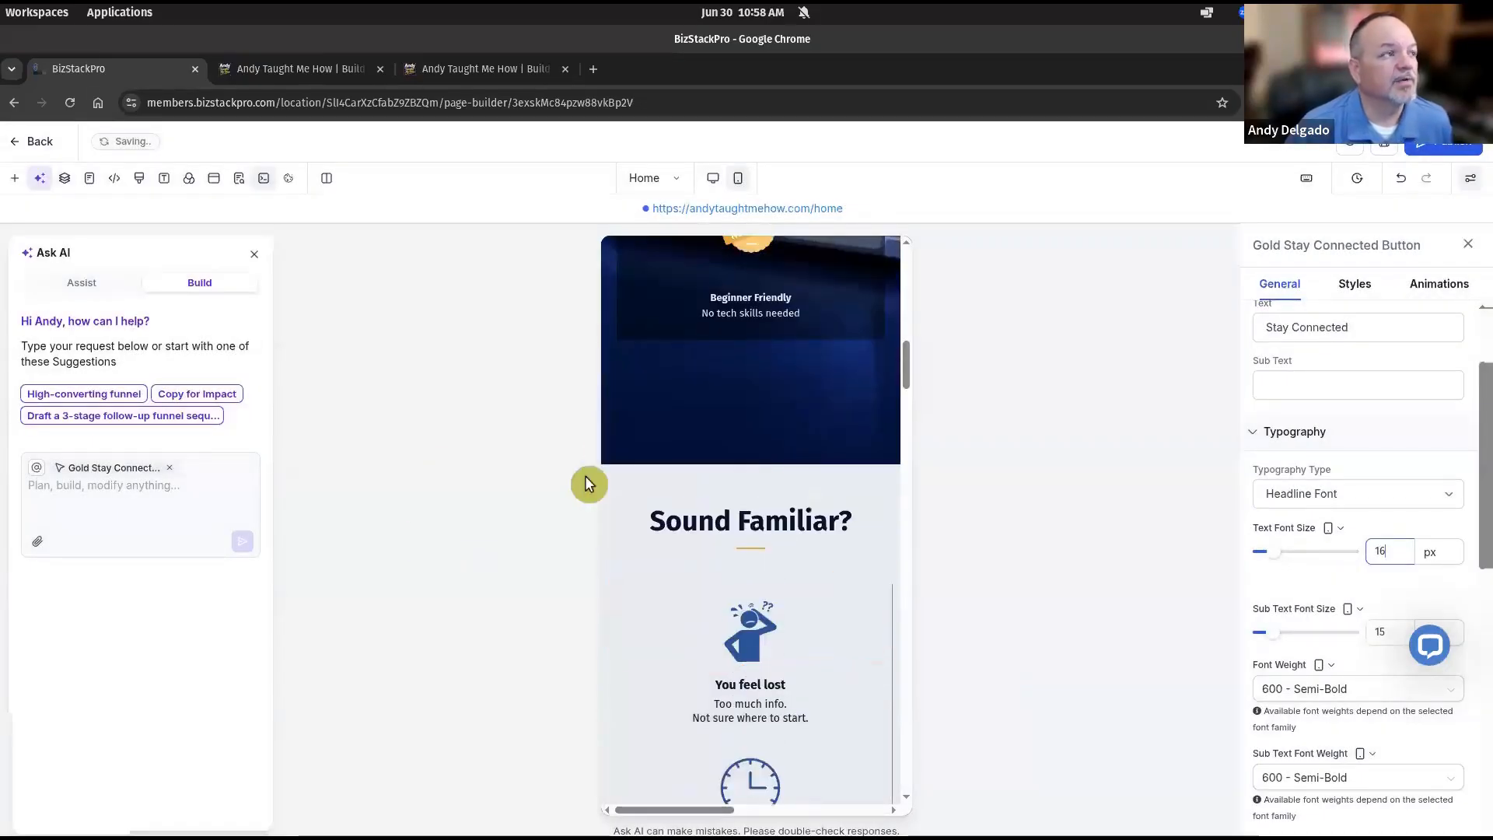
click(1419, 159)
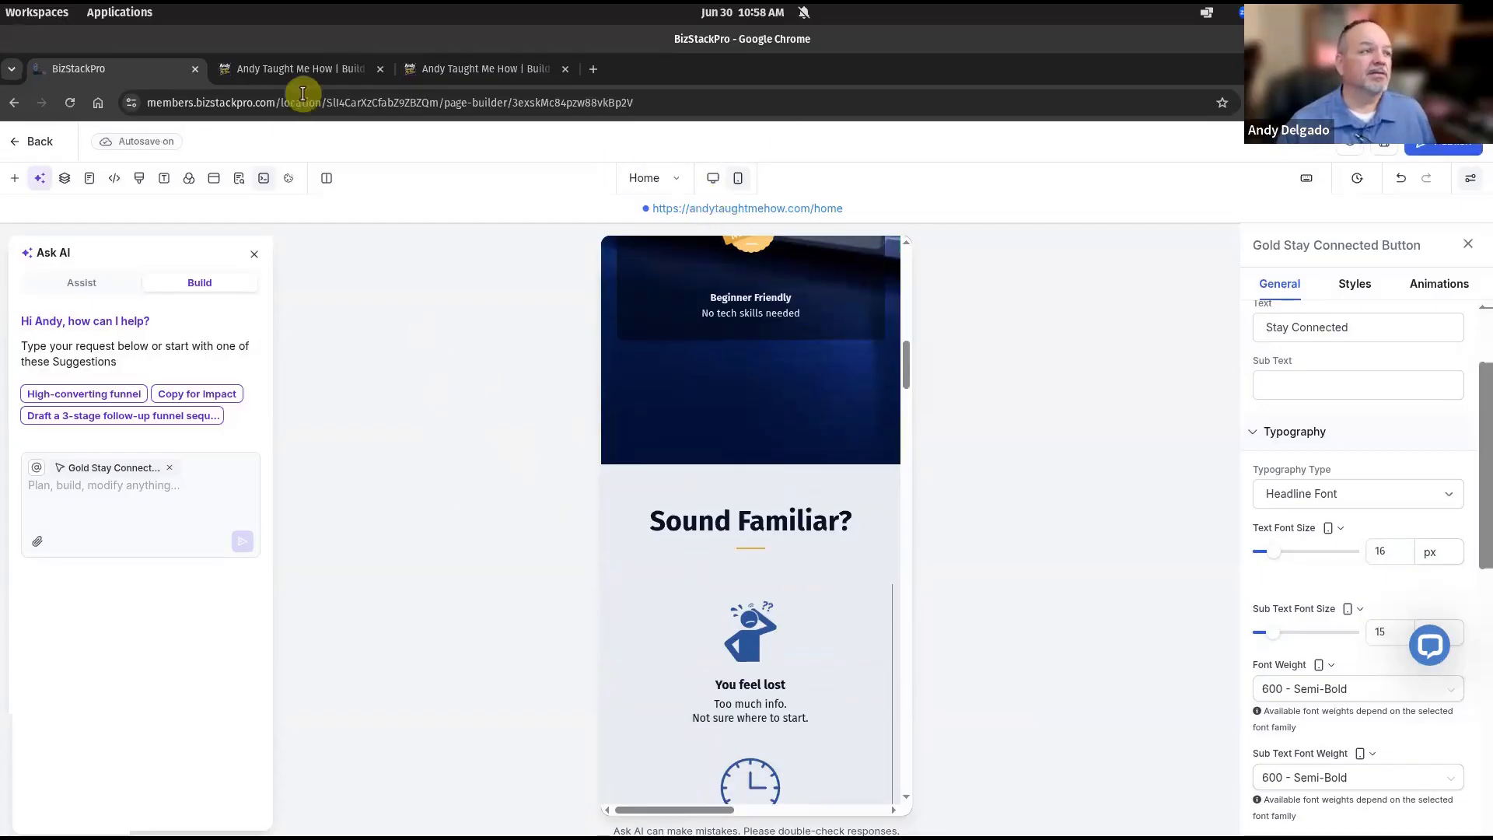
Reload the live homepage, close the under-construction popup, and return to the hero section.
click(304, 69)
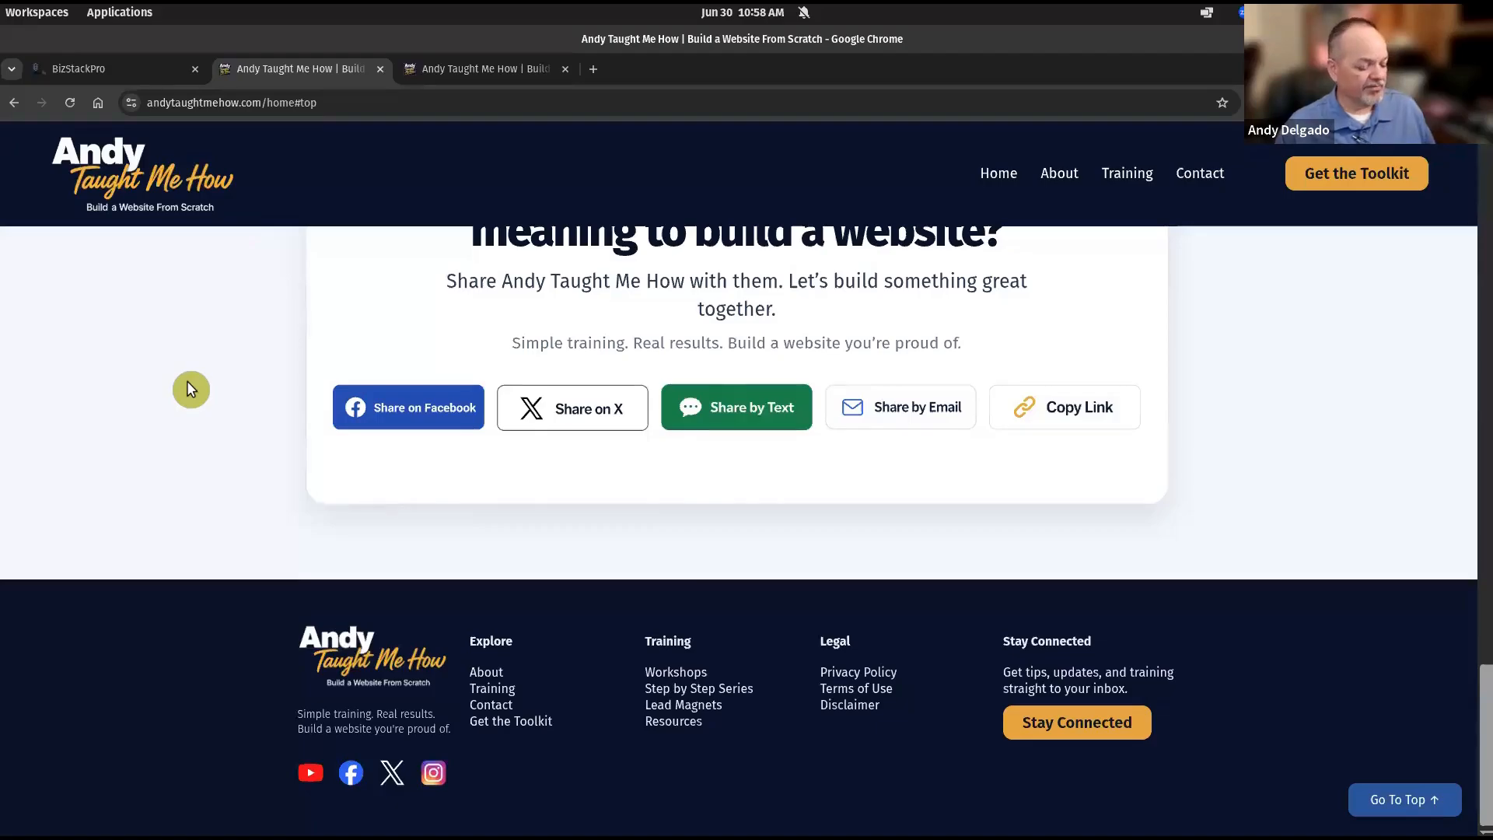
key(F5)
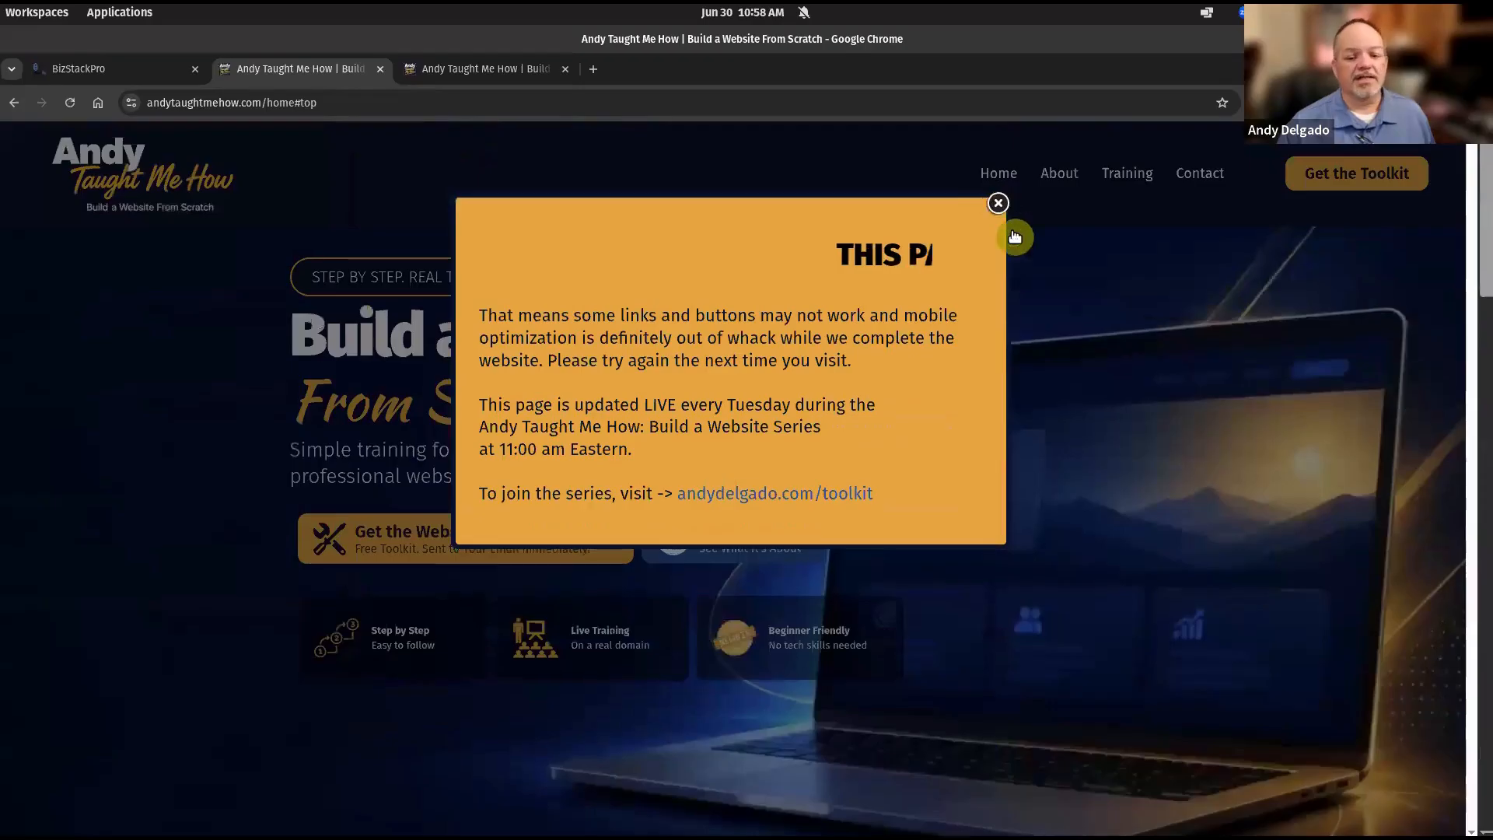
click(998, 203)
scroll(1434, 781, down, 3)
scroll(1426, 770, up, 3)
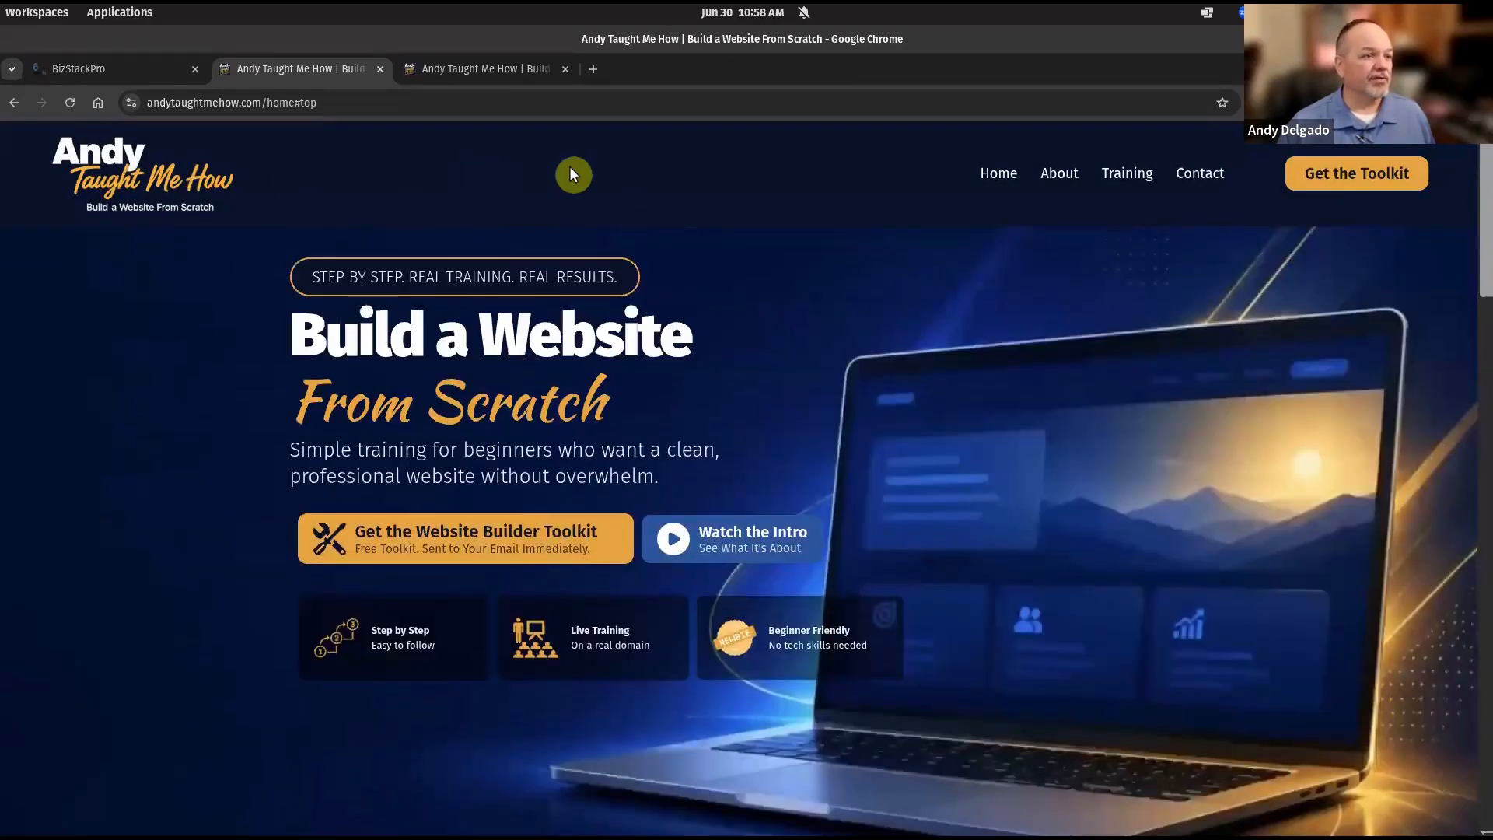
right_click(680, 168)
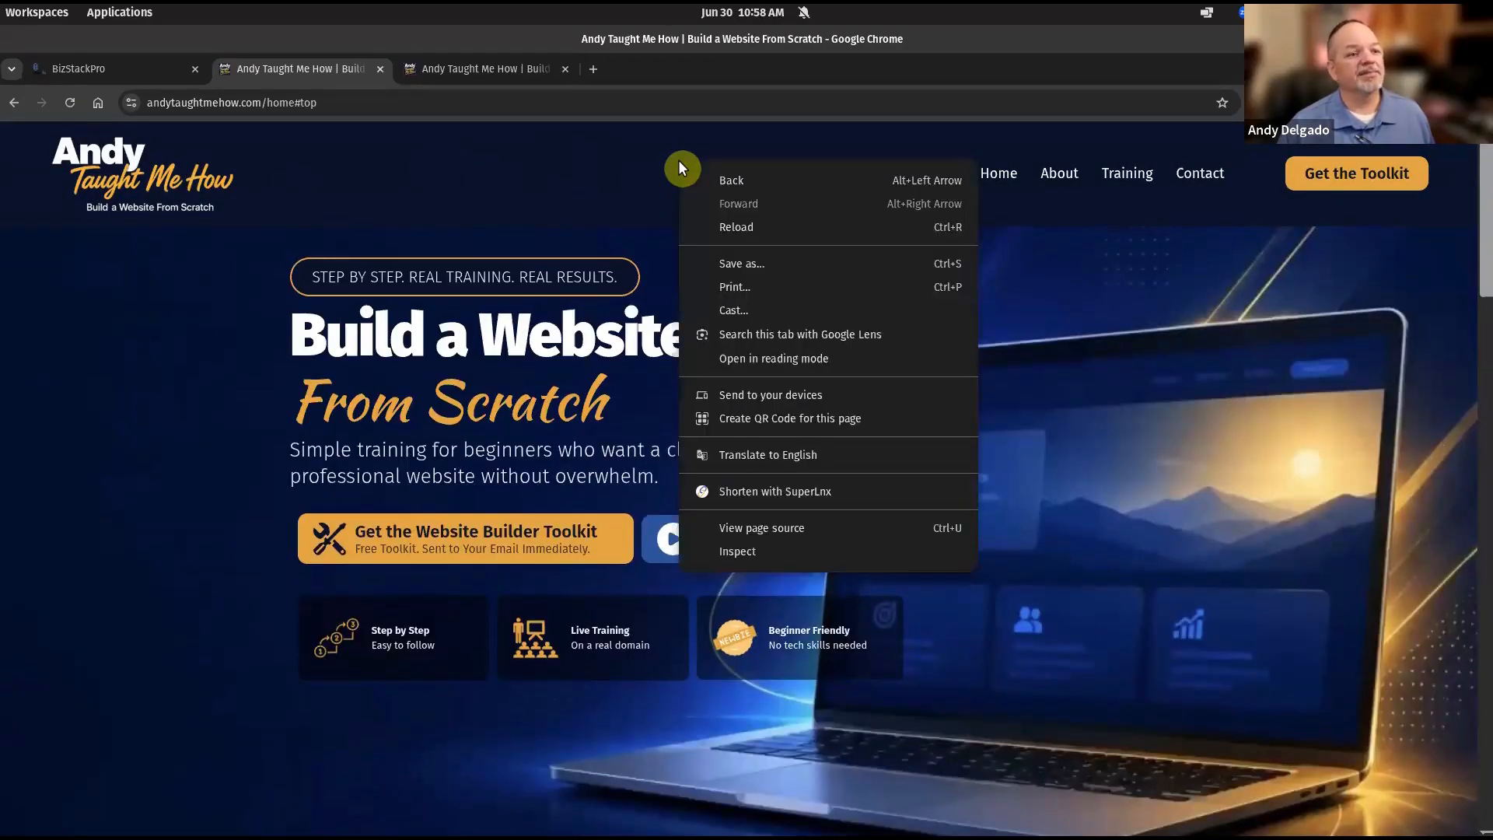
click(767, 552)
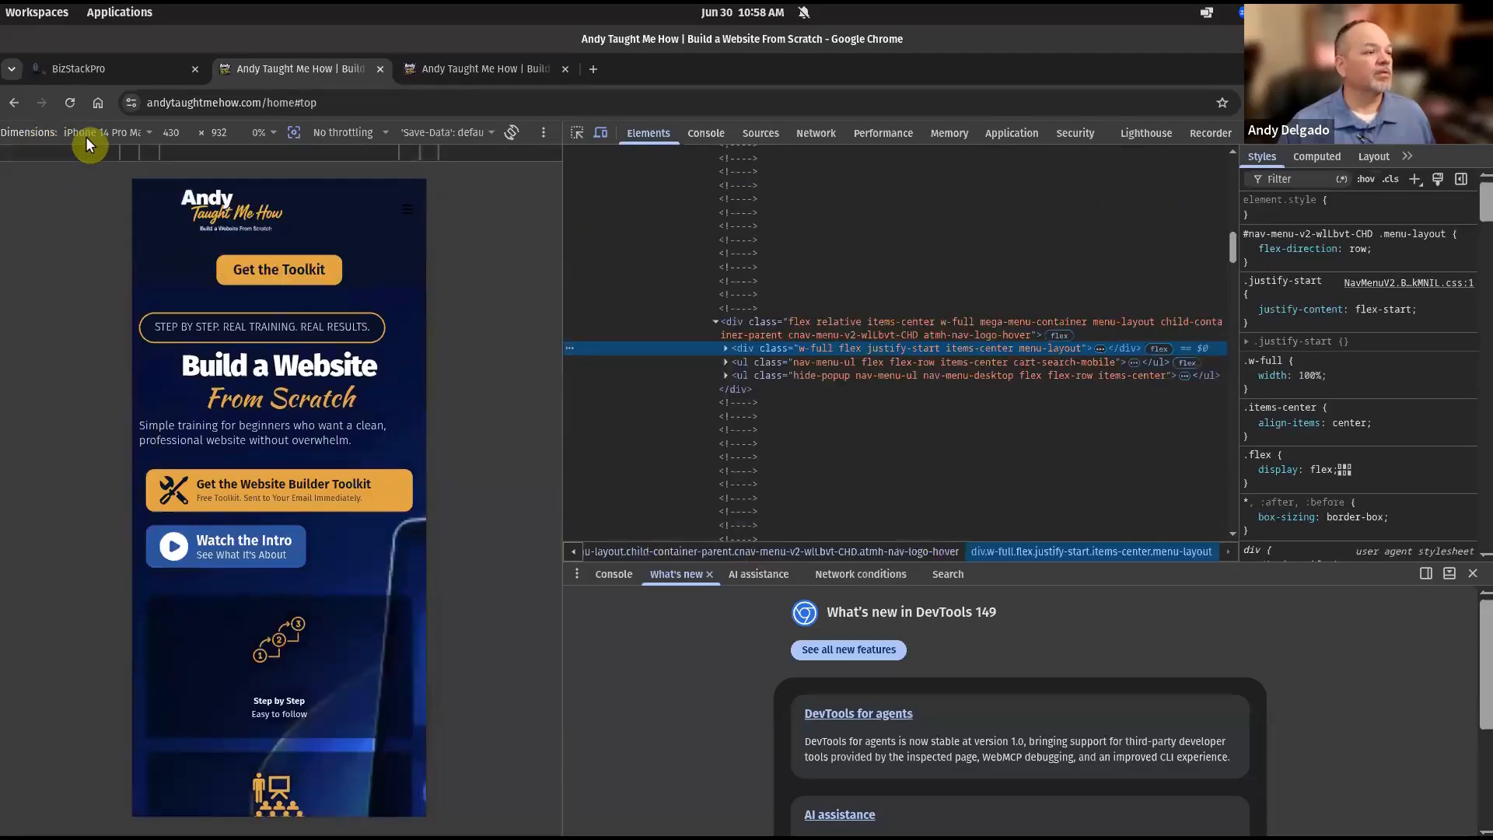
click(148, 132)
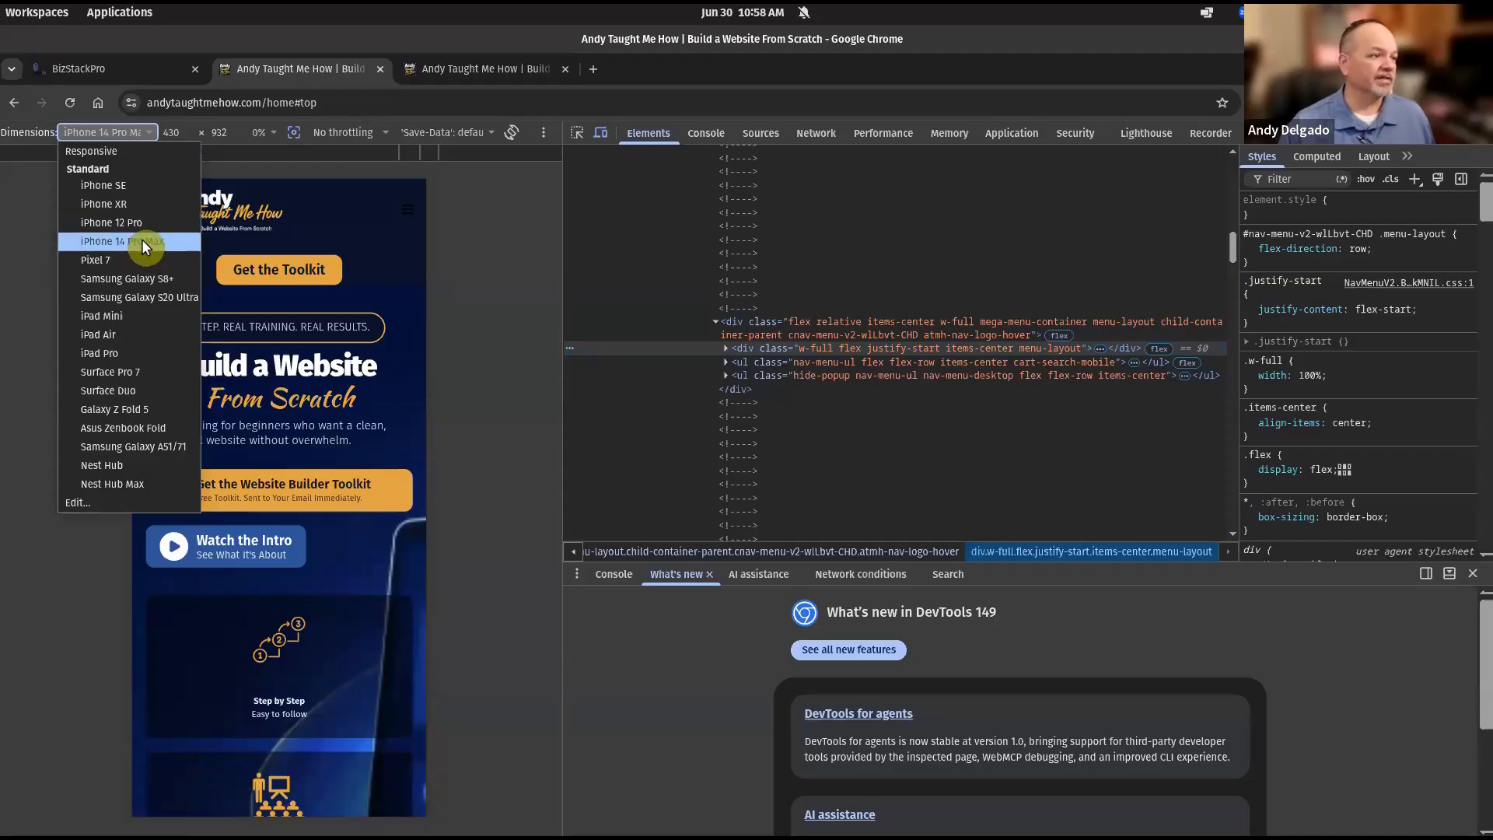
click(123, 297)
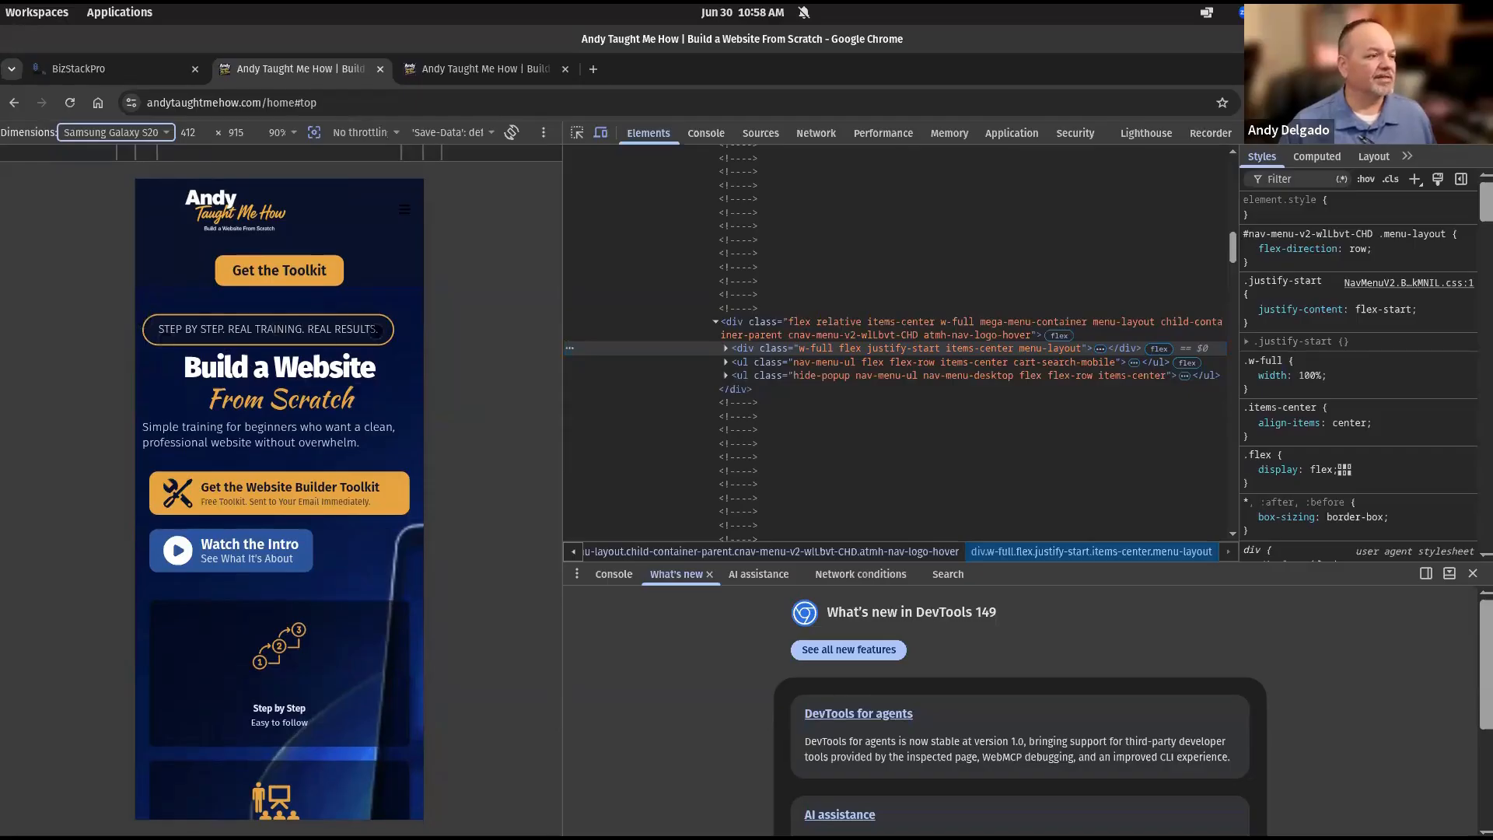
scroll(369, 333, down, 5)
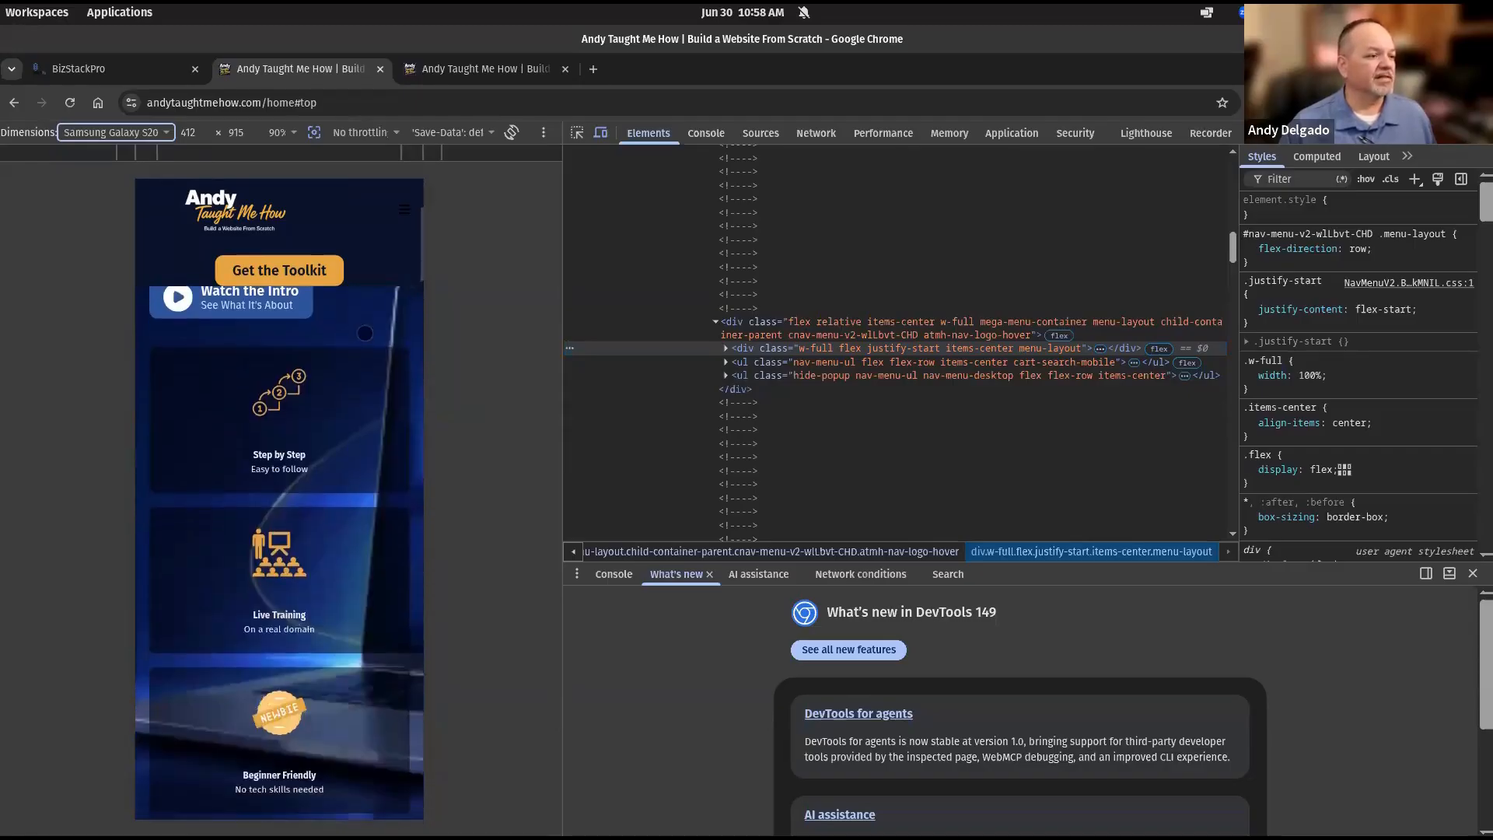
scroll(365, 333, down, 8)
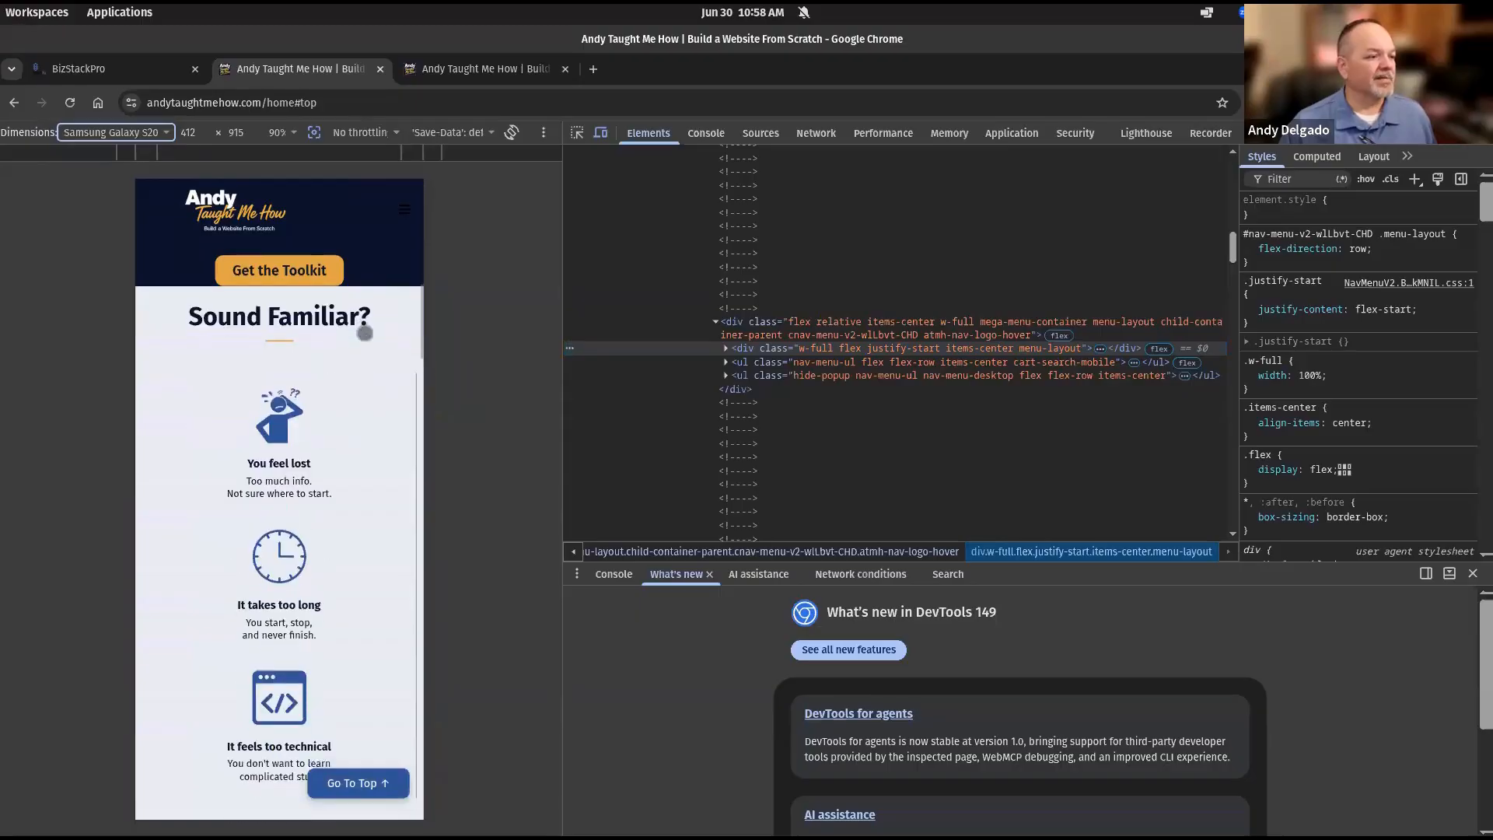
scroll(365, 333, down, 6)
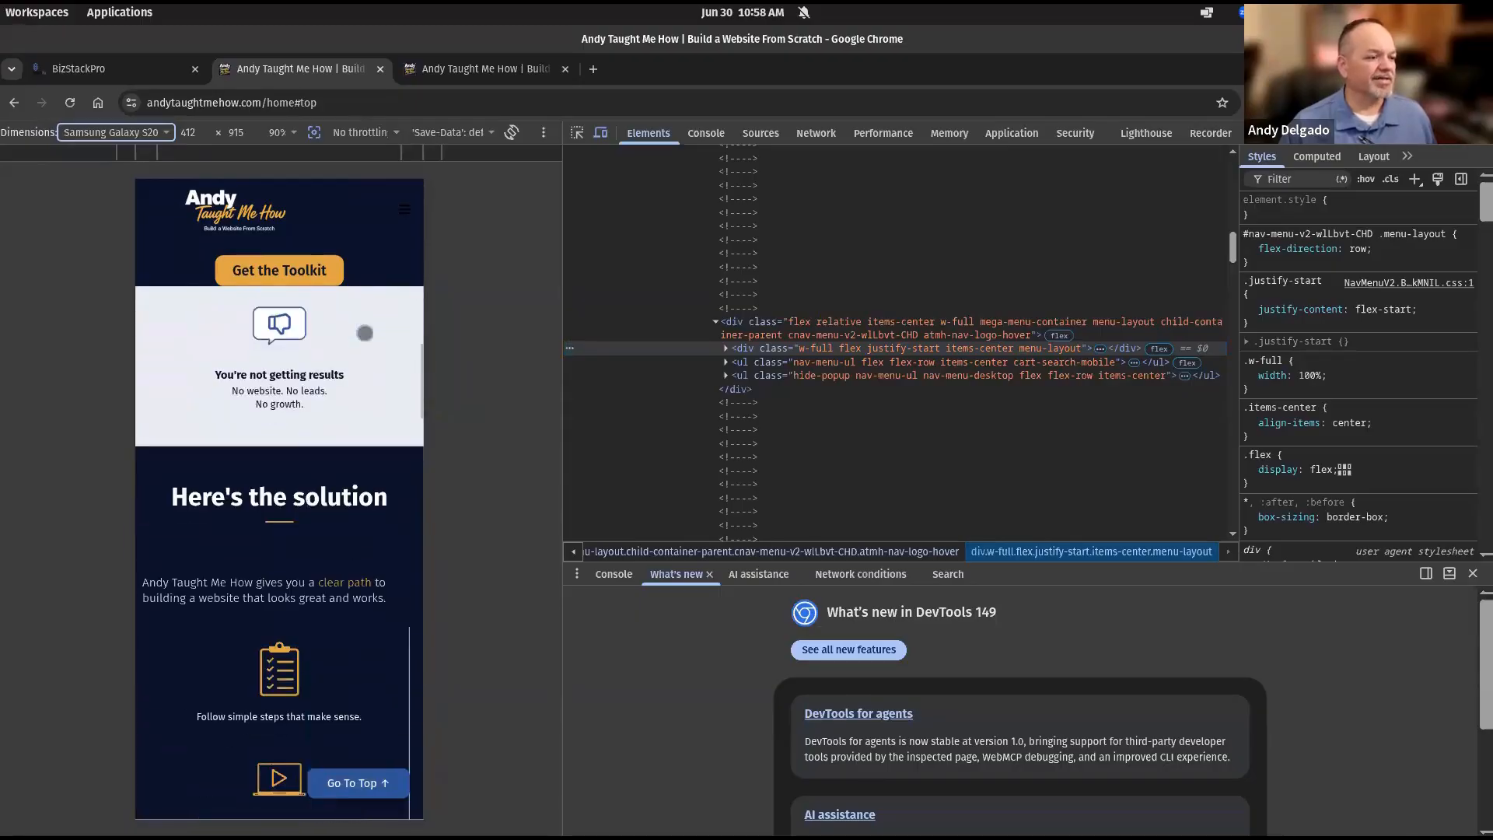
scroll(365, 333, down, 6)
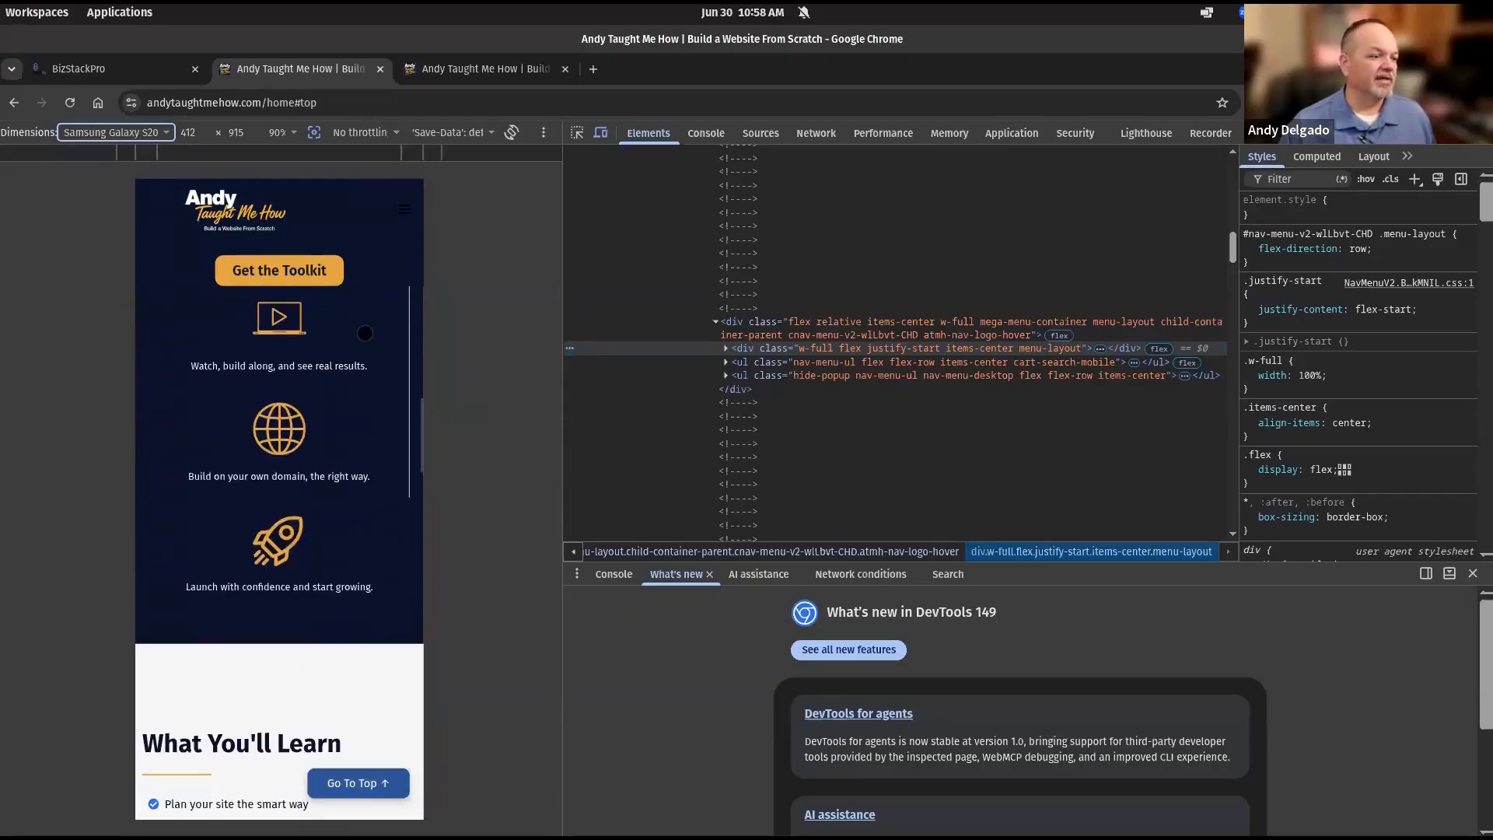
scroll(365, 333, down, 2)
scroll(364, 333, down, 2)
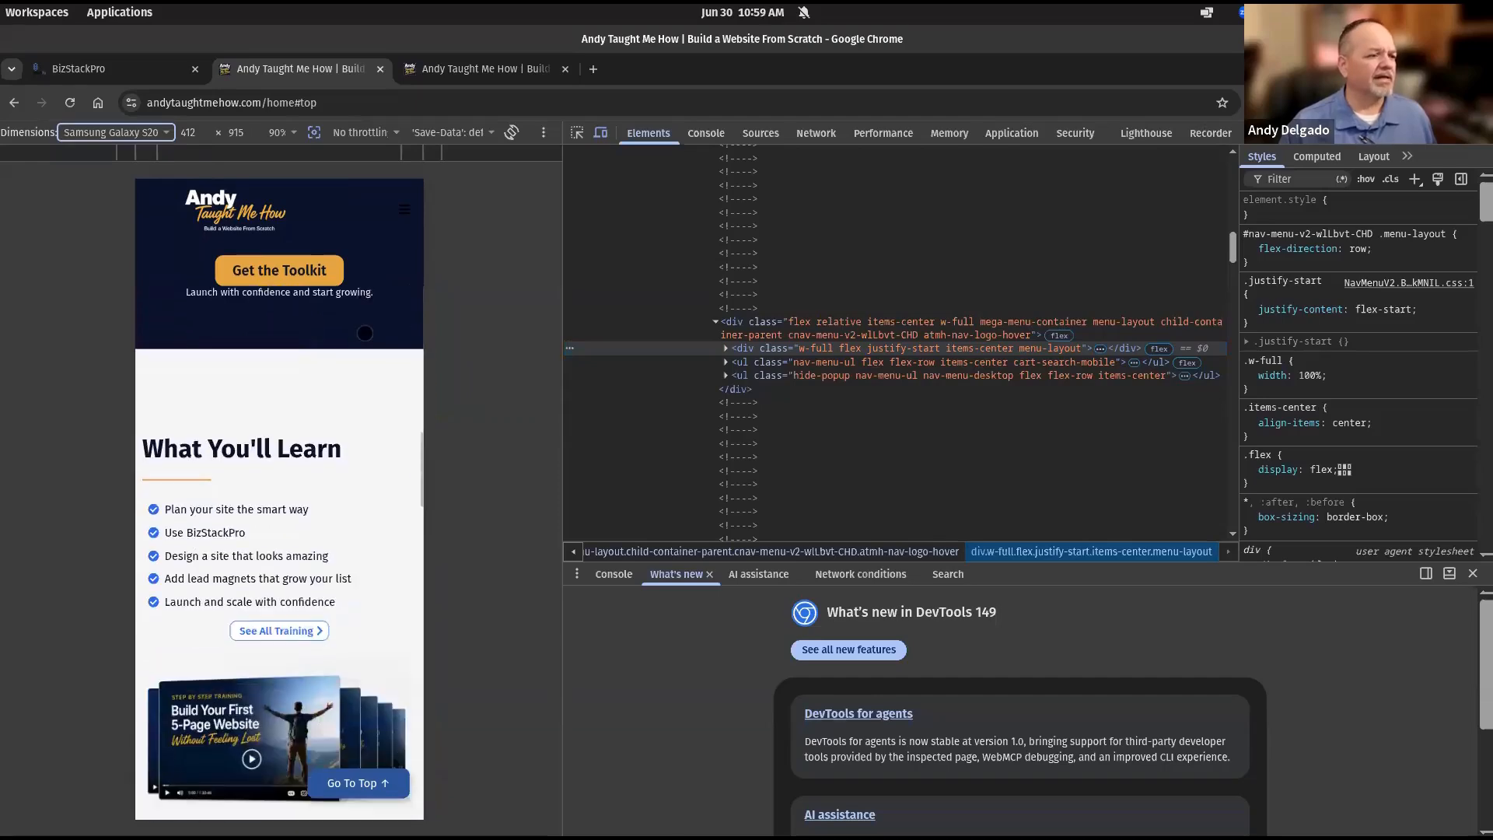
scroll(364, 333, down, 6)
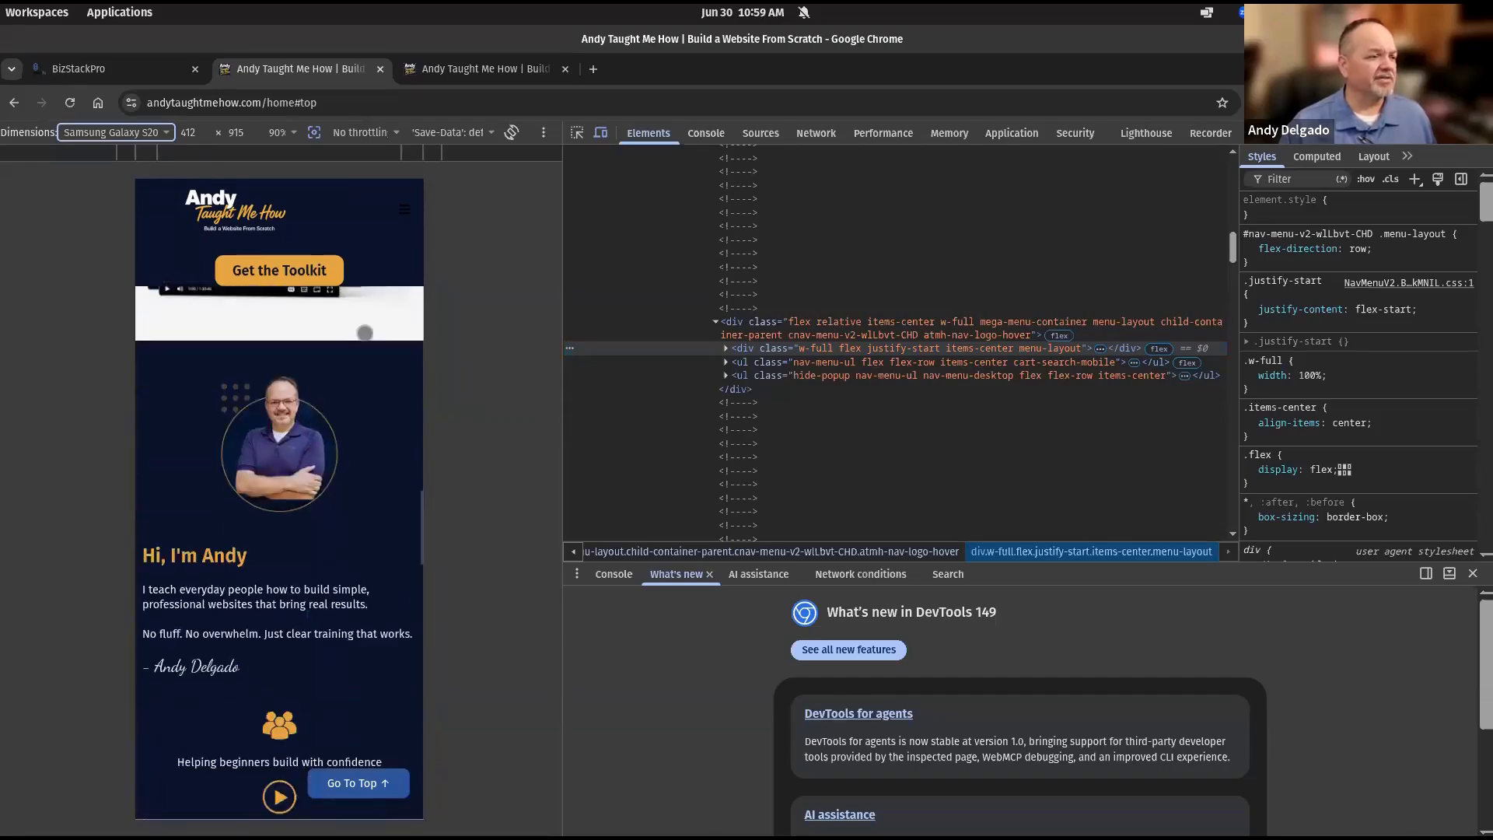
scroll(365, 333, down, 4)
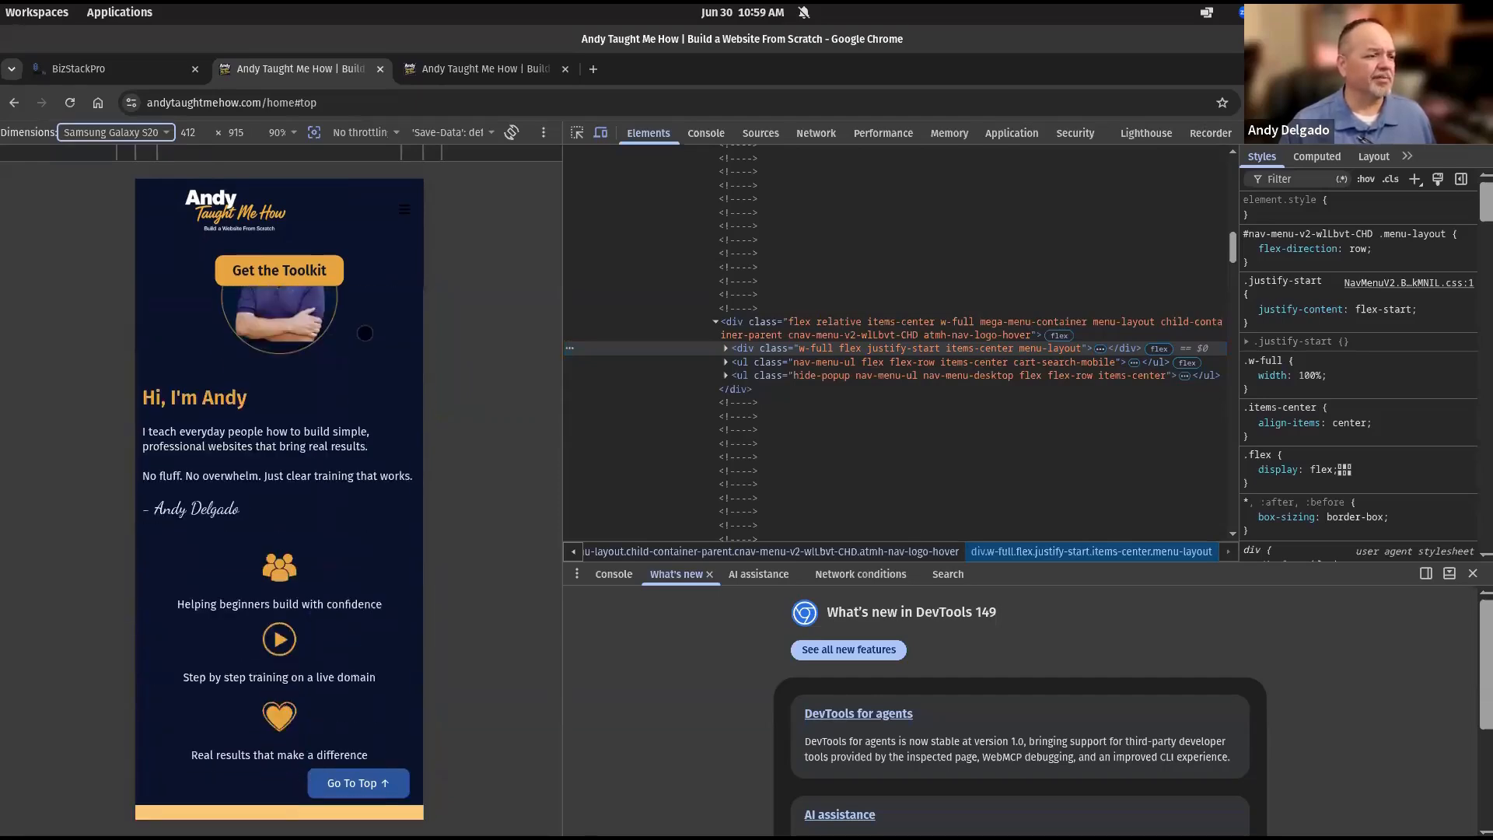
scroll(365, 333, down, 7)
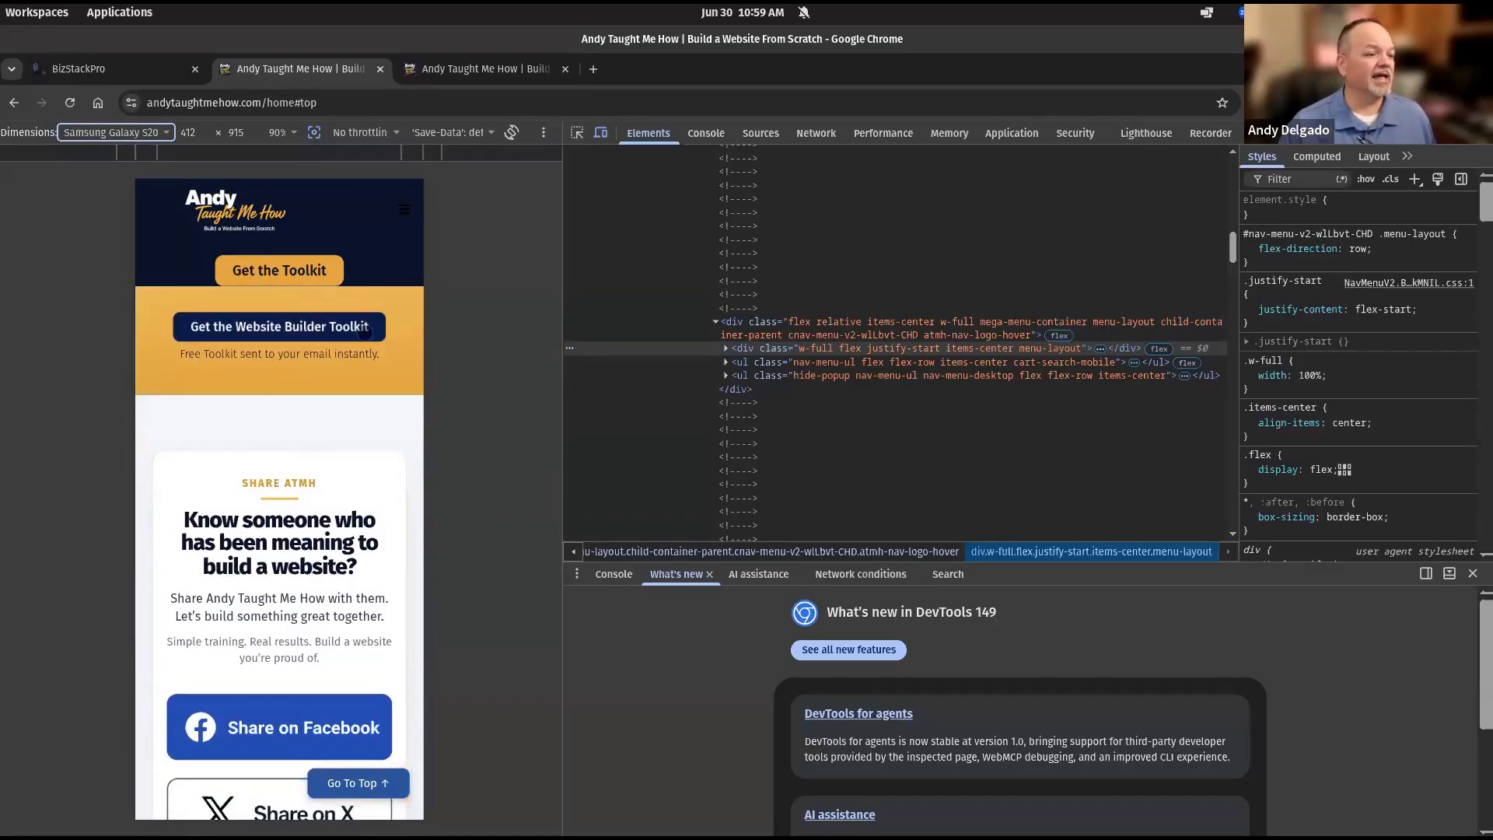
scroll(365, 333, down, 9)
scroll(365, 333, down, 6)
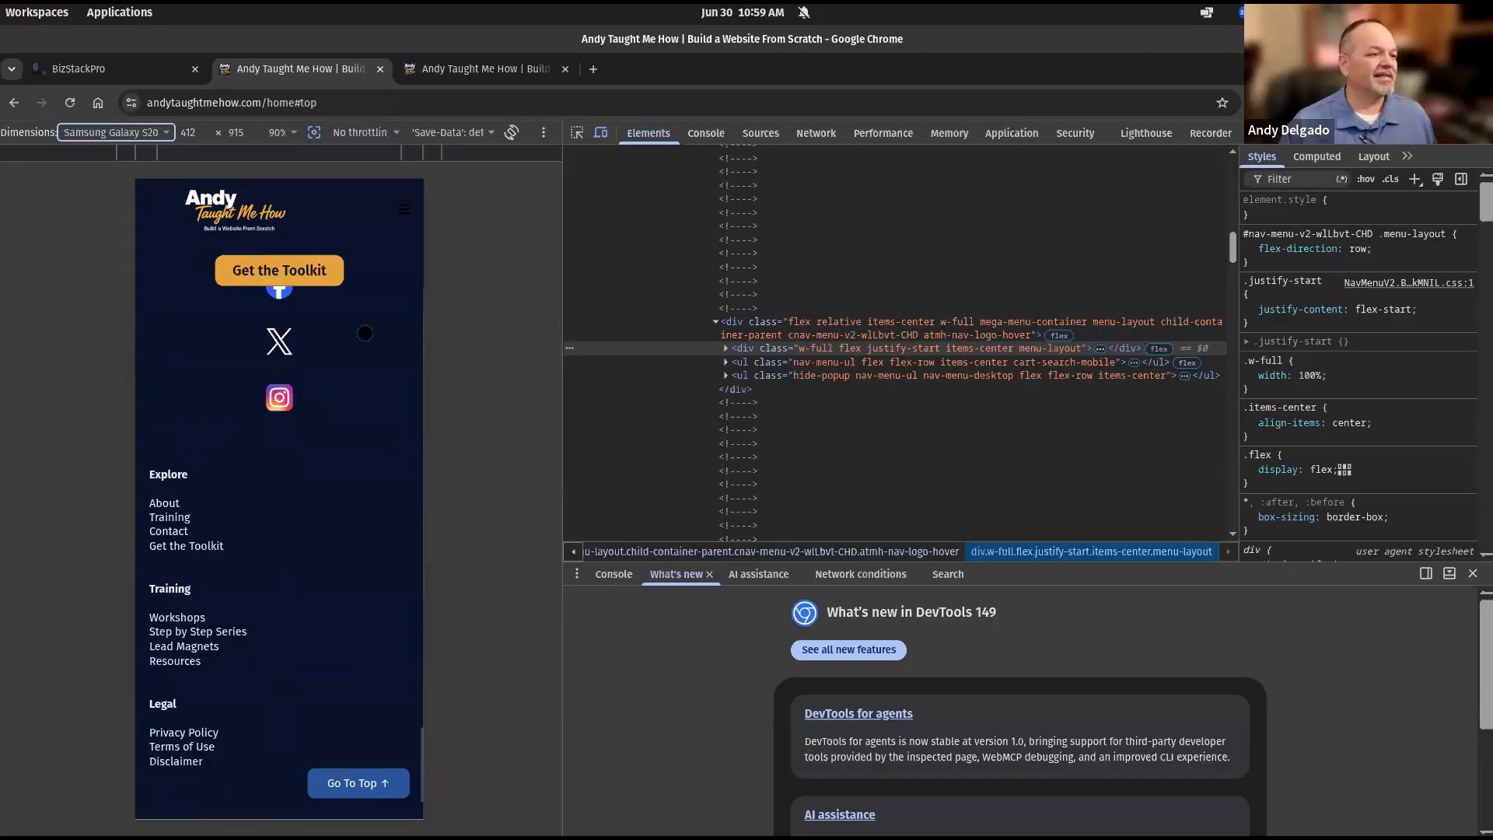
scroll(361, 331, up, 20)
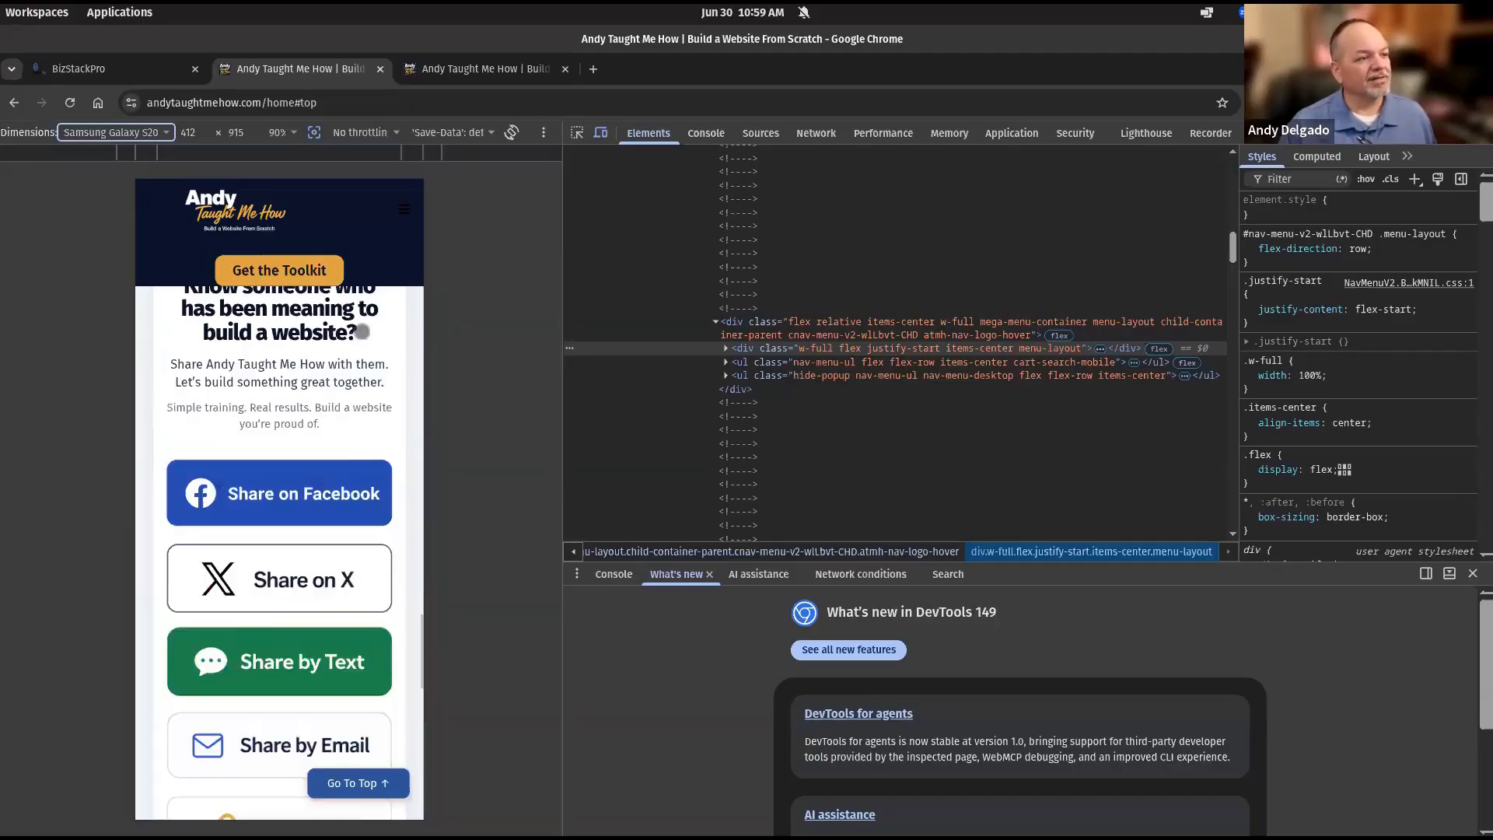
scroll(362, 331, up, 10)
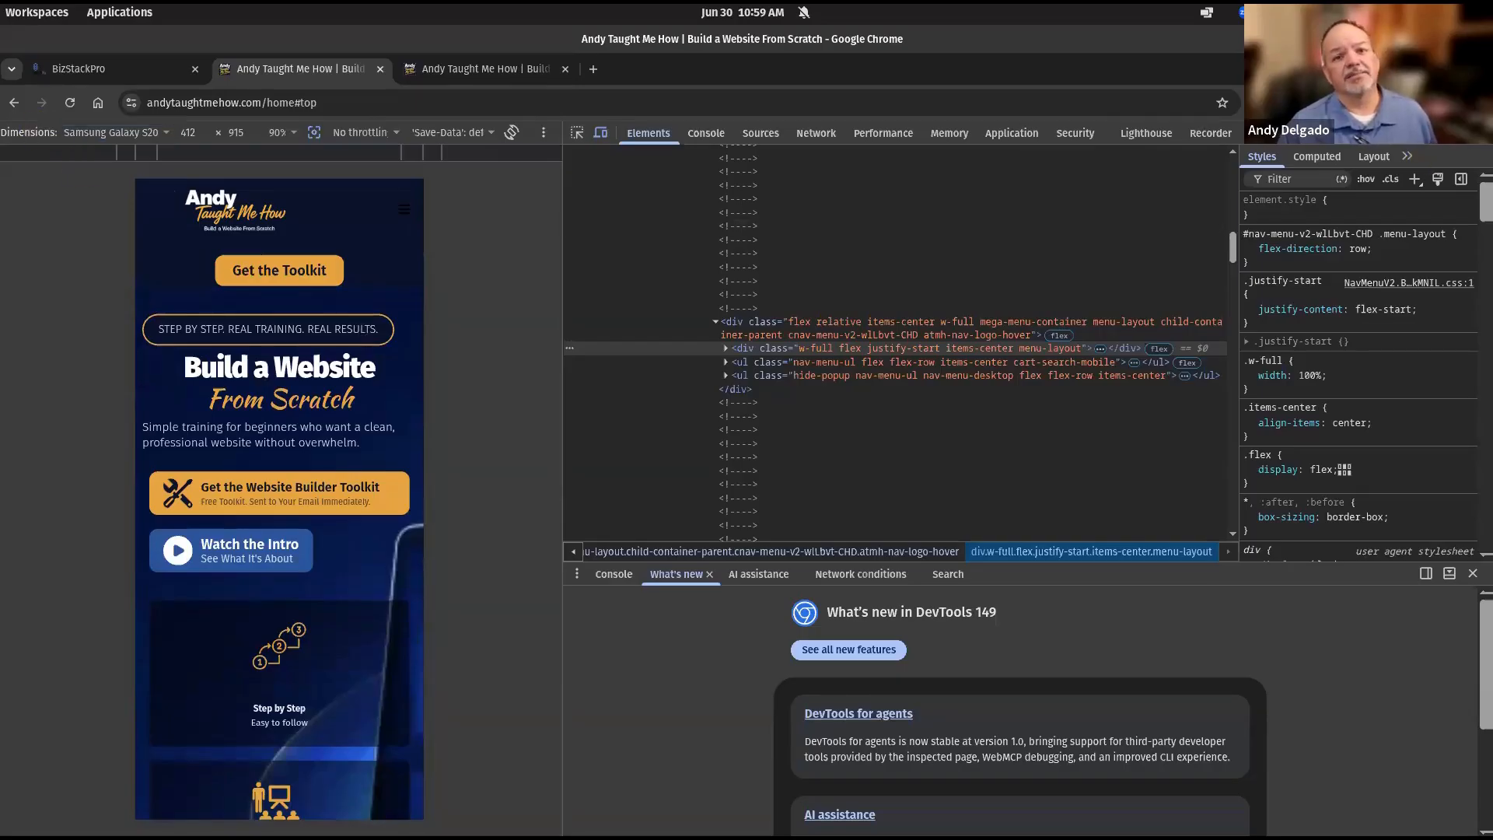
key(F12)
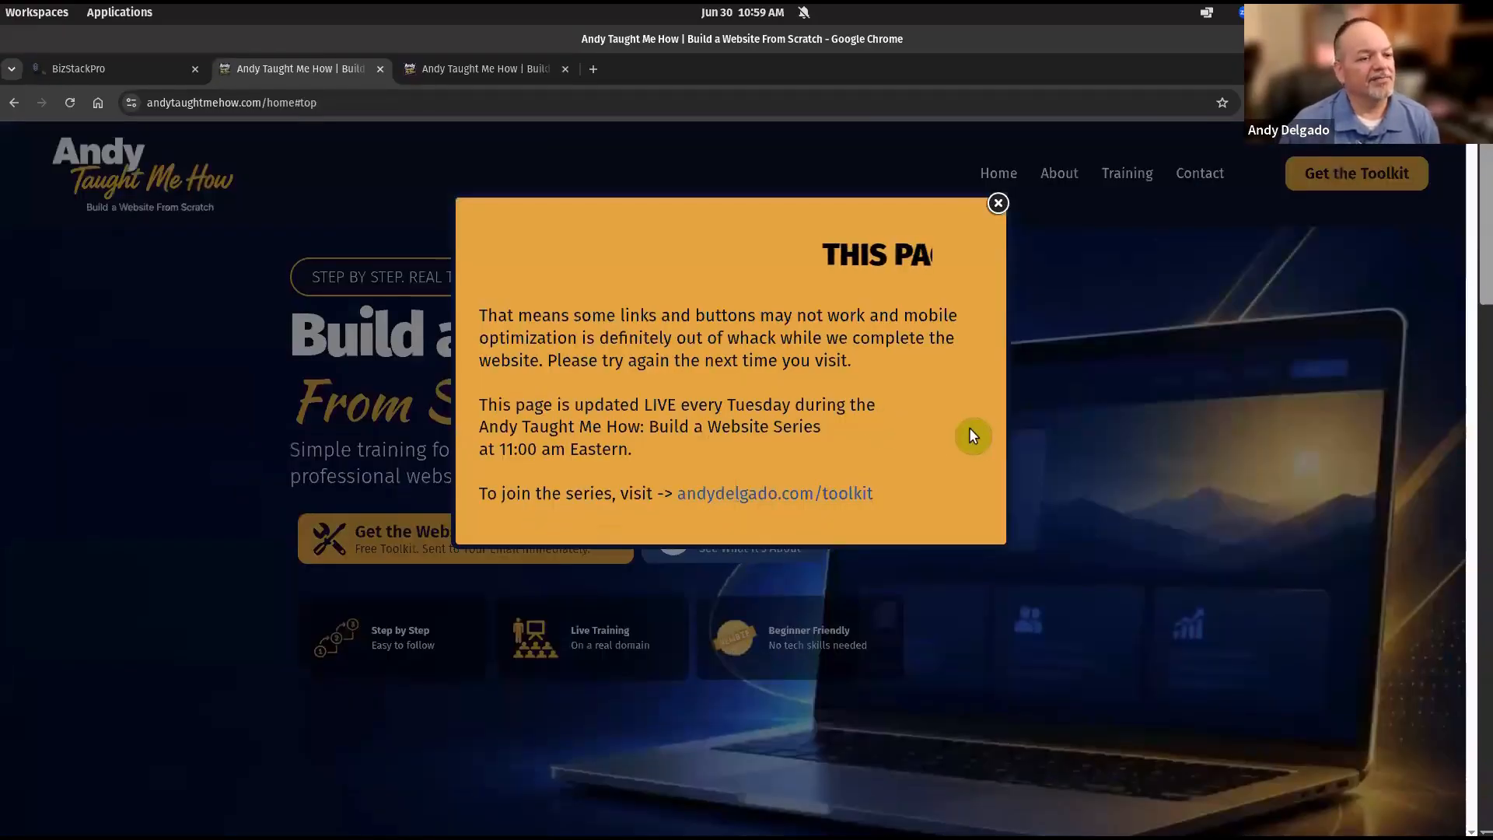
Close the orange under-construction popup and go back to the BizStackPro builder.
click(999, 206)
click(98, 65)
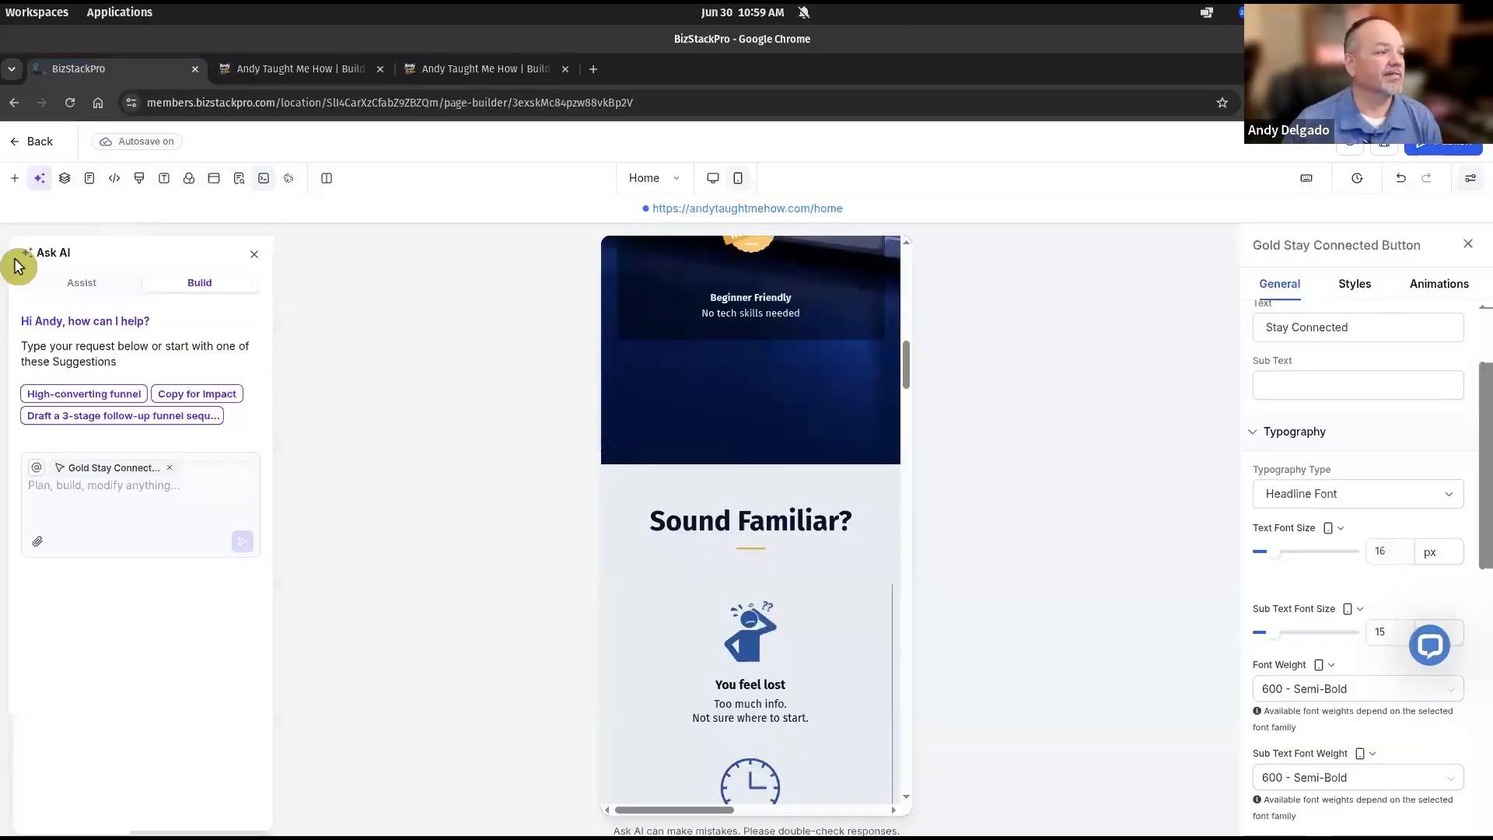
Close the Ask AI panel and open SEO settings with the desktop layout preview.
click(256, 257)
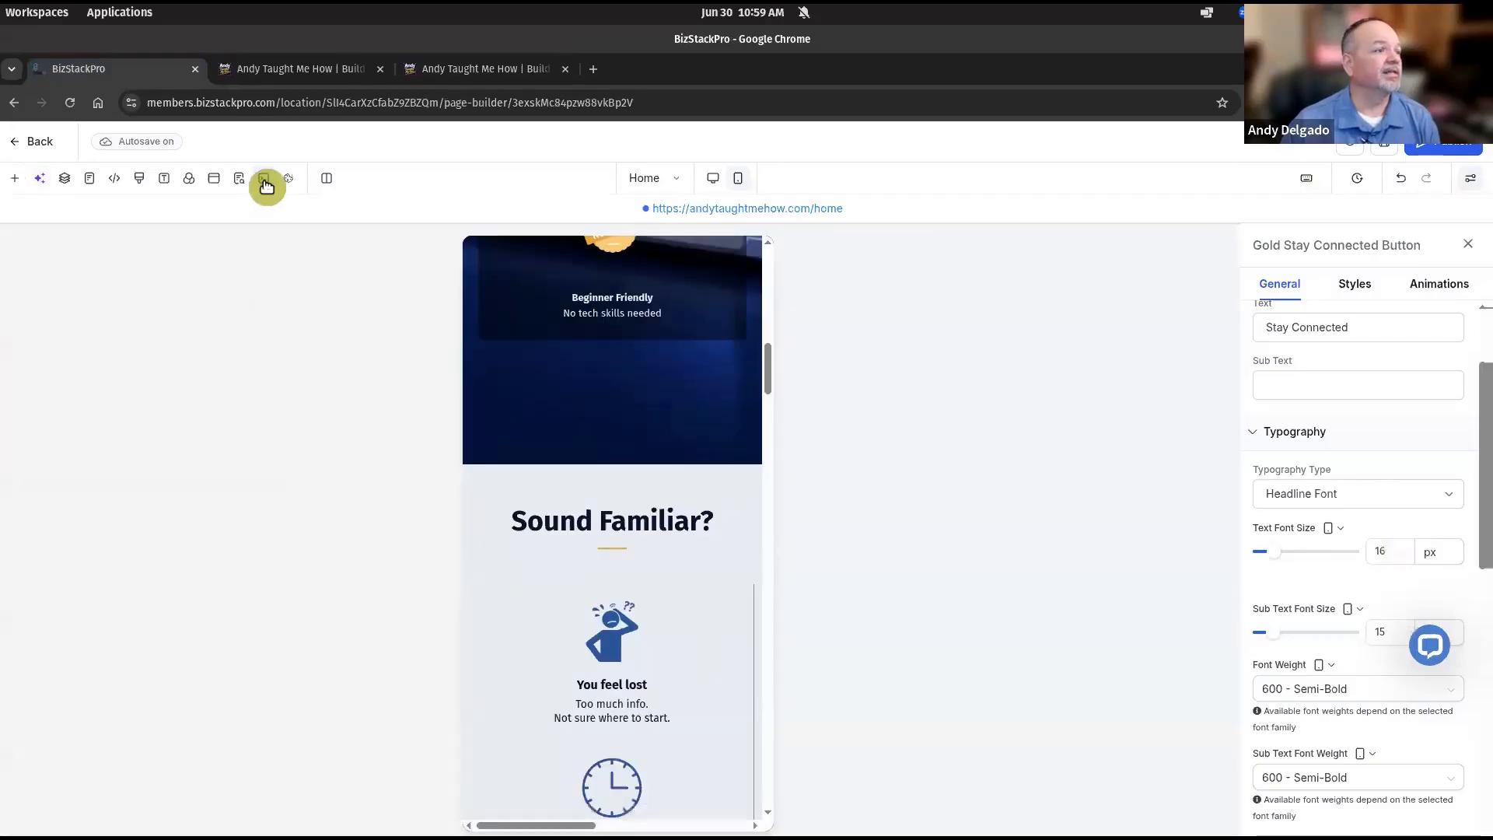
click(240, 183)
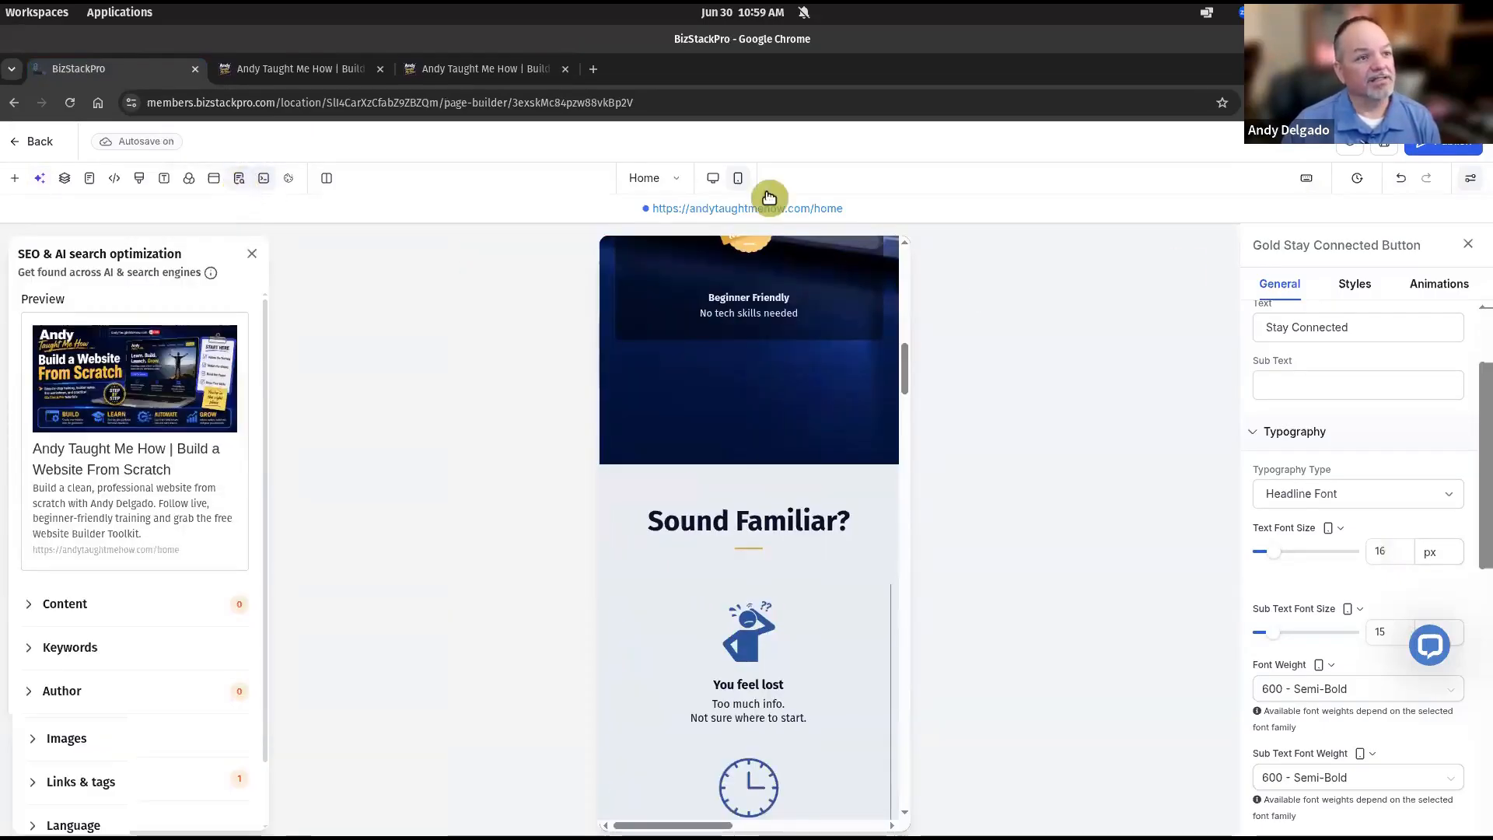
click(713, 178)
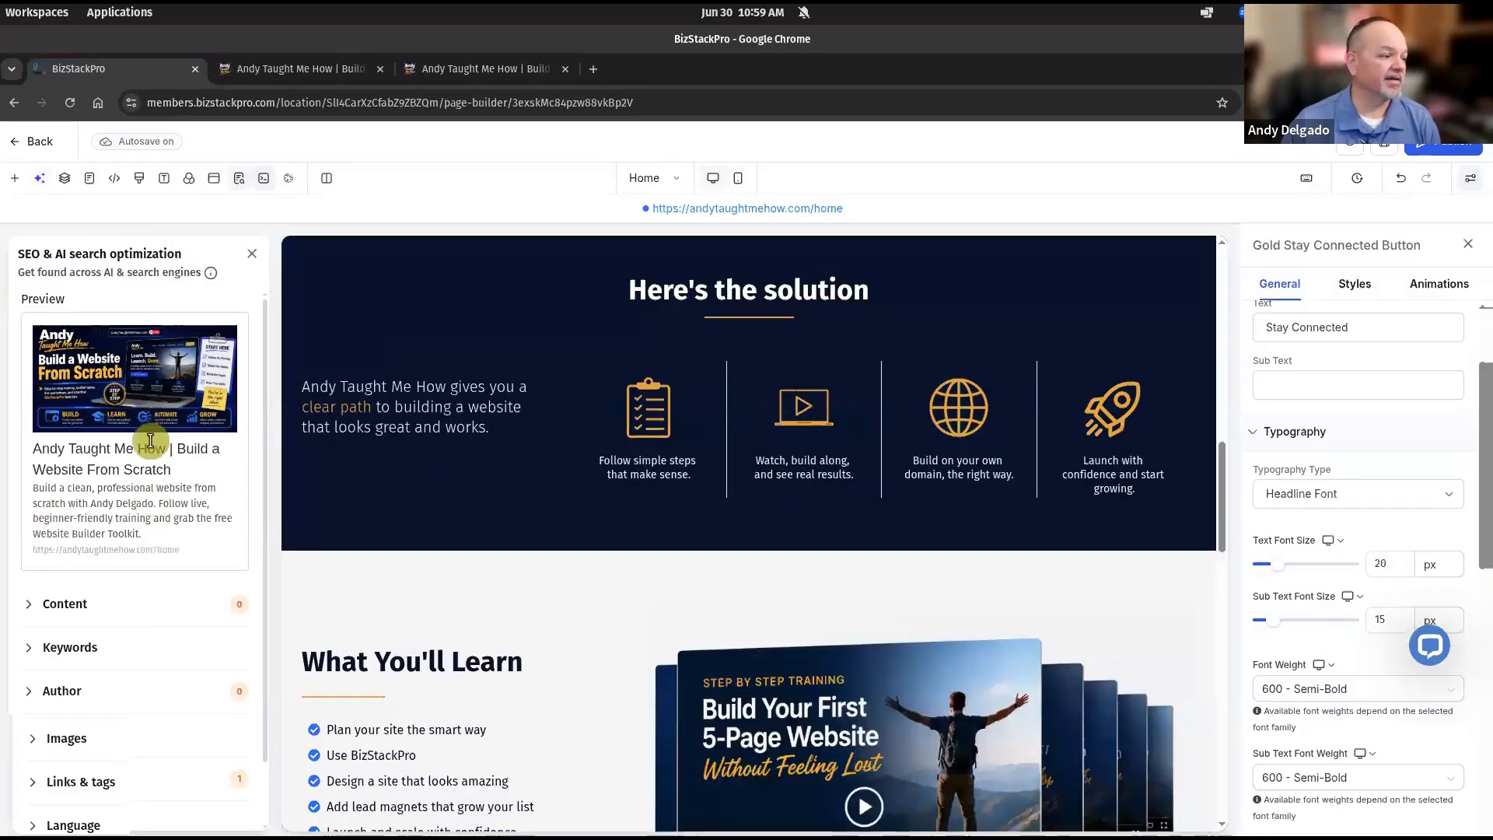
Review the Home page's title, meta description and share image settings.
click(117, 604)
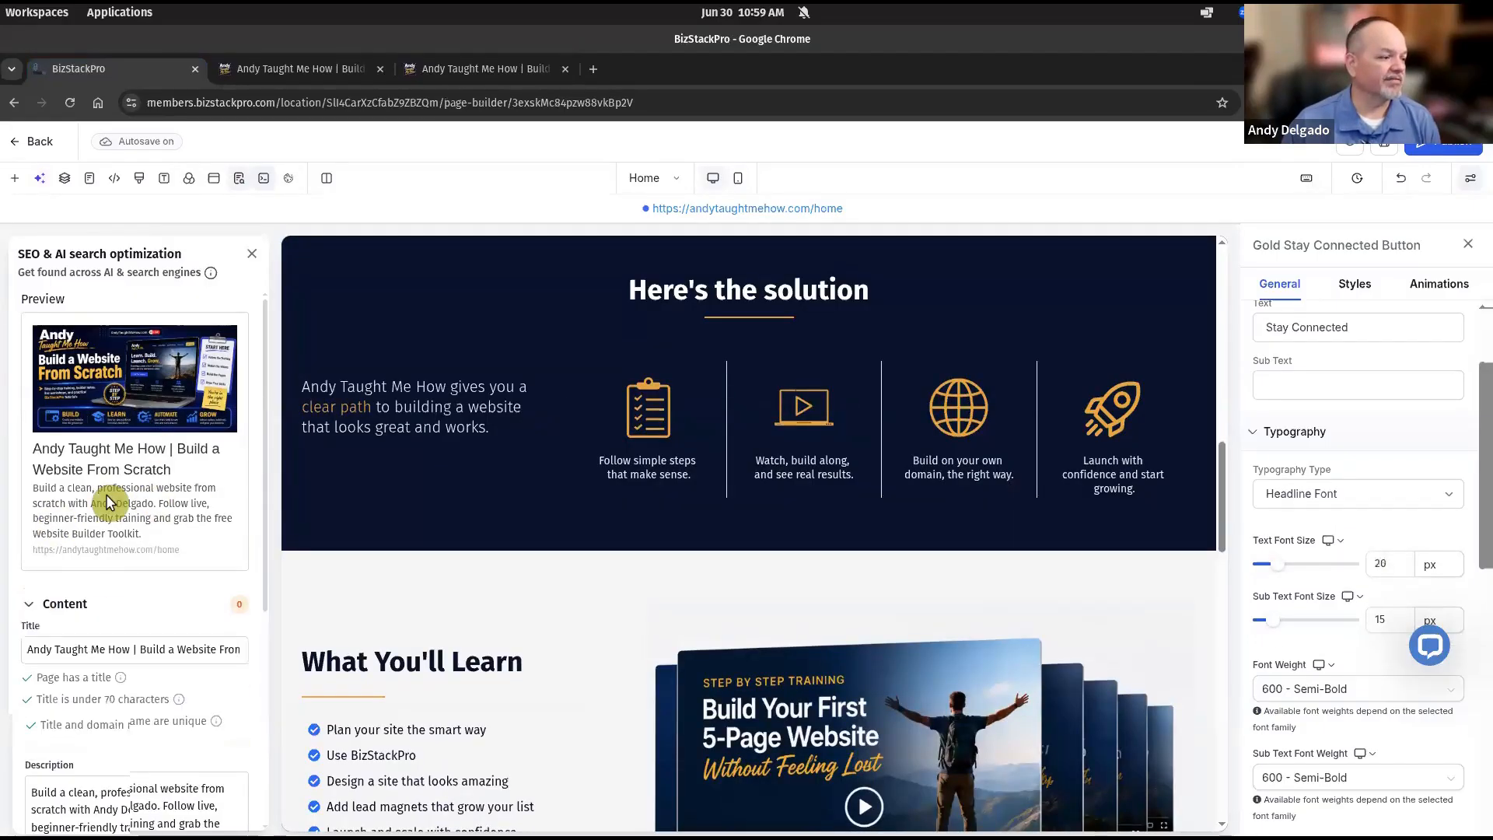
scroll(156, 505, down, 2)
scroll(141, 420, down, 1)
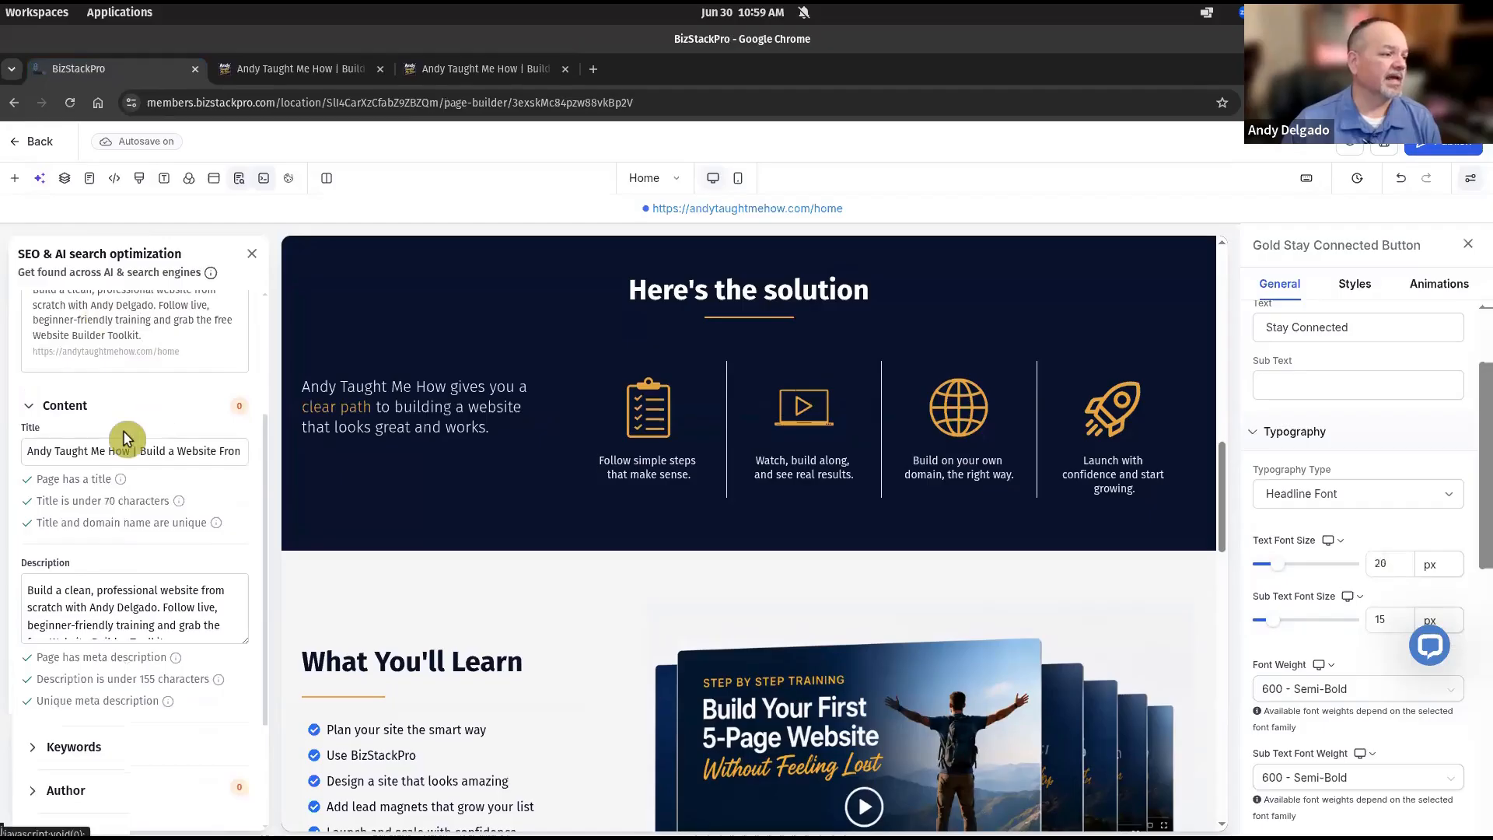
click(140, 620)
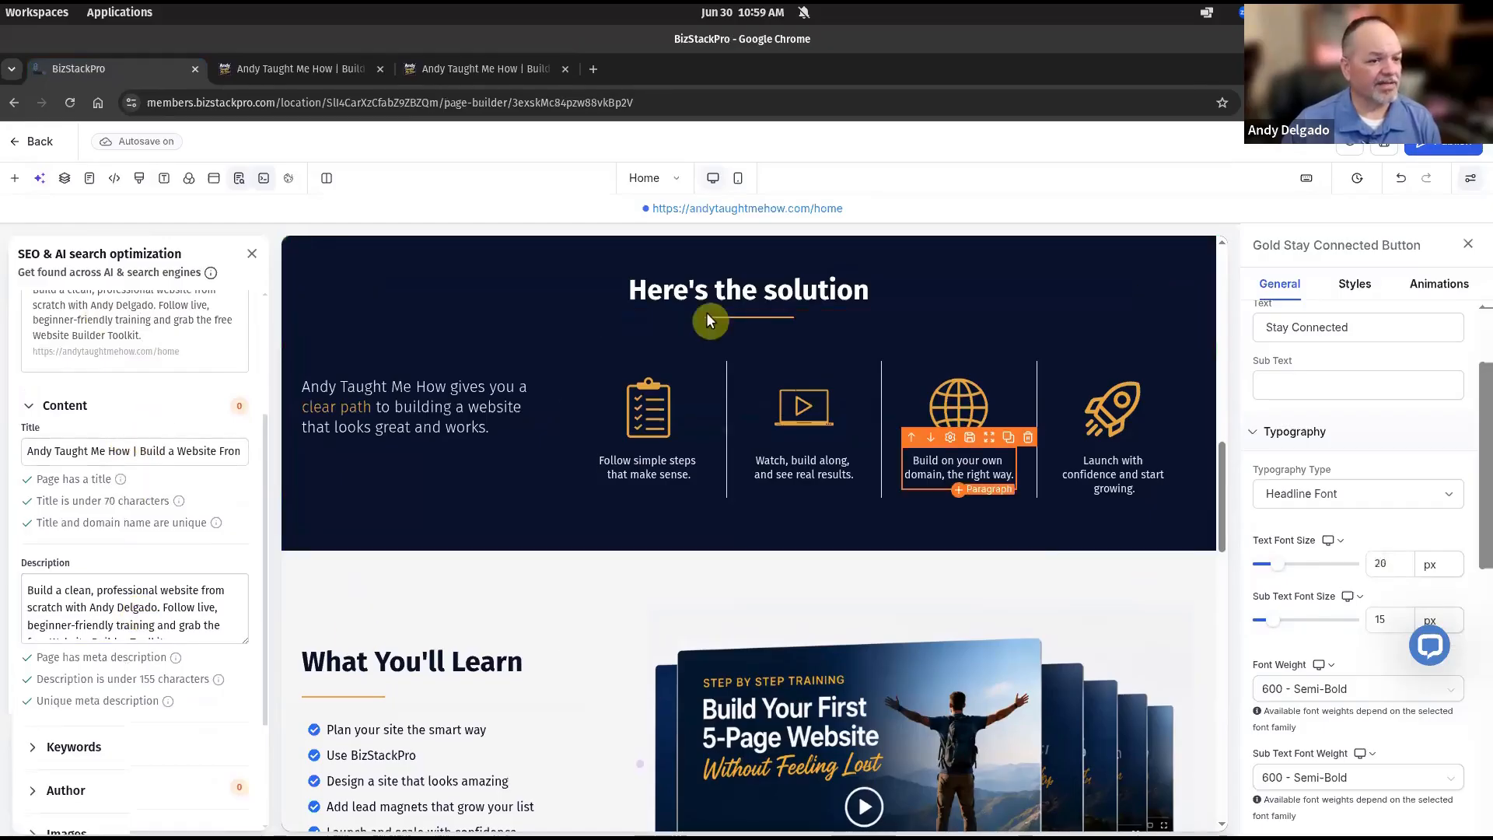
scroll(216, 577, down, 2)
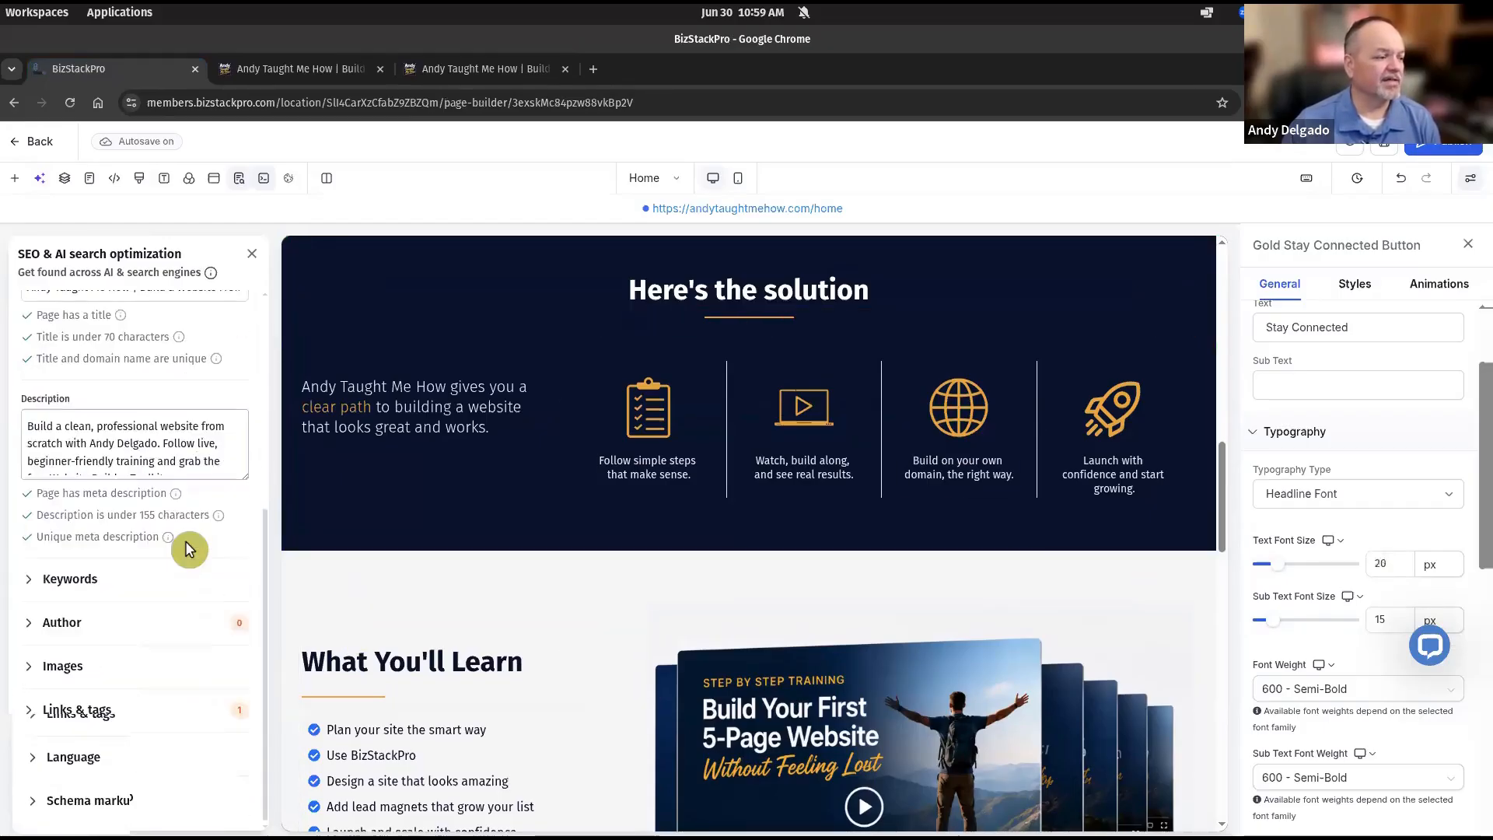
click(29, 665)
scroll(164, 571, down, 1)
scroll(175, 637, up, 5)
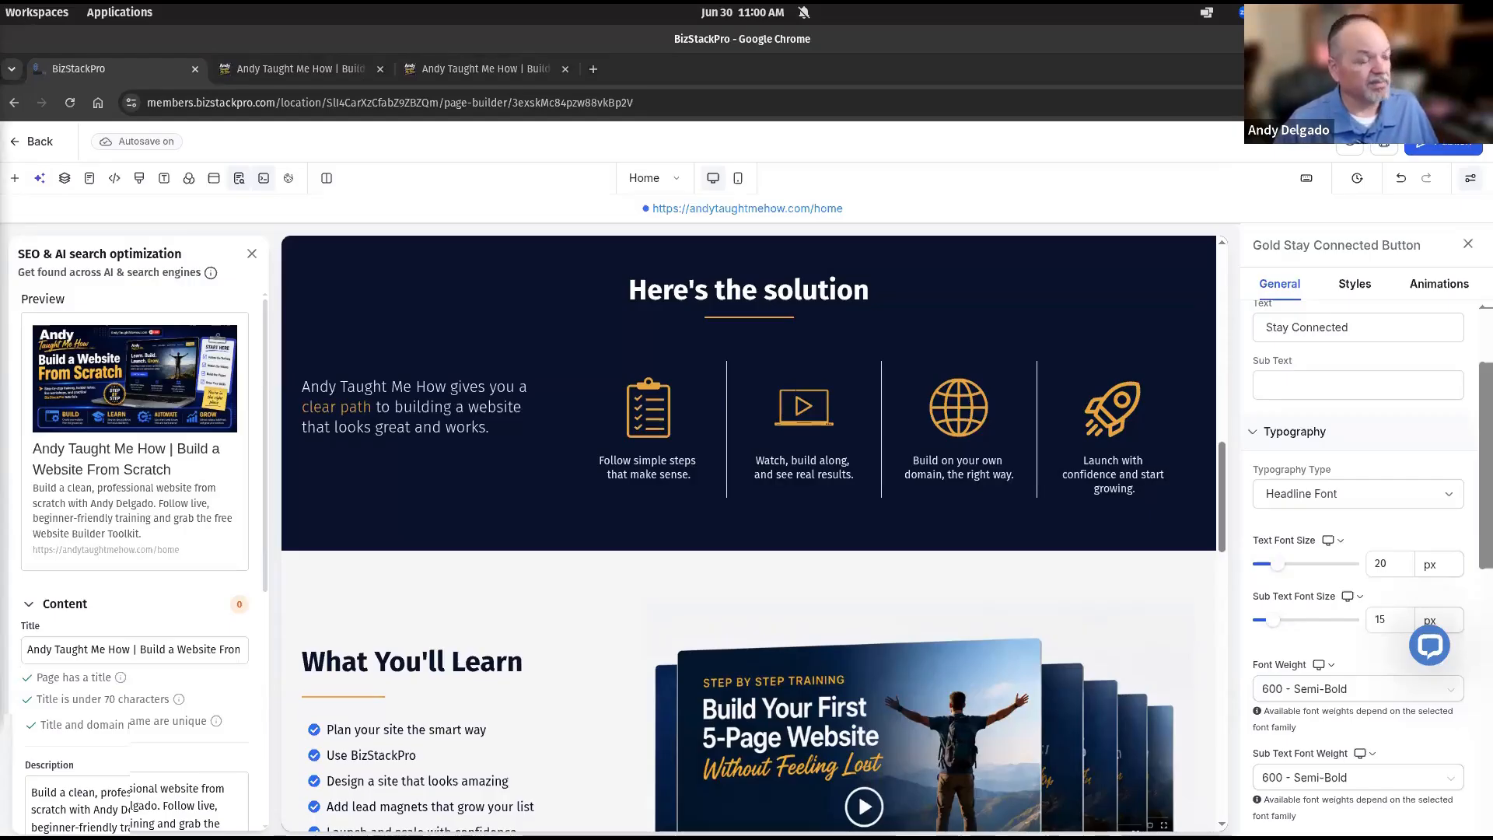
Load the Facebook Sharing Debugger at developers.facebook.com/tools/debug/ in a new browser tab.
click(589, 69)
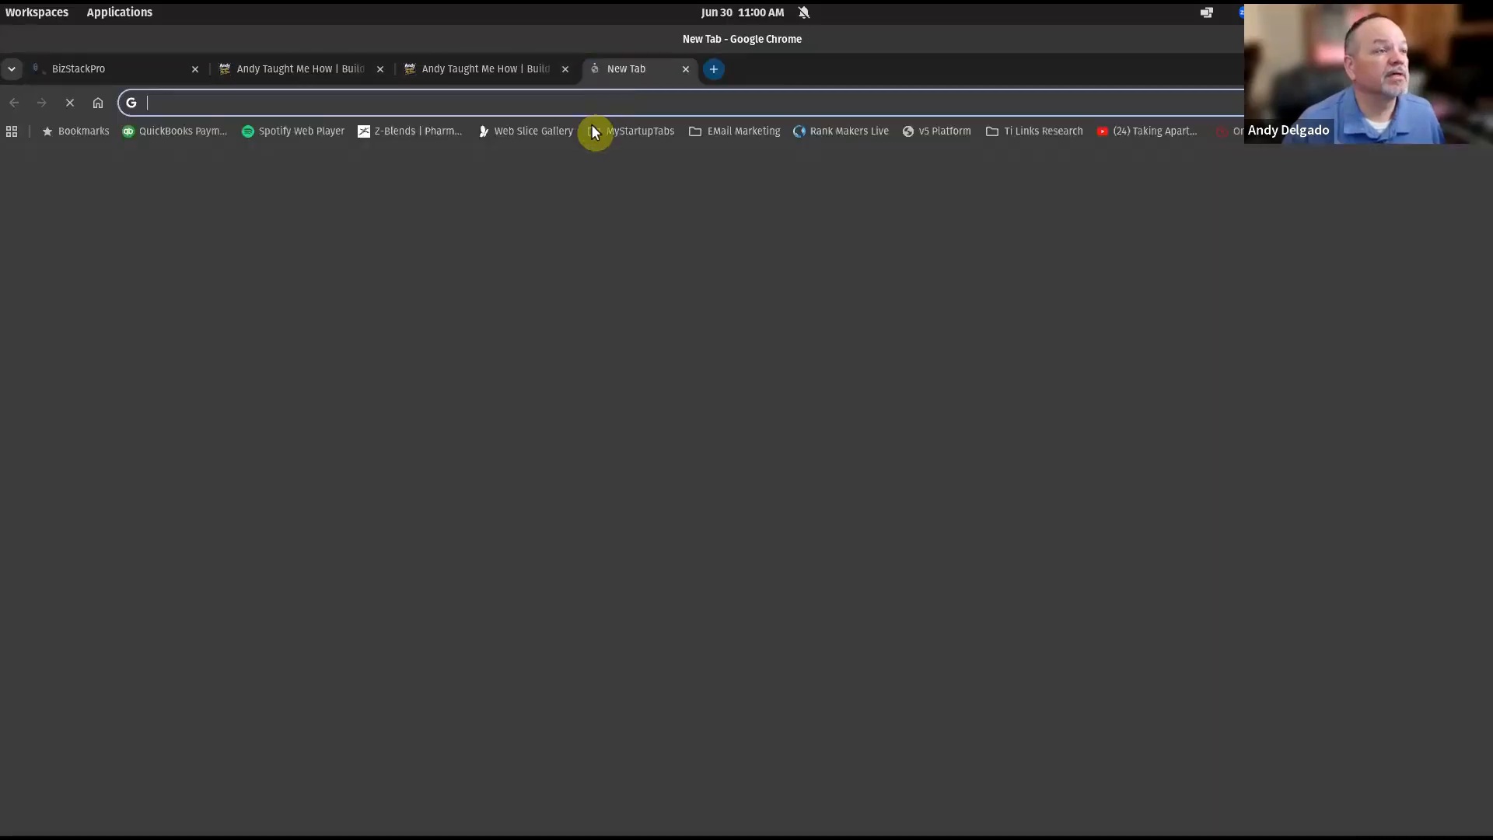
text(https://developers.facebook.com/tools/debug/)
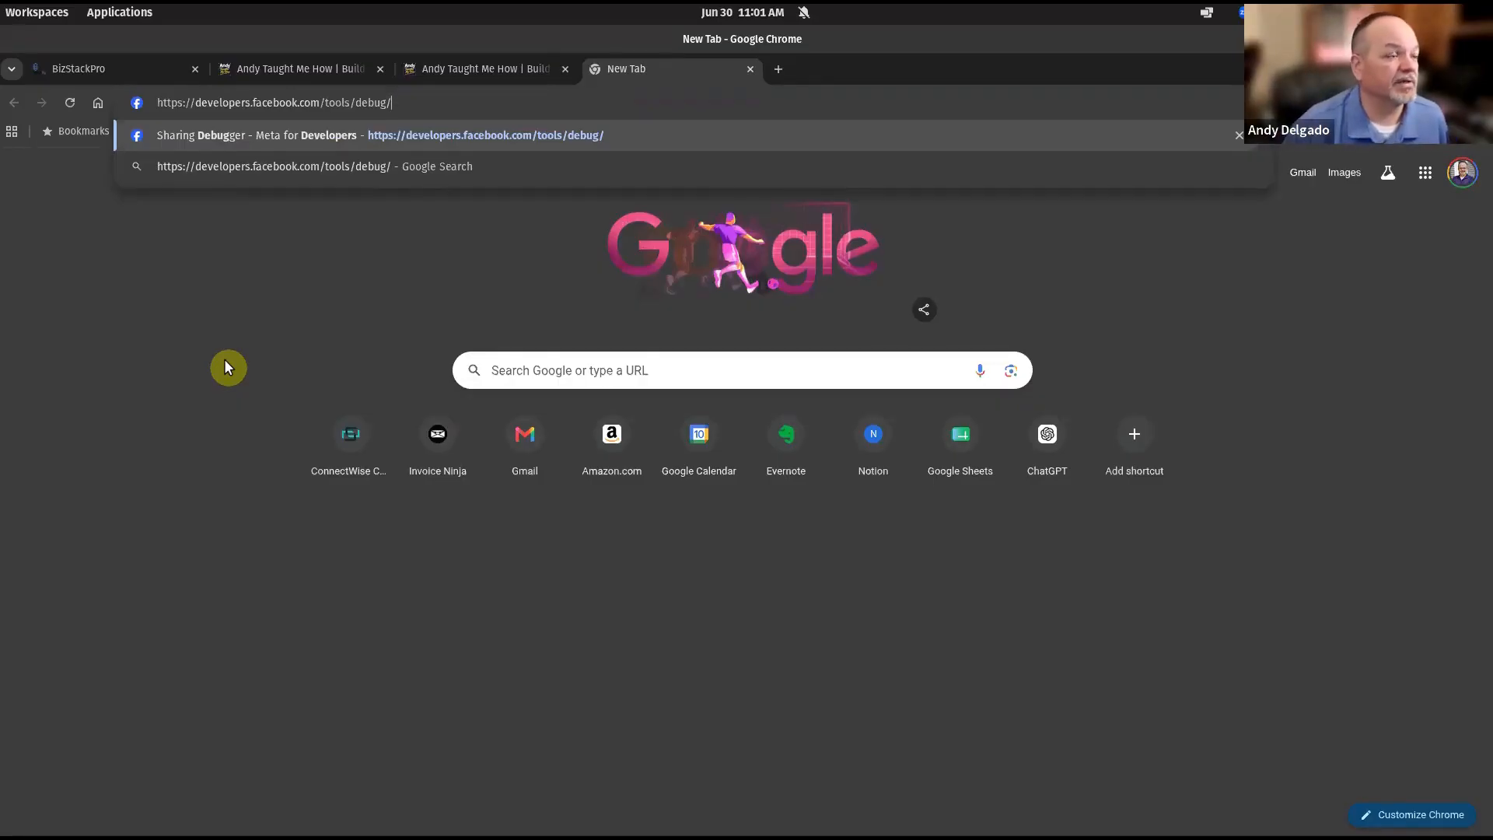
key(Return)
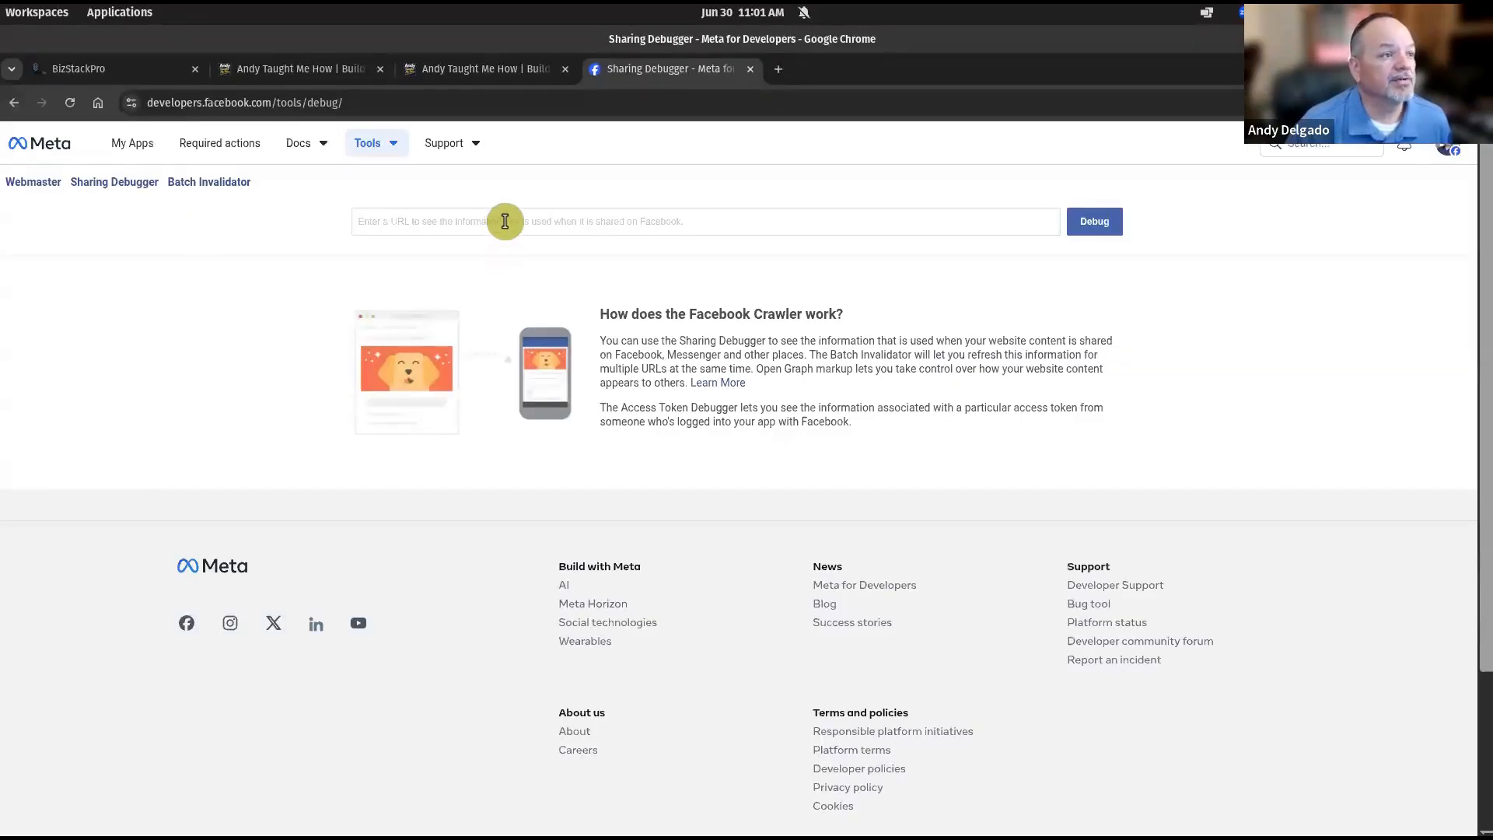
click(505, 221)
text(httpe)
key(BackSpace)
text(s)
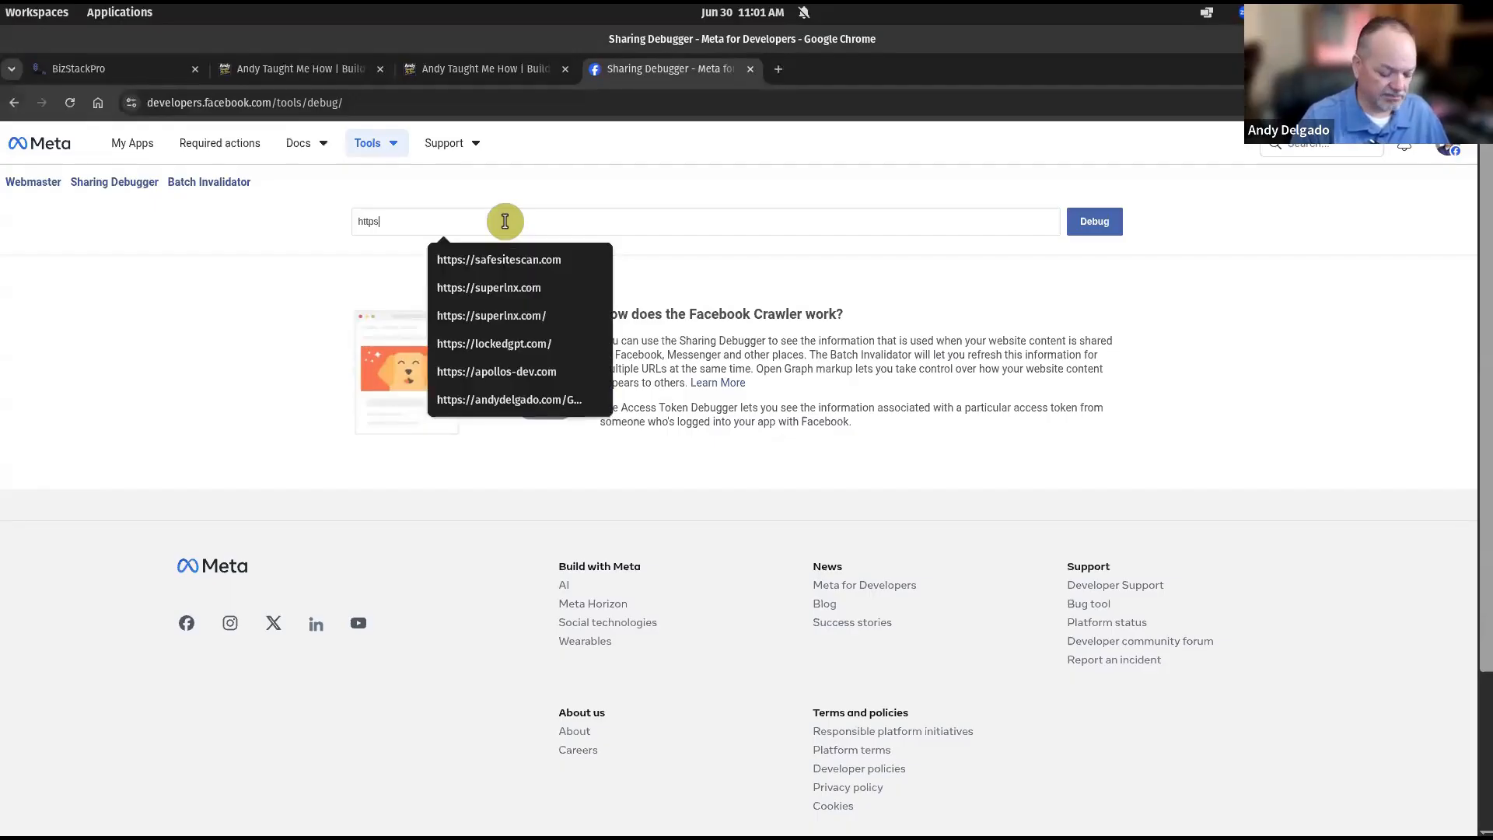
text(://andytaughtmehow.com)
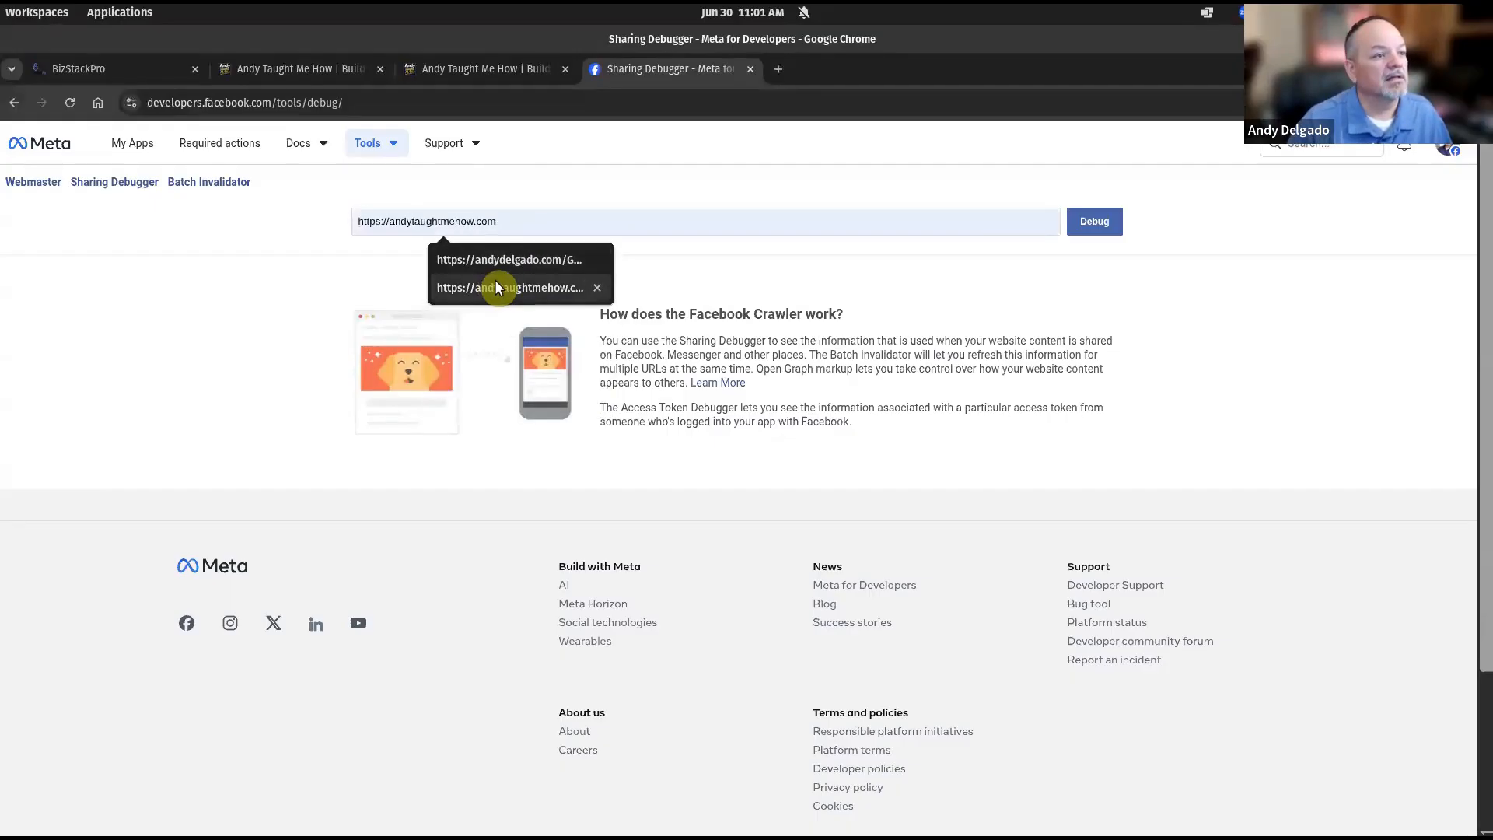
click(495, 285)
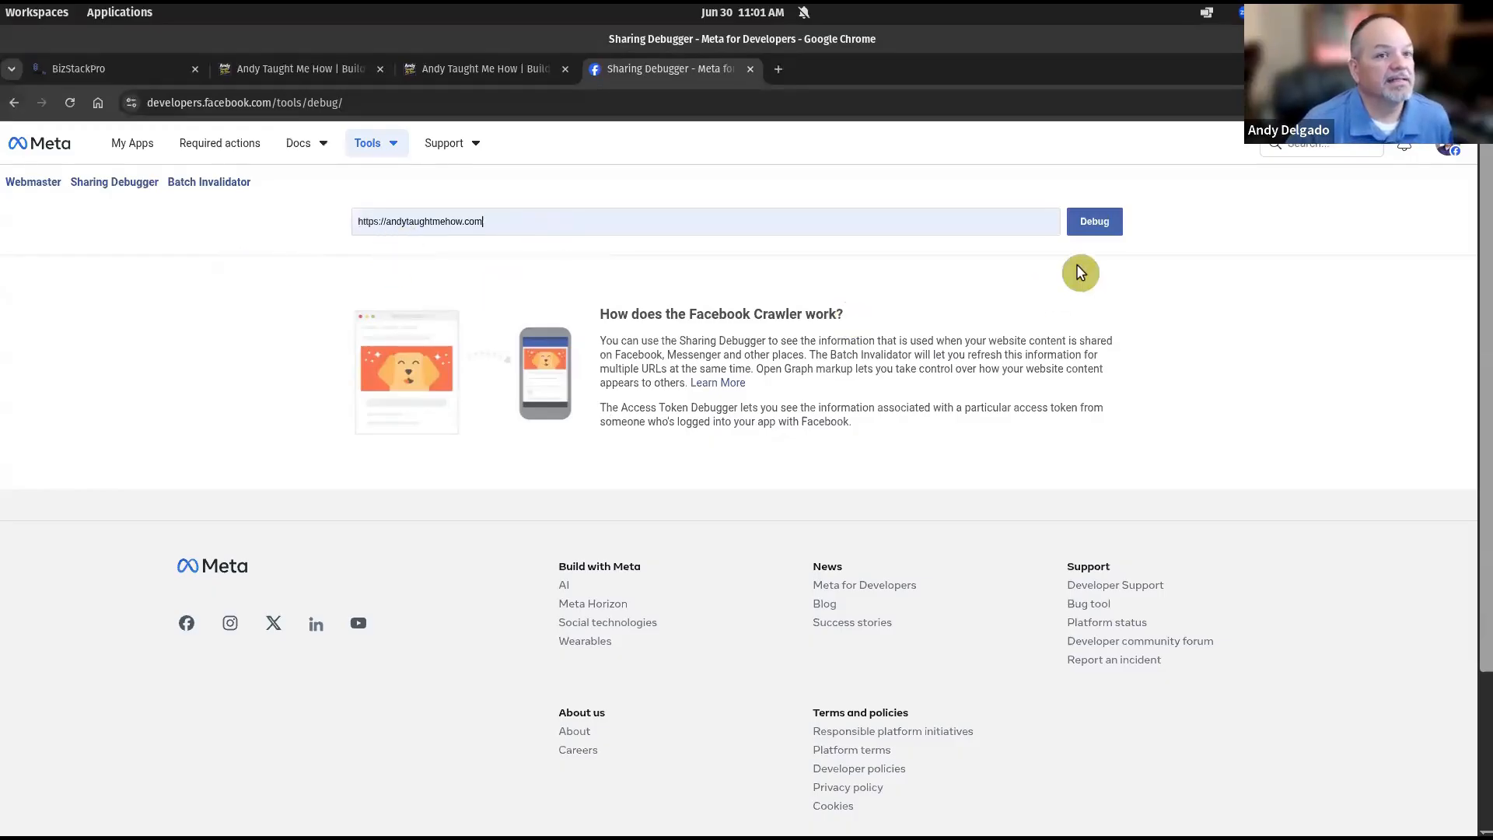
Debug the homepage URL, review its 200 response, link preview and og properties, then return to BizStackPro.
click(1098, 223)
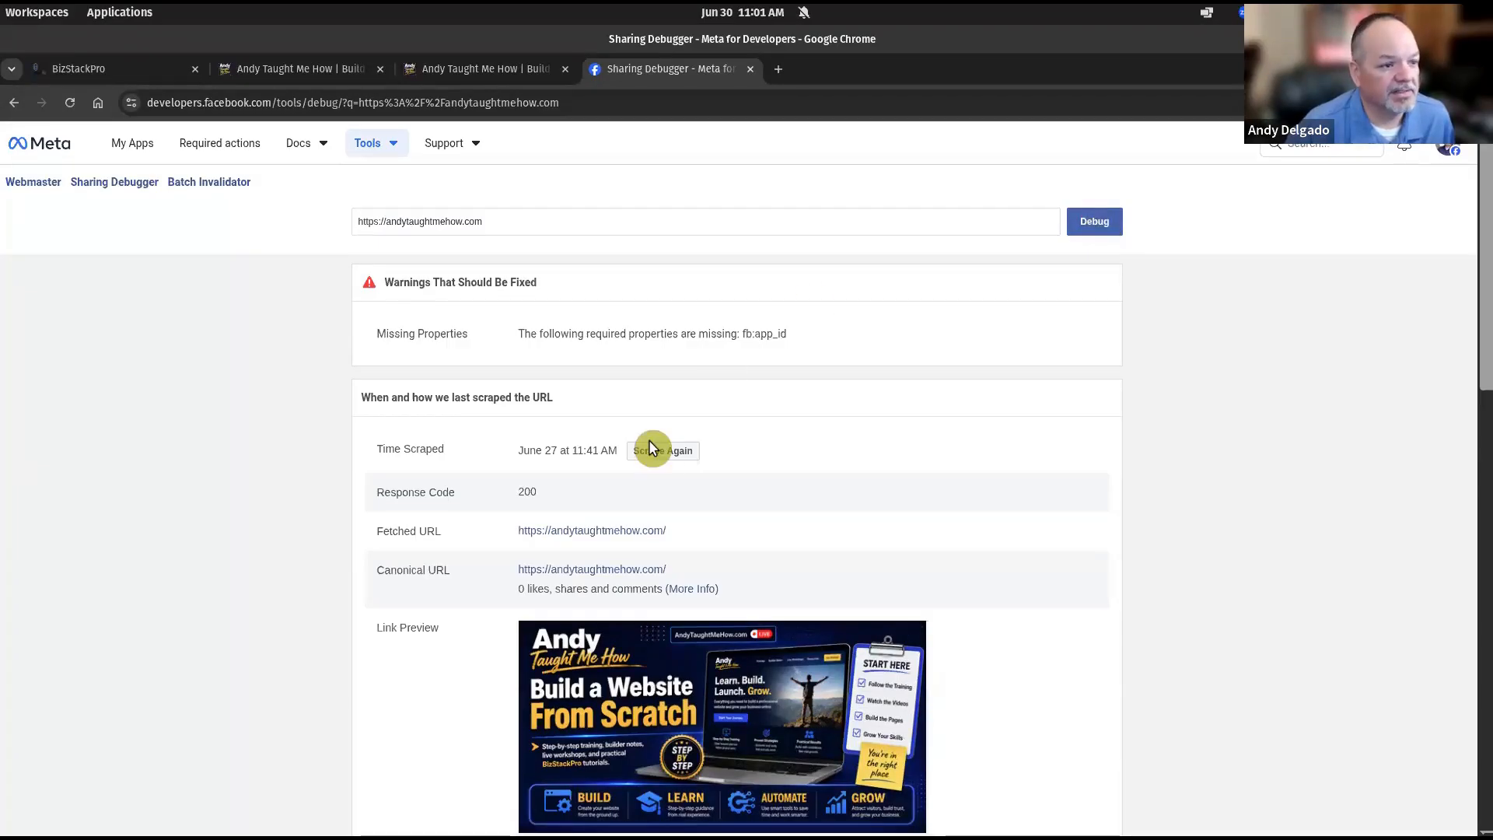
scroll(1126, 420, down, 1)
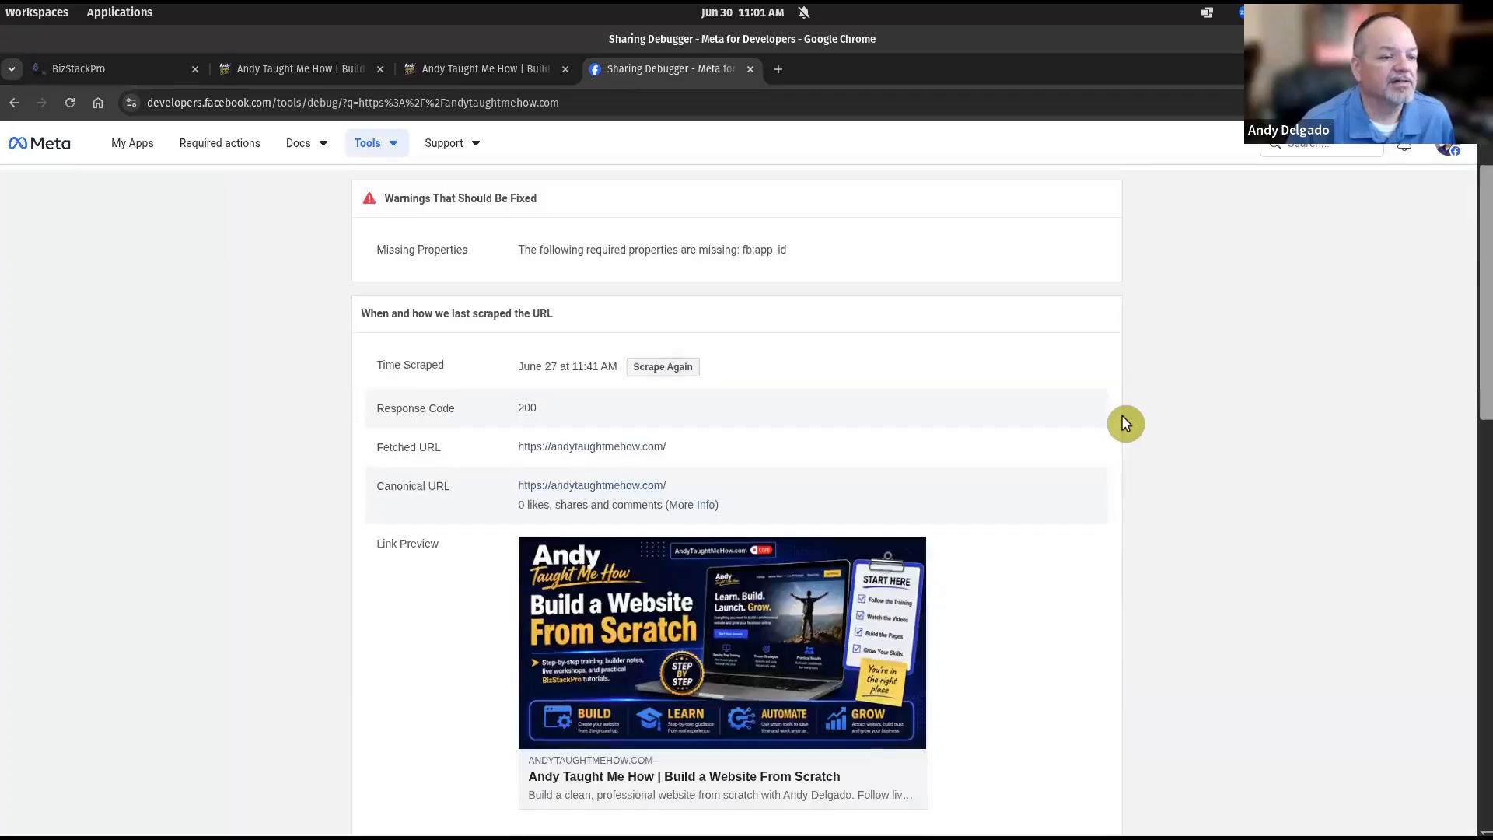
scroll(1122, 416, down, 3)
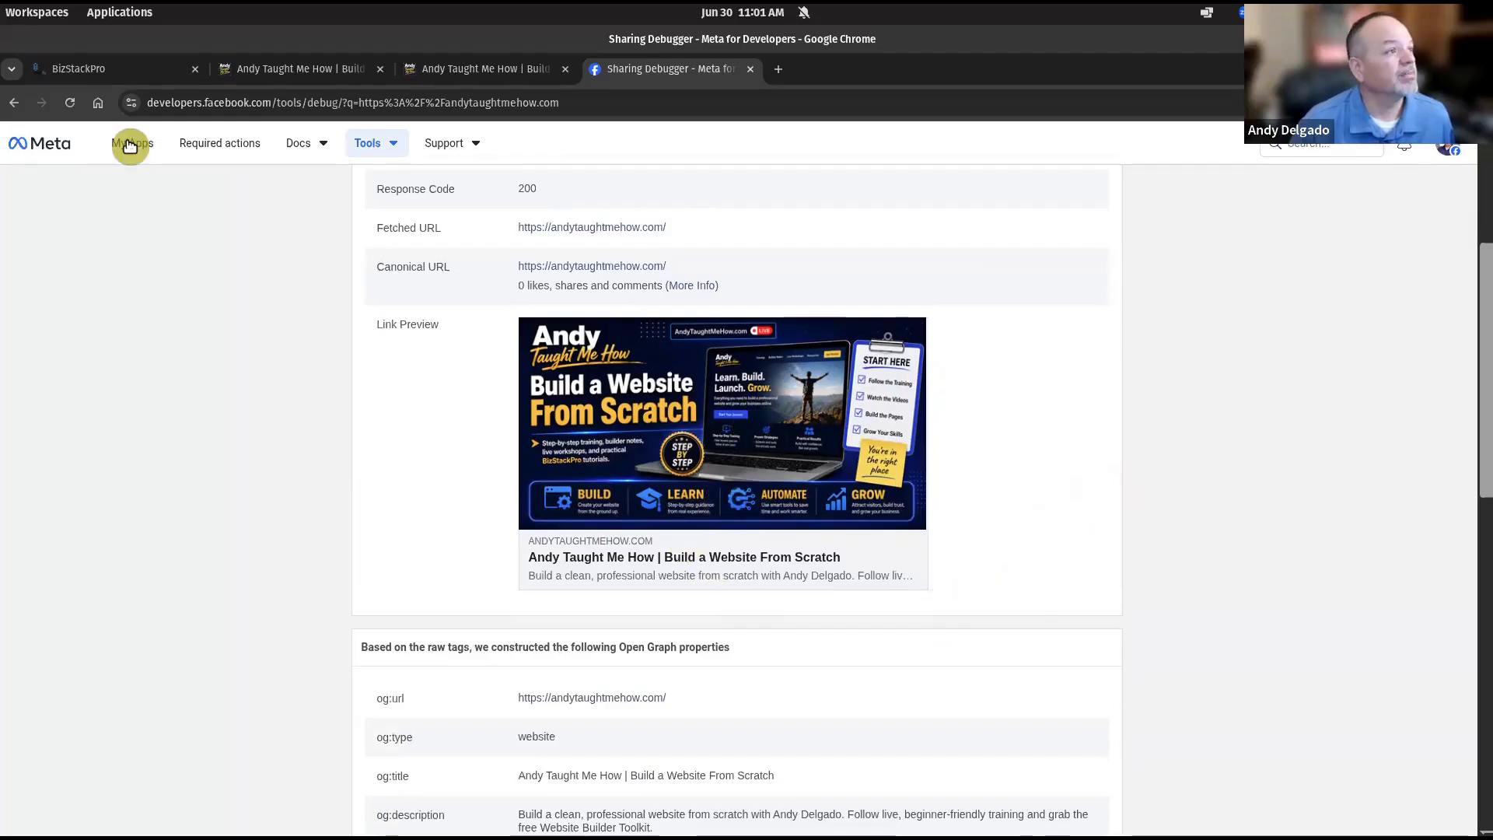
click(113, 69)
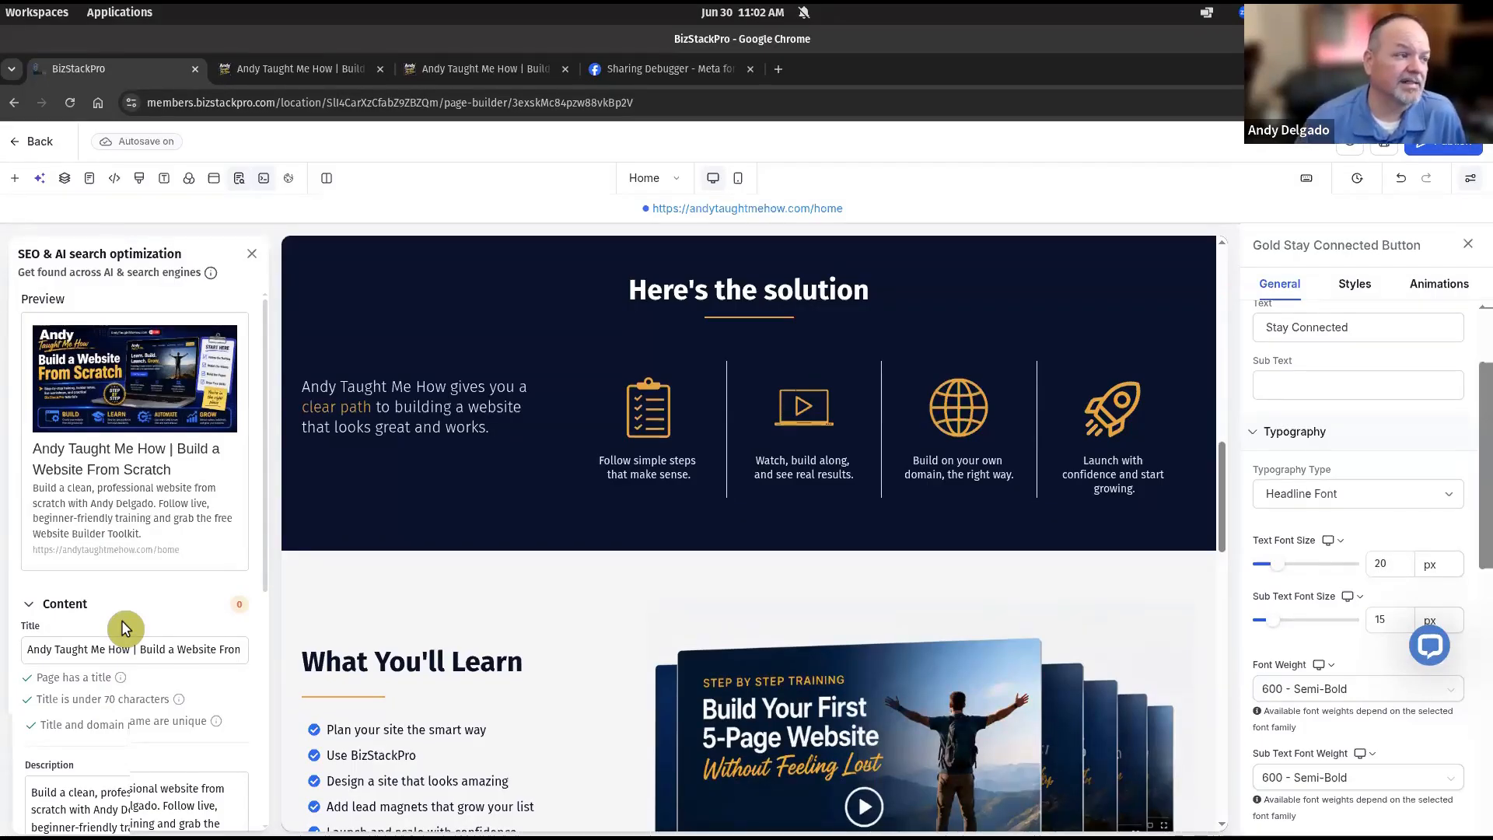
Look over the SEO settings panel and close it to widen the canvas.
scroll(163, 581, down, 1)
scroll(164, 581, down, 5)
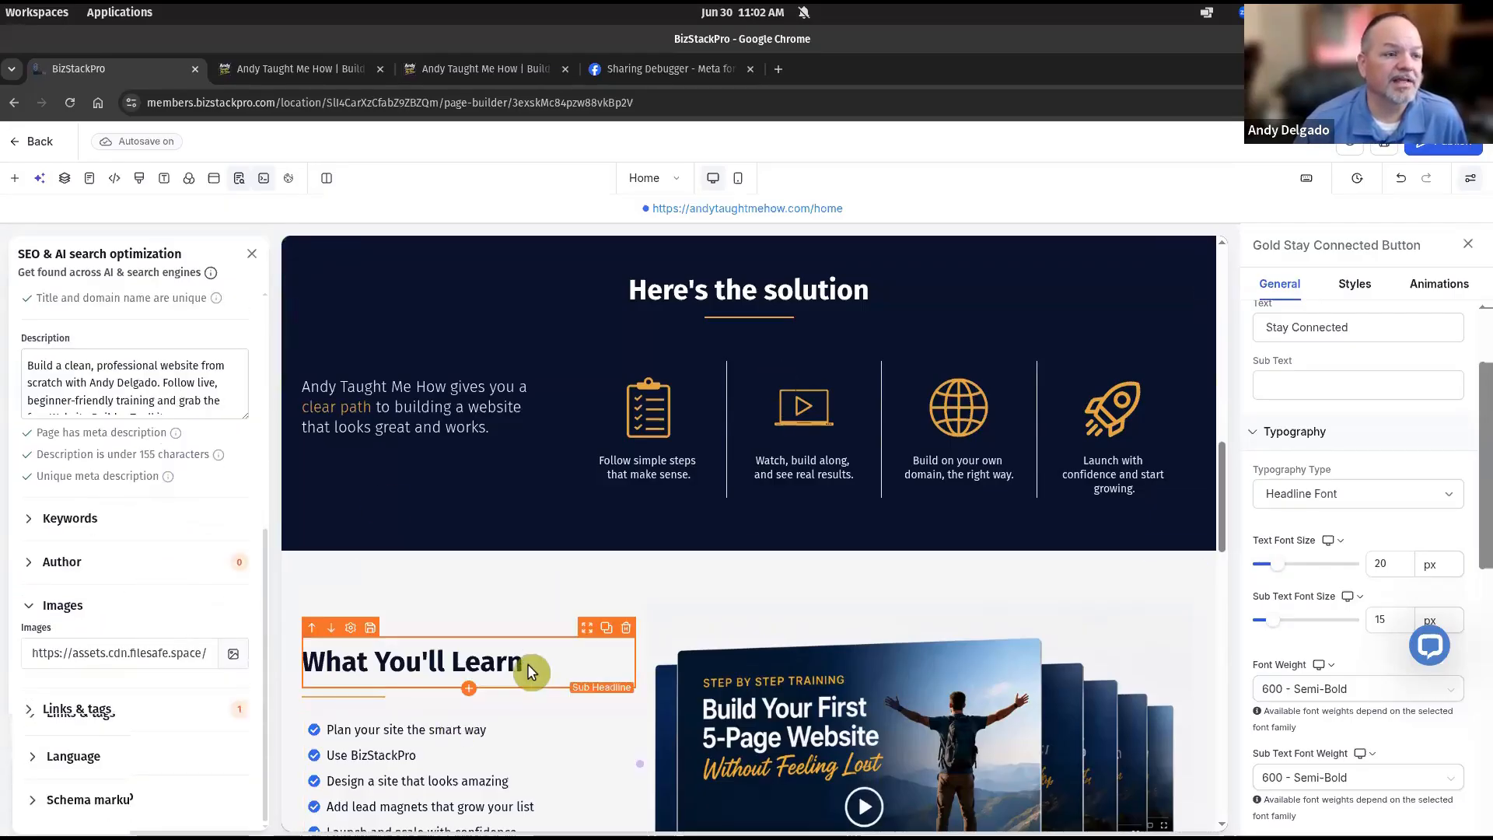
scroll(527, 664, up, 3)
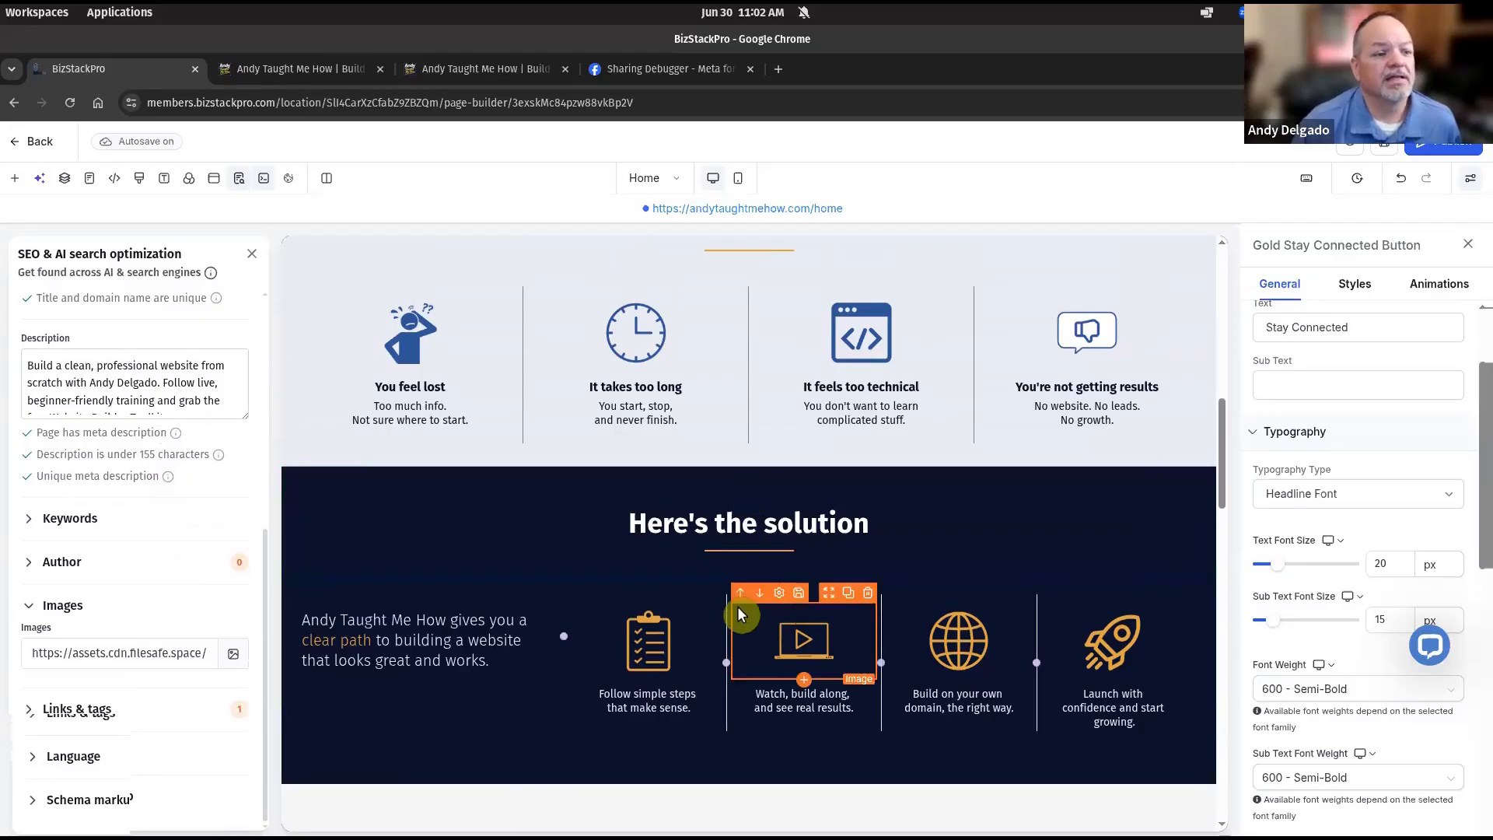
scroll(740, 614, up, 5)
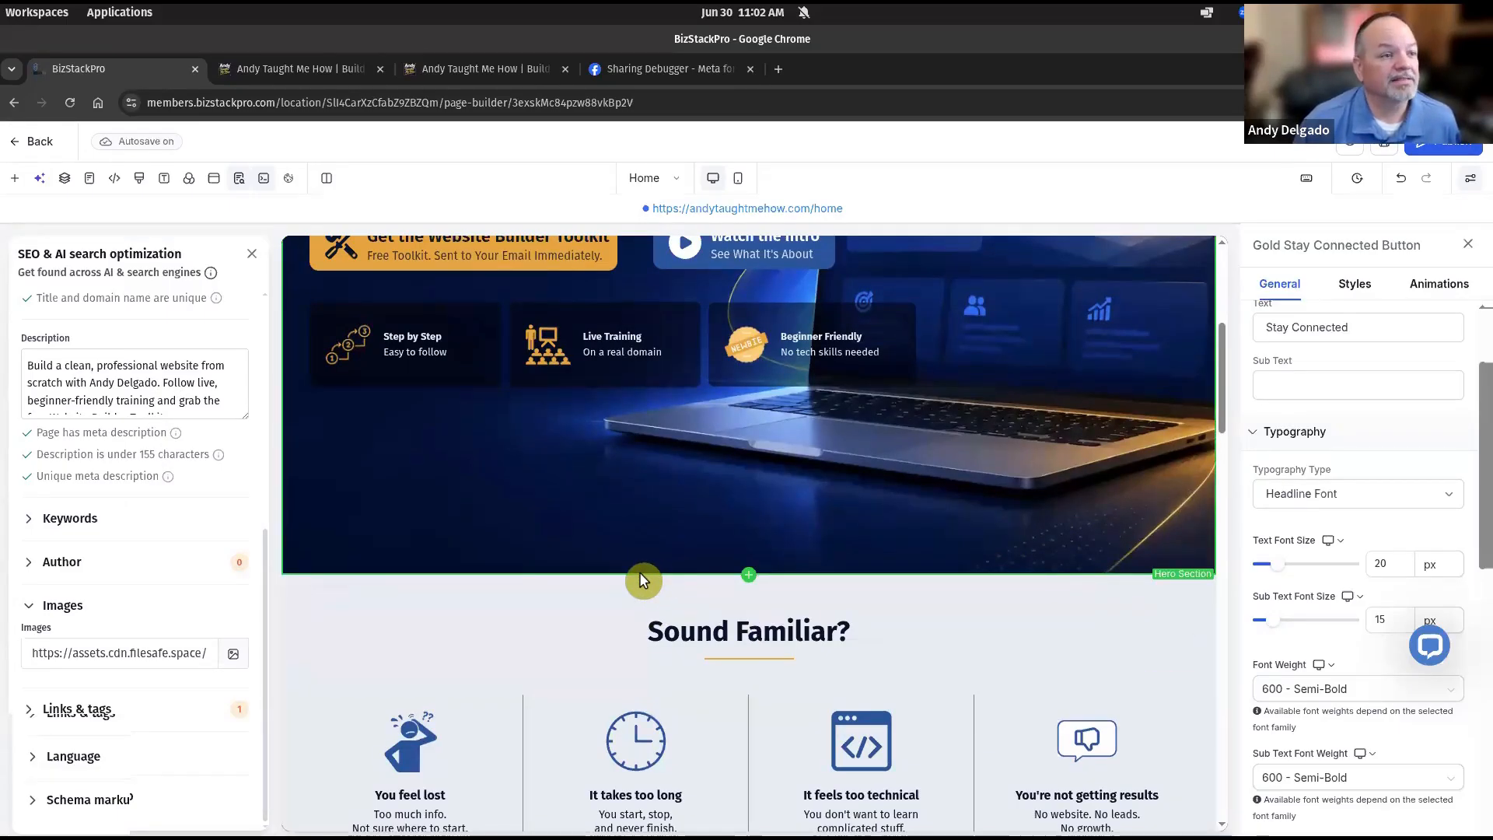
scroll(639, 572, up, 5)
click(251, 253)
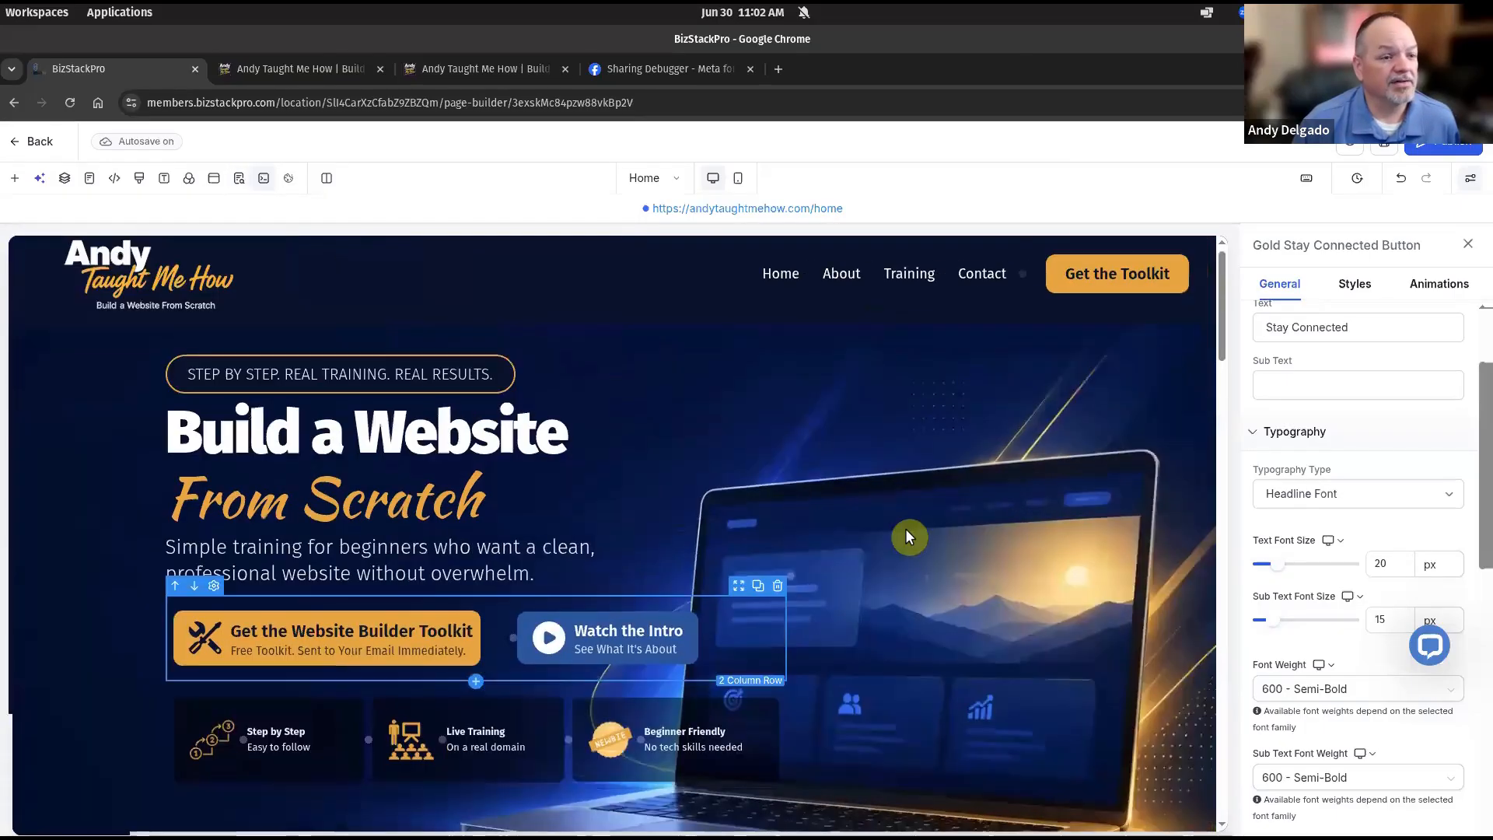
Review the finished homepage on the canvas from the hero down to the footer.
scroll(673, 505, down, 10)
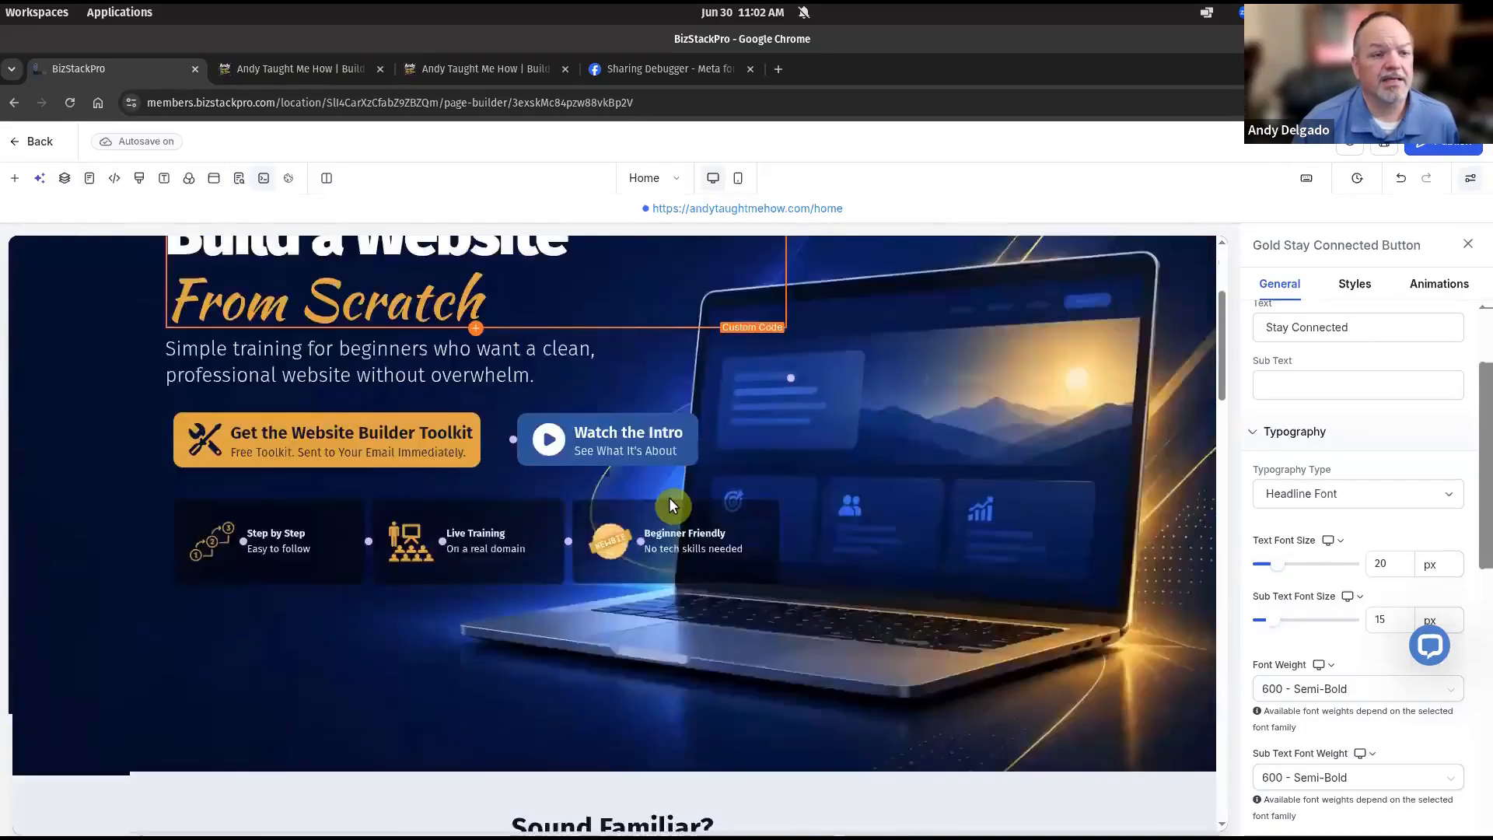
scroll(672, 503, down, 10)
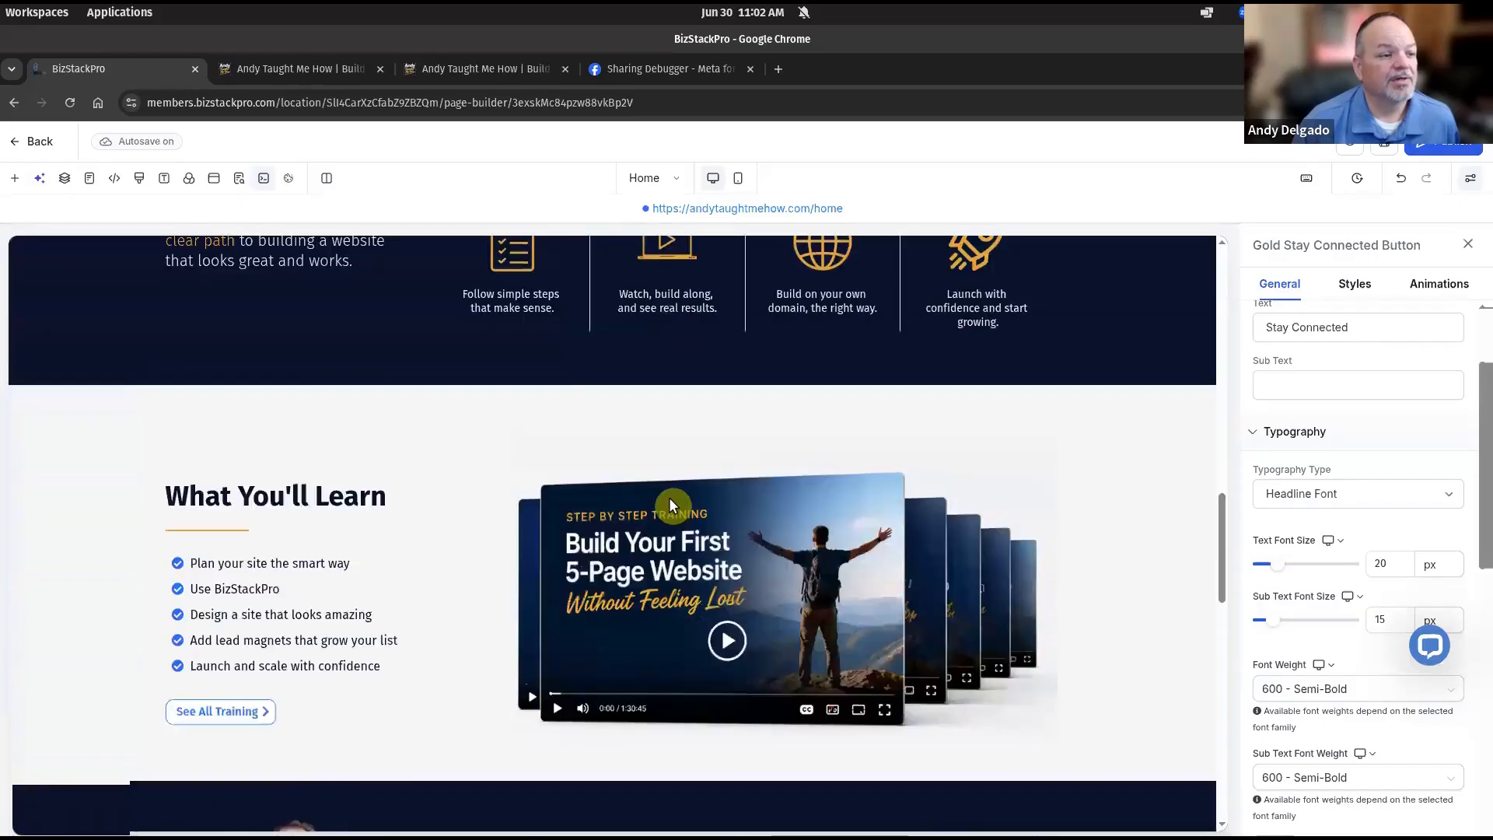
scroll(670, 504, down, 7)
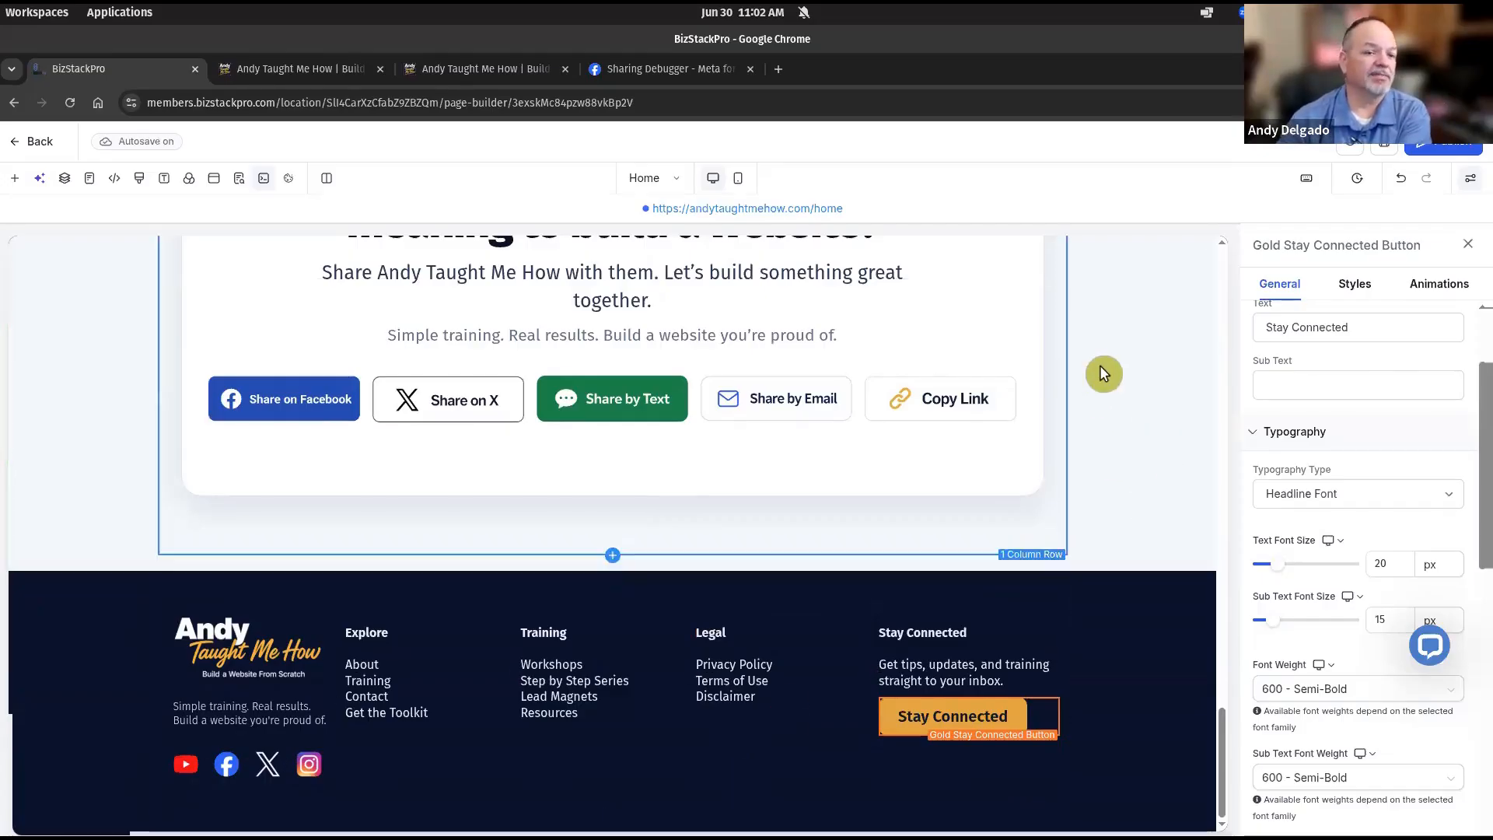
scroll(1111, 403, up, 5)
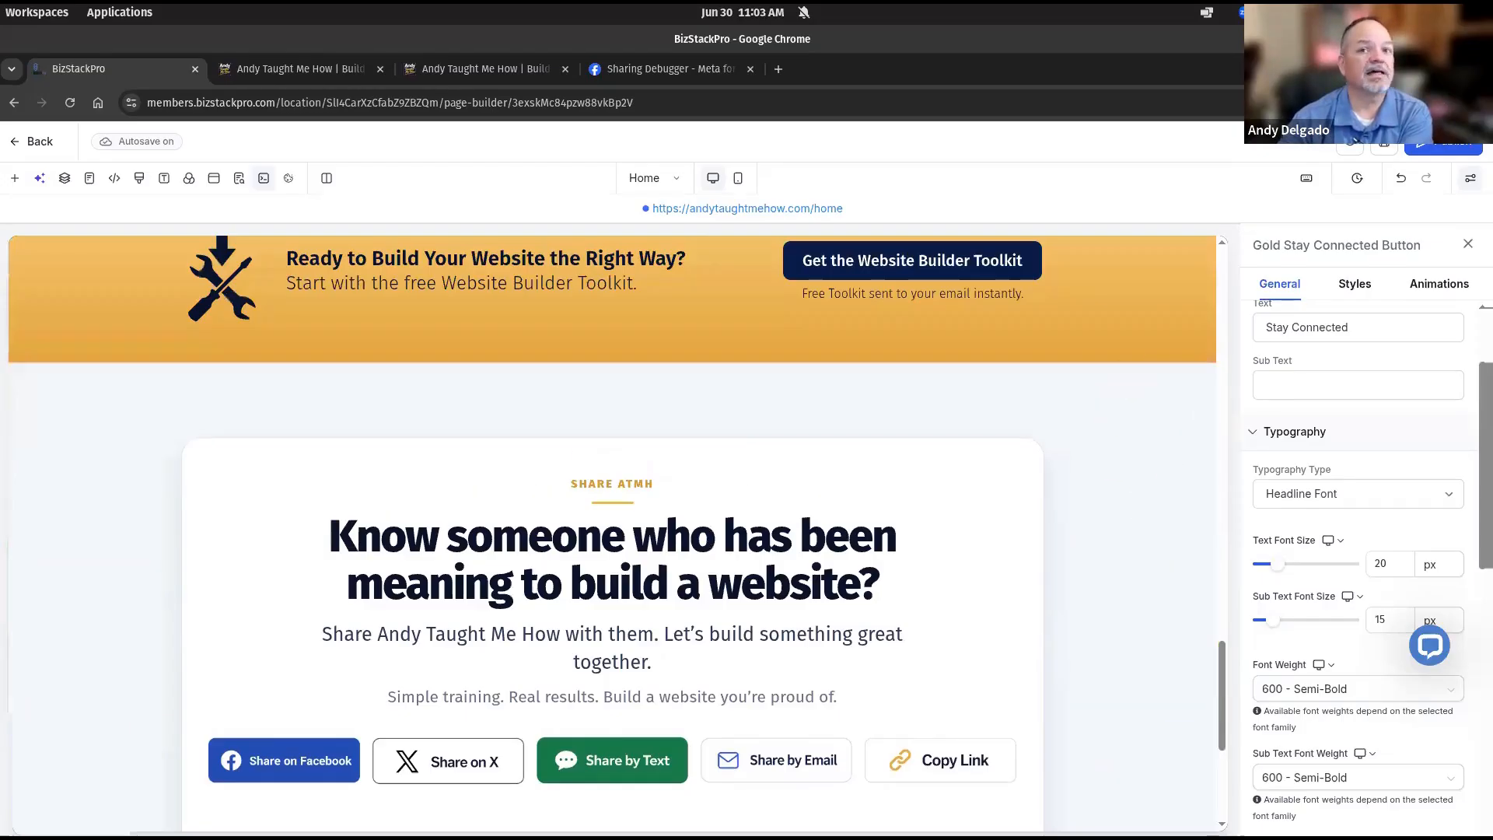